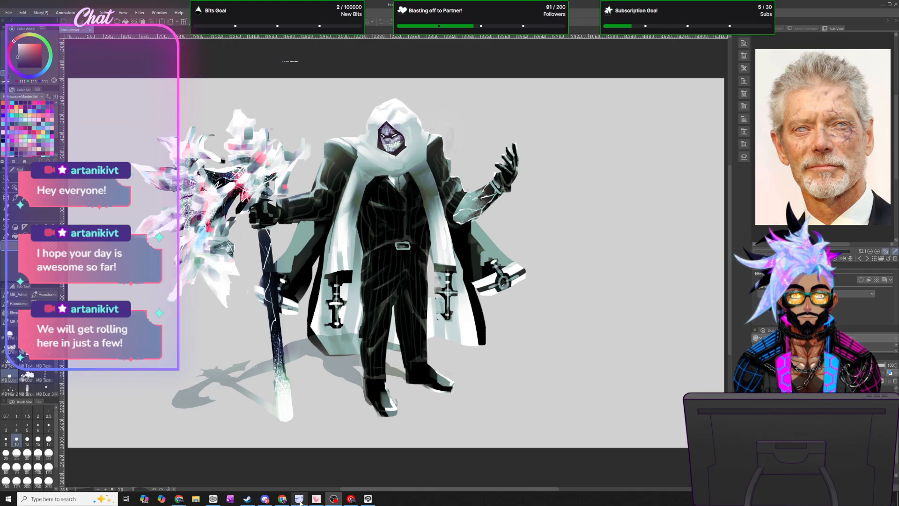
# - Switch to VBridger, connect it and start MediaPipe face tracking, and return to the painting
pyautogui.click(299, 499)
pyautogui.click(584, 403)
pyautogui.click(305, 403)
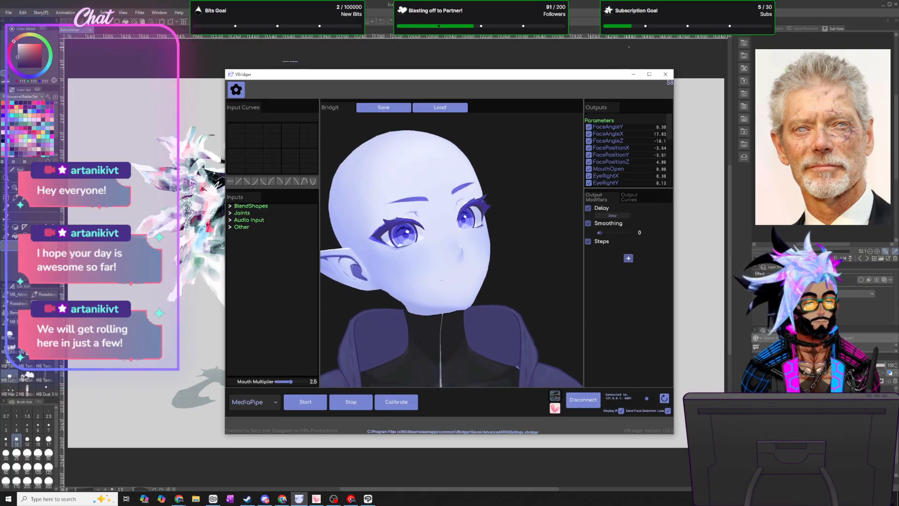
pyautogui.click(634, 74)
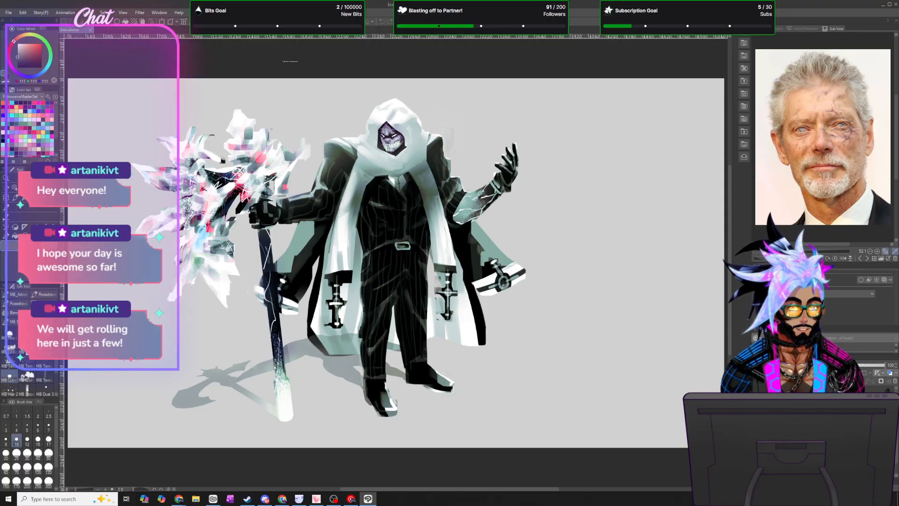
# - Place the painted character's layer into a new layer folder and lower the folder's opacity to 42%
pyautogui.rightClick(866, 431)
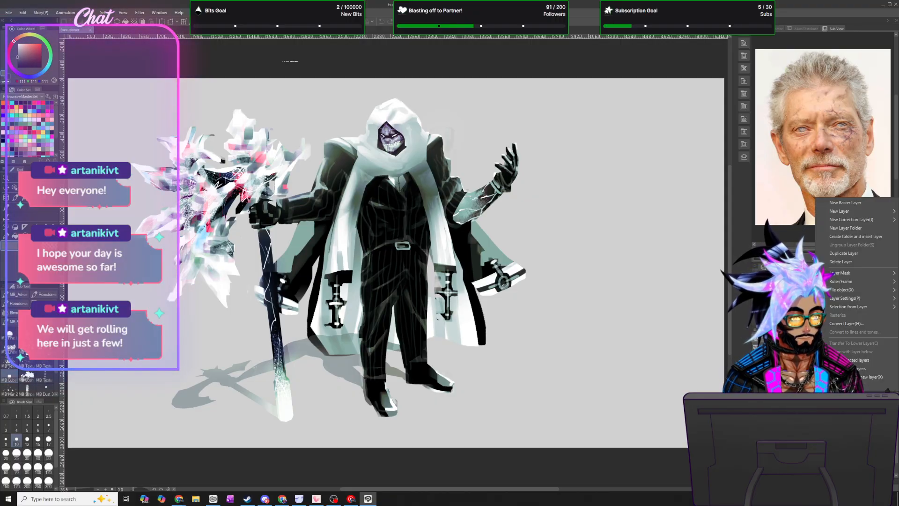
pyautogui.click(867, 235)
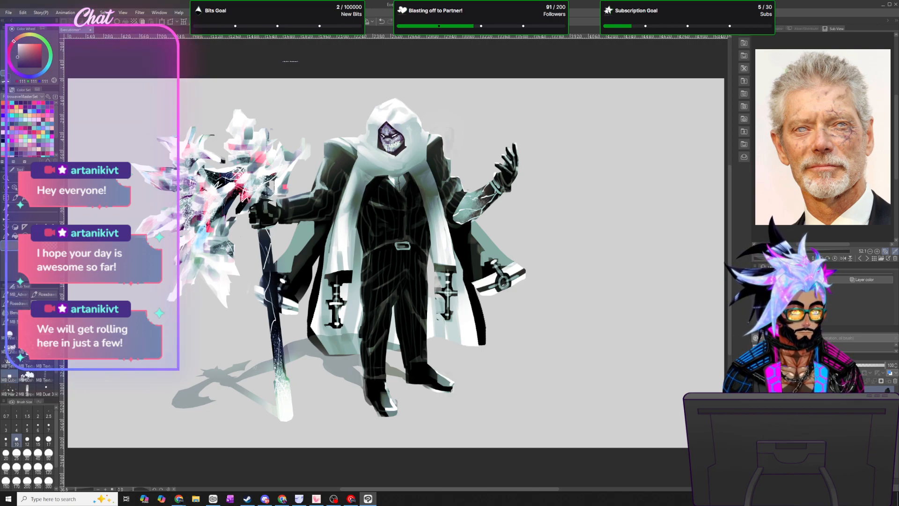
pyautogui.moveTo(884, 365); pyautogui.dragTo(846, 365)
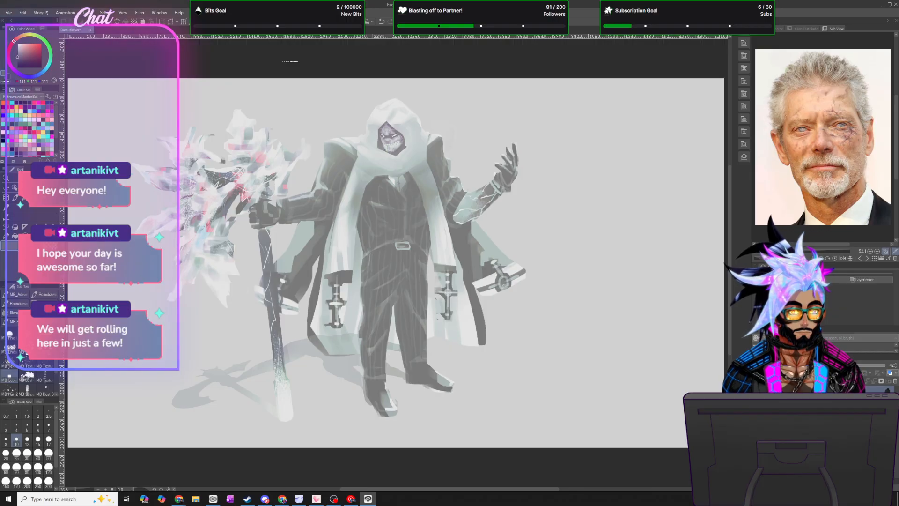
pyautogui.rightClick(888, 390)
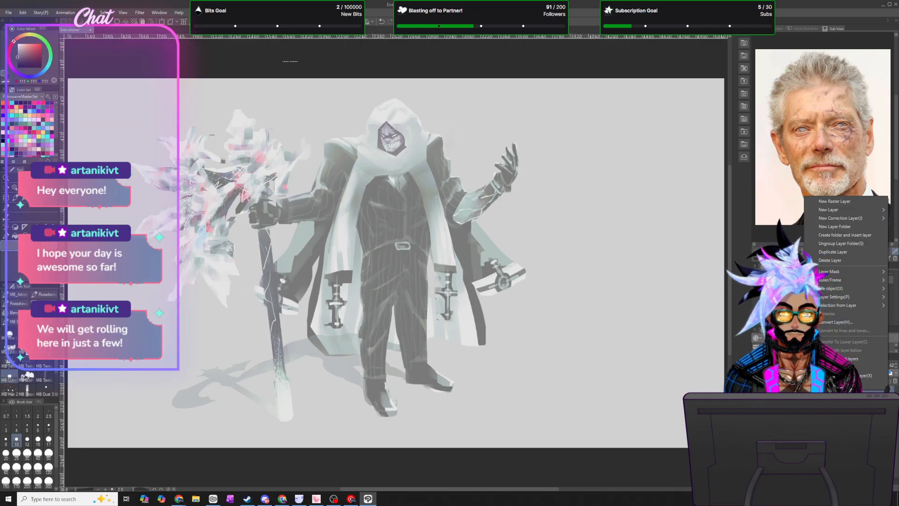
pyautogui.click(850, 323)
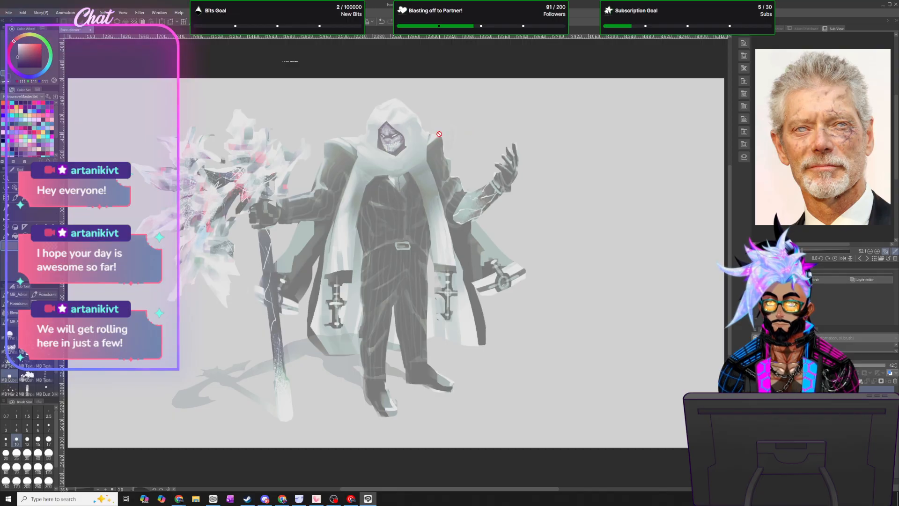
# - Scale the faded character down to about half the canvas width and place it on the canvas's upper left
pyautogui.click(22, 13)
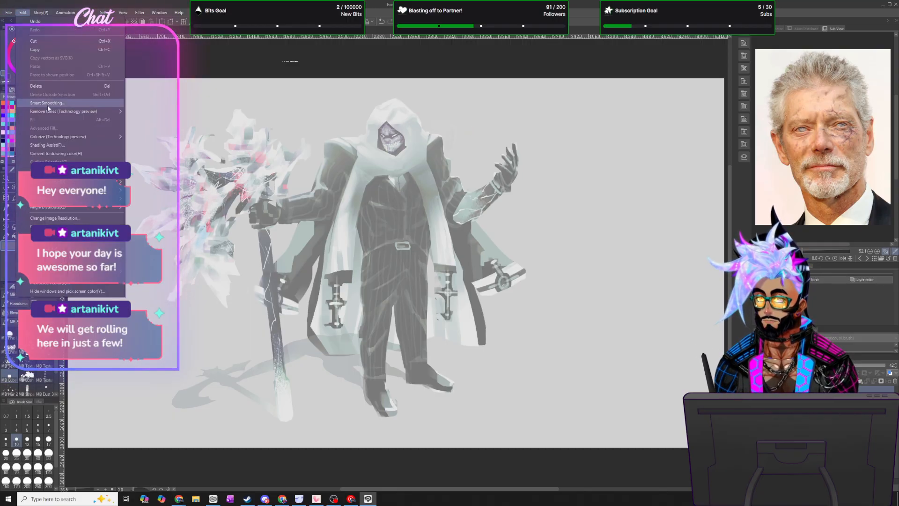
pyautogui.moveTo(112, 199)
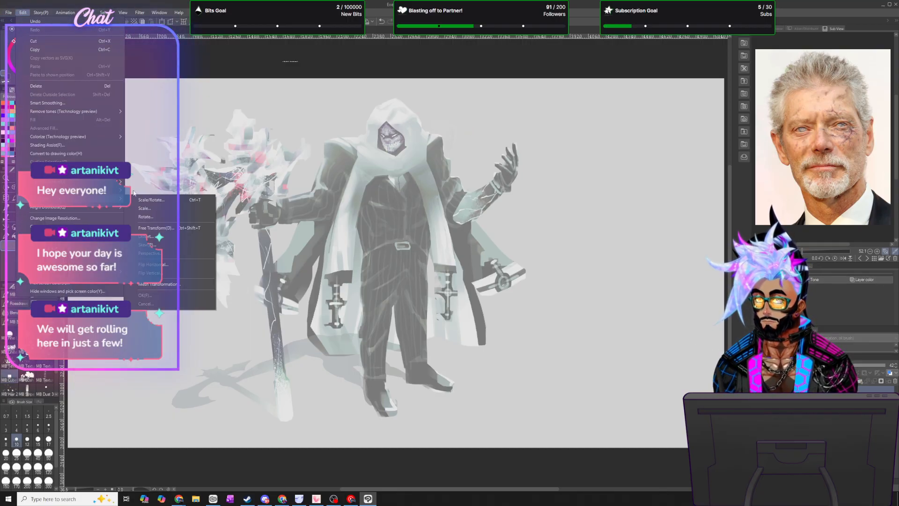
pyautogui.click(154, 202)
pyautogui.moveTo(563, 78); pyautogui.dragTo(449, 167)
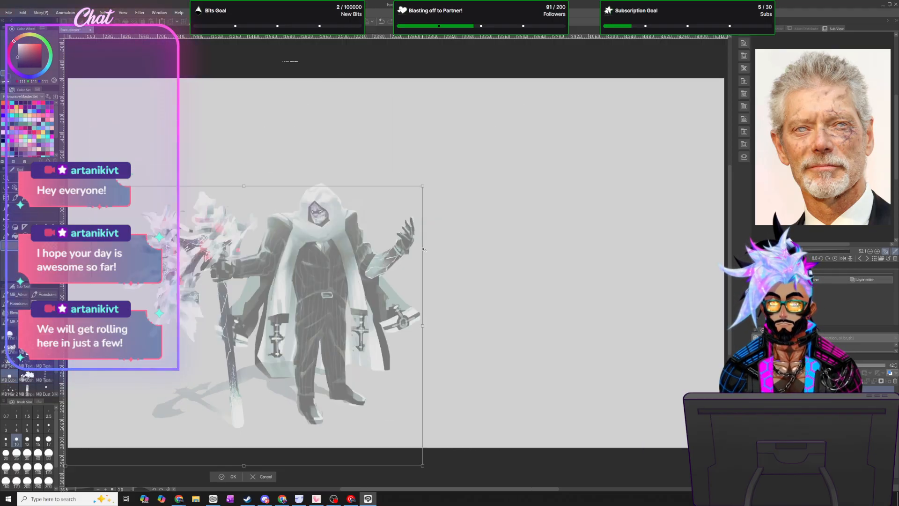
pyautogui.moveTo(424, 249); pyautogui.dragTo(398, 268)
pyautogui.moveTo(424, 186); pyautogui.dragTo(339, 253)
pyautogui.moveTo(283, 254); pyautogui.dragTo(294, 123)
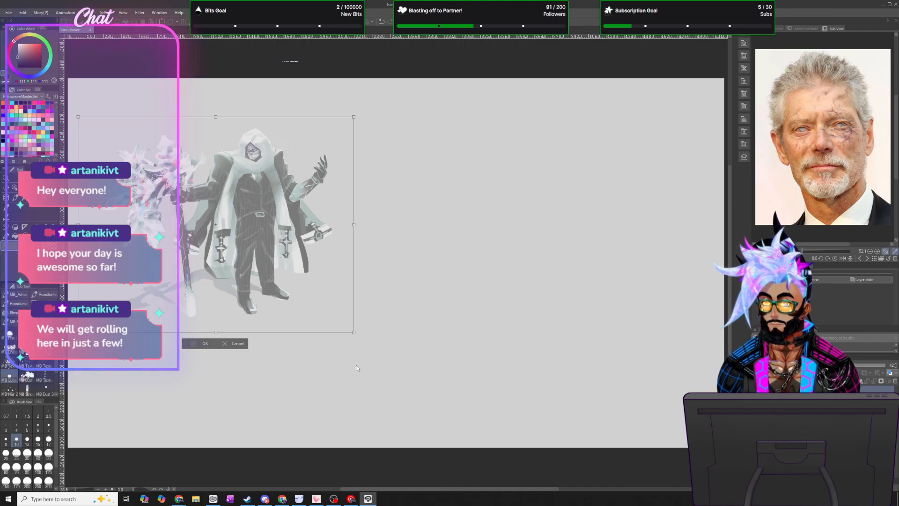
pyautogui.press('Return')
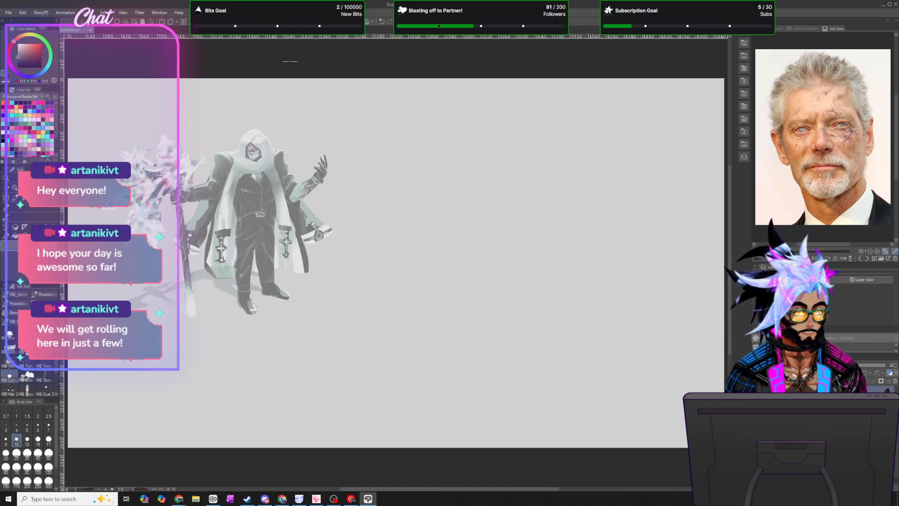
# - Make a full-opacity layer active for sketching and choose a larger brush size
pyautogui.click(819, 412)
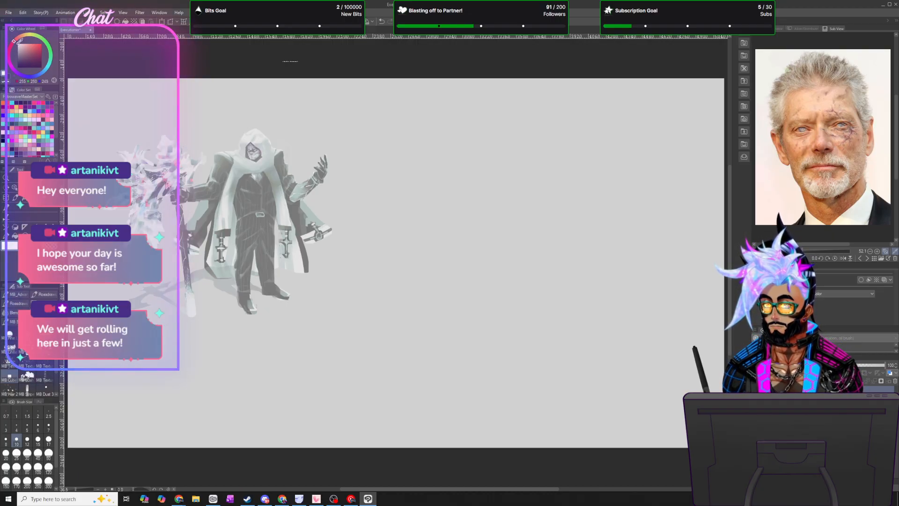
pyautogui.scroll(2, 514, 239)
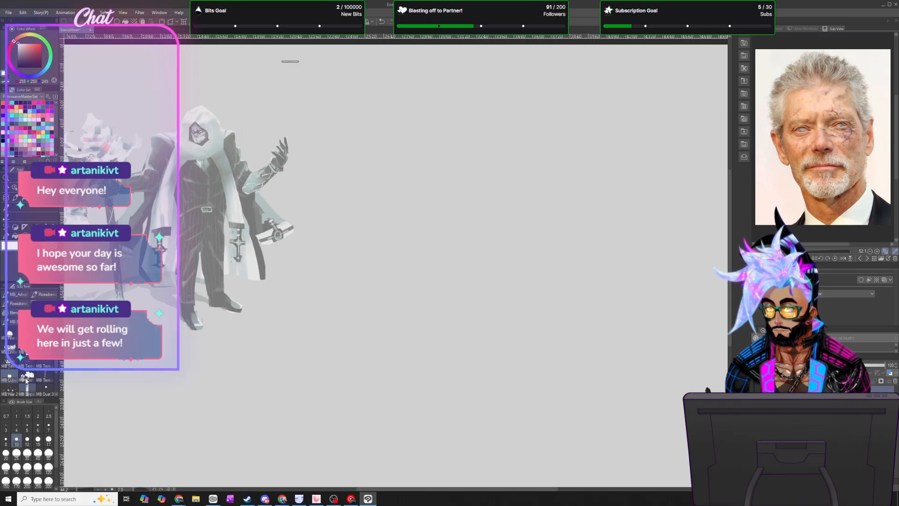
pyautogui.click(48, 453)
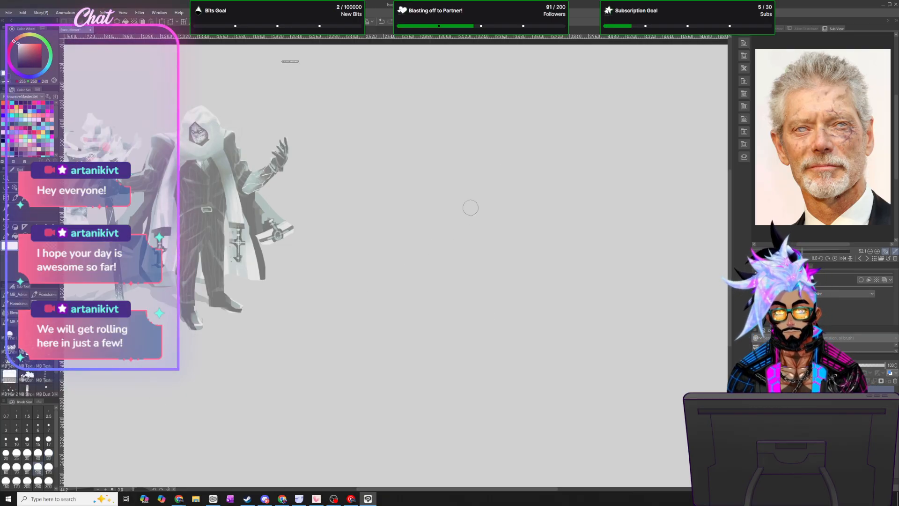
# - Sketch a rough bent leg with a foot beside the faded character, using broad off-white strokes
pyautogui.moveTo(403, 381)
pyautogui.mouseDown()
pyautogui.moveTo(416, 302)
pyautogui.moveTo(408, 378)
pyautogui.moveTo(416, 308)
pyautogui.moveTo(412, 359)
pyautogui.moveTo(427, 299)
pyautogui.moveTo(411, 361)
pyautogui.mouseUp()
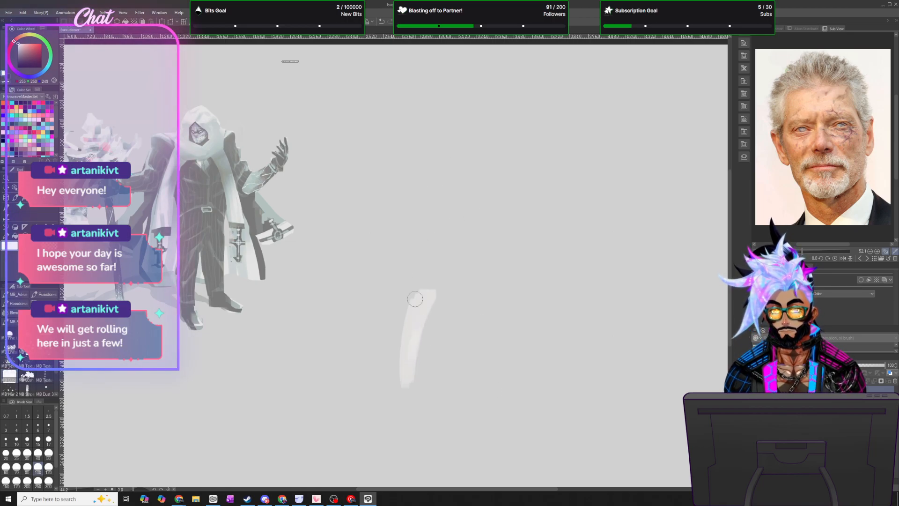
pyautogui.moveTo(418, 301)
pyautogui.mouseDown()
pyautogui.moveTo(420, 233)
pyautogui.moveTo(434, 219)
pyautogui.moveTo(431, 262)
pyautogui.moveTo(439, 229)
pyautogui.mouseUp()
pyautogui.moveTo(427, 286); pyautogui.dragTo(444, 208)
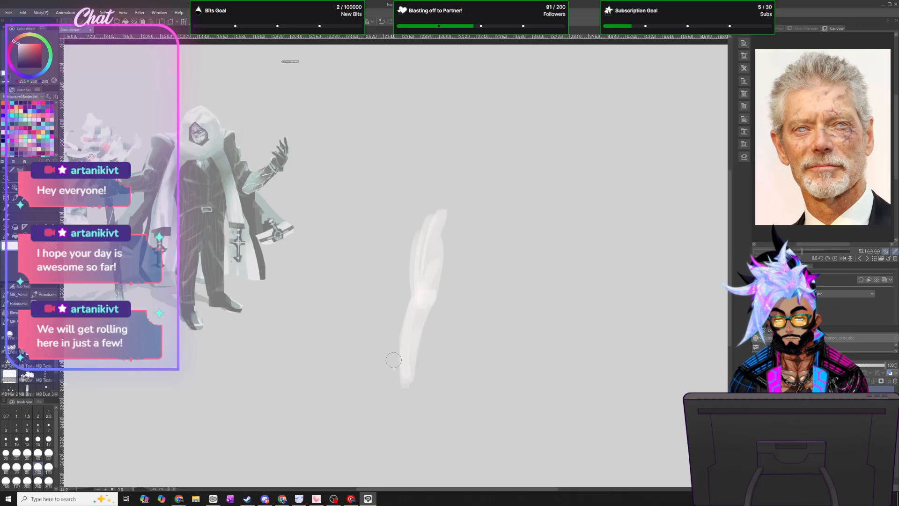
pyautogui.moveTo(402, 383); pyautogui.dragTo(403, 395)
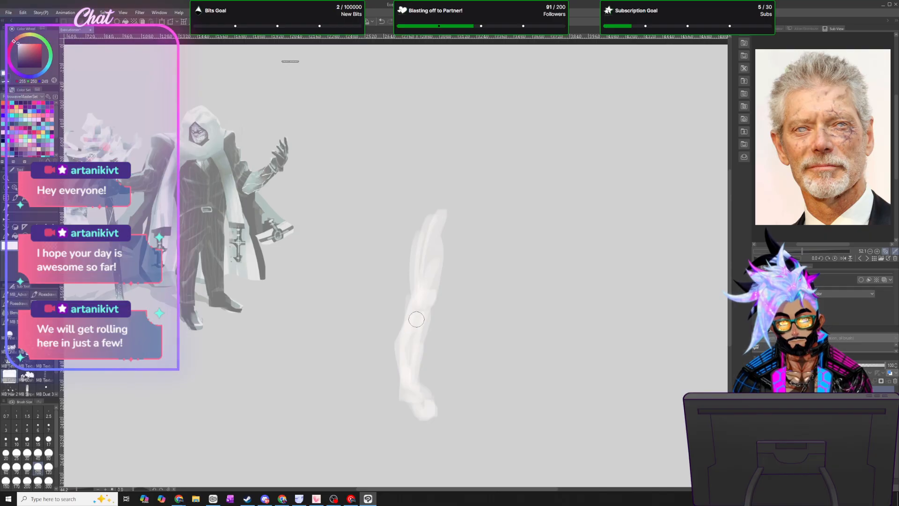
pyautogui.moveTo(412, 321); pyautogui.dragTo(421, 245)
pyautogui.moveTo(428, 318); pyautogui.dragTo(455, 236)
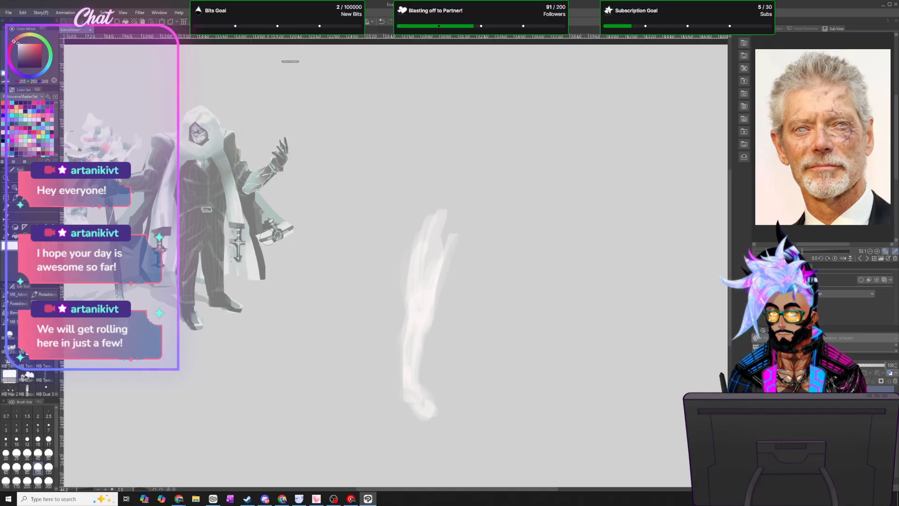
# - Add a horizontal hip bar and a second vertical leg line to the rough leg sketch
pyautogui.moveTo(423, 251); pyautogui.dragTo(497, 251)
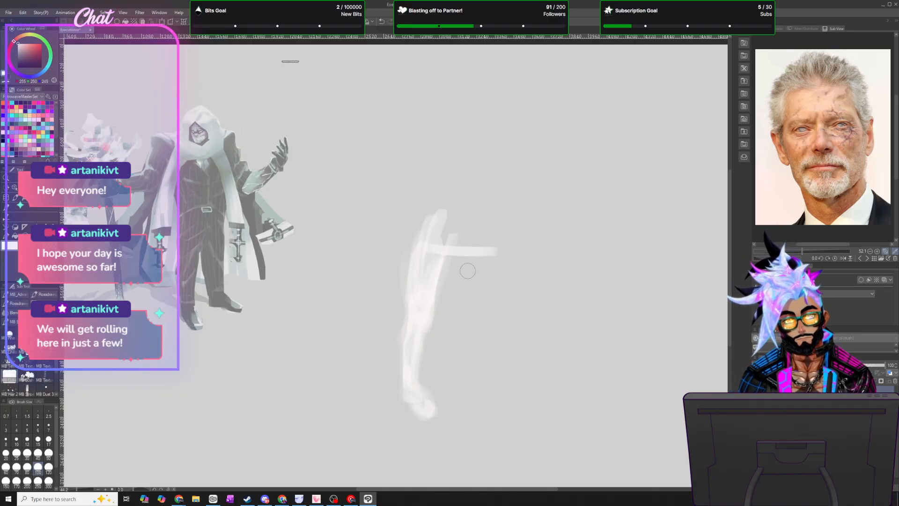
pyautogui.moveTo(466, 251); pyautogui.dragTo(464, 333)
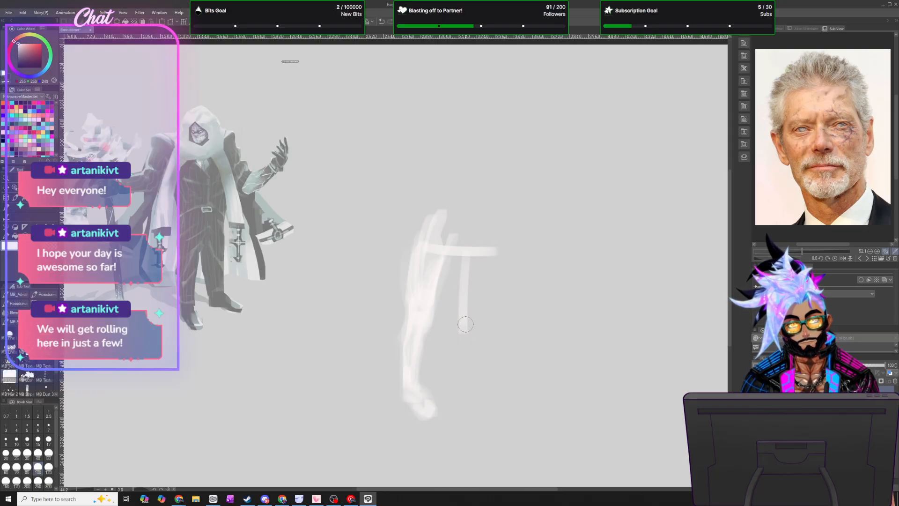
pyautogui.hotkey('ctrl', 'z')
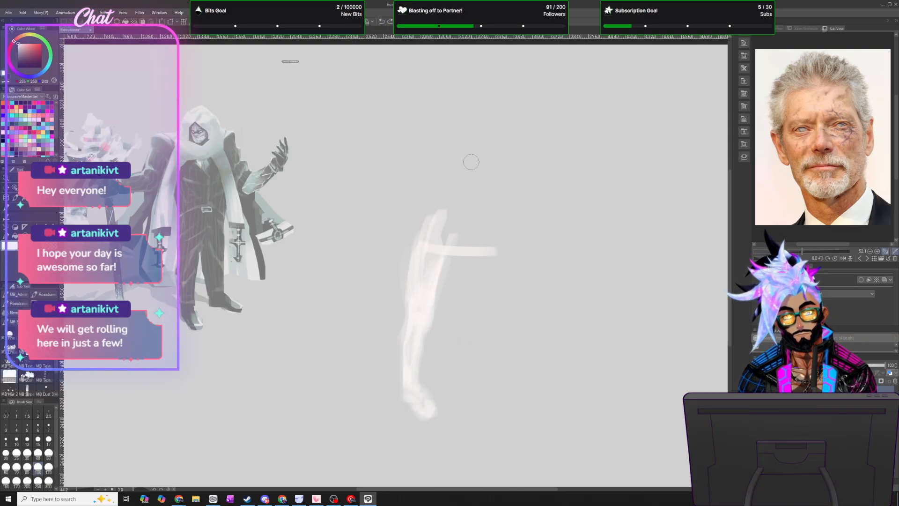
pyautogui.moveTo(481, 258); pyautogui.dragTo(486, 389)
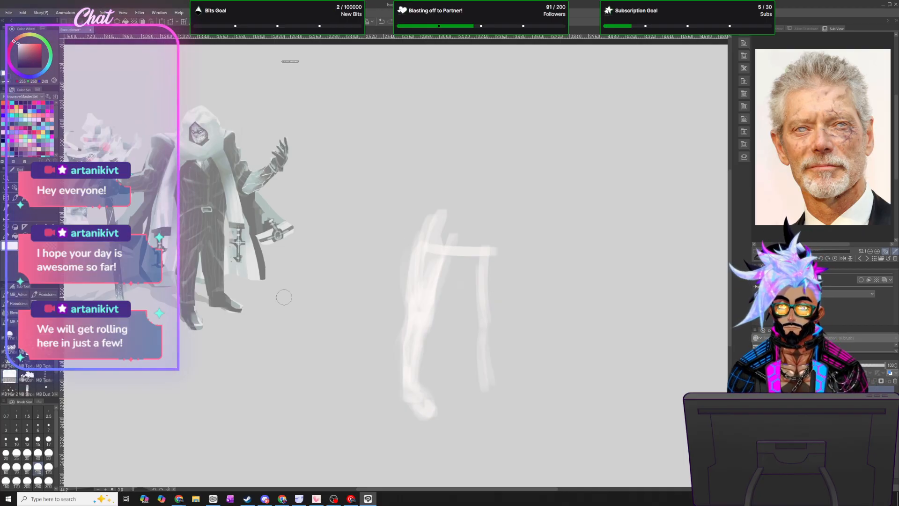
# - Lasso the leg sketch, clear it from the layer and drop the selection
pyautogui.press('m')
pyautogui.moveTo(453, 177)
pyautogui.mouseDown()
pyautogui.moveTo(368, 344)
pyautogui.moveTo(544, 309)
pyautogui.moveTo(511, 134)
pyautogui.mouseUp()
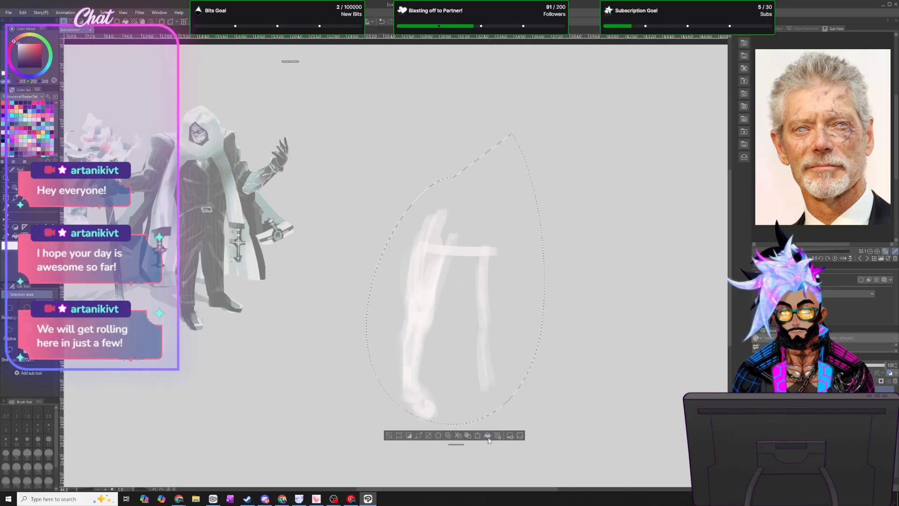
pyautogui.click(486, 435)
pyautogui.click(103, 12)
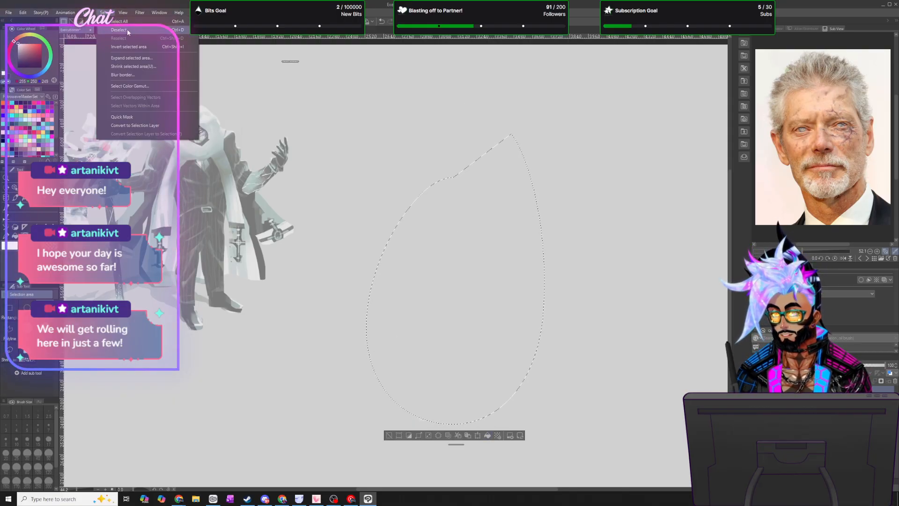
pyautogui.click(128, 30)
# - With the brush, block in a tilted shoulder line and a small blocky head-and-neck shape above it
pyautogui.press('b')
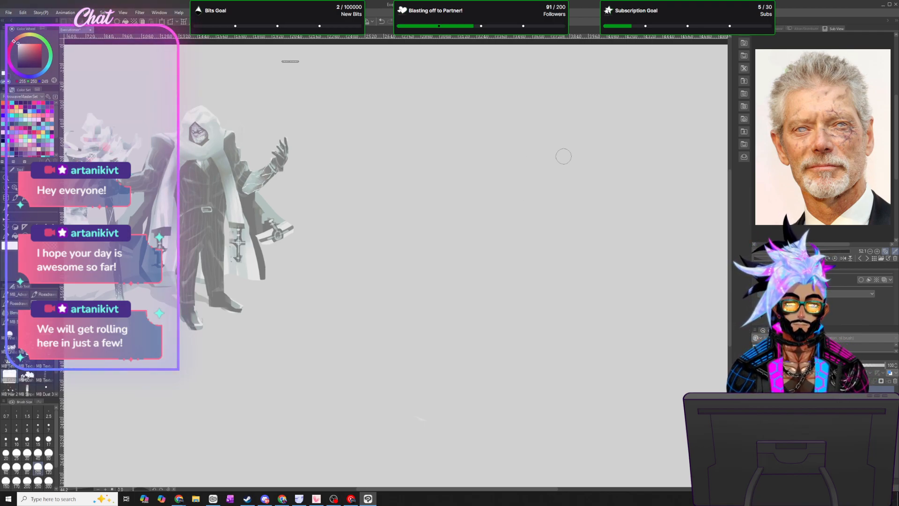
pyautogui.moveTo(458, 174); pyautogui.dragTo(571, 143)
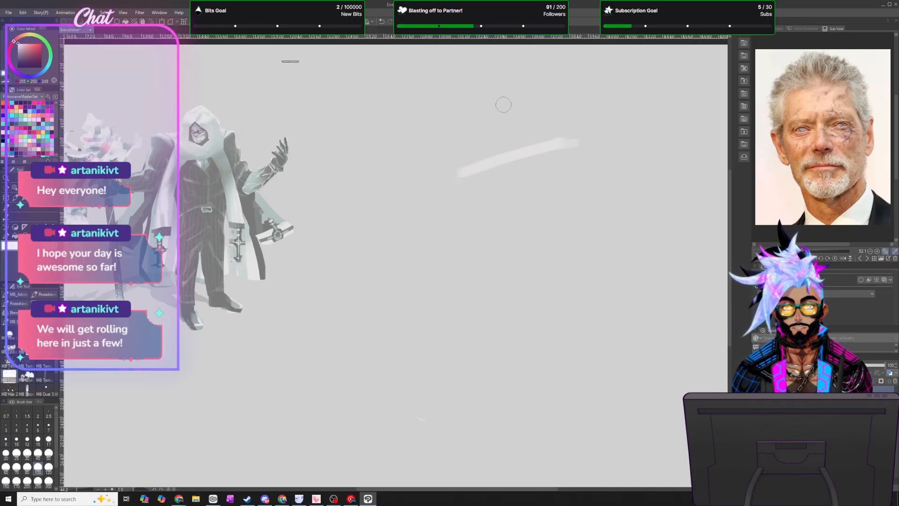
pyautogui.moveTo(495, 101)
pyautogui.mouseDown()
pyautogui.moveTo(503, 135)
pyautogui.moveTo(523, 137)
pyautogui.moveTo(526, 109)
pyautogui.moveTo(513, 93)
pyautogui.moveTo(498, 111)
pyautogui.moveTo(501, 93)
pyautogui.moveTo(514, 109)
pyautogui.moveTo(503, 100)
pyautogui.moveTo(525, 98)
pyautogui.moveTo(519, 133)
pyautogui.moveTo(506, 93)
pyautogui.moveTo(515, 125)
pyautogui.moveTo(507, 115)
pyautogui.moveTo(541, 106)
pyautogui.moveTo(511, 122)
pyautogui.moveTo(526, 122)
pyautogui.moveTo(531, 96)
pyautogui.moveTo(499, 95)
pyautogui.moveTo(537, 76)
pyautogui.moveTo(529, 88)
pyautogui.moveTo(547, 93)
pyautogui.mouseUp()
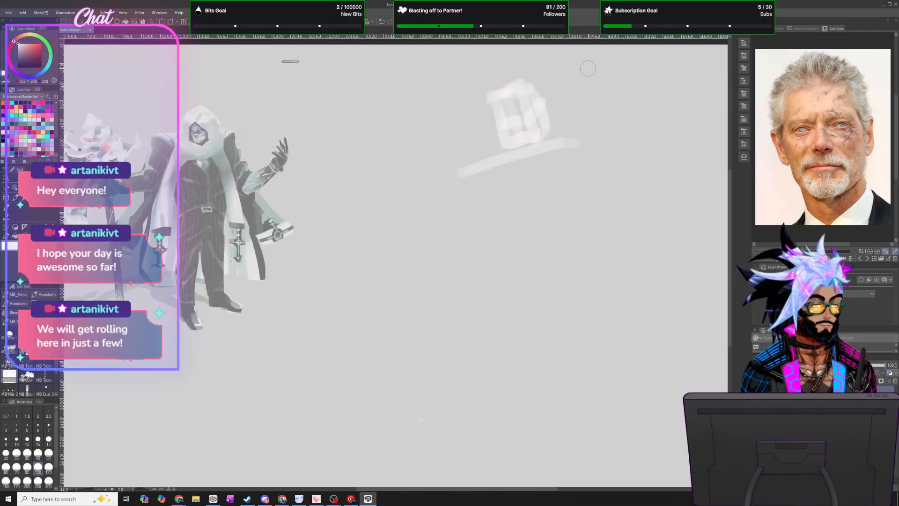
pyautogui.moveTo(468, 174)
pyautogui.mouseDown()
pyautogui.moveTo(478, 138)
pyautogui.moveTo(580, 112)
pyautogui.moveTo(591, 120)
pyautogui.moveTo(586, 137)
pyautogui.moveTo(455, 180)
pyautogui.mouseUp()
pyautogui.moveTo(610, 114)
pyautogui.mouseDown()
pyautogui.moveTo(591, 137)
pyautogui.moveTo(609, 117)
pyautogui.mouseUp()
# - Draw the tapering sides, lower edge and far side plane below the shoulders to form a boxy torso
pyautogui.moveTo(477, 137)
pyautogui.mouseDown()
pyautogui.moveTo(450, 174)
pyautogui.moveTo(496, 259)
pyautogui.mouseUp()
pyautogui.moveTo(447, 165); pyautogui.dragTo(495, 268)
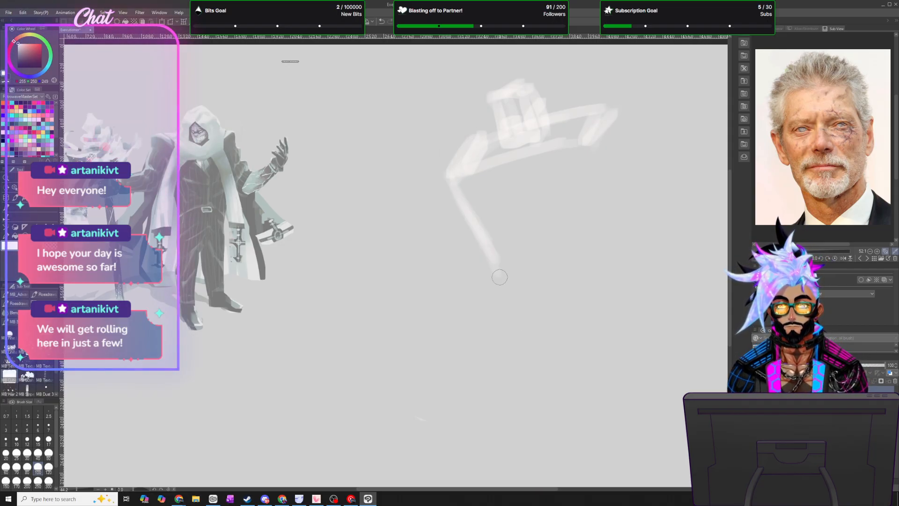
pyautogui.moveTo(585, 138); pyautogui.dragTo(565, 253)
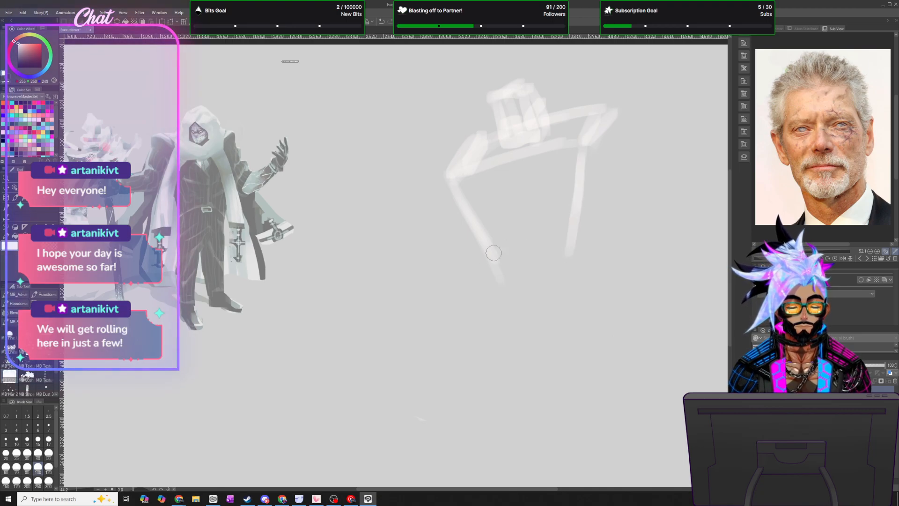
pyautogui.moveTo(494, 253)
pyautogui.mouseDown()
pyautogui.moveTo(544, 237)
pyautogui.moveTo(576, 238)
pyautogui.mouseUp()
pyautogui.moveTo(618, 110); pyautogui.dragTo(604, 201)
pyautogui.moveTo(608, 170)
pyautogui.mouseDown()
pyautogui.moveTo(600, 219)
pyautogui.moveTo(571, 246)
pyautogui.mouseUp()
pyautogui.moveTo(610, 149); pyautogui.dragTo(573, 231)
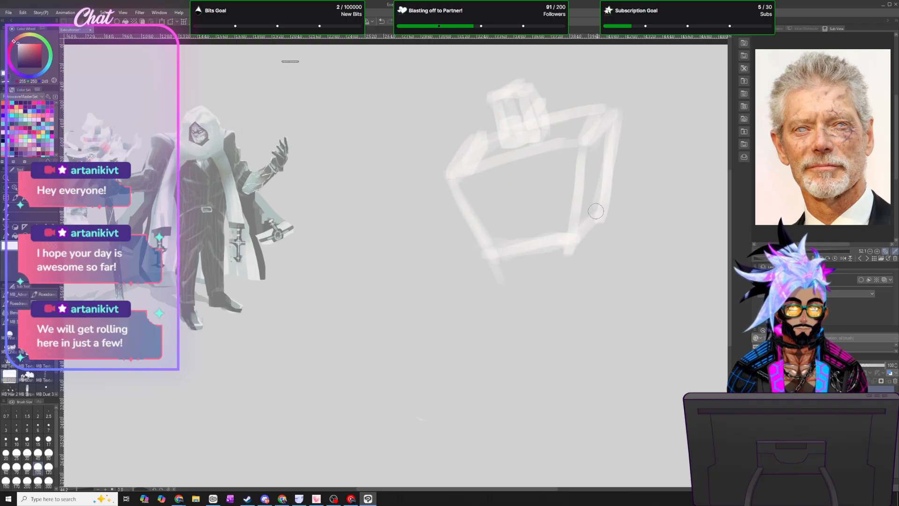
# - Add a vertical centre line and a tilted cross-contour line across the torso's front
pyautogui.moveTo(518, 139); pyautogui.dragTo(531, 218)
pyautogui.moveTo(526, 171); pyautogui.dragTo(533, 236)
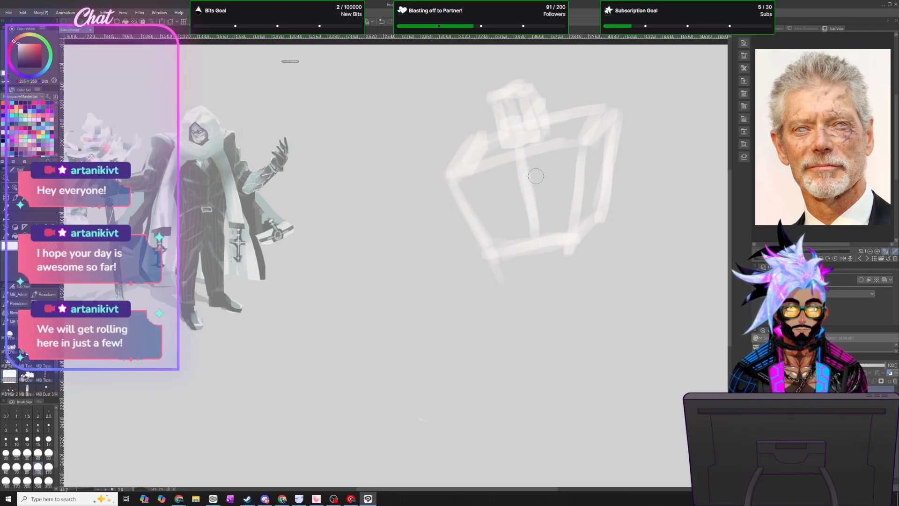
pyautogui.moveTo(471, 207)
pyautogui.mouseDown()
pyautogui.moveTo(590, 179)
pyautogui.moveTo(605, 154)
pyautogui.mouseUp()
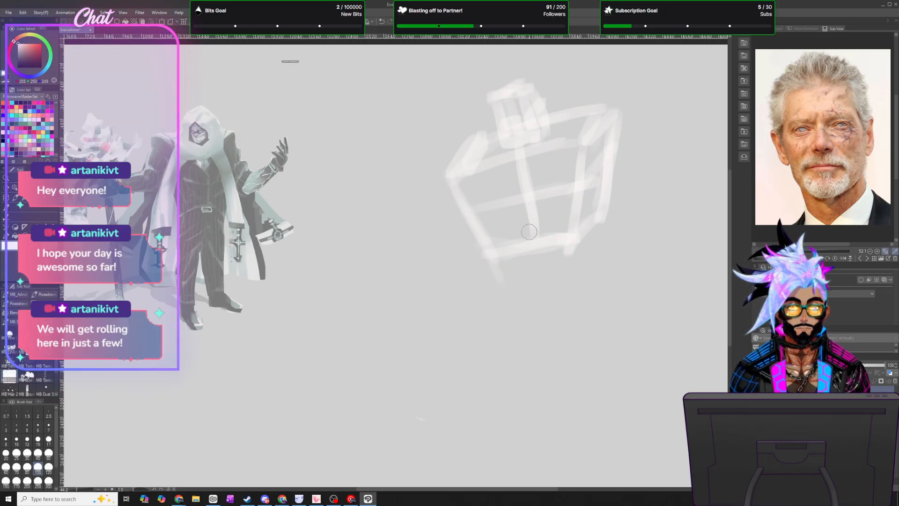
# - Draw the rib-cage arch at the torso's base, reinforce its side and add a slope from neck to shoulder
pyautogui.moveTo(490, 251); pyautogui.dragTo(564, 232)
pyautogui.moveTo(491, 250)
pyautogui.mouseDown()
pyautogui.moveTo(526, 197)
pyautogui.moveTo(565, 231)
pyautogui.mouseUp()
pyautogui.moveTo(496, 215)
pyautogui.mouseDown()
pyautogui.moveTo(569, 227)
pyautogui.moveTo(613, 159)
pyautogui.moveTo(580, 224)
pyautogui.mouseUp()
pyautogui.moveTo(483, 236)
pyautogui.mouseDown()
pyautogui.moveTo(466, 207)
pyautogui.moveTo(467, 183)
pyautogui.mouseUp()
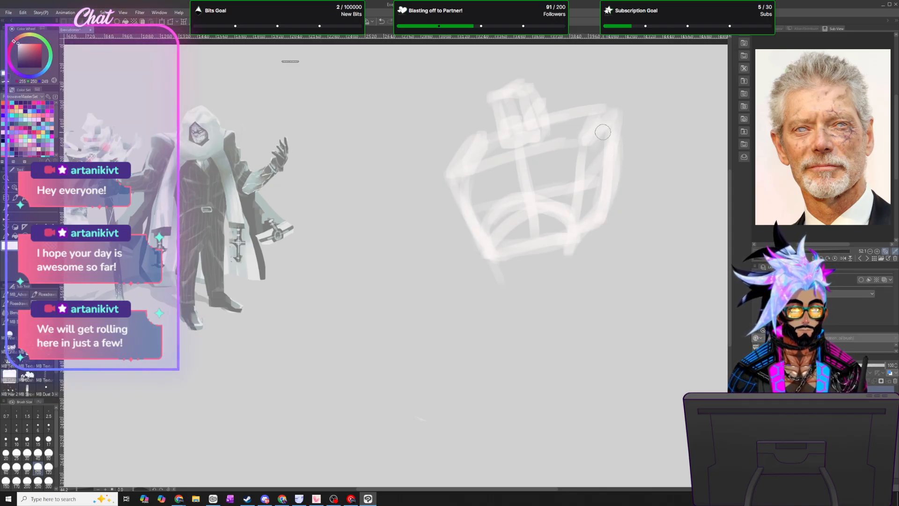
pyautogui.moveTo(539, 100); pyautogui.dragTo(576, 123)
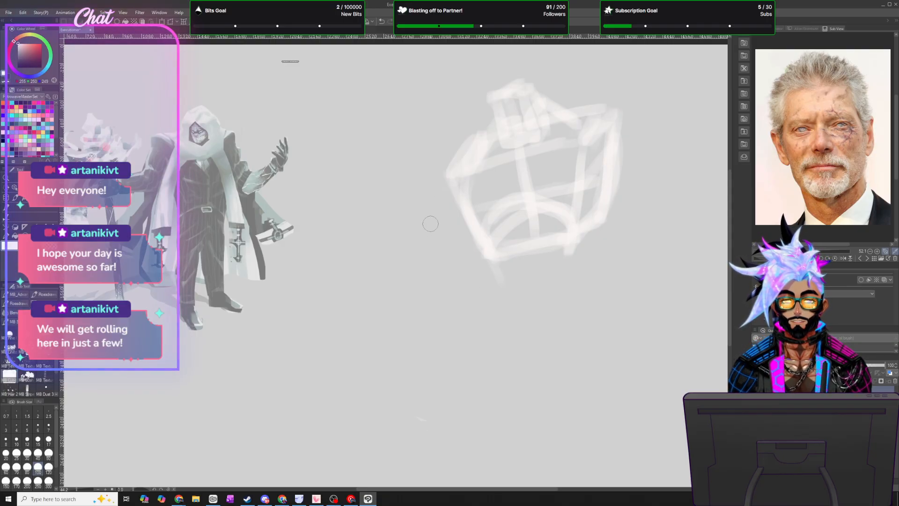
# - Block in a boxy fist held out beside the torso and rough in the arm lines linking it to the shoulder
pyautogui.moveTo(453, 183)
pyautogui.mouseDown()
pyautogui.moveTo(424, 240)
pyautogui.moveTo(341, 214)
pyautogui.moveTo(416, 235)
pyautogui.moveTo(456, 190)
pyautogui.mouseUp()
pyautogui.moveTo(356, 221)
pyautogui.mouseDown()
pyautogui.moveTo(330, 192)
pyautogui.moveTo(353, 224)
pyautogui.mouseUp()
pyautogui.moveTo(326, 177)
pyautogui.mouseDown()
pyautogui.moveTo(319, 226)
pyautogui.moveTo(342, 241)
pyautogui.moveTo(367, 191)
pyautogui.moveTo(341, 176)
pyautogui.moveTo(360, 179)
pyautogui.moveTo(356, 220)
pyautogui.moveTo(341, 188)
pyautogui.moveTo(331, 208)
pyautogui.moveTo(354, 197)
pyautogui.moveTo(353, 187)
pyautogui.moveTo(313, 232)
pyautogui.moveTo(365, 236)
pyautogui.moveTo(373, 217)
pyautogui.moveTo(362, 185)
pyautogui.moveTo(370, 208)
pyautogui.moveTo(360, 230)
pyautogui.moveTo(366, 209)
pyautogui.mouseUp()
pyautogui.moveTo(383, 175)
pyautogui.mouseDown()
pyautogui.moveTo(363, 192)
pyautogui.moveTo(389, 187)
pyautogui.moveTo(402, 196)
pyautogui.moveTo(392, 223)
pyautogui.moveTo(371, 223)
pyautogui.moveTo(413, 266)
pyautogui.mouseUp()
pyautogui.moveTo(390, 197); pyautogui.dragTo(426, 207)
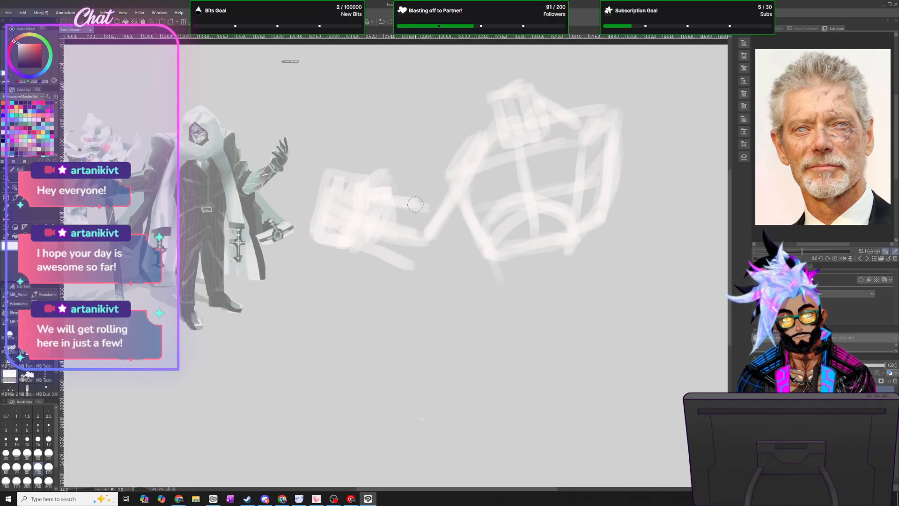
# - Close the forearm's lower edge and elbow, and thicken the upper arm up to the shoulder
pyautogui.moveTo(353, 244); pyautogui.dragTo(424, 270)
pyautogui.moveTo(420, 200)
pyautogui.mouseDown()
pyautogui.moveTo(438, 238)
pyautogui.moveTo(418, 272)
pyautogui.mouseUp()
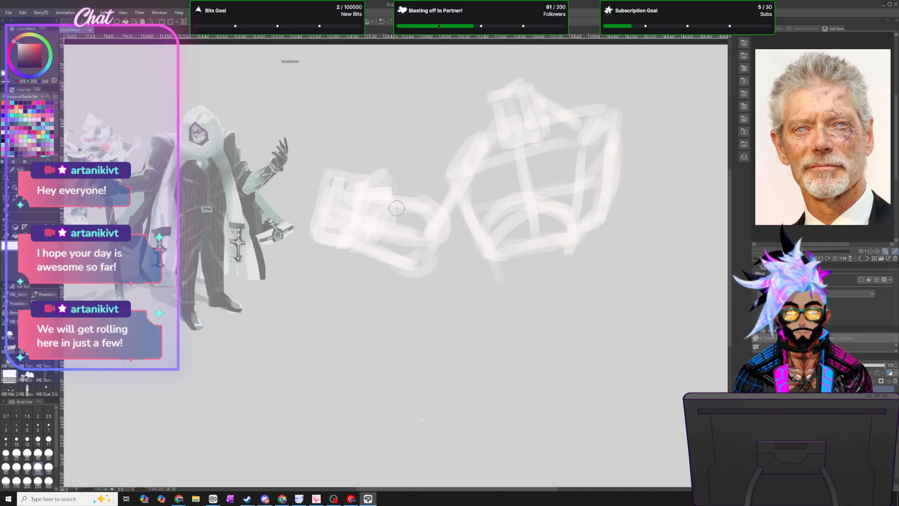
pyautogui.moveTo(417, 205)
pyautogui.mouseDown()
pyautogui.moveTo(452, 154)
pyautogui.moveTo(420, 219)
pyautogui.moveTo(421, 202)
pyautogui.moveTo(437, 239)
pyautogui.moveTo(458, 214)
pyautogui.mouseUp()
pyautogui.moveTo(452, 204)
pyautogui.mouseDown()
pyautogui.moveTo(423, 241)
pyautogui.moveTo(458, 239)
pyautogui.moveTo(448, 249)
pyautogui.mouseUp()
pyautogui.moveTo(431, 182)
pyautogui.mouseDown()
pyautogui.moveTo(461, 150)
pyautogui.moveTo(447, 186)
pyautogui.moveTo(459, 188)
pyautogui.moveTo(449, 157)
pyautogui.moveTo(467, 147)
pyautogui.moveTo(473, 179)
pyautogui.moveTo(447, 176)
pyautogui.moveTo(436, 155)
pyautogui.moveTo(465, 134)
pyautogui.mouseUp()
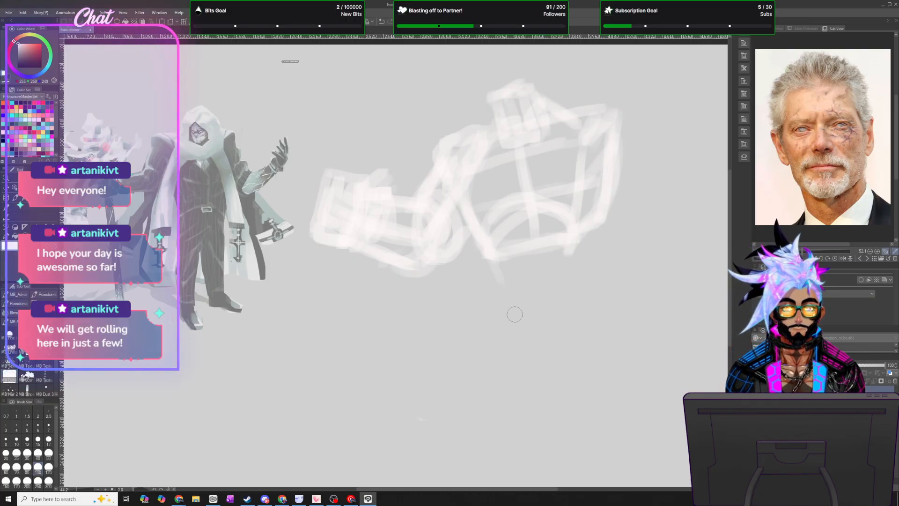
# - Draw a tilted pelvis box below the rib cage with its front face and receding side plane
pyautogui.moveTo(499, 300); pyautogui.dragTo(577, 332)
pyautogui.moveTo(494, 290)
pyautogui.mouseDown()
pyautogui.moveTo(497, 356)
pyautogui.moveTo(572, 365)
pyautogui.mouseUp()
pyautogui.moveTo(491, 350); pyautogui.dragTo(579, 376)
pyautogui.moveTo(580, 368); pyautogui.dragTo(591, 328)
pyautogui.moveTo(520, 303); pyautogui.dragTo(586, 320)
pyautogui.moveTo(510, 296); pyautogui.dragTo(602, 316)
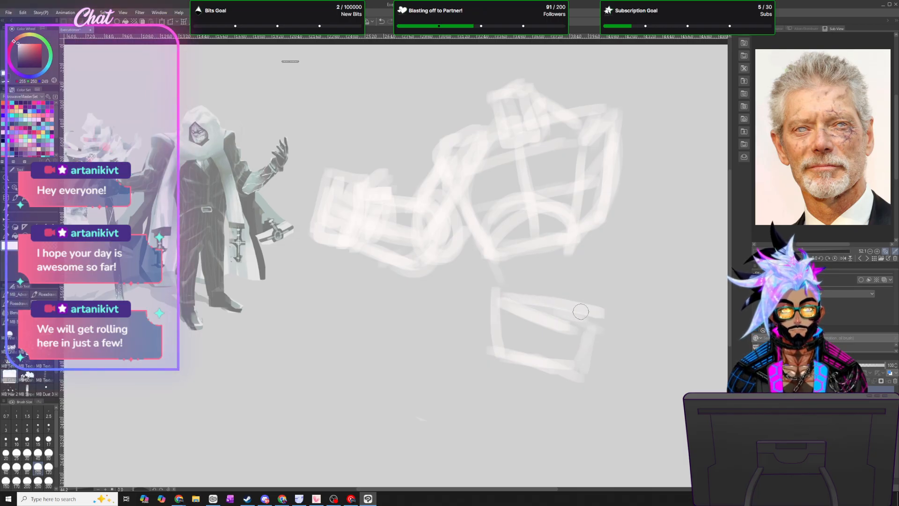
pyautogui.moveTo(588, 370)
pyautogui.mouseDown()
pyautogui.moveTo(627, 324)
pyautogui.moveTo(620, 293)
pyautogui.moveTo(617, 327)
pyautogui.mouseUp()
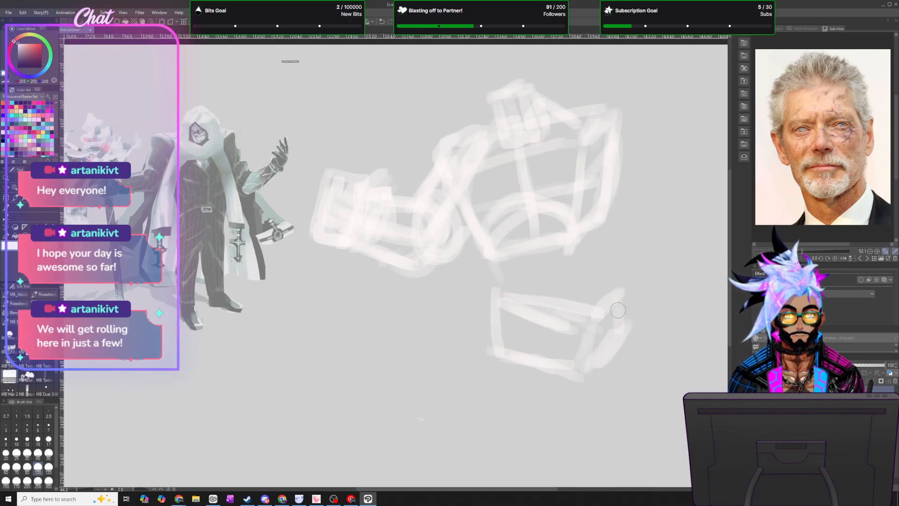
# - Add the pelvis box's top plane, centre line and cross-contour, and connect it to the rib cage with waist lines
pyautogui.moveTo(499, 293)
pyautogui.mouseDown()
pyautogui.moveTo(543, 263)
pyautogui.moveTo(615, 287)
pyautogui.mouseUp()
pyautogui.moveTo(568, 268); pyautogui.dragTo(607, 294)
pyautogui.moveTo(540, 261)
pyautogui.mouseDown()
pyautogui.moveTo(606, 286)
pyautogui.moveTo(547, 298)
pyautogui.moveTo(543, 353)
pyautogui.mouseUp()
pyautogui.moveTo(491, 326); pyautogui.dragTo(581, 345)
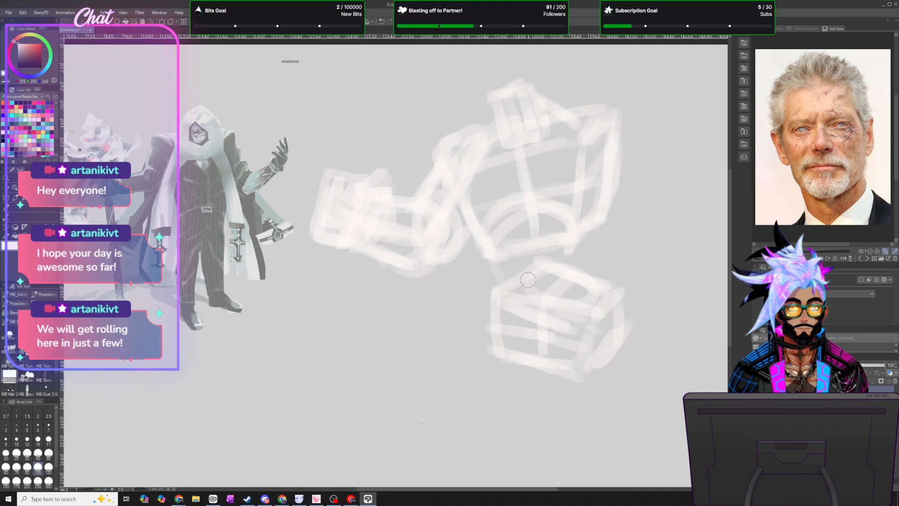
pyautogui.moveTo(601, 232); pyautogui.dragTo(585, 295)
pyautogui.moveTo(603, 211); pyautogui.dragTo(578, 290)
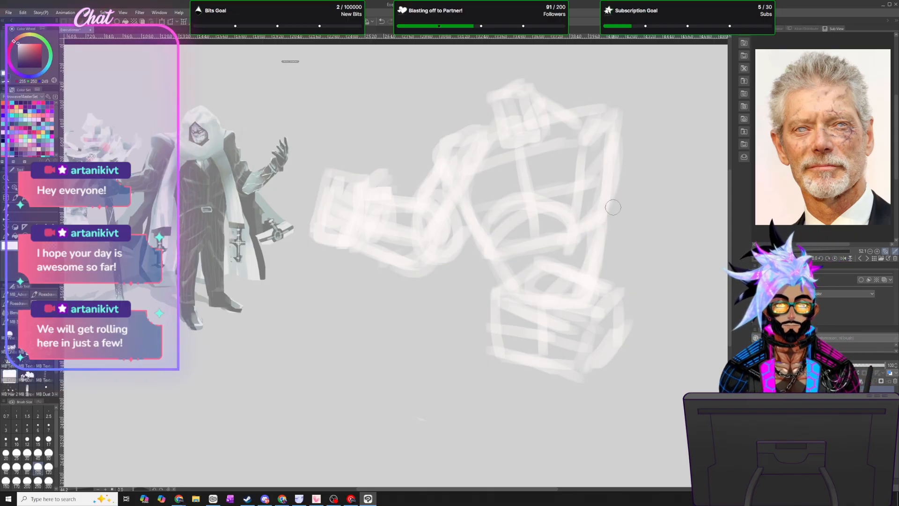
# - Scale the figure sketch down and reposition it to leave canvas room below the pelvis for legs
pyautogui.scroll(-2, 613, 207)
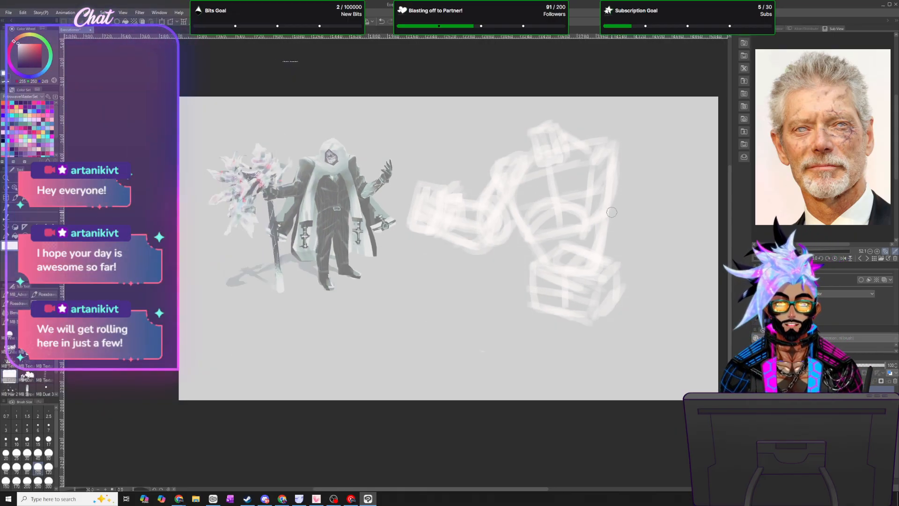
pyautogui.click(23, 12)
pyautogui.moveTo(68, 198)
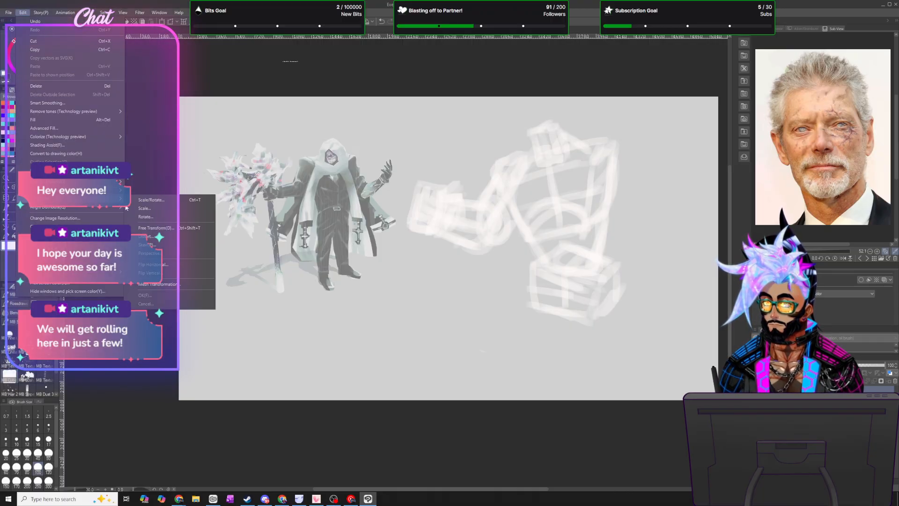
pyautogui.click(145, 208)
pyautogui.moveTo(517, 117)
pyautogui.mouseDown()
pyautogui.moveTo(517, 164)
pyautogui.moveTo(529, 180)
pyautogui.moveTo(537, 120)
pyautogui.moveTo(538, 127)
pyautogui.mouseUp()
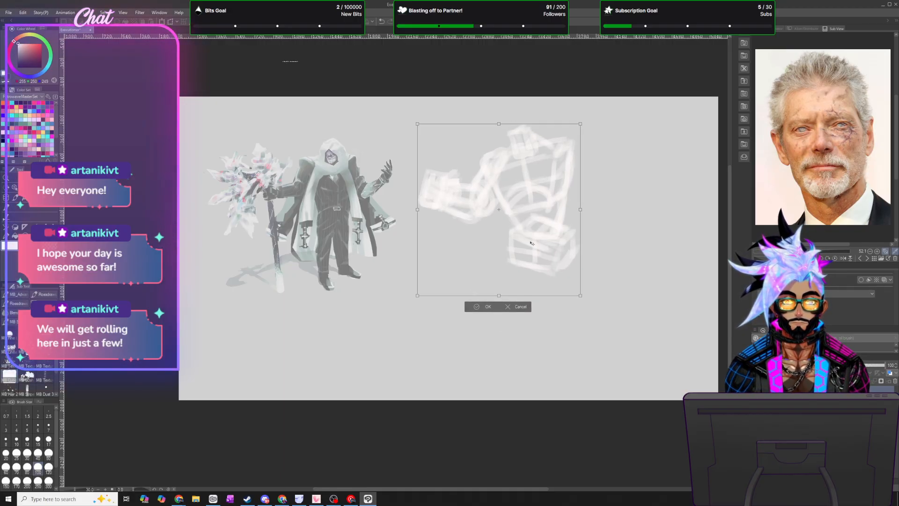
pyautogui.click(489, 307)
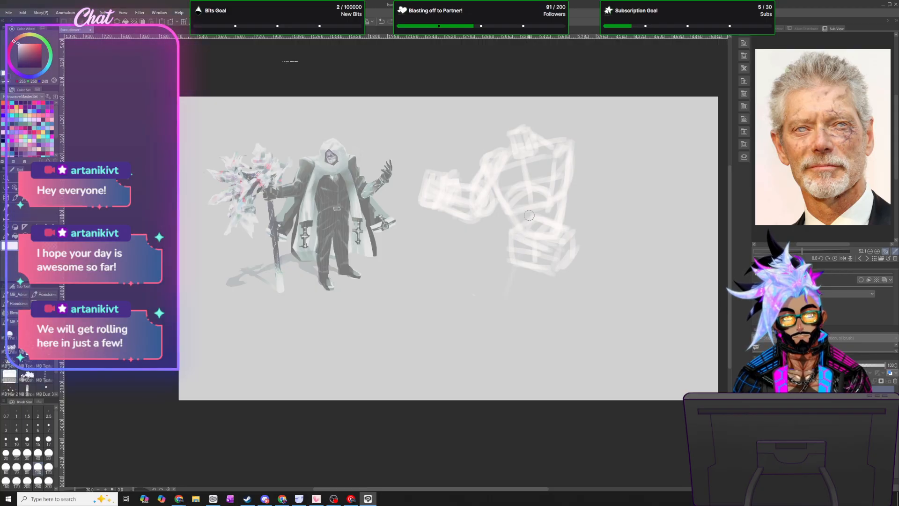
# - Draw the leg line on the extended arm's side from hip to ankle, reworking the thigh so it bends at the knee
pyautogui.moveTo(510, 261); pyautogui.dragTo(494, 328)
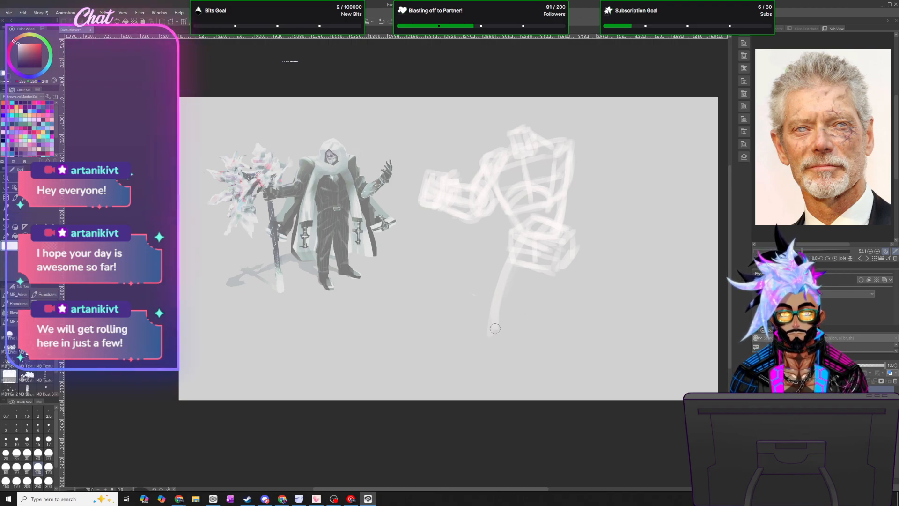
pyautogui.moveTo(495, 331); pyautogui.dragTo(498, 384)
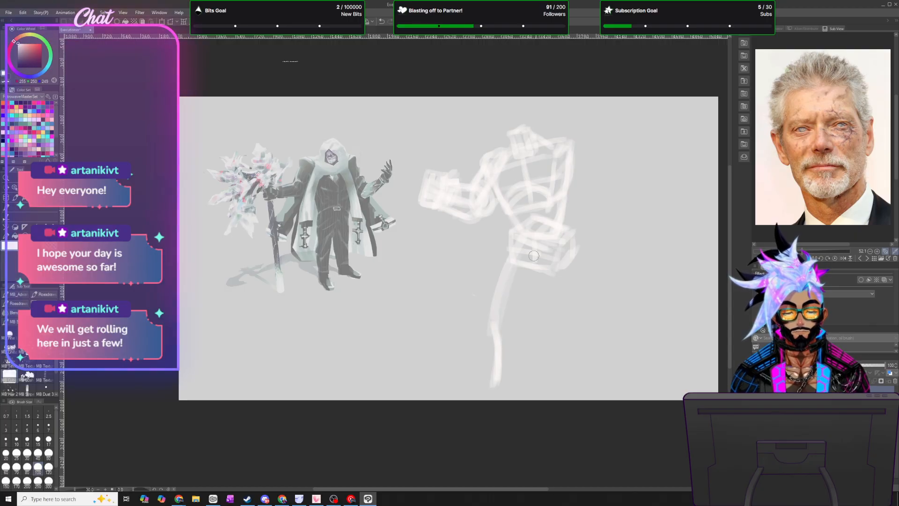
pyautogui.click(381, 22)
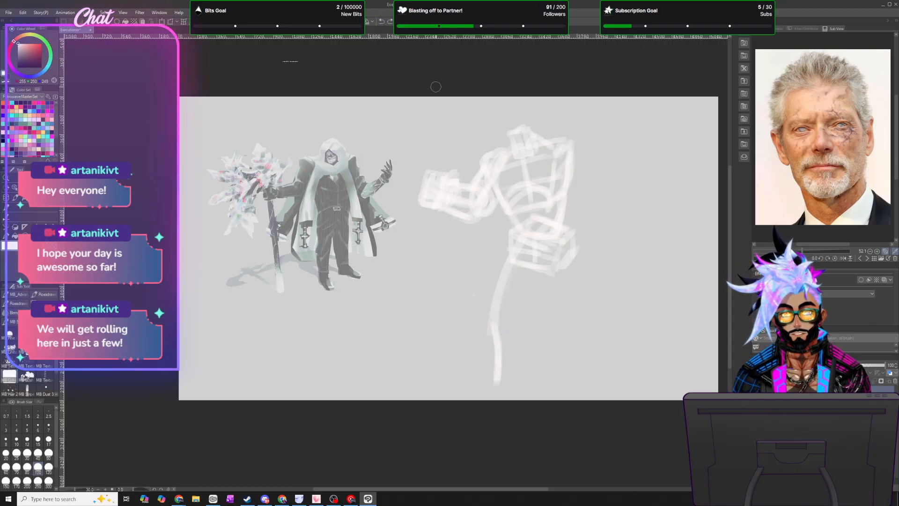
pyautogui.click(380, 22)
pyautogui.click(390, 22)
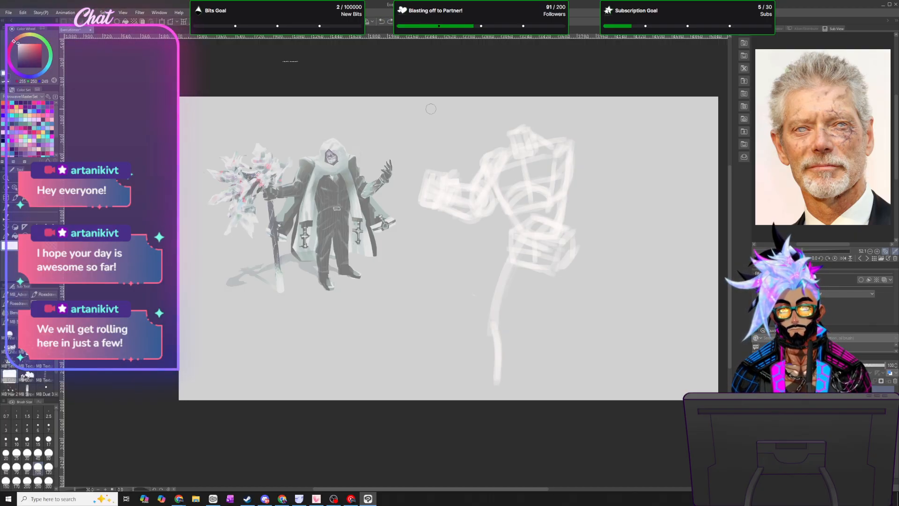
pyautogui.moveTo(491, 323)
pyautogui.mouseDown()
pyautogui.moveTo(509, 286)
pyautogui.moveTo(491, 306)
pyautogui.mouseUp()
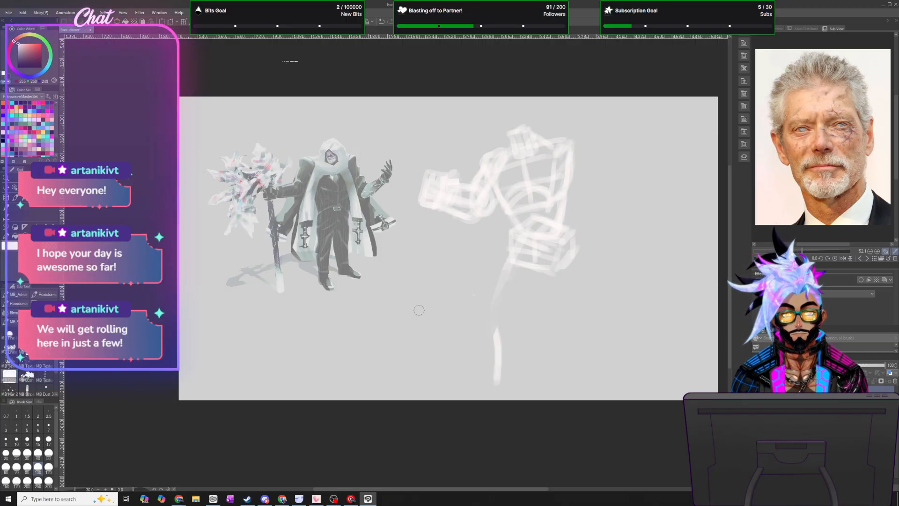
pyautogui.moveTo(510, 255)
pyautogui.mouseDown()
pyautogui.moveTo(489, 310)
pyautogui.moveTo(490, 338)
pyautogui.moveTo(491, 300)
pyautogui.moveTo(496, 365)
pyautogui.moveTo(493, 301)
pyautogui.mouseUp()
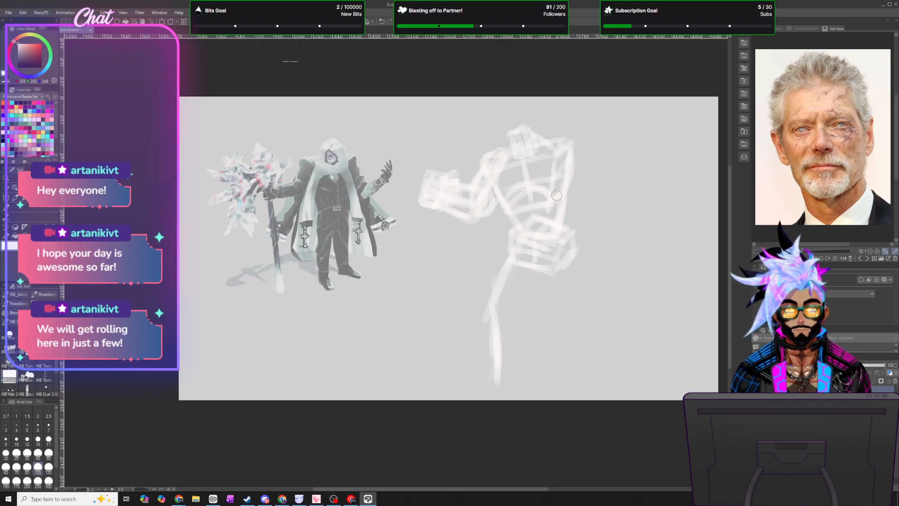
# - Draw the opposite leg line, angling outward from the hip to the knee and straight down to the ankle
pyautogui.moveTo(565, 235); pyautogui.dragTo(572, 326)
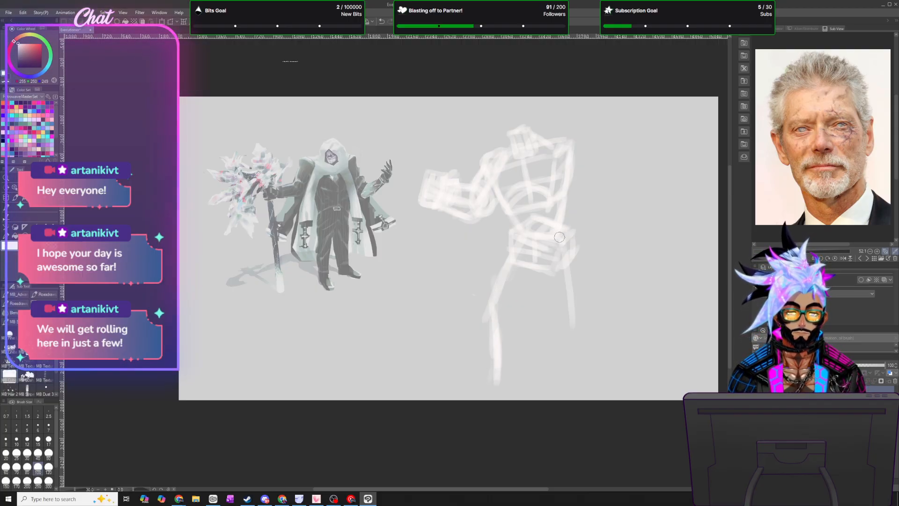
pyautogui.hotkey('ctrl', 'z')
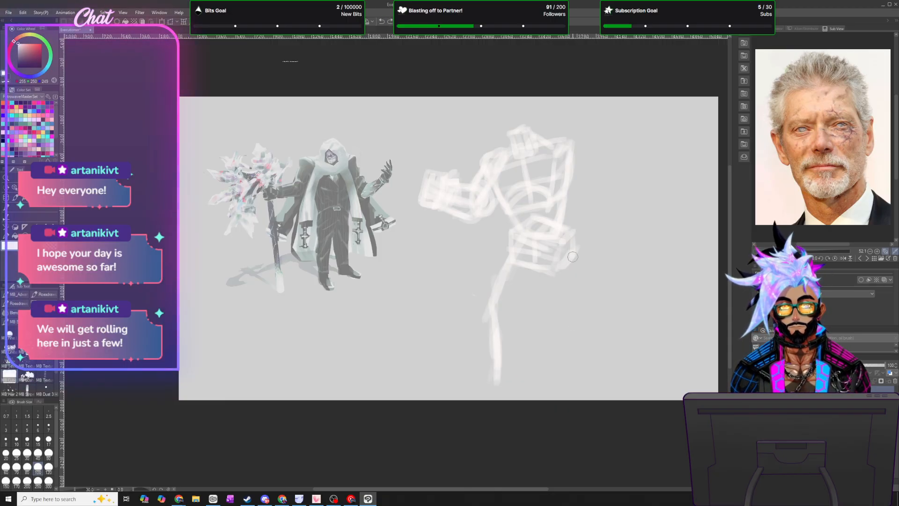
pyautogui.moveTo(563, 242); pyautogui.dragTo(580, 313)
pyautogui.moveTo(566, 222); pyautogui.dragTo(591, 371)
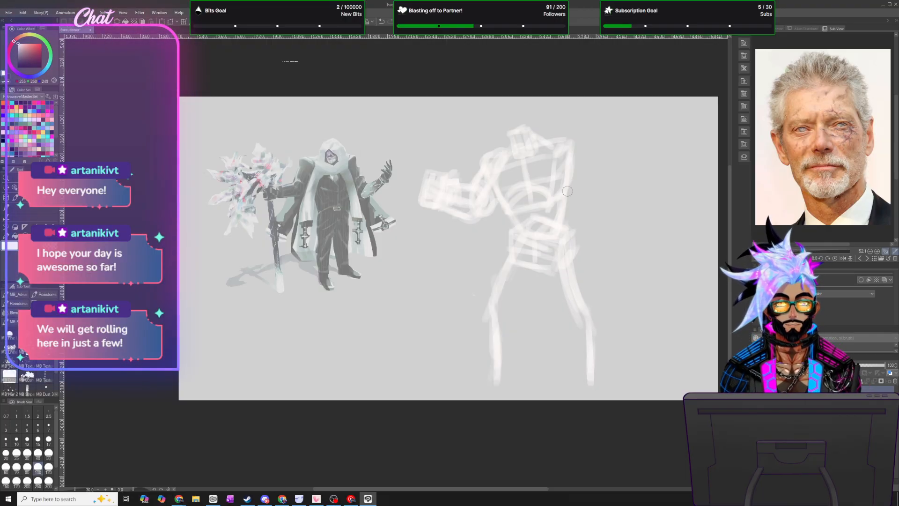
# - Mark ovals for both feet and a ground spot below the fist, and move the whole sketch slightly upward
pyautogui.moveTo(503, 393)
pyautogui.mouseDown()
pyautogui.moveTo(510, 386)
pyautogui.moveTo(485, 378)
pyautogui.moveTo(507, 382)
pyautogui.mouseUp()
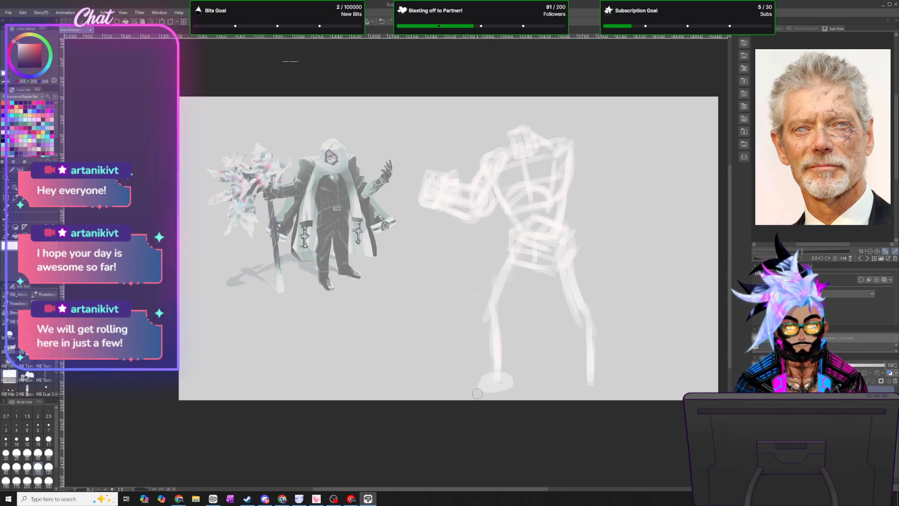
pyautogui.moveTo(451, 388)
pyautogui.mouseDown()
pyautogui.moveTo(440, 392)
pyautogui.moveTo(475, 383)
pyautogui.moveTo(443, 382)
pyautogui.moveTo(474, 387)
pyautogui.mouseUp()
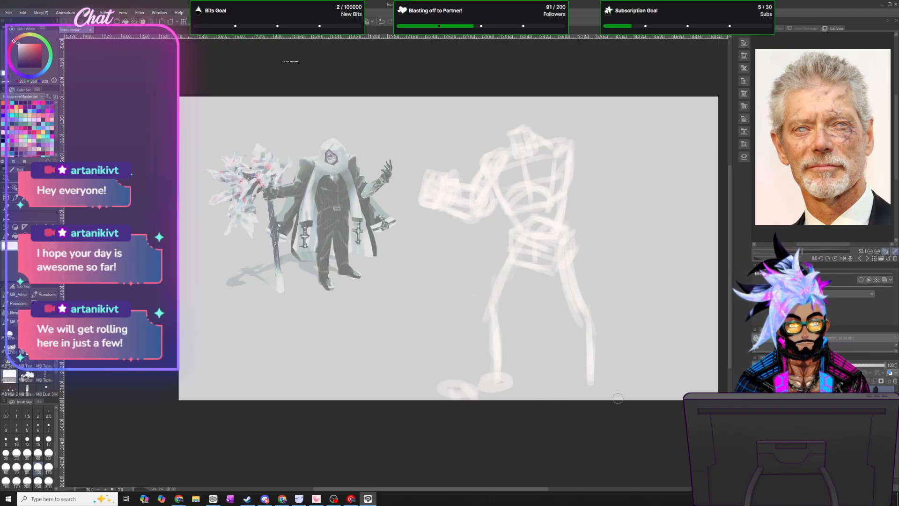
pyautogui.moveTo(592, 382)
pyautogui.mouseDown()
pyautogui.moveTo(571, 388)
pyautogui.moveTo(606, 393)
pyautogui.moveTo(581, 389)
pyautogui.moveTo(608, 383)
pyautogui.moveTo(595, 394)
pyautogui.moveTo(590, 366)
pyautogui.mouseUp()
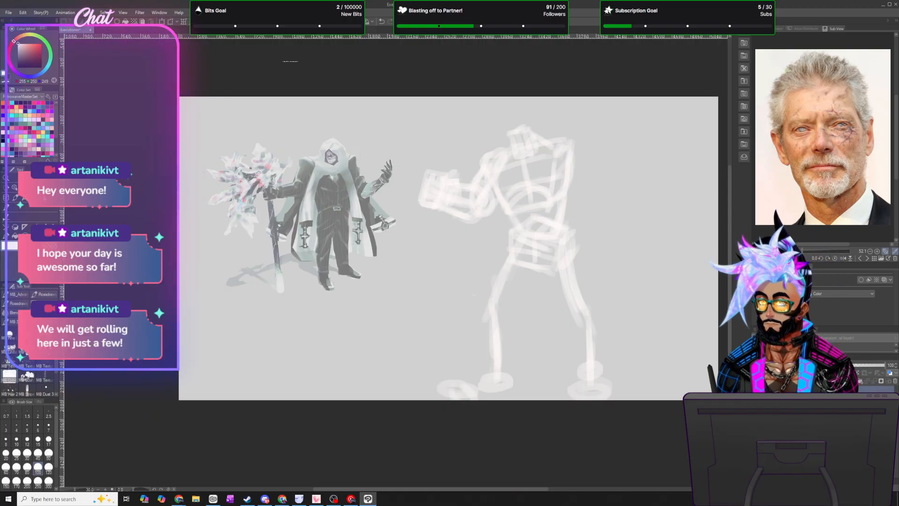
pyautogui.press('k')
pyautogui.moveTo(553, 213); pyautogui.dragTo(552, 206)
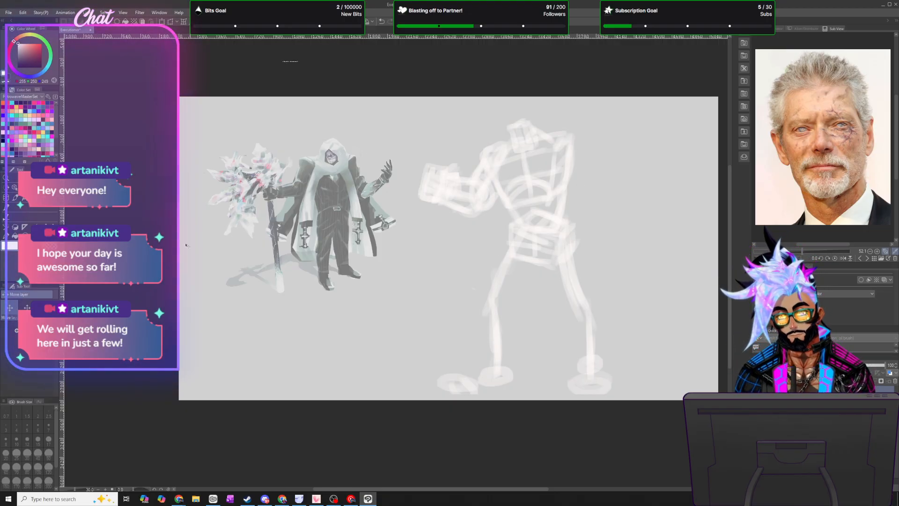
# - Draw a long, slightly bent weapon shaft running through the fist down toward the ground mark
pyautogui.press('b')
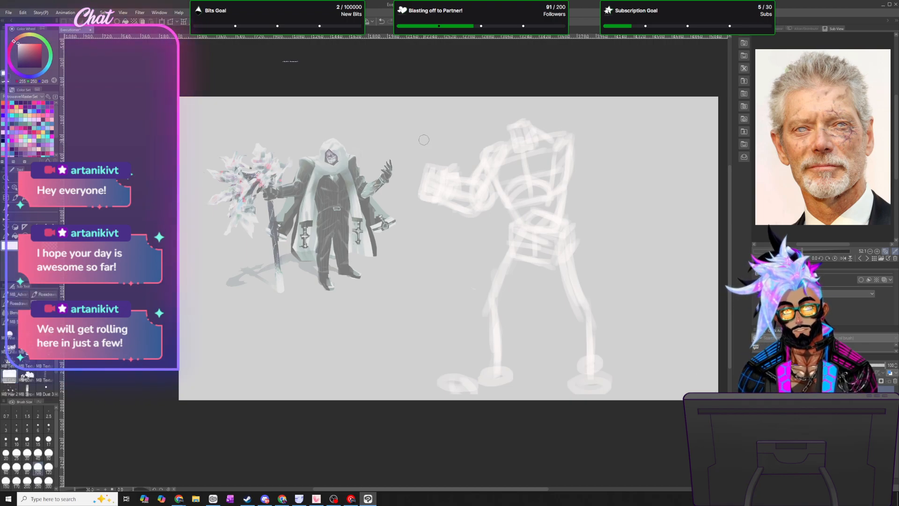
pyautogui.moveTo(425, 138); pyautogui.dragTo(439, 169)
pyautogui.moveTo(427, 126)
pyautogui.mouseDown()
pyautogui.moveTo(438, 143)
pyautogui.moveTo(443, 186)
pyautogui.moveTo(429, 253)
pyautogui.mouseUp()
pyautogui.moveTo(443, 178)
pyautogui.mouseDown()
pyautogui.moveTo(431, 238)
pyautogui.moveTo(454, 345)
pyautogui.mouseUp()
pyautogui.moveTo(430, 264); pyautogui.dragTo(450, 348)
pyautogui.moveTo(443, 317); pyautogui.dragTo(449, 359)
pyautogui.moveTo(432, 256); pyautogui.dragTo(442, 310)
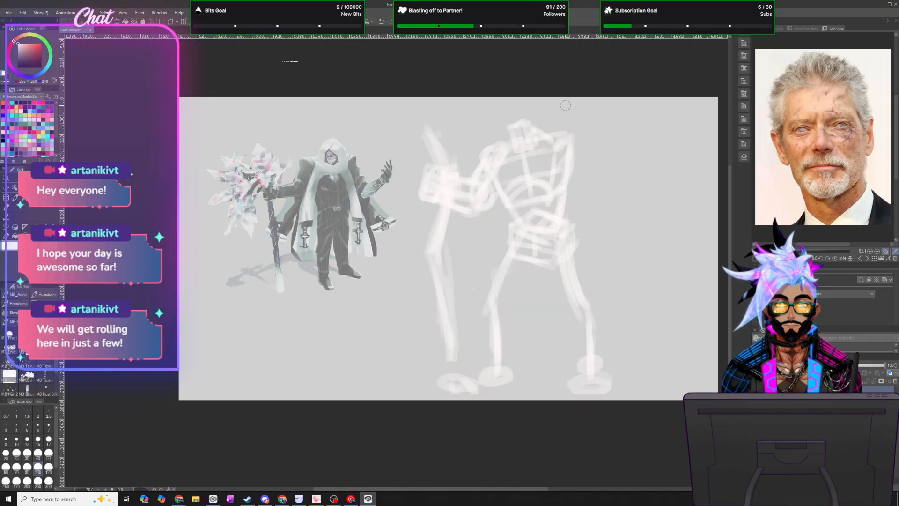
# - Extend the shaft into a hooked top and sketch the angular arms of an axe head branching off it
pyautogui.moveTo(449, 165)
pyautogui.mouseDown()
pyautogui.moveTo(433, 119)
pyautogui.moveTo(416, 108)
pyautogui.moveTo(423, 135)
pyautogui.moveTo(403, 117)
pyautogui.moveTo(433, 125)
pyautogui.mouseUp()
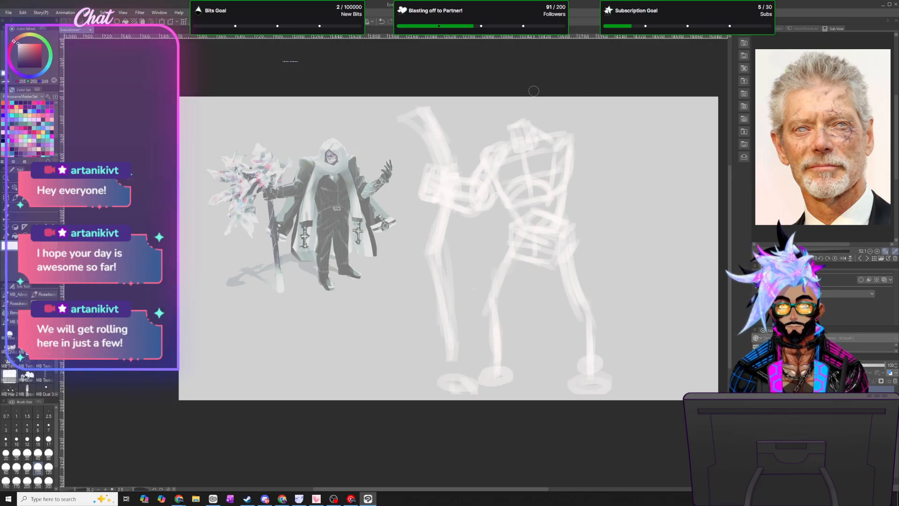
pyautogui.moveTo(430, 130); pyautogui.dragTo(378, 144)
pyautogui.moveTo(436, 149); pyautogui.dragTo(404, 185)
pyautogui.moveTo(436, 128); pyautogui.dragTo(372, 141)
pyautogui.moveTo(374, 142); pyautogui.dragTo(407, 167)
pyautogui.moveTo(371, 141); pyautogui.dragTo(369, 177)
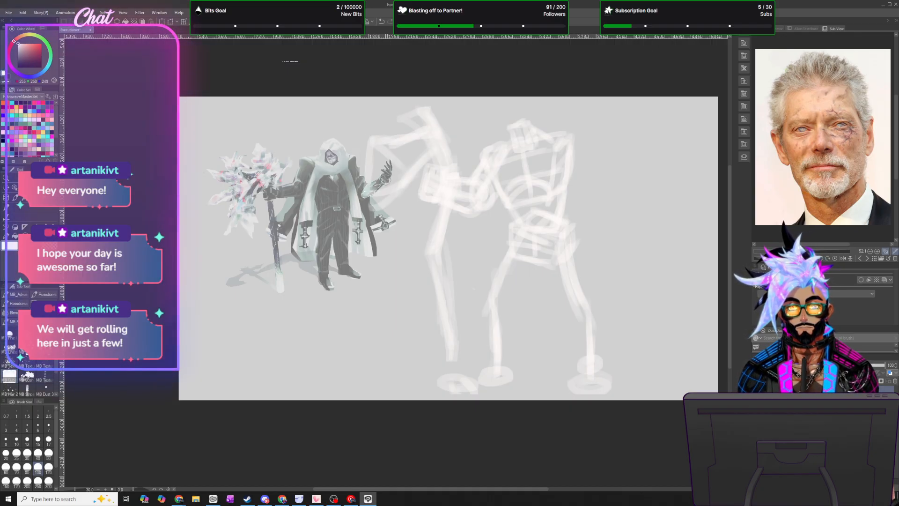
# - Draw the axe's large curved blade with pointed ends and a small spike on the opposite side of the shaft
pyautogui.moveTo(370, 191); pyautogui.dragTo(362, 112)
pyautogui.moveTo(364, 112); pyautogui.dragTo(386, 139)
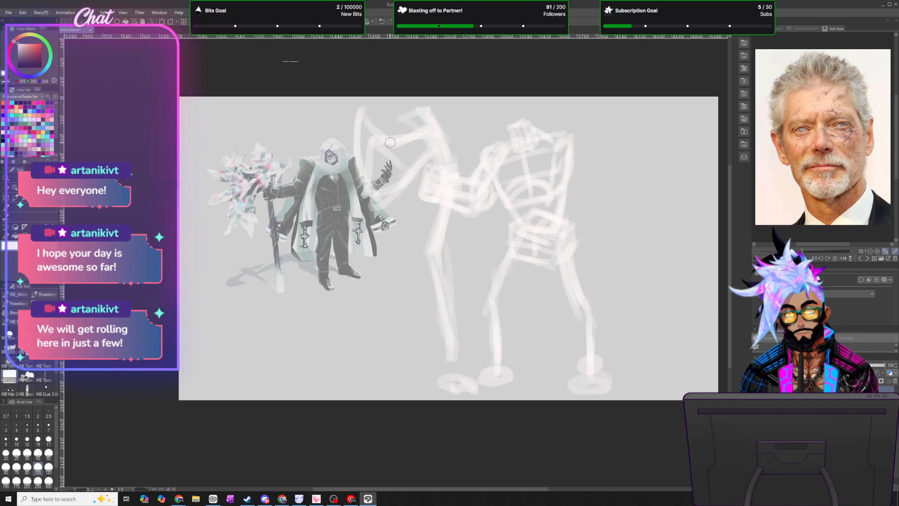
pyautogui.moveTo(365, 197)
pyautogui.mouseDown()
pyautogui.moveTo(444, 182)
pyautogui.moveTo(397, 231)
pyautogui.moveTo(415, 241)
pyautogui.mouseUp()
pyautogui.moveTo(414, 240)
pyautogui.mouseDown()
pyautogui.moveTo(412, 176)
pyautogui.moveTo(405, 237)
pyautogui.mouseUp()
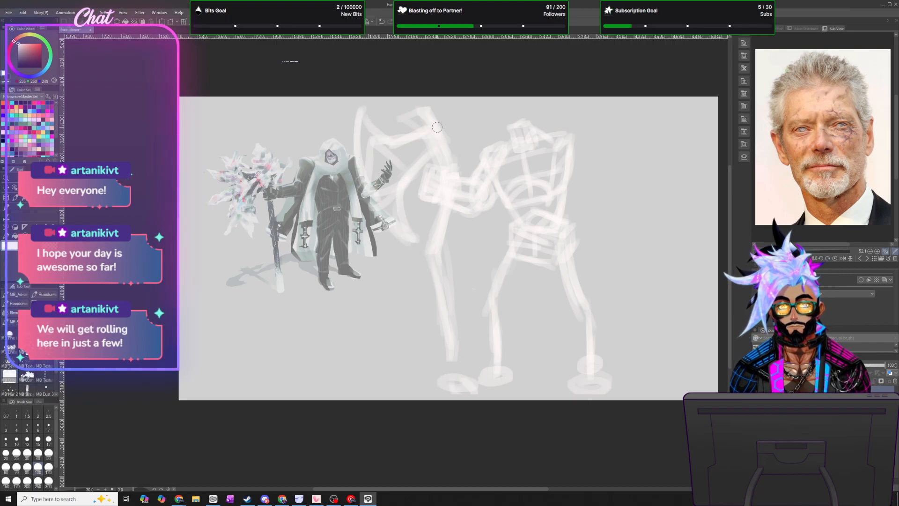
pyautogui.moveTo(448, 123)
pyautogui.mouseDown()
pyautogui.moveTo(451, 103)
pyautogui.moveTo(482, 113)
pyautogui.mouseUp()
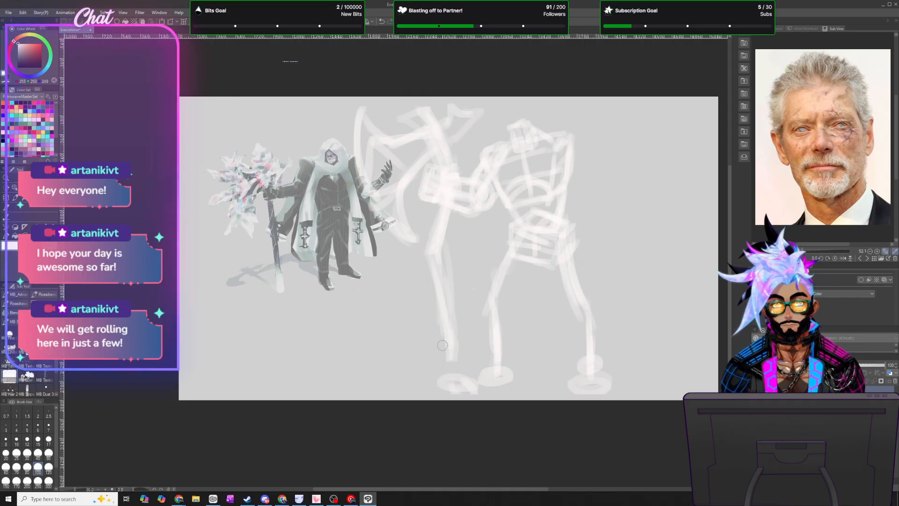
# - Build volume around the leg nearer the weapon by outlining the calf, knee and thigh up to the pelvis
pyautogui.moveTo(509, 369); pyautogui.dragTo(499, 304)
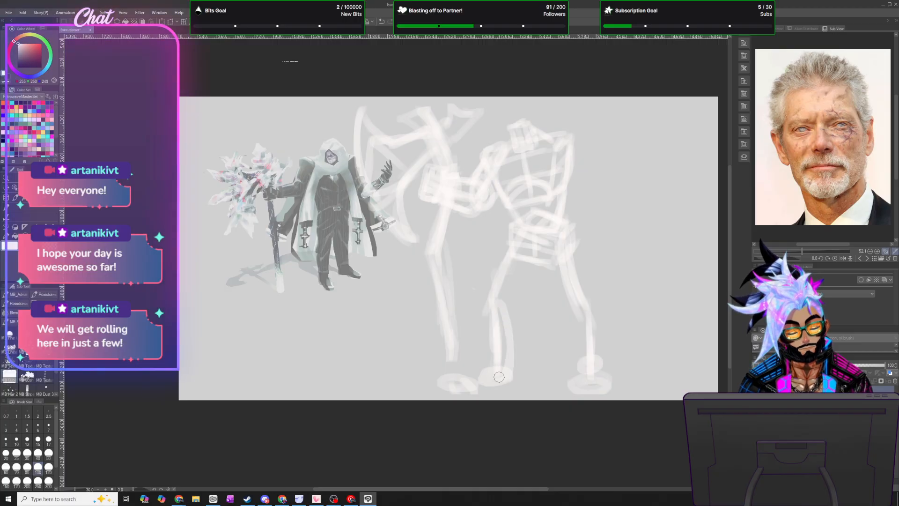
pyautogui.moveTo(489, 370)
pyautogui.mouseDown()
pyautogui.moveTo(485, 311)
pyautogui.moveTo(488, 364)
pyautogui.moveTo(489, 340)
pyautogui.moveTo(538, 252)
pyautogui.moveTo(492, 287)
pyautogui.moveTo(515, 236)
pyautogui.mouseUp()
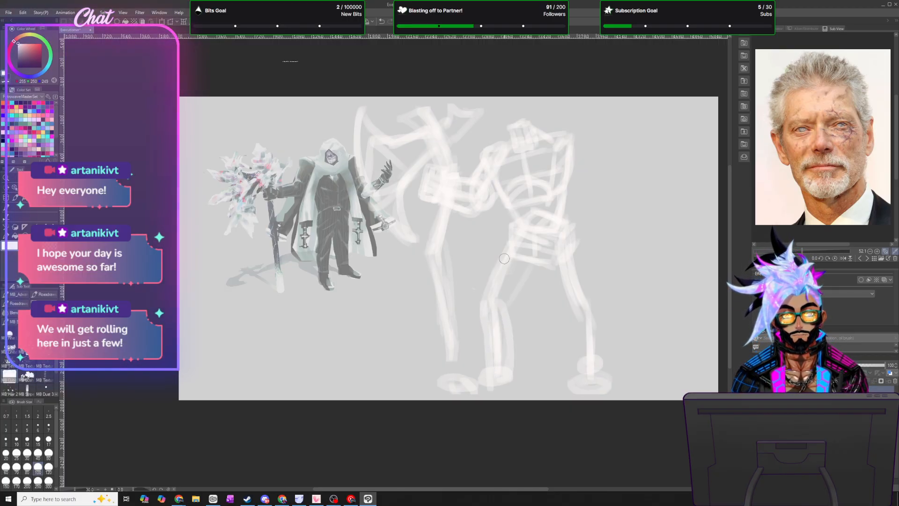
pyautogui.moveTo(483, 307)
pyautogui.mouseDown()
pyautogui.moveTo(520, 218)
pyautogui.moveTo(489, 300)
pyautogui.moveTo(517, 230)
pyautogui.moveTo(509, 302)
pyautogui.moveTo(531, 267)
pyautogui.mouseUp()
pyautogui.moveTo(509, 307); pyautogui.dragTo(522, 289)
pyautogui.moveTo(531, 235)
pyautogui.mouseDown()
pyautogui.moveTo(532, 261)
pyautogui.moveTo(520, 242)
pyautogui.mouseUp()
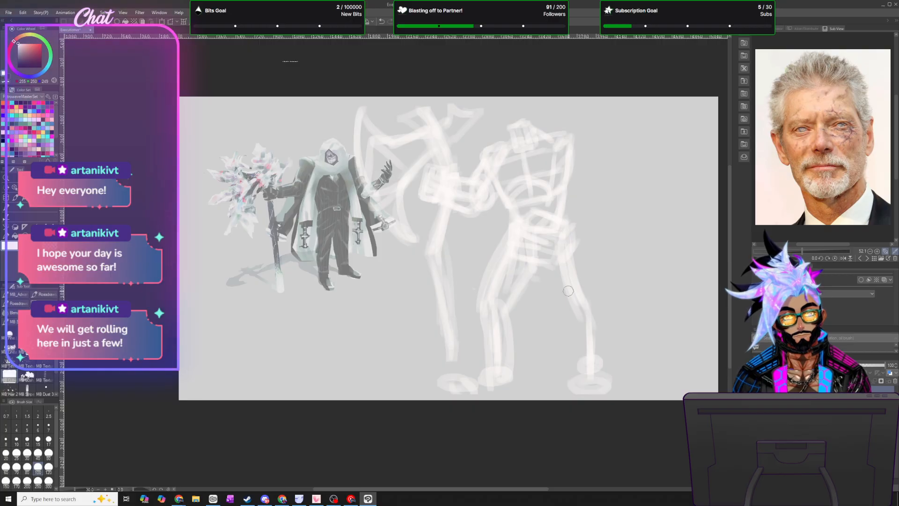
# - Outline the inner and outer thigh of the leg farther from the weapon, from crotch and hip to knee
pyautogui.moveTo(525, 276)
pyautogui.mouseDown()
pyautogui.moveTo(554, 280)
pyautogui.moveTo(582, 319)
pyautogui.mouseUp()
pyautogui.moveTo(548, 289); pyautogui.dragTo(581, 327)
pyautogui.moveTo(571, 244)
pyautogui.mouseDown()
pyautogui.moveTo(593, 324)
pyautogui.moveTo(583, 292)
pyautogui.mouseUp()
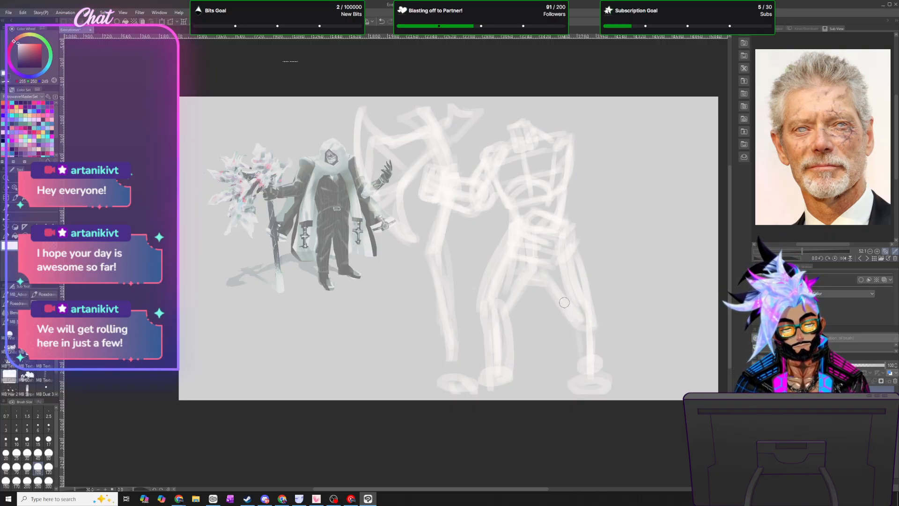
# - Outline the knee, calf and ankle of the leg farther from the weapon and build up the shapes of both feet
pyautogui.moveTo(560, 299); pyautogui.dragTo(577, 366)
pyautogui.moveTo(587, 303); pyautogui.dragTo(600, 368)
pyautogui.moveTo(595, 310); pyautogui.dragTo(592, 281)
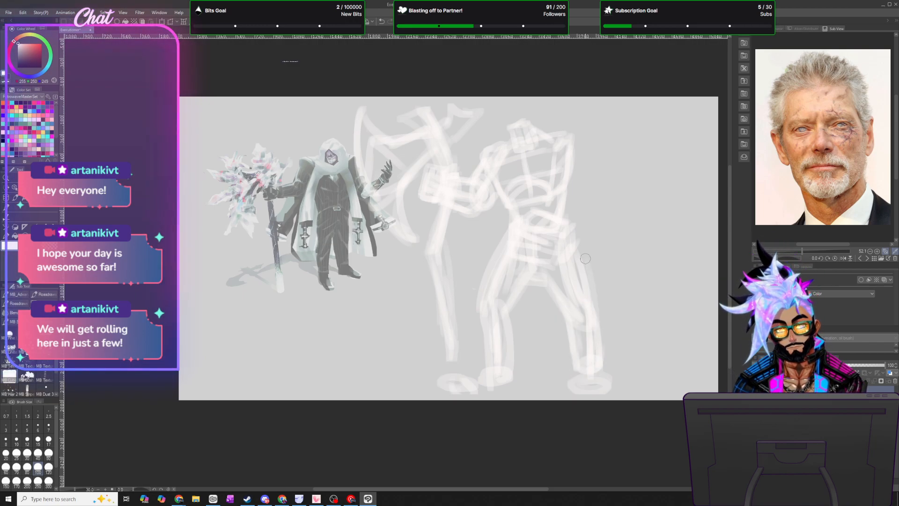
pyautogui.moveTo(583, 364)
pyautogui.mouseDown()
pyautogui.moveTo(579, 388)
pyautogui.moveTo(588, 390)
pyautogui.mouseUp()
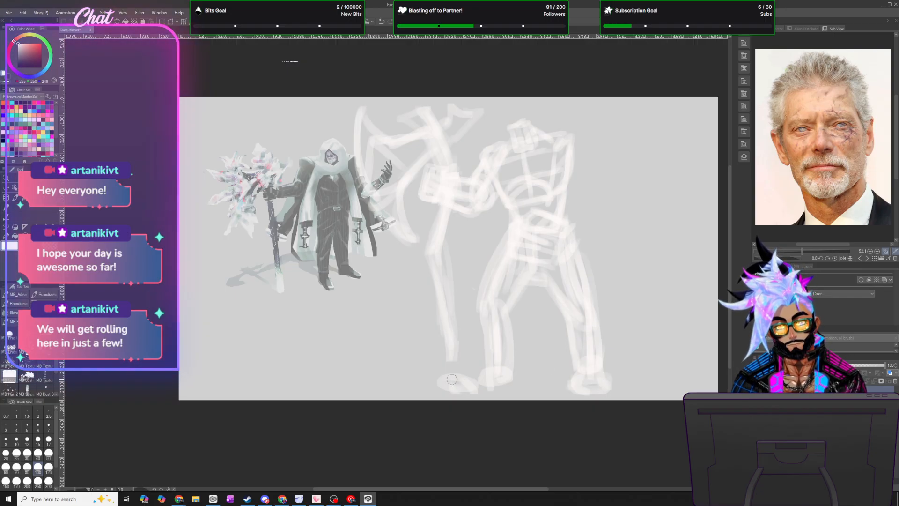
pyautogui.moveTo(451, 385)
pyautogui.mouseDown()
pyautogui.moveTo(477, 377)
pyautogui.moveTo(469, 393)
pyautogui.moveTo(491, 391)
pyautogui.moveTo(489, 364)
pyautogui.moveTo(510, 373)
pyautogui.moveTo(514, 361)
pyautogui.mouseUp()
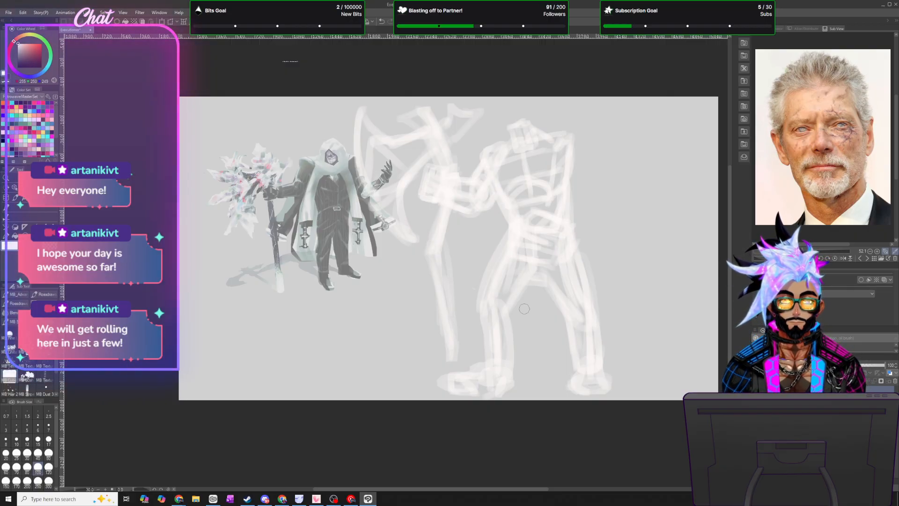
# - Lasso both legs below the pelvis, scale them down slightly to shorten them, and clear the selection
pyautogui.press('m')
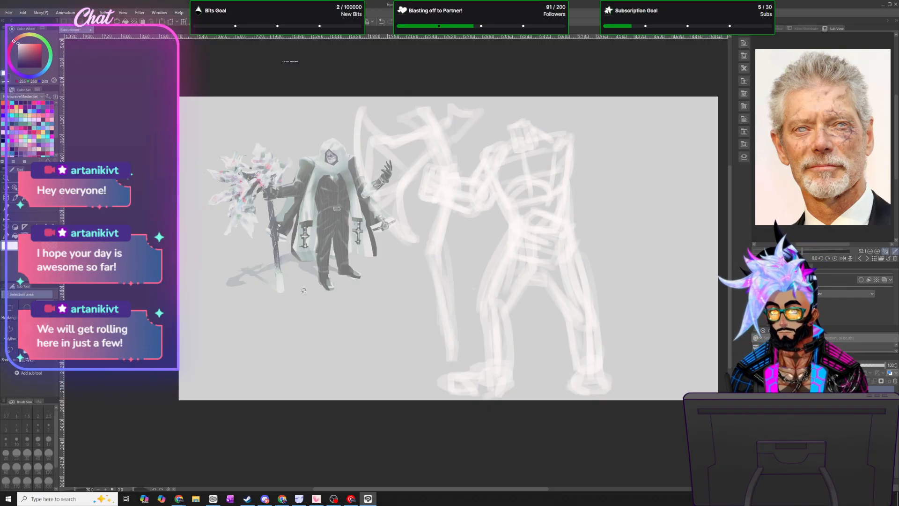
pyautogui.moveTo(619, 312)
pyautogui.mouseDown()
pyautogui.moveTo(534, 410)
pyautogui.moveTo(432, 397)
pyautogui.moveTo(428, 382)
pyautogui.moveTo(472, 313)
pyautogui.mouseUp()
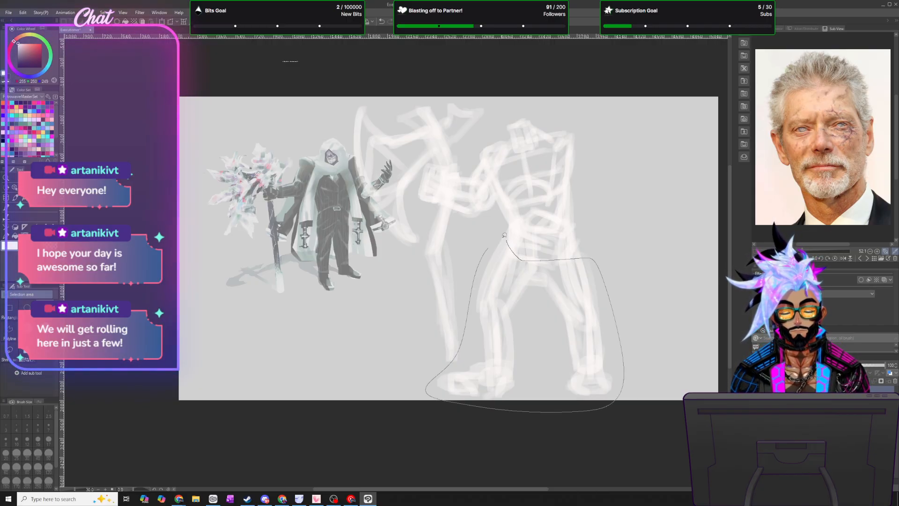
pyautogui.moveTo(504, 236); pyautogui.dragTo(504, 237)
pyautogui.hotkey('ctrl', 't')
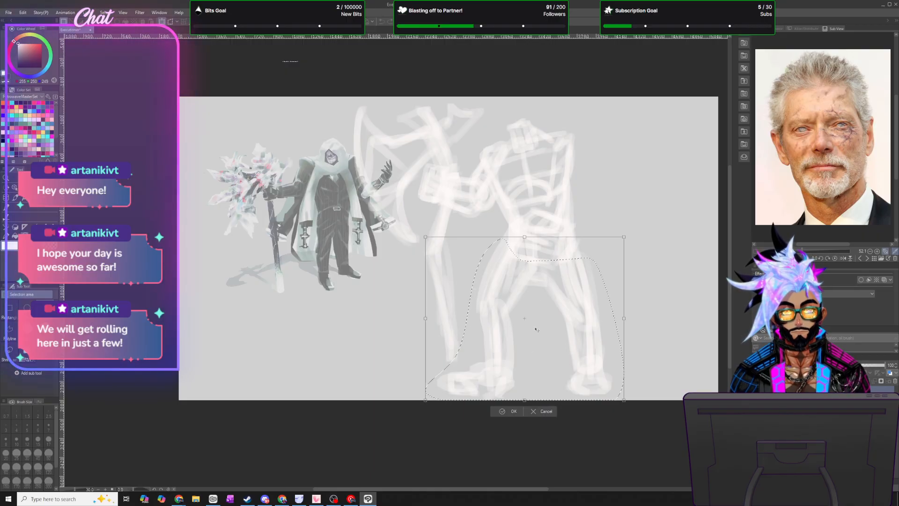
pyautogui.moveTo(524, 400); pyautogui.dragTo(530, 384)
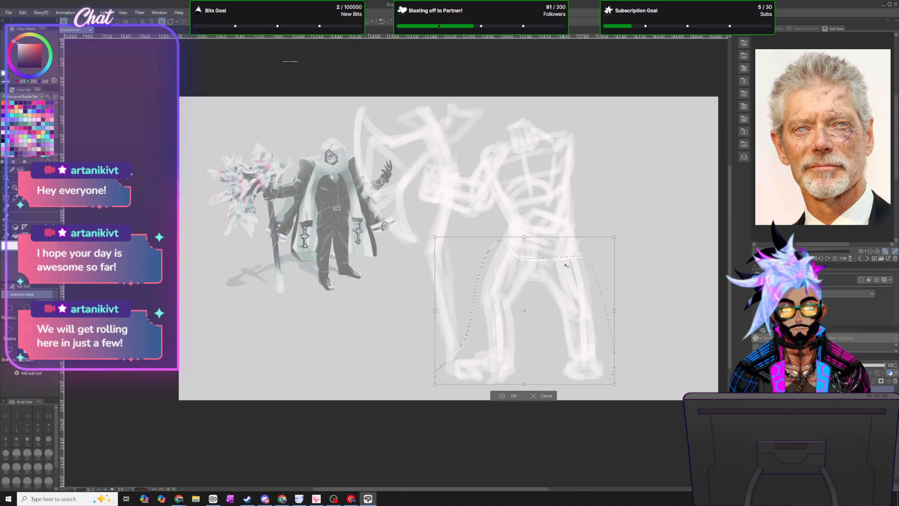
pyautogui.click(515, 395)
pyautogui.hotkey('ctrl', 'd')
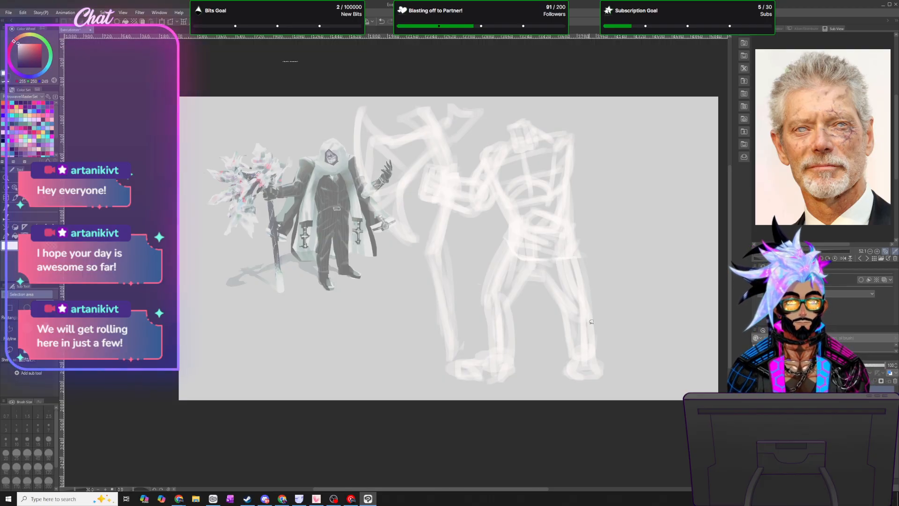
# - Mirror the canvas view and sketch the figure's free arm raised from the shoulder, ending in an open hand with spread fingers
pyautogui.scroll(1, 622, 321)
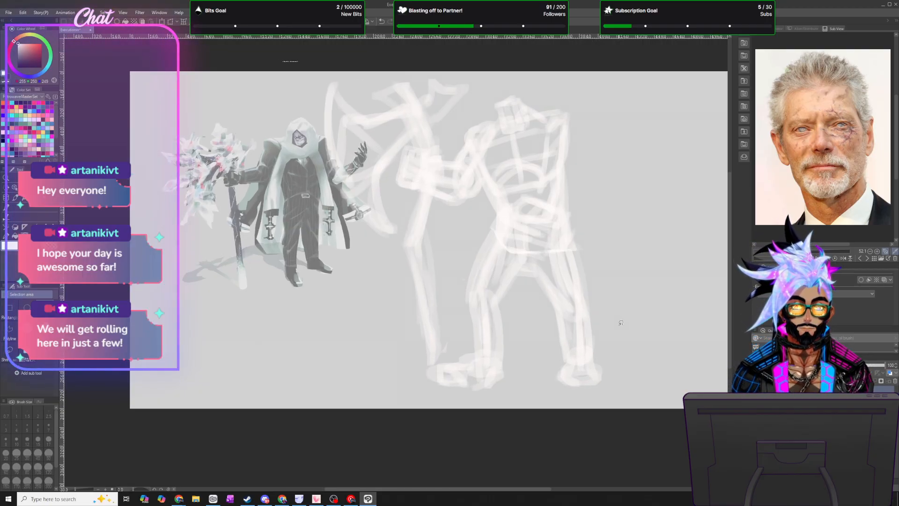
pyautogui.press('b')
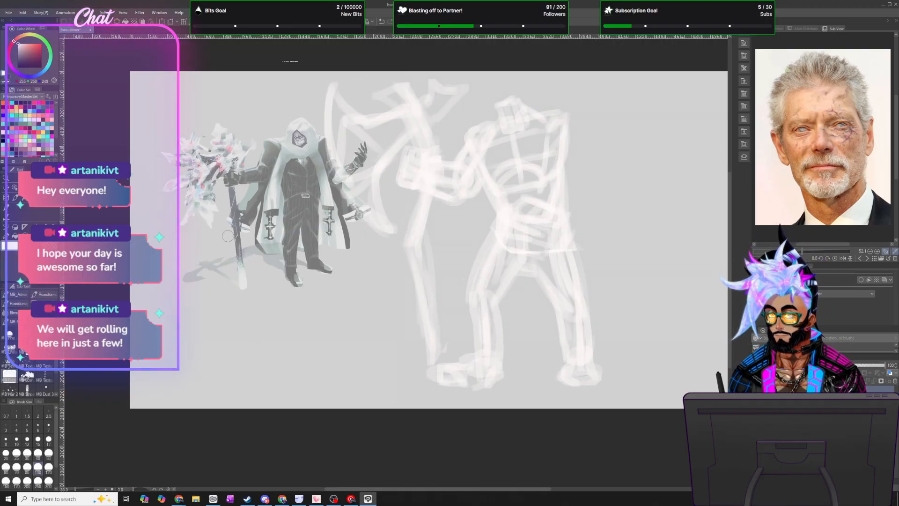
pyautogui.press('h')
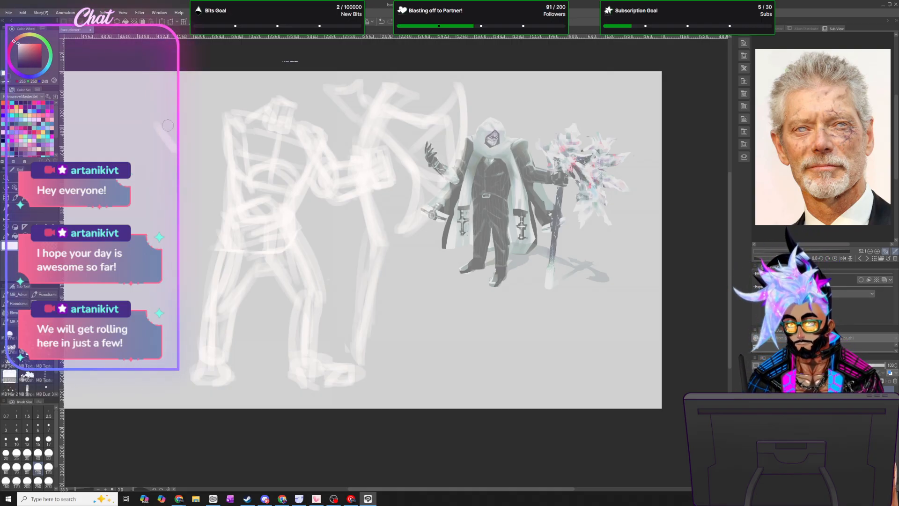
pyautogui.click(381, 22)
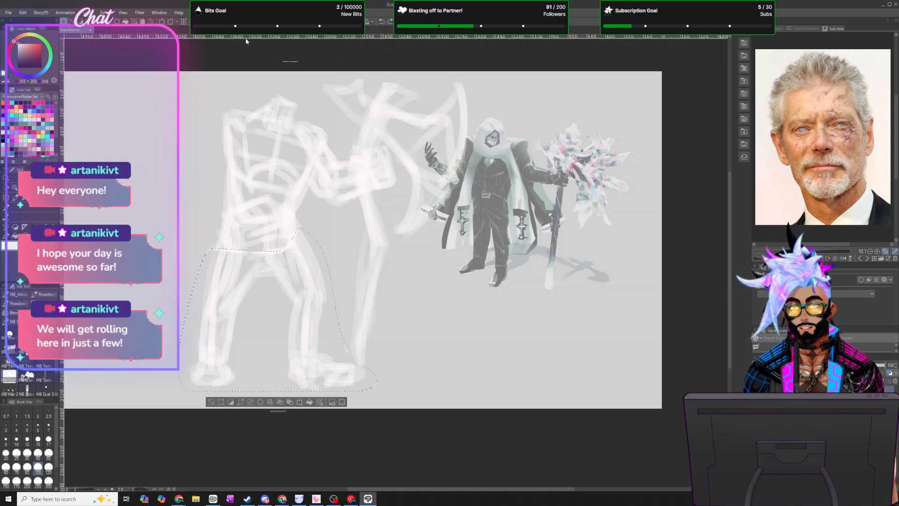
pyautogui.click(104, 12)
pyautogui.click(118, 30)
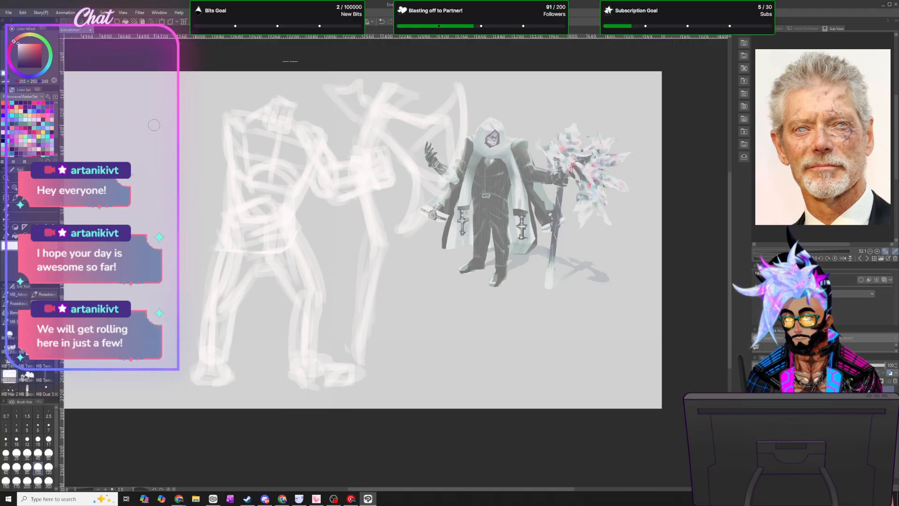
pyautogui.moveTo(160, 136); pyautogui.dragTo(153, 137)
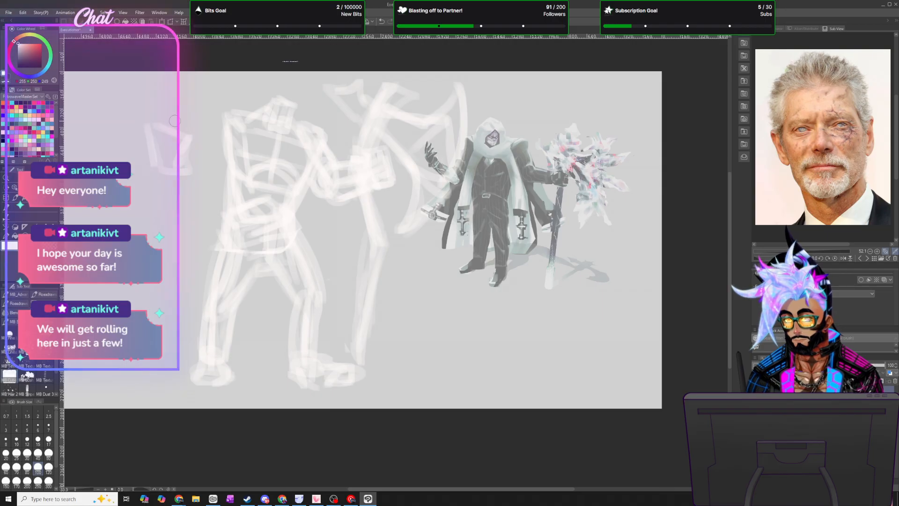
pyautogui.moveTo(152, 119); pyautogui.dragTo(146, 110)
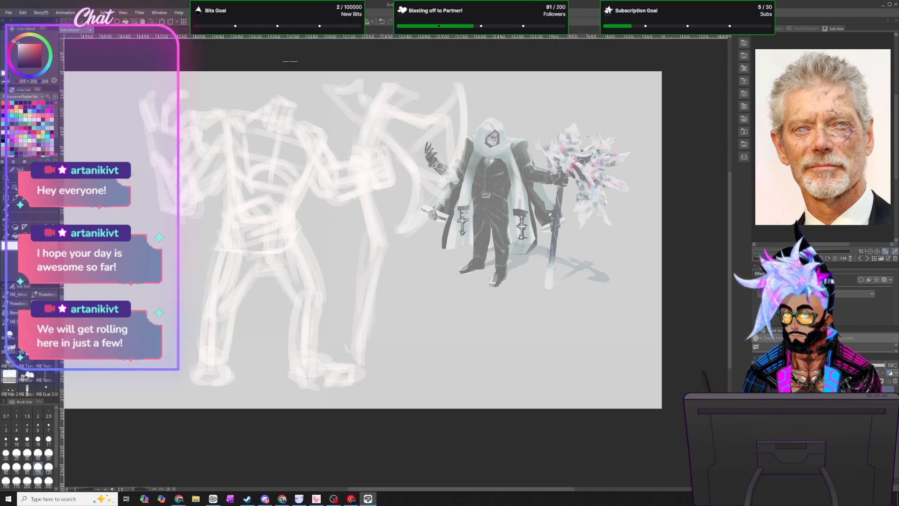
# - Lasso the raised forearm and hand, rotate them outward from the body, reposition them at the elbow, and deselect
pyautogui.click(6, 217)
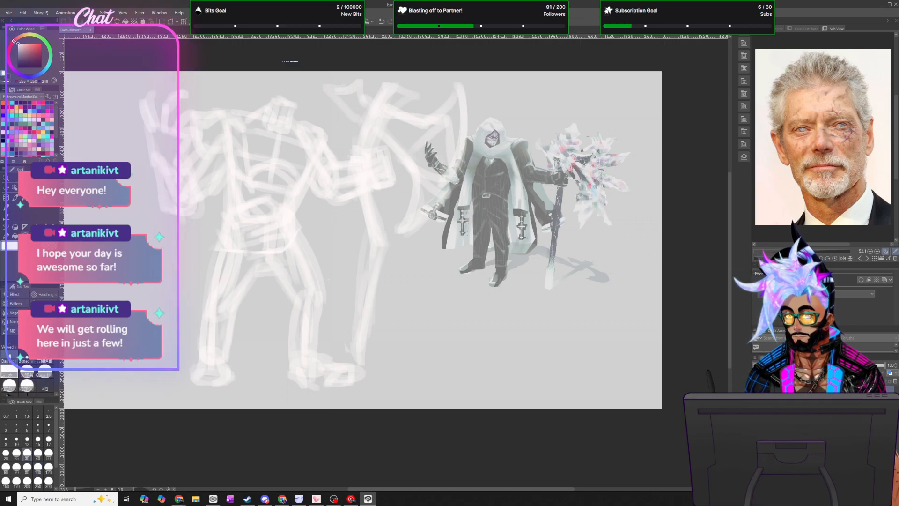
pyautogui.click(6, 187)
pyautogui.moveTo(190, 87); pyautogui.dragTo(198, 122)
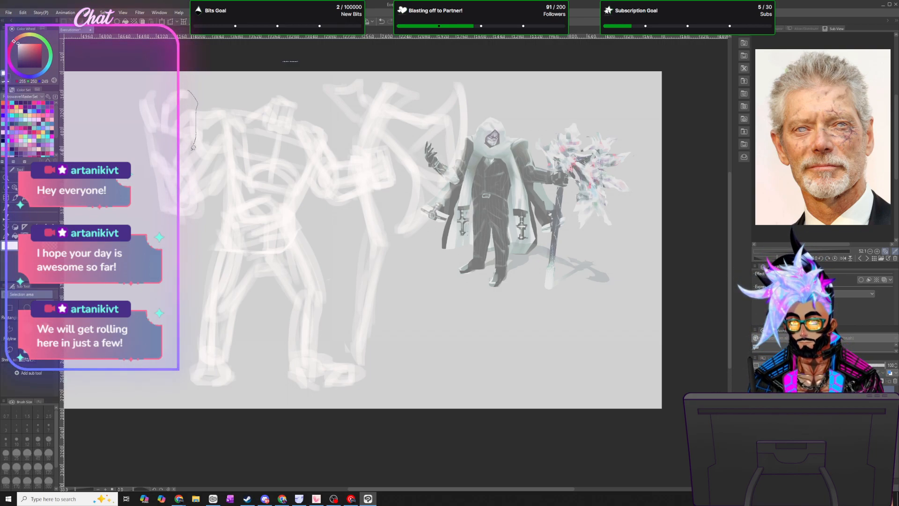
pyautogui.moveTo(163, 221)
pyautogui.mouseDown()
pyautogui.moveTo(139, 115)
pyautogui.moveTo(158, 85)
pyautogui.mouseUp()
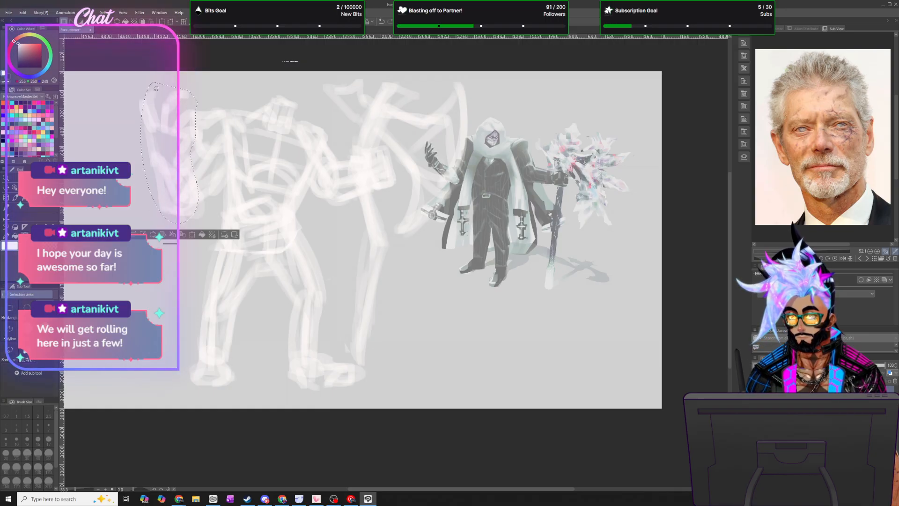
pyautogui.moveTo(145, 134); pyautogui.dragTo(153, 104)
pyautogui.click(189, 234)
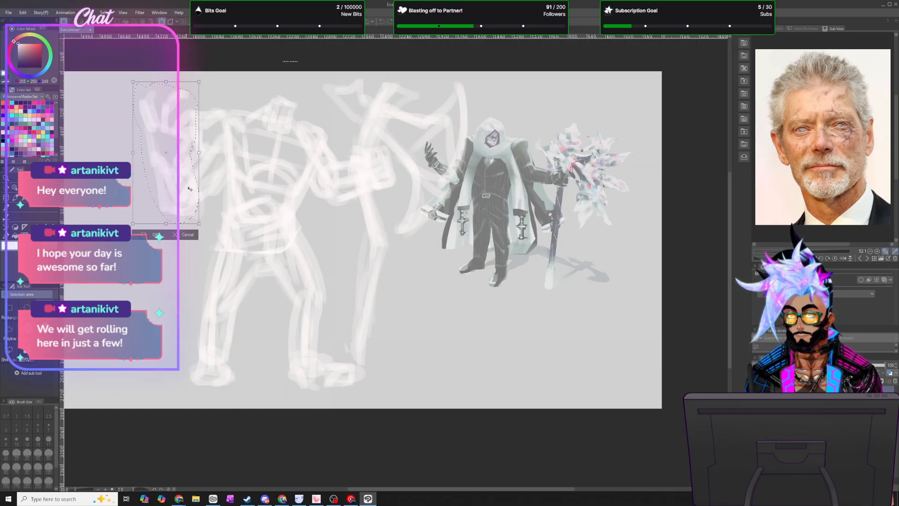
pyautogui.moveTo(206, 79); pyautogui.dragTo(185, 84)
pyautogui.moveTo(189, 180)
pyautogui.mouseDown()
pyautogui.moveTo(201, 172)
pyautogui.moveTo(202, 190)
pyautogui.mouseUp()
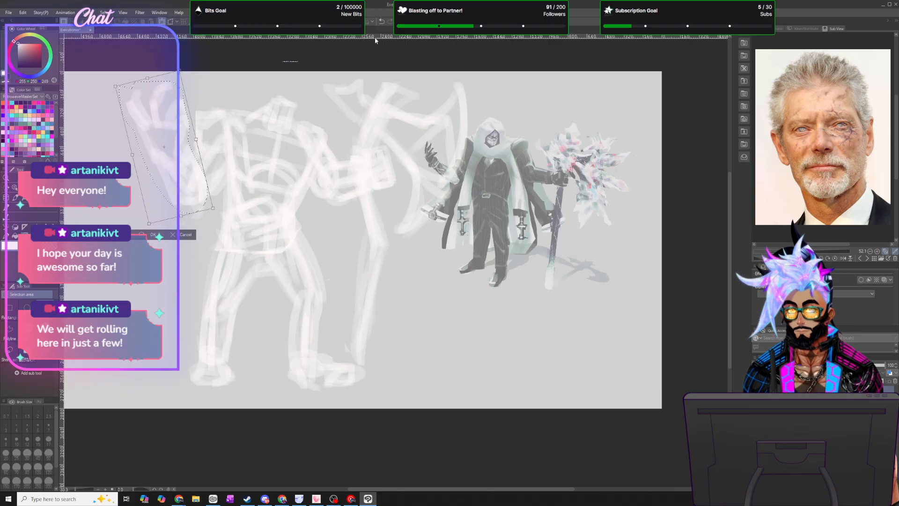
pyautogui.click(153, 235)
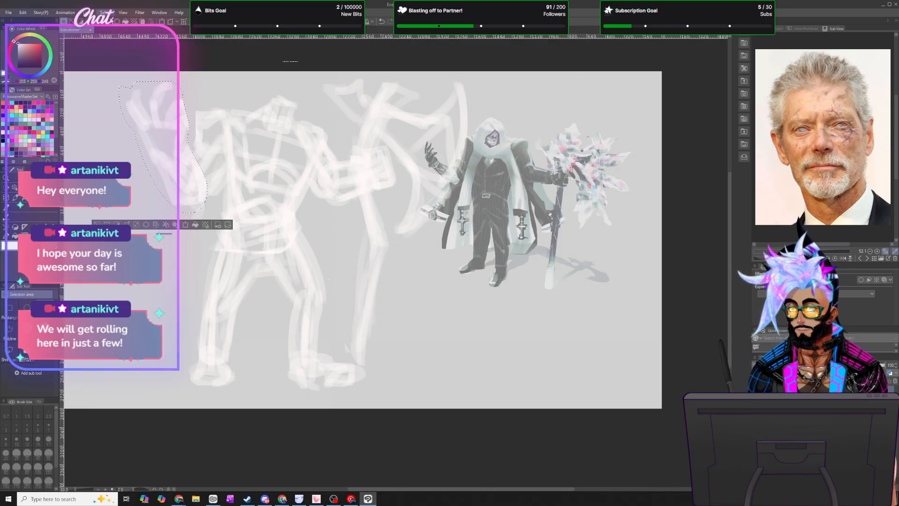
pyautogui.click(112, 17)
pyautogui.click(121, 41)
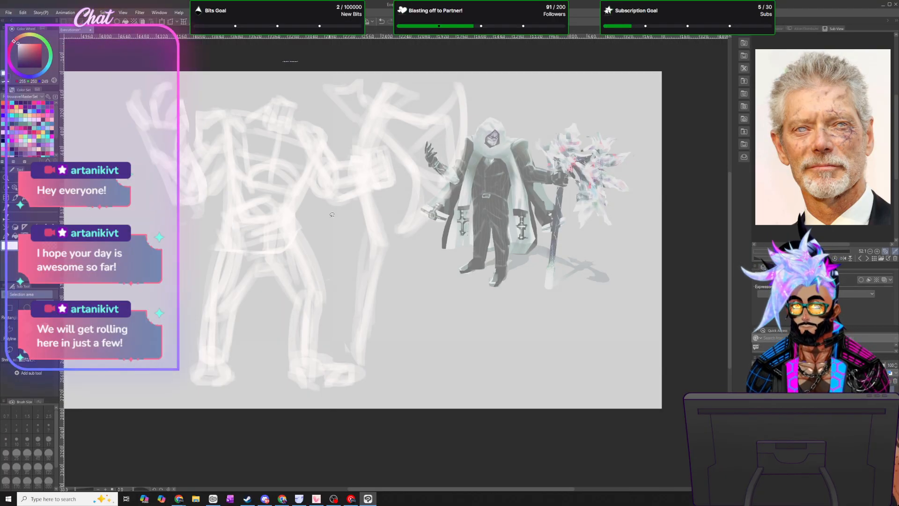
# - Lasso the foot and ankle nearer the weapon, scale them down slightly, apply the transform and deselect
pyautogui.scroll(-2, 316, 239)
pyautogui.scroll(3, 314, 240)
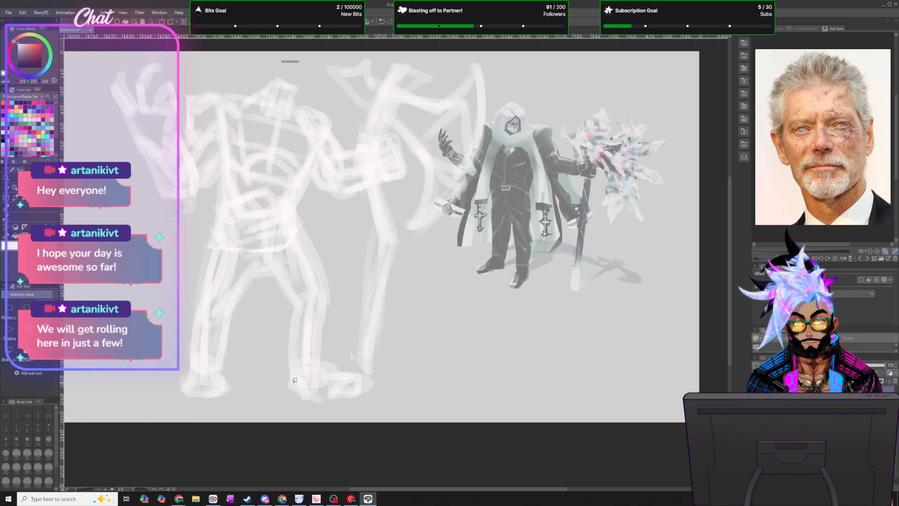
pyautogui.moveTo(341, 351)
pyautogui.mouseDown()
pyautogui.moveTo(355, 406)
pyautogui.moveTo(295, 401)
pyautogui.moveTo(275, 386)
pyautogui.mouseUp()
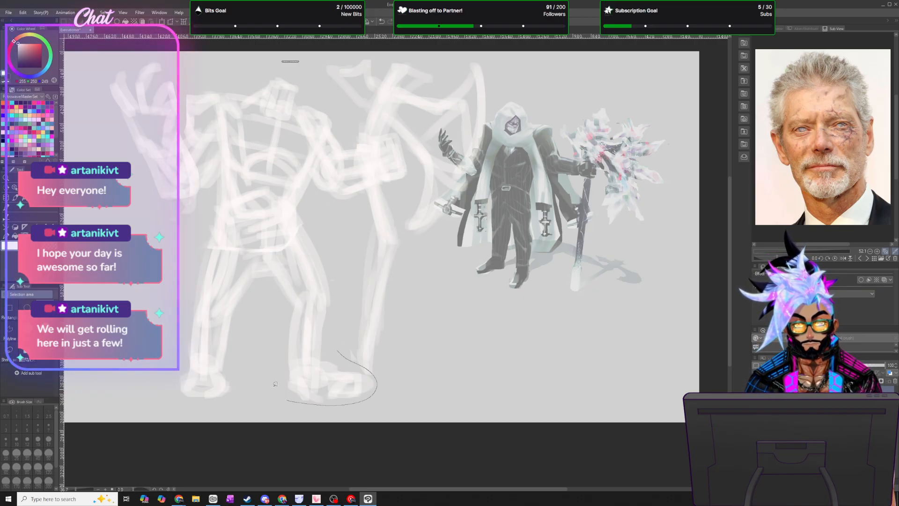
pyautogui.moveTo(293, 324); pyautogui.dragTo(338, 349)
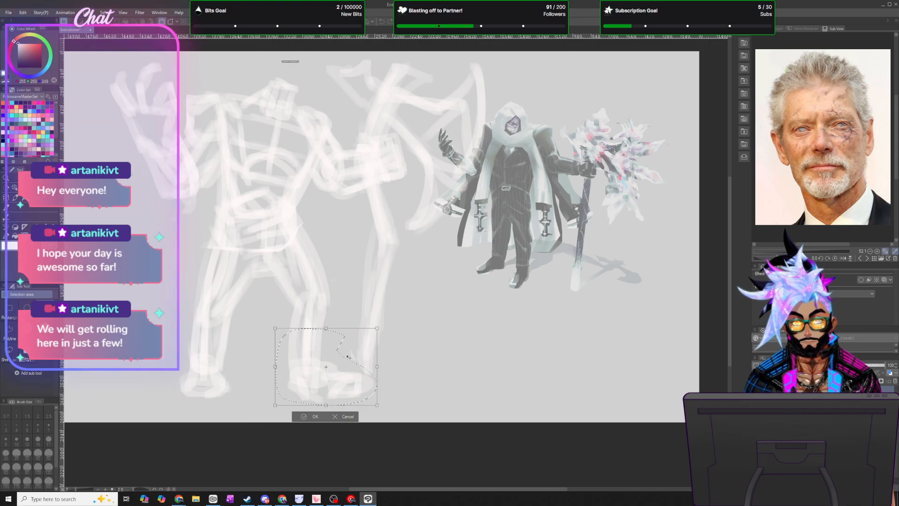
pyautogui.moveTo(326, 405); pyautogui.dragTo(338, 373)
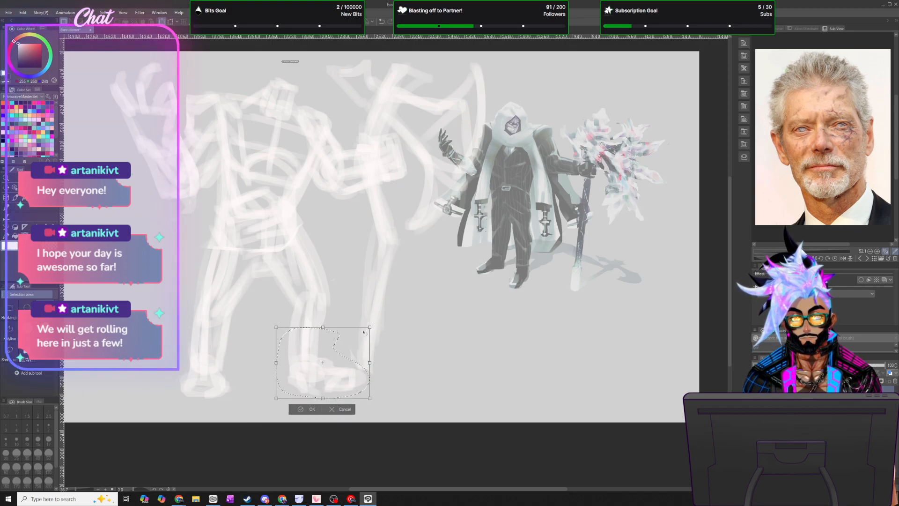
pyautogui.click(312, 409)
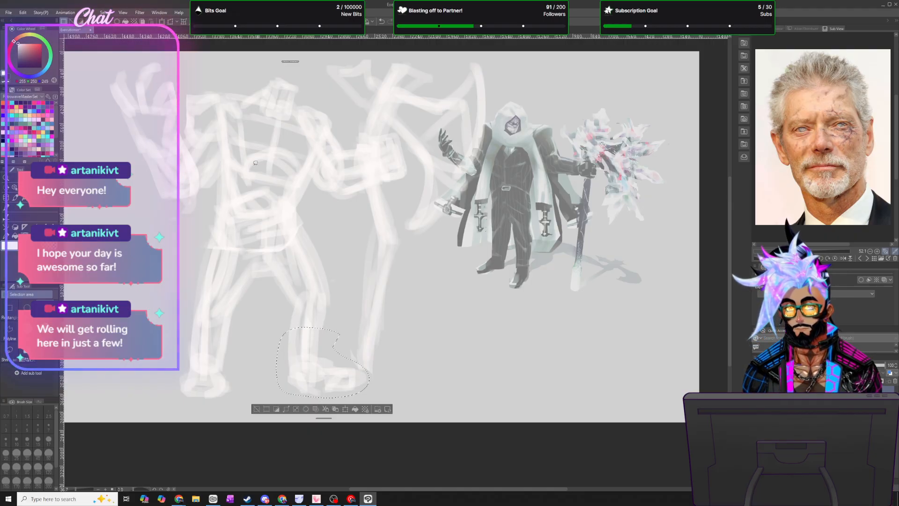
pyautogui.click(105, 12)
pyautogui.click(120, 30)
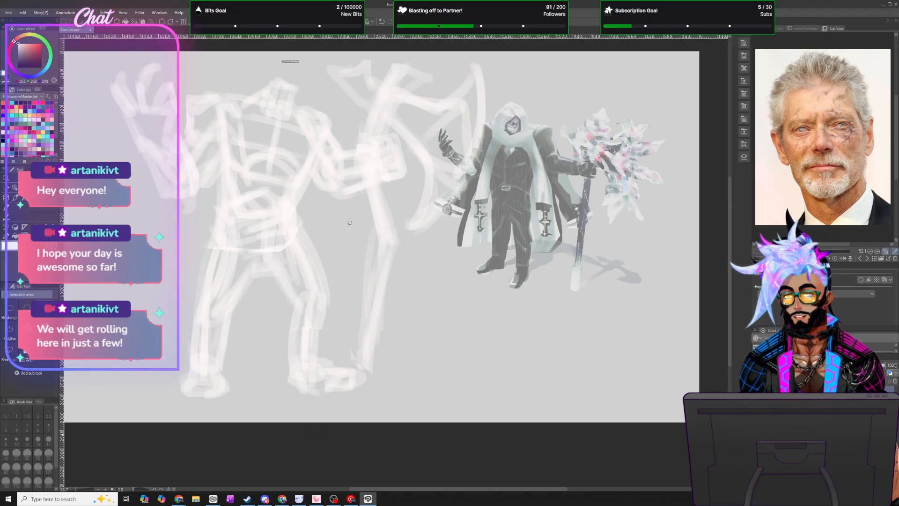
# - Move the whole figure sketch farther from the reference character and flip the canvas view back to its normal orientation
pyautogui.scroll(-5, 349, 223)
pyautogui.scroll(2, 350, 223)
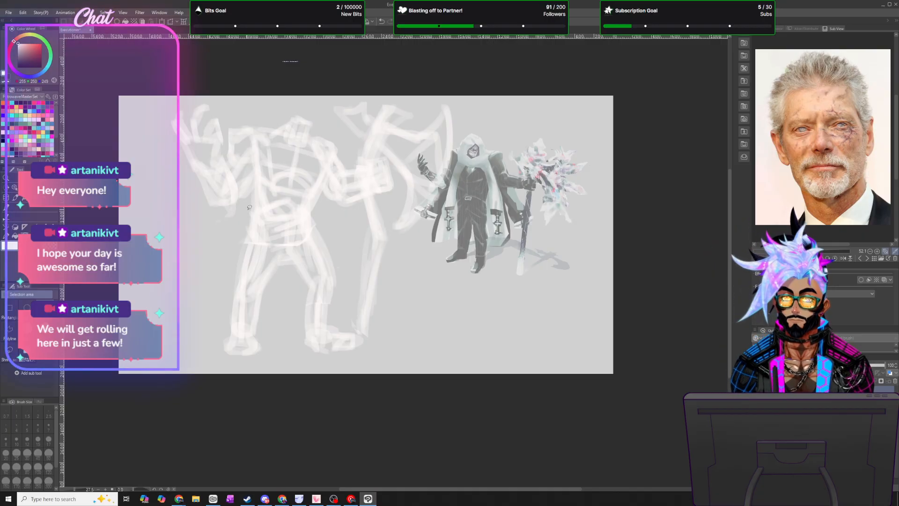
pyautogui.press('k')
pyautogui.moveTo(251, 177)
pyautogui.mouseDown()
pyautogui.moveTo(245, 201)
pyautogui.moveTo(216, 180)
pyautogui.moveTo(216, 193)
pyautogui.mouseUp()
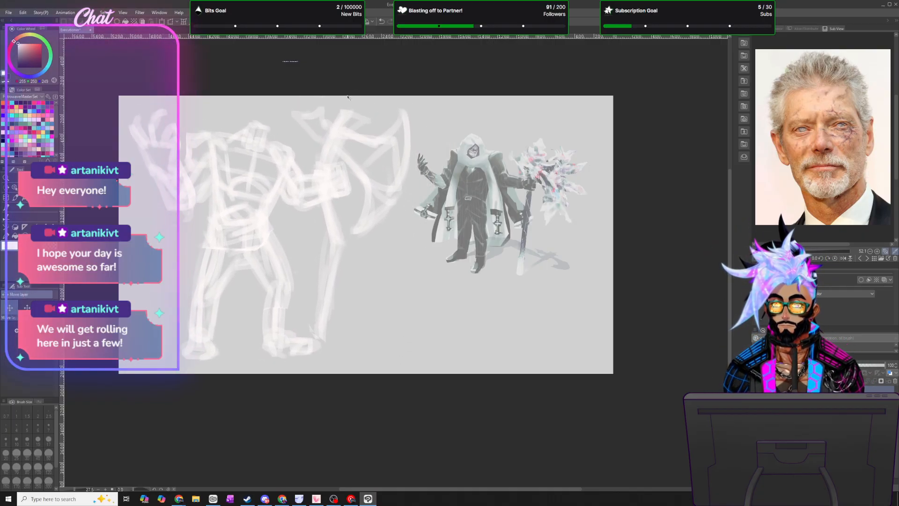
pyautogui.click(341, 22)
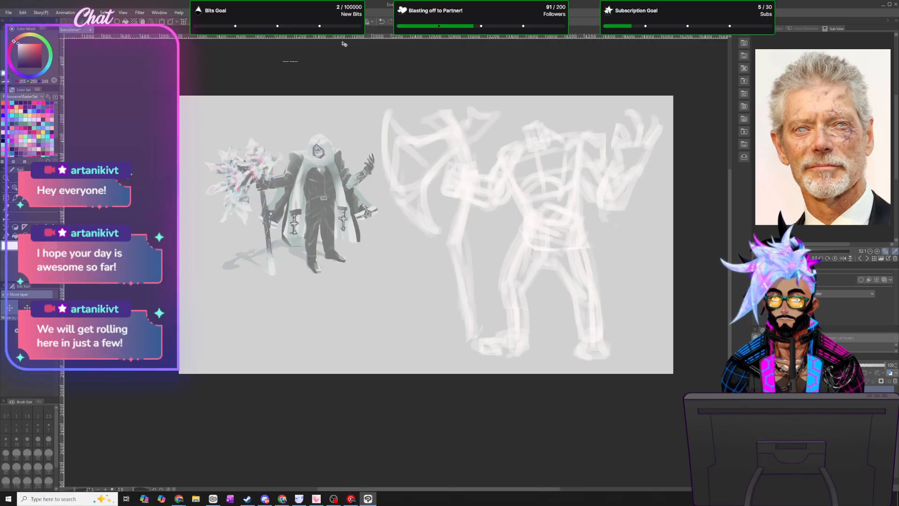
# - Lasso the axe head, shift it slightly higher above the gripping hand, apply the transform, deselect, and brush in the haft gap
pyautogui.scroll(1, 600, 183)
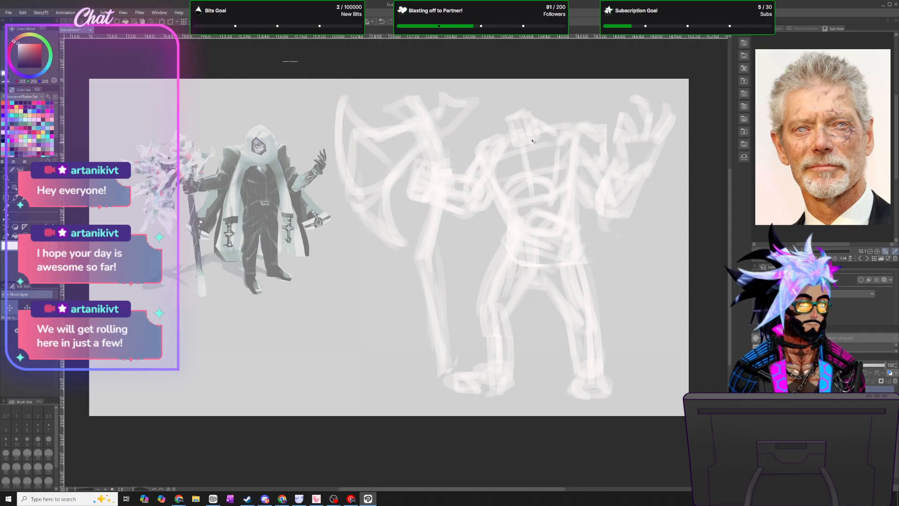
pyautogui.scroll(1, 557, 158)
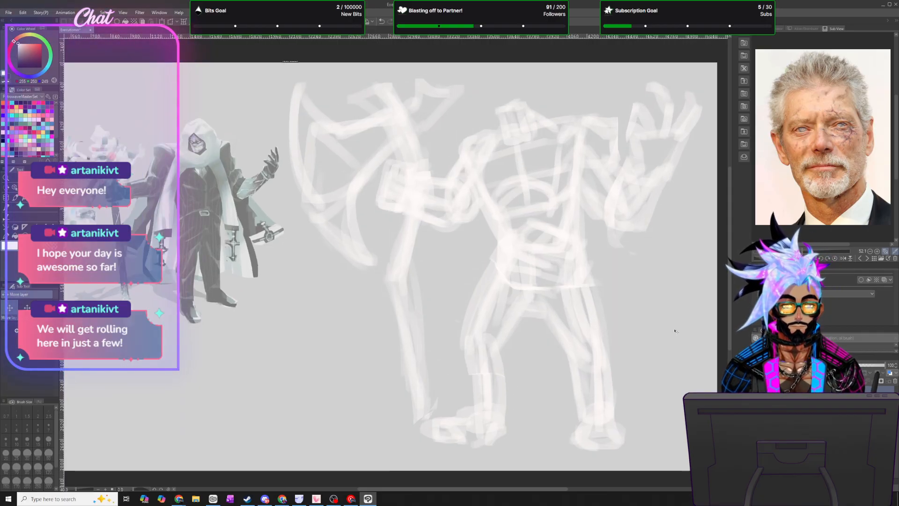
pyautogui.scroll(-1, 636, 345)
pyautogui.scroll(1, 493, 222)
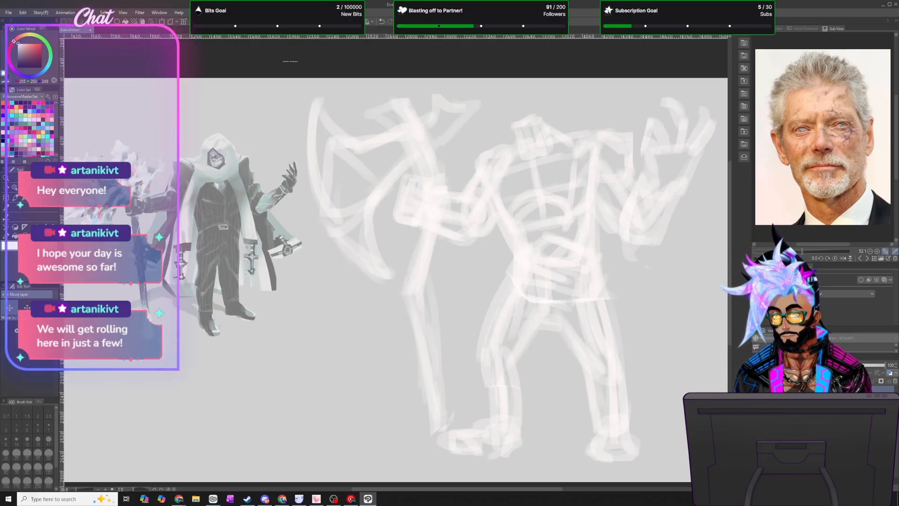
pyautogui.press('m')
pyautogui.moveTo(414, 176)
pyautogui.mouseDown()
pyautogui.moveTo(447, 179)
pyautogui.moveTo(475, 142)
pyautogui.moveTo(468, 86)
pyautogui.moveTo(388, 64)
pyautogui.moveTo(283, 95)
pyautogui.moveTo(317, 258)
pyautogui.moveTo(374, 303)
pyautogui.moveTo(399, 276)
pyautogui.moveTo(386, 203)
pyautogui.moveTo(416, 171)
pyautogui.mouseUp()
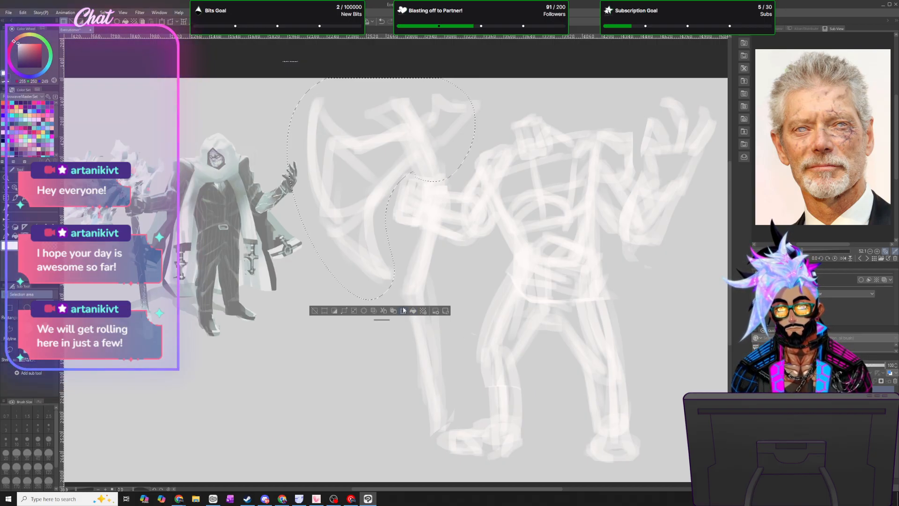
pyautogui.hotkey('ctrl', 't')
pyautogui.moveTo(436, 161); pyautogui.dragTo(436, 149)
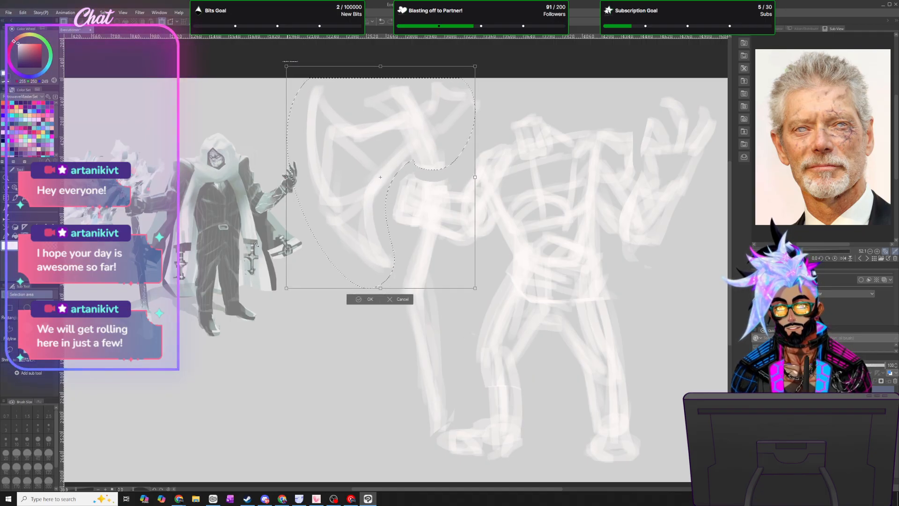
pyautogui.click(105, 13)
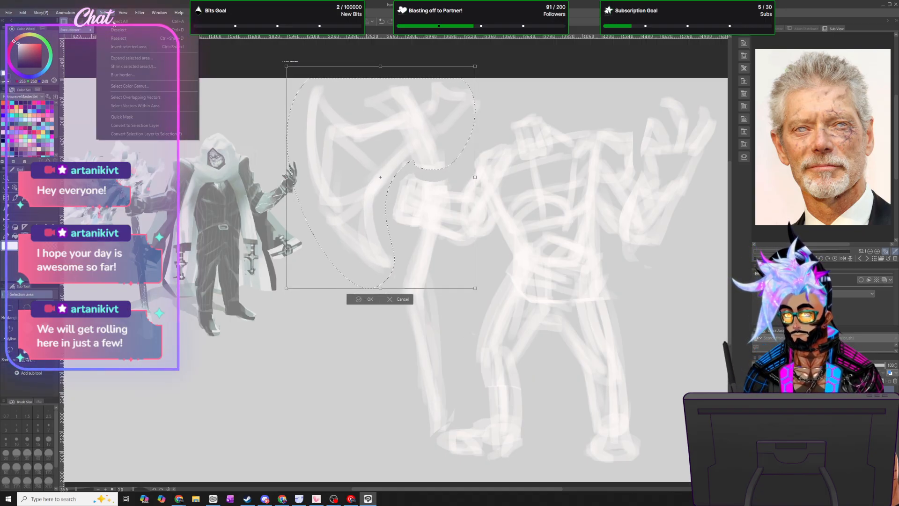
pyautogui.click(370, 299)
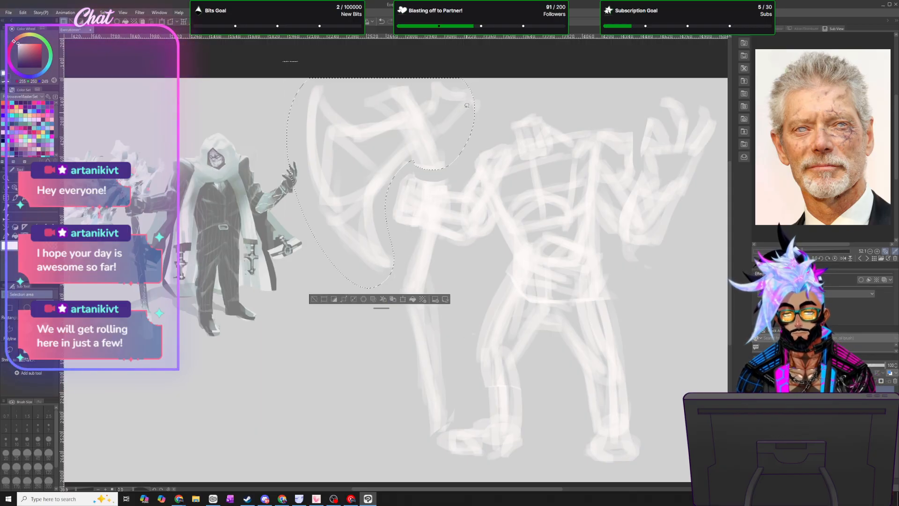
pyautogui.click(105, 13)
pyautogui.click(114, 30)
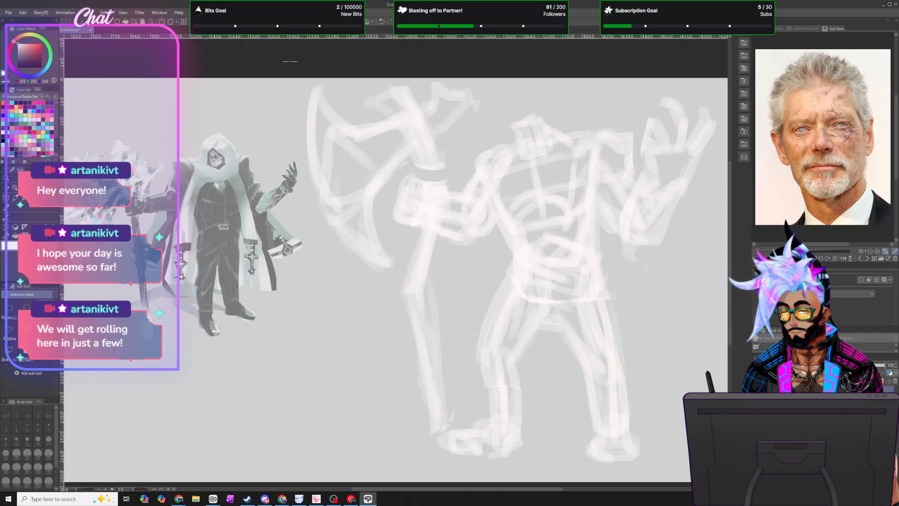
pyautogui.press('b')
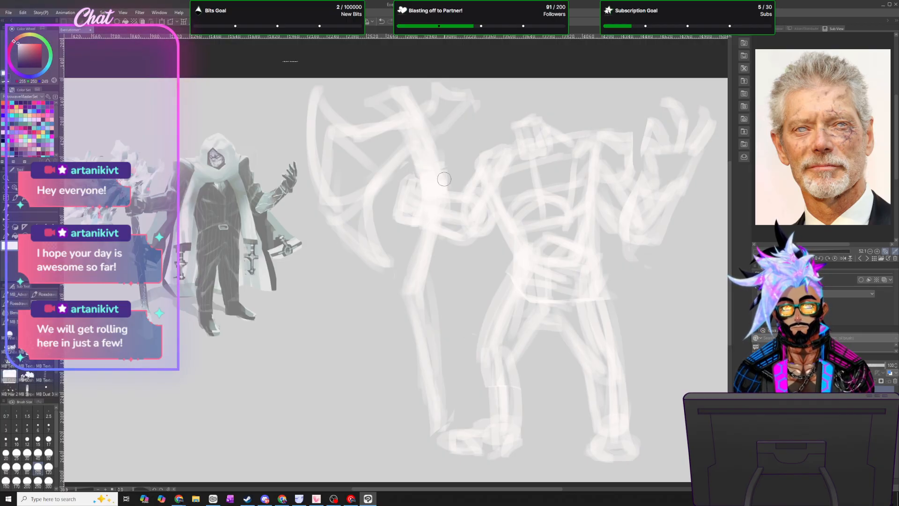
# - Scale the whole figure sketch down, reposition it within the canvas beside the reference character, and apply the transform
pyautogui.scroll(-2, 458, 256)
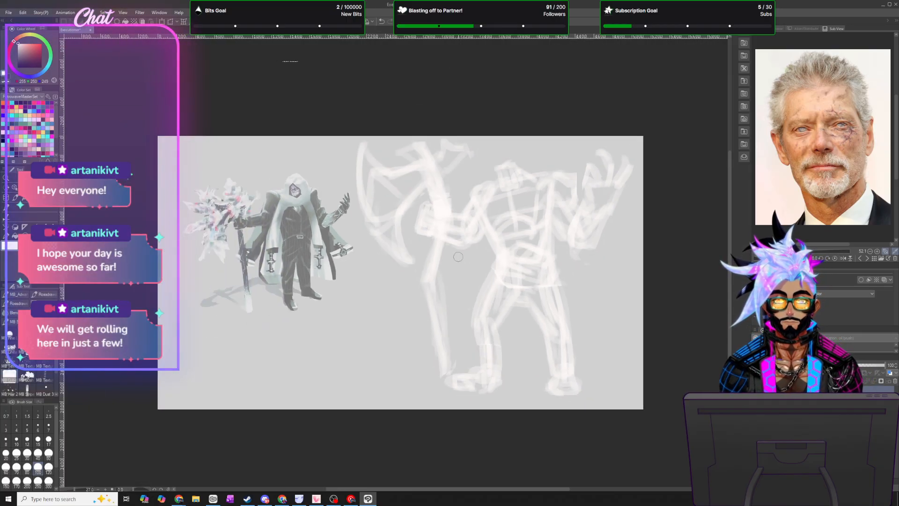
pyautogui.click(23, 12)
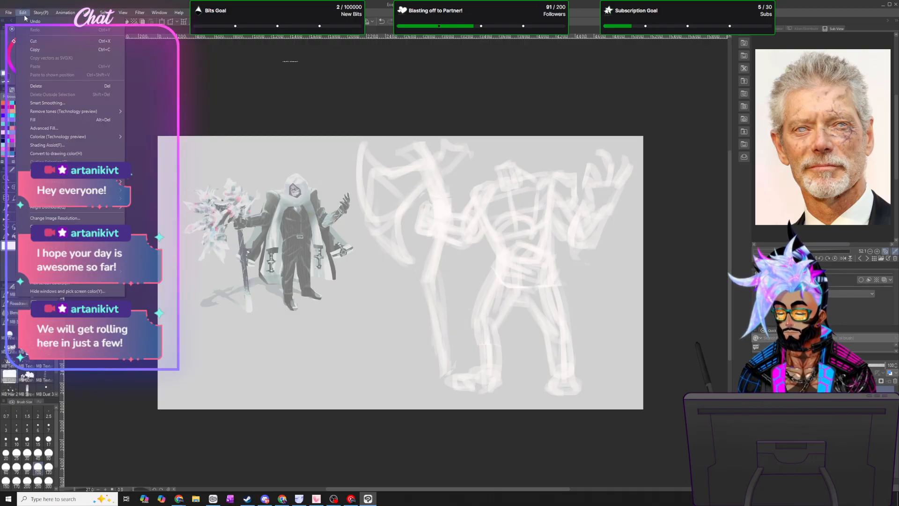
pyautogui.moveTo(65, 199)
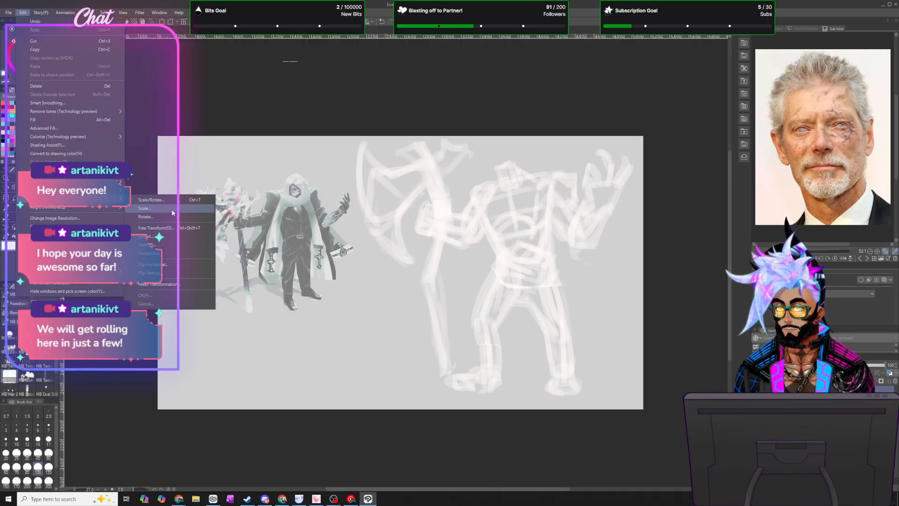
pyautogui.click(151, 208)
pyautogui.moveTo(638, 142); pyautogui.dragTo(587, 204)
pyautogui.moveTo(507, 307); pyautogui.dragTo(509, 279)
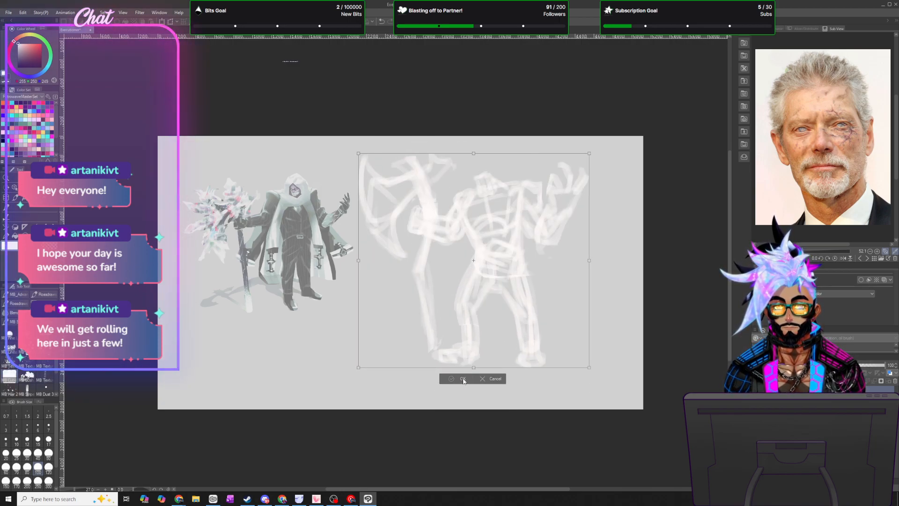
pyautogui.click(457, 379)
# - Choose a light gray, lasso a strip along the torso's side between chest and raised arm, and fill it
pyautogui.scroll(1, 538, 166)
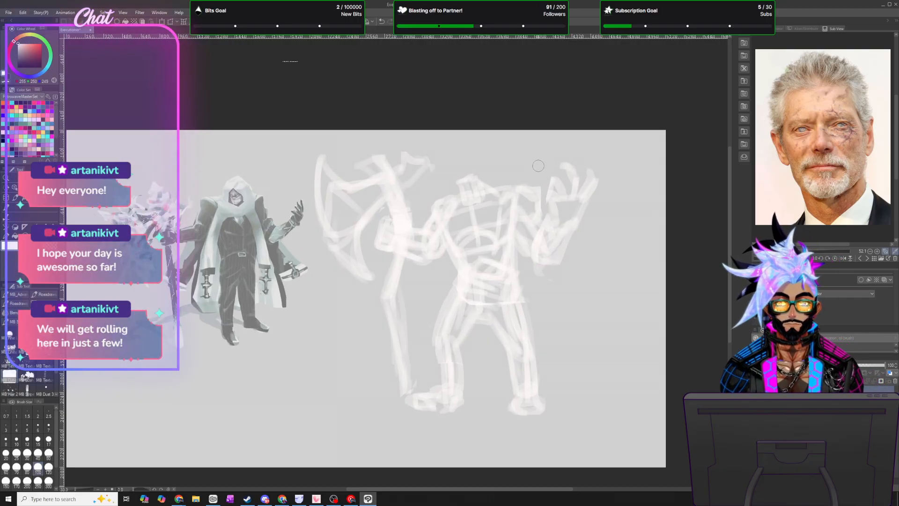
pyautogui.scroll(1, 509, 275)
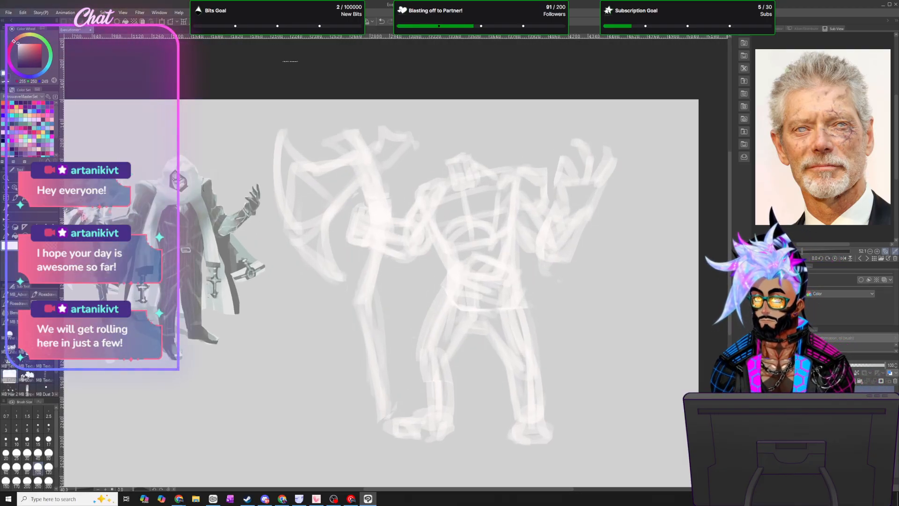
pyautogui.scroll(1, 512, 202)
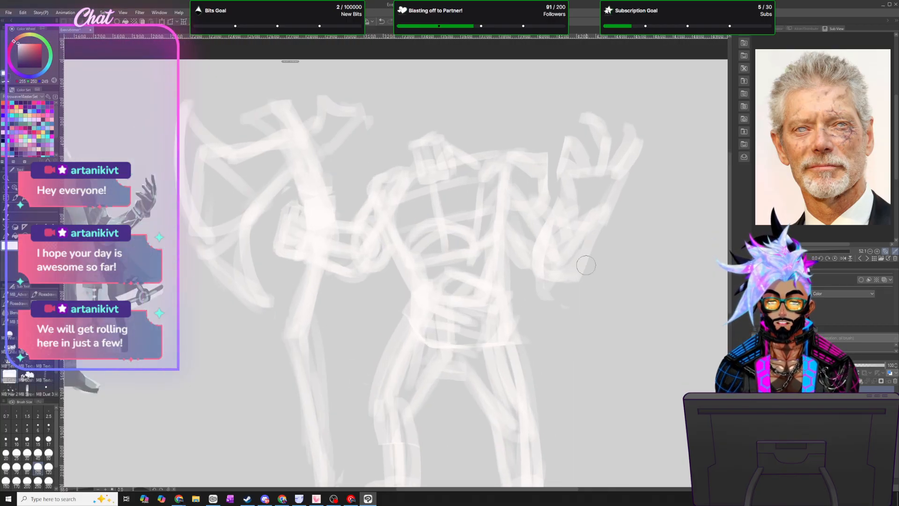
pyautogui.scroll(-1, 537, 291)
pyautogui.scroll(-1, 537, 291)
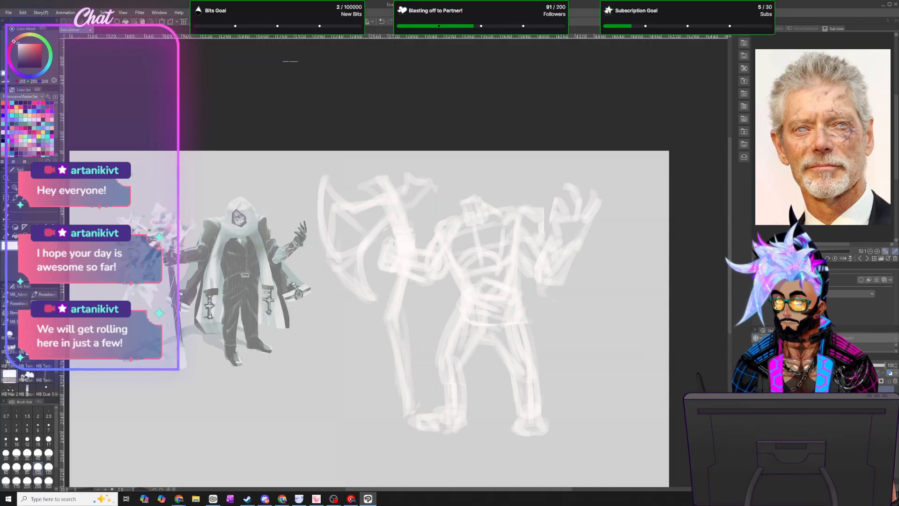
pyautogui.click(17, 47)
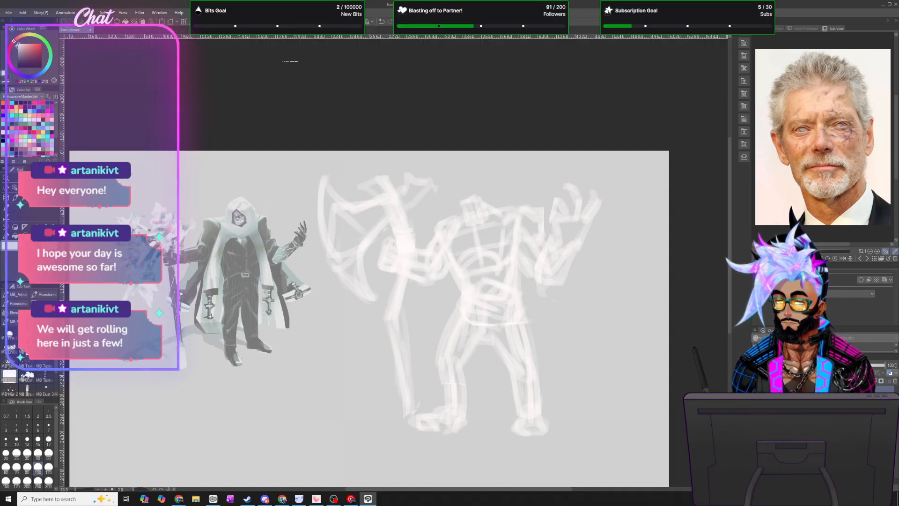
pyautogui.scroll(2, 517, 234)
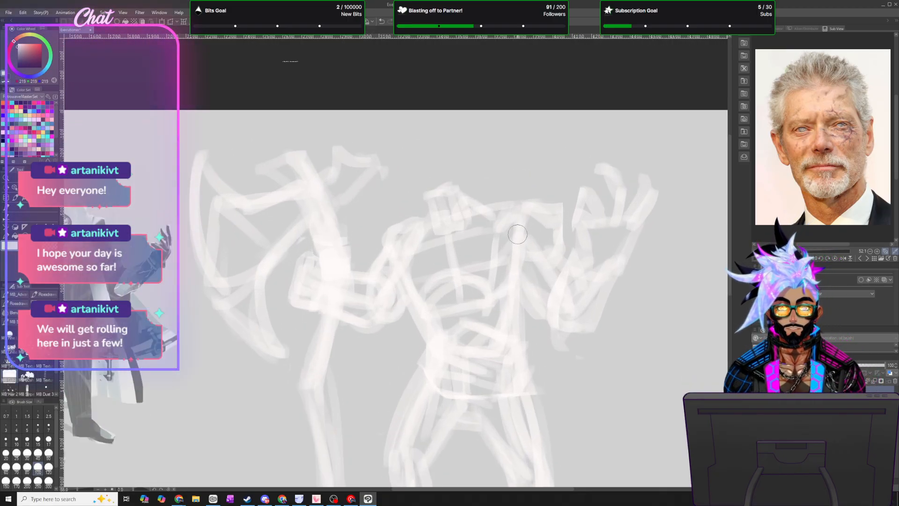
pyautogui.press('m')
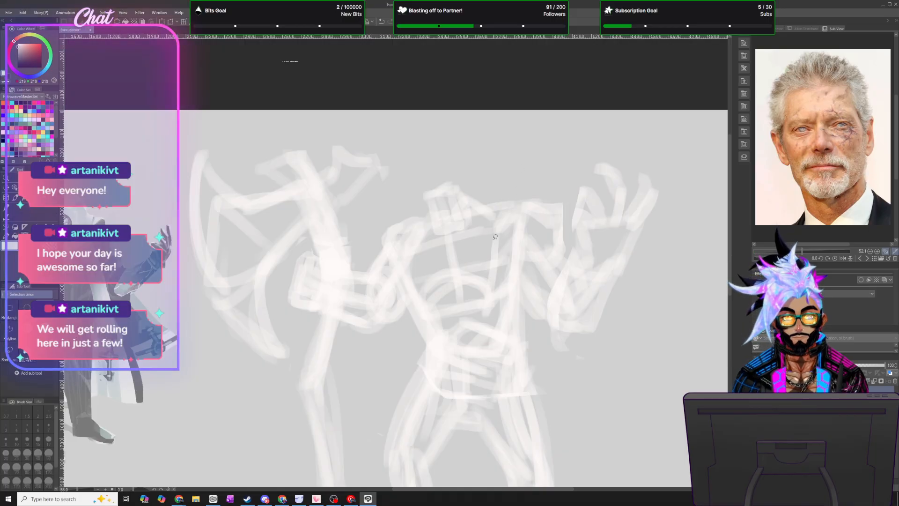
pyautogui.moveTo(482, 236); pyautogui.dragTo(514, 331)
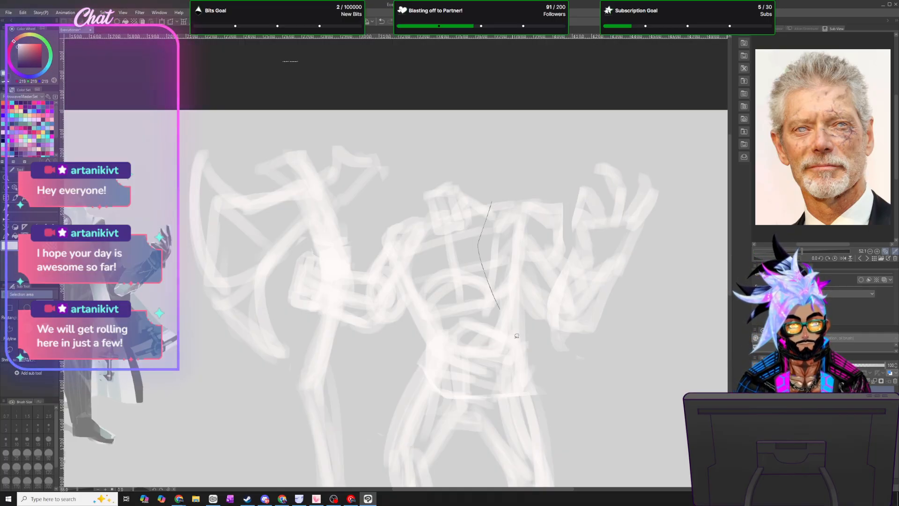
pyautogui.moveTo(547, 367); pyautogui.dragTo(553, 312)
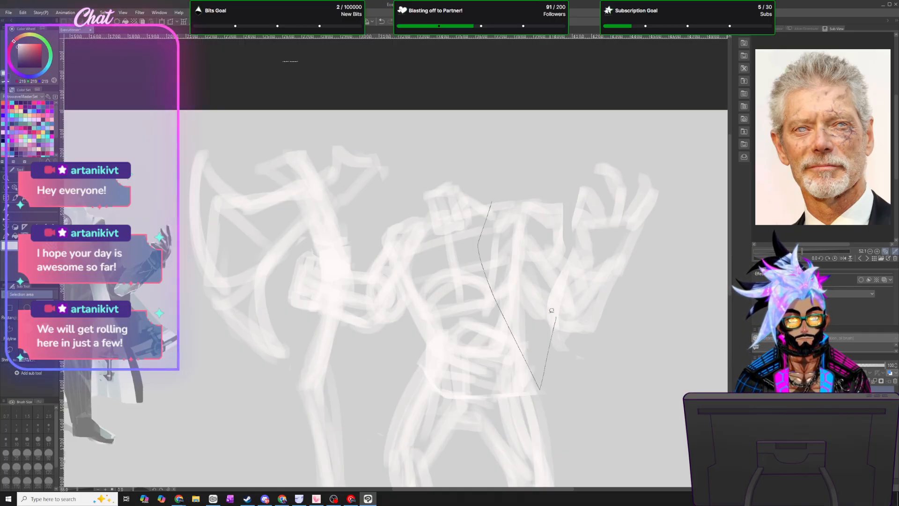
pyautogui.moveTo(506, 203); pyautogui.dragTo(501, 206)
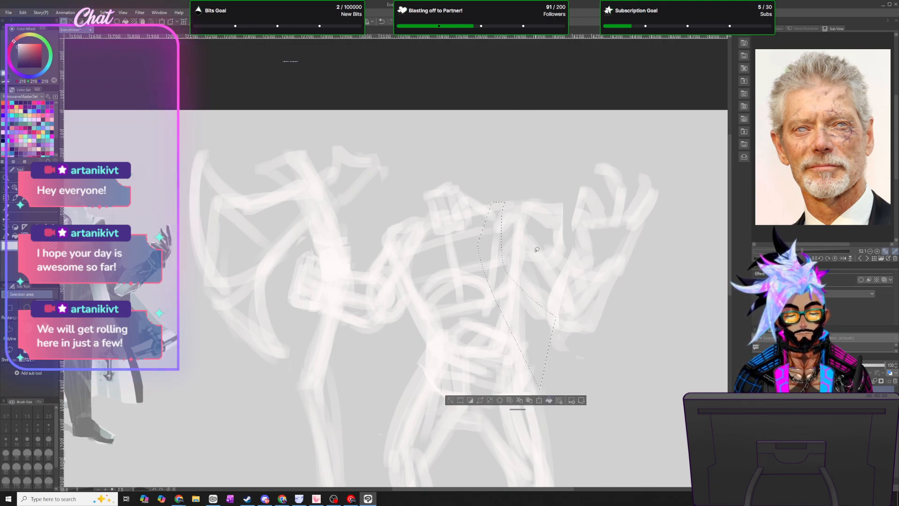
pyautogui.click(549, 401)
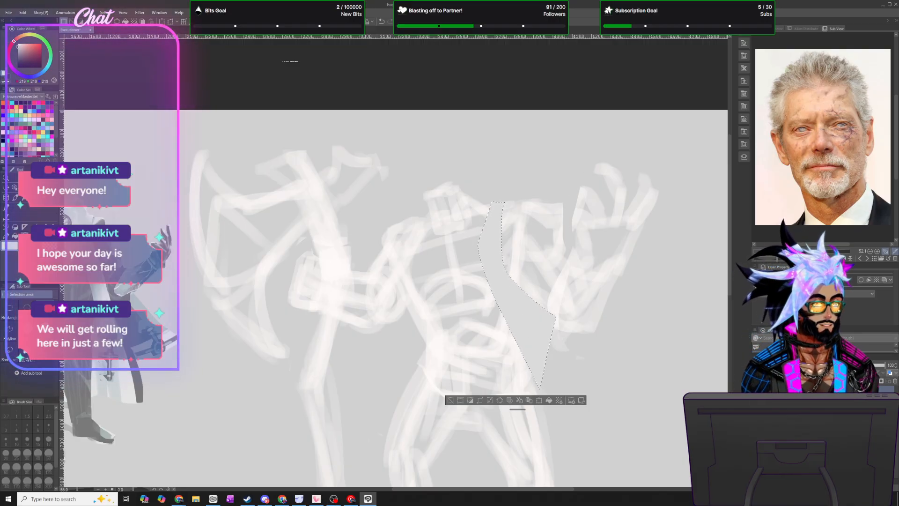
# - Change the displayed reference image to the horned, masked figure in the white coat
pyautogui.click(874, 259)
pyautogui.scroll(-2, 827, 340)
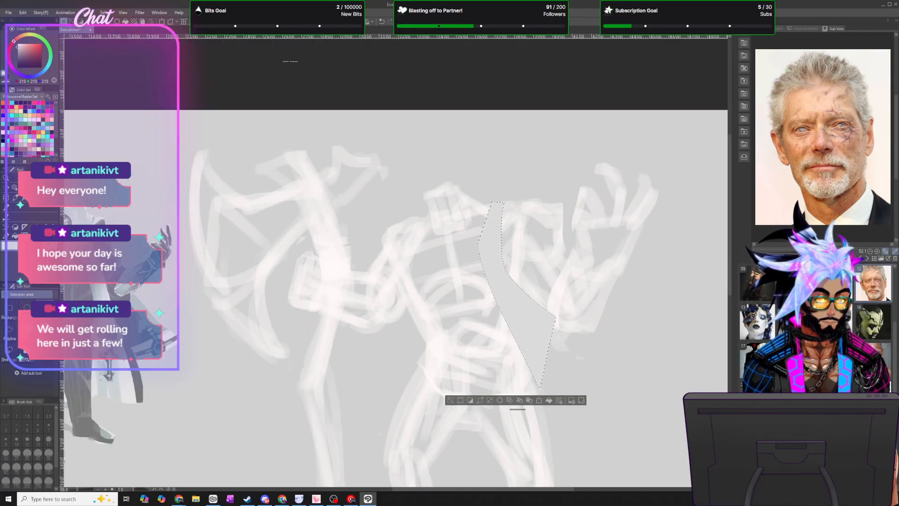
pyautogui.click(839, 357)
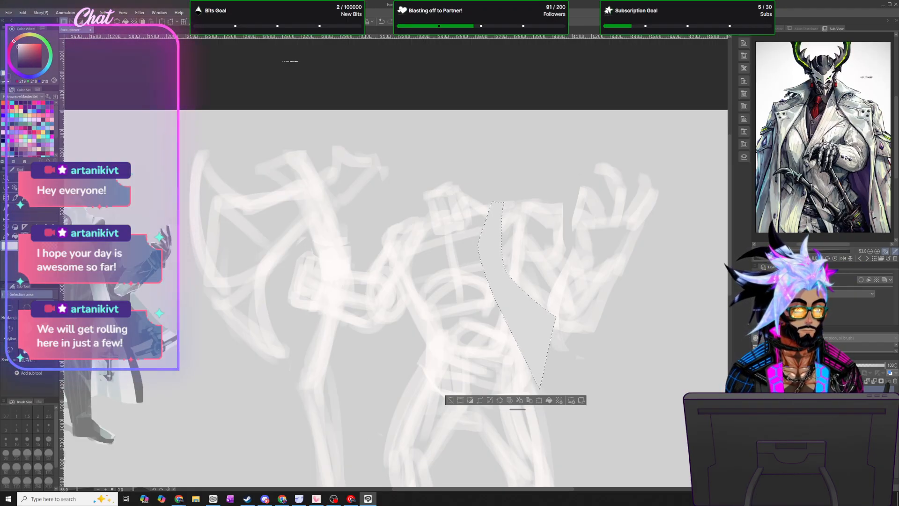
# - Extend the lassoed gray fill over the shoulder and inner upper-arm lines of the raised arm, and deselect
pyautogui.scroll(3, 608, 325)
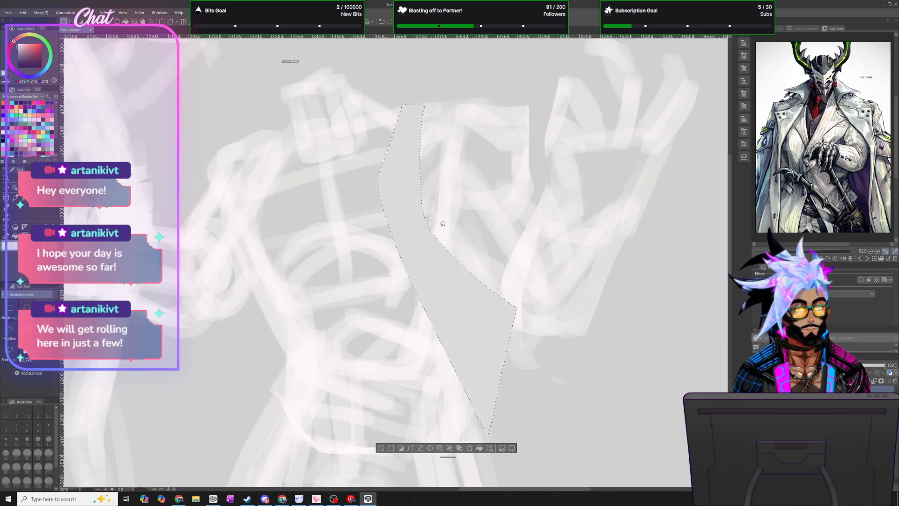
pyautogui.moveTo(432, 233)
pyautogui.mouseDown()
pyautogui.moveTo(465, 157)
pyautogui.moveTo(540, 97)
pyautogui.moveTo(435, 95)
pyautogui.moveTo(411, 151)
pyautogui.mouseUp()
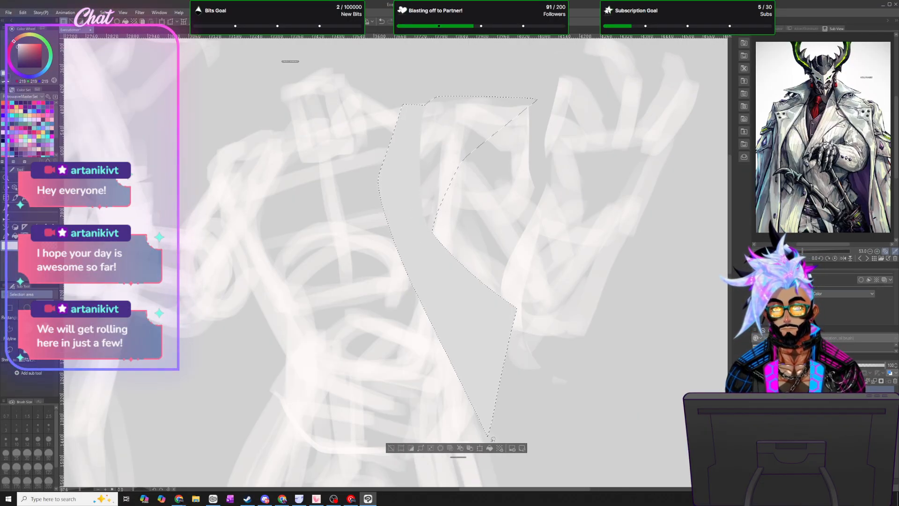
pyautogui.click(104, 12)
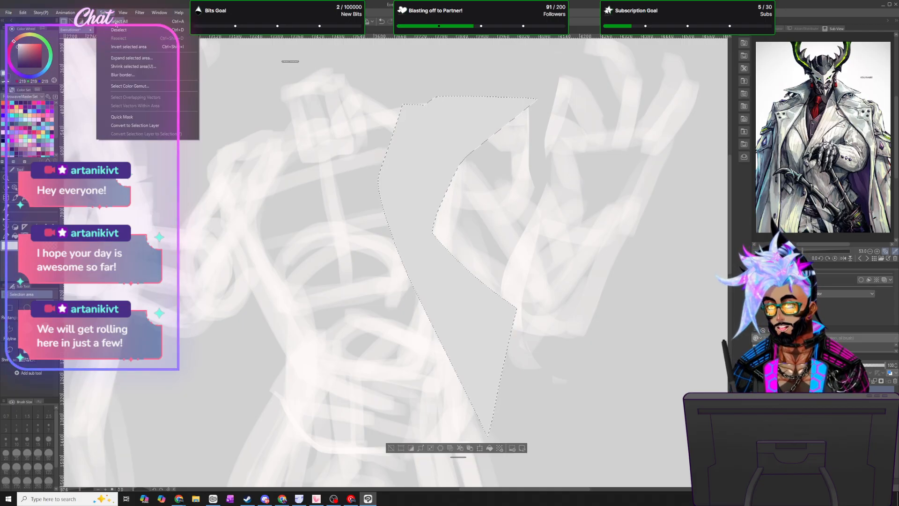
pyautogui.click(117, 30)
pyautogui.scroll(-2, 520, 306)
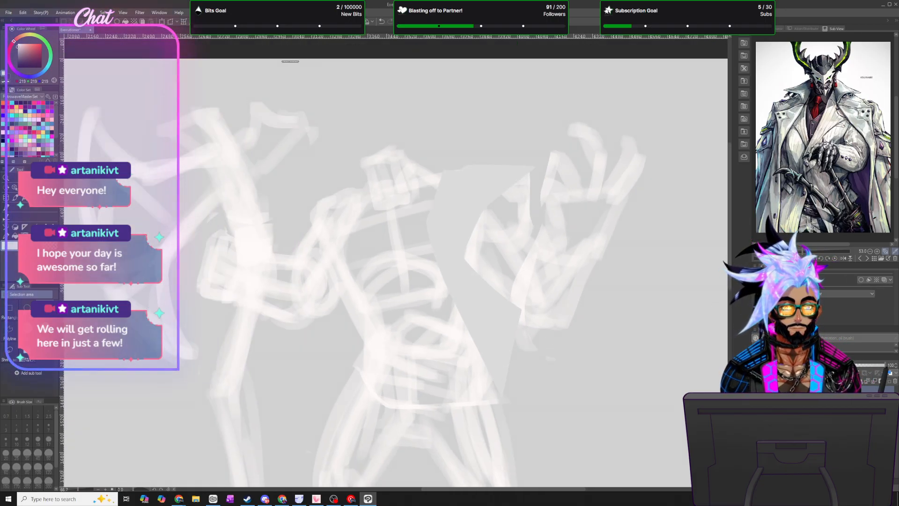
pyautogui.moveTo(732, 215); pyautogui.dragTo(736, 256)
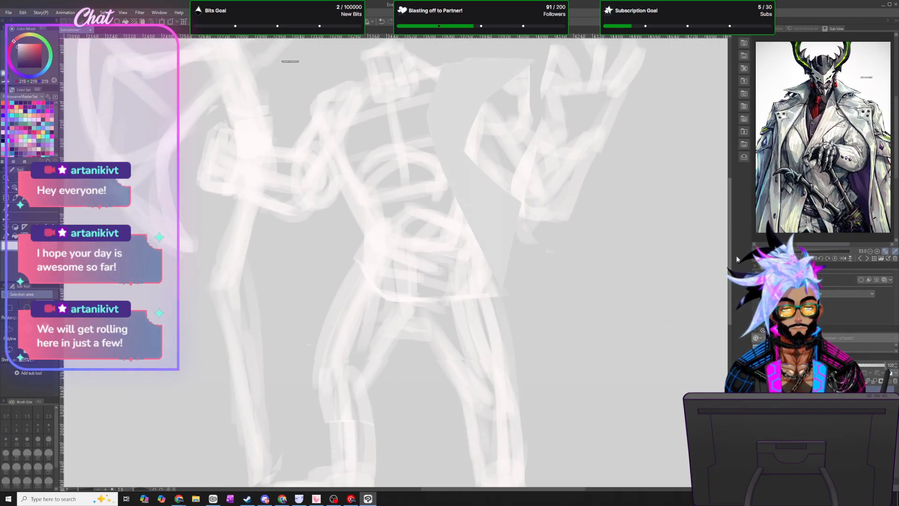
pyautogui.moveTo(444, 142)
pyautogui.mouseDown()
pyautogui.moveTo(490, 390)
pyautogui.moveTo(542, 413)
pyautogui.moveTo(589, 418)
pyautogui.moveTo(632, 394)
pyautogui.moveTo(660, 406)
pyautogui.moveTo(558, 215)
pyautogui.mouseUp()
pyautogui.click(382, 23)
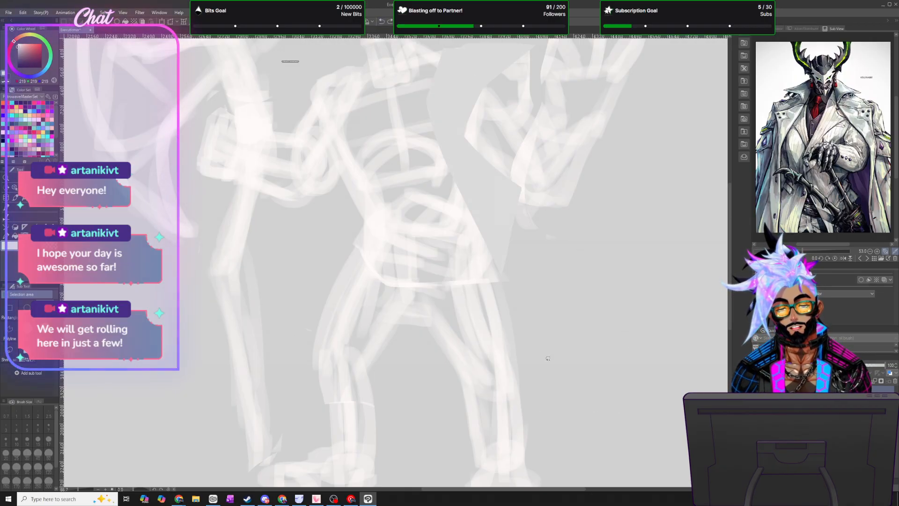
pyautogui.moveTo(730, 304); pyautogui.dragTo(731, 284)
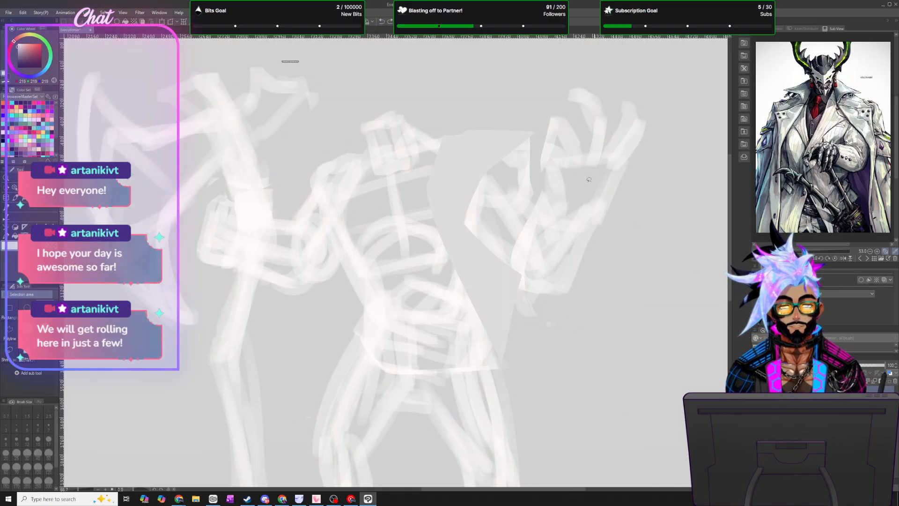
# - Lasso the inner edge of the raised arm's upper arm up to the shoulder corner, fill it light gray, and deselect
pyautogui.scroll(3, 503, 119)
pyautogui.scroll(1, 502, 119)
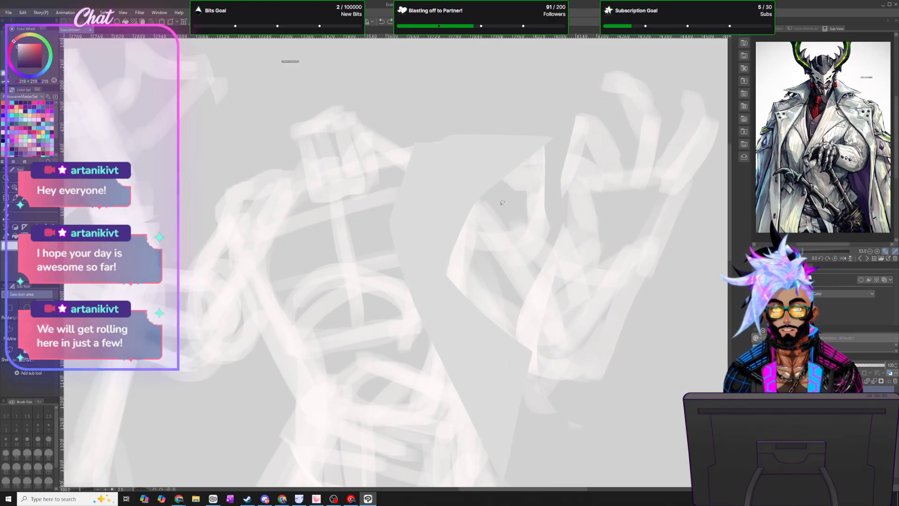
pyautogui.moveTo(474, 233); pyautogui.dragTo(461, 295)
pyautogui.moveTo(465, 239)
pyautogui.mouseDown()
pyautogui.moveTo(546, 177)
pyautogui.moveTo(554, 141)
pyautogui.moveTo(521, 157)
pyautogui.mouseUp()
pyautogui.moveTo(475, 190)
pyautogui.mouseDown()
pyautogui.moveTo(453, 218)
pyautogui.moveTo(442, 302)
pyautogui.mouseUp()
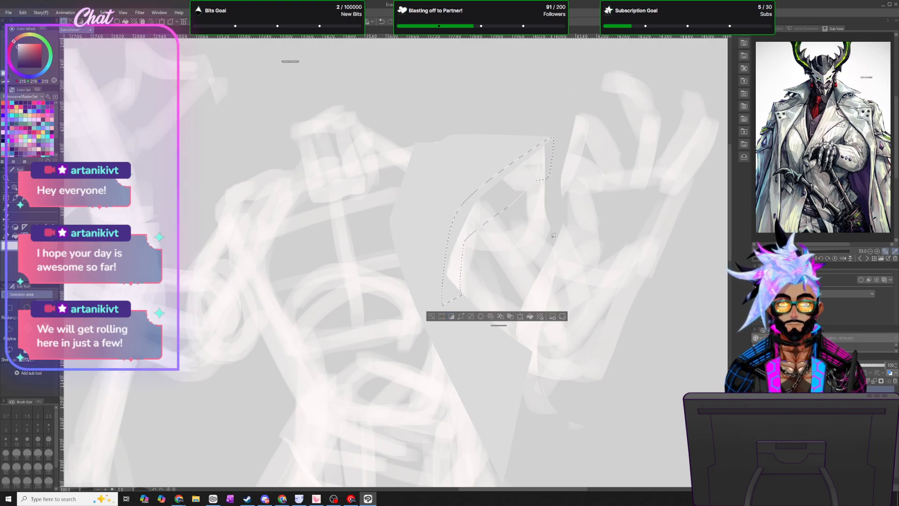
pyautogui.click(530, 317)
pyautogui.click(104, 12)
pyautogui.click(112, 28)
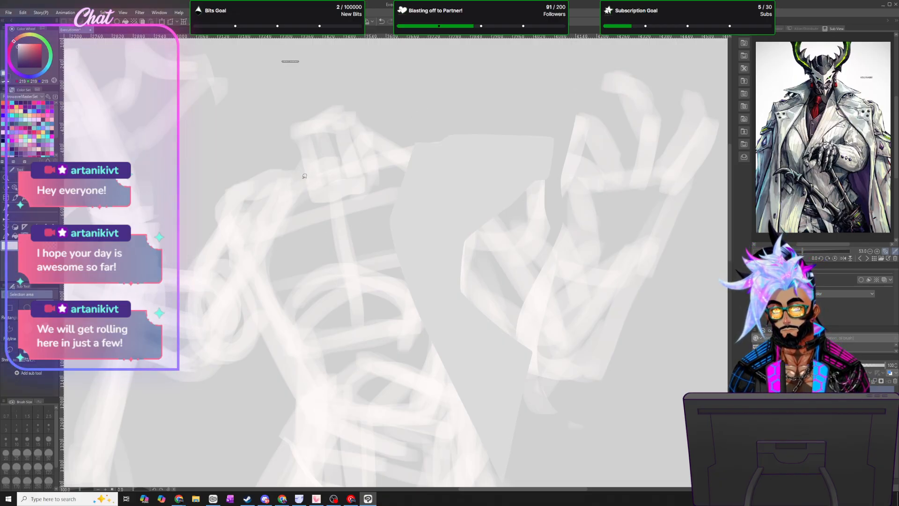
# - Fill two small lassoed patches along the top of the raised arm's shoulder beside the neck with light gray, deselecting after each
pyautogui.moveTo(421, 170); pyautogui.dragTo(389, 139)
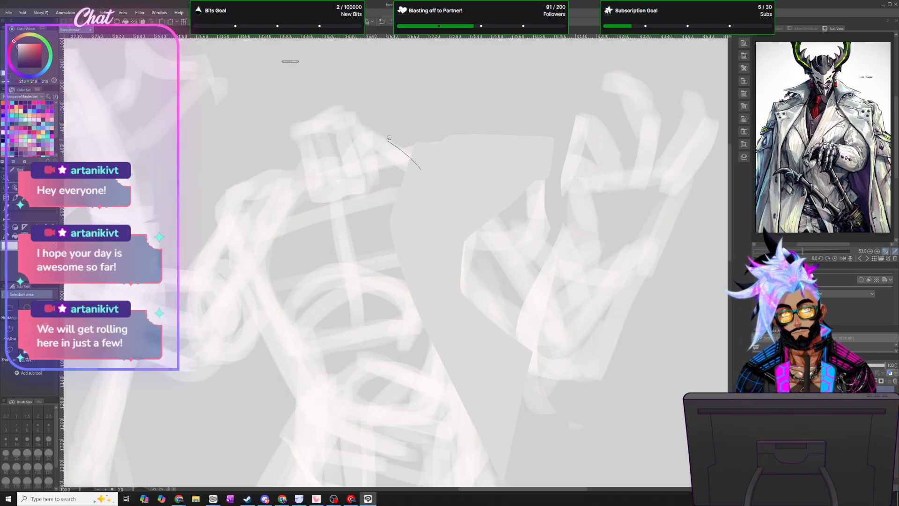
pyautogui.moveTo(450, 129); pyautogui.dragTo(469, 150)
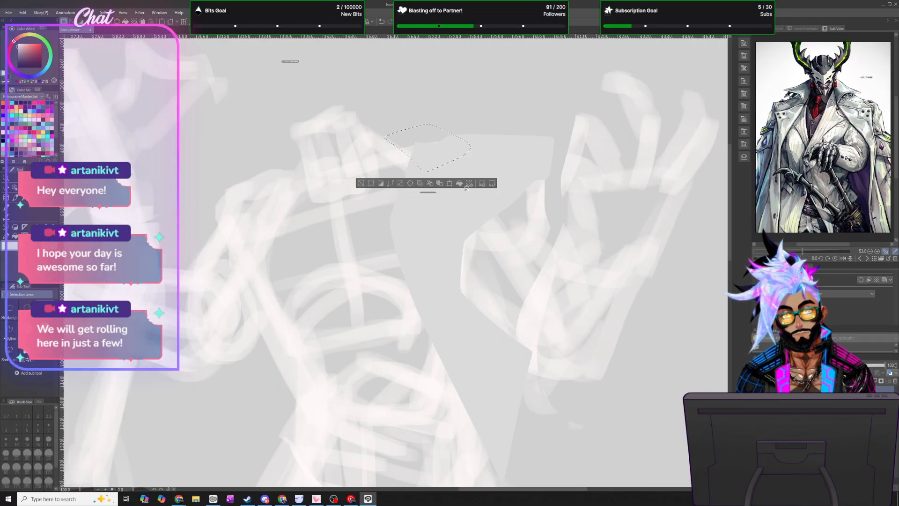
pyautogui.click(112, 8)
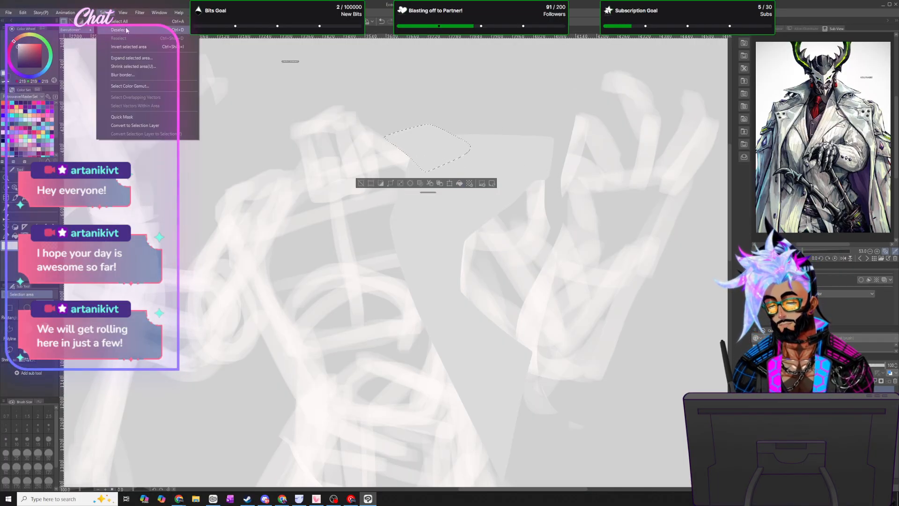
pyautogui.click(169, 48)
pyautogui.moveTo(441, 125)
pyautogui.mouseDown()
pyautogui.moveTo(465, 131)
pyautogui.moveTo(494, 156)
pyautogui.moveTo(441, 156)
pyautogui.mouseUp()
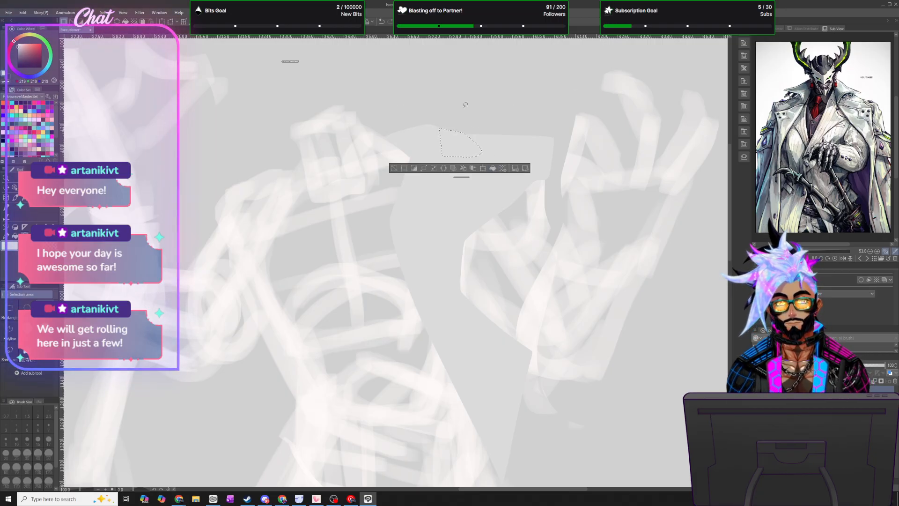
pyautogui.click(106, 13)
pyautogui.click(169, 48)
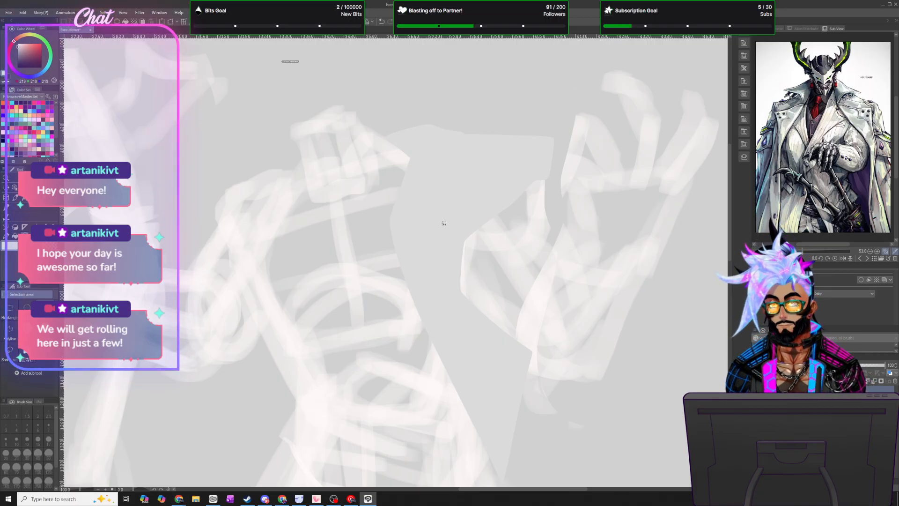
# - Lasso the axe arm's shoulder and the adjoining strip down the torso's side, fill it light gray, and deselect
pyautogui.scroll(-3, 413, 227)
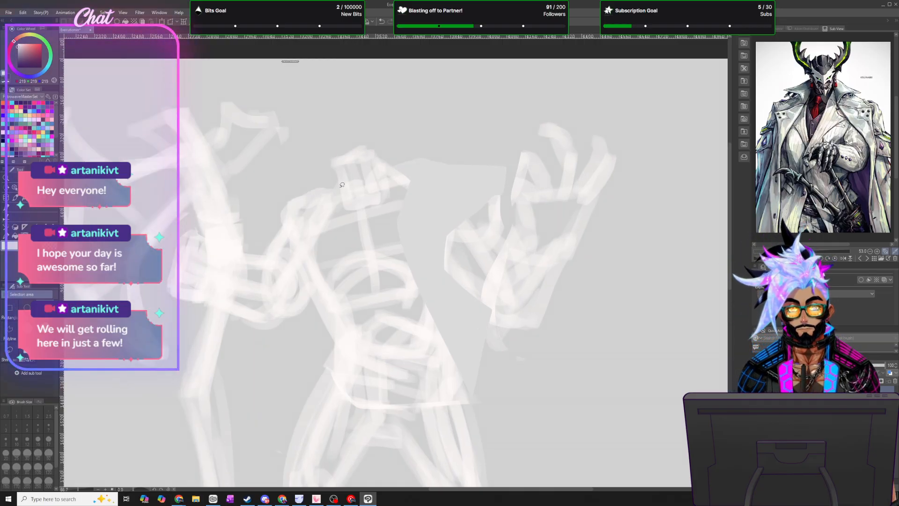
pyautogui.moveTo(330, 236); pyautogui.dragTo(331, 328)
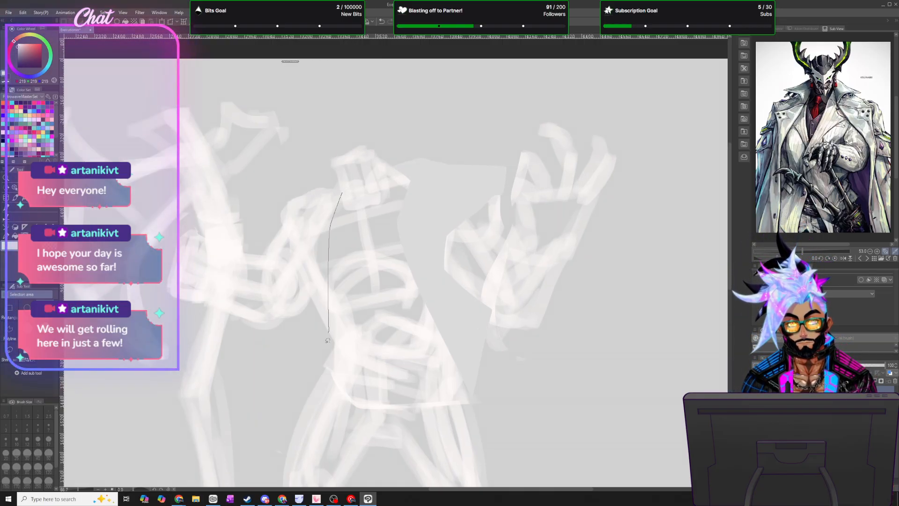
pyautogui.moveTo(307, 381)
pyautogui.mouseDown()
pyautogui.moveTo(307, 287)
pyautogui.moveTo(286, 238)
pyautogui.moveTo(276, 239)
pyautogui.moveTo(267, 209)
pyautogui.mouseUp()
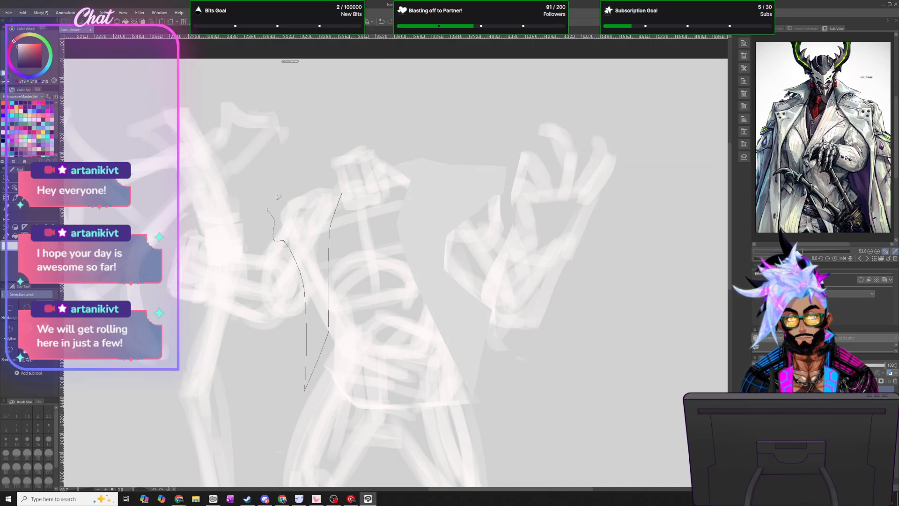
pyautogui.moveTo(337, 178)
pyautogui.mouseDown()
pyautogui.moveTo(354, 189)
pyautogui.moveTo(358, 181)
pyautogui.mouseUp()
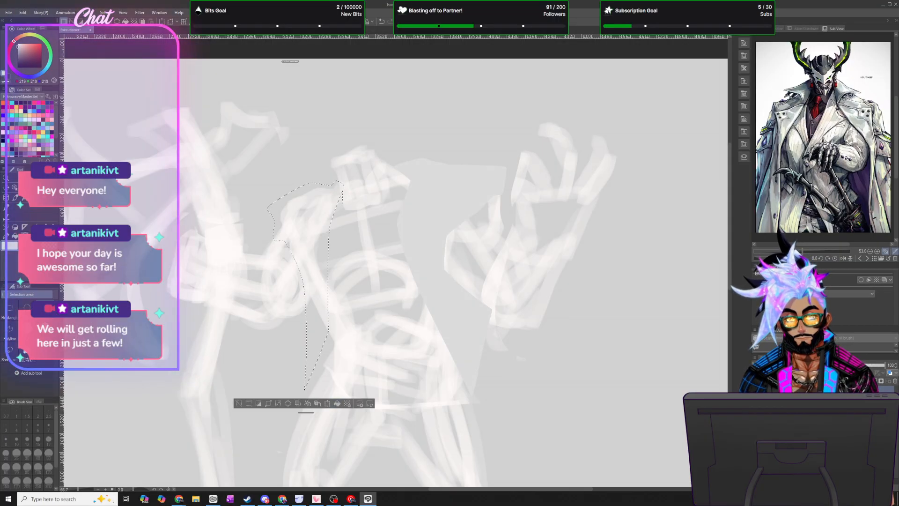
pyautogui.click(337, 403)
pyautogui.click(104, 12)
pyautogui.click(114, 30)
# - Choose a darker gray (155, 155, 155), fill a lassoed pointed collar shape between neck and raised arm's shoulder, and deselect
pyautogui.scroll(-3, 417, 249)
pyautogui.scroll(6, 388, 204)
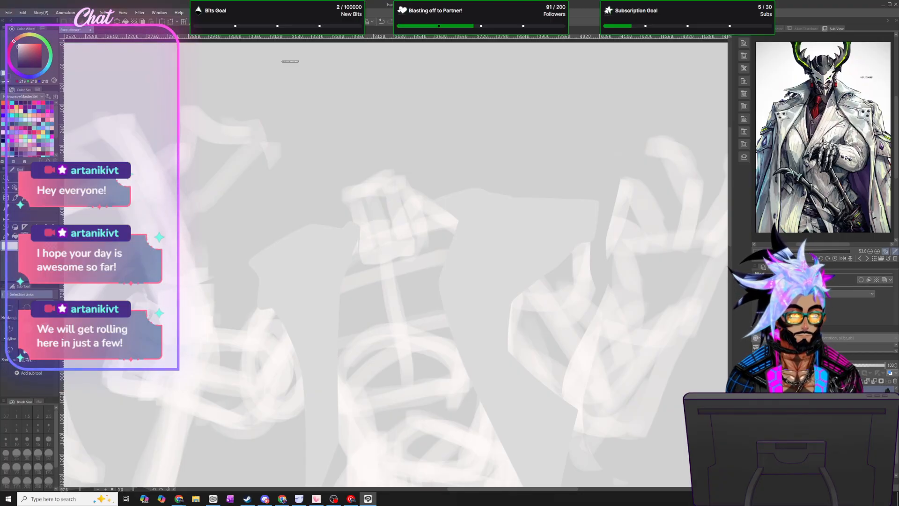
pyautogui.click(18, 52)
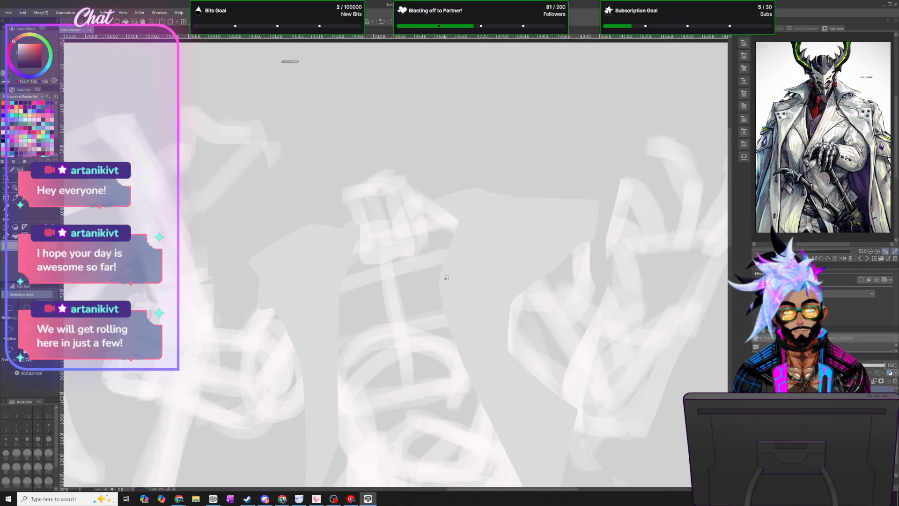
pyautogui.moveTo(457, 246); pyautogui.dragTo(535, 235)
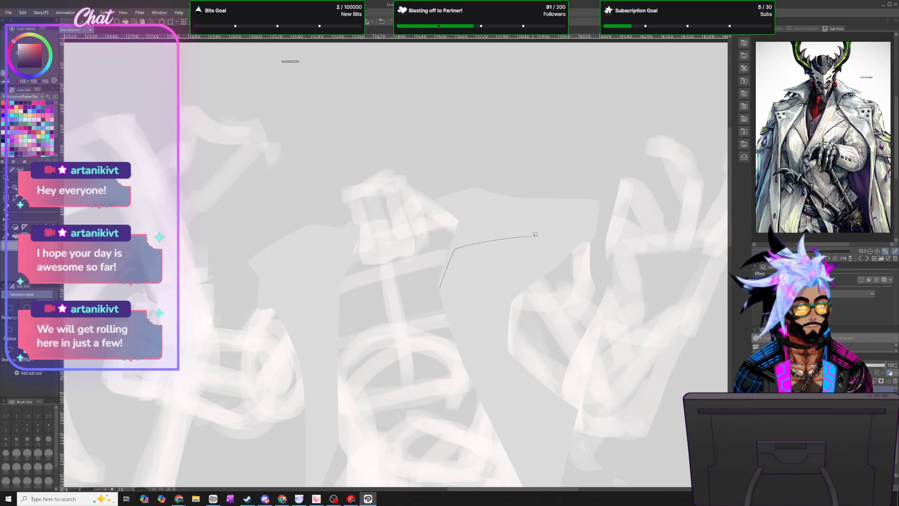
pyautogui.moveTo(488, 195); pyautogui.dragTo(475, 182)
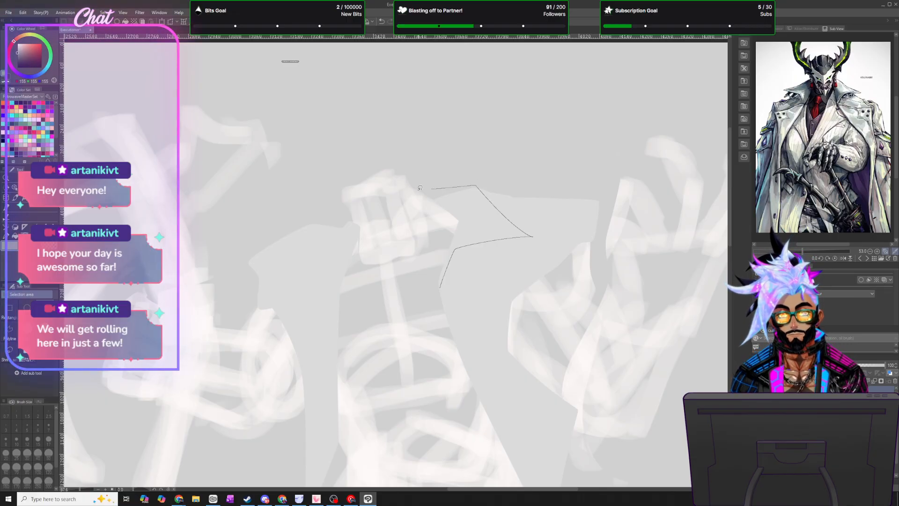
pyautogui.moveTo(445, 224); pyautogui.dragTo(440, 287)
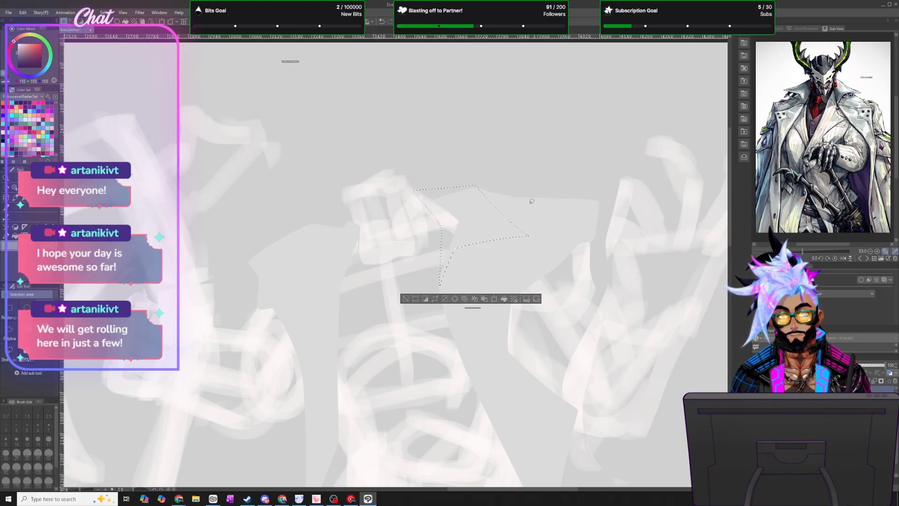
pyautogui.hotkey('alt', 'BackSpace')
pyautogui.click(104, 13)
pyautogui.click(120, 29)
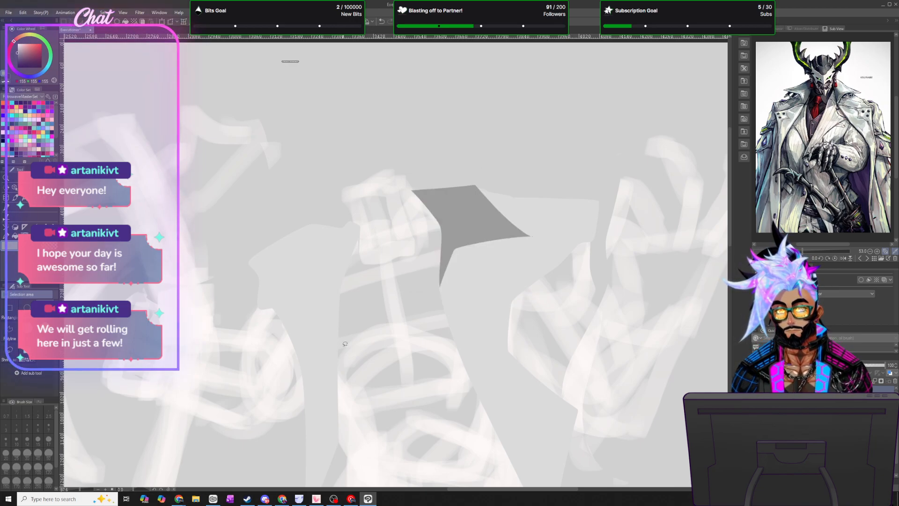
# - Lasso a matching pointed collar shape between the neck and the axe arm's shoulder, fill it dark gray, and deselect
pyautogui.moveTo(336, 296); pyautogui.dragTo(334, 294)
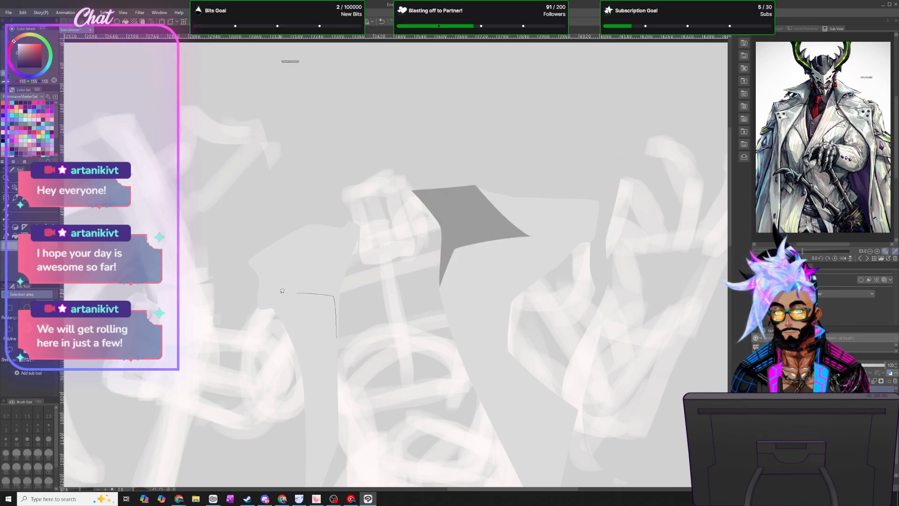
pyautogui.moveTo(323, 223); pyautogui.dragTo(354, 209)
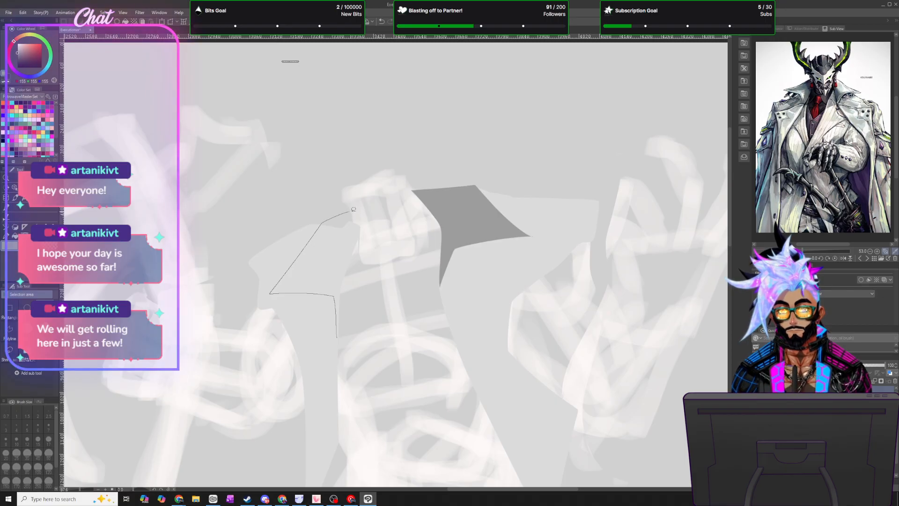
pyautogui.moveTo(358, 262); pyautogui.dragTo(337, 337)
pyautogui.click(350, 352)
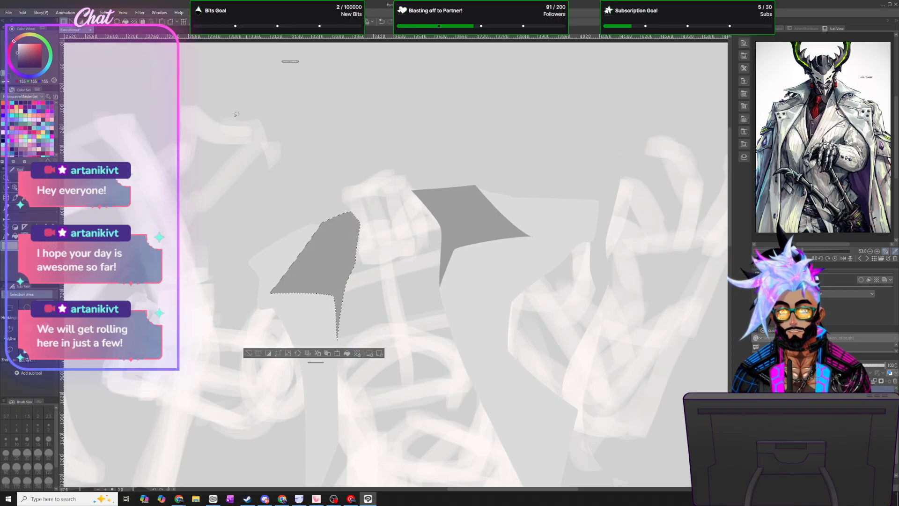
pyautogui.click(104, 12)
pyautogui.click(117, 31)
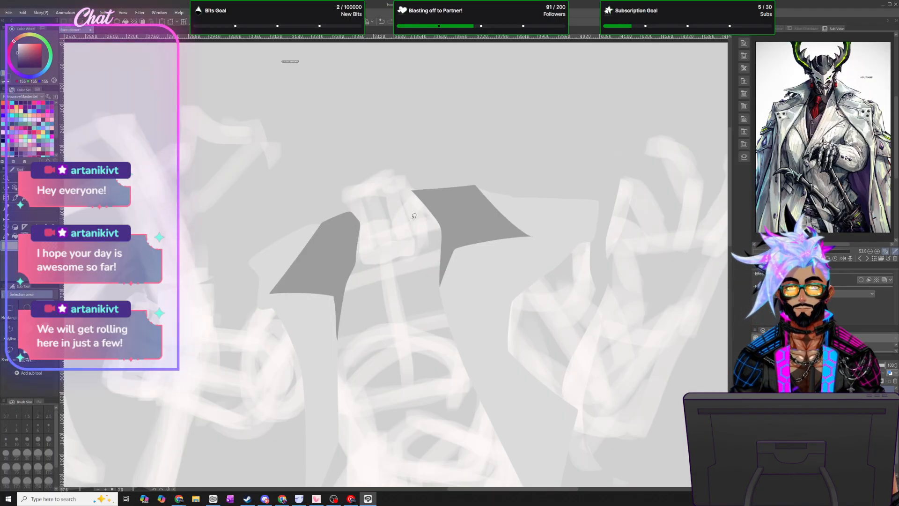
# - Lasso an angular lower lapel down the torso's side below the axe-arm collar, fill it dark gray, and deselect
pyautogui.scroll(-4, 414, 216)
pyautogui.scroll(5, 425, 279)
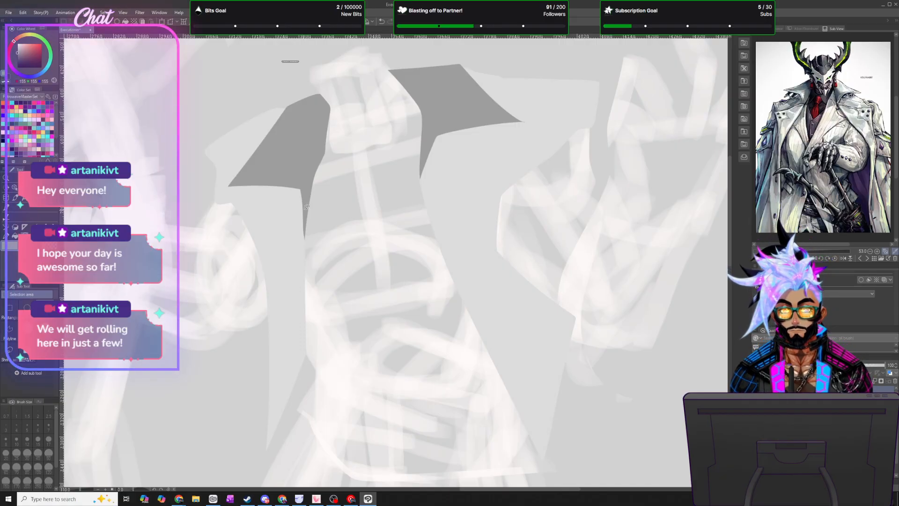
pyautogui.moveTo(258, 306); pyautogui.dragTo(227, 350)
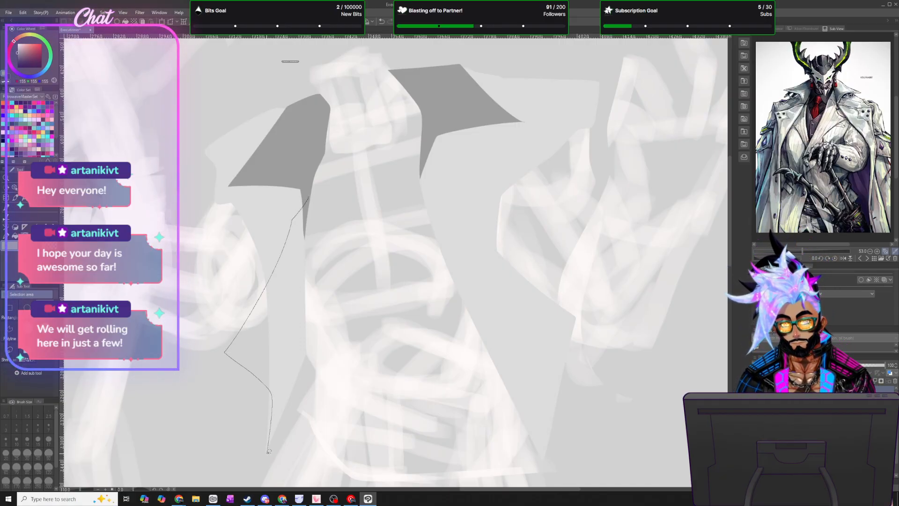
pyautogui.moveTo(313, 334)
pyautogui.mouseDown()
pyautogui.moveTo(320, 288)
pyautogui.moveTo(307, 197)
pyautogui.mouseUp()
pyautogui.click(303, 465)
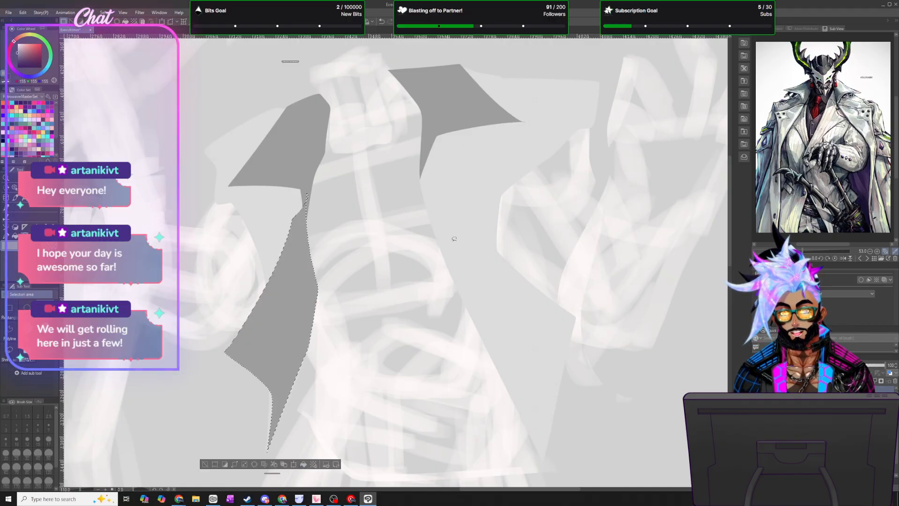
pyautogui.click(113, 14)
pyautogui.click(122, 31)
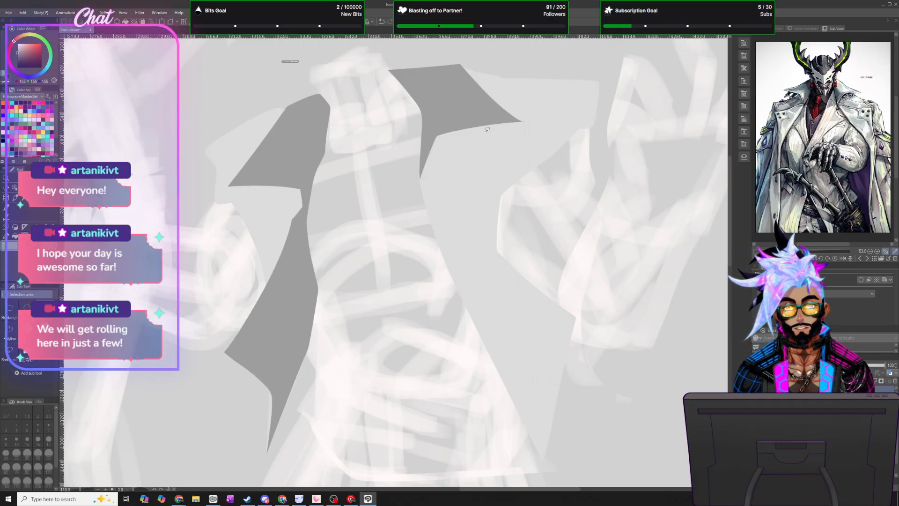
# - Lasso a long angular lower lapel from the raised-arm collar down to the hip, fill it dark gray, and deselect
pyautogui.moveTo(421, 140)
pyautogui.mouseDown()
pyautogui.moveTo(430, 168)
pyautogui.moveTo(459, 198)
pyautogui.moveTo(543, 250)
pyautogui.mouseUp()
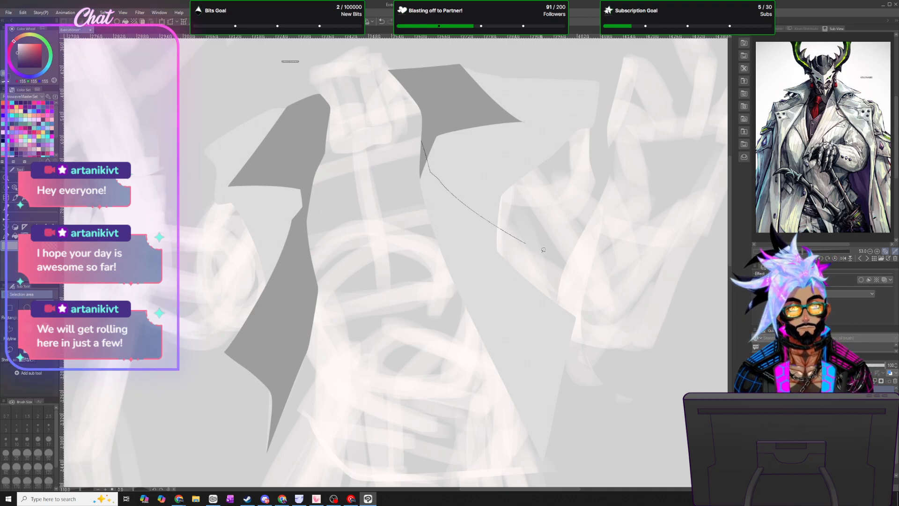
pyautogui.moveTo(543, 453)
pyautogui.mouseDown()
pyautogui.moveTo(509, 424)
pyautogui.moveTo(434, 238)
pyautogui.mouseUp()
pyautogui.moveTo(420, 161); pyautogui.dragTo(421, 145)
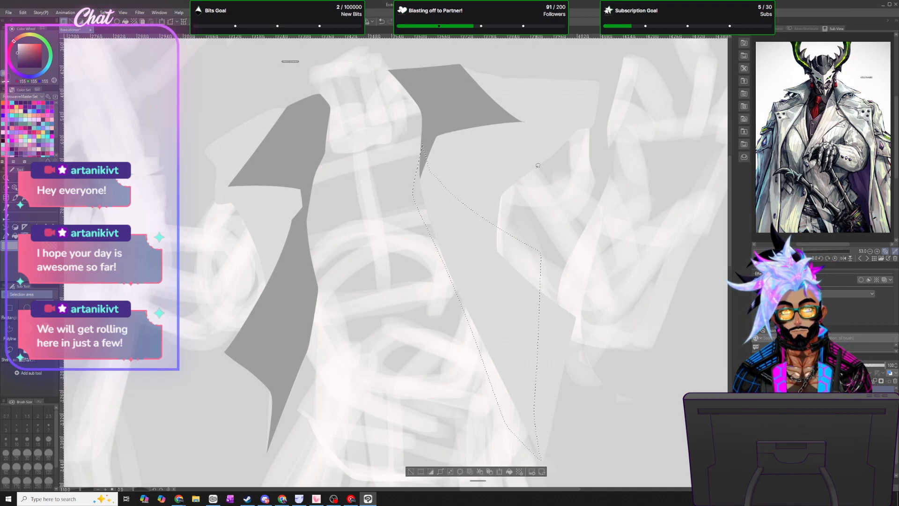
pyautogui.click(509, 472)
pyautogui.click(104, 13)
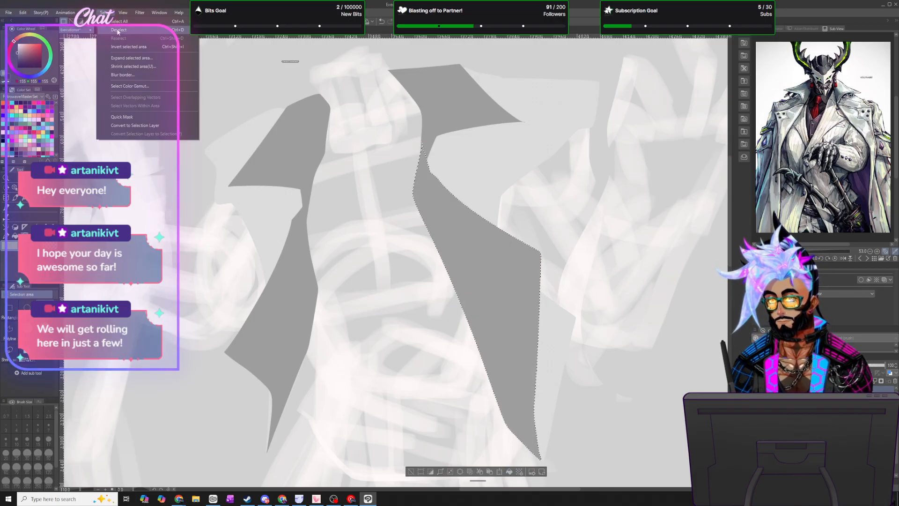
pyautogui.click(116, 32)
# - Lasso a narrow, flat shoulder strap on the raised arm's shoulder beside the collar and fill it dark gray
pyautogui.scroll(-6, 424, 187)
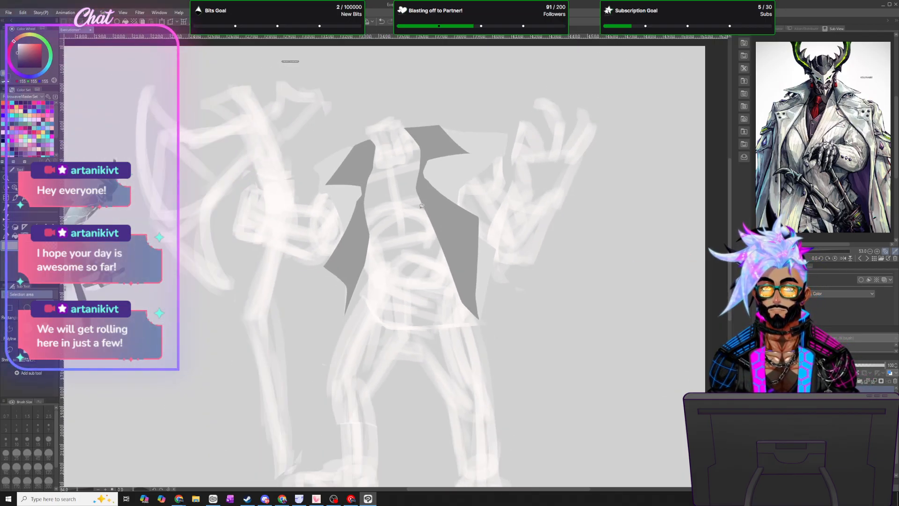
pyautogui.scroll(3, 418, 156)
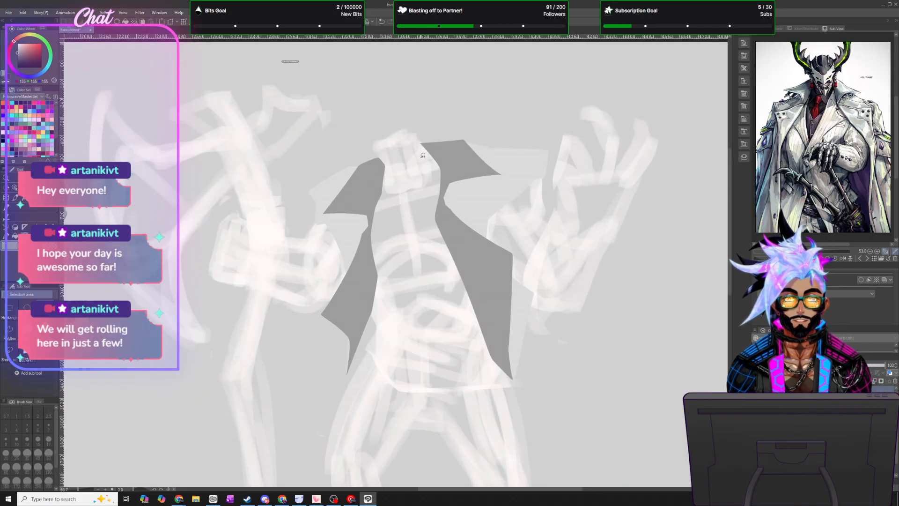
pyautogui.scroll(-1, 464, 169)
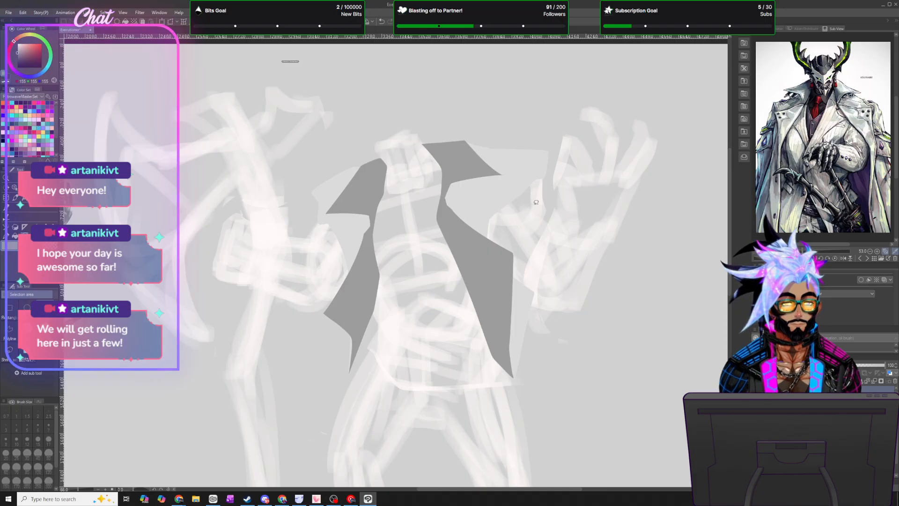
pyautogui.scroll(5, 469, 175)
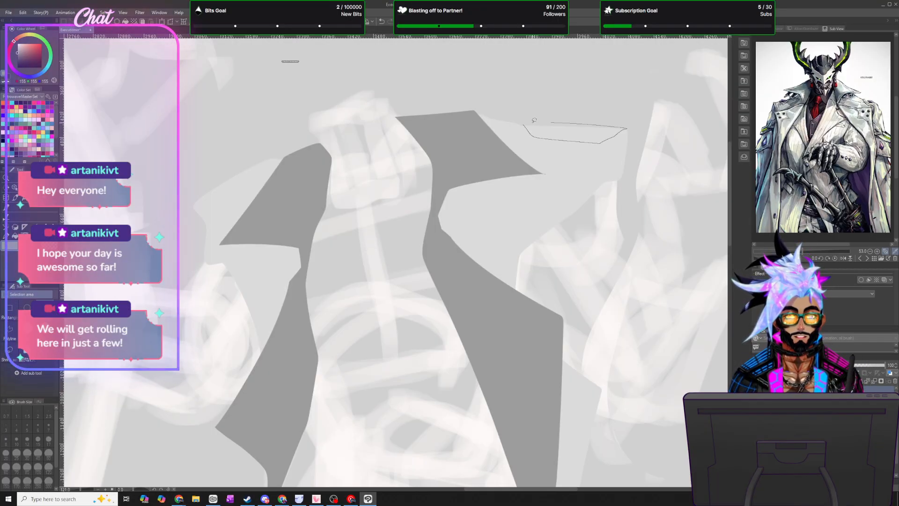
pyautogui.moveTo(534, 120); pyautogui.dragTo(526, 123)
pyautogui.click(606, 154)
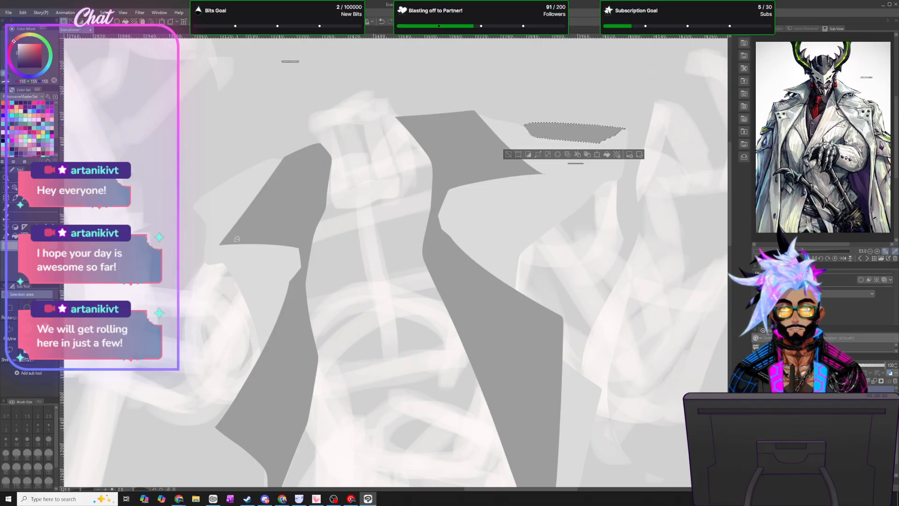
# - Lasso a matching narrow shoulder strap along the axe arm's shoulder, fill it dark gray, and deselect
pyautogui.moveTo(266, 164); pyautogui.dragTo(210, 199)
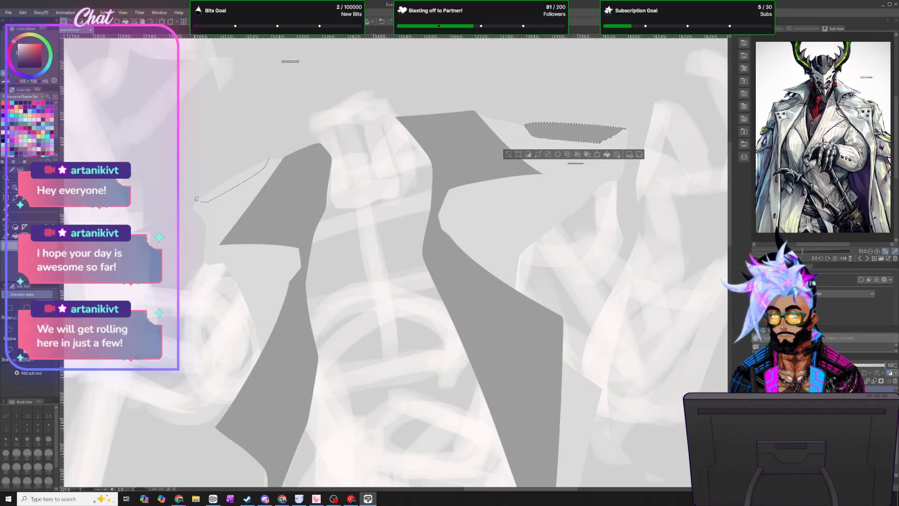
pyautogui.moveTo(267, 152); pyautogui.dragTo(268, 155)
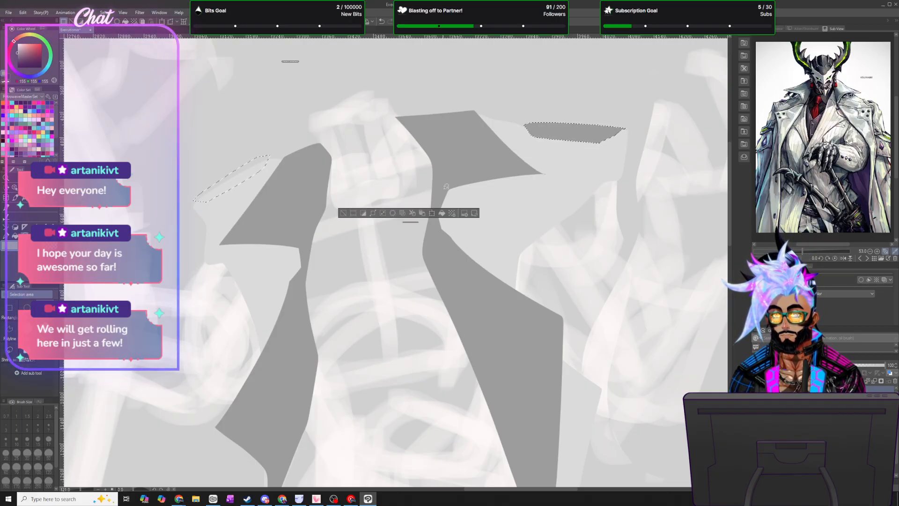
pyautogui.click(442, 213)
pyautogui.click(105, 13)
pyautogui.click(116, 31)
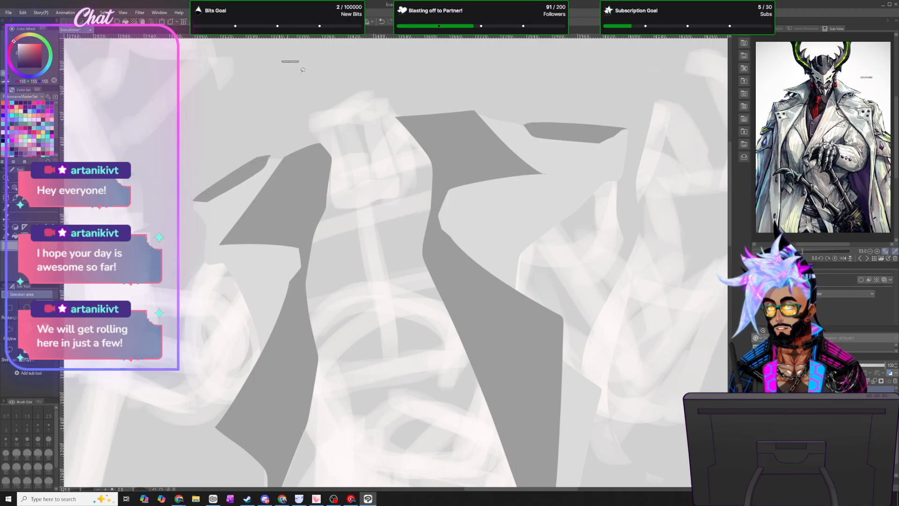
# - Examine the collar, lapel and shoulder strap shapes up close and against the full figure
pyautogui.scroll(-5, 421, 148)
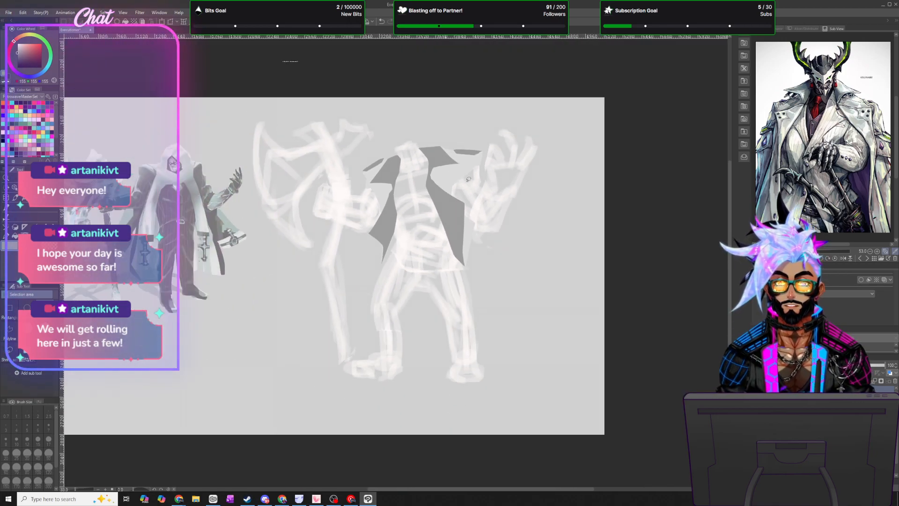
pyautogui.scroll(1, 490, 180)
pyautogui.scroll(1, 490, 180)
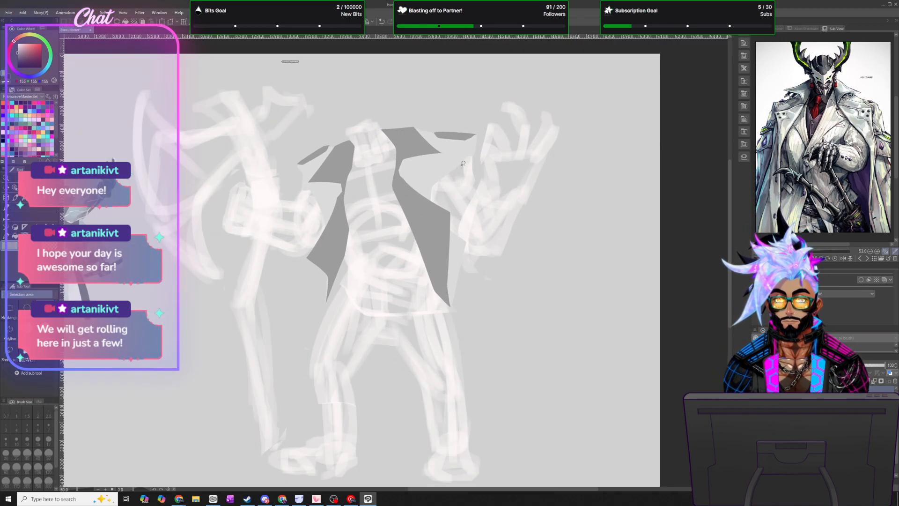
pyautogui.scroll(1, 464, 162)
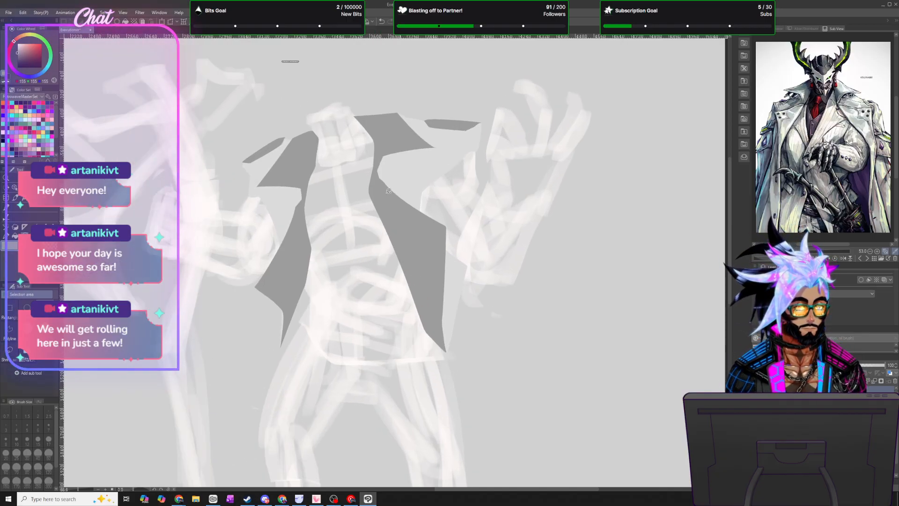
pyautogui.scroll(1, 401, 189)
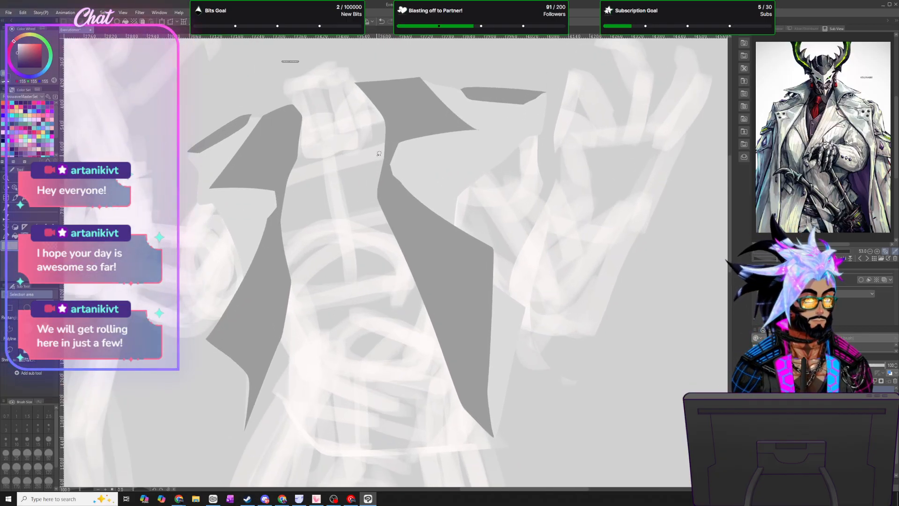
pyautogui.scroll(-4, 379, 148)
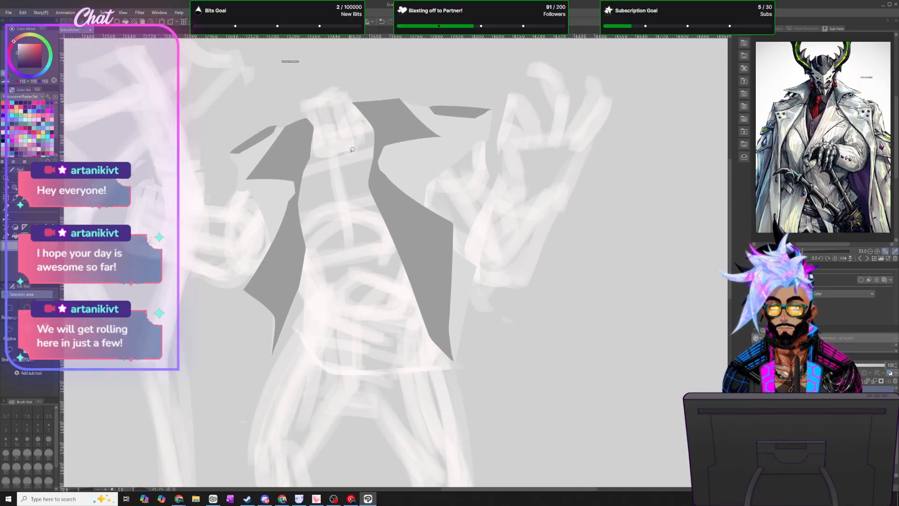
pyautogui.scroll(3, 362, 144)
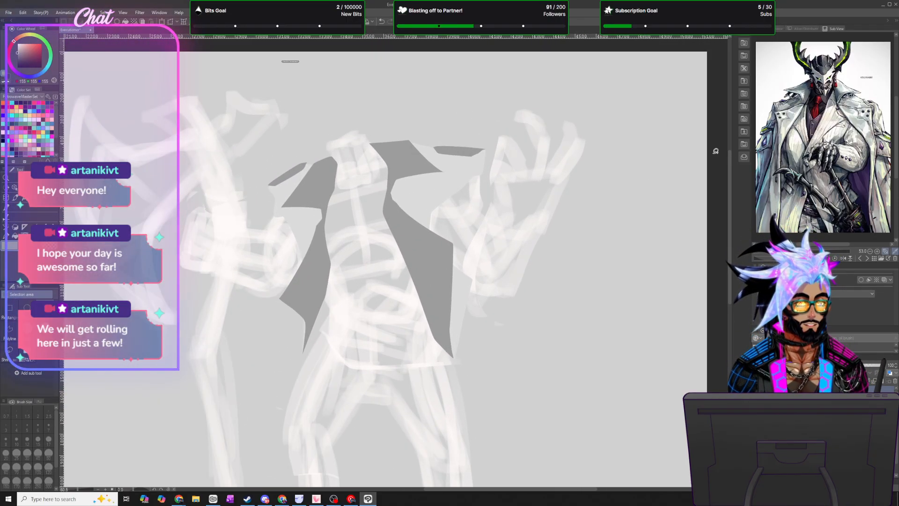
pyautogui.scroll(2, 375, 159)
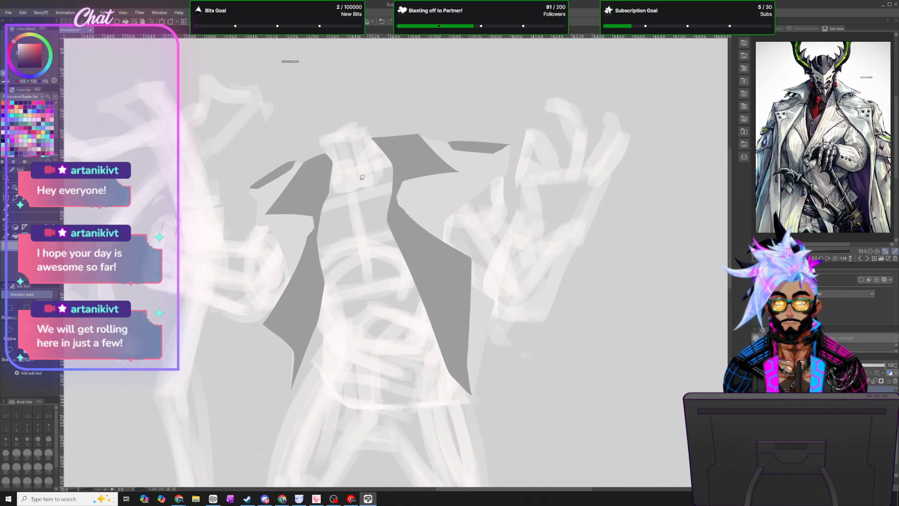
pyautogui.scroll(-5, 409, 221)
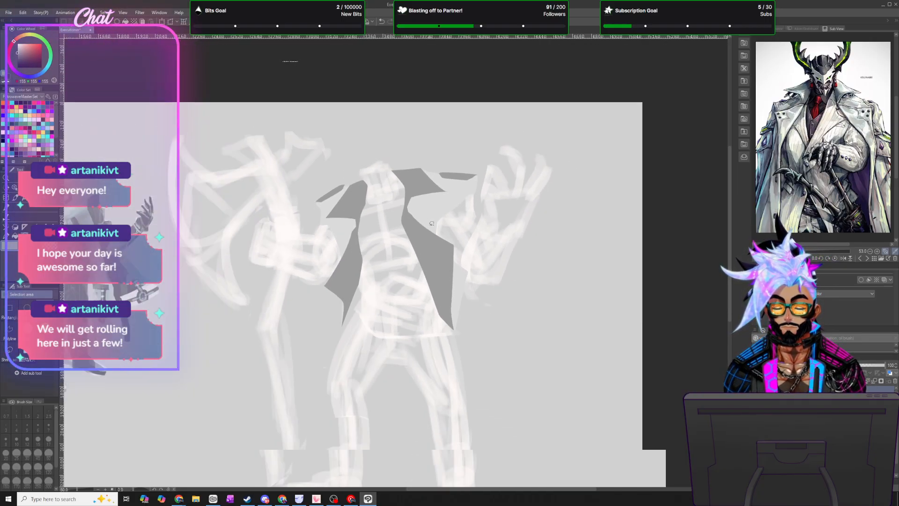
pyautogui.scroll(5, 414, 266)
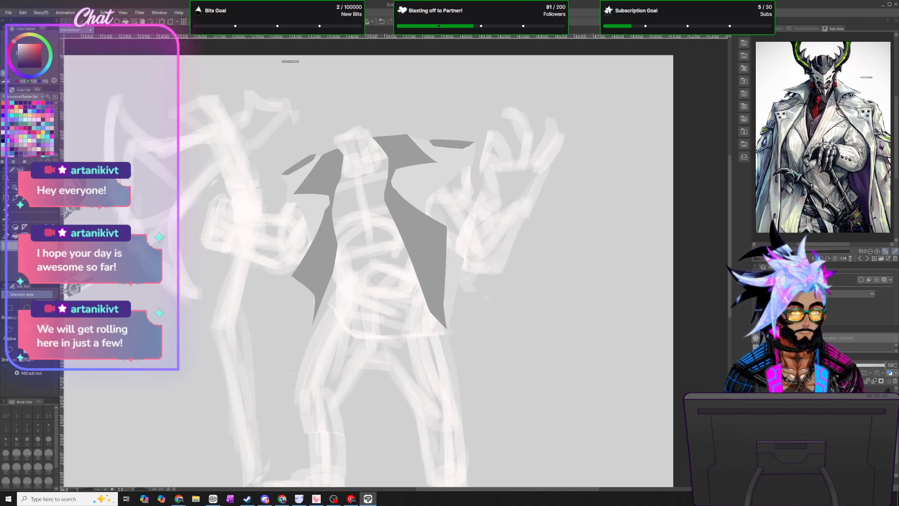
# - Choose a light gray (215, 215, 215) and lasso a shirt front between the lapels with a V neckline and notched, pointed hem
pyautogui.click(843, 422)
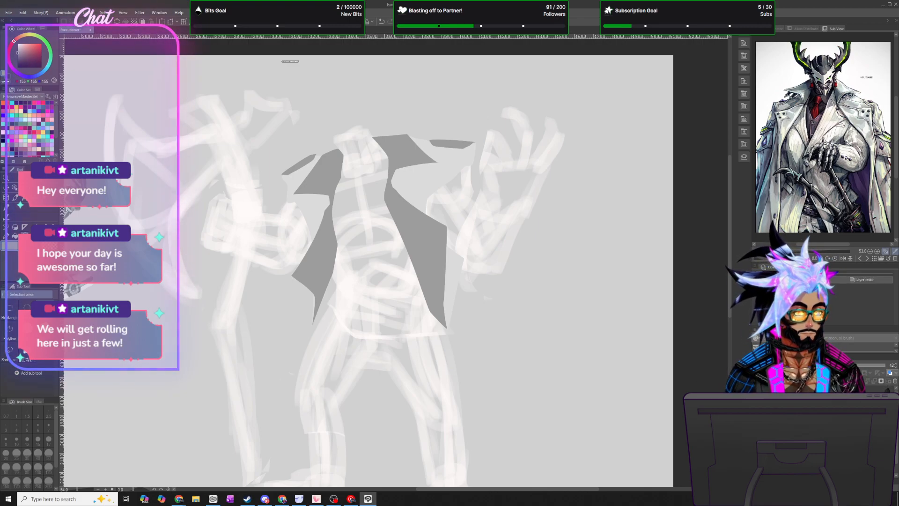
pyautogui.click(843, 421)
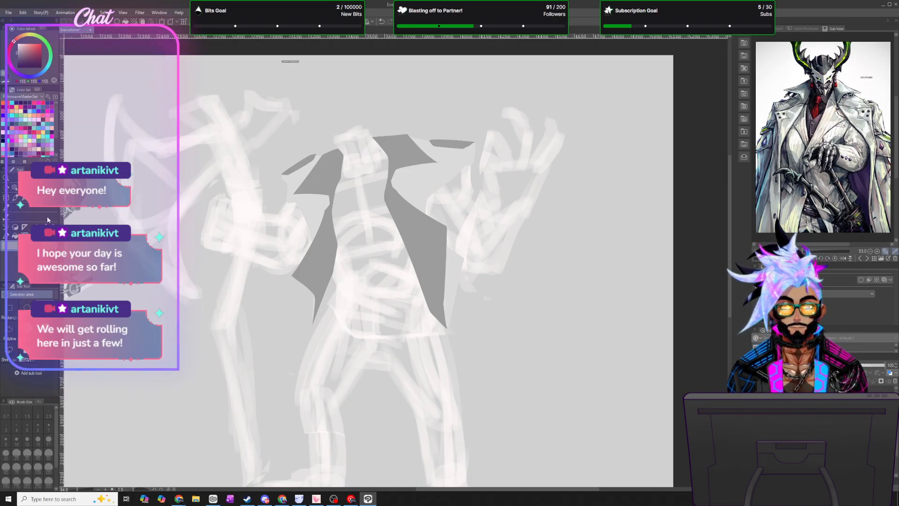
pyautogui.click(17, 49)
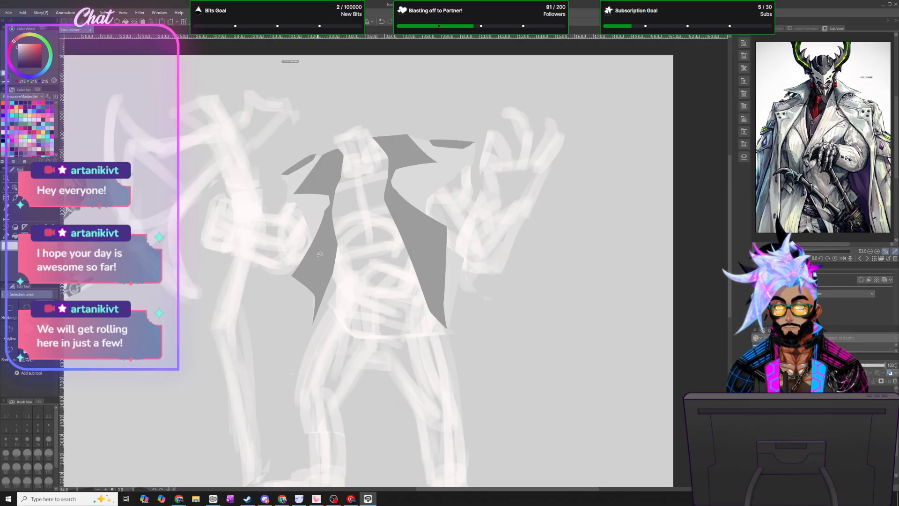
pyautogui.scroll(5, 323, 231)
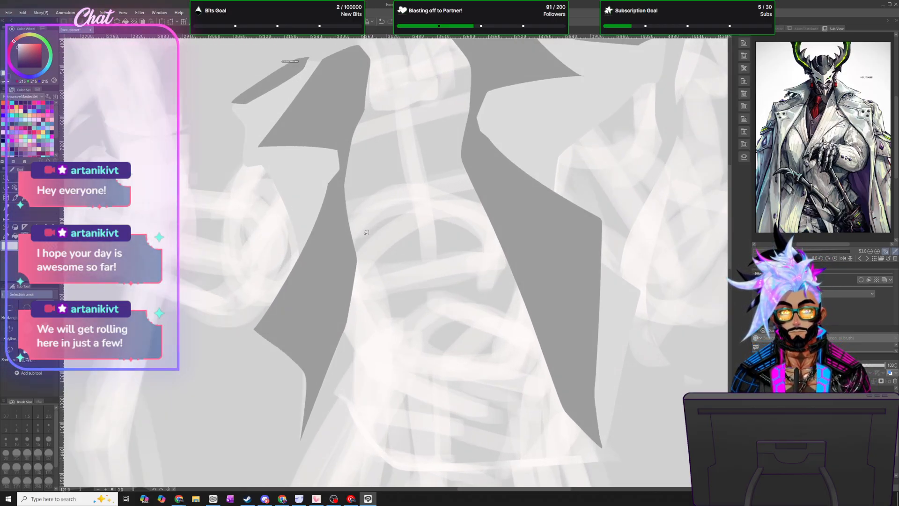
pyautogui.moveTo(473, 68)
pyautogui.mouseDown()
pyautogui.moveTo(418, 158)
pyautogui.moveTo(357, 108)
pyautogui.moveTo(327, 196)
pyautogui.mouseUp()
pyautogui.moveTo(342, 252)
pyautogui.mouseDown()
pyautogui.moveTo(345, 337)
pyautogui.moveTo(355, 354)
pyautogui.moveTo(319, 418)
pyautogui.moveTo(362, 461)
pyautogui.moveTo(426, 364)
pyautogui.moveTo(494, 463)
pyautogui.moveTo(596, 436)
pyautogui.moveTo(557, 354)
pyautogui.moveTo(475, 114)
pyautogui.moveTo(478, 148)
pyautogui.mouseUp()
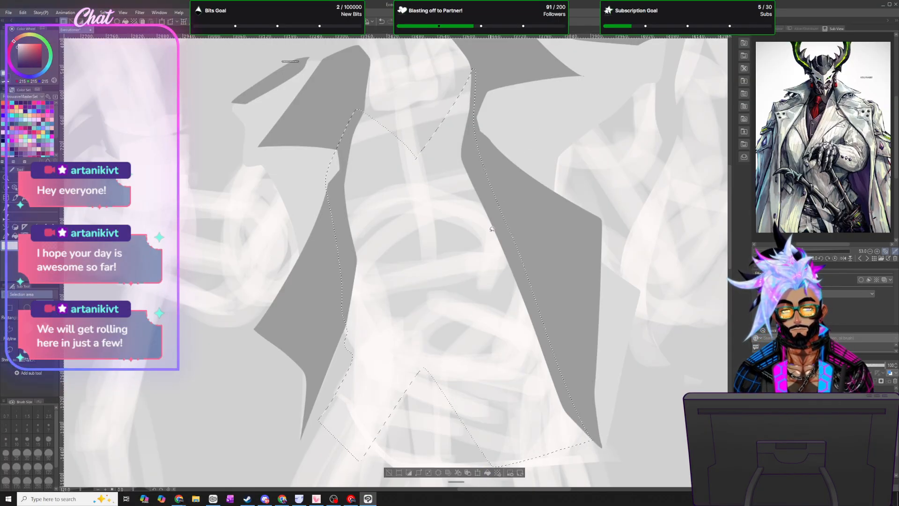
# - Fill the shirt-front selection with the light gray beneath the dark lapels and deselect
pyautogui.scroll(-3, 397, 214)
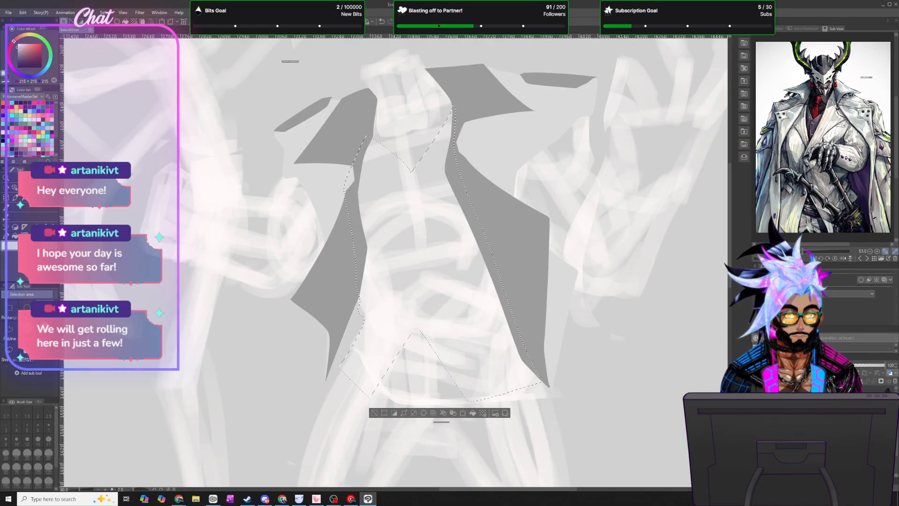
pyautogui.click(759, 436)
pyautogui.click(759, 435)
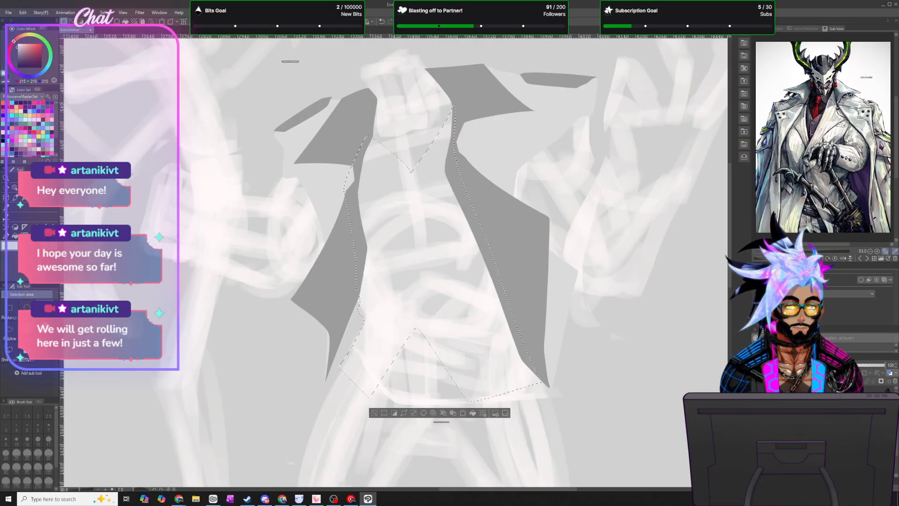
pyautogui.hotkey('alt', 'Delete')
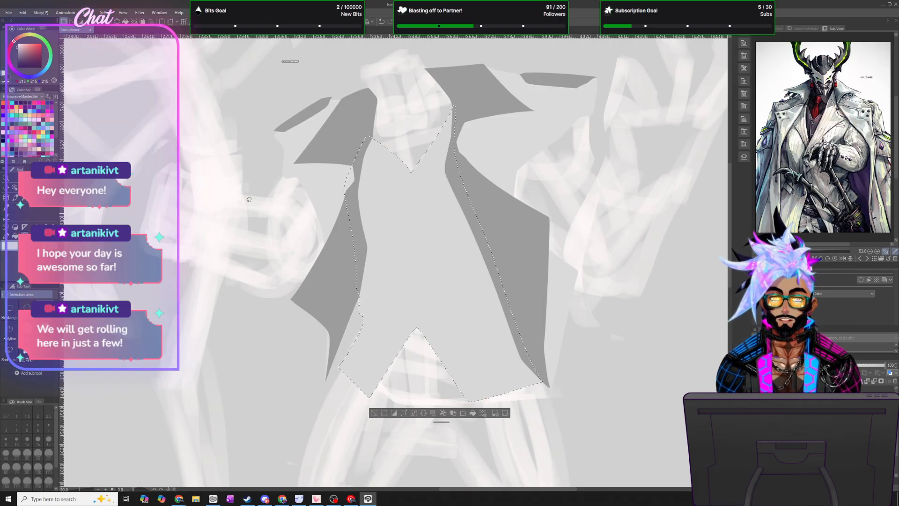
pyautogui.click(104, 12)
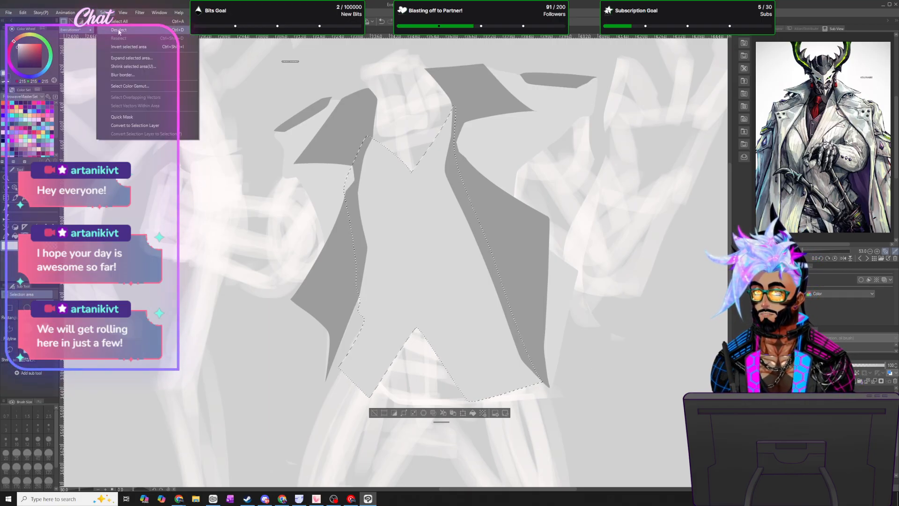
pyautogui.click(115, 31)
# - Choose a slightly darker warm gray, fill a lassoed curved, tapering fold from the raised-arm side of the neck down the chest, and deselect
pyautogui.scroll(-1, 431, 213)
pyautogui.scroll(-2, 431, 213)
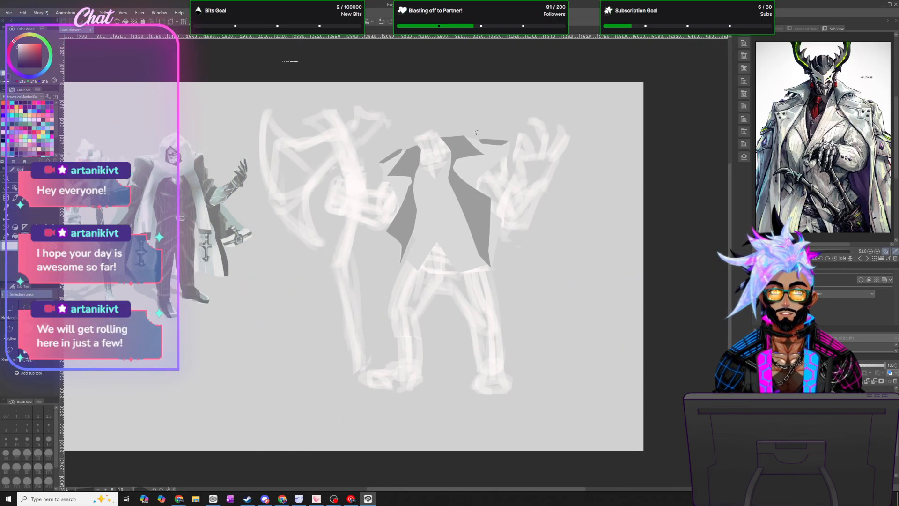
pyautogui.scroll(3, 461, 168)
pyautogui.scroll(1, 460, 169)
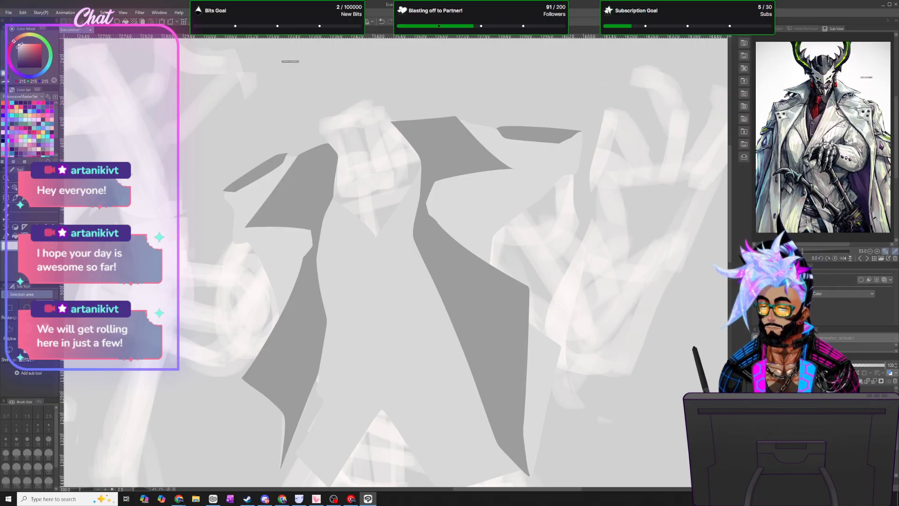
pyautogui.moveTo(18, 49); pyautogui.dragTo(18, 49)
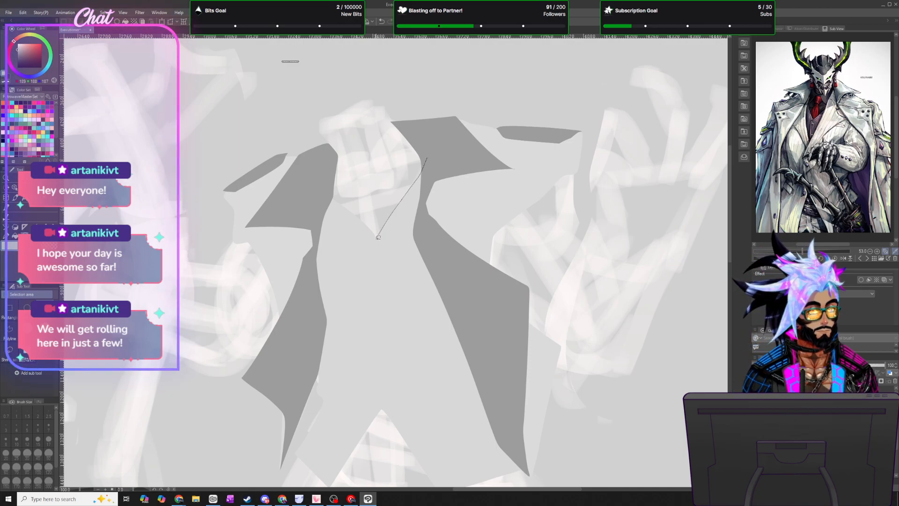
pyautogui.moveTo(365, 312)
pyautogui.mouseDown()
pyautogui.moveTo(369, 347)
pyautogui.moveTo(388, 270)
pyautogui.moveTo(420, 249)
pyautogui.moveTo(430, 162)
pyautogui.mouseUp()
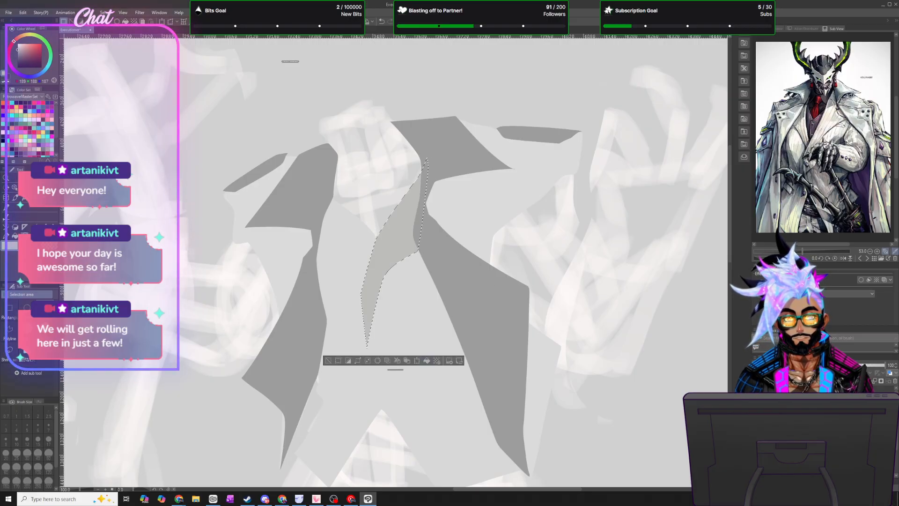
pyautogui.click(104, 12)
pyautogui.click(120, 30)
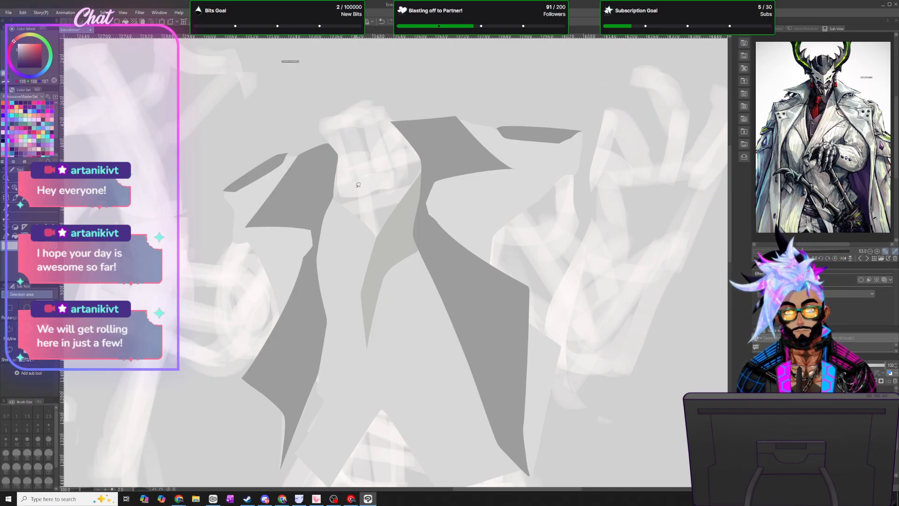
# - Lasso a curved fold from the axe-arm side of the neck to the existing chest fold, fill it with the warm gray, and deselect
pyautogui.moveTo(379, 239)
pyautogui.mouseDown()
pyautogui.moveTo(341, 202)
pyautogui.moveTo(325, 157)
pyautogui.moveTo(304, 192)
pyautogui.moveTo(315, 233)
pyautogui.moveTo(360, 240)
pyautogui.moveTo(374, 271)
pyautogui.mouseUp()
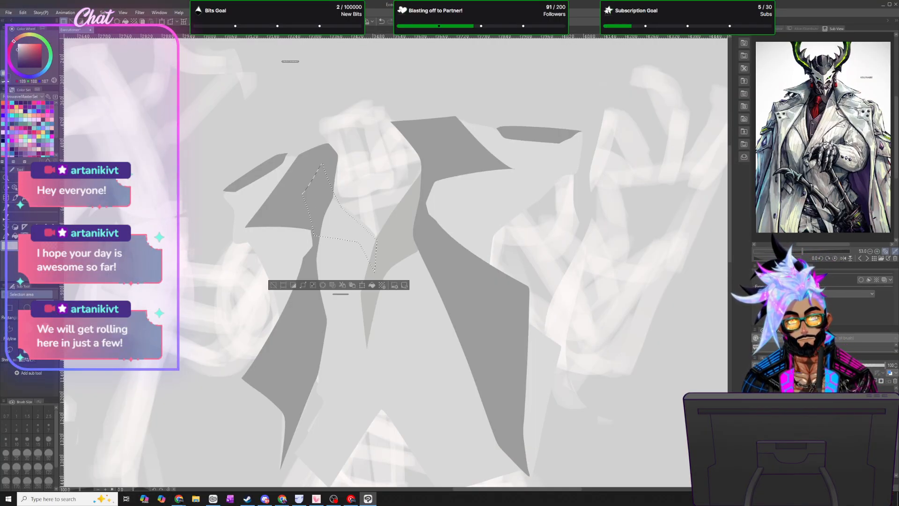
pyautogui.click(382, 22)
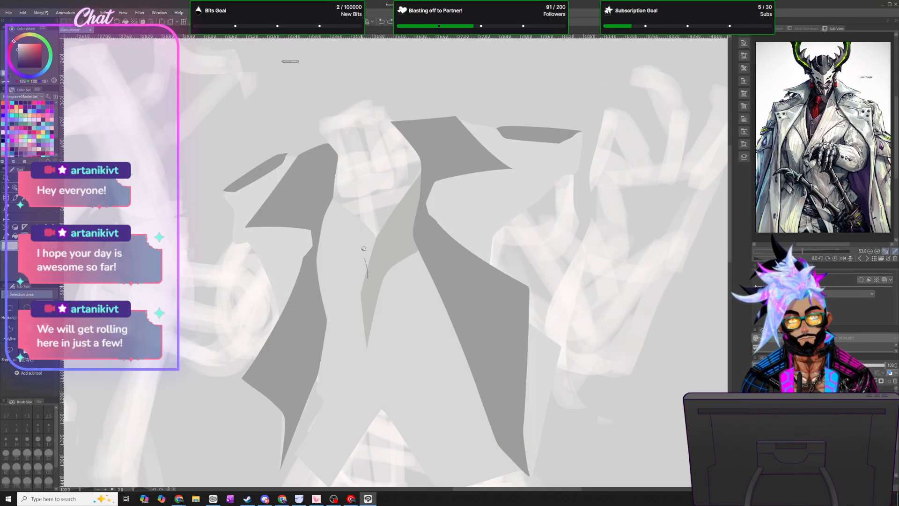
pyautogui.moveTo(347, 233)
pyautogui.mouseDown()
pyautogui.moveTo(319, 224)
pyautogui.moveTo(332, 150)
pyautogui.moveTo(337, 189)
pyautogui.mouseUp()
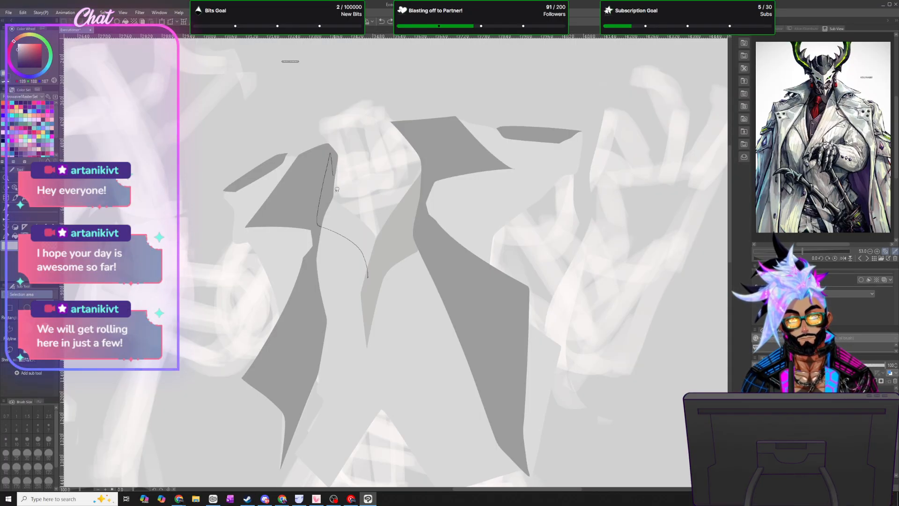
pyautogui.moveTo(379, 236); pyautogui.dragTo(378, 237)
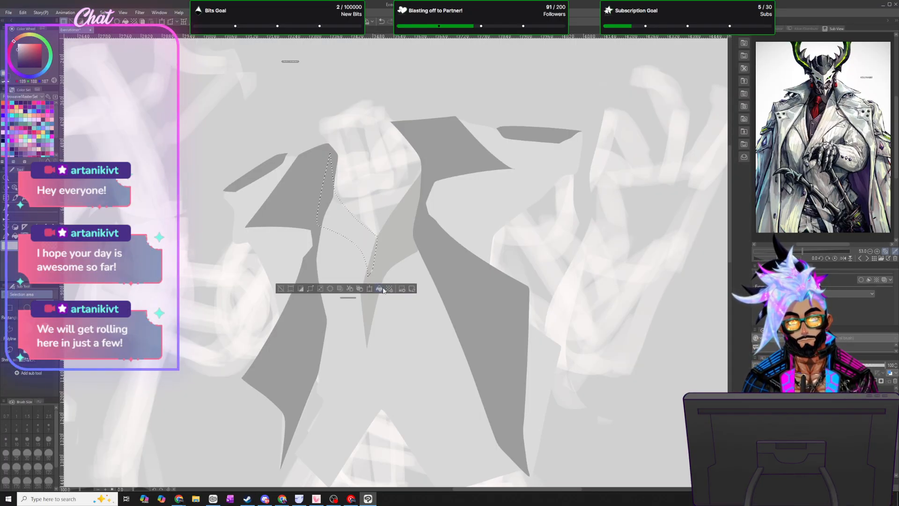
pyautogui.click(104, 12)
pyautogui.click(161, 47)
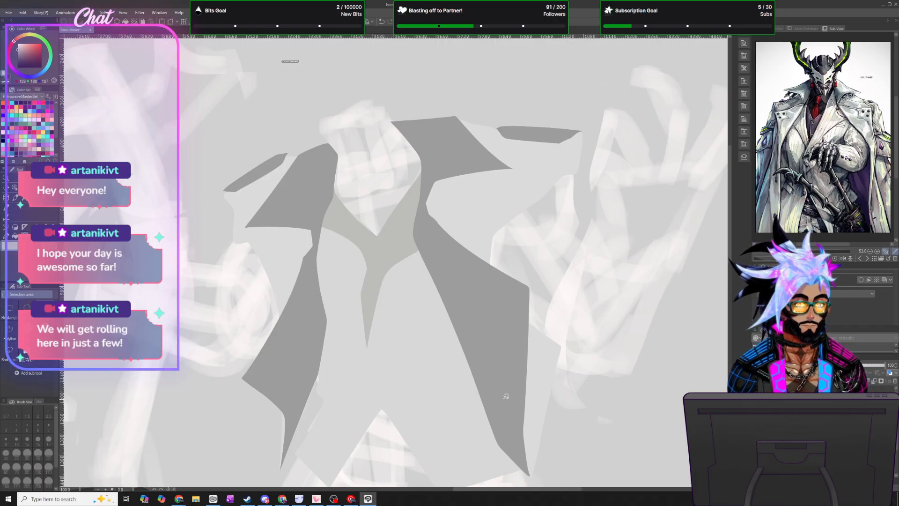
# - Add two small oval gray buttons down the shirt front between the chest fold's tip and the hem notch, and deselect
pyautogui.scroll(-3, 499, 395)
pyautogui.scroll(3, 496, 399)
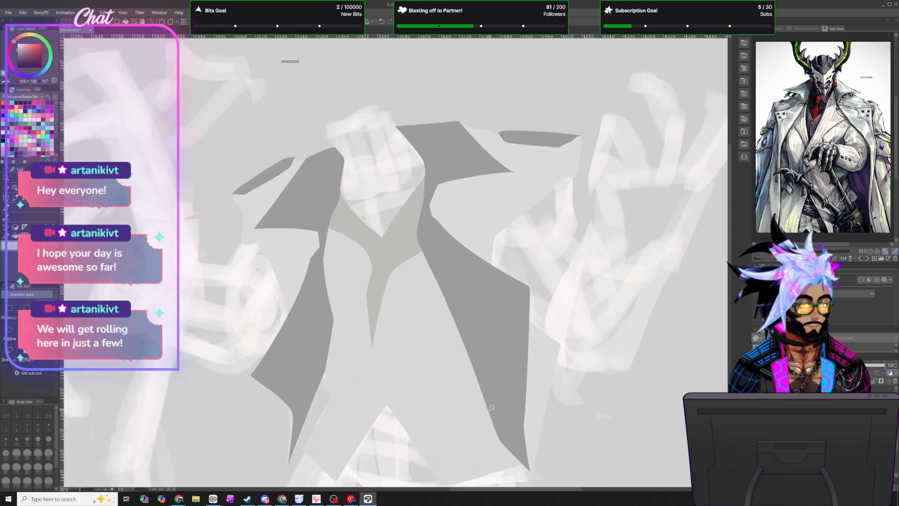
pyautogui.moveTo(730, 239); pyautogui.dragTo(731, 259)
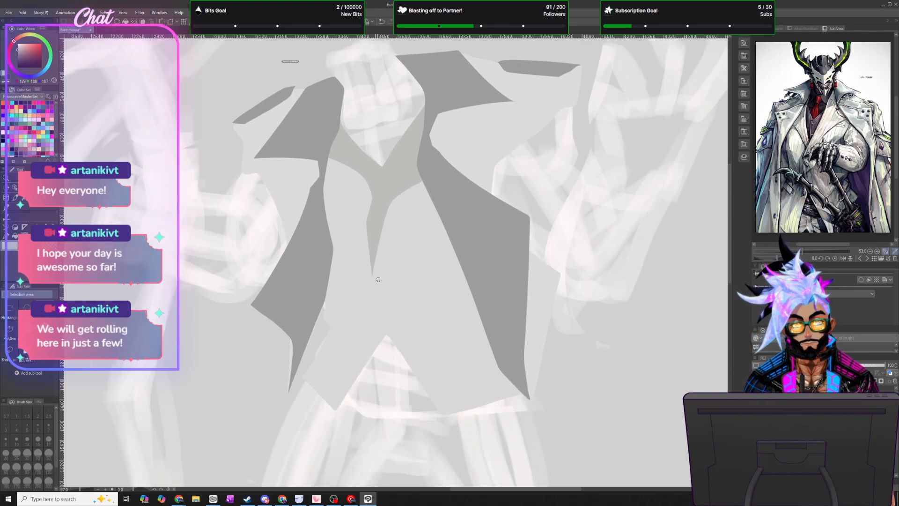
pyautogui.moveTo(378, 285); pyautogui.dragTo(378, 278)
pyautogui.moveTo(384, 315); pyautogui.dragTo(386, 316)
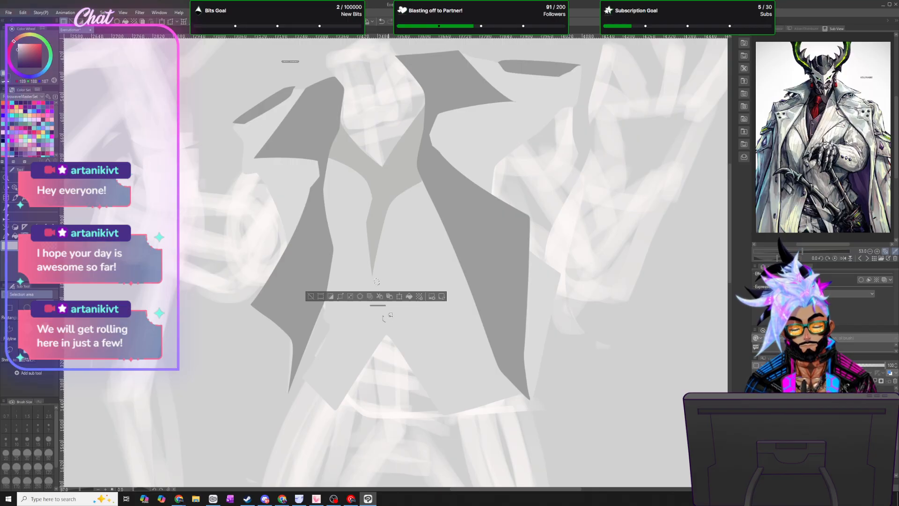
pyautogui.click(107, 13)
pyautogui.click(118, 30)
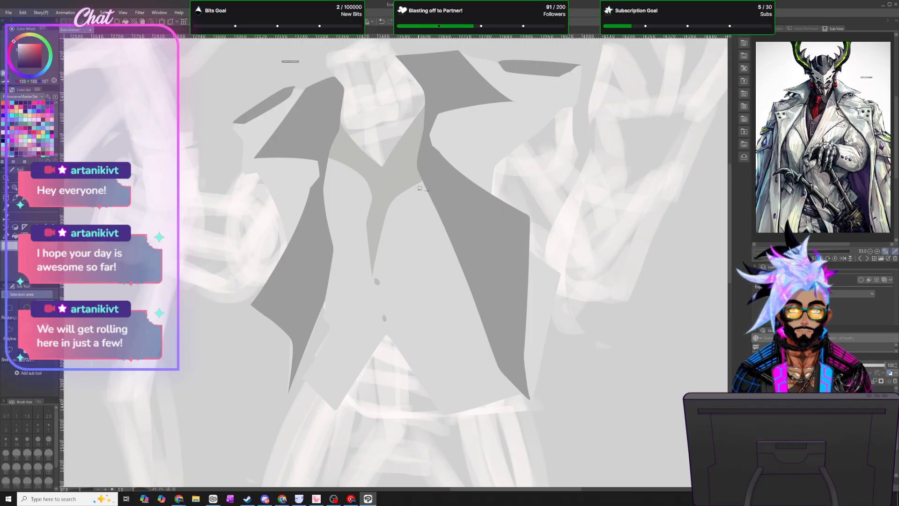
# - Lasso a thin chest pocket strip and two angled lower pocket flaps on the shirt front, fill them gray, and deselect
pyautogui.moveTo(445, 191); pyautogui.dragTo(421, 194)
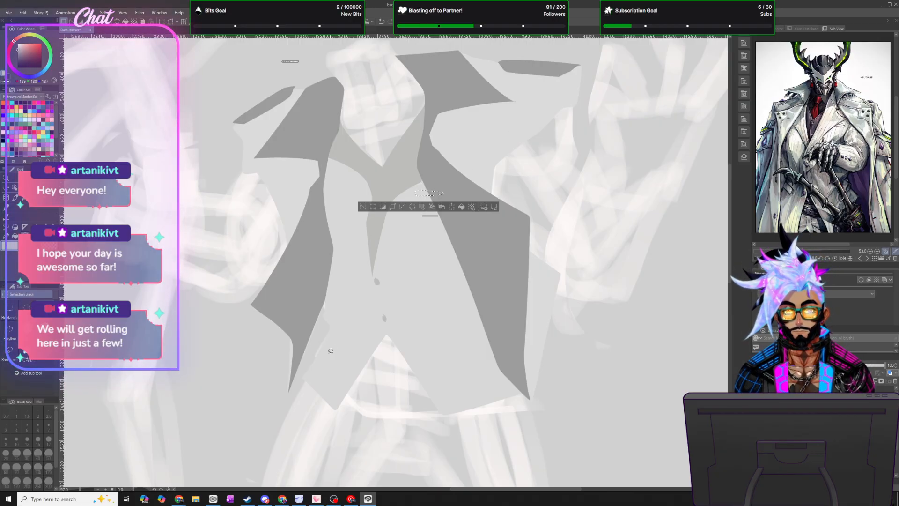
pyautogui.moveTo(332, 362)
pyautogui.mouseDown()
pyautogui.moveTo(335, 352)
pyautogui.moveTo(322, 343)
pyautogui.moveTo(317, 352)
pyautogui.mouseUp()
pyautogui.moveTo(492, 333)
pyautogui.mouseDown()
pyautogui.moveTo(482, 351)
pyautogui.moveTo(507, 347)
pyautogui.mouseUp()
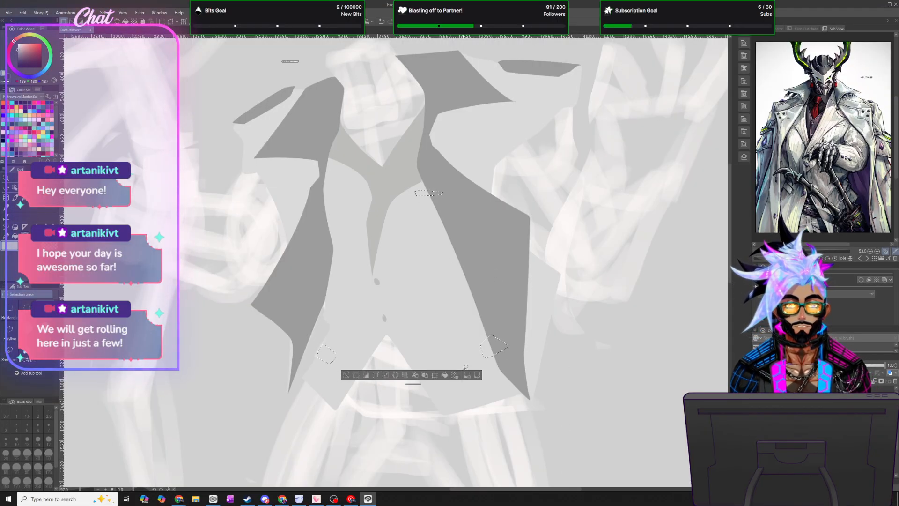
pyautogui.hotkey('alt', 'Delete')
pyautogui.click(104, 12)
pyautogui.click(113, 30)
pyautogui.scroll(-2, 442, 239)
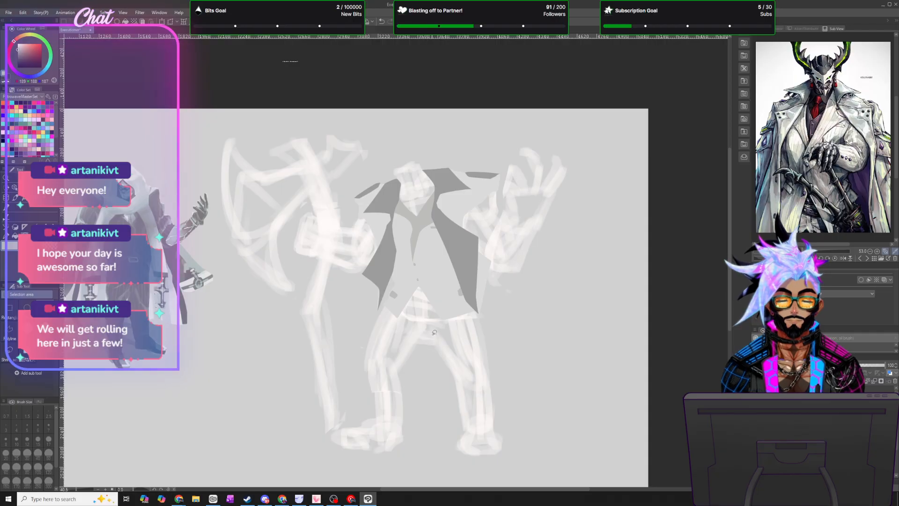
pyautogui.scroll(1, 439, 370)
pyautogui.scroll(-1, 439, 369)
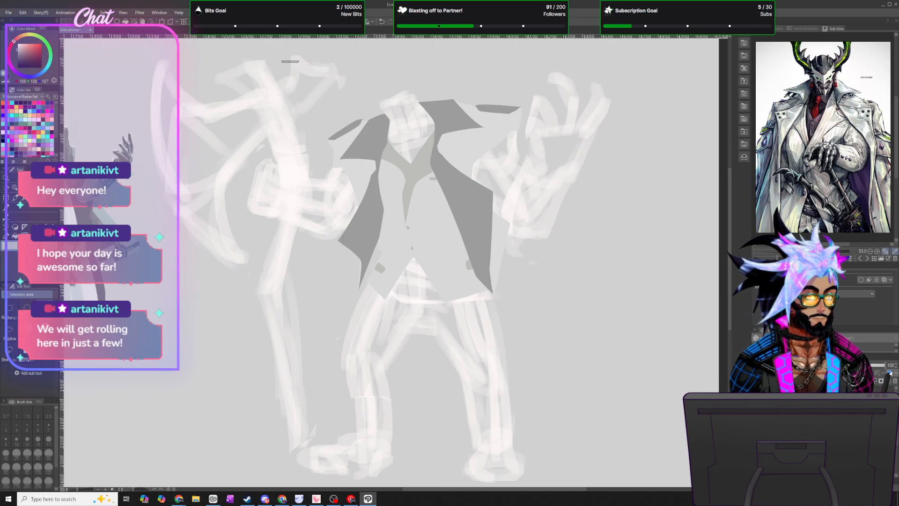
# - Change the reference image to the black suit with trousers and dress shoes
pyautogui.click(874, 258)
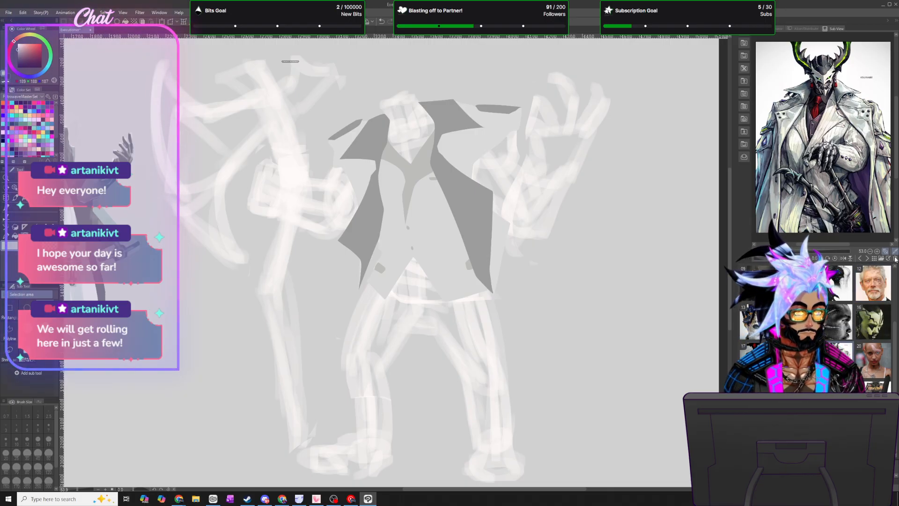
pyautogui.click(880, 316)
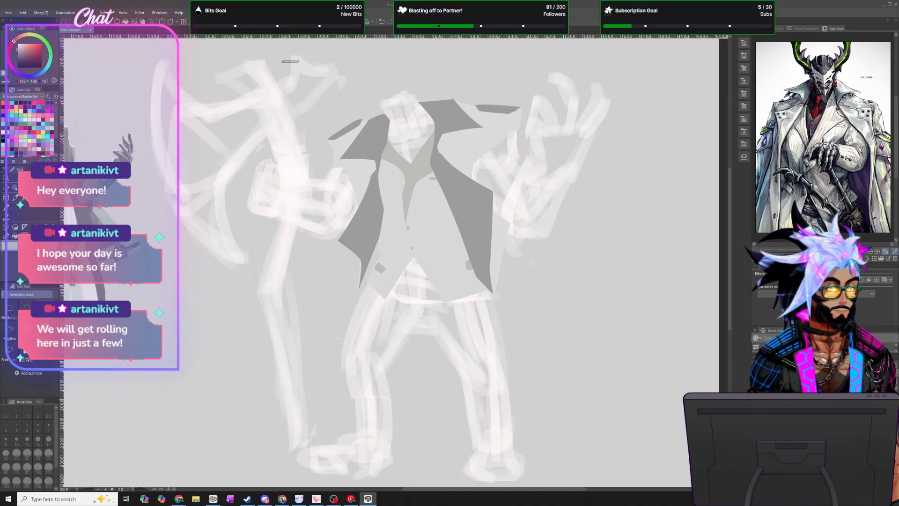
pyautogui.click(866, 257)
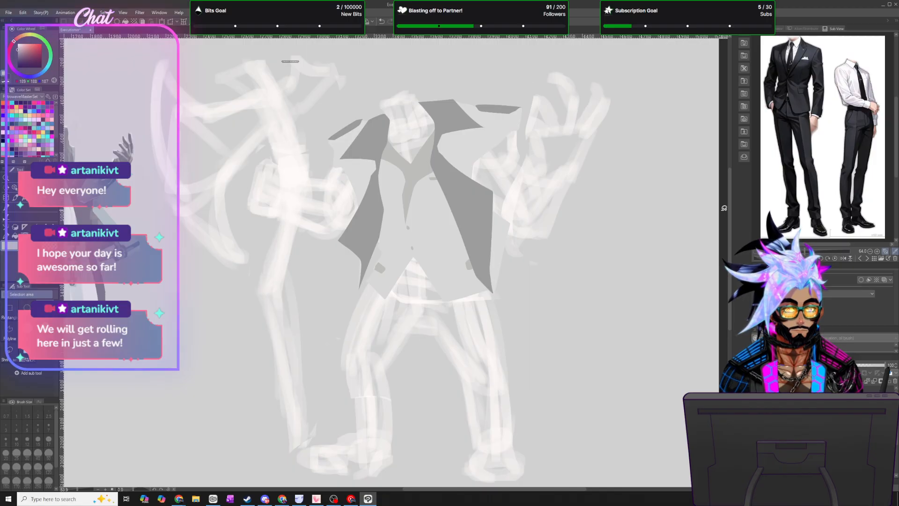
# - Fill a lassoed trouser shape from waist to ankles with the warm gray and place its layer beneath the shirt front
pyautogui.moveTo(730, 191); pyautogui.dragTo(728, 210)
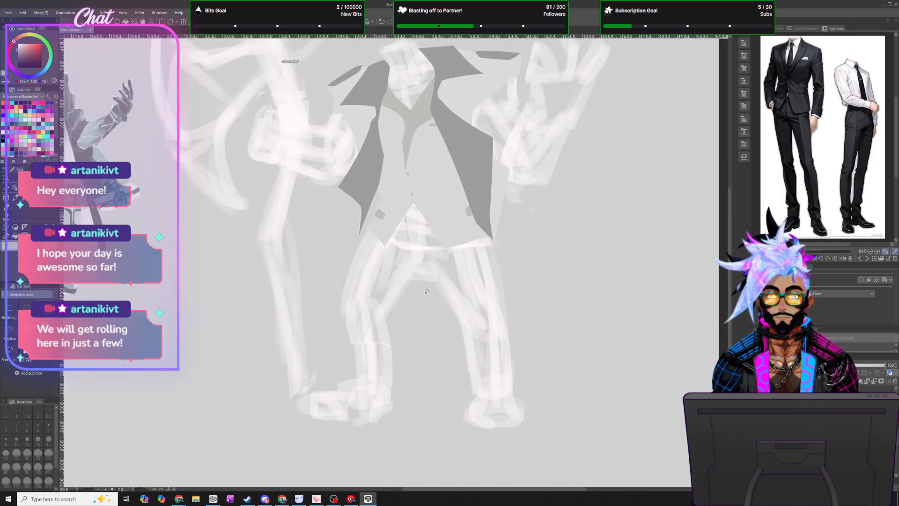
pyautogui.scroll(1, 427, 292)
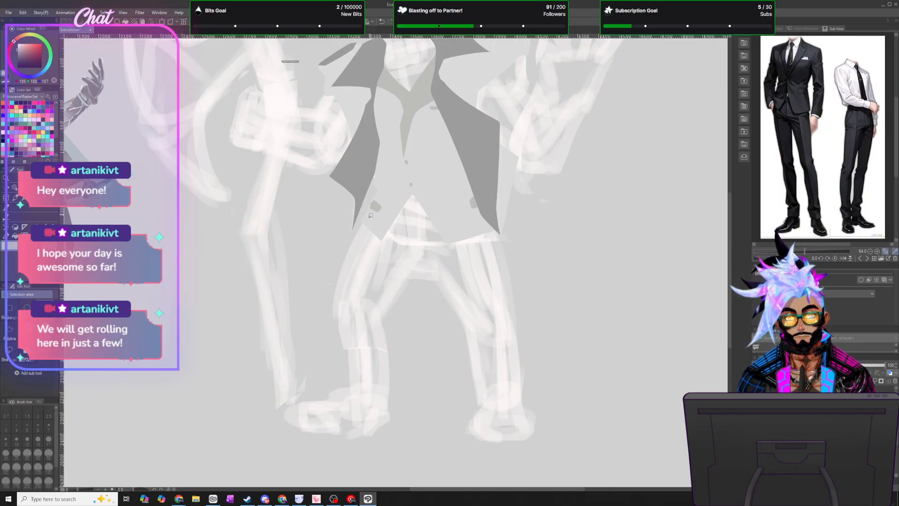
pyautogui.moveTo(373, 202)
pyautogui.mouseDown()
pyautogui.moveTo(330, 298)
pyautogui.moveTo(339, 379)
pyautogui.moveTo(363, 398)
pyautogui.moveTo(396, 398)
pyautogui.moveTo(383, 312)
pyautogui.moveTo(426, 262)
pyautogui.moveTo(466, 324)
pyautogui.moveTo(485, 379)
pyautogui.moveTo(482, 410)
pyautogui.moveTo(531, 403)
pyautogui.moveTo(489, 190)
pyautogui.moveTo(381, 190)
pyautogui.mouseUp()
pyautogui.click(461, 424)
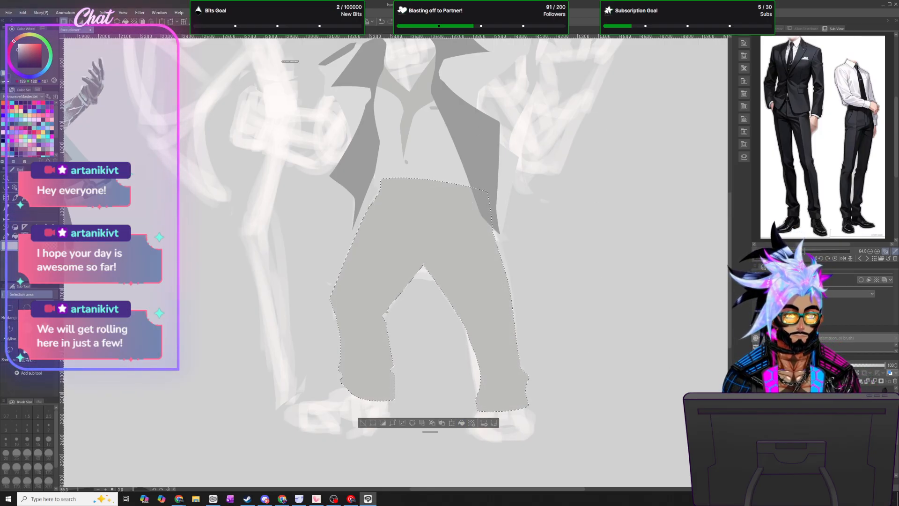
pyautogui.hotkey('ctrl', 'z')
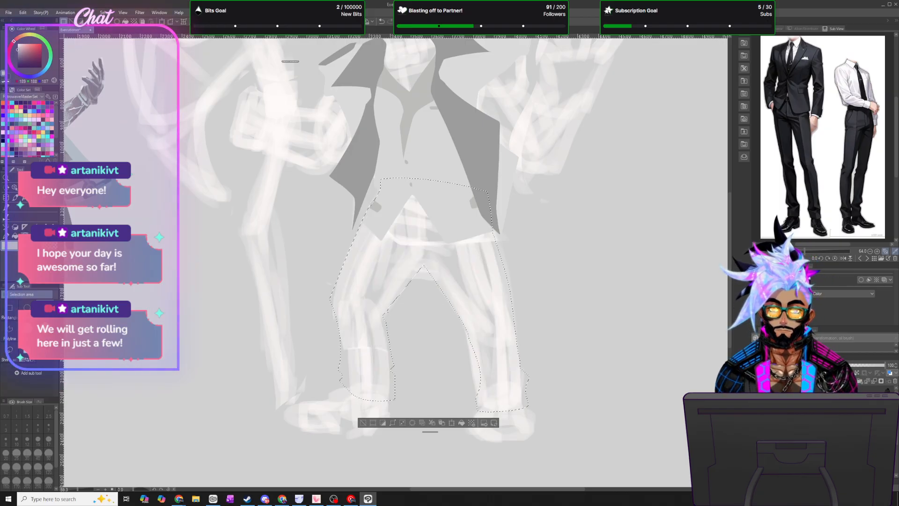
pyautogui.hotkey('ctrl', 'y')
pyautogui.moveTo(796, 412); pyautogui.dragTo(796, 436)
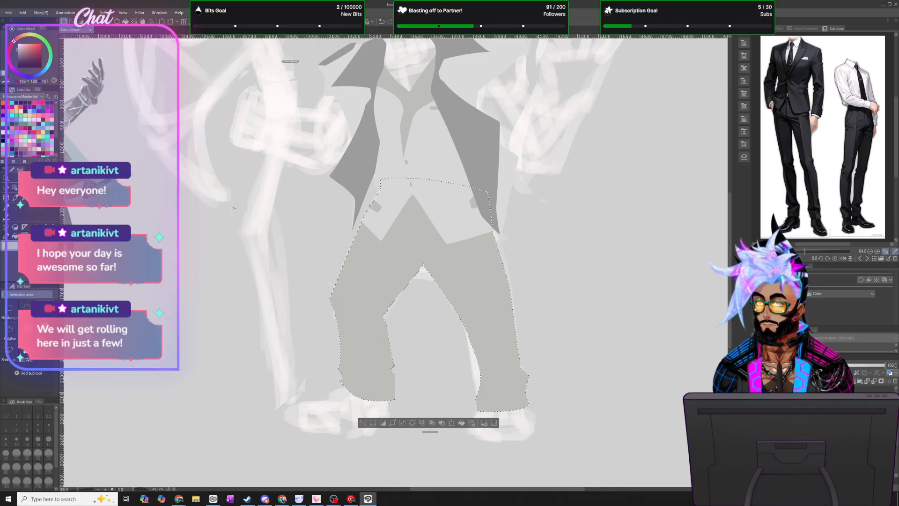
# - Recolor the trousers to light gray (211, 211, 211) using Convert to drawing color, and deselect
pyautogui.click(17, 48)
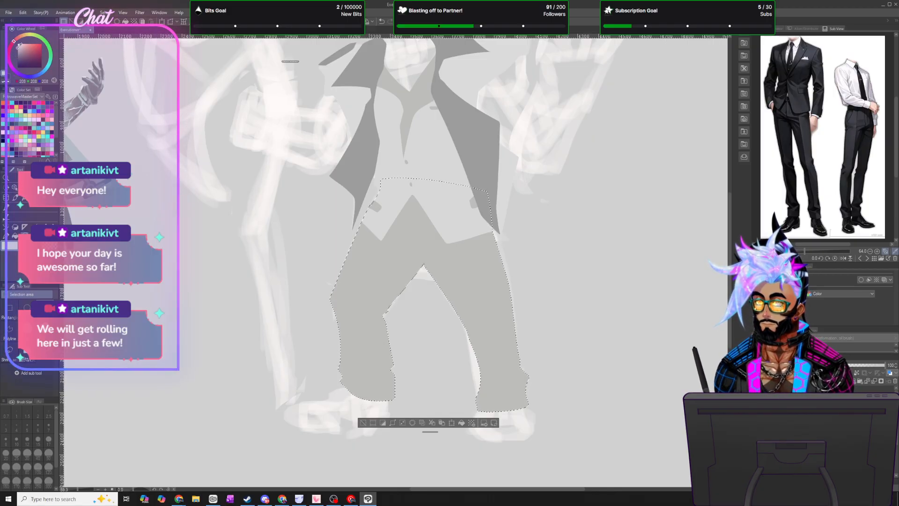
pyautogui.click(22, 13)
pyautogui.click(62, 153)
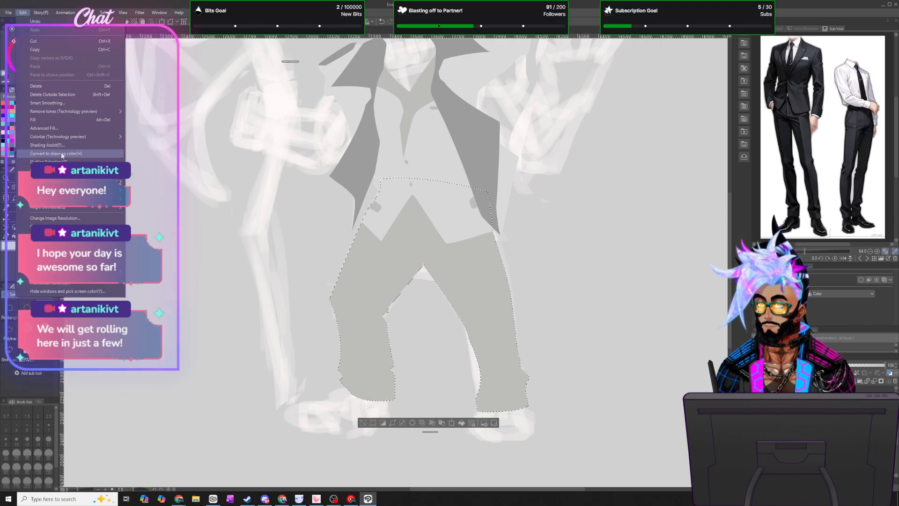
pyautogui.scroll(-2, 450, 277)
pyautogui.scroll(-1, 450, 278)
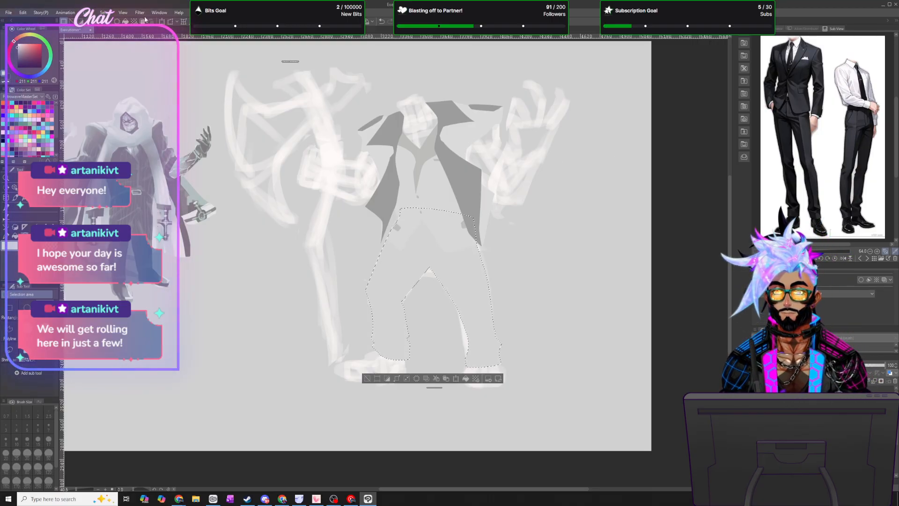
pyautogui.click(105, 12)
pyautogui.click(119, 29)
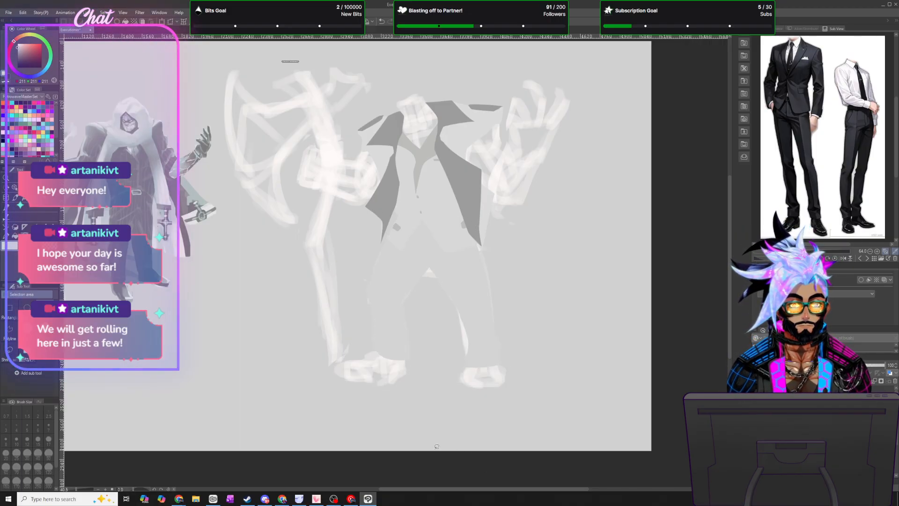
# - Enlarge the reference around its dress shoes, choose a medium gray, fill a lassoed heel block beneath the axe-side trouser cuff, and deselect
pyautogui.scroll(3, 408, 397)
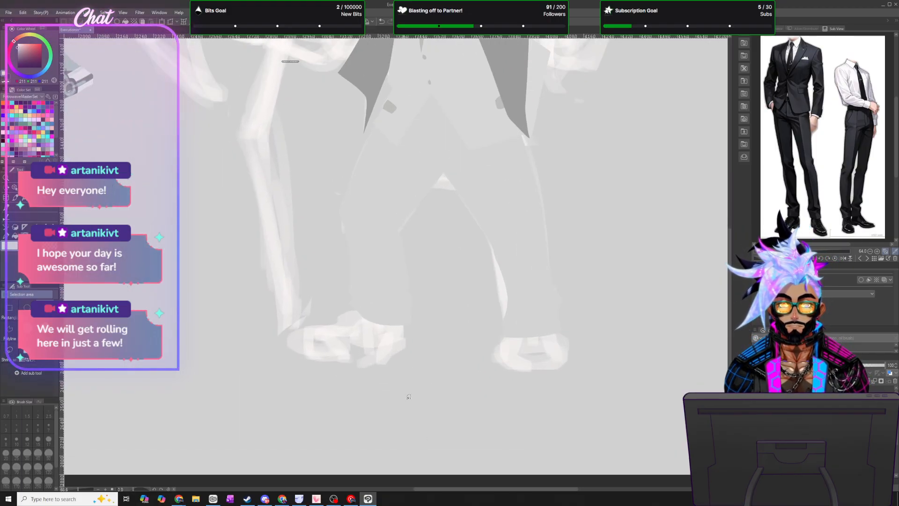
pyautogui.click(877, 252)
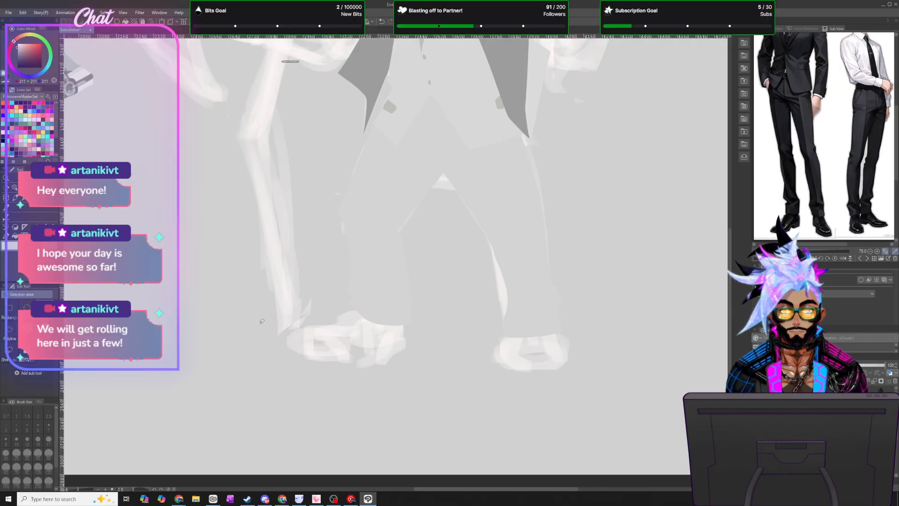
pyautogui.click(17, 51)
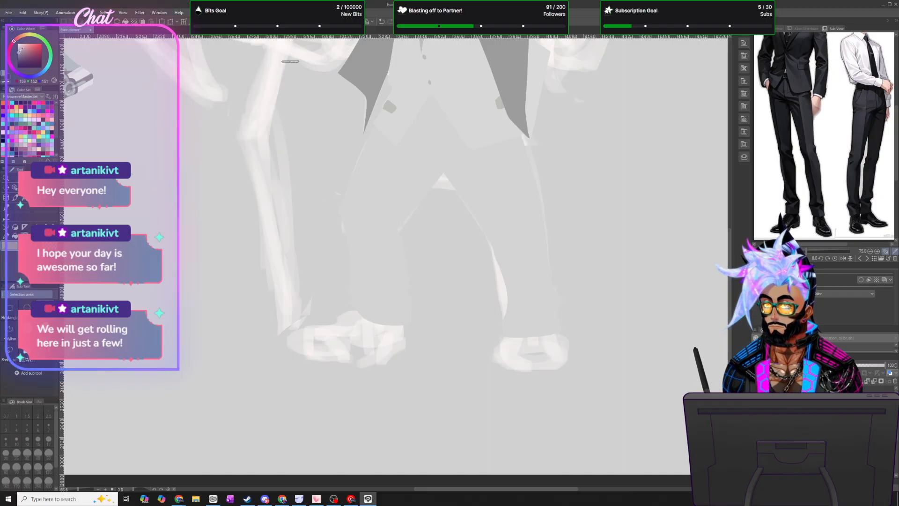
pyautogui.scroll(2, 780, 219)
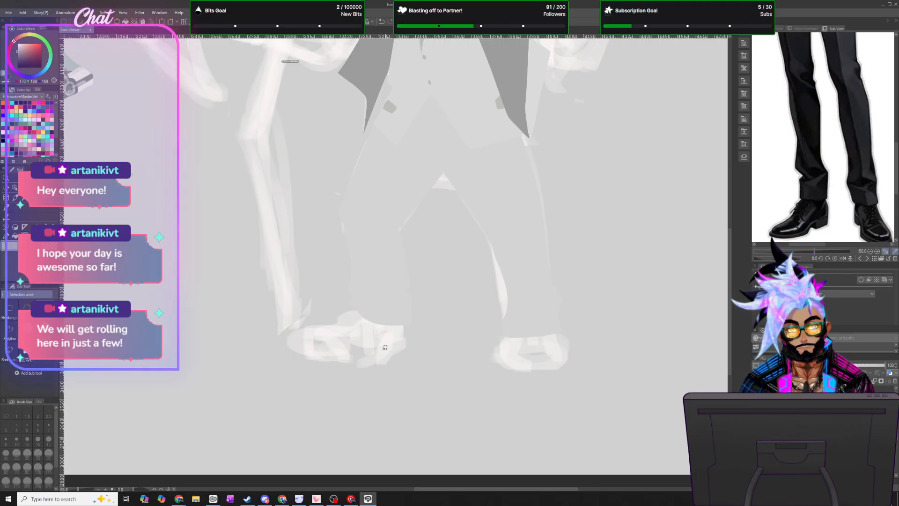
pyautogui.moveTo(368, 343)
pyautogui.mouseDown()
pyautogui.moveTo(381, 368)
pyautogui.moveTo(409, 365)
pyautogui.moveTo(394, 312)
pyautogui.moveTo(385, 315)
pyautogui.mouseUp()
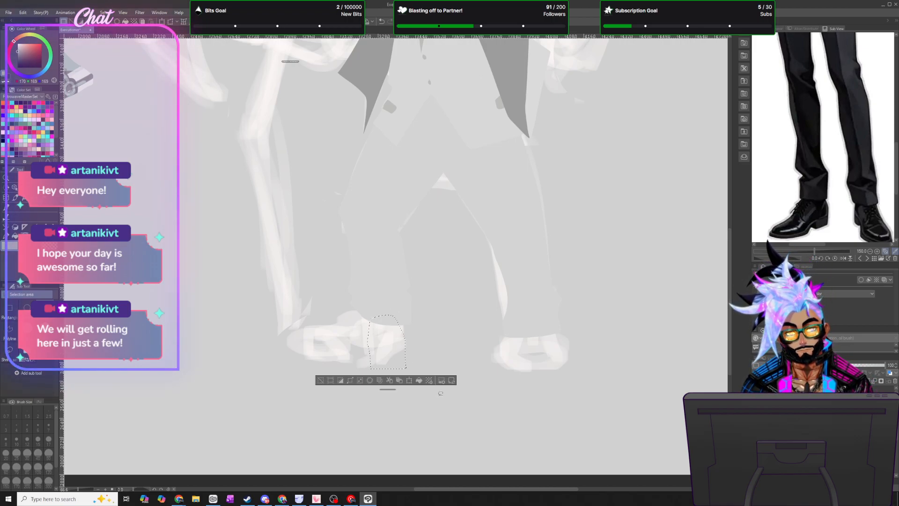
pyautogui.click(419, 379)
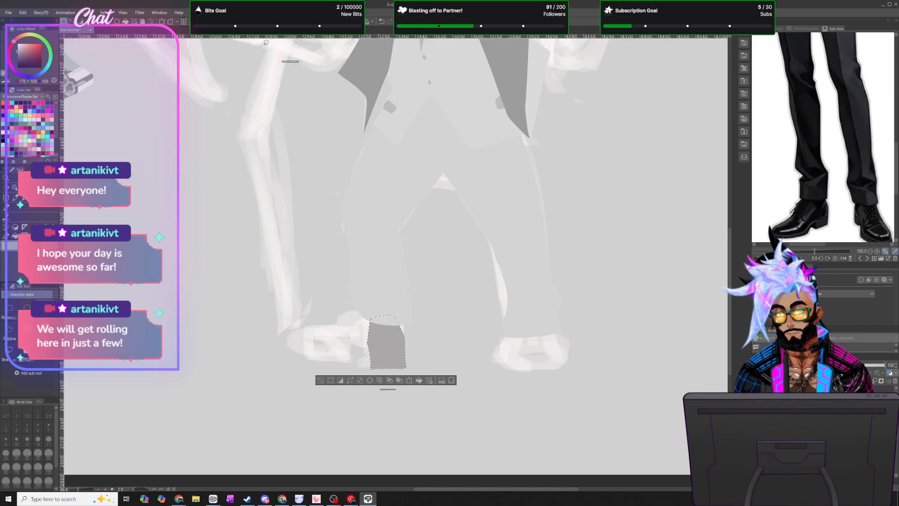
pyautogui.click(104, 13)
pyautogui.click(111, 31)
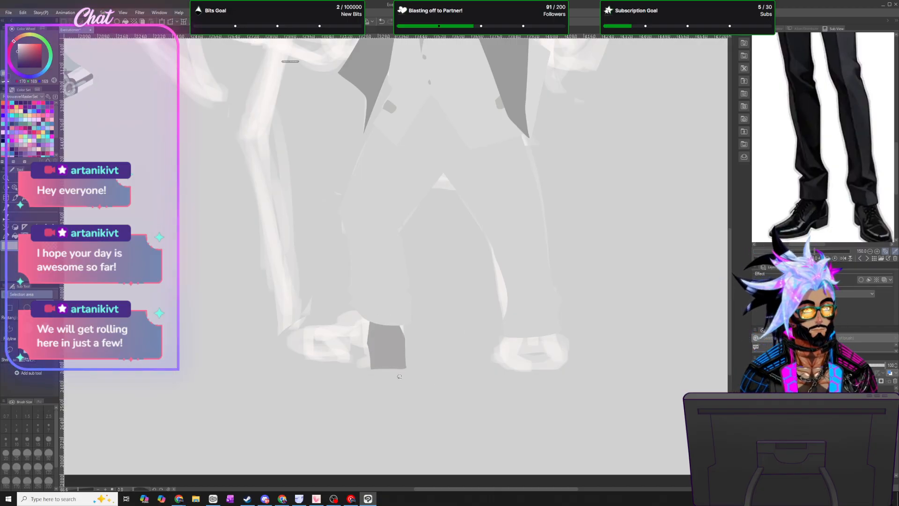
# - Lasso the front of the axe-side shoe with a pointed toe, arched sole and raised instep, and fill it with the medium gray
pyautogui.moveTo(386, 344)
pyautogui.mouseDown()
pyautogui.moveTo(341, 372)
pyautogui.moveTo(277, 368)
pyautogui.moveTo(286, 353)
pyautogui.moveTo(316, 347)
pyautogui.moveTo(376, 301)
pyautogui.mouseUp()
pyautogui.moveTo(284, 352); pyautogui.dragTo(339, 332)
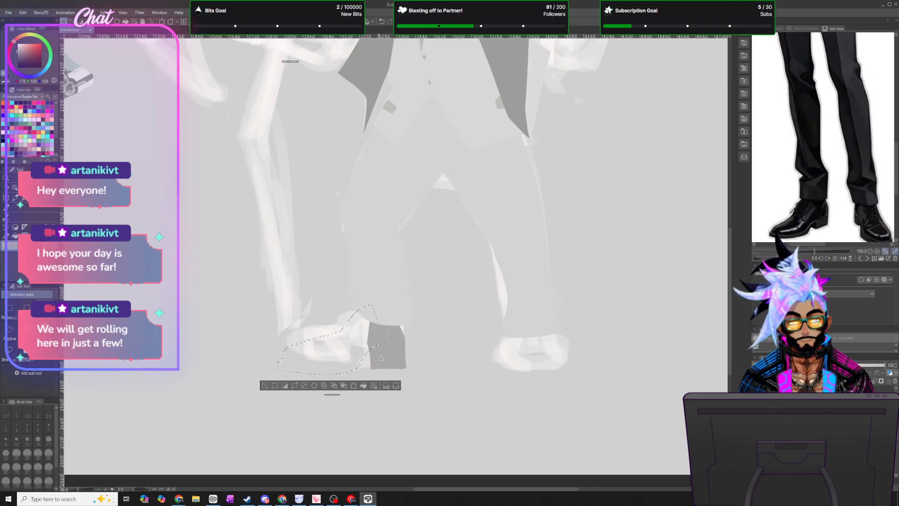
pyautogui.moveTo(383, 345); pyautogui.dragTo(365, 358)
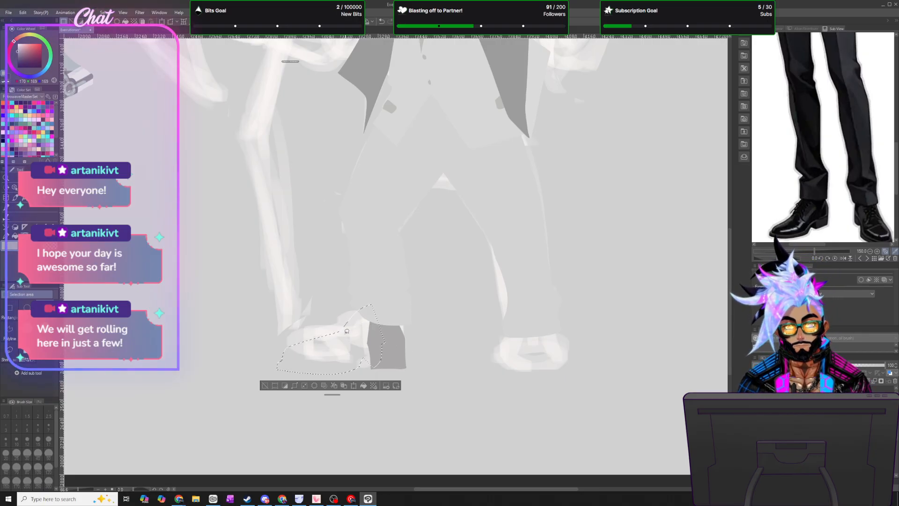
pyautogui.moveTo(332, 339)
pyautogui.mouseDown()
pyautogui.moveTo(354, 307)
pyautogui.moveTo(384, 303)
pyautogui.mouseUp()
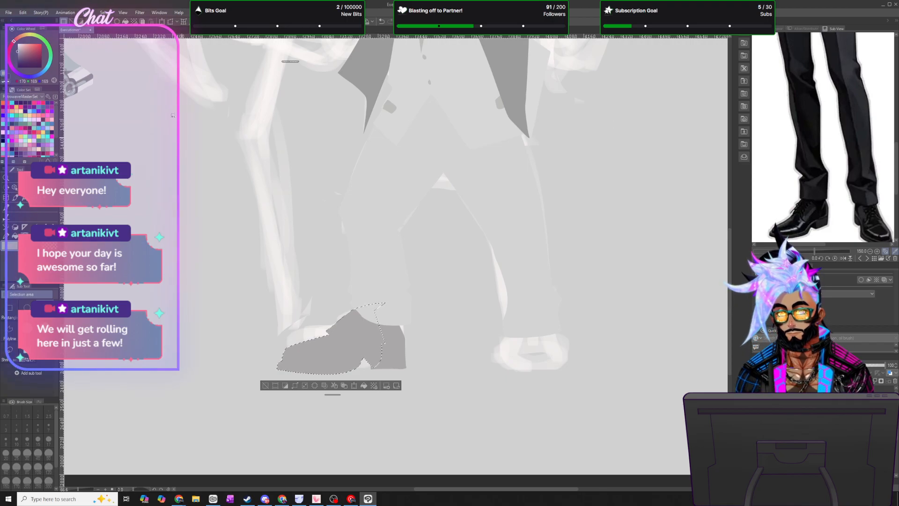
# - Refine the axe-side shoe's toe by erasing a lassoed sliver beneath it, blunting the pointed tip with another lasso, and deselecting
pyautogui.click(104, 13)
pyautogui.click(119, 29)
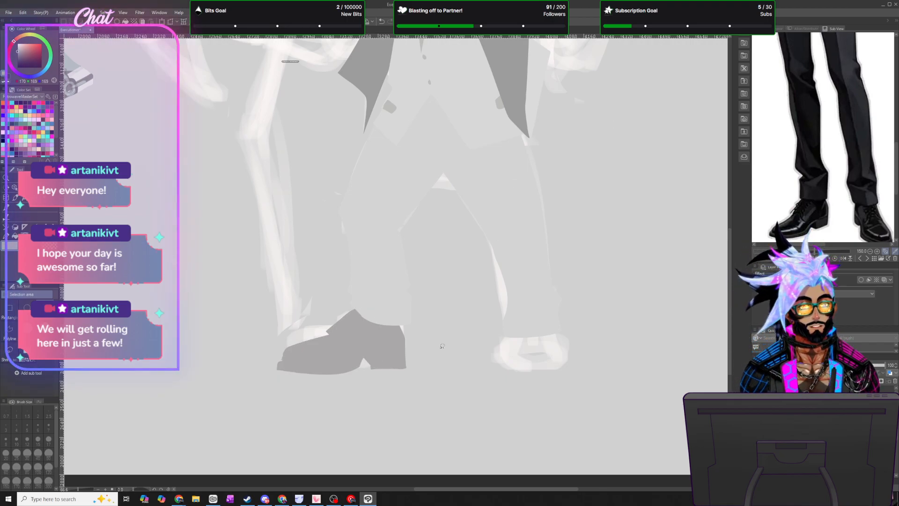
pyautogui.moveTo(275, 360); pyautogui.dragTo(301, 370)
pyautogui.moveTo(357, 372)
pyautogui.mouseDown()
pyautogui.moveTo(303, 382)
pyautogui.moveTo(224, 332)
pyautogui.mouseUp()
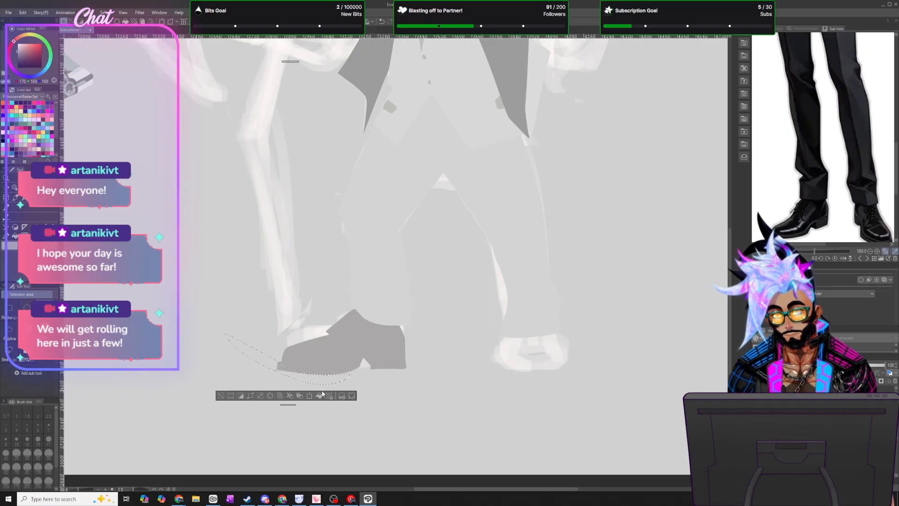
pyautogui.click(103, 13)
pyautogui.click(119, 30)
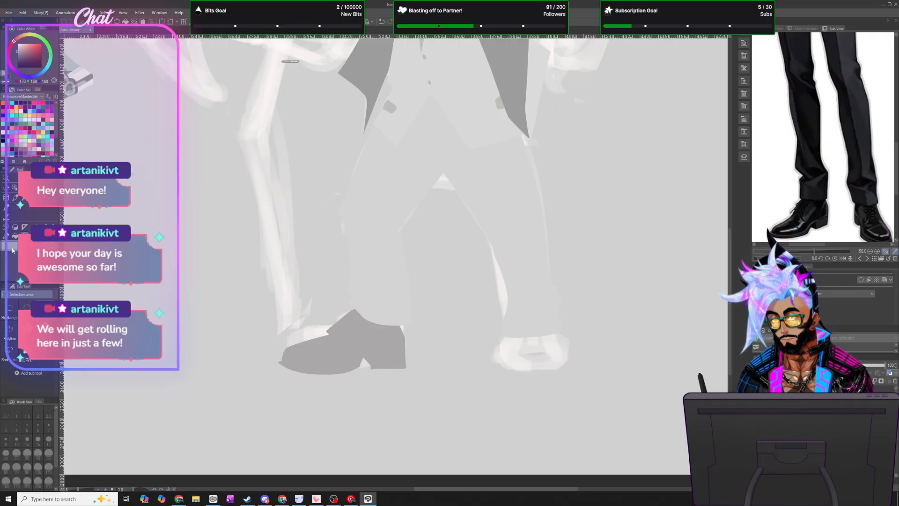
pyautogui.moveTo(284, 356); pyautogui.dragTo(281, 361)
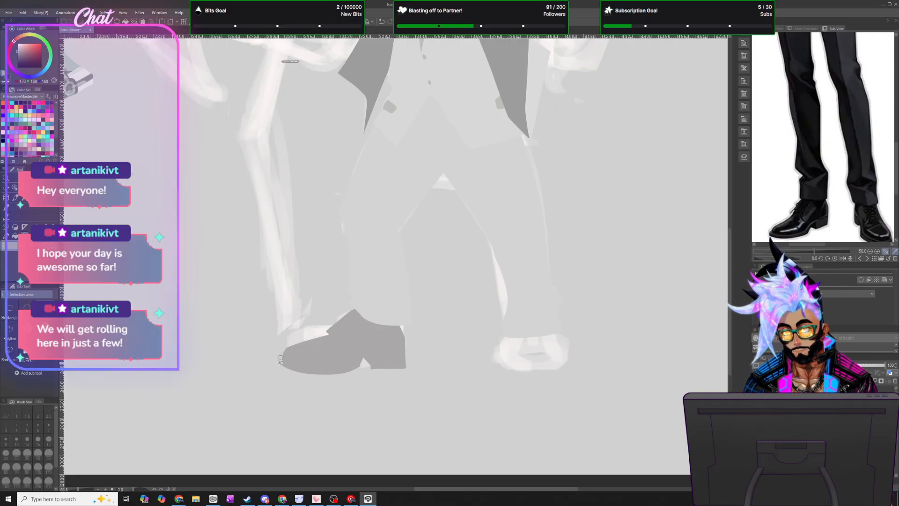
pyautogui.click(313, 377)
pyautogui.click(103, 12)
pyautogui.click(119, 29)
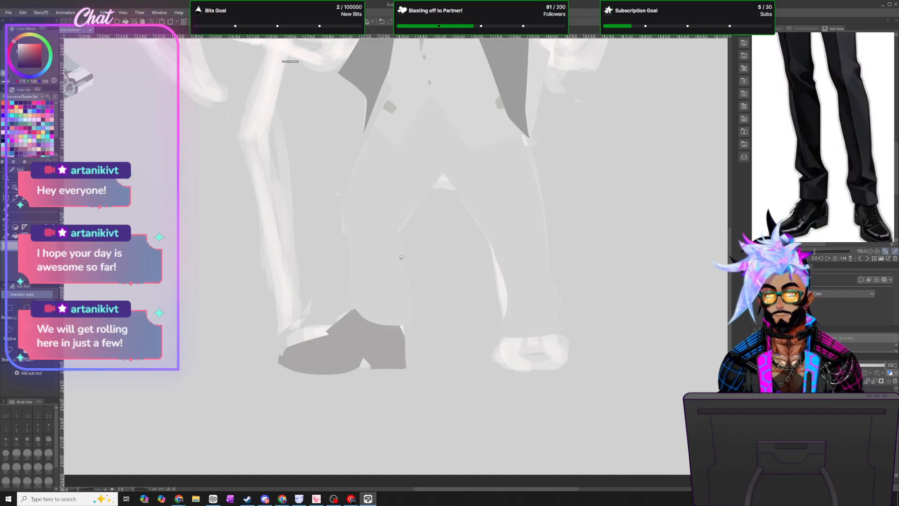
# - Lasso a wedge along the underside of the axe-side shoe's heel, erase it to slant the bottom edge, and deselect
pyautogui.scroll(-5, 399, 270)
pyautogui.scroll(4, 398, 295)
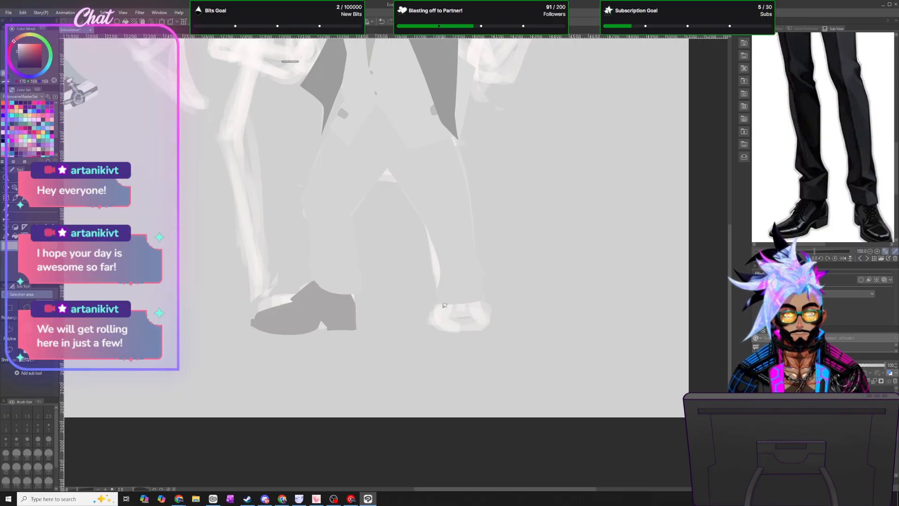
pyautogui.moveTo(440, 305)
pyautogui.mouseDown()
pyautogui.moveTo(443, 333)
pyautogui.moveTo(457, 346)
pyautogui.moveTo(467, 338)
pyautogui.moveTo(450, 294)
pyautogui.mouseUp()
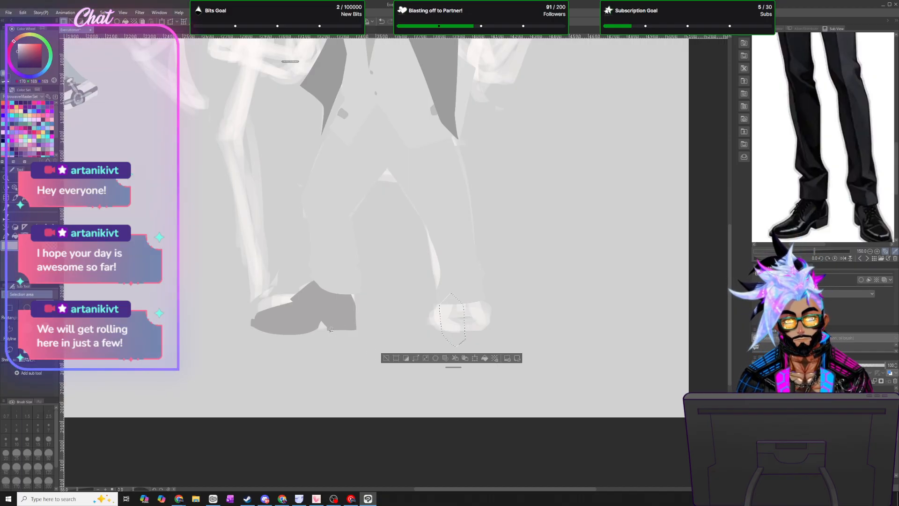
pyautogui.moveTo(328, 332)
pyautogui.mouseDown()
pyautogui.moveTo(360, 316)
pyautogui.moveTo(317, 355)
pyautogui.mouseUp()
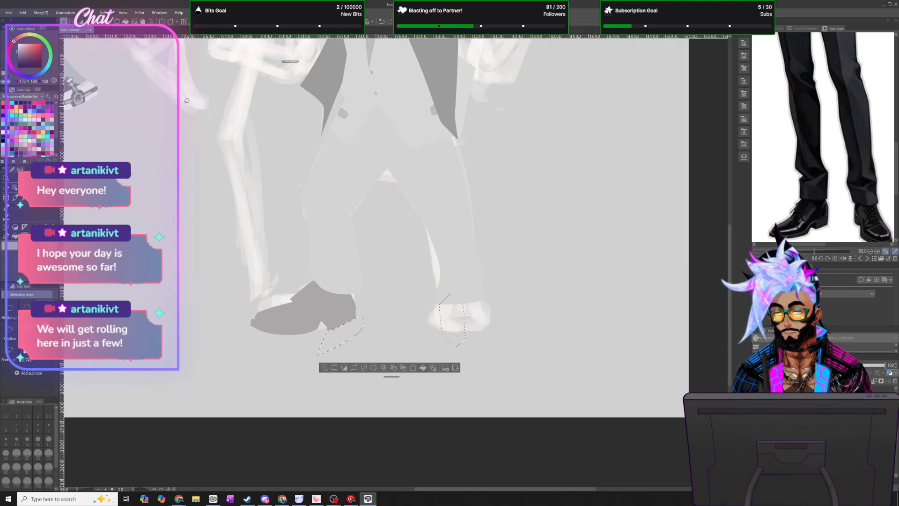
pyautogui.click(104, 13)
pyautogui.click(118, 29)
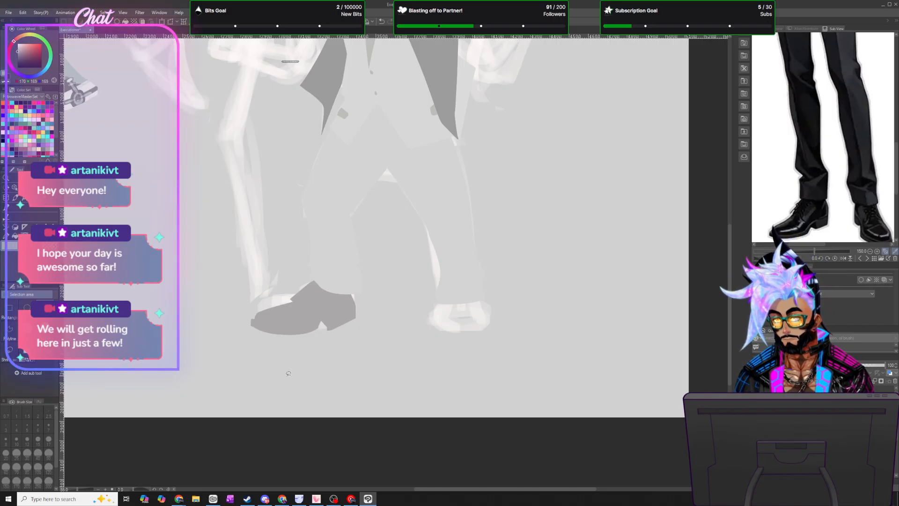
# - Thicken the axe-side shoe's sole with a lassoed medium-gray fill, square off the back of the shoe the same way, and deselect
pyautogui.moveTo(252, 323)
pyautogui.mouseDown()
pyautogui.moveTo(256, 333)
pyautogui.moveTo(286, 340)
pyautogui.moveTo(329, 328)
pyautogui.moveTo(330, 317)
pyautogui.moveTo(294, 305)
pyautogui.mouseUp()
pyautogui.click(322, 352)
pyautogui.hotkey('ctrl', 'd')
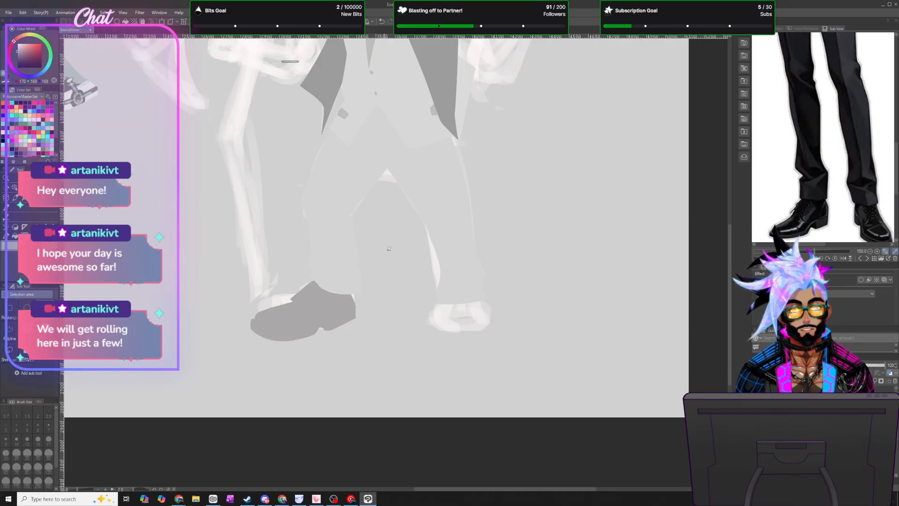
pyautogui.moveTo(356, 312)
pyautogui.mouseDown()
pyautogui.moveTo(354, 286)
pyautogui.moveTo(335, 288)
pyautogui.mouseUp()
pyautogui.click(377, 329)
pyautogui.click(105, 12)
pyautogui.click(124, 31)
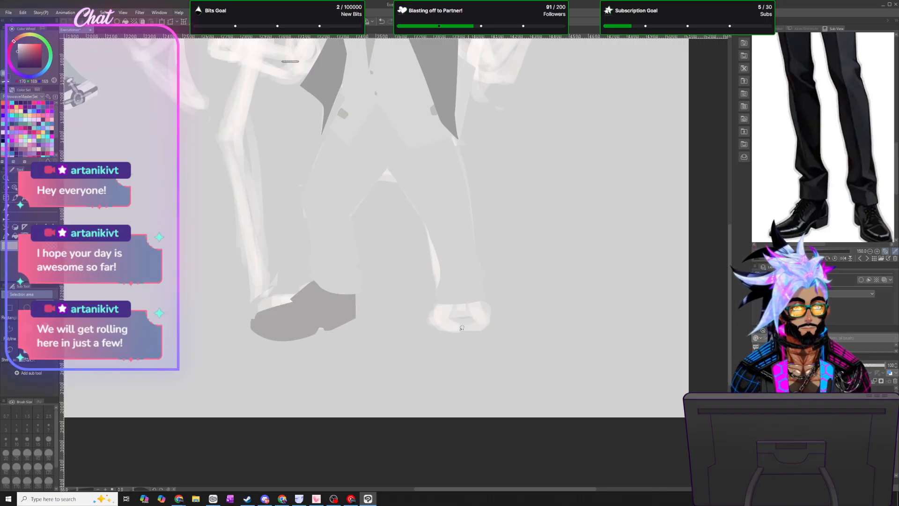
# - Lasso the other shoe beneath its trouser cuff with the toe angled outward, using the reference shoes, fill it medium gray, and deselect
pyautogui.moveTo(438, 301)
pyautogui.mouseDown()
pyautogui.moveTo(439, 327)
pyautogui.moveTo(454, 339)
pyautogui.moveTo(457, 292)
pyautogui.mouseUp()
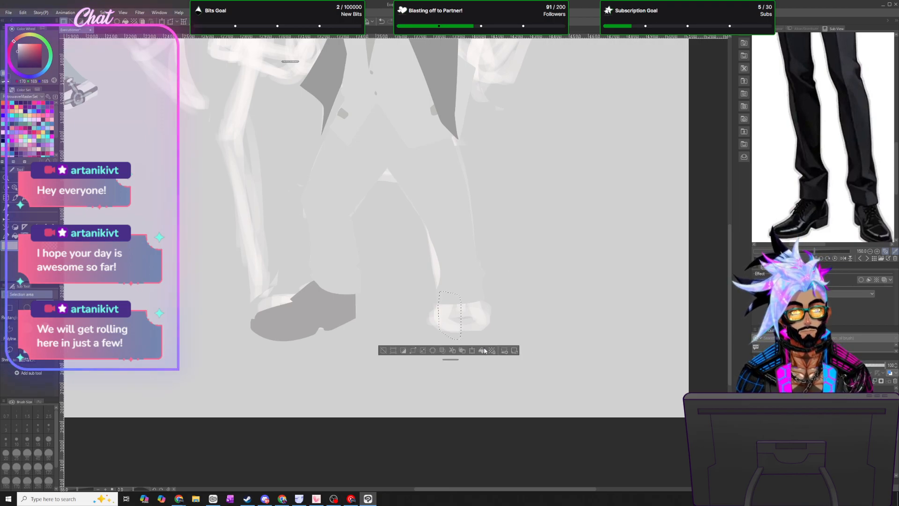
pyautogui.moveTo(456, 360); pyautogui.dragTo(371, 390)
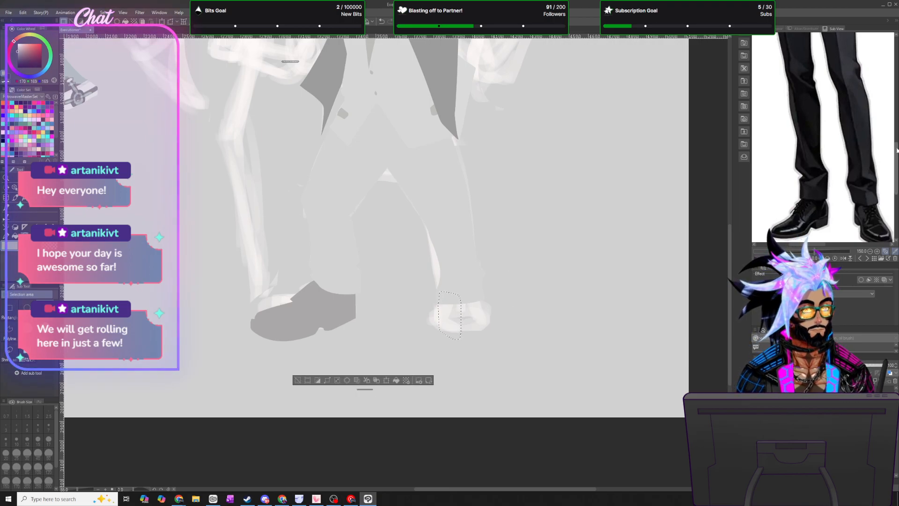
pyautogui.scroll(-2, 895, 177)
pyautogui.moveTo(896, 177); pyautogui.dragTo(896, 172)
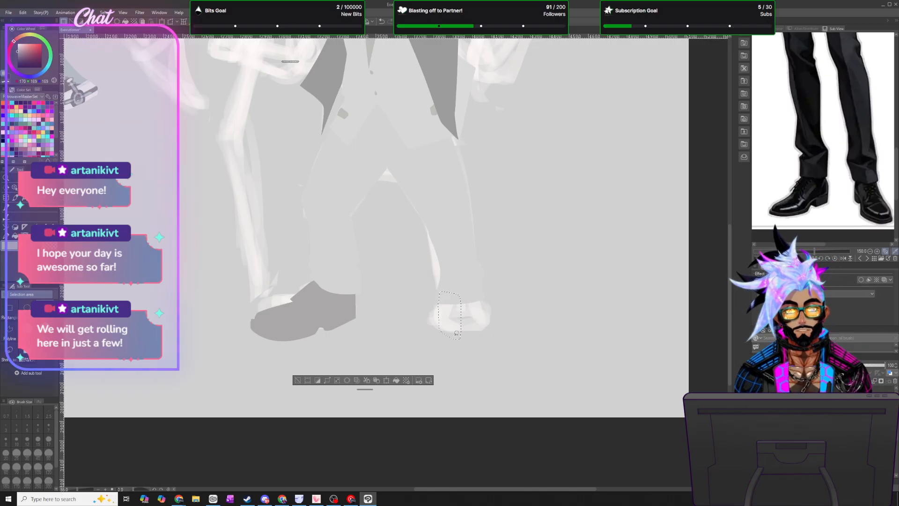
pyautogui.moveTo(449, 325)
pyautogui.mouseDown()
pyautogui.moveTo(450, 354)
pyautogui.moveTo(470, 364)
pyautogui.moveTo(505, 359)
pyautogui.moveTo(480, 282)
pyautogui.moveTo(458, 276)
pyautogui.mouseUp()
pyautogui.click(396, 380)
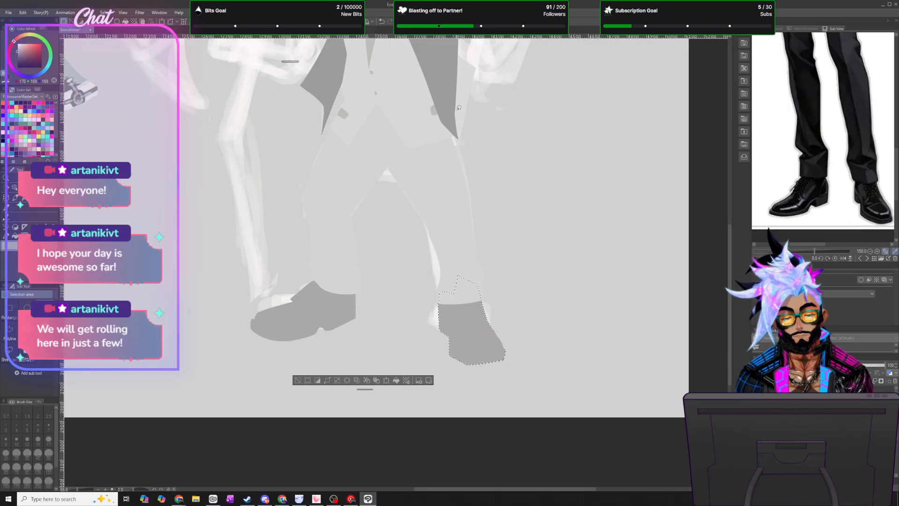
pyautogui.hotkey('ctrl', 'd')
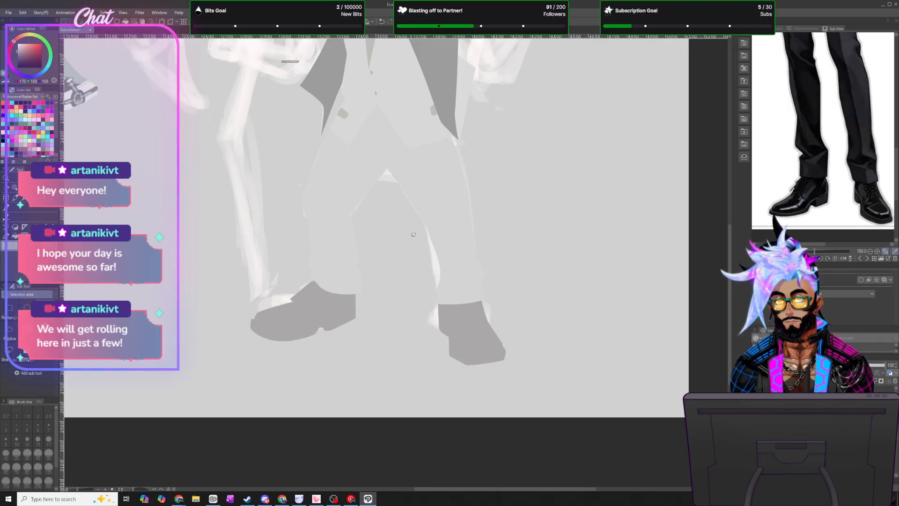
# - Check the whole figure's silhouette with the canvas flipped vertically and back, and mirror the view horizontally
pyautogui.scroll(-8, 414, 234)
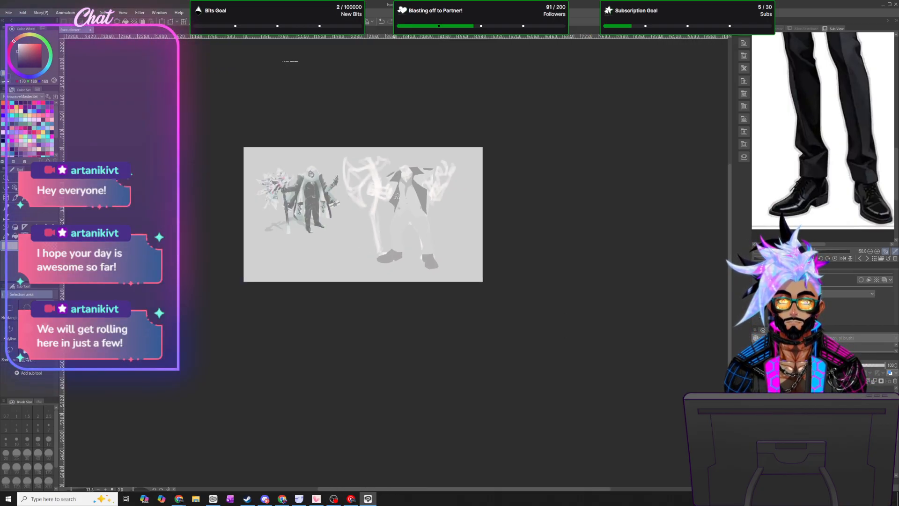
pyautogui.scroll(4, 408, 206)
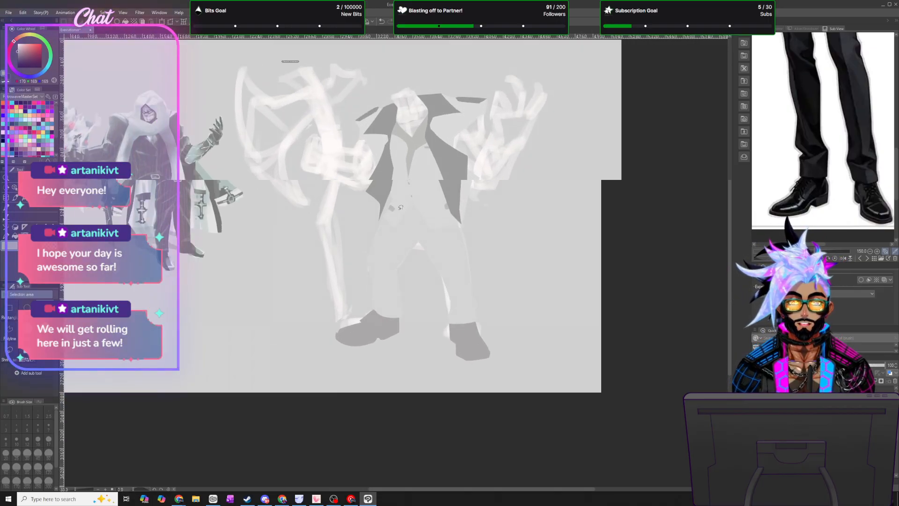
pyautogui.scroll(2, 404, 201)
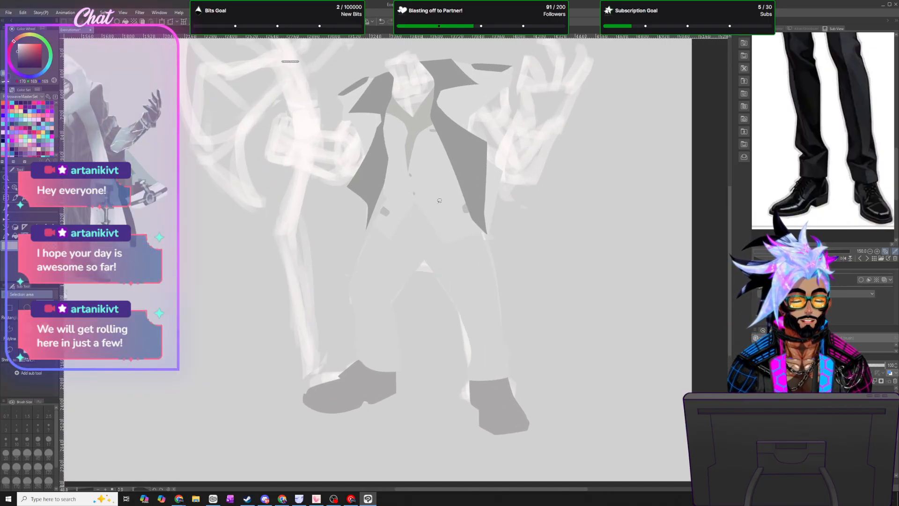
pyautogui.scroll(-2, 465, 198)
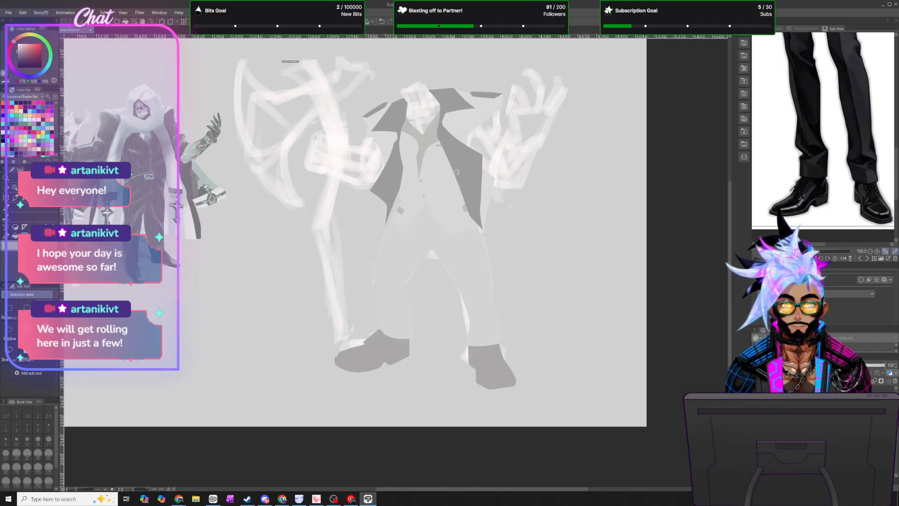
pyautogui.press('v')
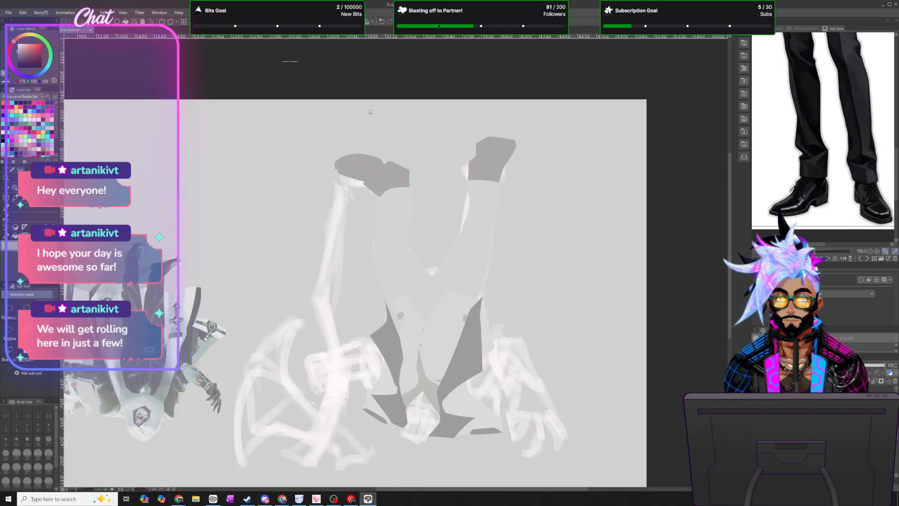
pyautogui.press('v')
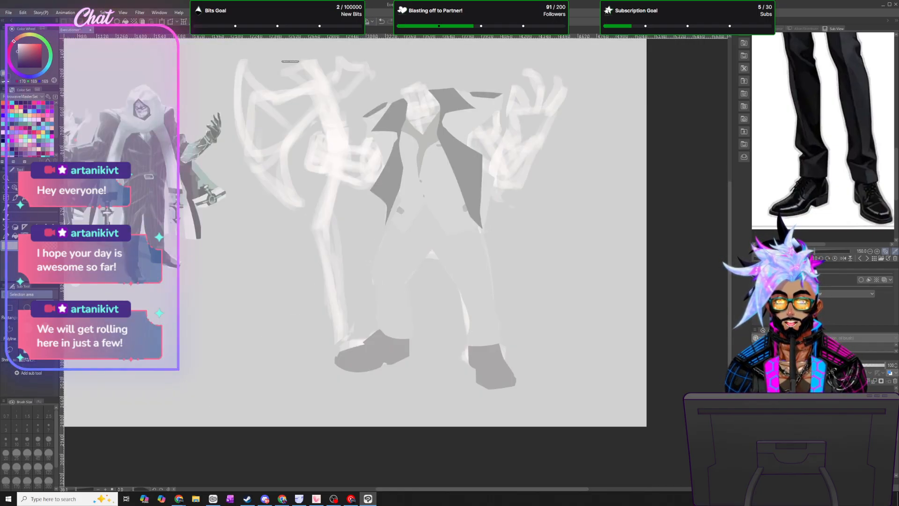
pyautogui.press('h')
pyautogui.scroll(2, 380, 219)
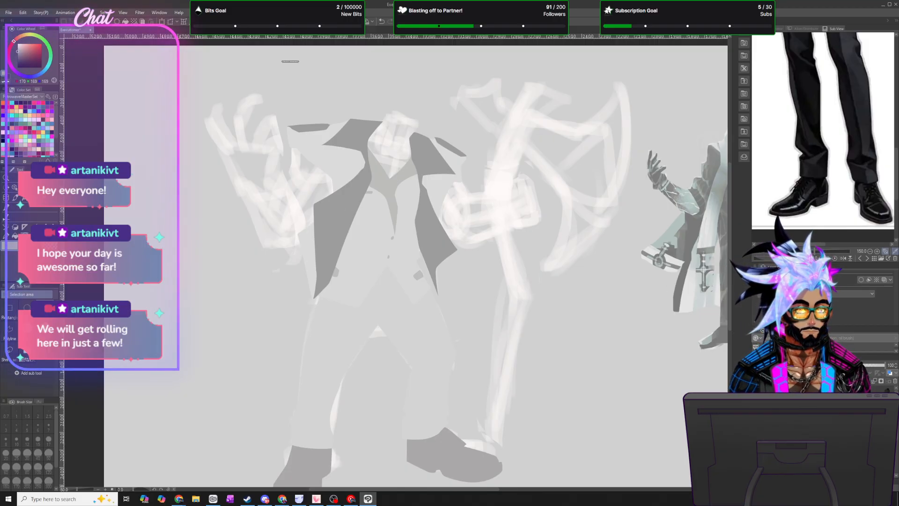
# - Switch the reference image to the full-length figure wearing a long open coat over a dark suit
pyautogui.click(824, 435)
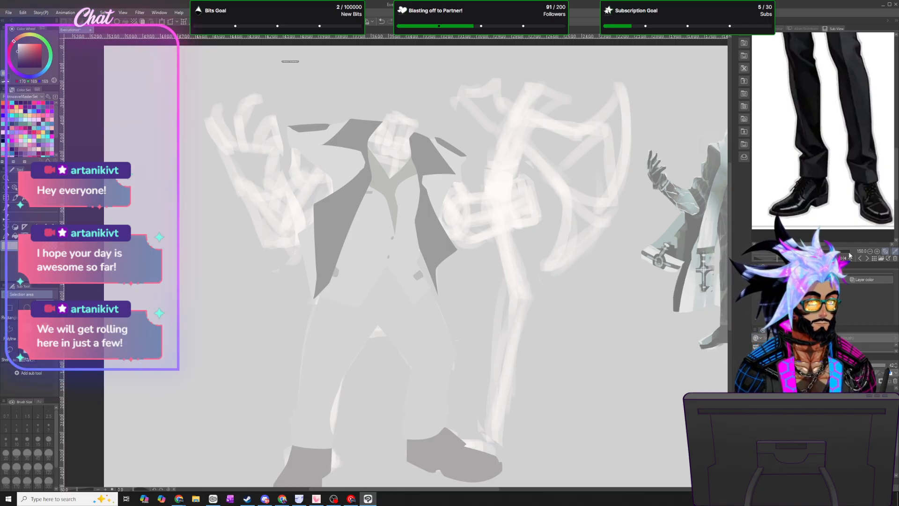
pyautogui.click(874, 259)
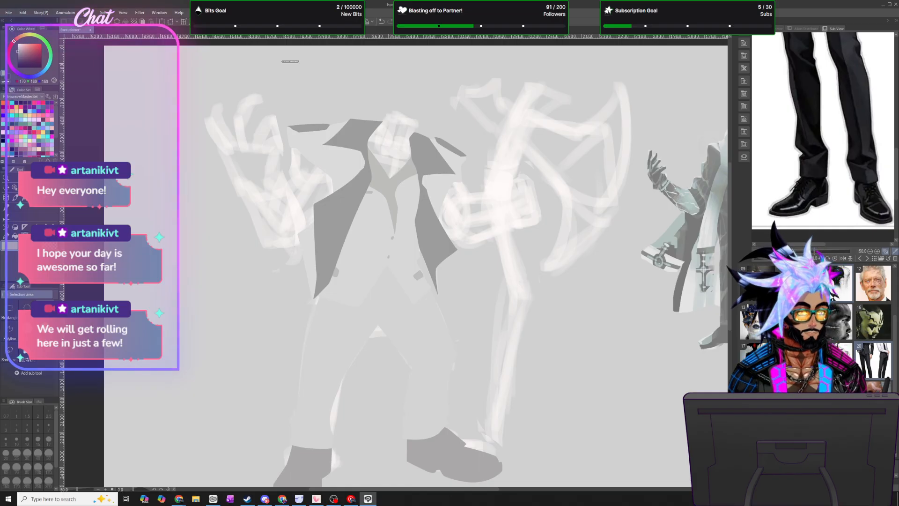
pyautogui.scroll(-1, 818, 323)
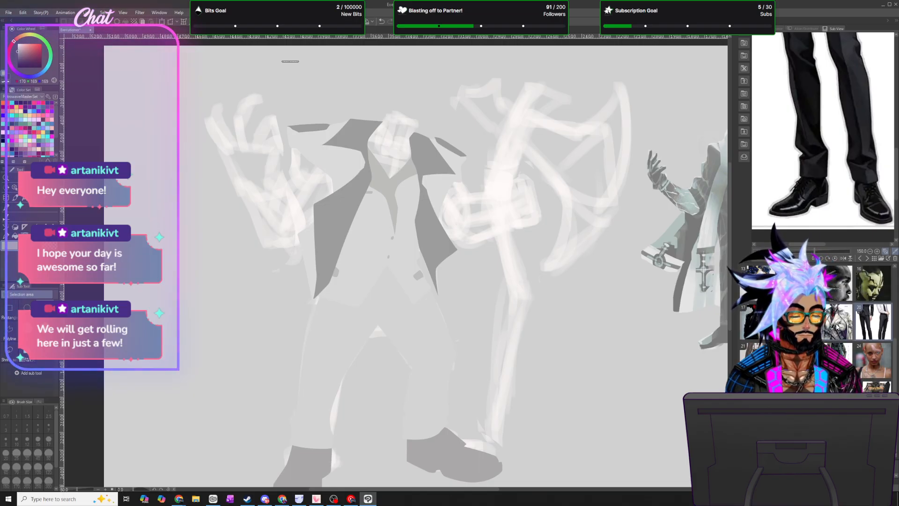
pyautogui.click(839, 356)
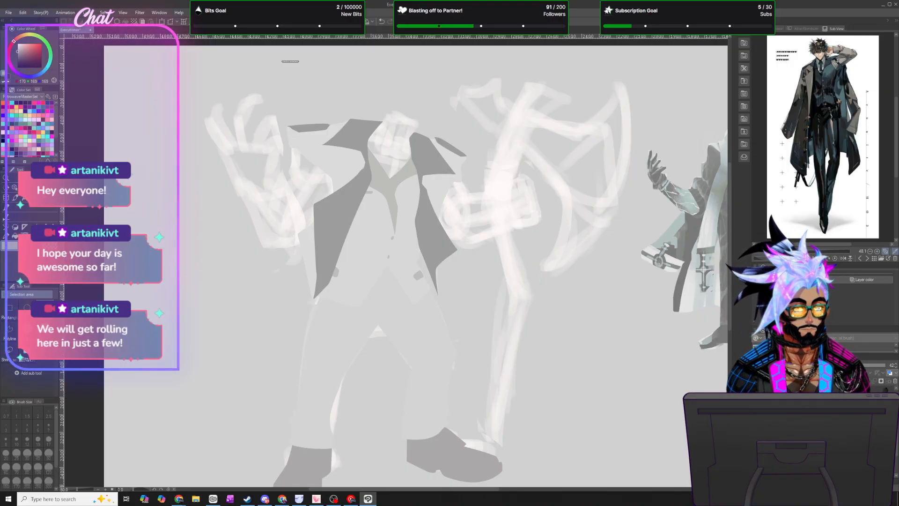
# - Choose a light gray, lasso a long coat panel from the raised-hand shoulder outward to thigh height, and fill it on a layer behind the lapel
pyautogui.press('i')
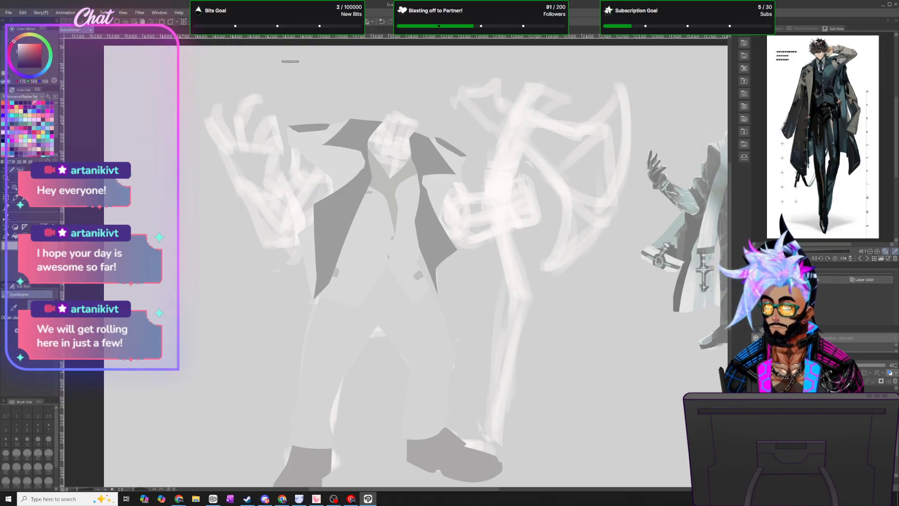
pyautogui.moveTo(17, 51); pyautogui.dragTo(18, 50)
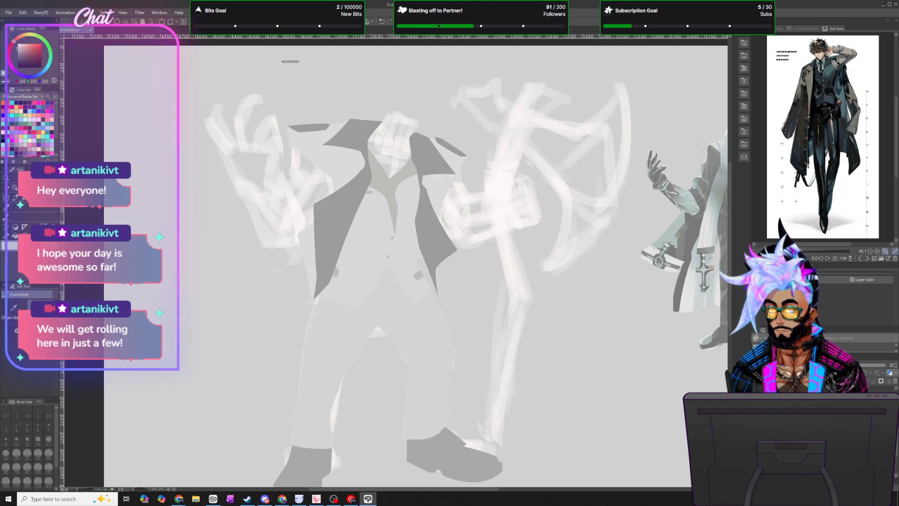
pyautogui.press('m')
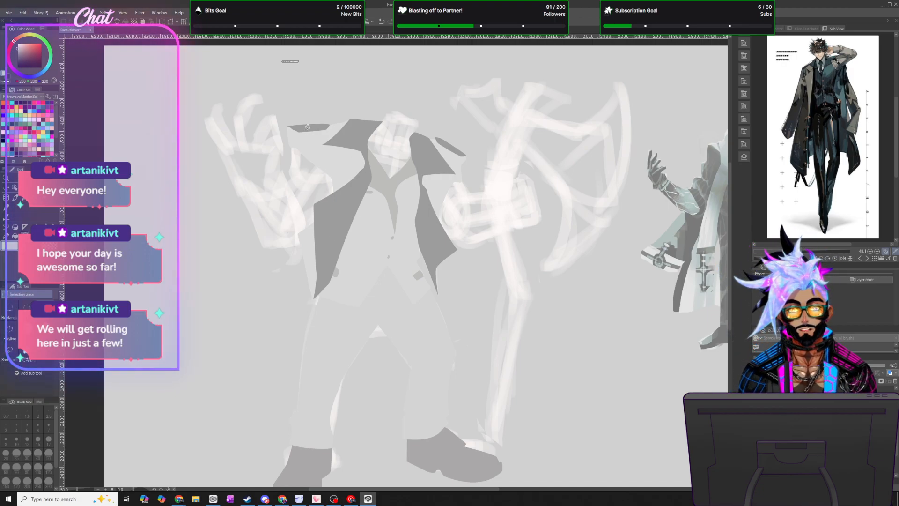
pyautogui.moveTo(293, 143); pyautogui.dragTo(221, 315)
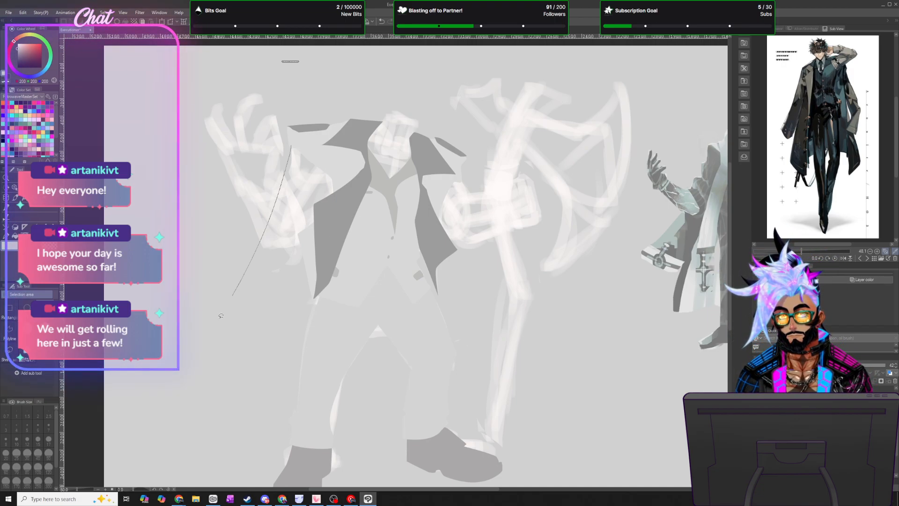
pyautogui.moveTo(223, 362); pyautogui.dragTo(249, 372)
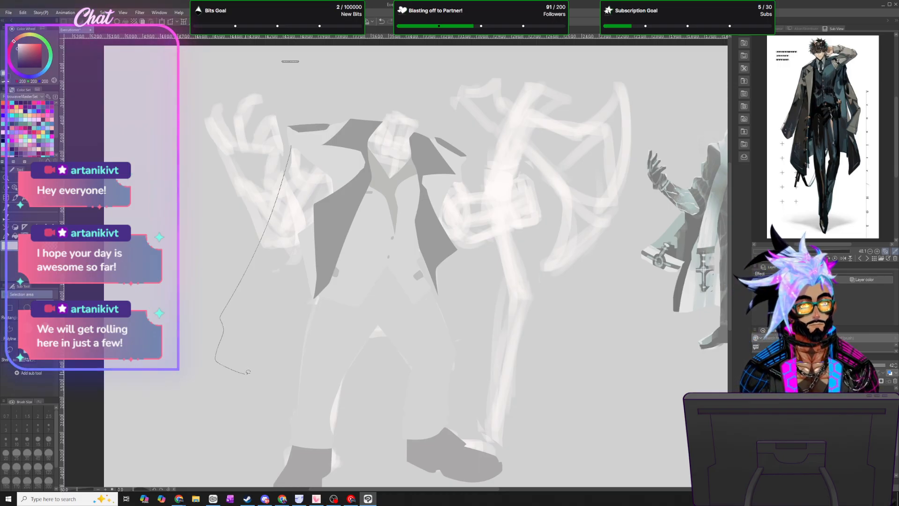
pyautogui.moveTo(274, 345); pyautogui.dragTo(300, 284)
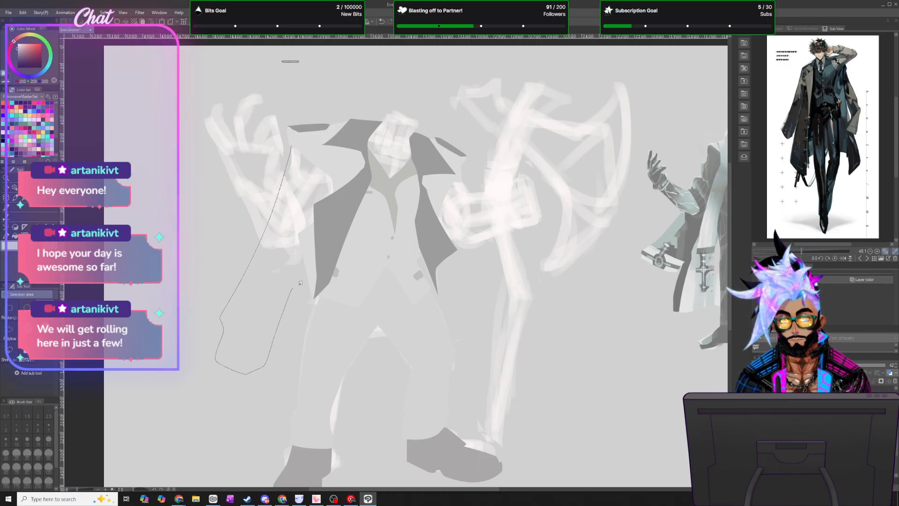
pyautogui.moveTo(313, 233)
pyautogui.mouseDown()
pyautogui.moveTo(331, 170)
pyautogui.moveTo(317, 144)
pyautogui.mouseUp()
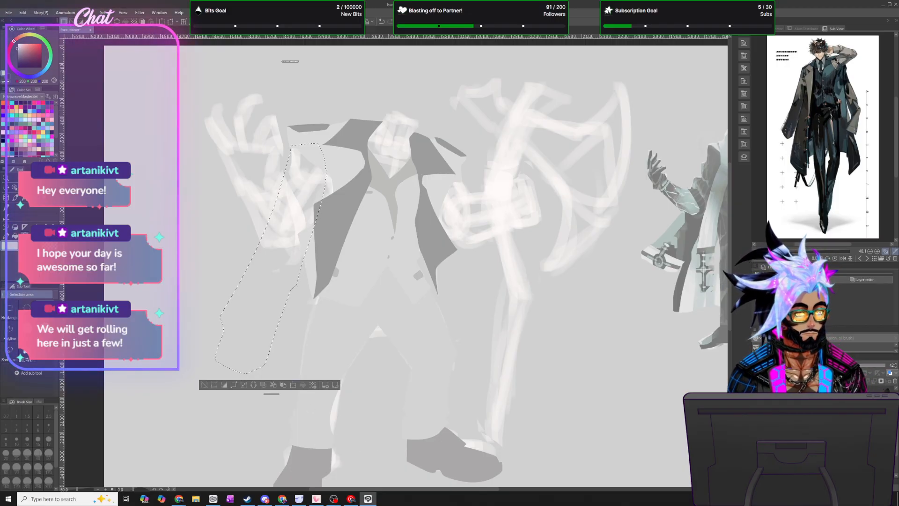
pyautogui.click(796, 447)
pyautogui.click(303, 385)
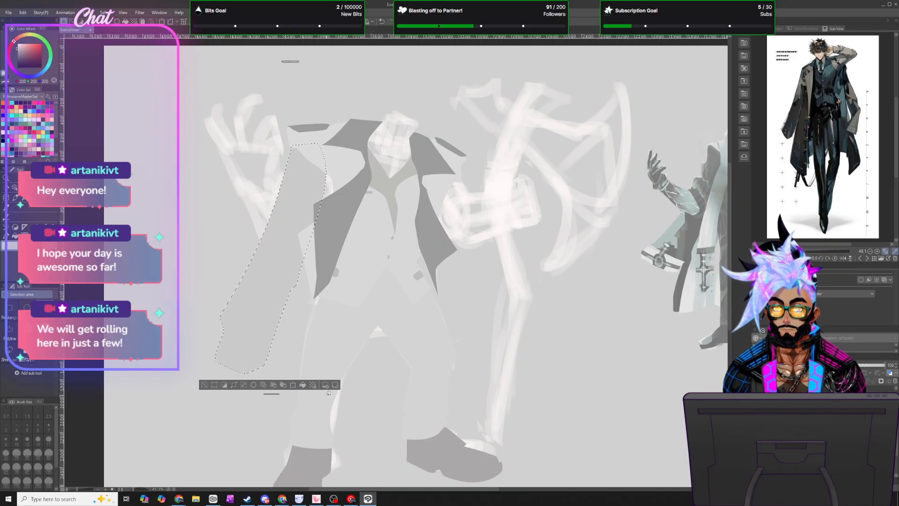
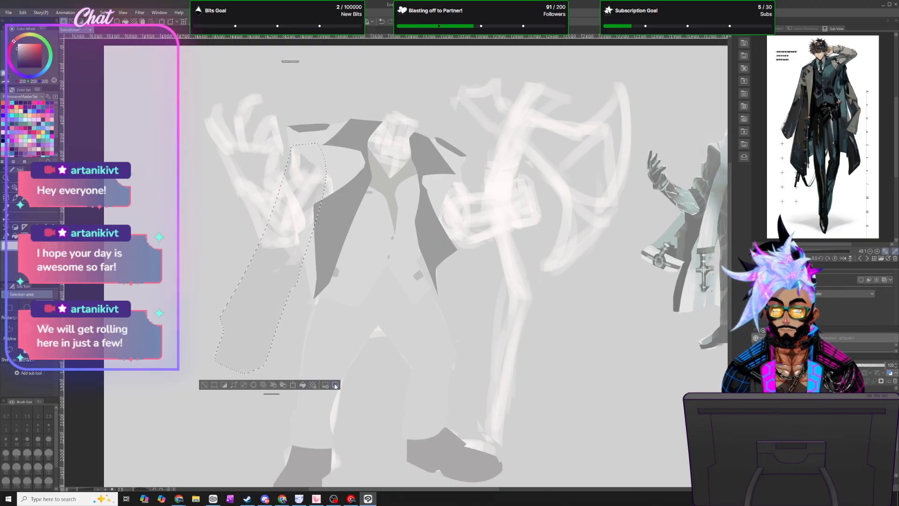
# - Refill the selected long coat sleeve on the raised-hand side with a lighter gray, RGB 230, 230, 230, and clear the selection
pyautogui.click(17, 45)
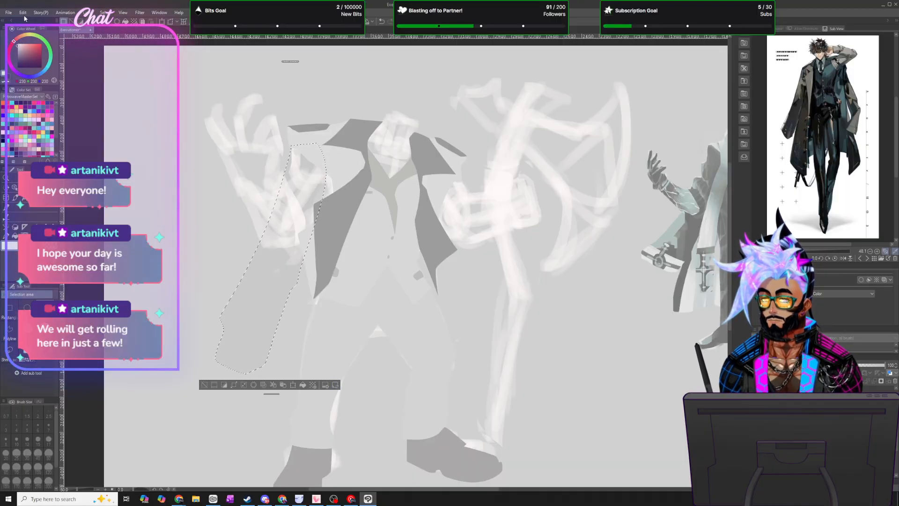
pyautogui.click(303, 384)
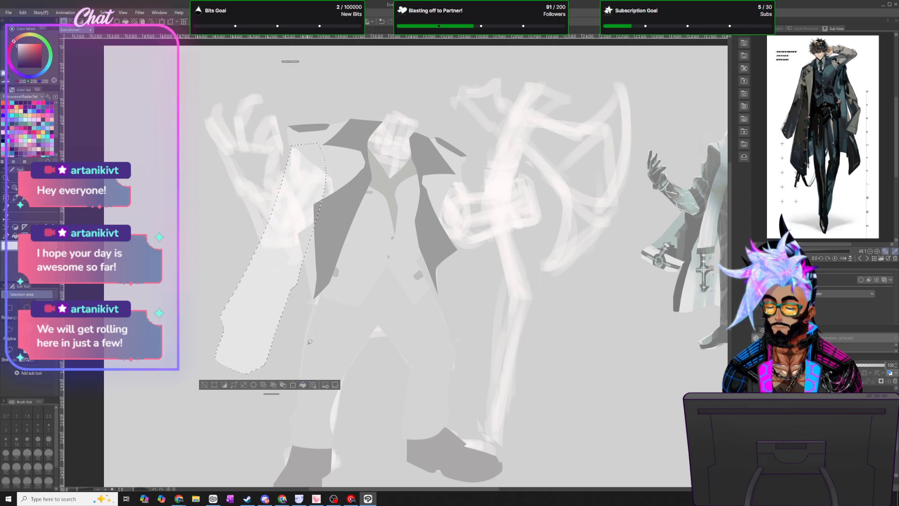
pyautogui.click(104, 13)
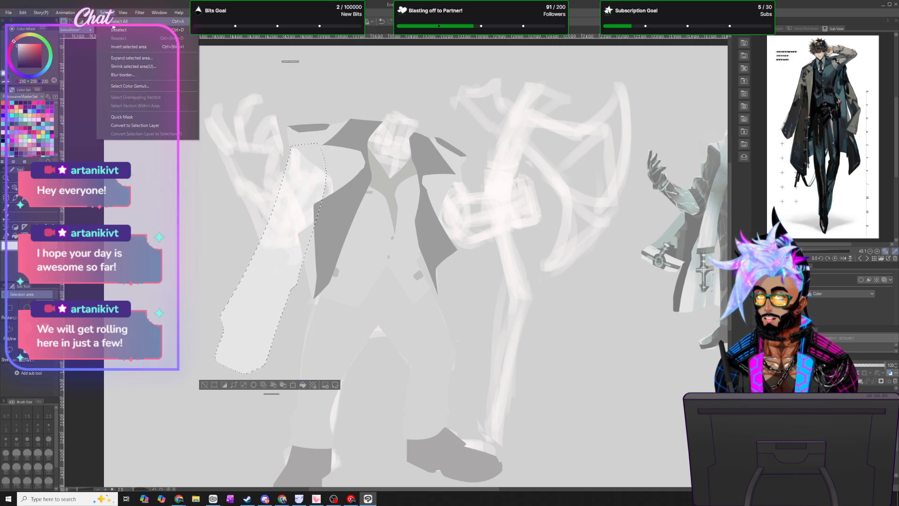
pyautogui.click(116, 30)
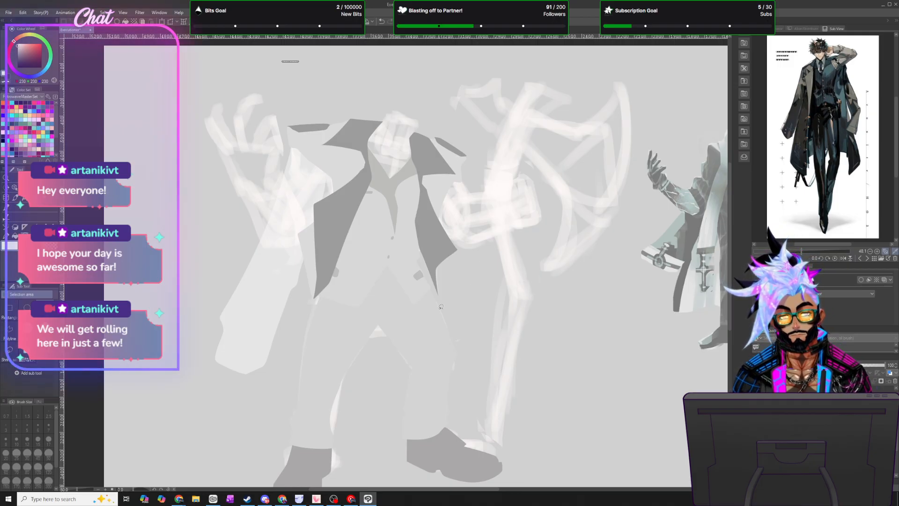
# - Lasso a matching long hanging sleeve from the axe-side shoulder down to thigh height, fill it with the same light gray, and deselect
pyautogui.moveTo(453, 170)
pyautogui.mouseDown()
pyautogui.moveTo(445, 265)
pyautogui.moveTo(457, 307)
pyautogui.mouseUp()
pyautogui.hotkey('ctrl', 'd')
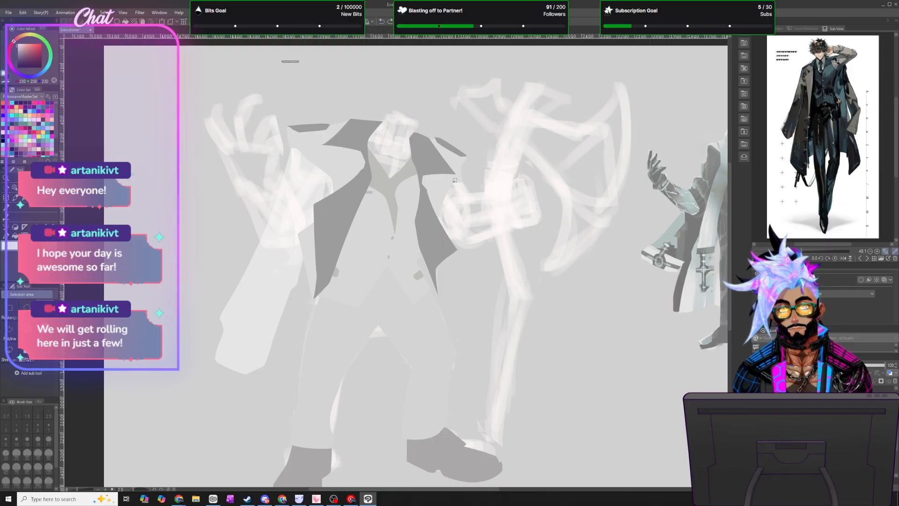
pyautogui.moveTo(443, 164)
pyautogui.mouseDown()
pyautogui.moveTo(486, 314)
pyautogui.moveTo(481, 343)
pyautogui.moveTo(457, 346)
pyautogui.moveTo(444, 324)
pyautogui.mouseUp()
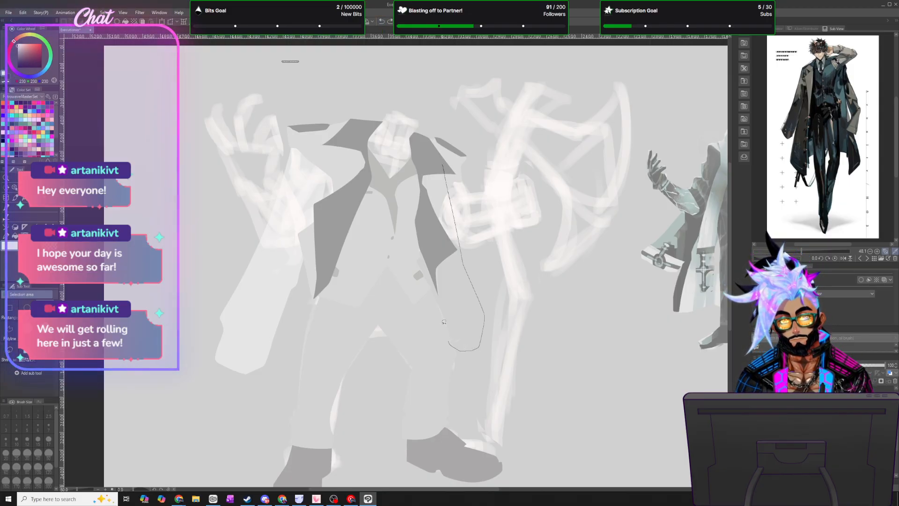
pyautogui.moveTo(427, 285); pyautogui.dragTo(421, 146)
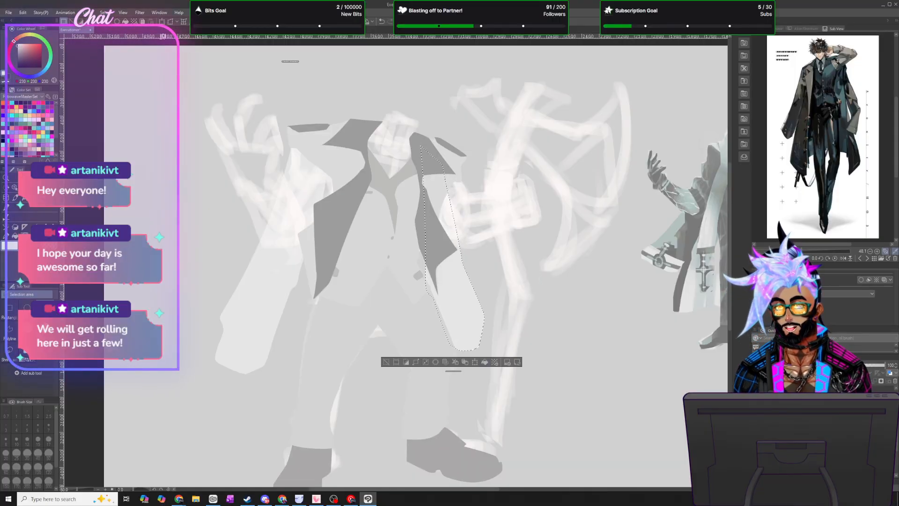
pyautogui.click(104, 12)
pyautogui.click(119, 30)
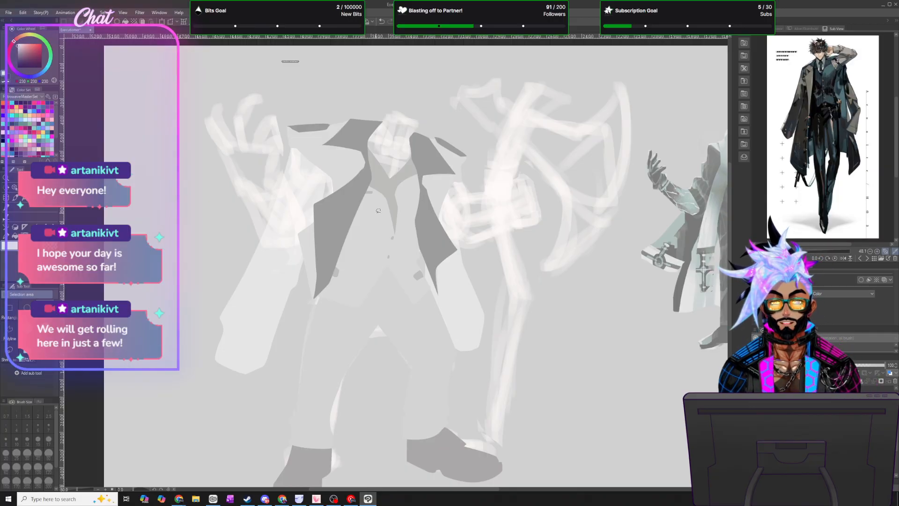
# - Widen the lower end of the axe-side hanging sleeve outward with a lassoed patch of the same light gray, and deselect
pyautogui.scroll(-2, 381, 224)
pyautogui.scroll(3, 371, 255)
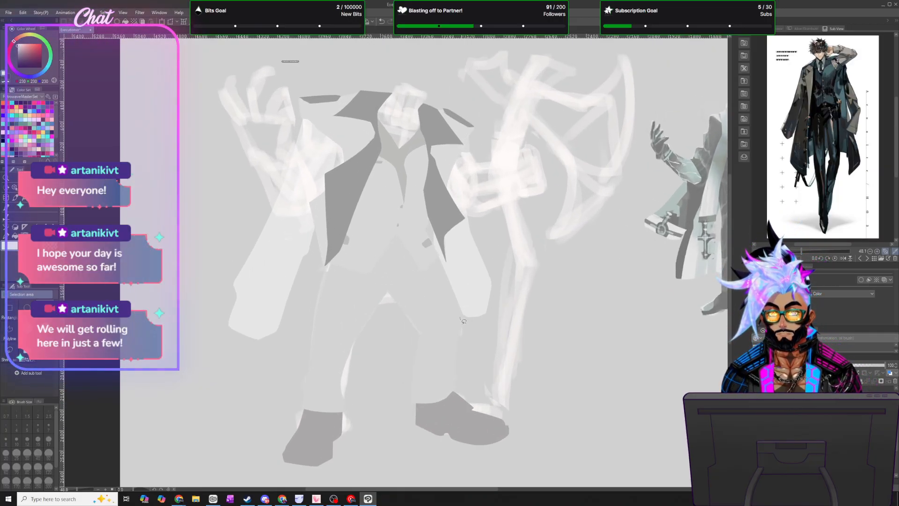
pyautogui.moveTo(510, 274)
pyautogui.mouseDown()
pyautogui.moveTo(499, 265)
pyautogui.moveTo(465, 300)
pyautogui.mouseUp()
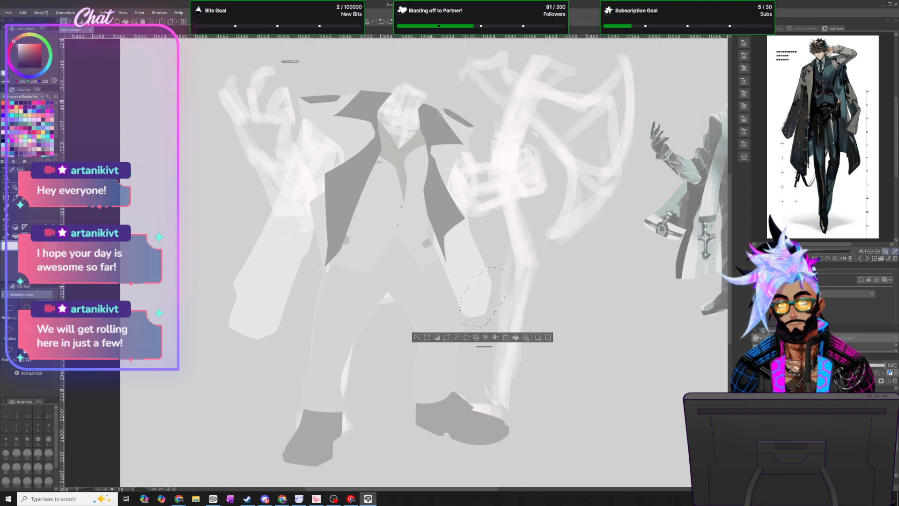
pyautogui.click(104, 13)
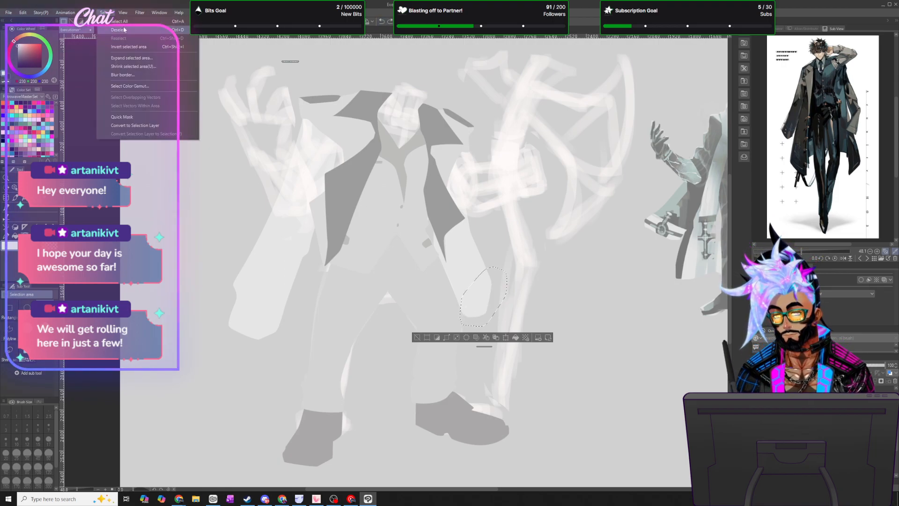
pyautogui.click(117, 30)
pyautogui.moveTo(479, 258)
pyautogui.mouseDown()
pyautogui.moveTo(503, 281)
pyautogui.moveTo(502, 310)
pyautogui.moveTo(497, 324)
pyautogui.moveTo(460, 326)
pyautogui.mouseUp()
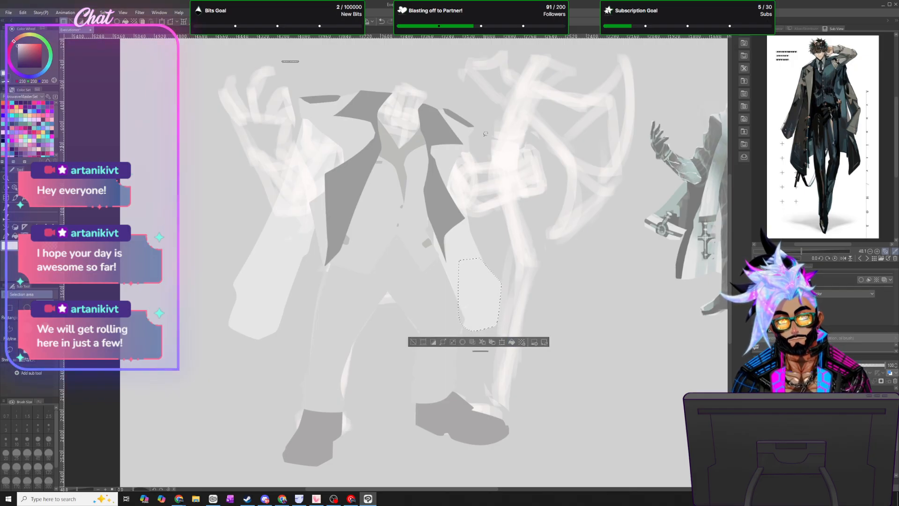
pyautogui.click(104, 13)
pyautogui.click(117, 30)
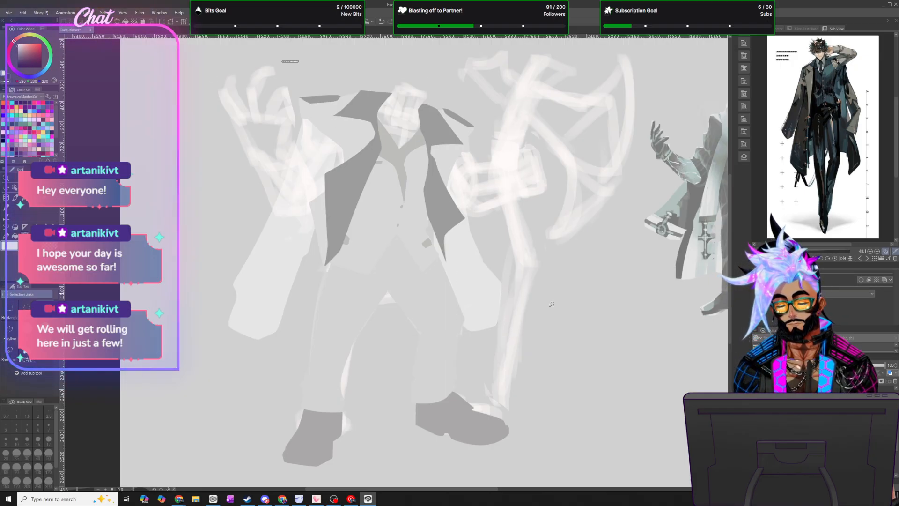
# - Choose a dark gray, lasso a cuff across the lower end of both hanging sleeves, fill the two together, and deselect
pyautogui.scroll(-4, 545, 303)
pyautogui.scroll(4, 537, 286)
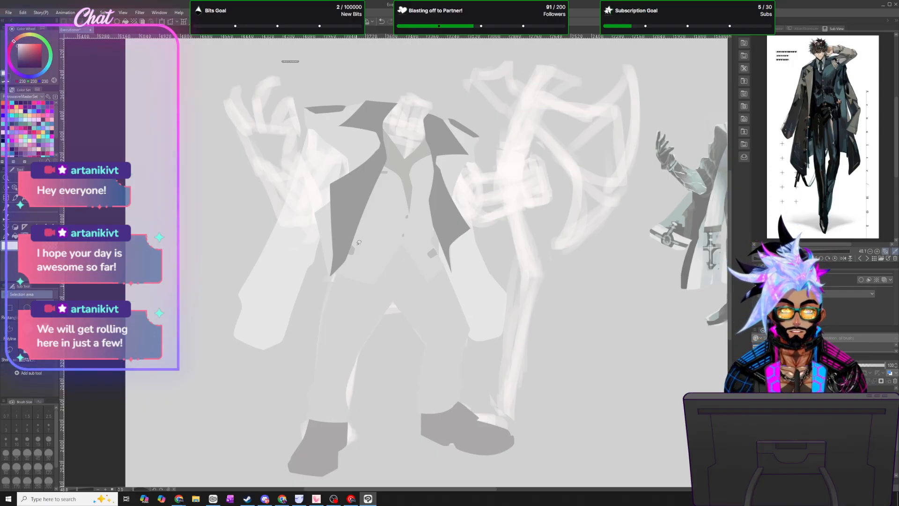
pyautogui.scroll(1, 337, 253)
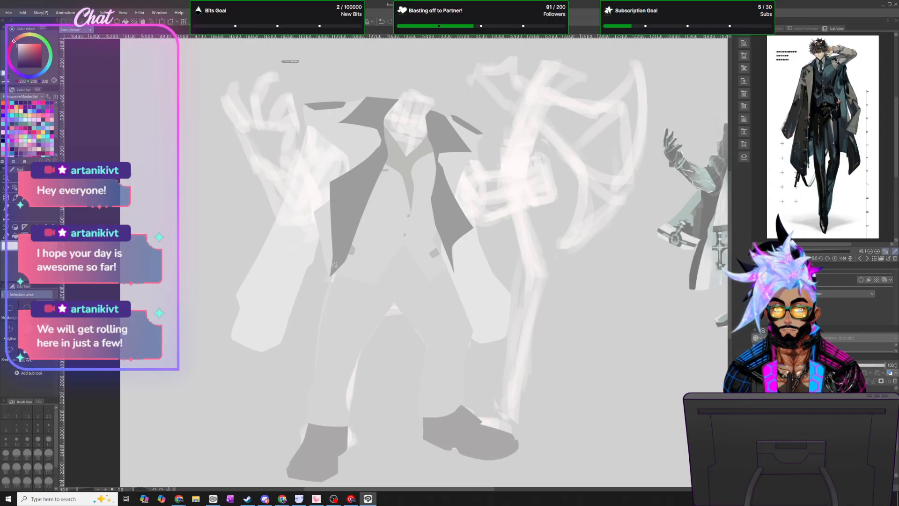
pyautogui.click(18, 51)
pyautogui.moveTo(19, 54); pyautogui.dragTo(20, 57)
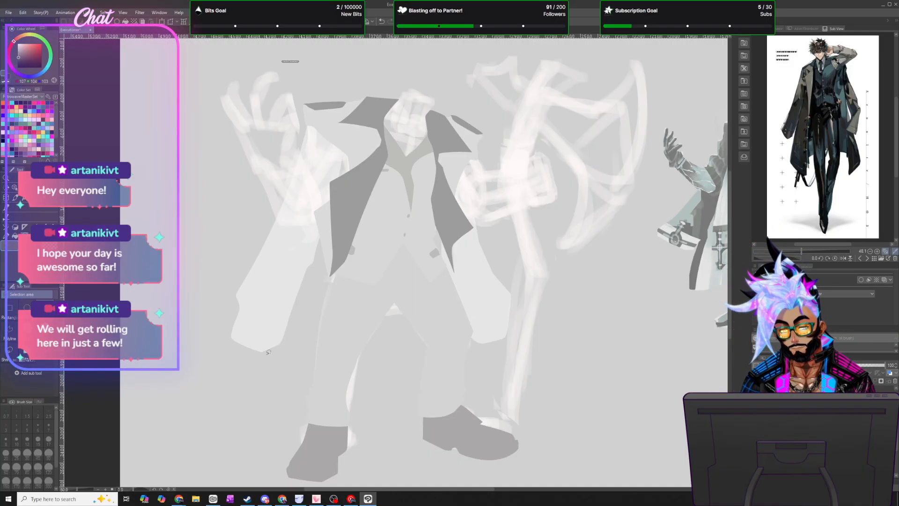
pyautogui.moveTo(235, 294)
pyautogui.mouseDown()
pyautogui.moveTo(294, 315)
pyautogui.moveTo(288, 336)
pyautogui.moveTo(276, 347)
pyautogui.moveTo(243, 349)
pyautogui.moveTo(228, 330)
pyautogui.moveTo(235, 295)
pyautogui.mouseUp()
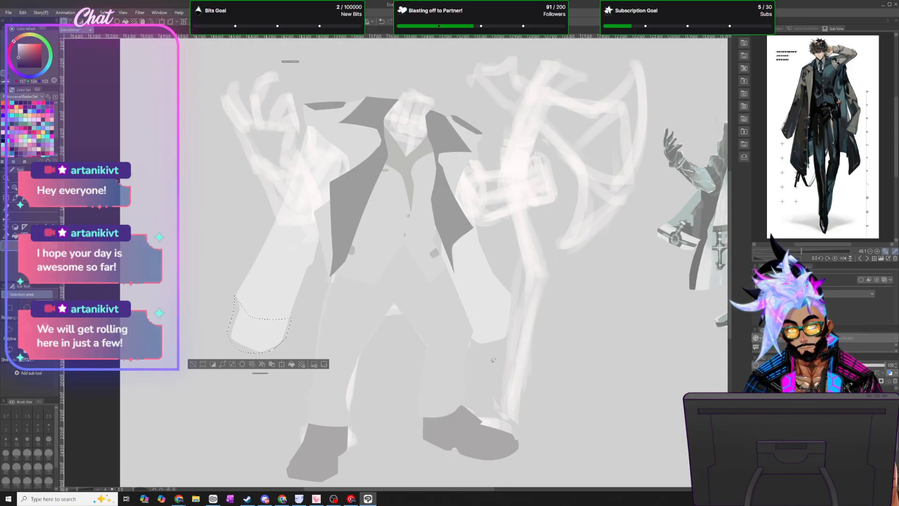
pyautogui.moveTo(468, 322)
pyautogui.mouseDown()
pyautogui.moveTo(492, 272)
pyautogui.moveTo(511, 279)
pyautogui.moveTo(513, 332)
pyautogui.moveTo(481, 350)
pyautogui.moveTo(468, 322)
pyautogui.mouseUp()
pyautogui.click(401, 363)
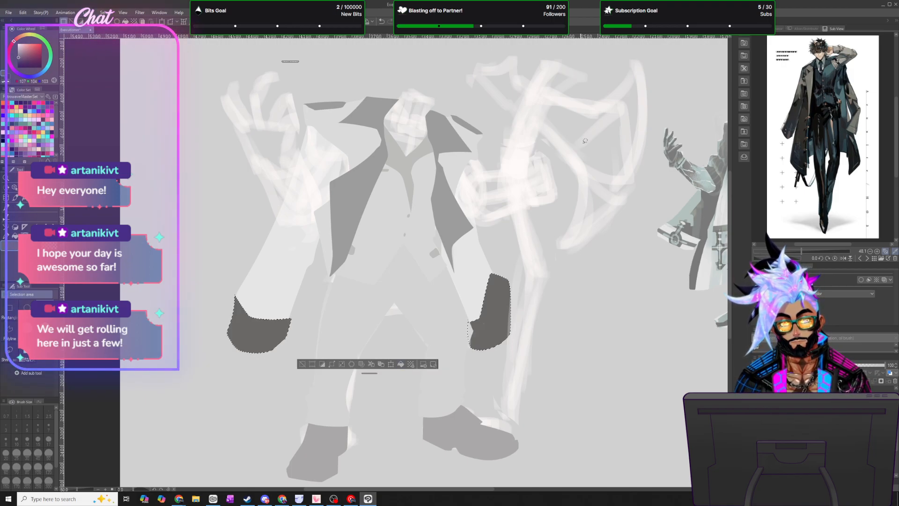
pyautogui.click(105, 12)
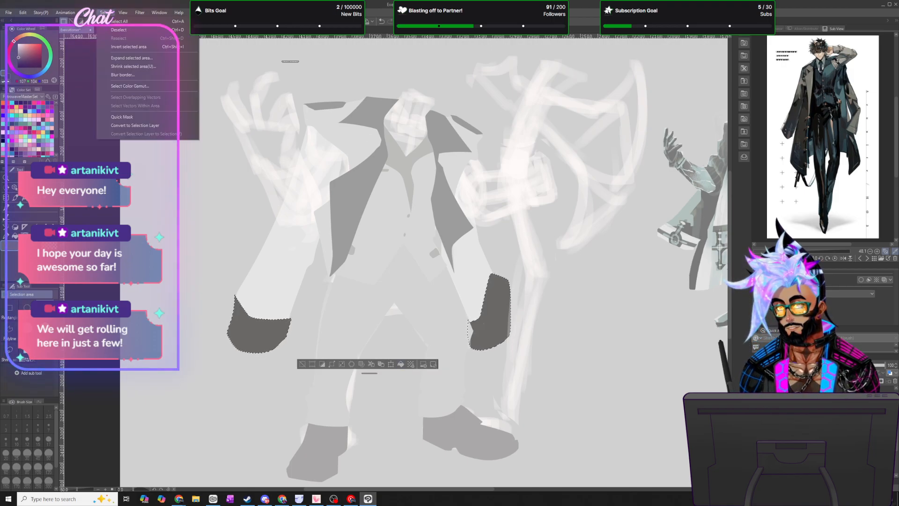
pyautogui.click(154, 42)
# - Examine the coat's hanging sleeves and dark cuffs against the whole figure, both from afar and close up
pyautogui.scroll(-3, 415, 259)
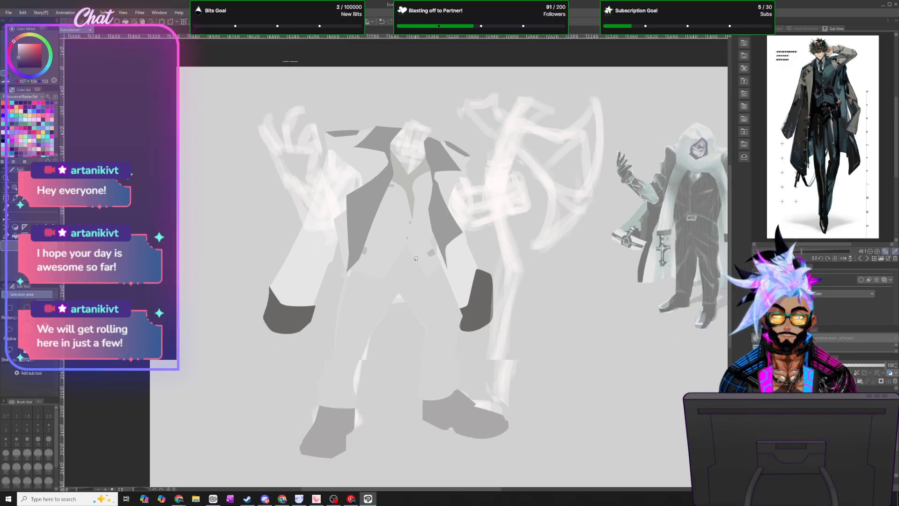
pyautogui.scroll(2, 415, 259)
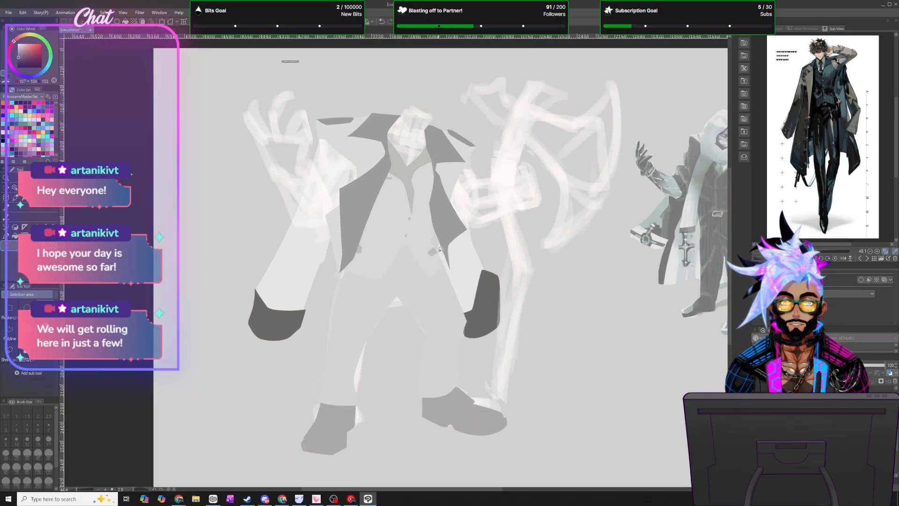
pyautogui.scroll(1, 438, 250)
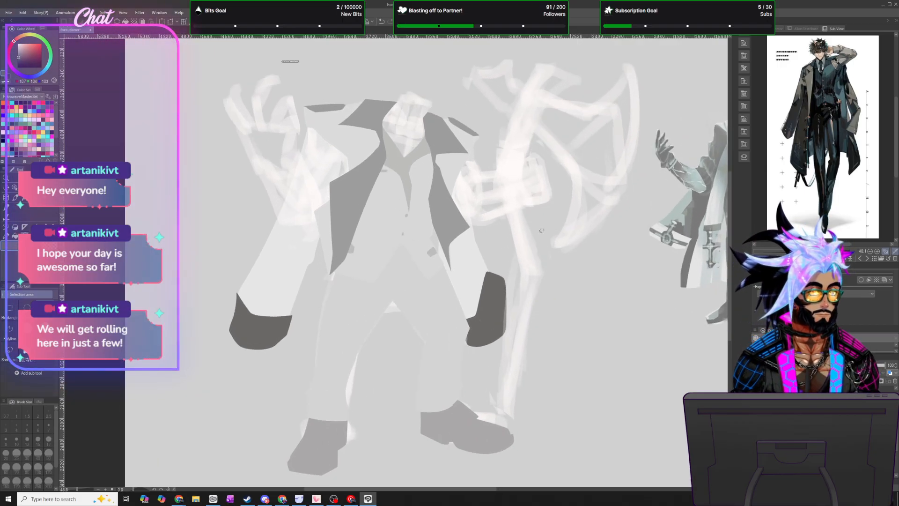
pyautogui.scroll(1, 388, 195)
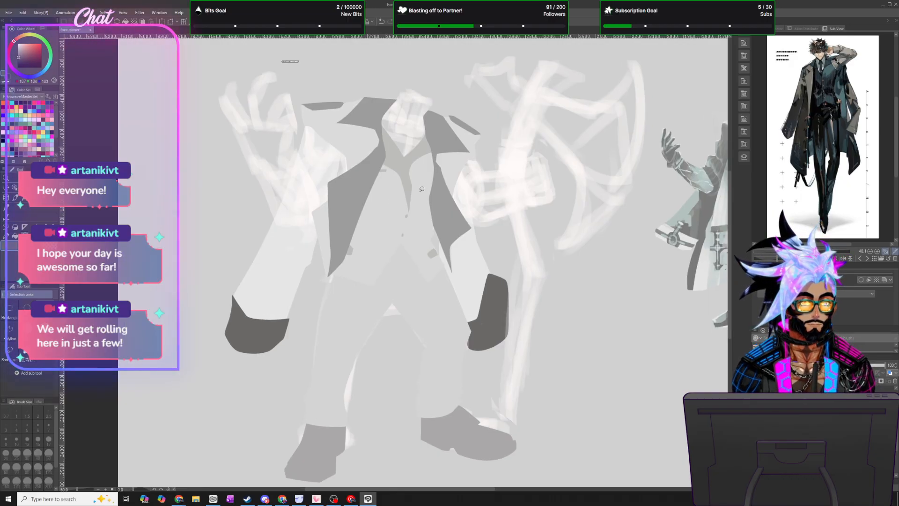
pyautogui.scroll(1, 424, 188)
pyautogui.scroll(1, 430, 194)
pyautogui.scroll(1, 436, 184)
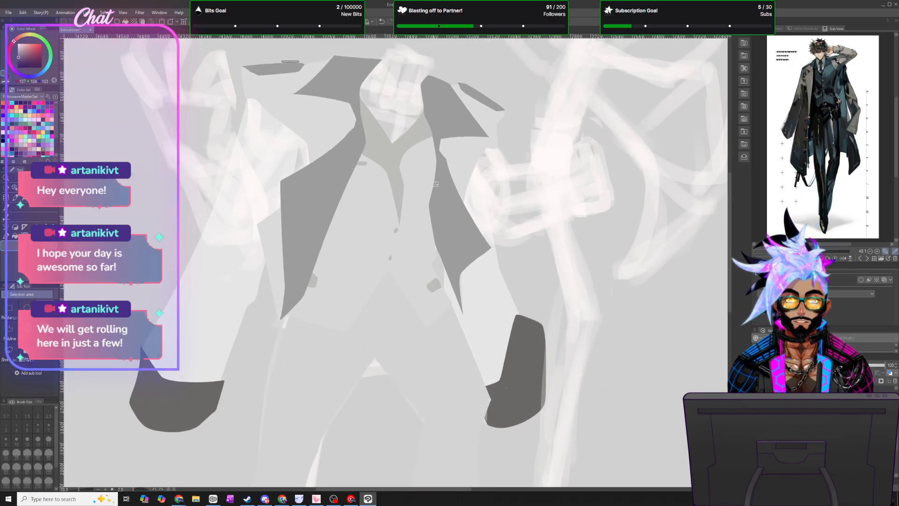
pyautogui.scroll(-1, 435, 185)
pyautogui.scroll(-1, 436, 220)
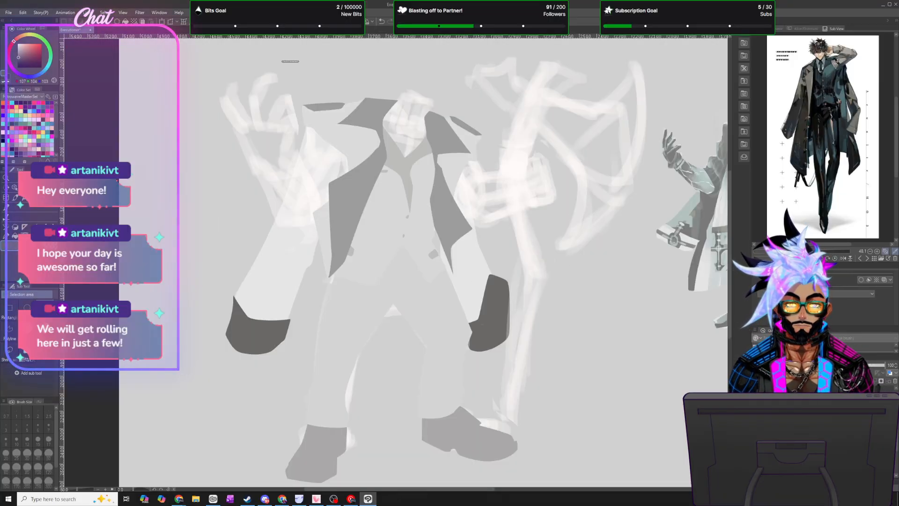
# - Briefly hide and reshow three layers one after another to identify which clothing piece each one holds
pyautogui.click(757, 431)
pyautogui.click(757, 431)
pyautogui.click(757, 419)
pyautogui.click(757, 419)
pyautogui.click(757, 408)
pyautogui.click(757, 408)
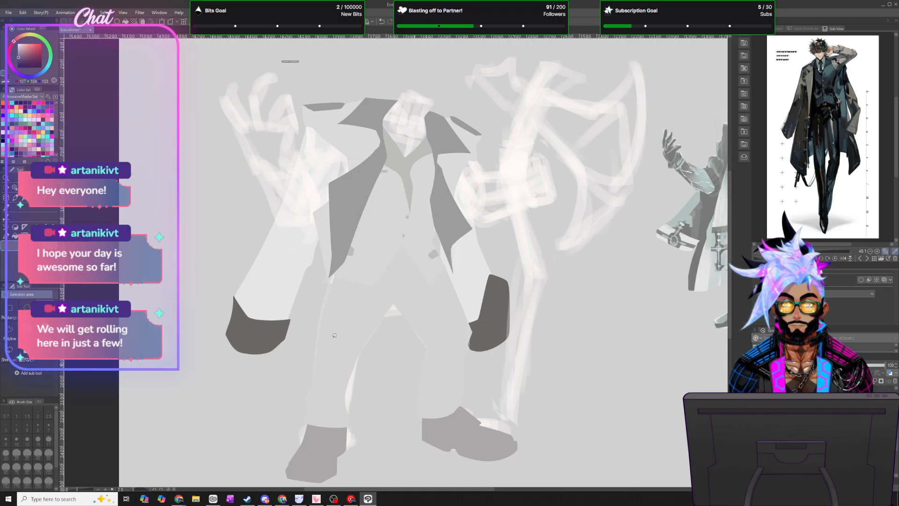
# - Sample the vest's light gray, lasso the shoulder and upper arm on the raised-hand side beside the lapel, fill it, and deselect
pyautogui.scroll(2, 375, 193)
pyautogui.keyDown('alt'); pyautogui.click(376, 191); pyautogui.keyUp('alt')
pyautogui.scroll(1, 376, 190)
pyautogui.press('m')
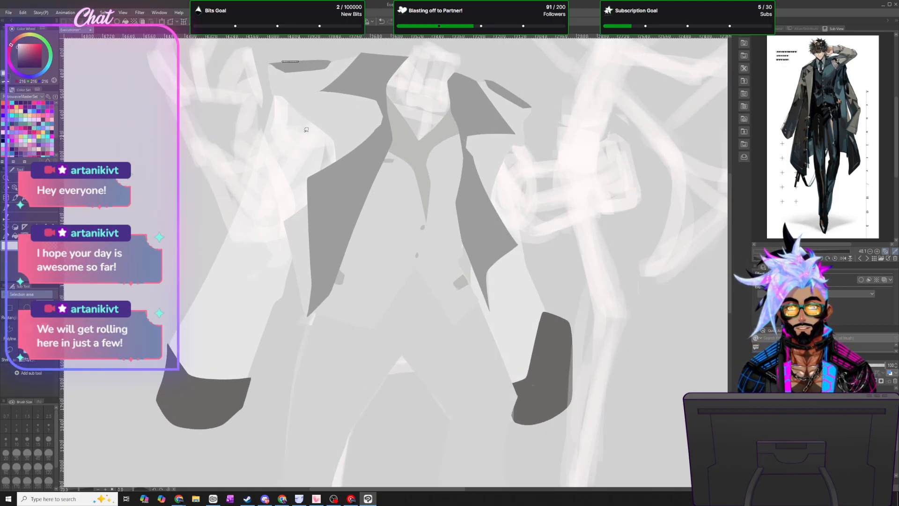
pyautogui.moveTo(273, 94)
pyautogui.mouseDown()
pyautogui.moveTo(262, 127)
pyautogui.moveTo(299, 162)
pyautogui.moveTo(304, 207)
pyautogui.moveTo(339, 205)
pyautogui.moveTo(355, 171)
pyautogui.moveTo(336, 131)
pyautogui.mouseUp()
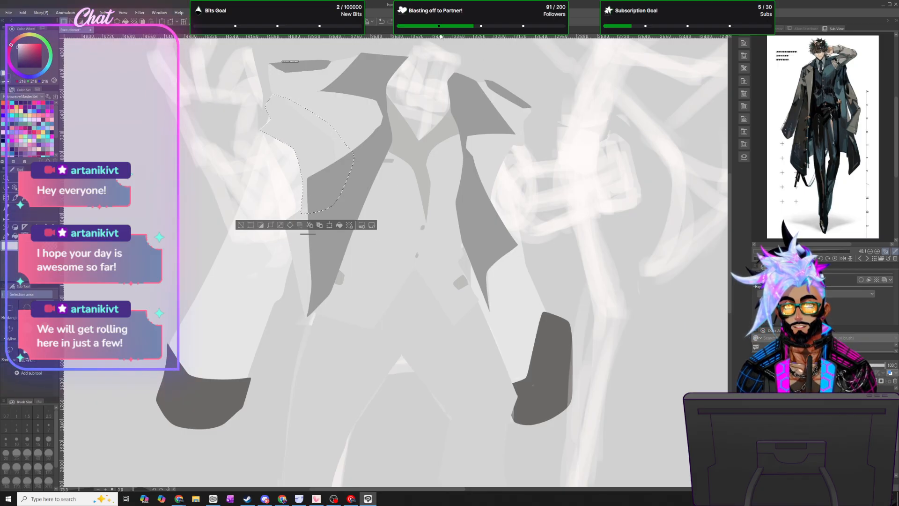
pyautogui.click(104, 12)
pyautogui.click(150, 34)
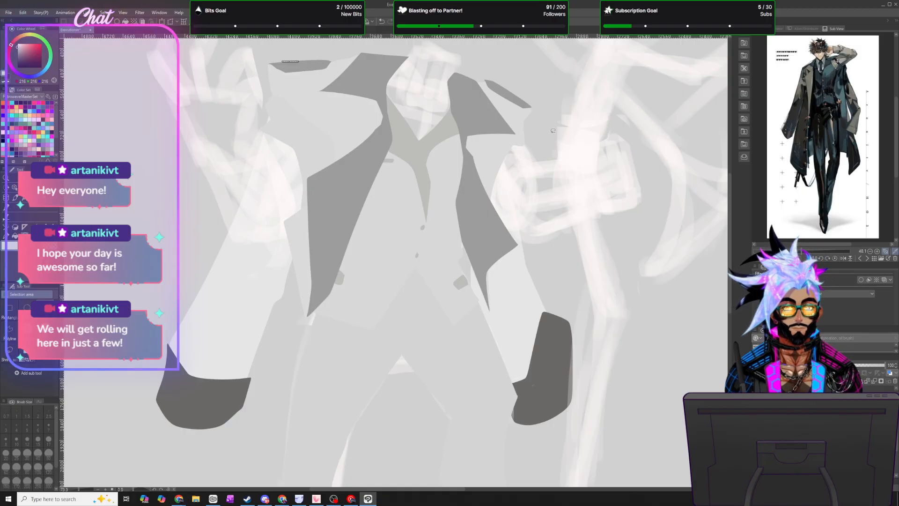
# - Lasso the upper arm beside the lapel on the axe-holding side, fill it with the same light gray, and deselect
pyautogui.moveTo(537, 159)
pyautogui.mouseDown()
pyautogui.moveTo(508, 175)
pyautogui.moveTo(504, 220)
pyautogui.moveTo(479, 213)
pyautogui.moveTo(493, 144)
pyautogui.moveTo(535, 128)
pyautogui.moveTo(538, 153)
pyautogui.moveTo(526, 115)
pyautogui.moveTo(511, 116)
pyautogui.moveTo(484, 161)
pyautogui.moveTo(516, 131)
pyautogui.mouseUp()
pyautogui.click(541, 230)
pyautogui.click(104, 12)
pyautogui.click(114, 30)
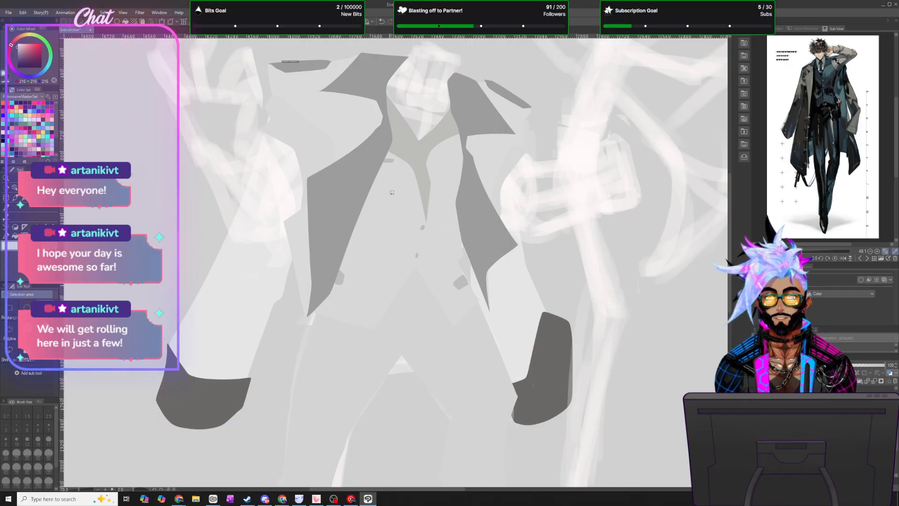
pyautogui.scroll(-3, 388, 203)
pyautogui.scroll(5, 361, 157)
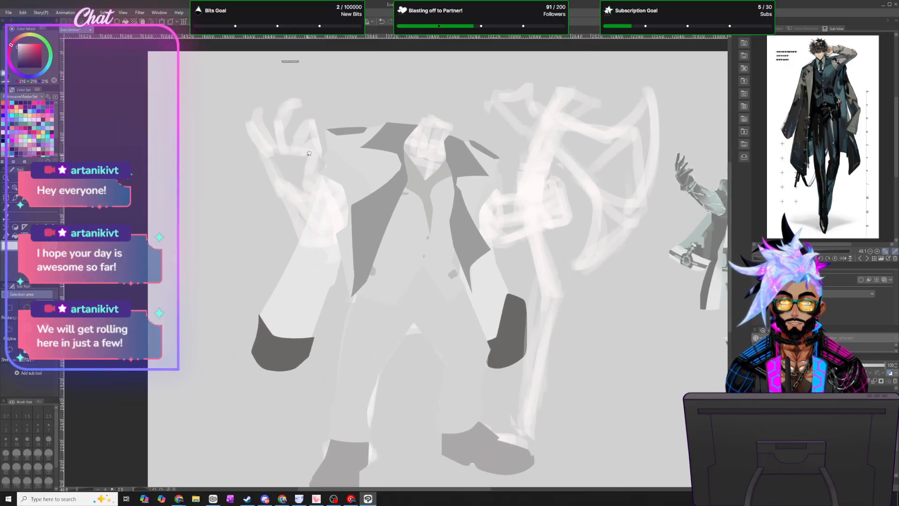
pyautogui.scroll(1, 331, 166)
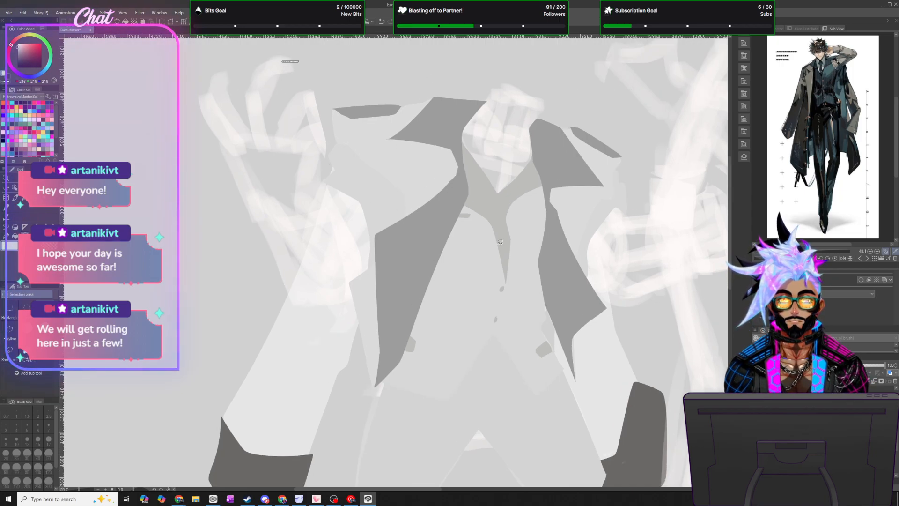
pyautogui.scroll(-3, 500, 242)
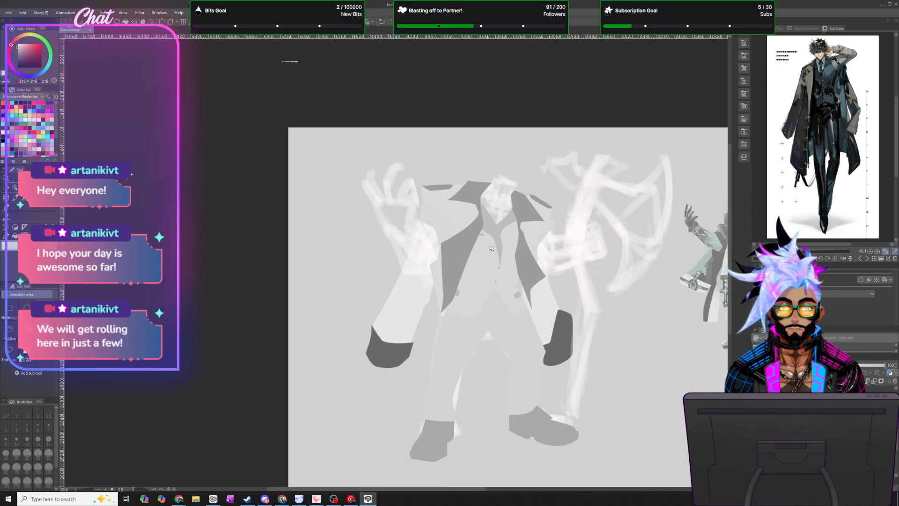
pyautogui.scroll(5, 461, 206)
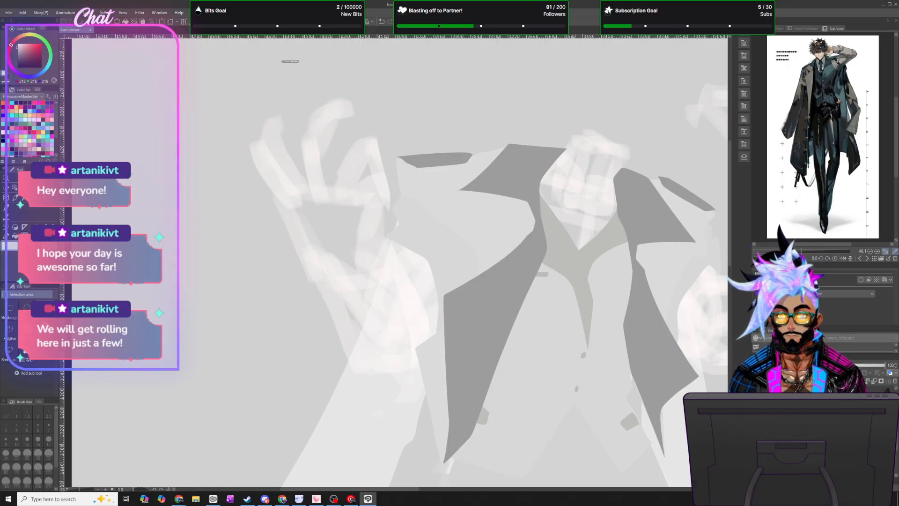
# - Lasso the raised hand's fingers, palm and wrist, fill the outline with the same light gray, and deselect
pyautogui.moveTo(306, 283)
pyautogui.mouseDown()
pyautogui.moveTo(352, 283)
pyautogui.moveTo(390, 260)
pyautogui.moveTo(384, 212)
pyautogui.moveTo(395, 202)
pyautogui.moveTo(386, 170)
pyautogui.moveTo(375, 169)
pyautogui.moveTo(381, 146)
pyautogui.moveTo(352, 134)
pyautogui.moveTo(330, 166)
pyautogui.moveTo(333, 127)
pyautogui.moveTo(354, 115)
pyautogui.moveTo(356, 98)
pyautogui.moveTo(319, 102)
pyautogui.moveTo(303, 137)
pyautogui.moveTo(307, 178)
pyautogui.moveTo(285, 139)
pyautogui.moveTo(297, 108)
pyautogui.moveTo(280, 106)
pyautogui.moveTo(250, 141)
pyautogui.moveTo(307, 276)
pyautogui.mouseUp()
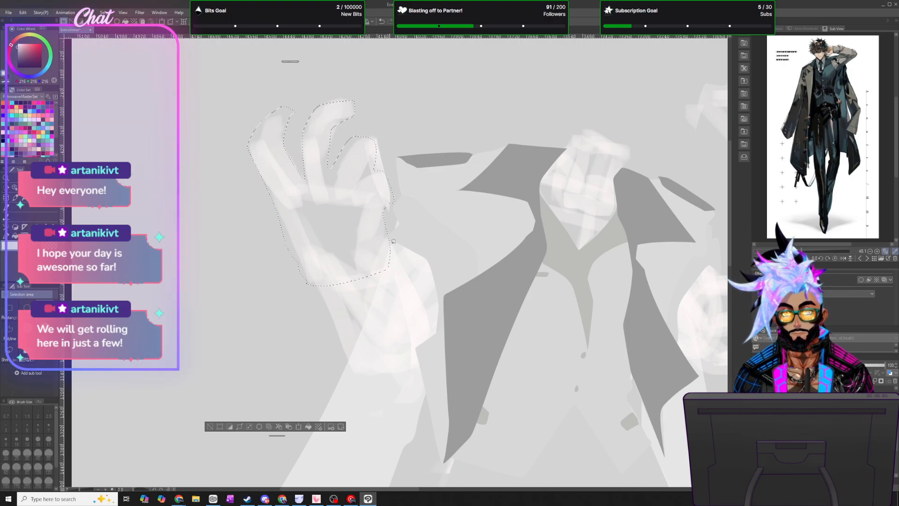
pyautogui.moveTo(390, 246)
pyautogui.mouseDown()
pyautogui.moveTo(388, 168)
pyautogui.moveTo(360, 121)
pyautogui.moveTo(346, 116)
pyautogui.mouseUp()
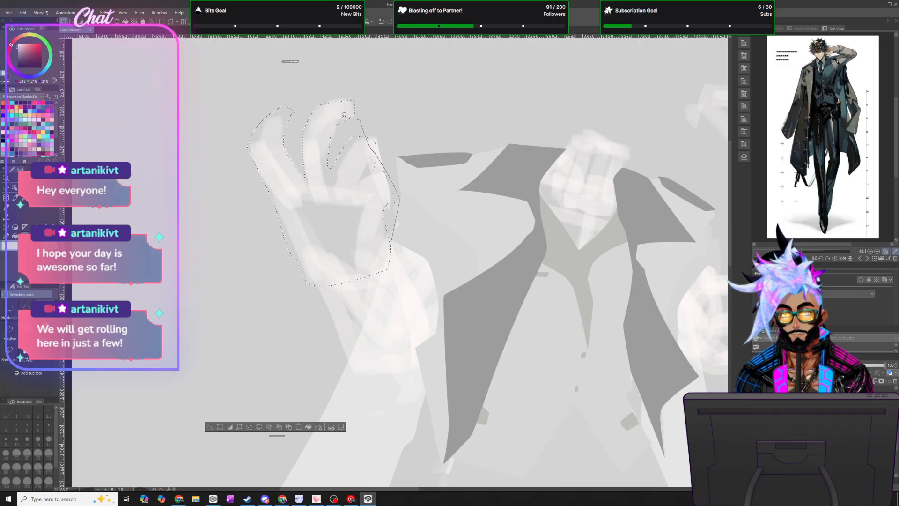
pyautogui.moveTo(347, 154); pyautogui.dragTo(356, 137)
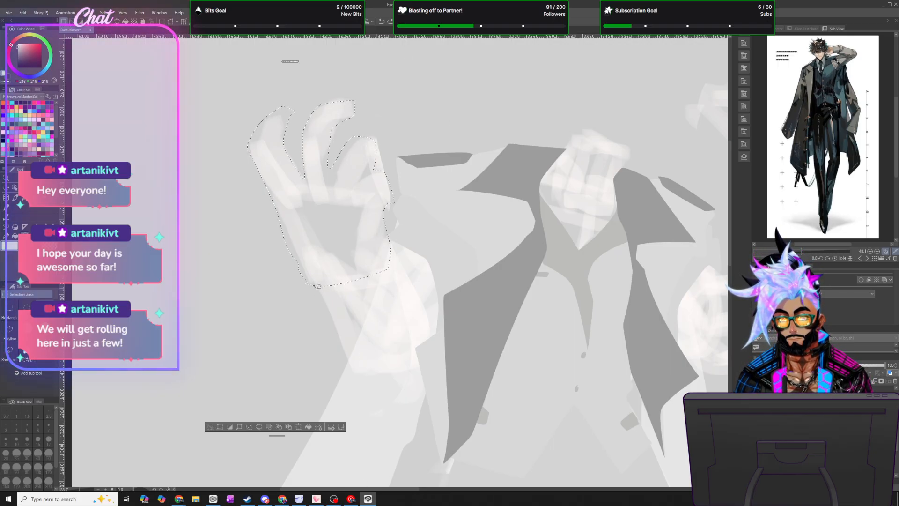
pyautogui.moveTo(324, 294)
pyautogui.mouseDown()
pyautogui.moveTo(332, 304)
pyautogui.moveTo(393, 278)
pyautogui.moveTo(402, 260)
pyautogui.mouseUp()
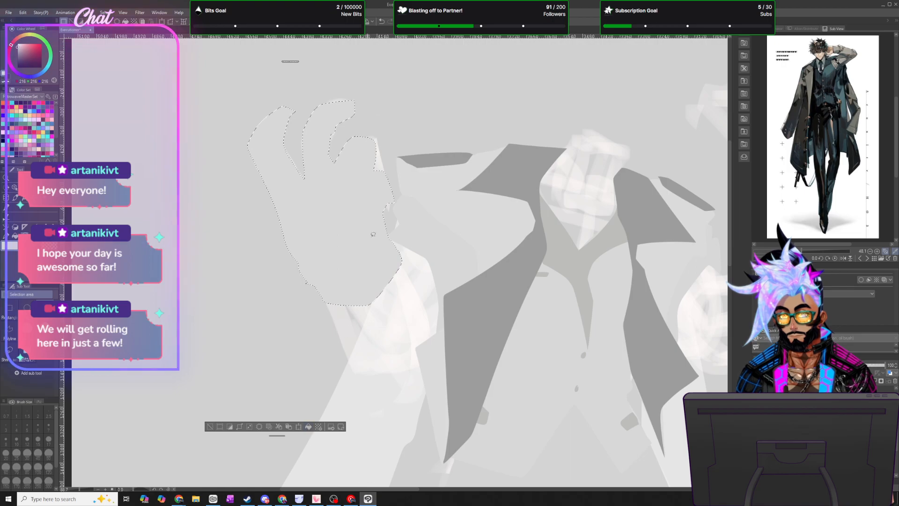
pyautogui.click(109, 14)
pyautogui.click(119, 30)
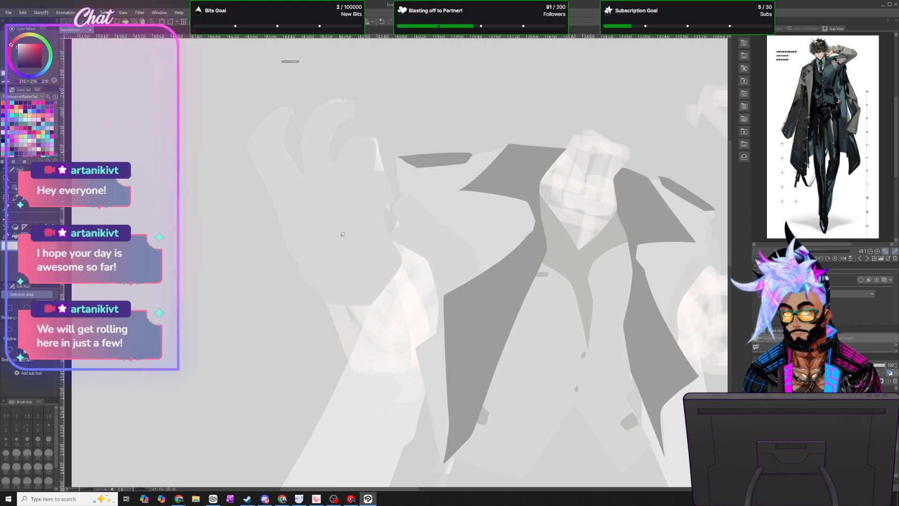
# - Lasso the hand and fingers gripping the axe handle, fill them with the light gray, and deselect
pyautogui.scroll(-3, 362, 240)
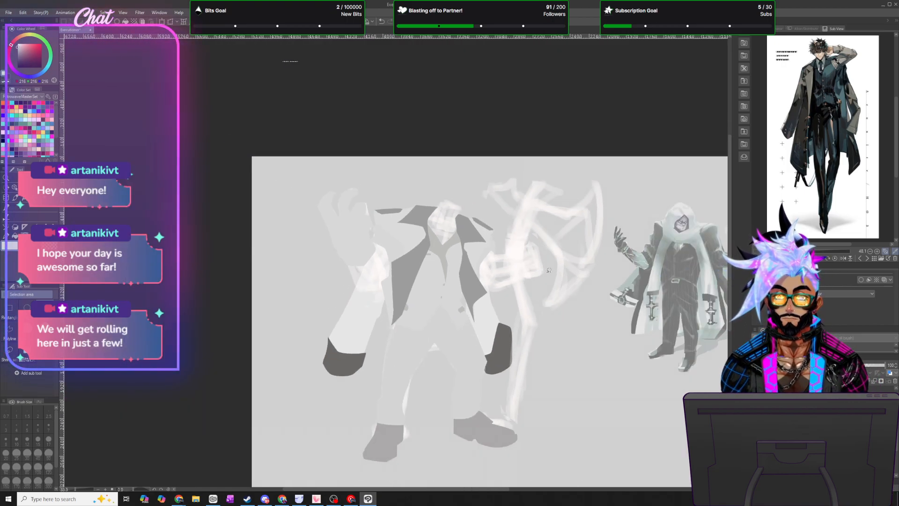
pyautogui.scroll(5, 547, 270)
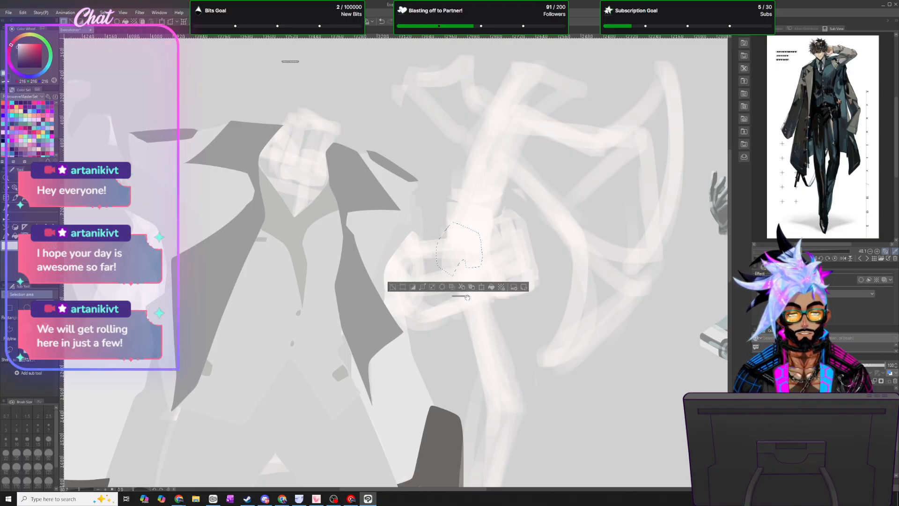
pyautogui.moveTo(464, 367); pyautogui.dragTo(464, 388)
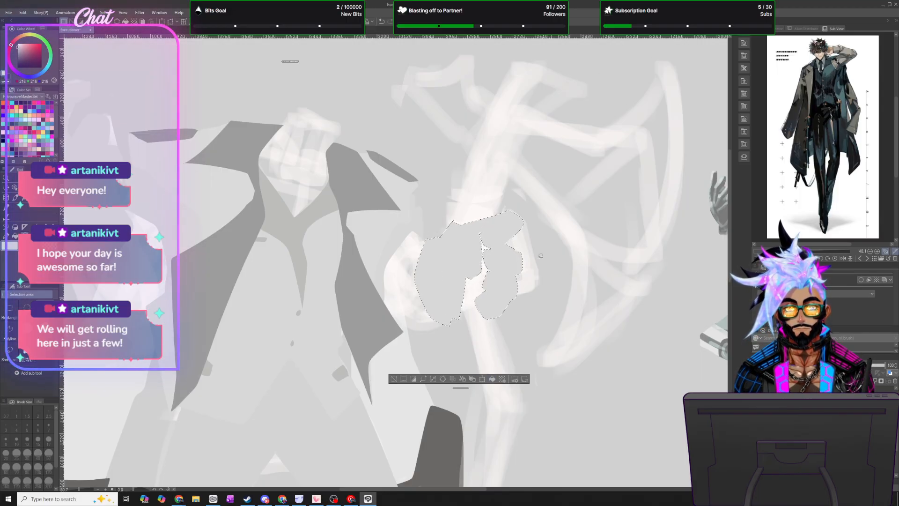
pyautogui.click(104, 12)
pyautogui.click(137, 40)
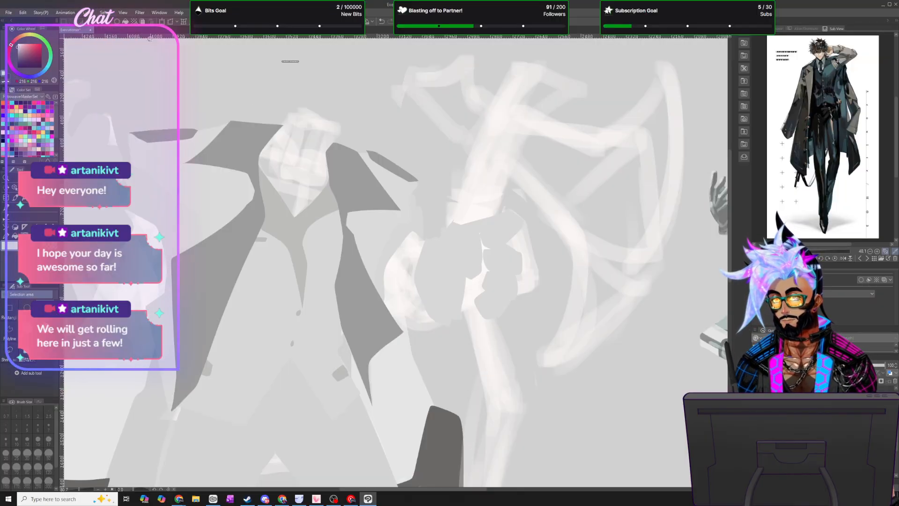
# - Change the border effect colour around the hands, forearms and vest from white to near-black 120D11
pyautogui.scroll(-2, 436, 199)
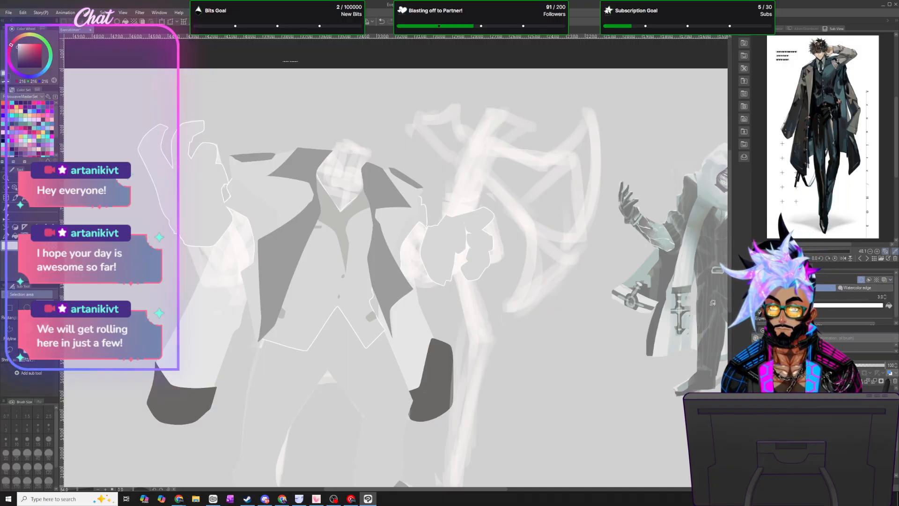
pyautogui.click(875, 306)
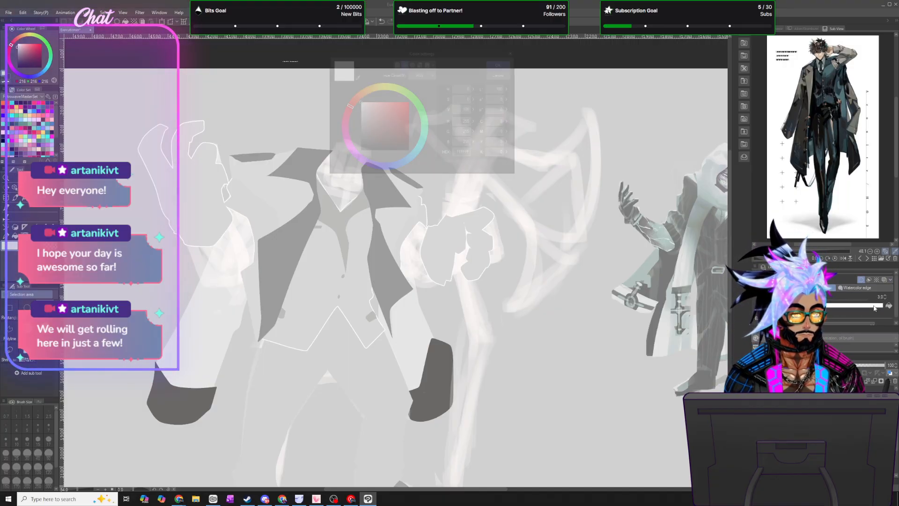
pyautogui.click(355, 76)
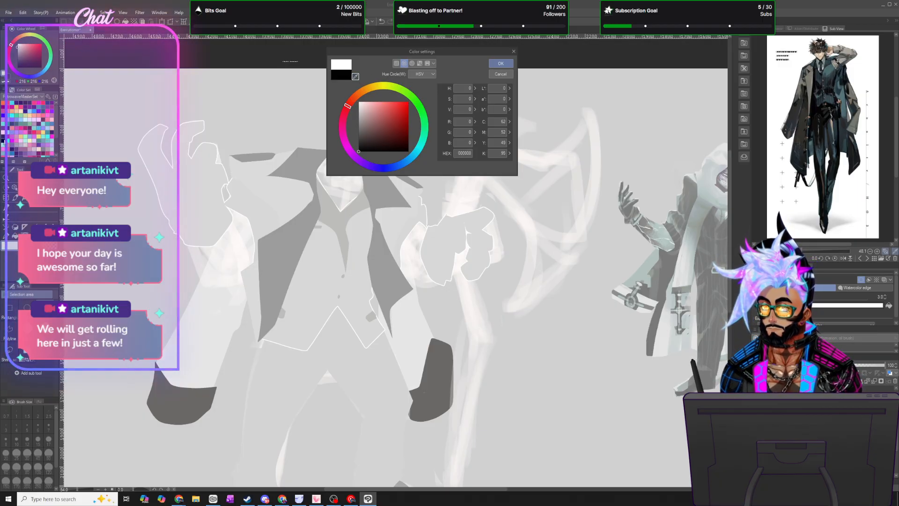
pyautogui.click(355, 76)
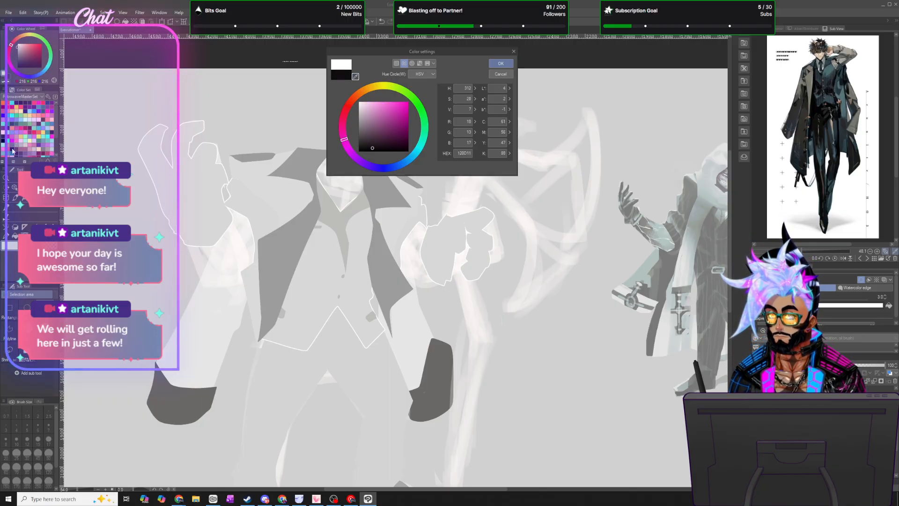
pyautogui.click(500, 64)
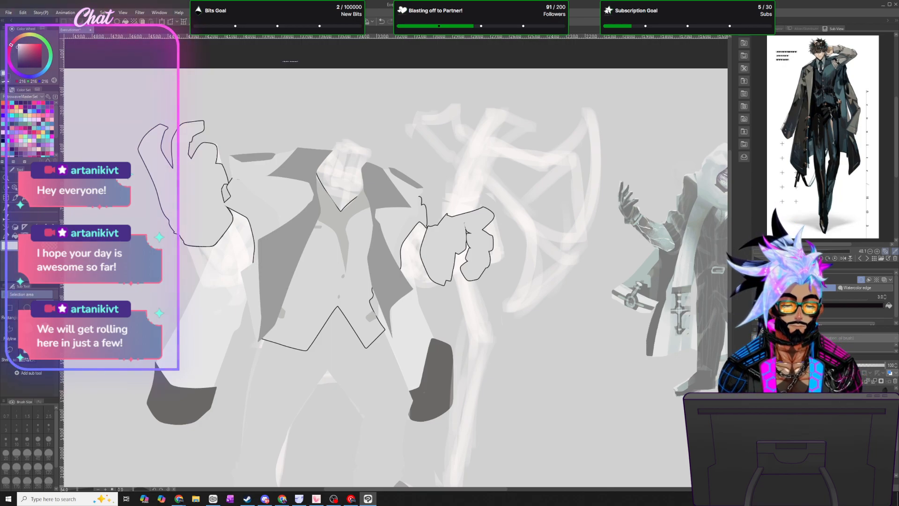
# - Add a border effect to the trousers layer and set its edge colour to near-black from the colour set
pyautogui.click(824, 422)
pyautogui.click(861, 279)
pyautogui.moveTo(729, 205); pyautogui.dragTo(734, 241)
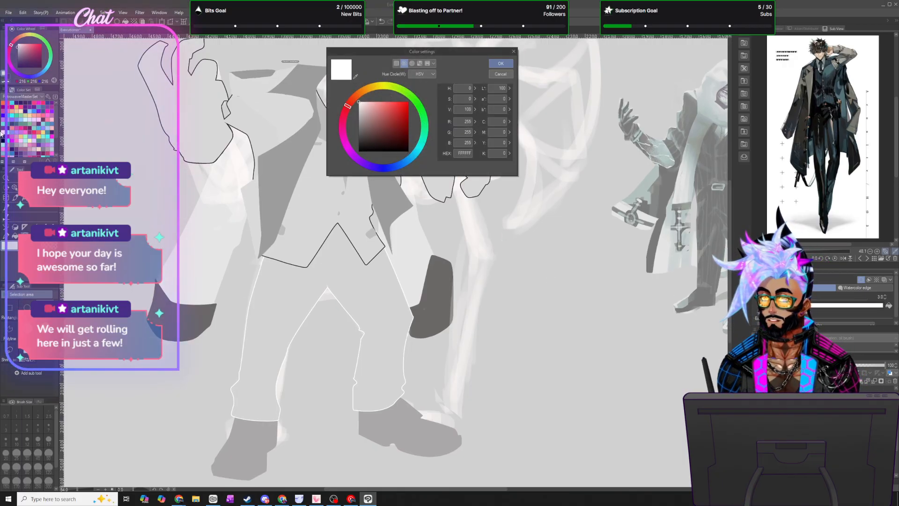
pyautogui.click(356, 76)
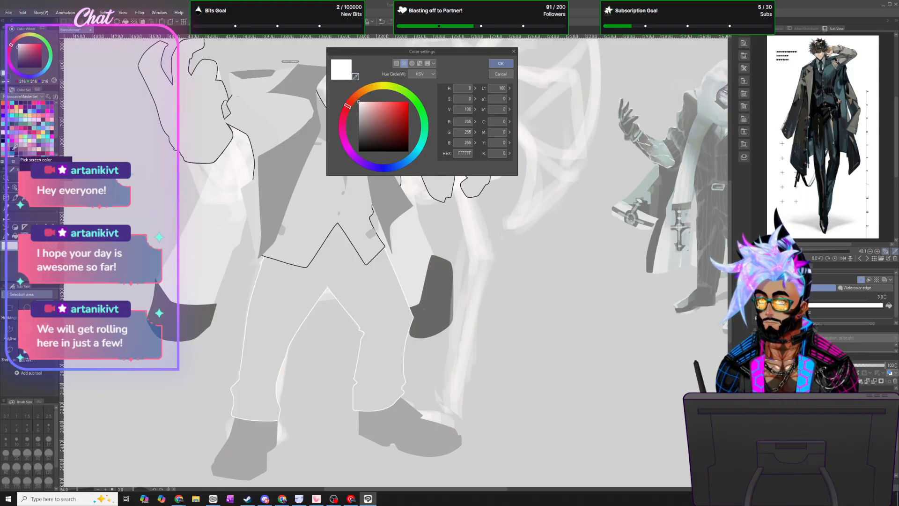
pyautogui.click(501, 64)
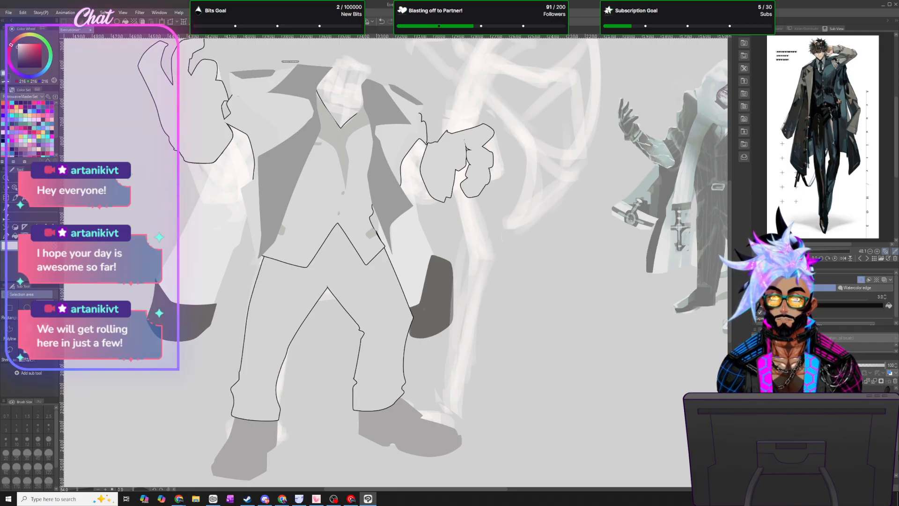
# - Add a border effect to the shoes layer and give its edge a near-black colour
pyautogui.click(827, 431)
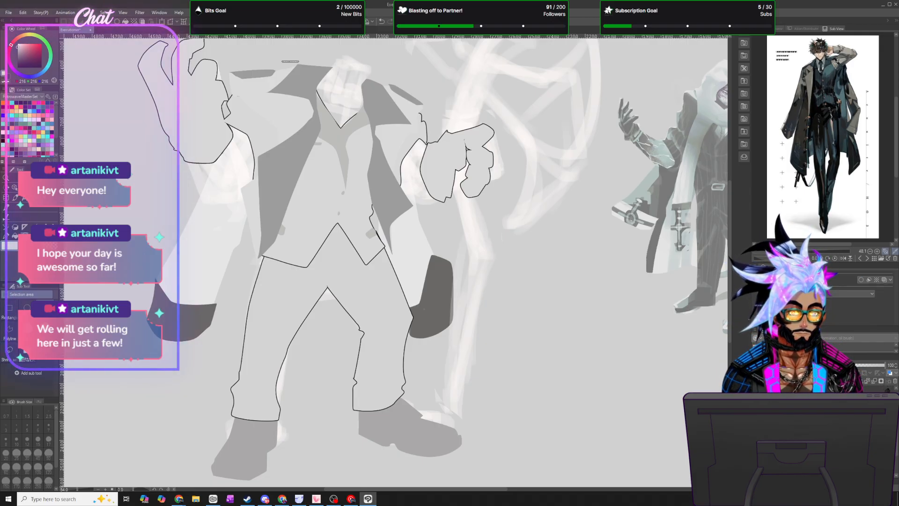
pyautogui.click(862, 280)
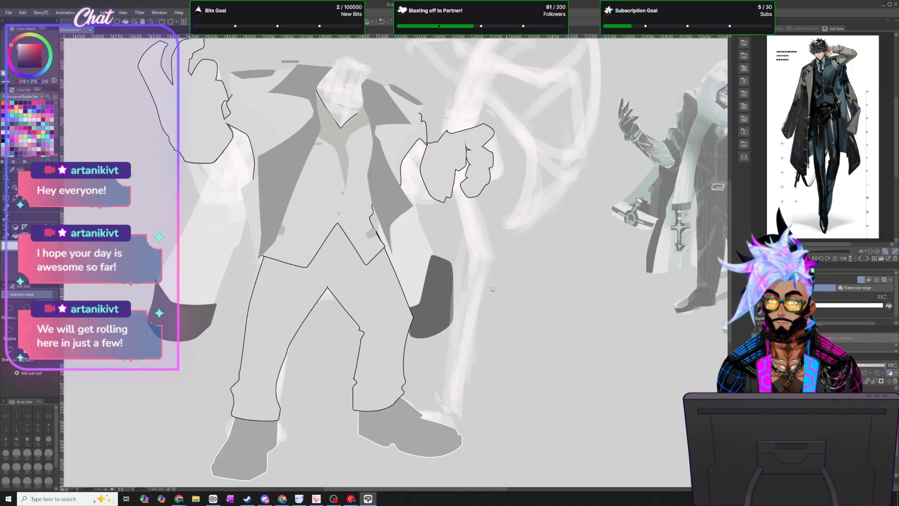
pyautogui.click(850, 305)
pyautogui.click(355, 77)
pyautogui.click(232, 143)
pyautogui.click(500, 63)
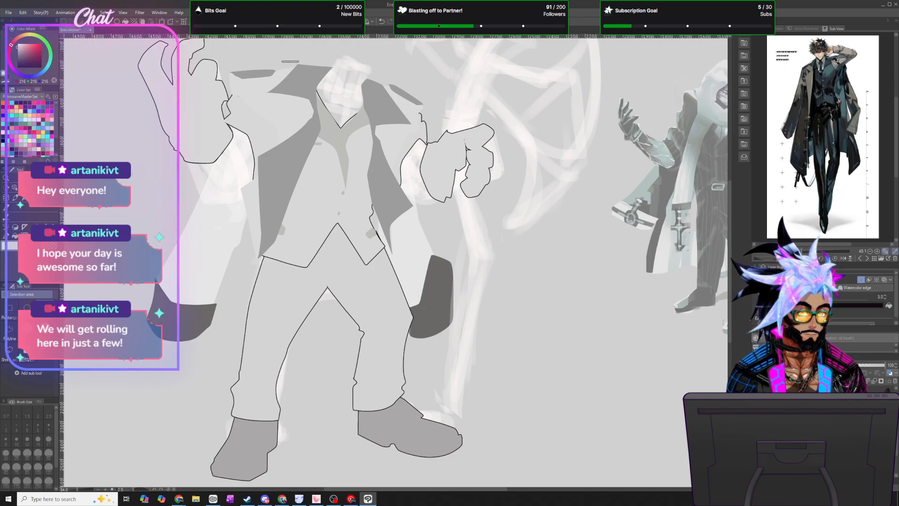
pyautogui.click(814, 424)
pyautogui.click(862, 279)
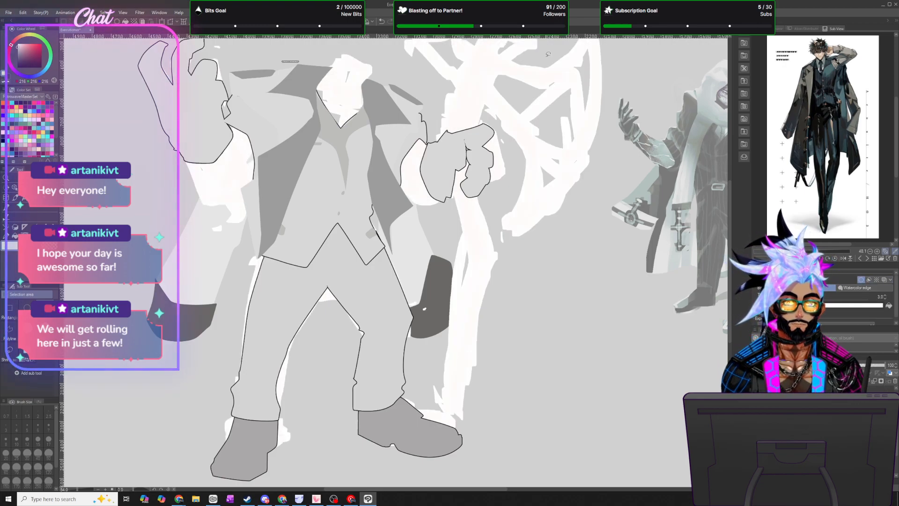
pyautogui.click(382, 21)
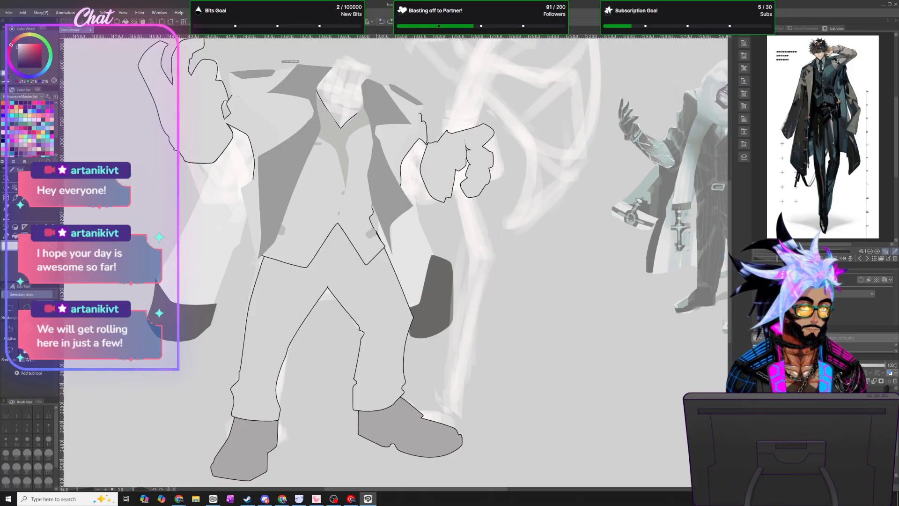
# - Outline the large lower sleeves and their dark cuffs with a border effect in near-black 120D11
pyautogui.click(861, 279)
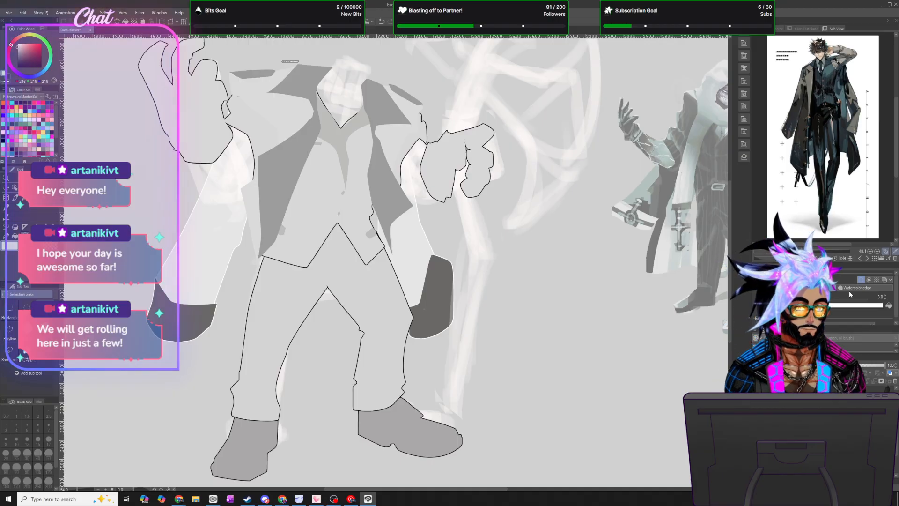
pyautogui.click(839, 306)
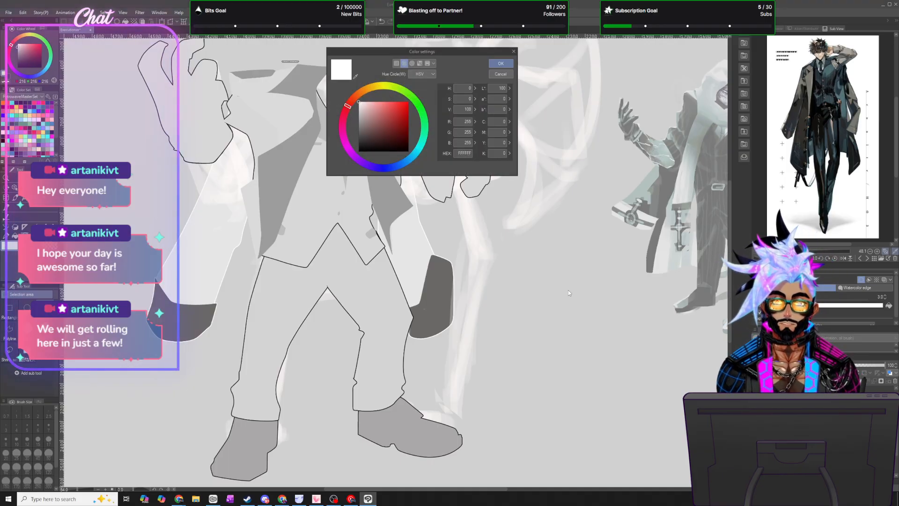
pyautogui.click(356, 77)
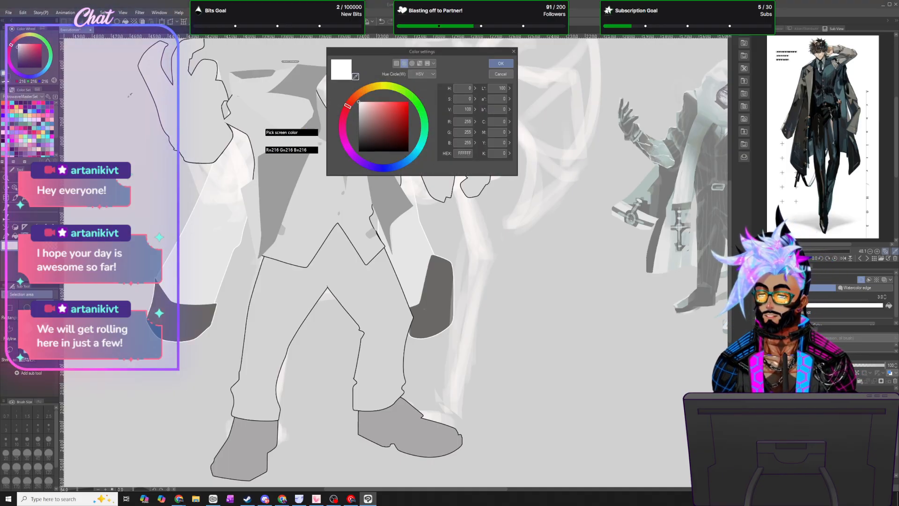
pyautogui.click(11, 149)
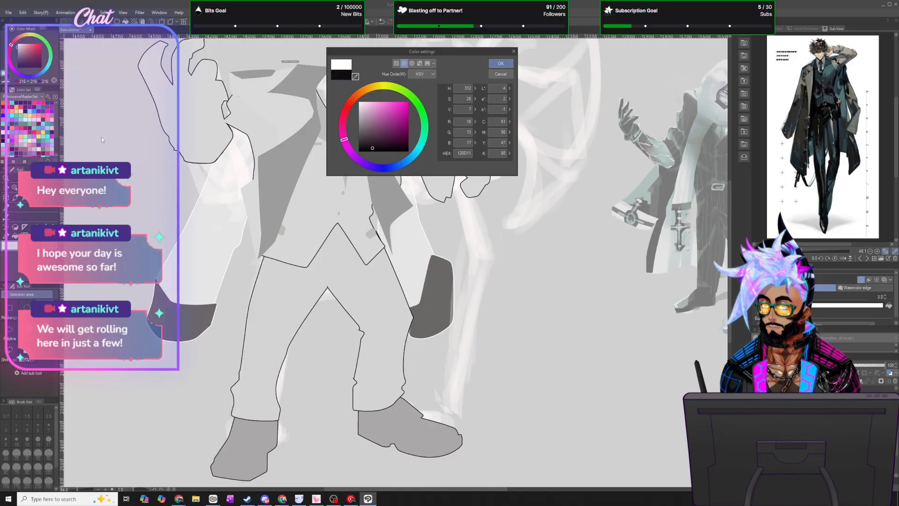
pyautogui.click(501, 64)
# - Apply a border effect to the dark grey lapels and shoulder pieces, with the edge colour set to 120D11
pyautogui.scroll(-1, 502, 88)
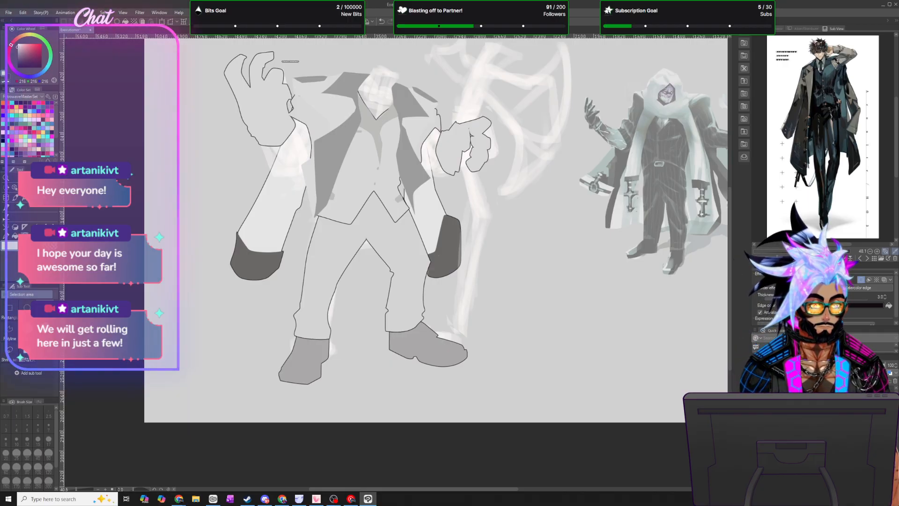
pyautogui.click(879, 390)
pyautogui.click(860, 280)
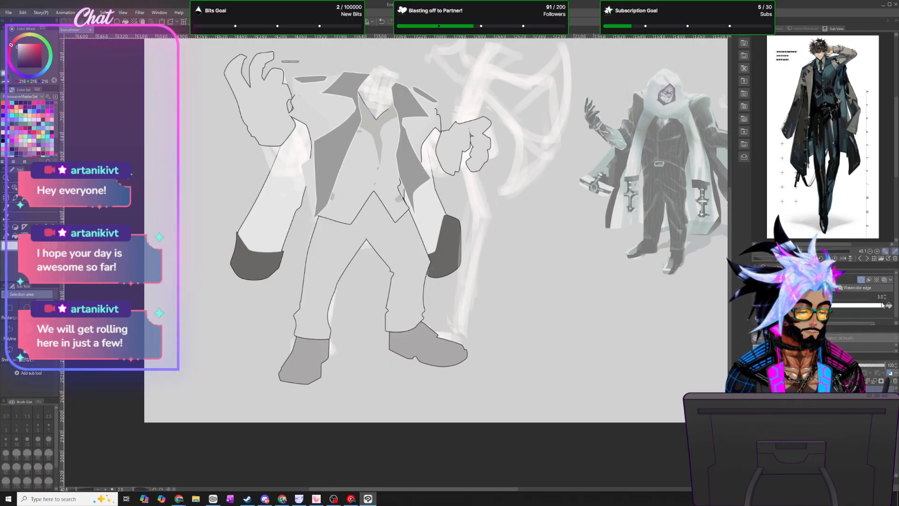
pyautogui.click(872, 307)
pyautogui.click(355, 76)
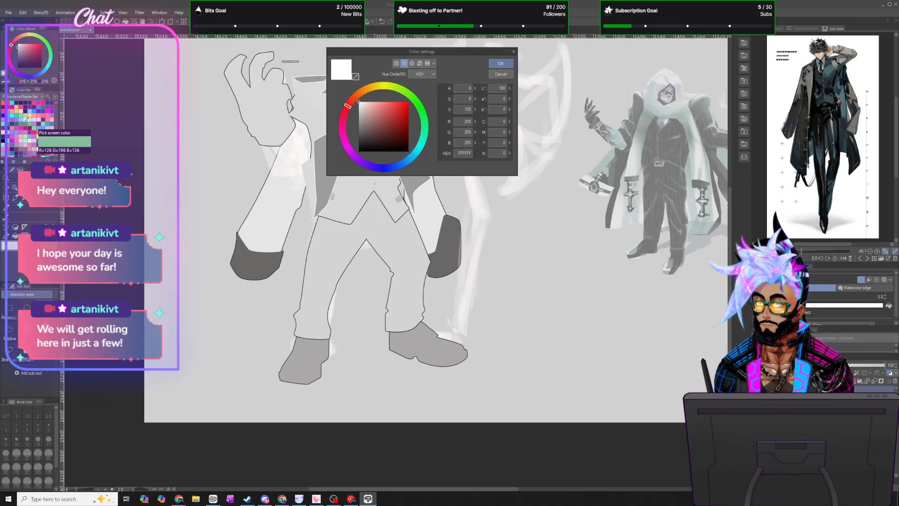
pyautogui.click(13, 143)
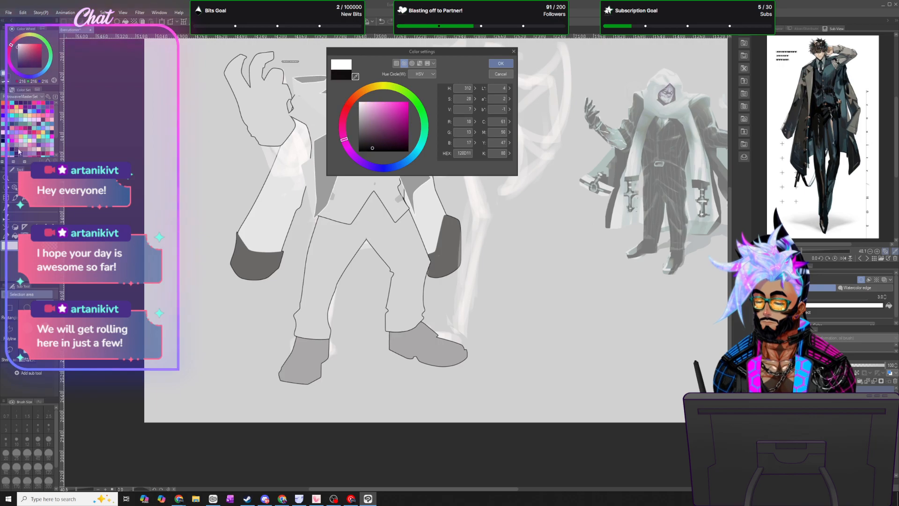
pyautogui.click(500, 64)
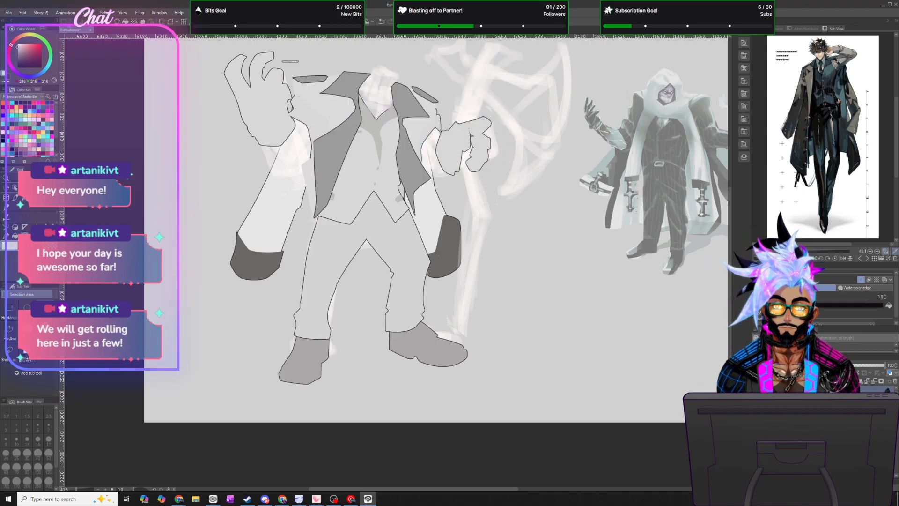
# - Add a border effect to the light upper-sleeve and shoulder shapes and set its edge colour to 120D11
pyautogui.click(862, 408)
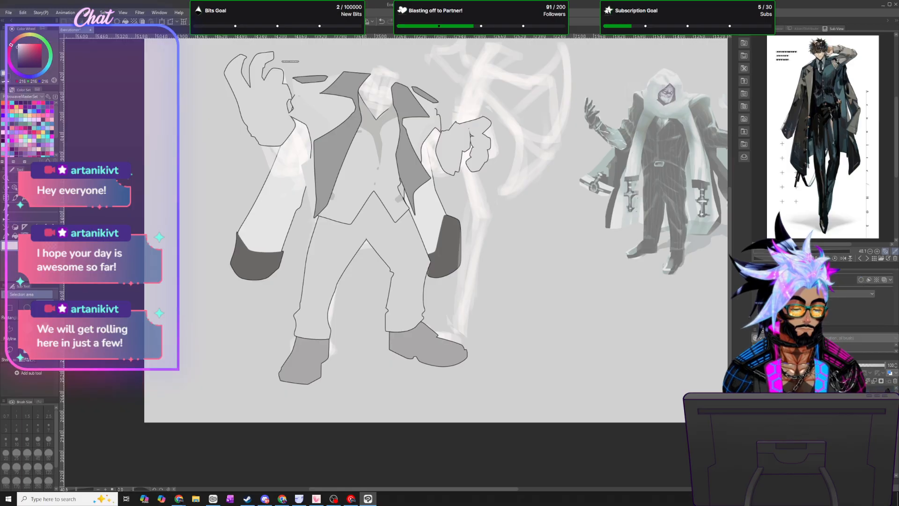
pyautogui.click(861, 279)
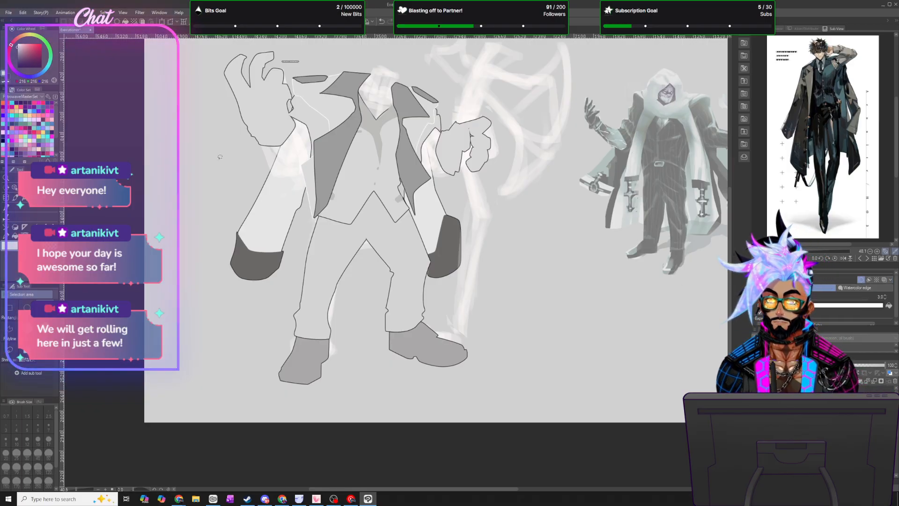
pyautogui.click(846, 305)
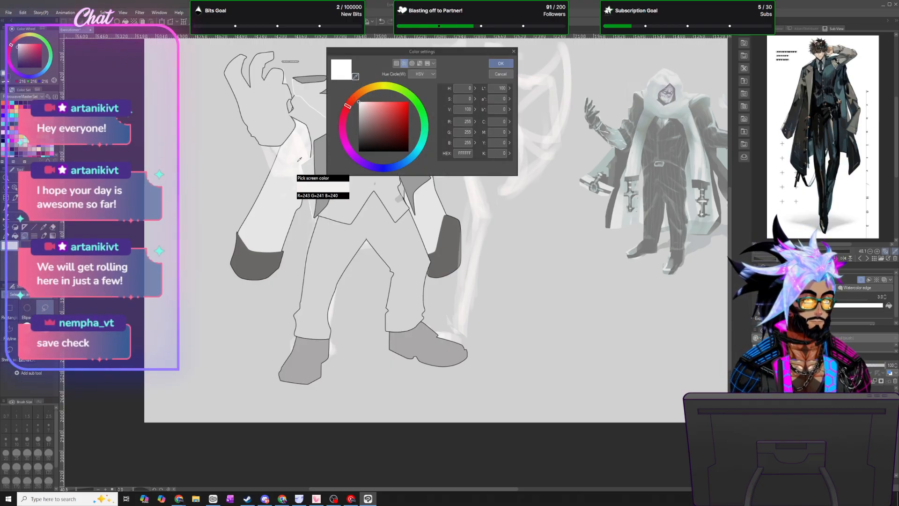
pyautogui.click(22, 155)
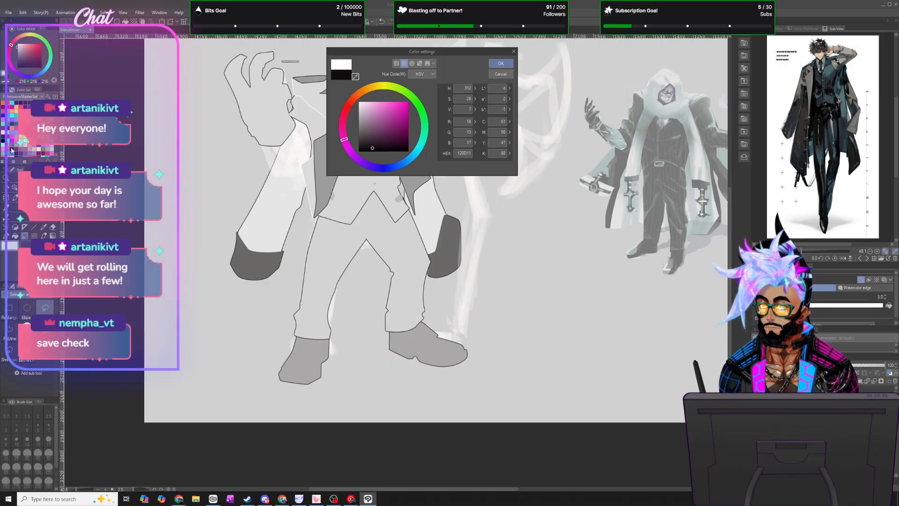
pyautogui.click(500, 62)
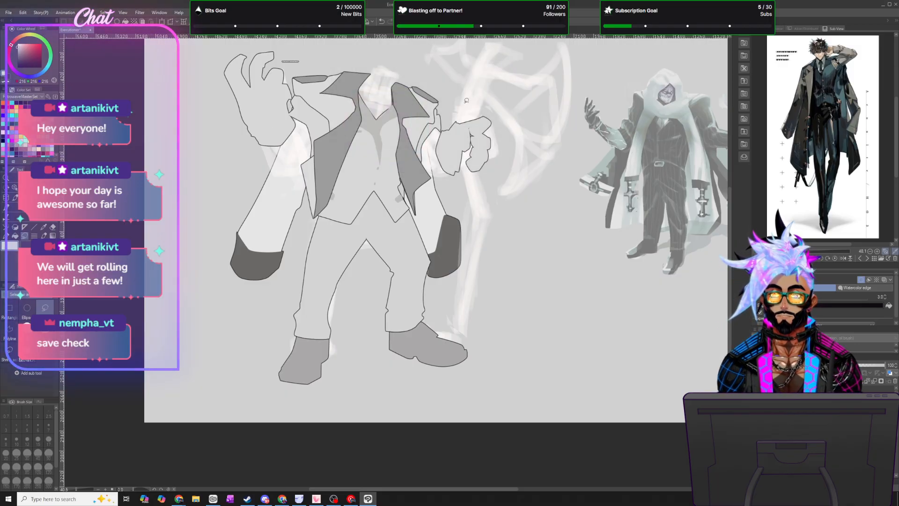
# - Outline the tie, vest buttons and small pocket details with a border effect in colour 120D11
pyautogui.scroll(1, 383, 75)
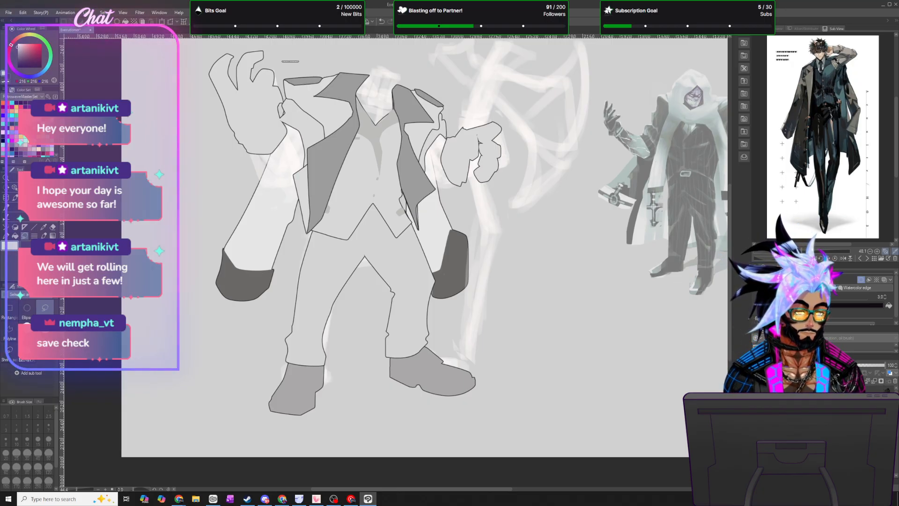
pyautogui.hotkey('ctrl', 'shift', 'n')
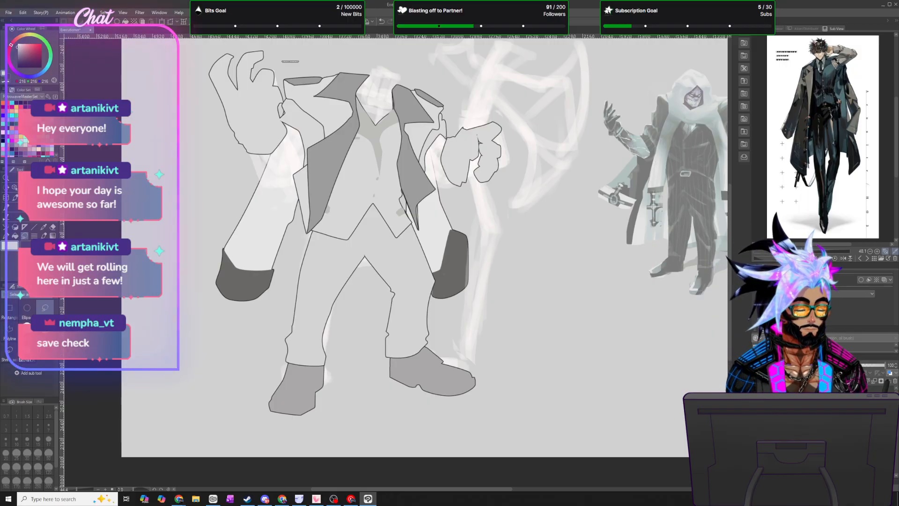
pyautogui.click(861, 280)
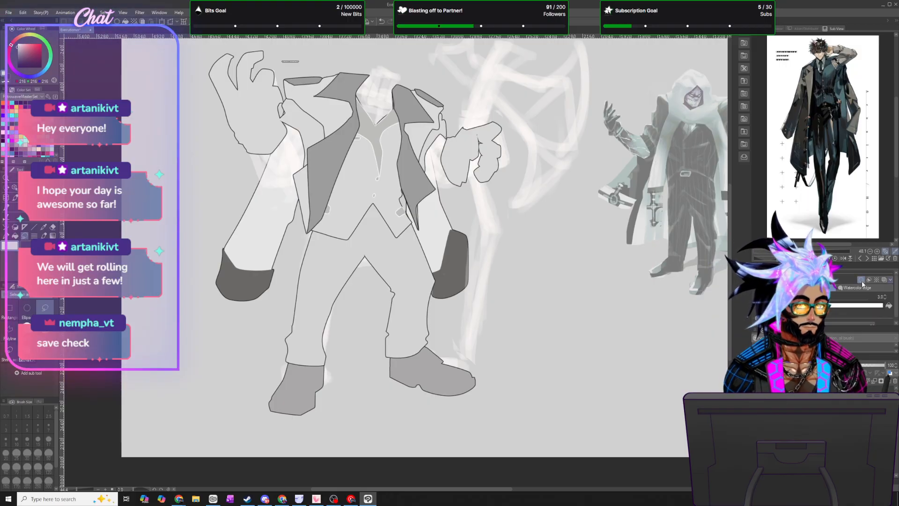
pyautogui.click(861, 306)
pyautogui.click(355, 76)
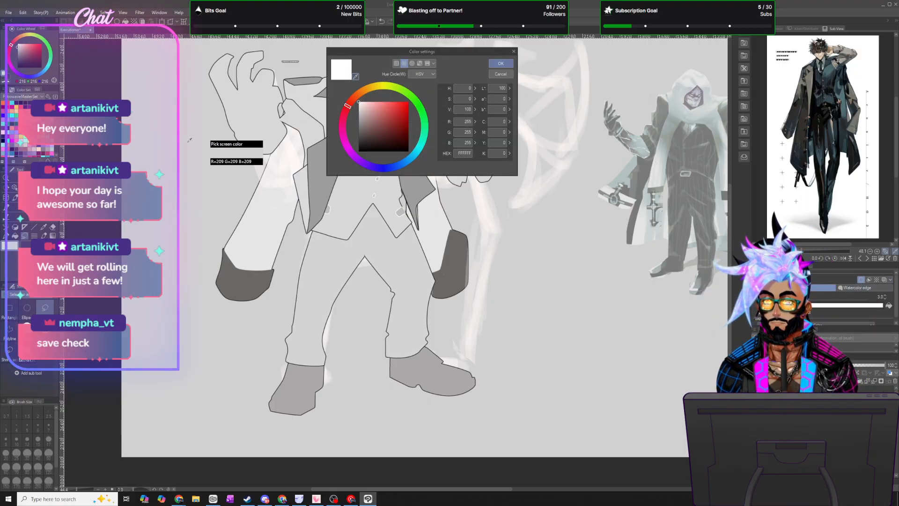
pyautogui.click(12, 150)
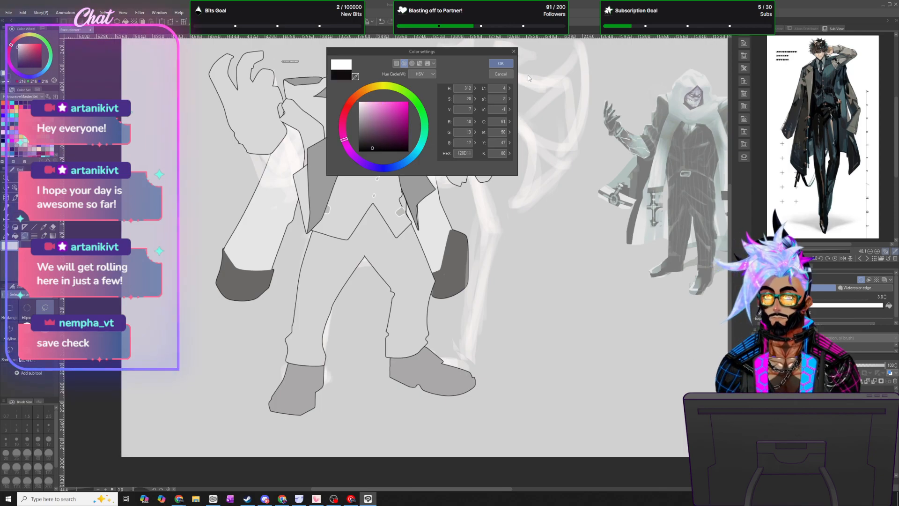
pyautogui.click(502, 63)
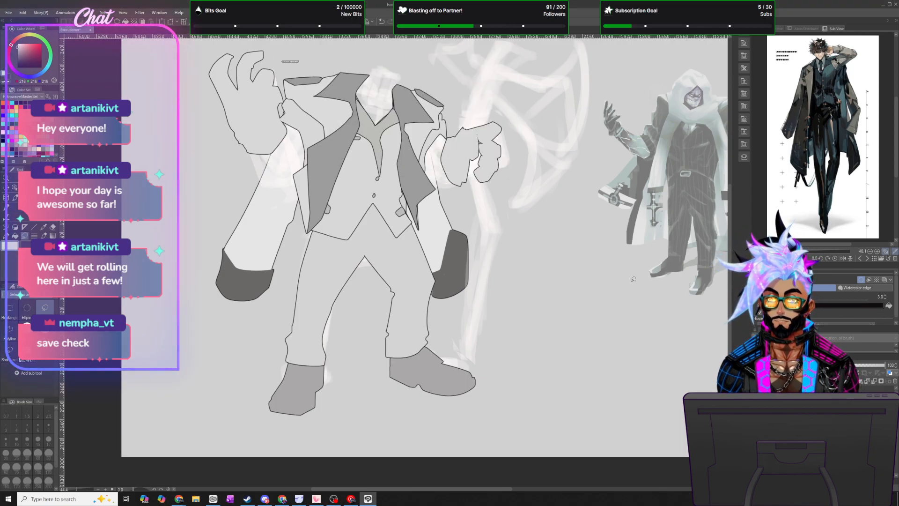
# - Save the illustration with its outlined clothing layers
pyautogui.scroll(-1, 357, 200)
pyautogui.scroll(-2, 356, 199)
pyautogui.scroll(1, 357, 199)
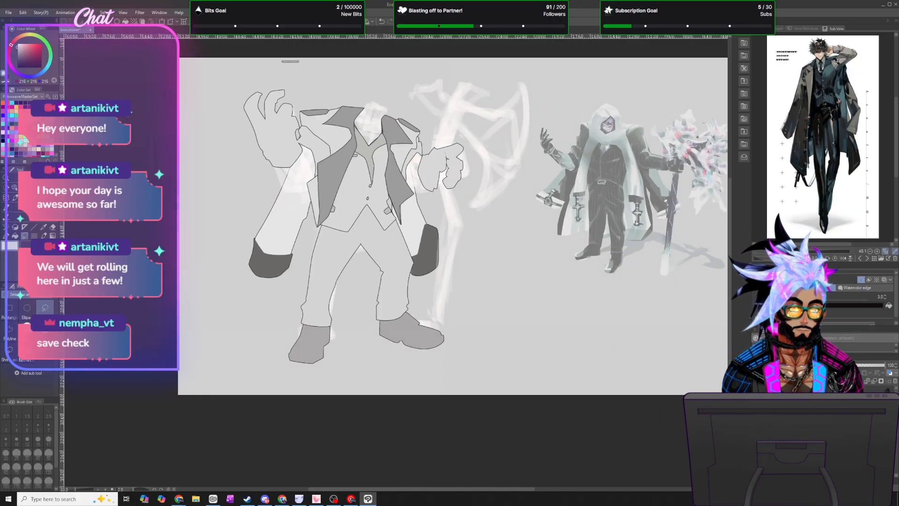
pyautogui.click(9, 12)
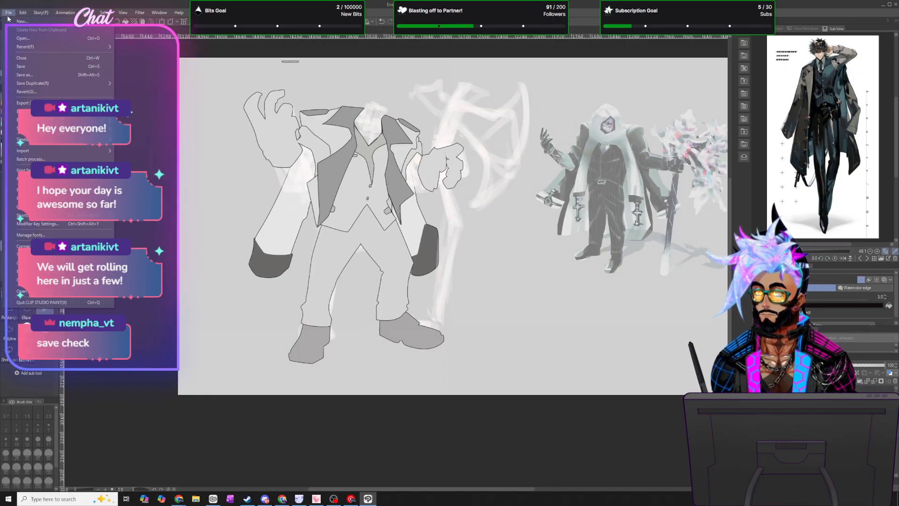
pyautogui.click(34, 66)
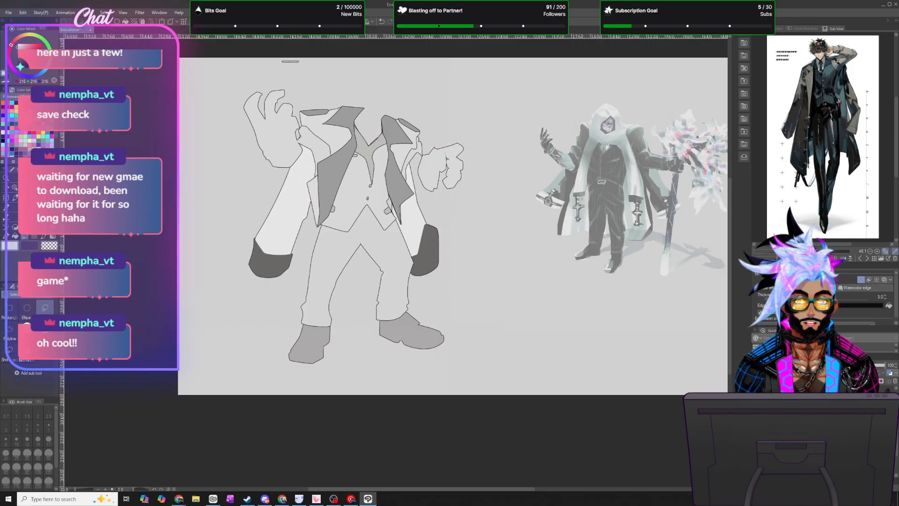
# - On a new layer, lasso the forearm area between the raised hand and its sleeve, fill it with white and deselect
pyautogui.hotkey('ctrl', 'shift', 'n')
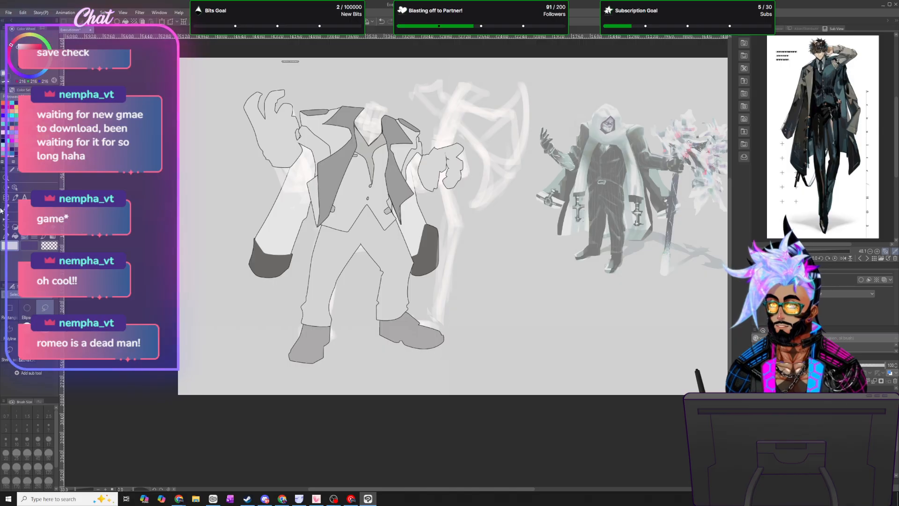
pyautogui.scroll(1, 364, 172)
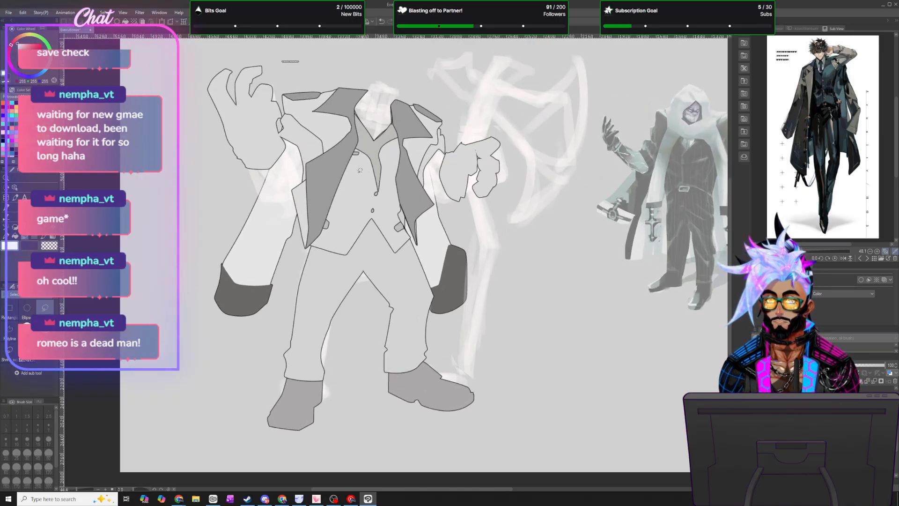
pyautogui.scroll(1, 324, 168)
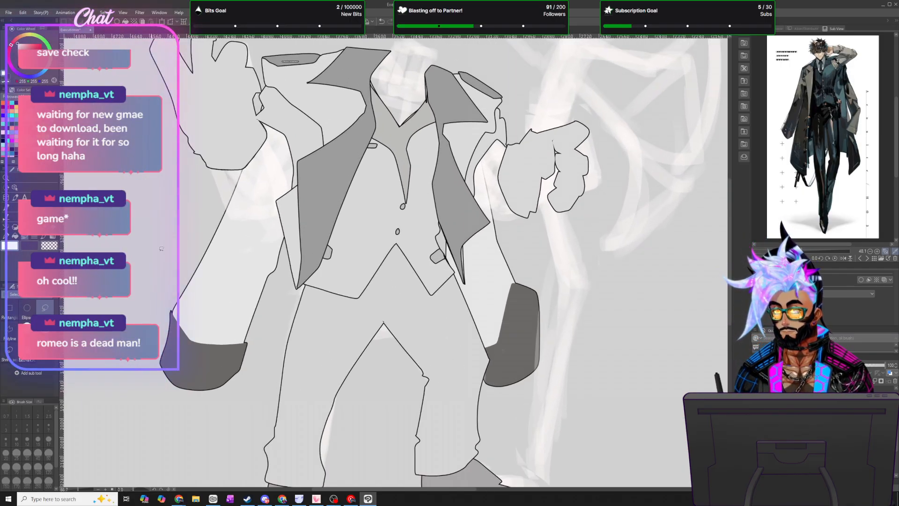
pyautogui.moveTo(266, 136)
pyautogui.mouseDown()
pyautogui.moveTo(289, 167)
pyautogui.moveTo(297, 228)
pyautogui.moveTo(253, 241)
pyautogui.moveTo(229, 223)
pyautogui.moveTo(221, 140)
pyautogui.moveTo(264, 135)
pyautogui.mouseUp()
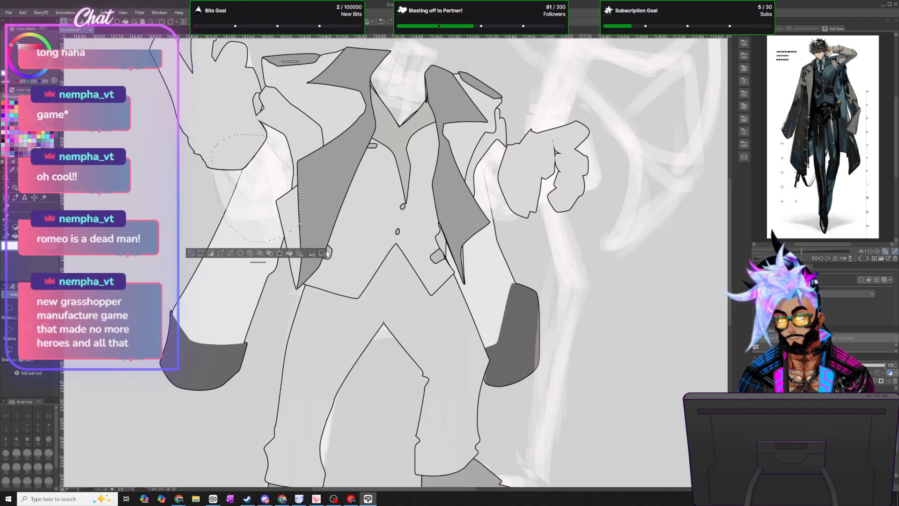
pyautogui.click(290, 253)
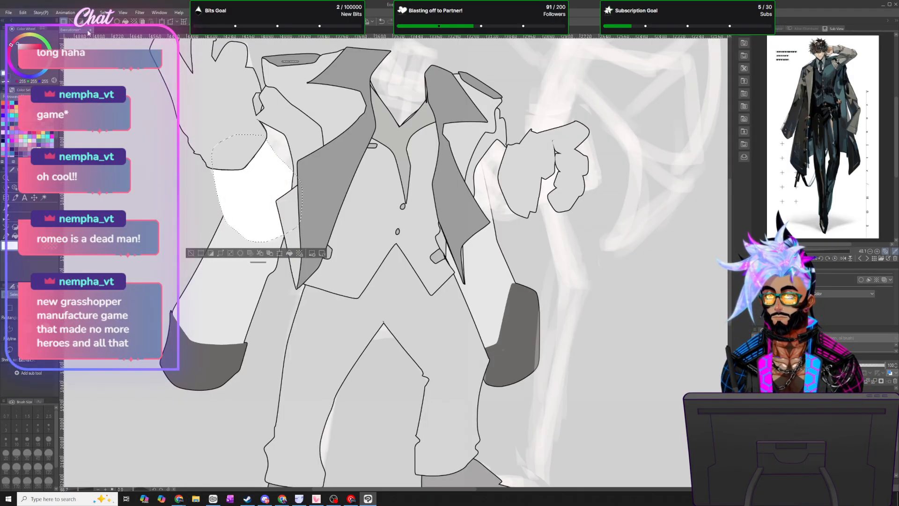
pyautogui.click(104, 12)
pyautogui.click(118, 31)
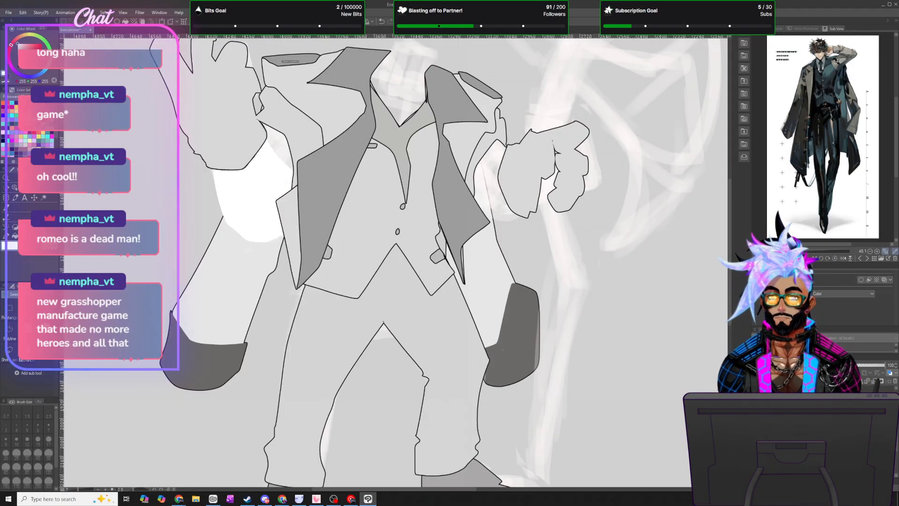
# - Add a border effect to the white forearm shape, sampling a near-black swatch from the colour set as its edge colour
pyautogui.click(861, 280)
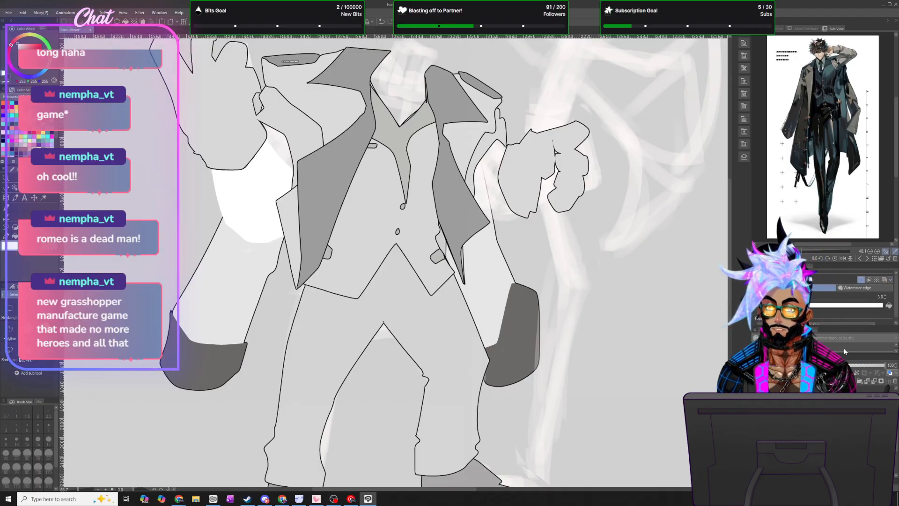
pyautogui.click(856, 306)
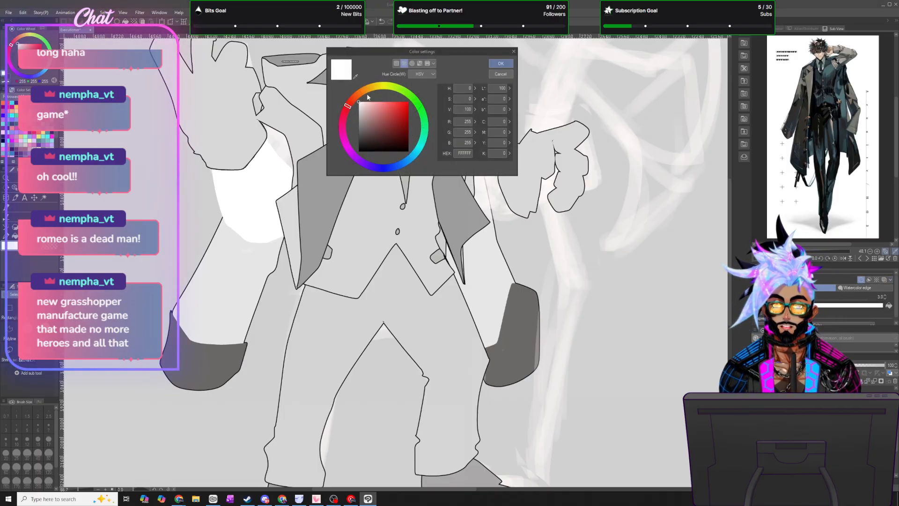
pyautogui.click(356, 76)
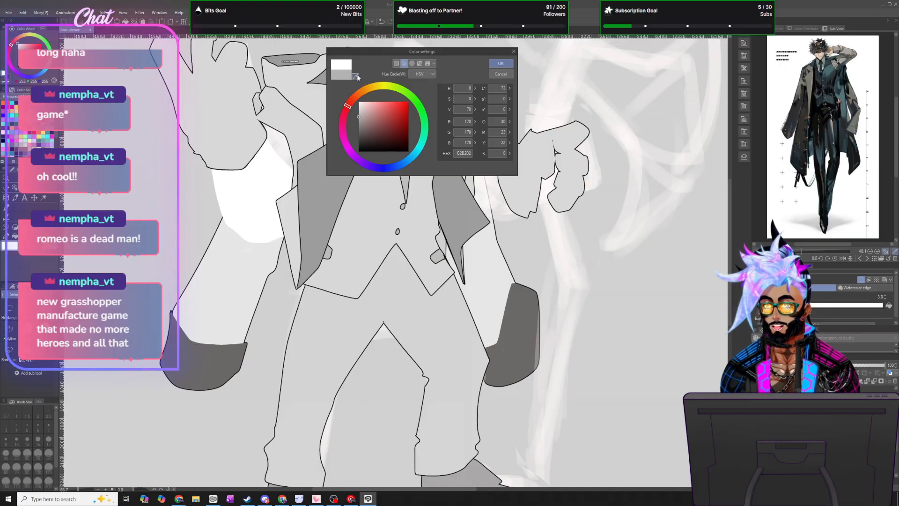
pyautogui.click(4, 140)
pyautogui.click(504, 65)
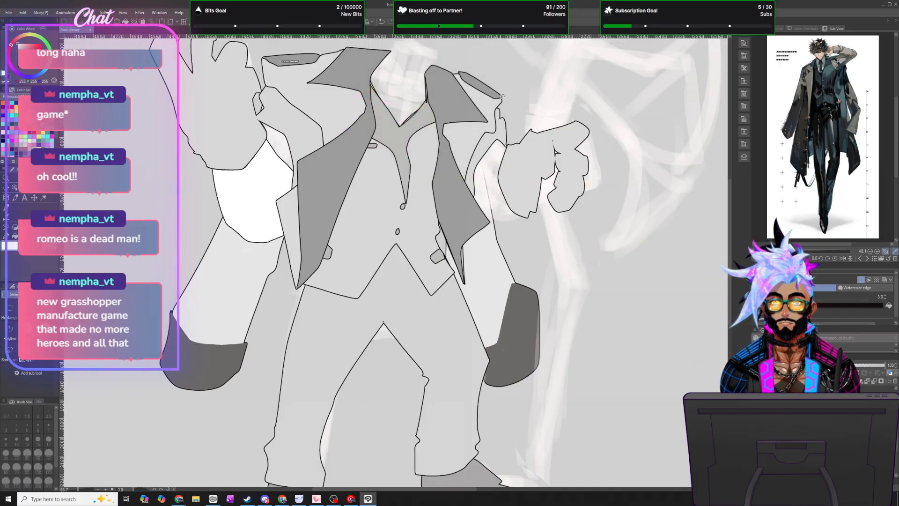
pyautogui.scroll(-2, 383, 101)
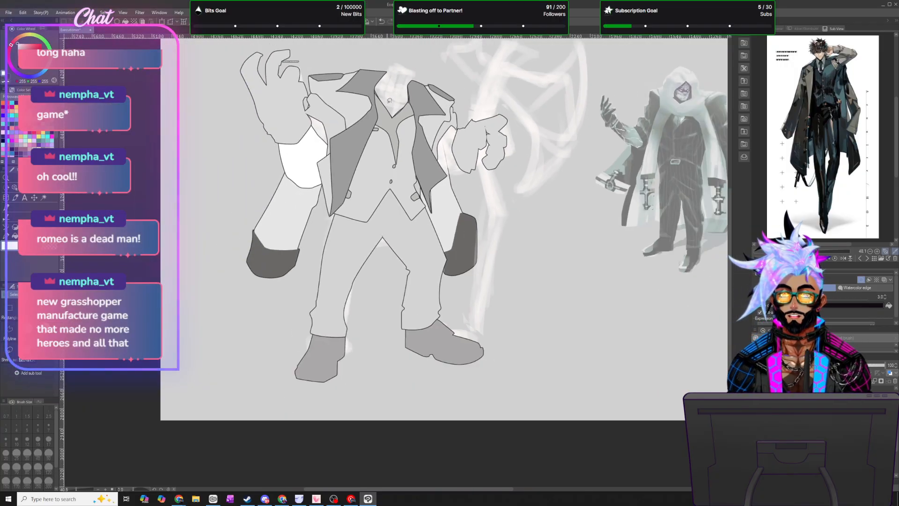
pyautogui.scroll(3, 487, 143)
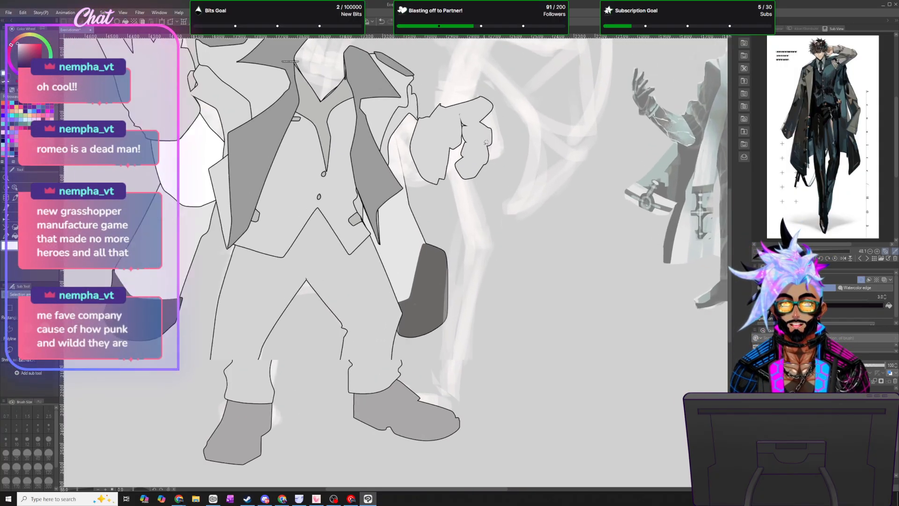
pyautogui.scroll(-1, 486, 142)
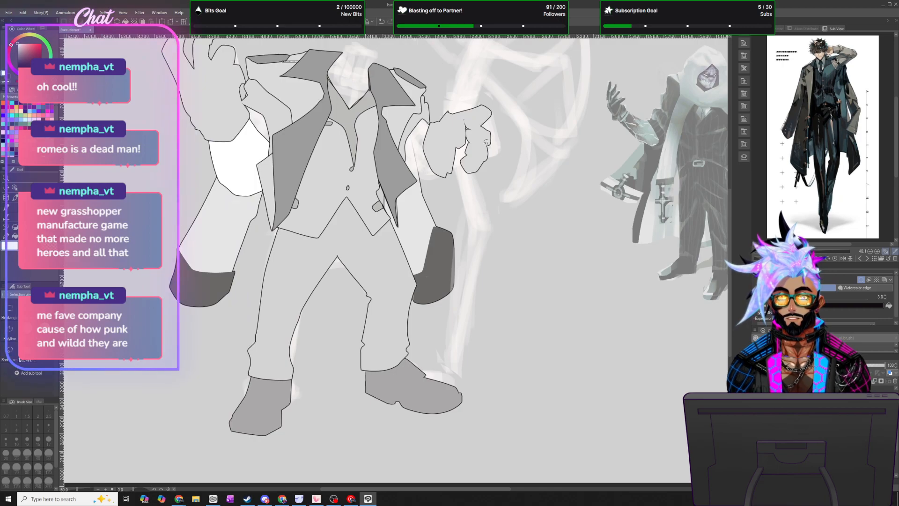
pyautogui.scroll(1, 486, 142)
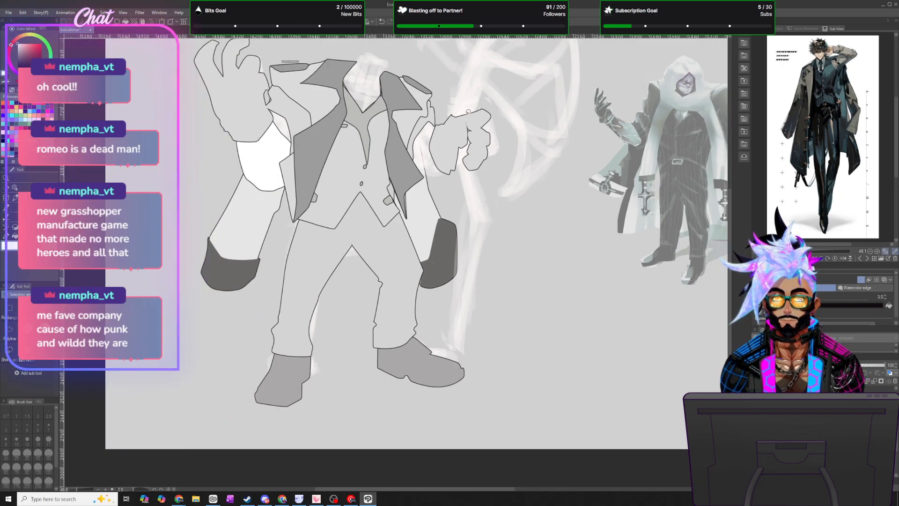
pyautogui.scroll(2, 482, 133)
pyautogui.scroll(-1, 481, 129)
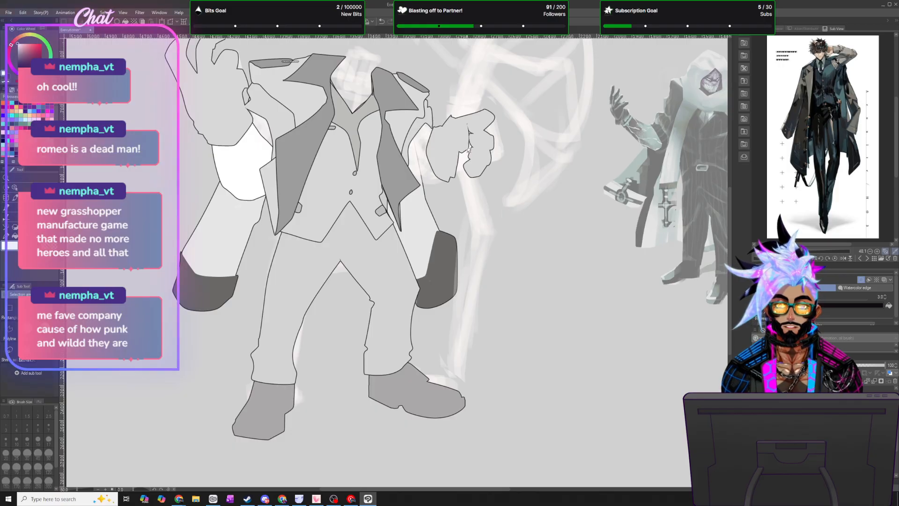
# - Select the clenched fist together with the axe sketch, shift them outward from the body with a slight clockwise rotation, and deselect
pyautogui.scroll(-1, 451, 157)
pyautogui.scroll(1, 464, 139)
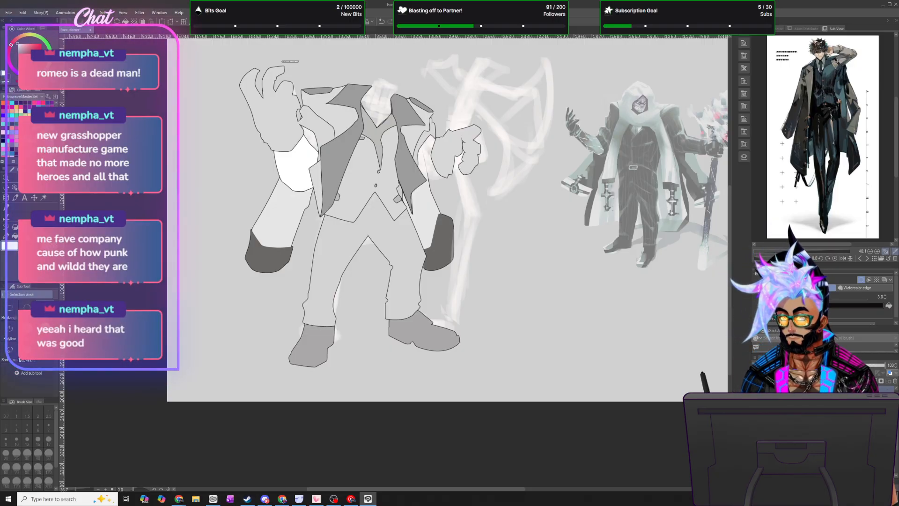
pyautogui.moveTo(447, 126); pyautogui.dragTo(429, 147)
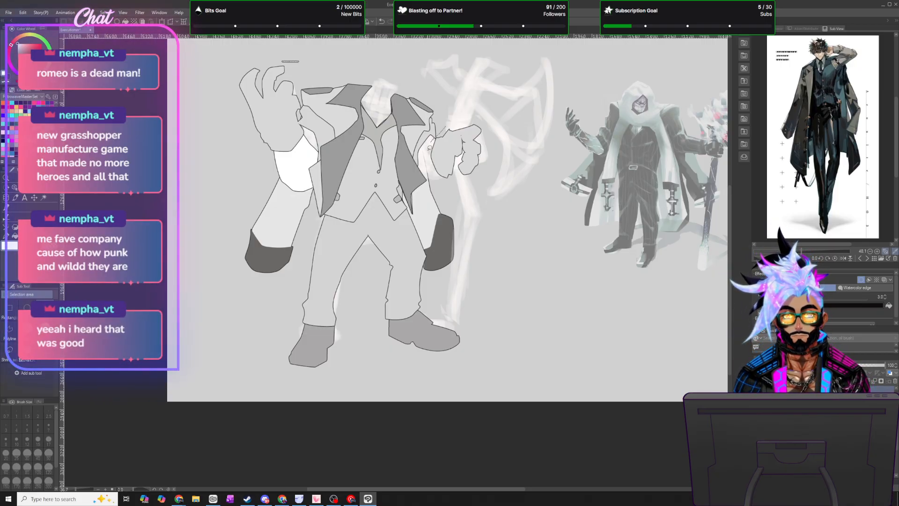
pyautogui.moveTo(476, 195); pyautogui.dragTo(474, 111)
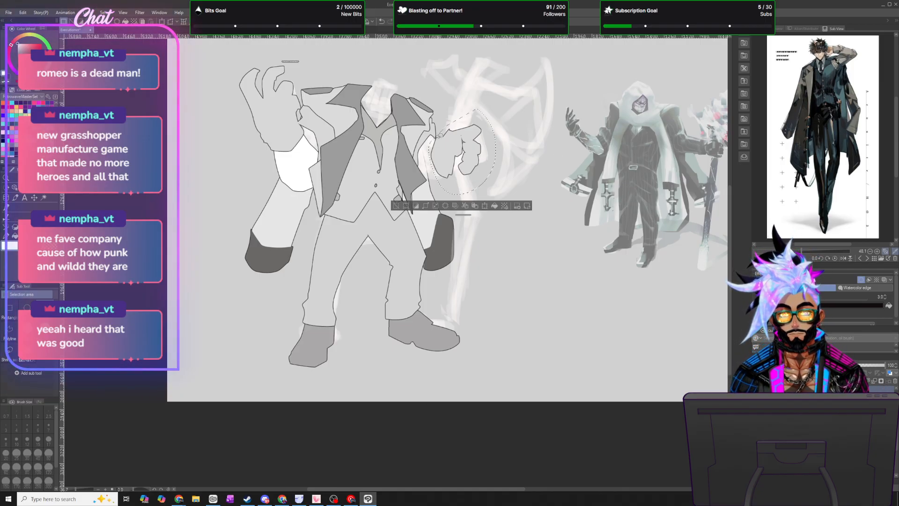
pyautogui.moveTo(420, 53)
pyautogui.mouseDown()
pyautogui.moveTo(541, 43)
pyautogui.moveTo(559, 157)
pyautogui.moveTo(472, 325)
pyautogui.moveTo(426, 94)
pyautogui.mouseUp()
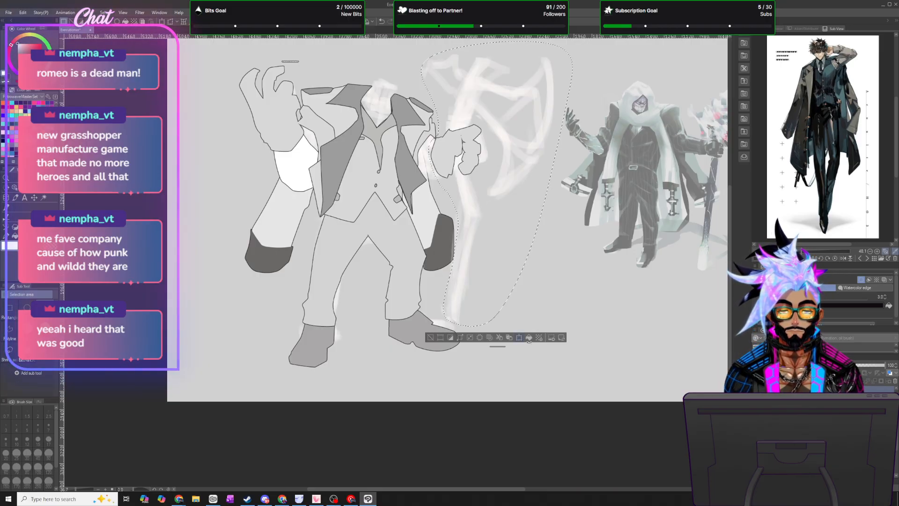
pyautogui.click(529, 338)
pyautogui.moveTo(494, 182); pyautogui.dragTo(500, 185)
pyautogui.moveTo(576, 45); pyautogui.dragTo(576, 69)
pyautogui.moveTo(548, 109); pyautogui.dragTo(549, 116)
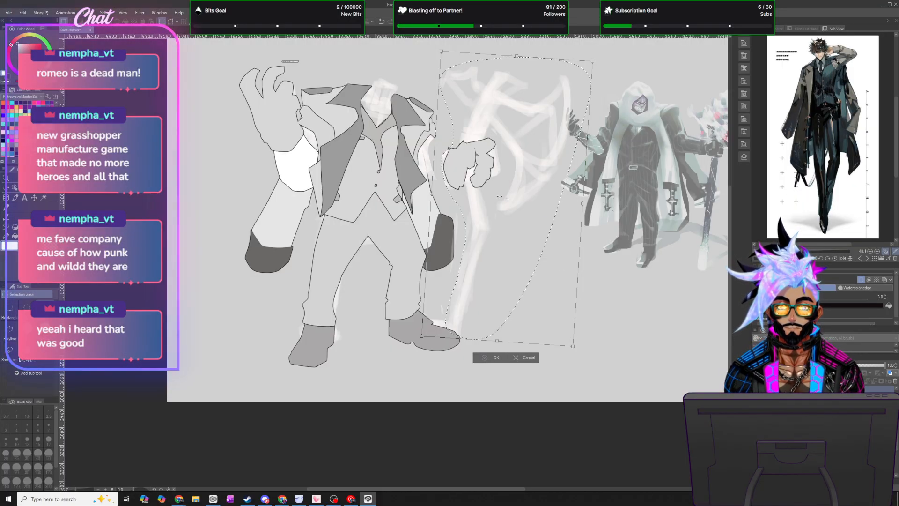
pyautogui.press('Return')
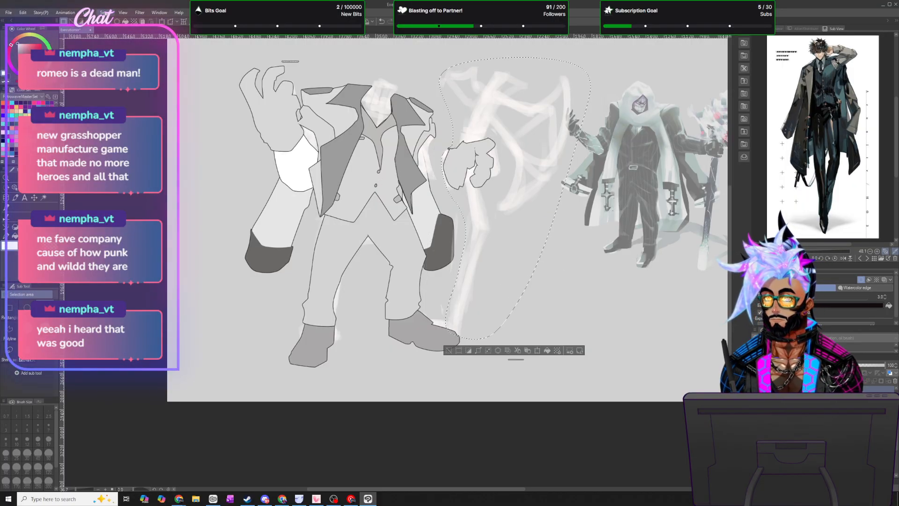
pyautogui.hotkey('ctrl', 'd')
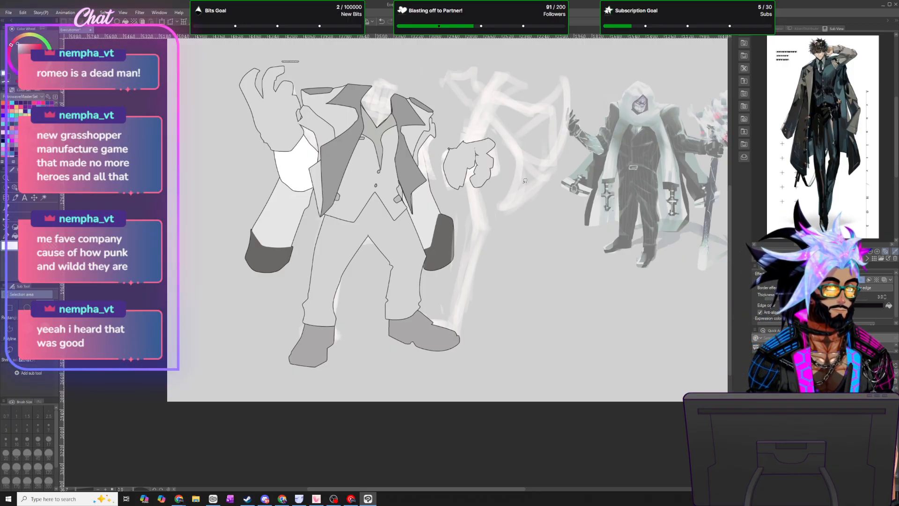
# - Toggle the visibility of several layers one after another to identify which parts of the figure they hold
pyautogui.scroll(1, 463, 166)
pyautogui.scroll(1, 463, 167)
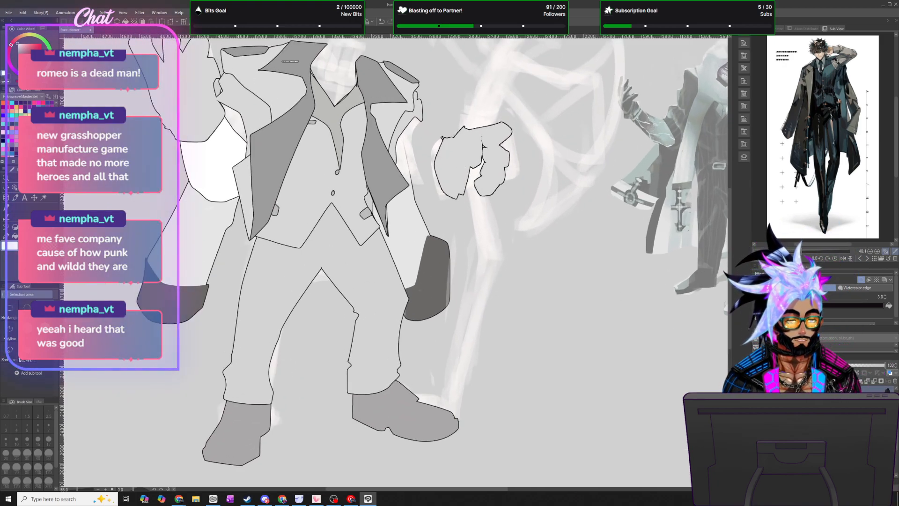
pyautogui.click(757, 391)
pyautogui.click(757, 392)
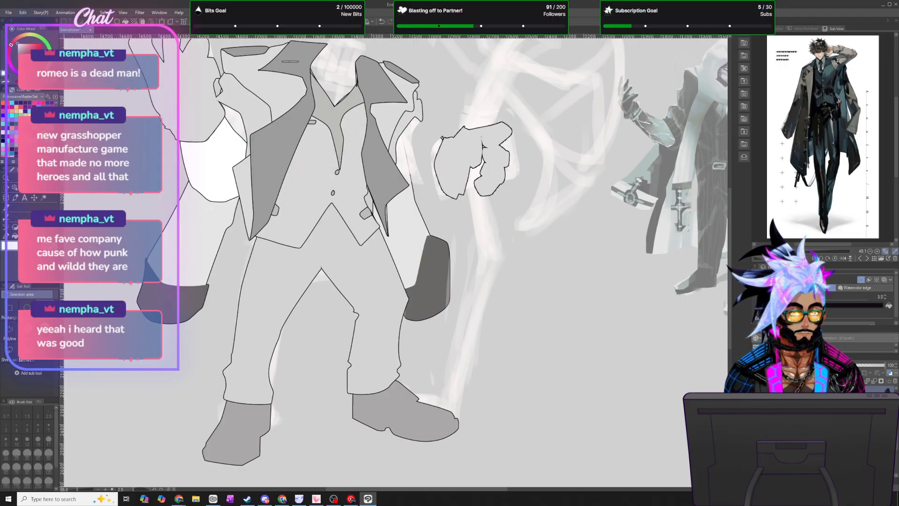
pyautogui.click(758, 404)
pyautogui.click(757, 404)
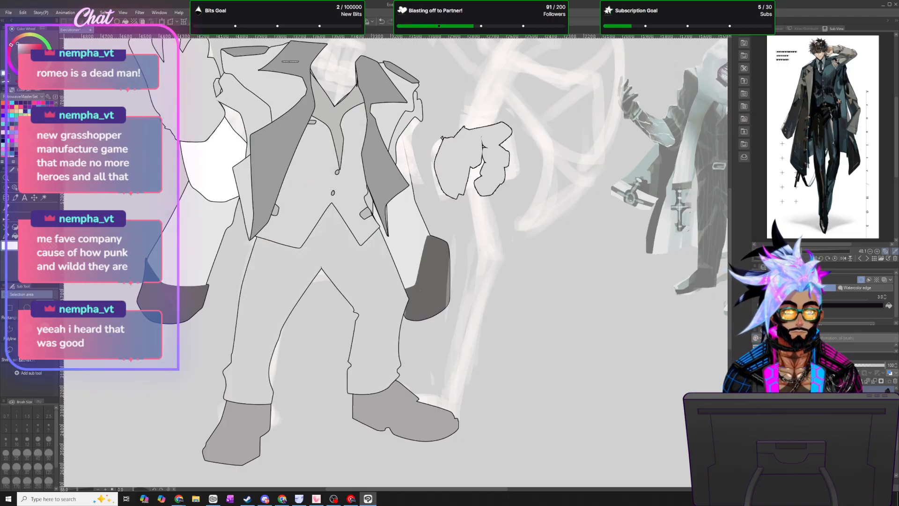
pyautogui.click(757, 416)
pyautogui.click(757, 416)
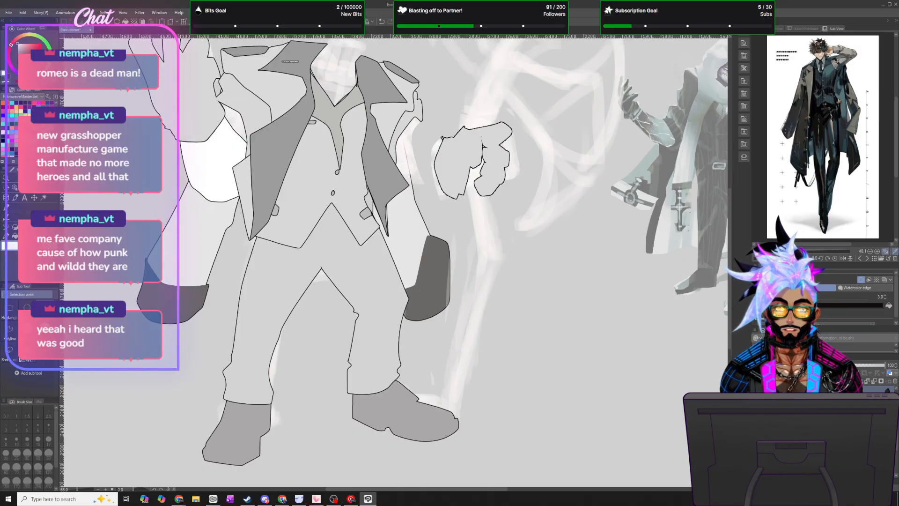
pyautogui.click(757, 416)
pyautogui.click(757, 416)
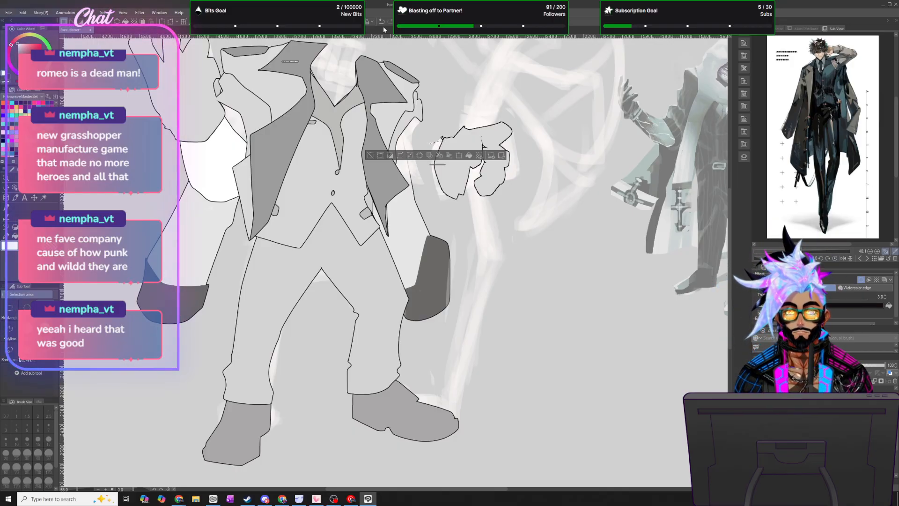
# - Try to fill a lassoed forearm between the coat and the clenched fist with white, and undo the fill
pyautogui.moveTo(461, 181)
pyautogui.mouseDown()
pyautogui.moveTo(413, 209)
pyautogui.moveTo(389, 190)
pyautogui.moveTo(389, 138)
pyautogui.moveTo(440, 150)
pyautogui.mouseUp()
pyautogui.click(454, 222)
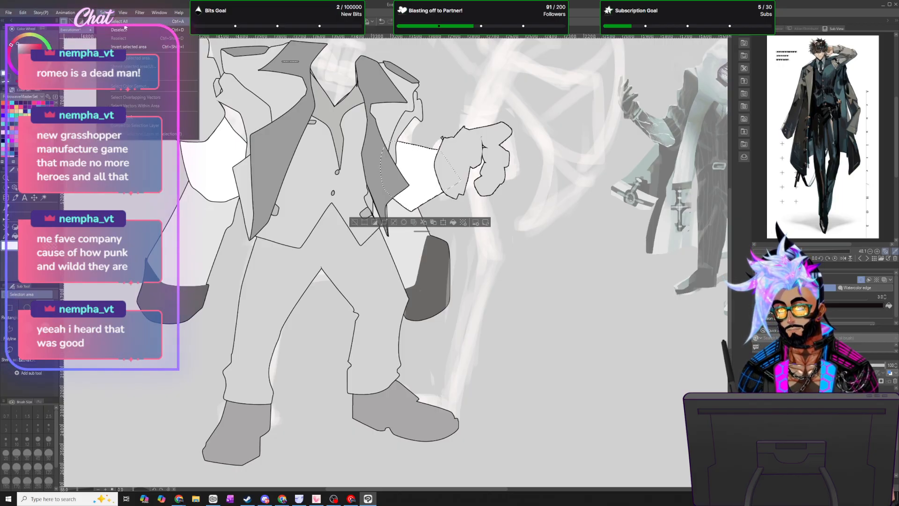
pyautogui.hotkey('ctrl', 'd')
pyautogui.click(105, 12)
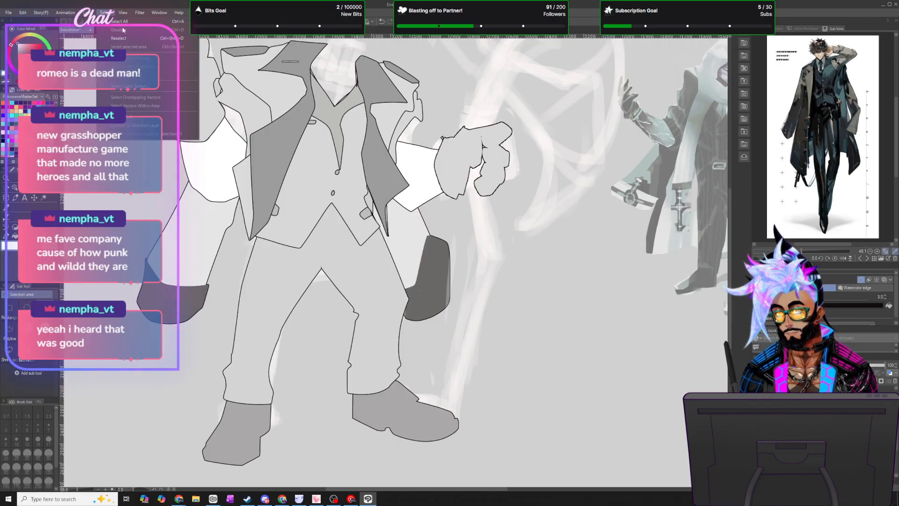
pyautogui.click(381, 21)
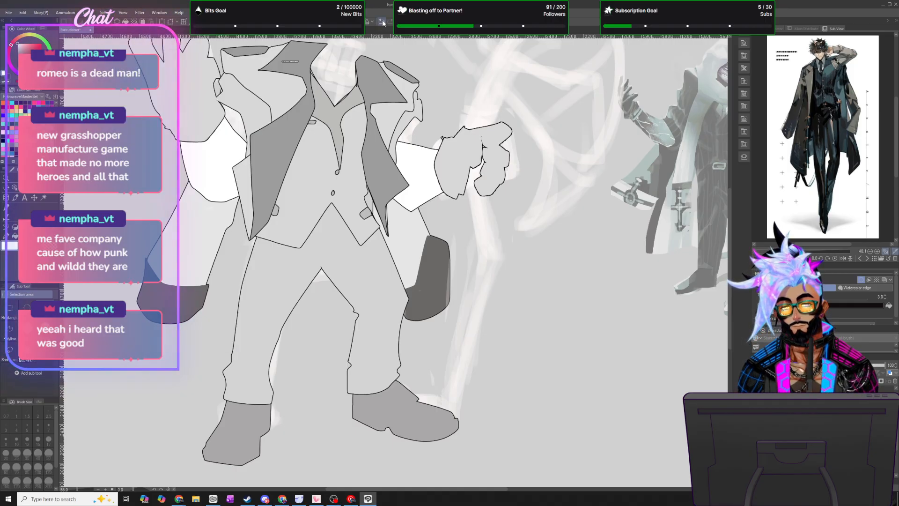
pyautogui.click(381, 22)
pyautogui.click(382, 22)
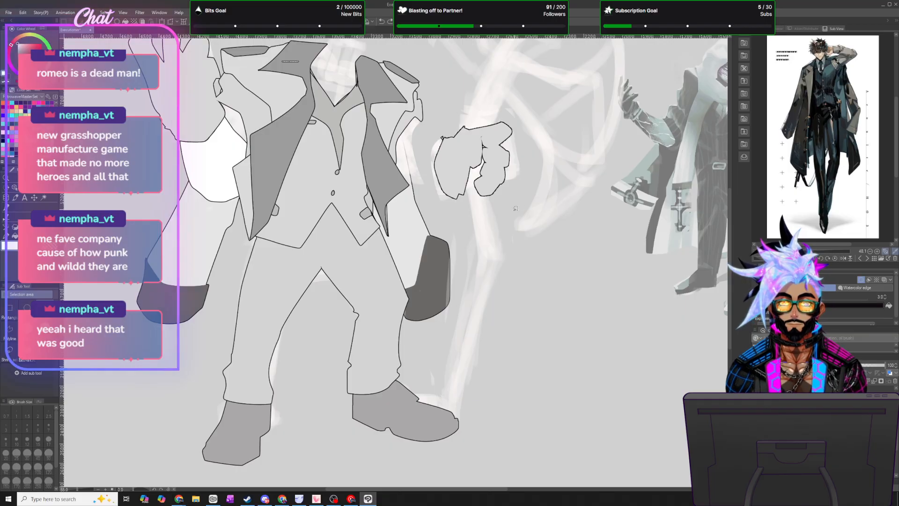
pyautogui.scroll(-1, 513, 211)
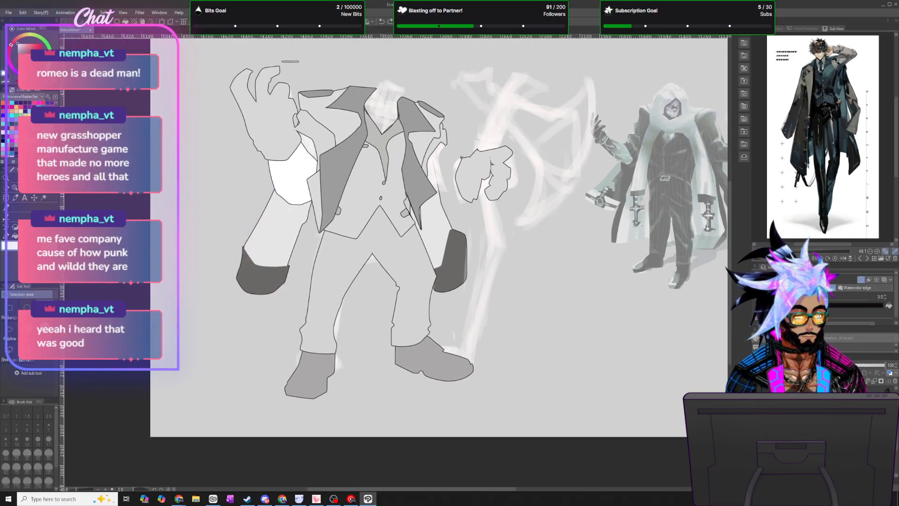
# - Lasso the clenched fist with the axe sketch in the mirrored view, move them outward, rotate them slightly counter-clockwise, and deselect
pyautogui.click(755, 422)
pyautogui.click(755, 421)
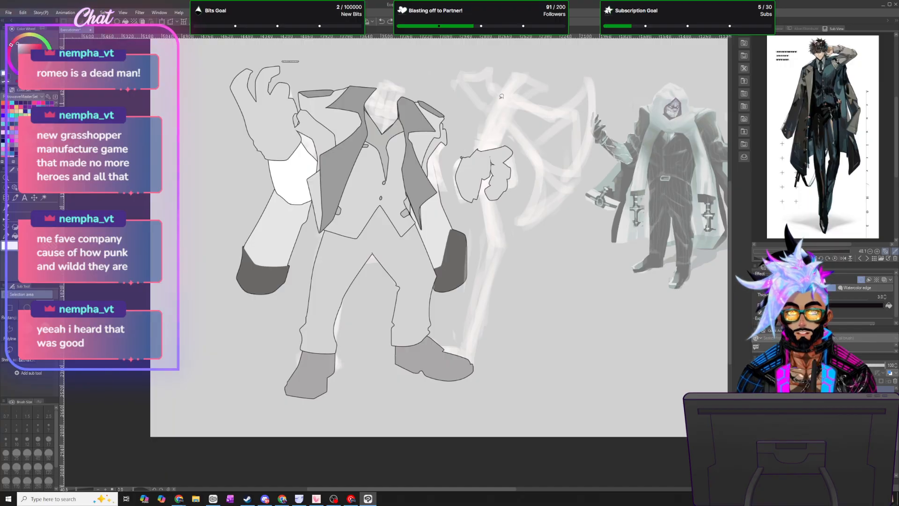
pyautogui.click(404, 21)
pyautogui.moveTo(320, 96)
pyautogui.mouseDown()
pyautogui.moveTo(333, 119)
pyautogui.moveTo(271, 225)
pyautogui.moveTo(261, 71)
pyautogui.mouseUp()
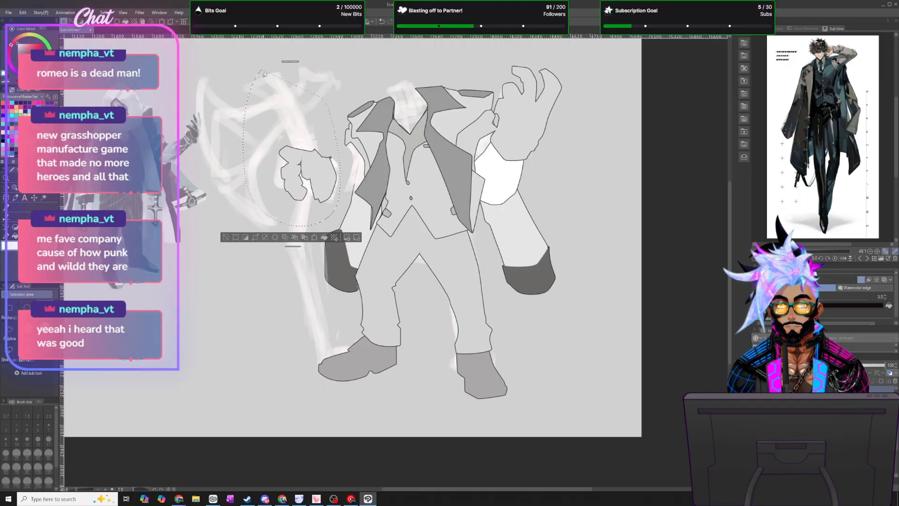
pyautogui.moveTo(338, 91)
pyautogui.mouseDown()
pyautogui.moveTo(197, 51)
pyautogui.moveTo(178, 113)
pyautogui.moveTo(280, 317)
pyautogui.moveTo(296, 382)
pyautogui.moveTo(347, 365)
pyautogui.moveTo(354, 325)
pyautogui.moveTo(333, 290)
pyautogui.moveTo(333, 240)
pyautogui.mouseUp()
pyautogui.click(283, 393)
pyautogui.moveTo(286, 262); pyautogui.dragTo(267, 268)
pyautogui.moveTo(322, 115); pyautogui.dragTo(326, 129)
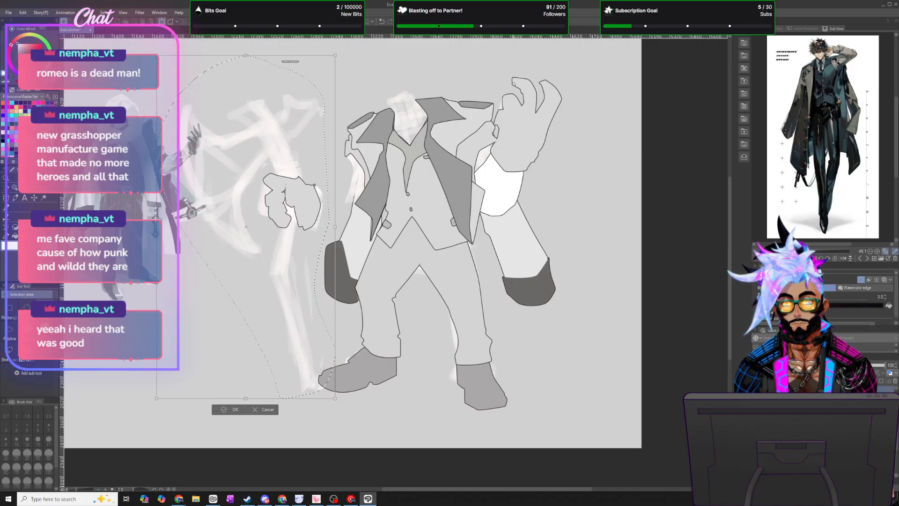
pyautogui.moveTo(342, 51); pyautogui.dragTo(328, 45)
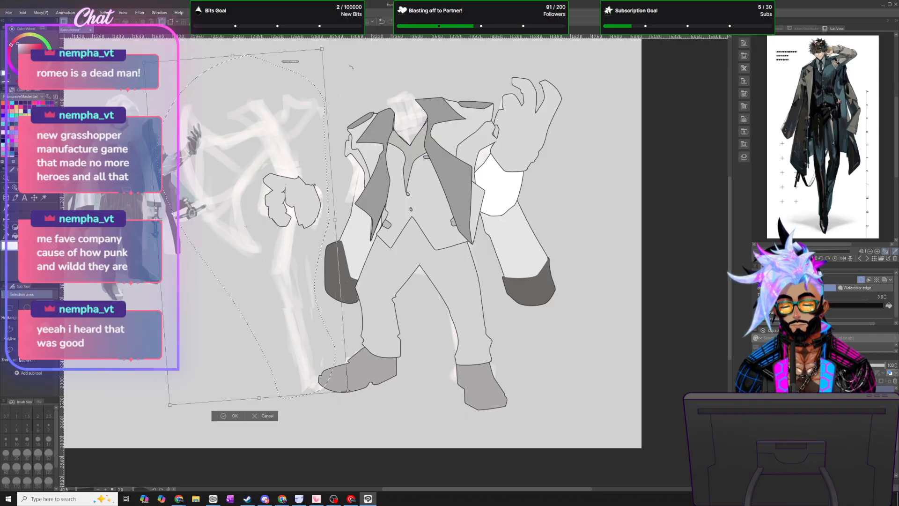
pyautogui.moveTo(320, 158); pyautogui.dragTo(316, 159)
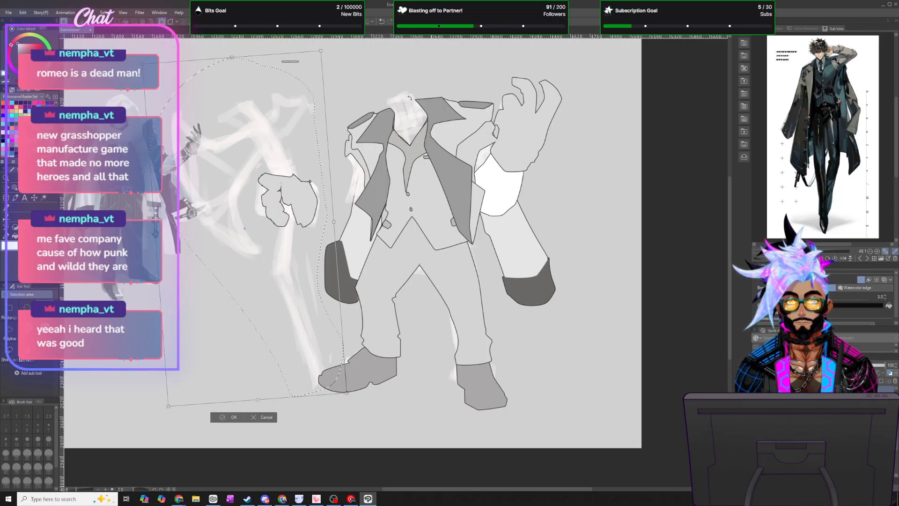
pyautogui.click(105, 12)
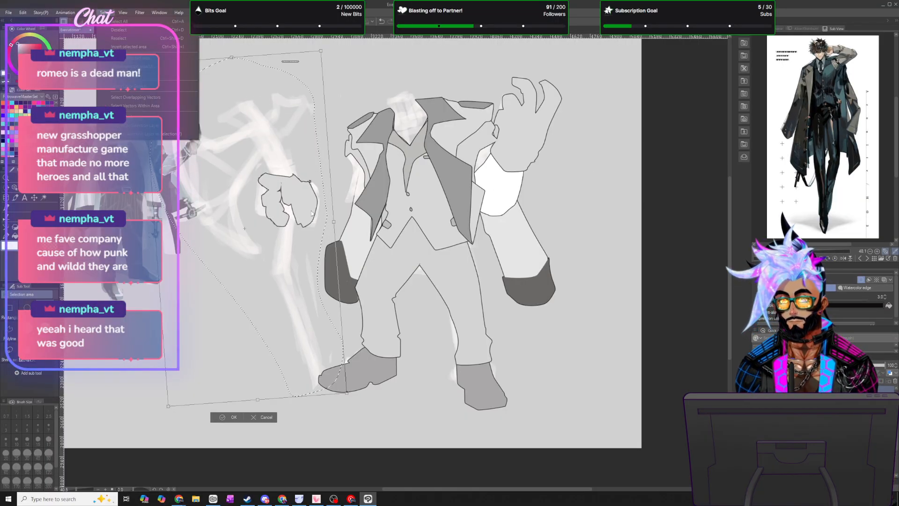
pyautogui.click(234, 418)
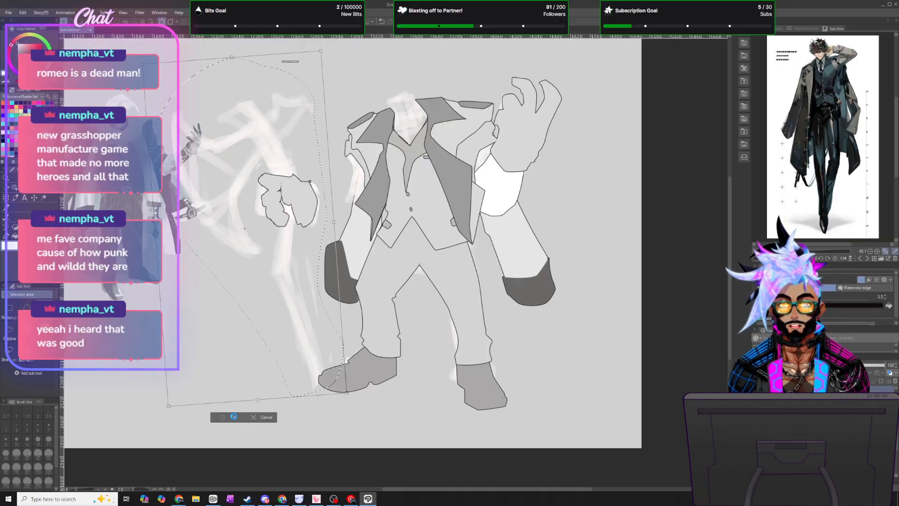
pyautogui.press('Return')
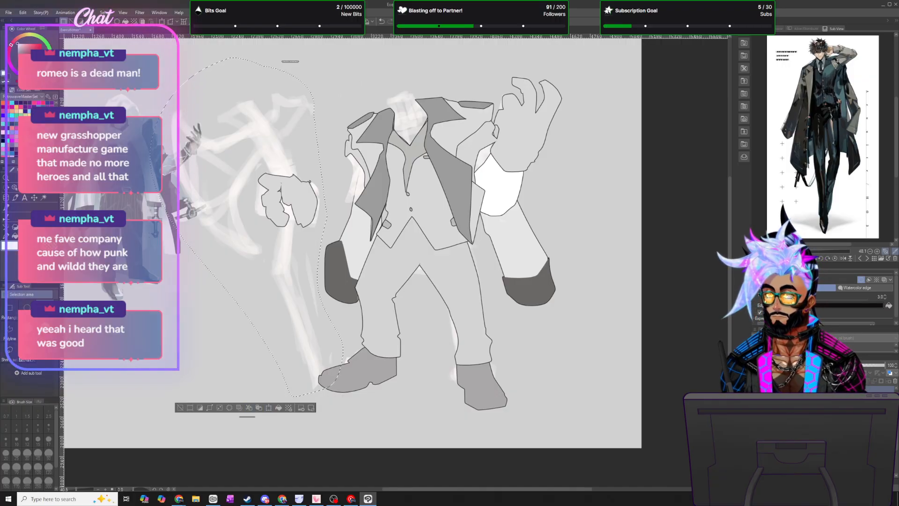
pyautogui.click(104, 13)
pyautogui.click(118, 30)
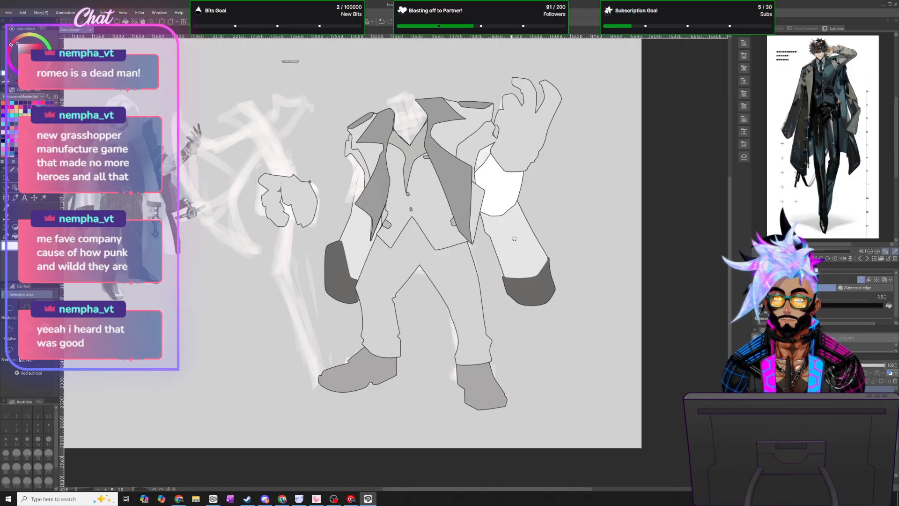
# - Pick out the forearm layer, fill a lassoed forearm between the coat and the clenched fist with white, and deselect
pyautogui.click(824, 417)
pyautogui.click(758, 421)
pyautogui.click(757, 421)
pyautogui.click(757, 409)
pyautogui.click(757, 408)
pyautogui.click(824, 408)
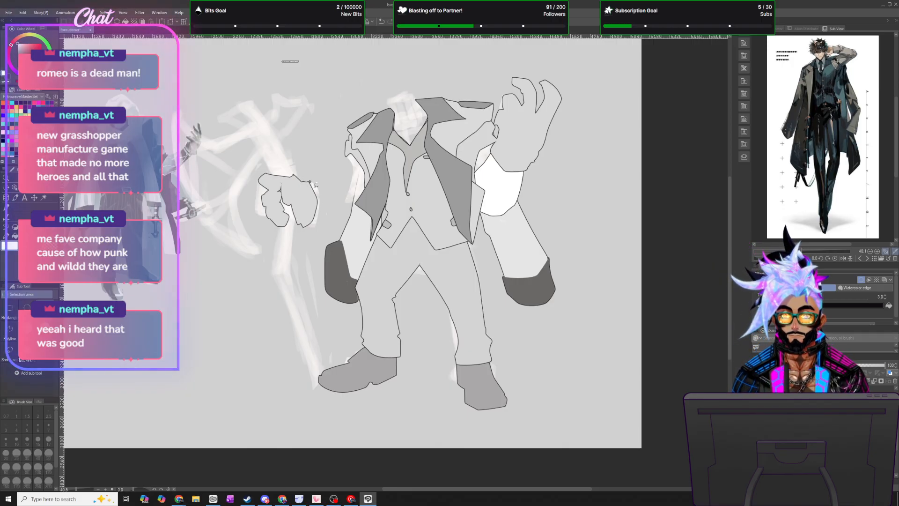
pyautogui.moveTo(308, 221)
pyautogui.mouseDown()
pyautogui.moveTo(344, 230)
pyautogui.moveTo(367, 208)
pyautogui.moveTo(353, 182)
pyautogui.moveTo(309, 184)
pyautogui.mouseUp()
pyautogui.click(366, 244)
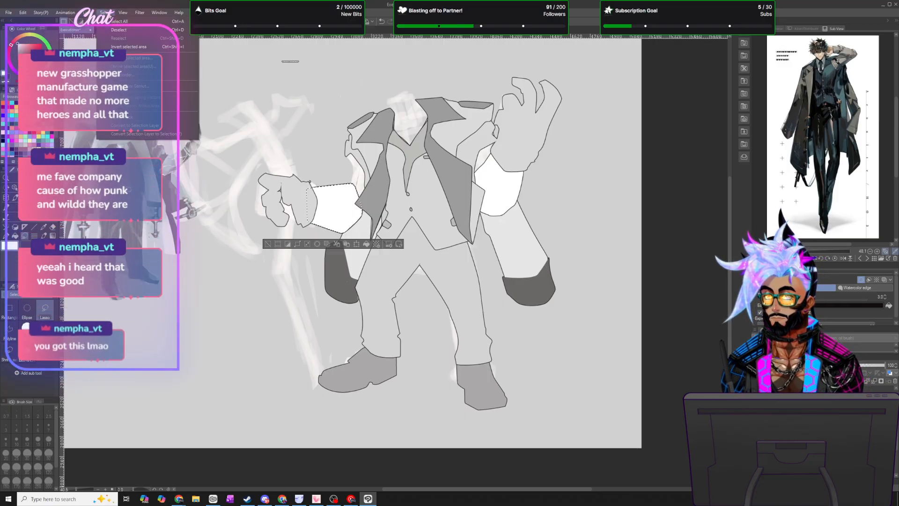
pyautogui.hotkey('ctrl', 'd')
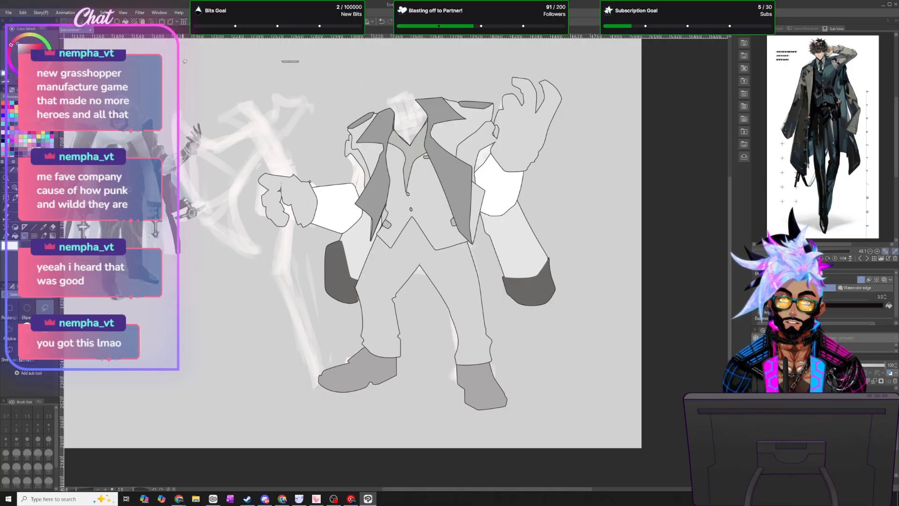
pyautogui.click(87, 12)
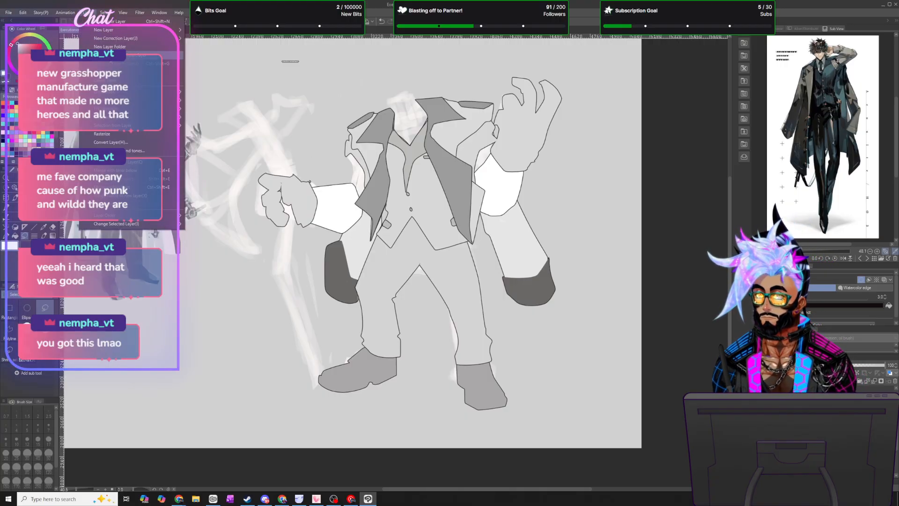
pyautogui.click(112, 72)
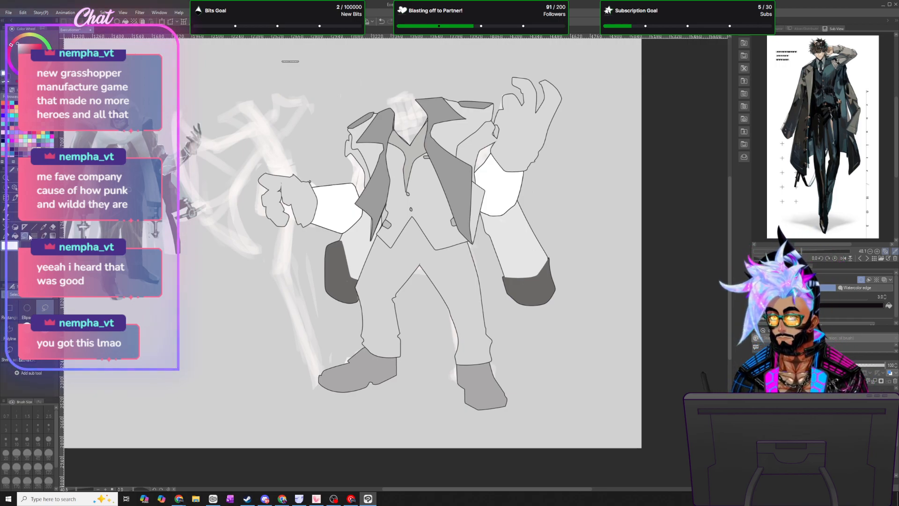
pyautogui.moveTo(362, 53)
pyautogui.mouseDown()
pyautogui.moveTo(556, 395)
pyautogui.moveTo(585, 75)
pyautogui.mouseUp()
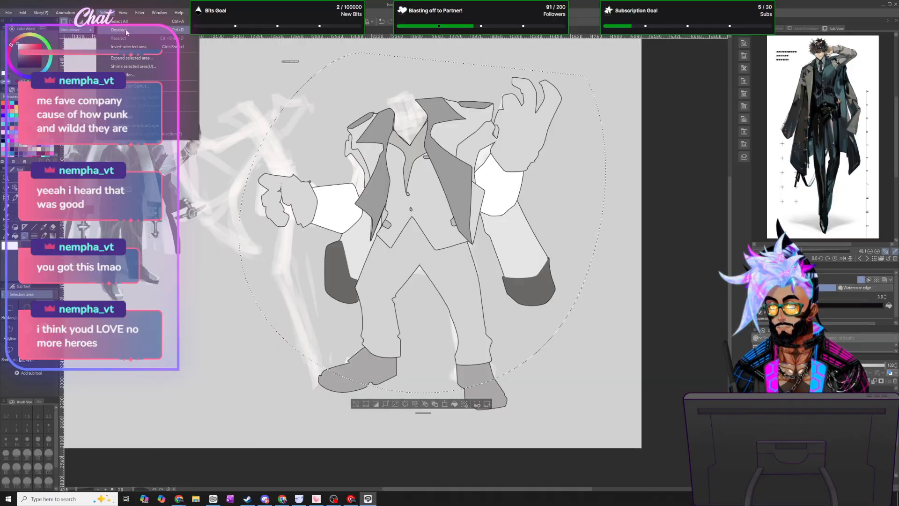
pyautogui.hotkey('ctrl', 'd')
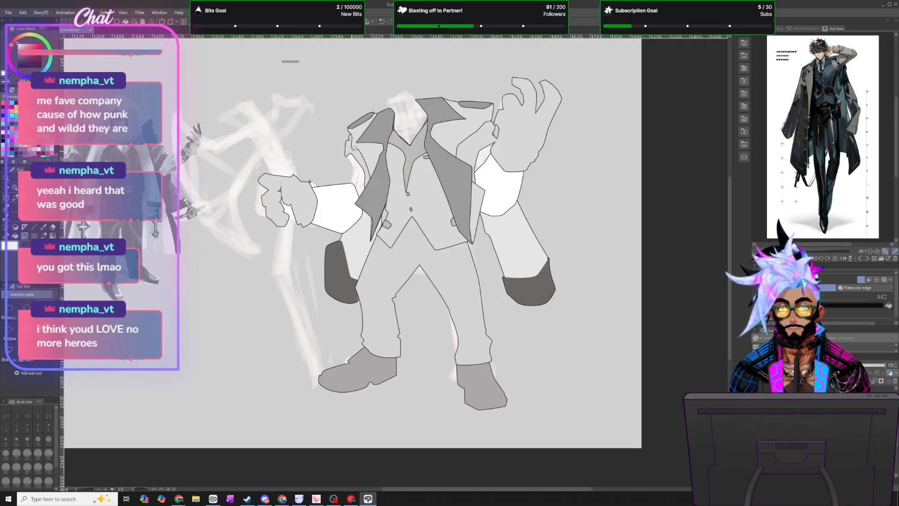
# - Fill lassoed upper-arm and elbow areas beside the coat lapel with white to complete the axe-holding arm, and deselect
pyautogui.moveTo(353, 183)
pyautogui.mouseDown()
pyautogui.moveTo(367, 197)
pyautogui.moveTo(388, 191)
pyautogui.moveTo(396, 168)
pyautogui.moveTo(359, 140)
pyautogui.mouseUp()
pyautogui.click(397, 209)
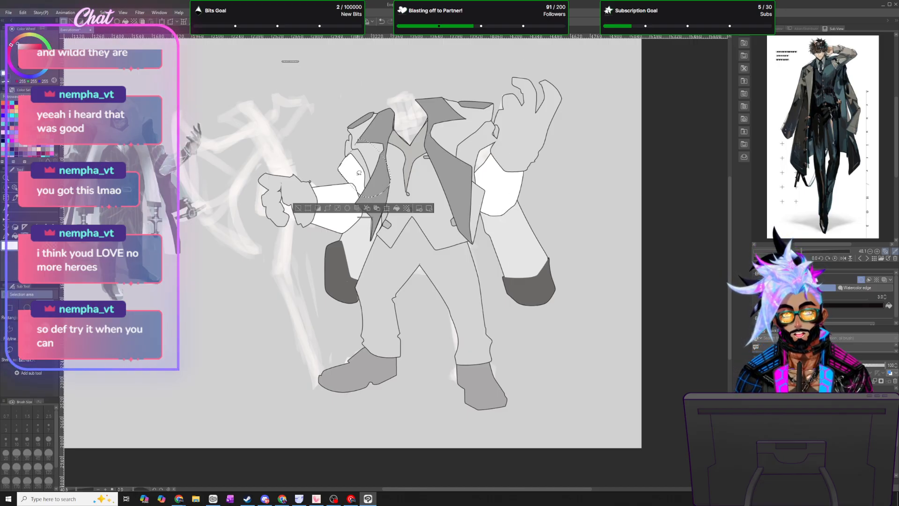
pyautogui.moveTo(340, 193)
pyautogui.mouseDown()
pyautogui.moveTo(350, 227)
pyautogui.moveTo(372, 227)
pyautogui.moveTo(388, 211)
pyautogui.mouseUp()
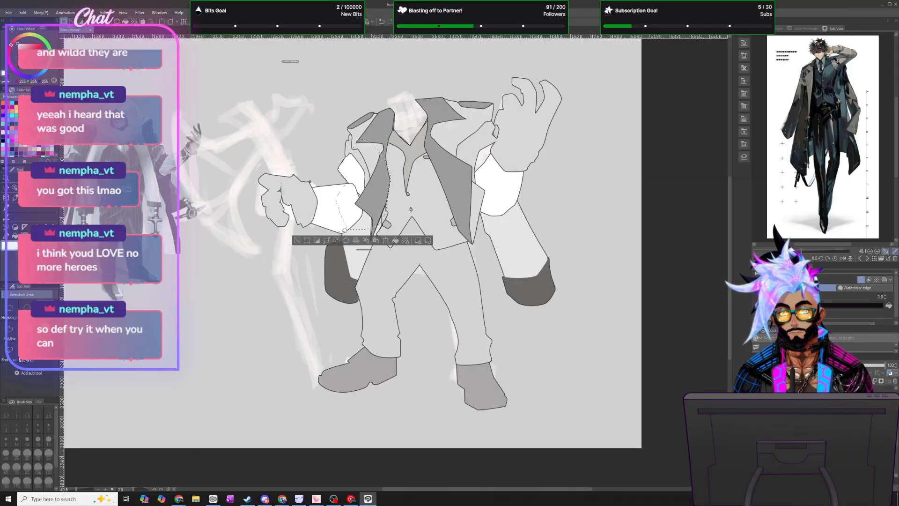
pyautogui.moveTo(383, 213); pyautogui.dragTo(386, 206)
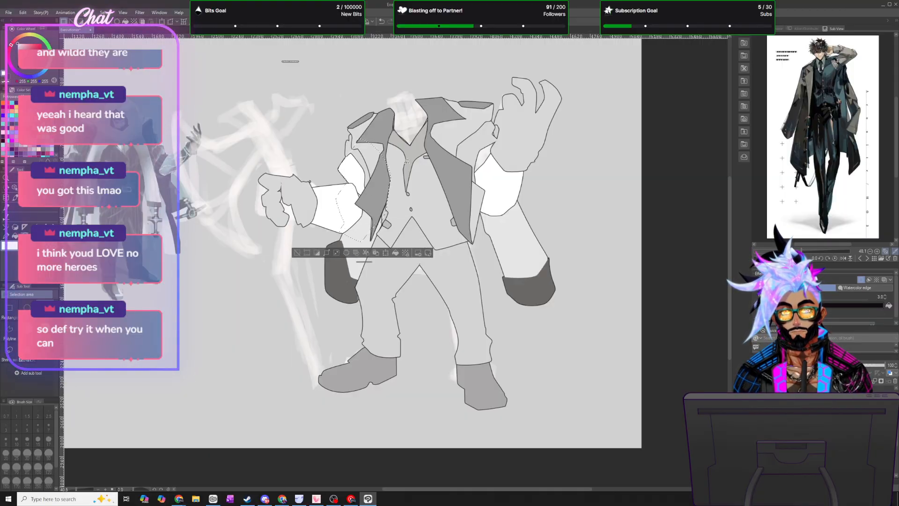
pyautogui.click(394, 253)
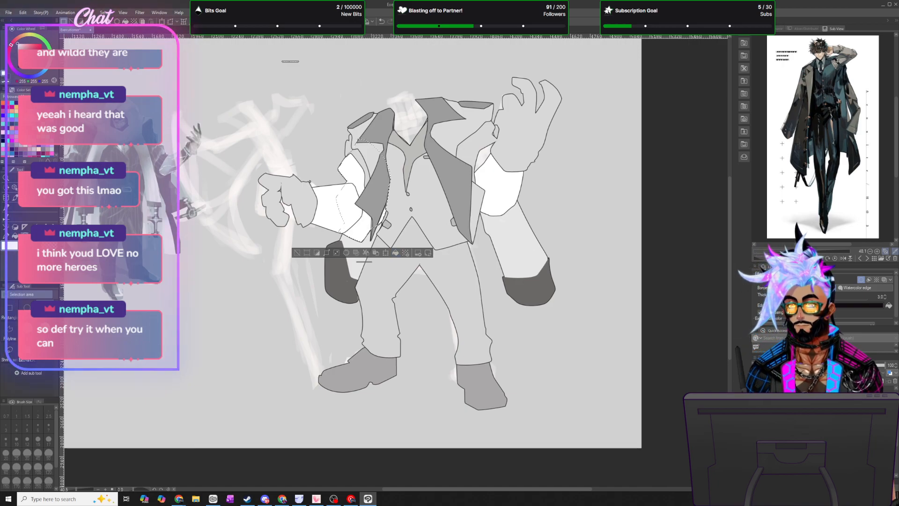
pyautogui.hotkey('ctrl', 'd')
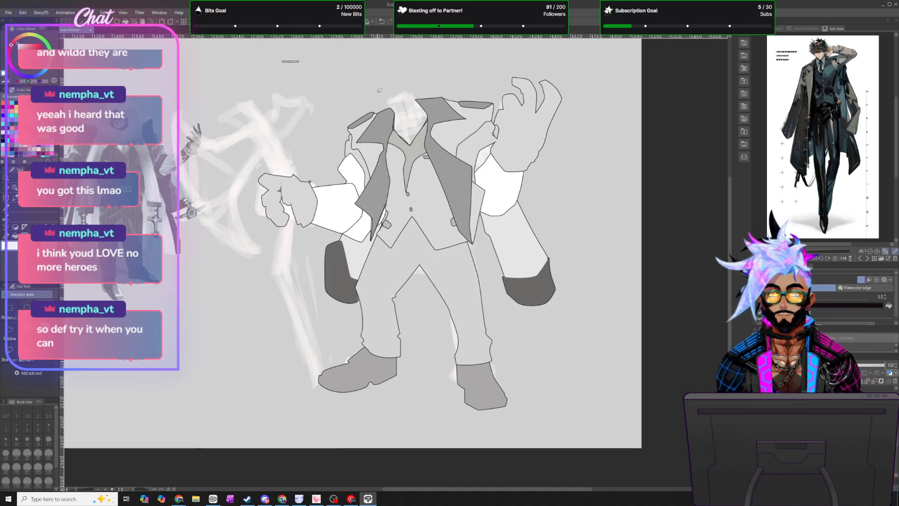
# - Fill a lassoed patch of the raised arm between the coat sleeve and lapel with white, and deselect
pyautogui.scroll(-4, 380, 90)
pyautogui.scroll(6, 450, 116)
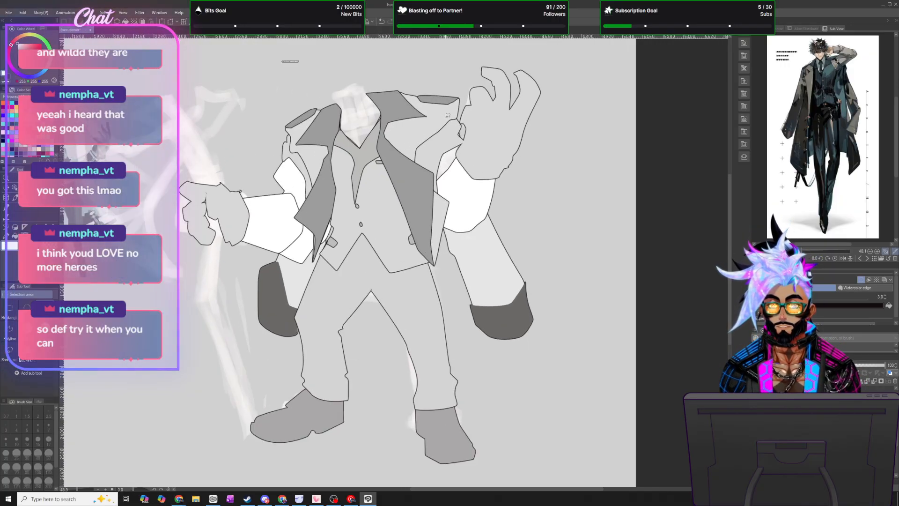
pyautogui.moveTo(453, 141)
pyautogui.mouseDown()
pyautogui.moveTo(469, 149)
pyautogui.moveTo(469, 210)
pyautogui.moveTo(442, 216)
pyautogui.moveTo(416, 180)
pyautogui.moveTo(418, 149)
pyautogui.moveTo(447, 138)
pyautogui.mouseUp()
pyautogui.click(473, 229)
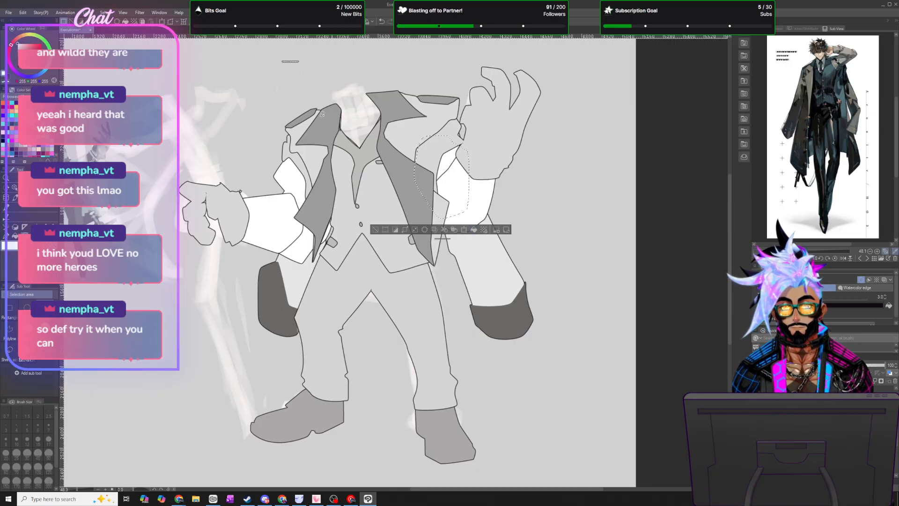
pyautogui.hotkey('ctrl', 'd')
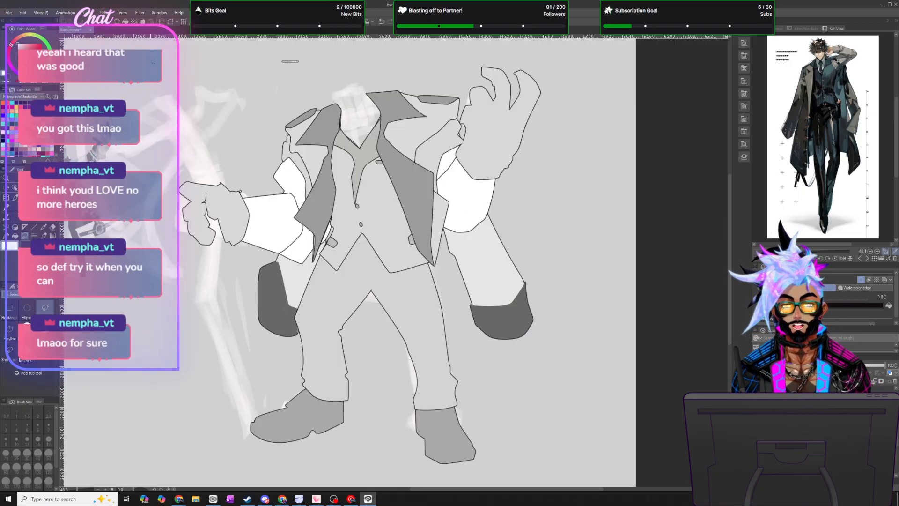
# - Try to shift the hands, vest and rough sketch slightly down with the Move layer tool
pyautogui.scroll(-3, 146, 72)
pyautogui.scroll(3, 145, 73)
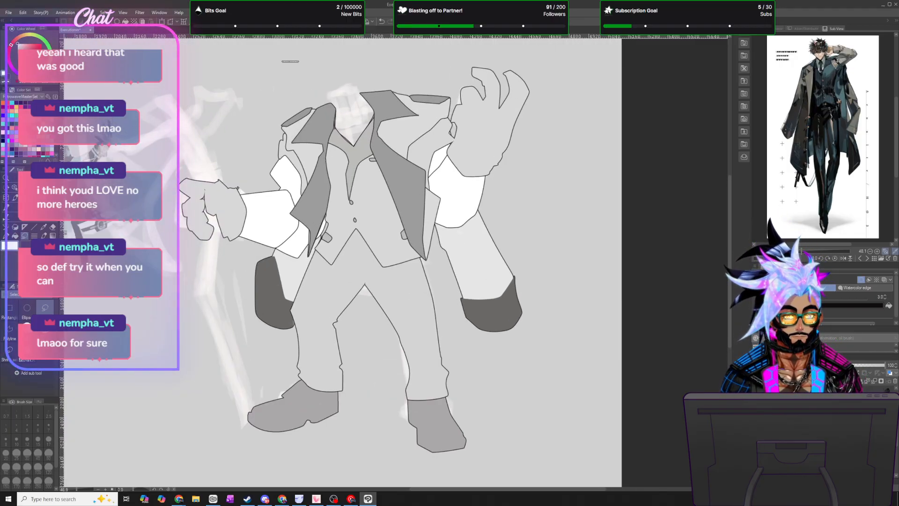
pyautogui.click(815, 428)
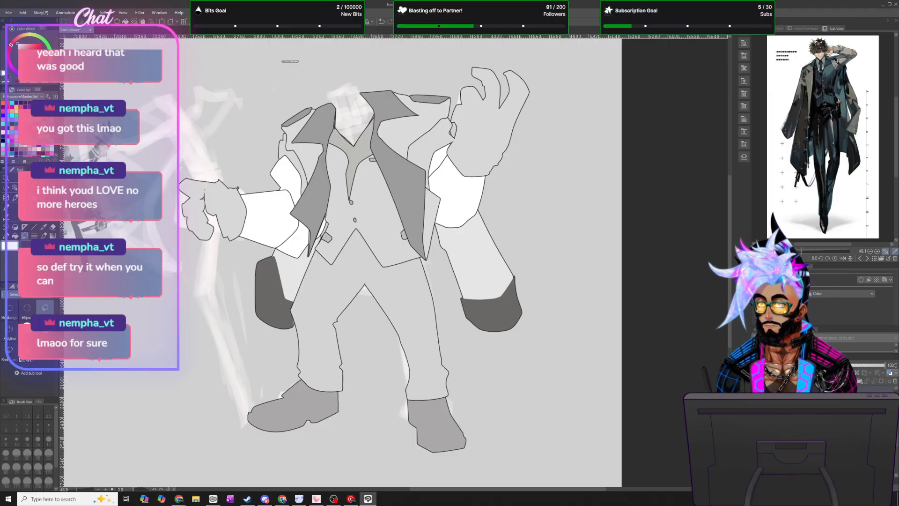
pyautogui.press('k')
pyautogui.moveTo(452, 135); pyautogui.dragTo(451, 133)
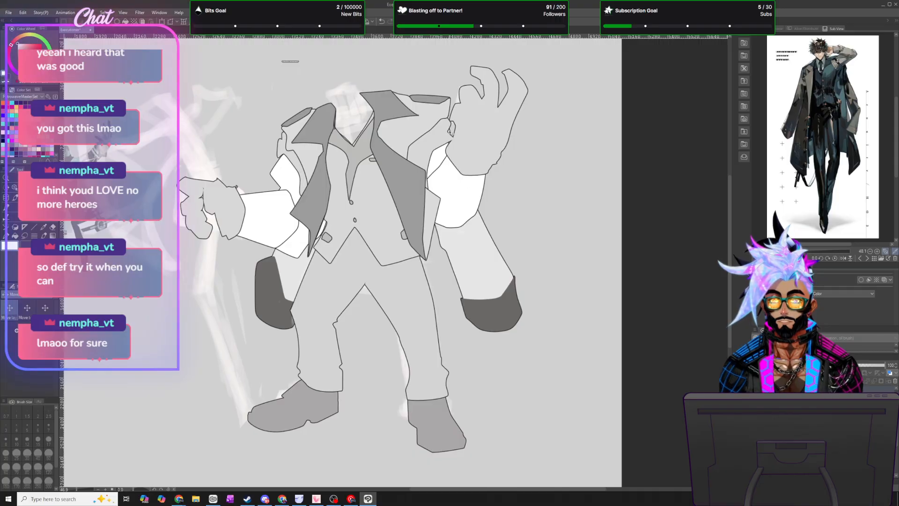
pyautogui.moveTo(508, 118); pyautogui.dragTo(510, 120)
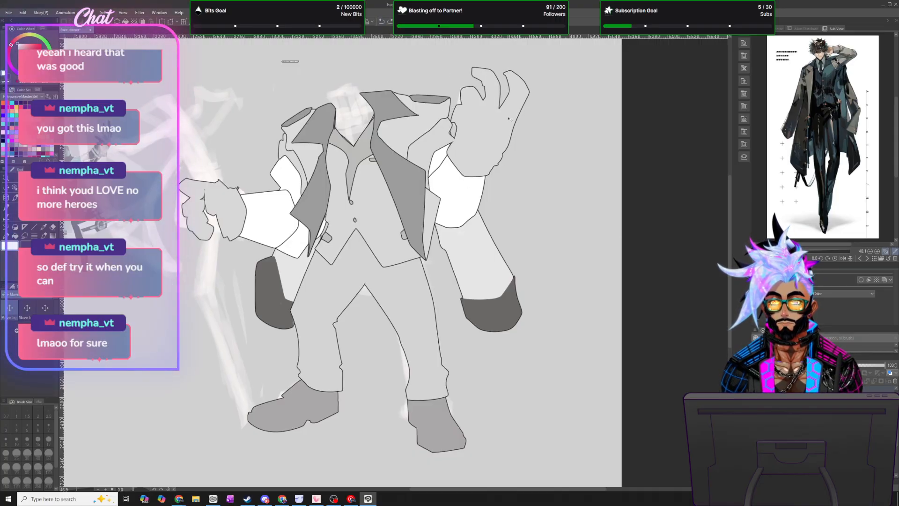
pyautogui.moveTo(481, 86); pyautogui.dragTo(473, 103)
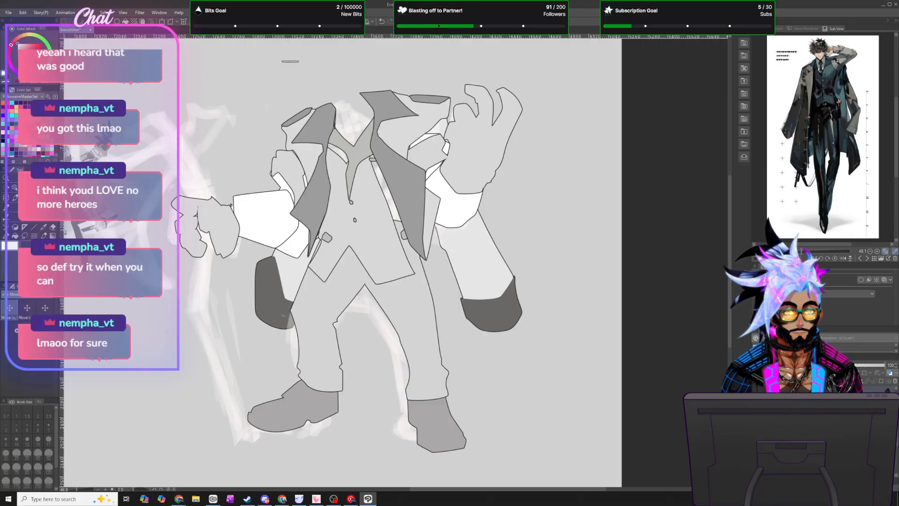
# - Undo the shift of the hands, vest and sketch, then step back and forth through the edit history to compare states
pyautogui.click(874, 389)
pyautogui.click(757, 391)
pyautogui.click(757, 391)
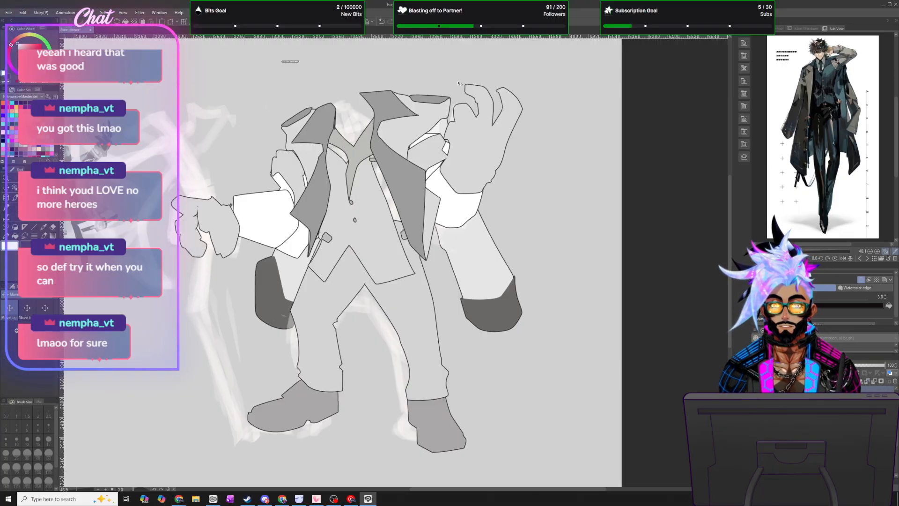
pyautogui.click(382, 21)
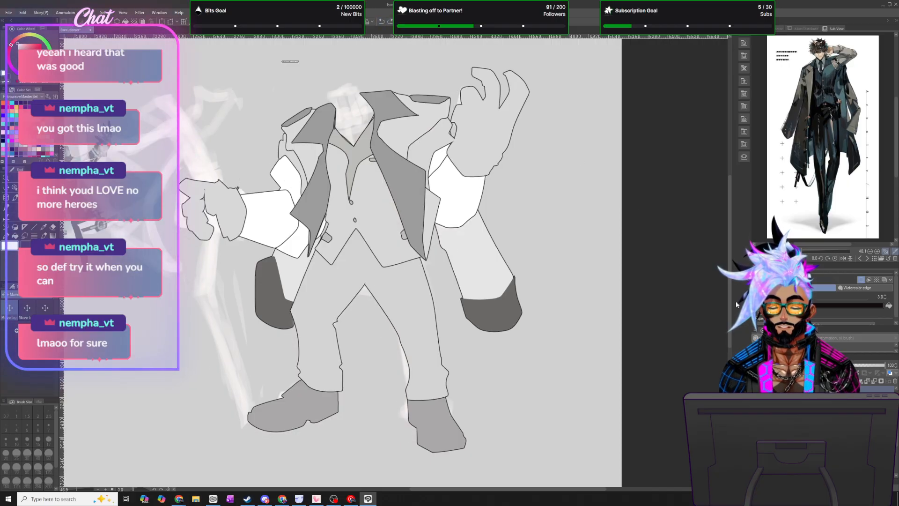
pyautogui.hotkey('ctrl', 'z')
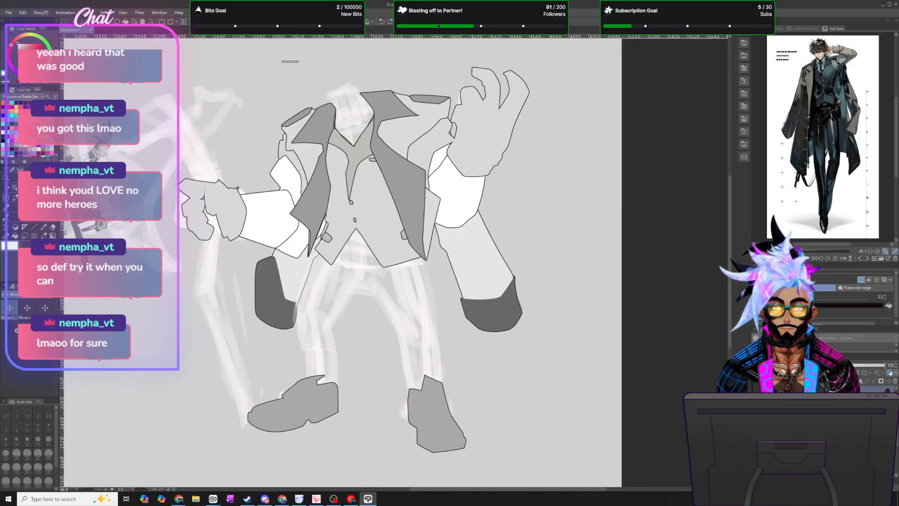
pyautogui.hotkey('ctrl', 'y')
pyautogui.hotkey('ctrl', 'z')
pyautogui.hotkey('ctrl', 'z')
pyautogui.hotkey('ctrl', 'z')
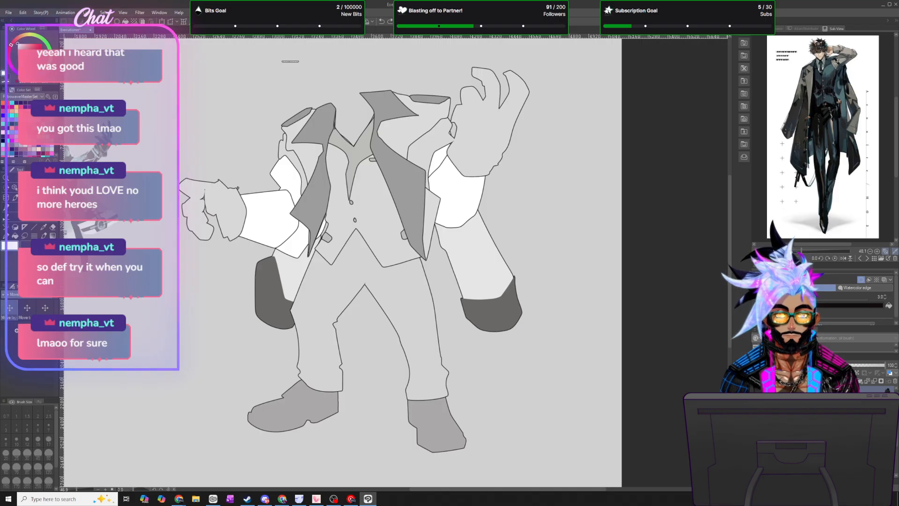
pyautogui.hotkey('ctrl', 'y')
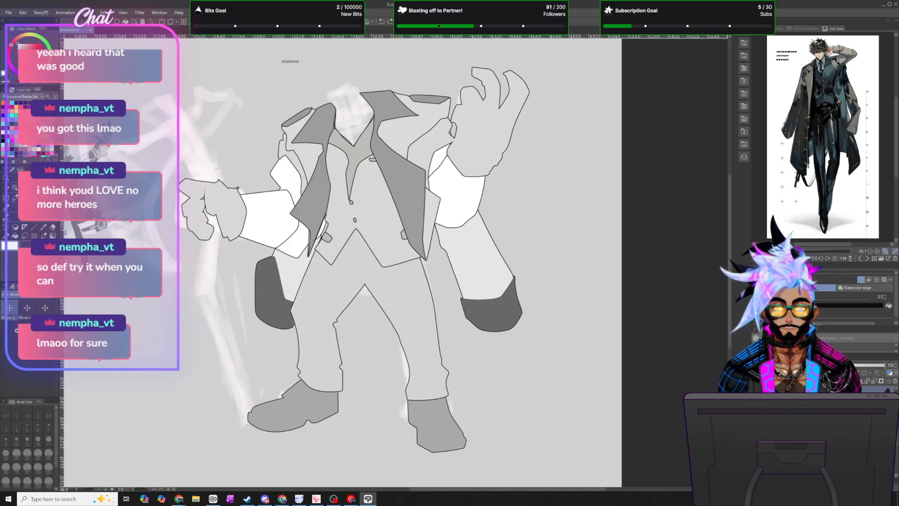
pyautogui.hotkey('ctrl', 'z')
pyautogui.hotkey('ctrl', 'y')
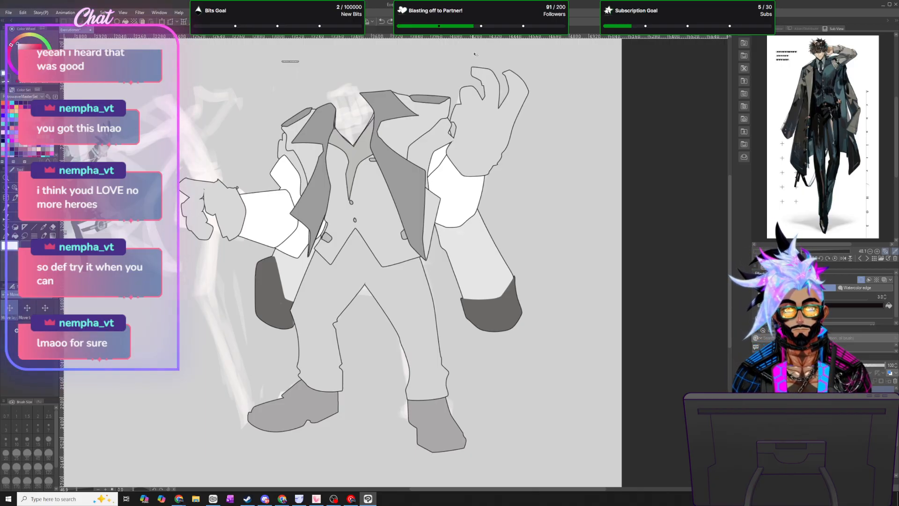
# - Try to shift the hands, sleeves and vest slightly down, and undo the shift
pyautogui.moveTo(354, 236); pyautogui.dragTo(351, 250)
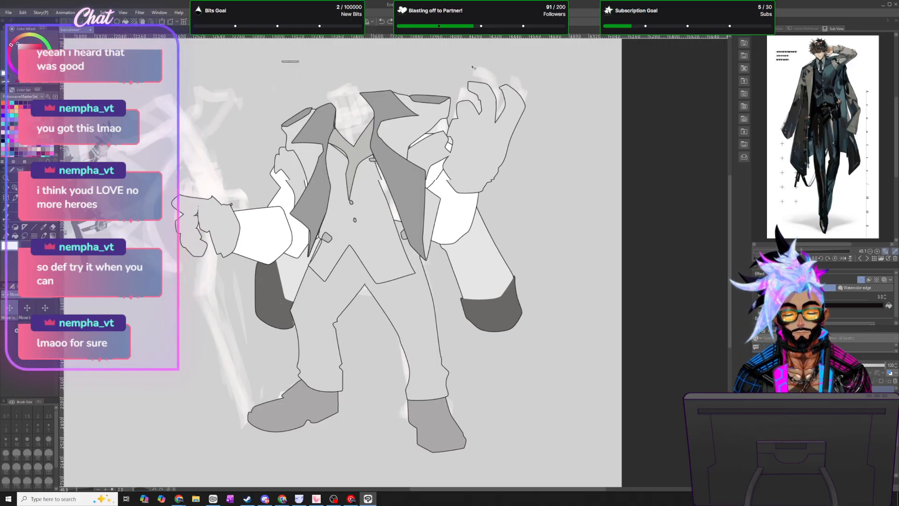
pyautogui.click(25, 236)
pyautogui.moveTo(472, 74)
pyautogui.mouseDown()
pyautogui.moveTo(455, 106)
pyautogui.moveTo(463, 74)
pyautogui.mouseUp()
pyautogui.click(386, 22)
pyautogui.click(383, 22)
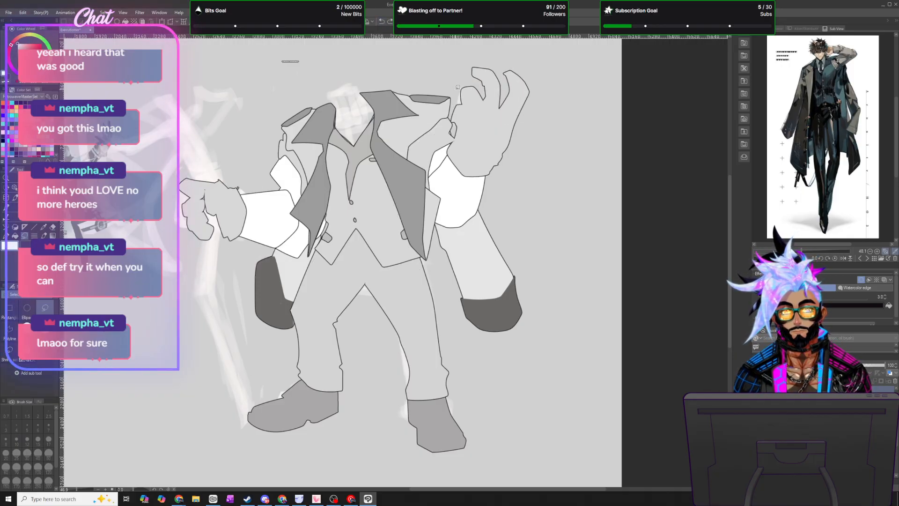
# - Lasso the raised hand and forearm, transform them outward away from the coat with a slight clockwise rotation, and deselect
pyautogui.moveTo(452, 112)
pyautogui.mouseDown()
pyautogui.moveTo(446, 167)
pyautogui.moveTo(443, 153)
pyautogui.moveTo(419, 196)
pyautogui.moveTo(485, 243)
pyautogui.moveTo(485, 90)
pyautogui.mouseUp()
pyautogui.moveTo(450, 147)
pyautogui.mouseDown()
pyautogui.moveTo(433, 158)
pyautogui.moveTo(446, 219)
pyautogui.mouseUp()
pyautogui.moveTo(433, 163)
pyautogui.mouseDown()
pyautogui.moveTo(461, 216)
pyautogui.moveTo(503, 199)
pyautogui.moveTo(495, 196)
pyautogui.moveTo(504, 201)
pyautogui.mouseUp()
pyautogui.click(492, 254)
pyautogui.moveTo(556, 61); pyautogui.dragTo(567, 73)
pyautogui.moveTo(520, 158); pyautogui.dragTo(529, 163)
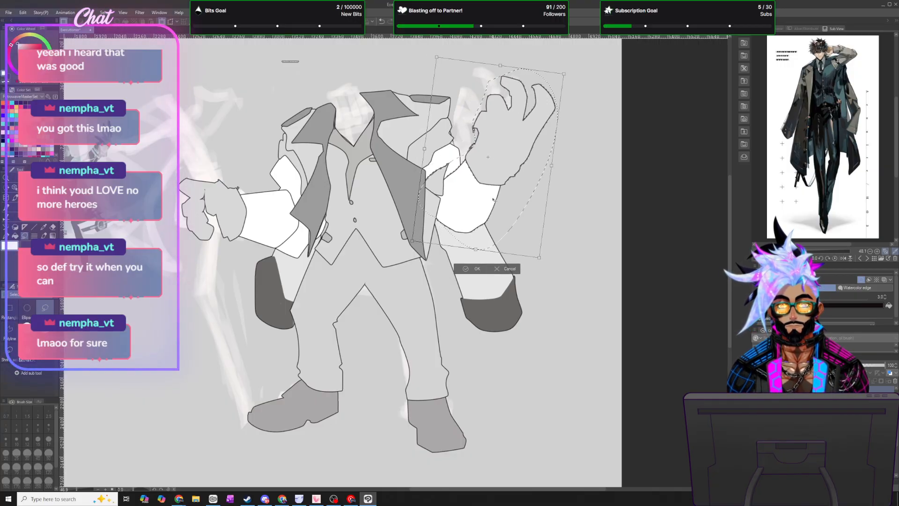
pyautogui.click(478, 269)
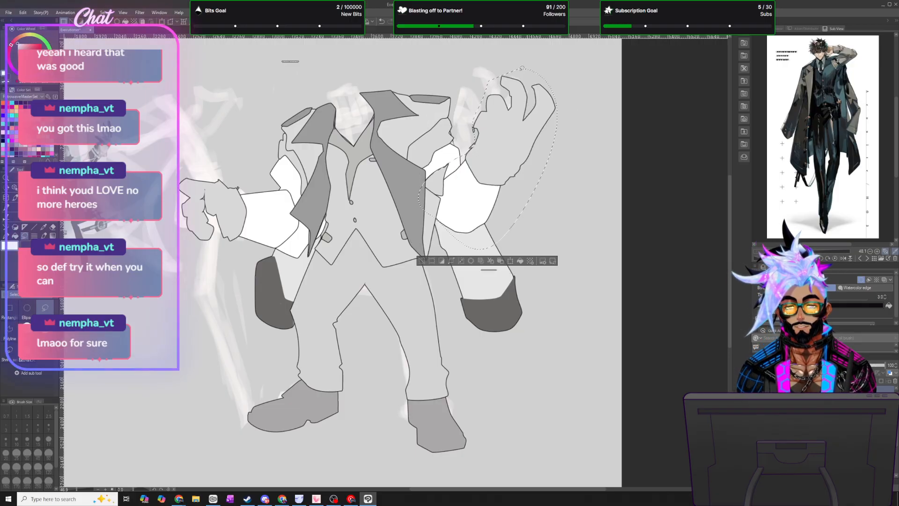
pyautogui.click(105, 13)
pyautogui.click(118, 29)
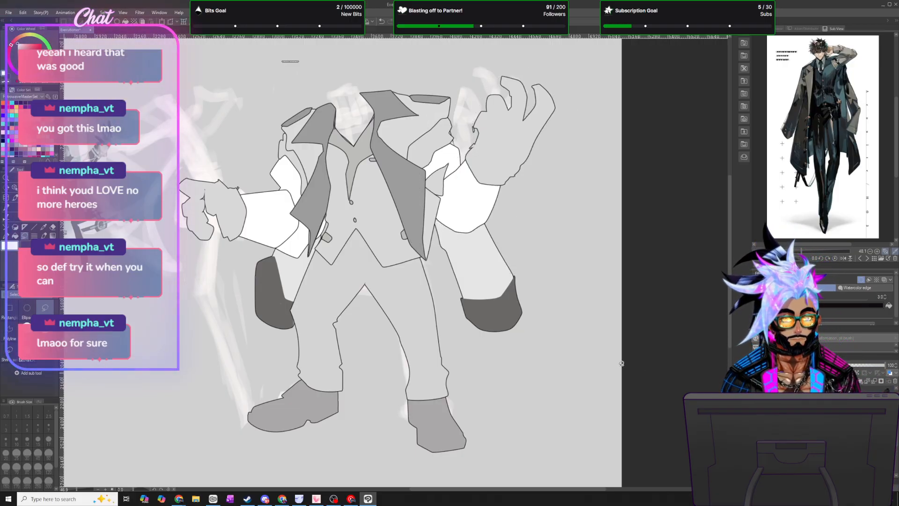
# - Fill the gap between the raised arm and coat lapel with lassoed white, and trim the patch's inner edge along the coat
pyautogui.moveTo(444, 215); pyautogui.dragTo(450, 202)
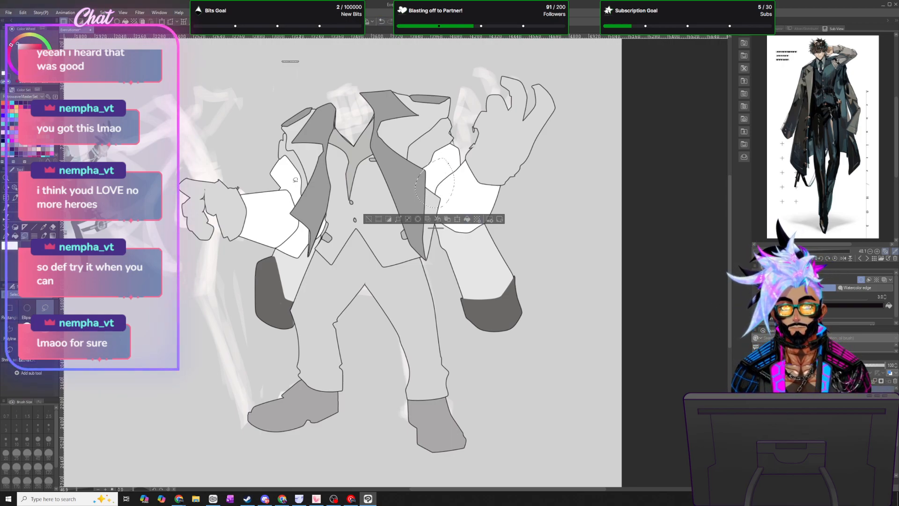
pyautogui.hotkey('ctrl', 'd')
pyautogui.click(43, 227)
pyautogui.press('m')
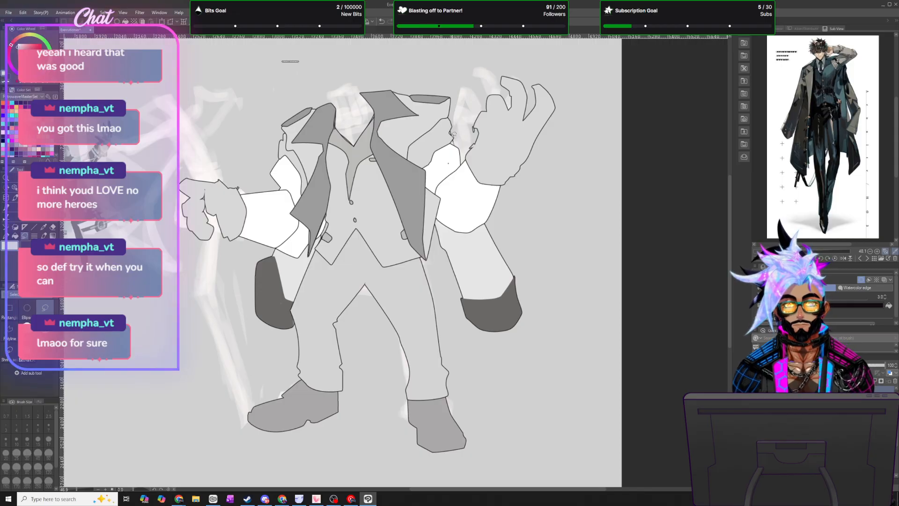
pyautogui.moveTo(454, 135)
pyautogui.mouseDown()
pyautogui.moveTo(462, 143)
pyautogui.moveTo(440, 172)
pyautogui.moveTo(412, 164)
pyautogui.mouseUp()
pyautogui.click(382, 21)
pyautogui.moveTo(459, 143)
pyautogui.mouseDown()
pyautogui.moveTo(428, 185)
pyautogui.moveTo(412, 176)
pyautogui.moveTo(434, 136)
pyautogui.moveTo(460, 141)
pyautogui.mouseUp()
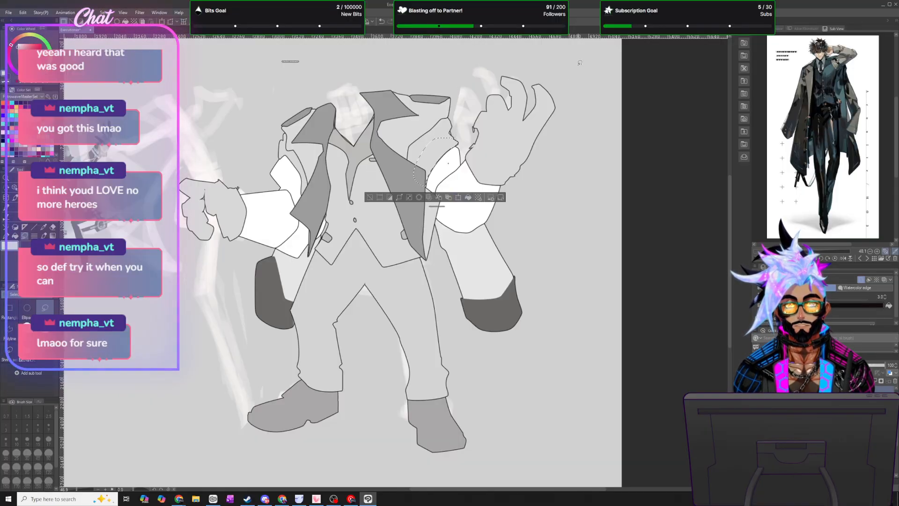
pyautogui.click(104, 13)
pyautogui.click(115, 32)
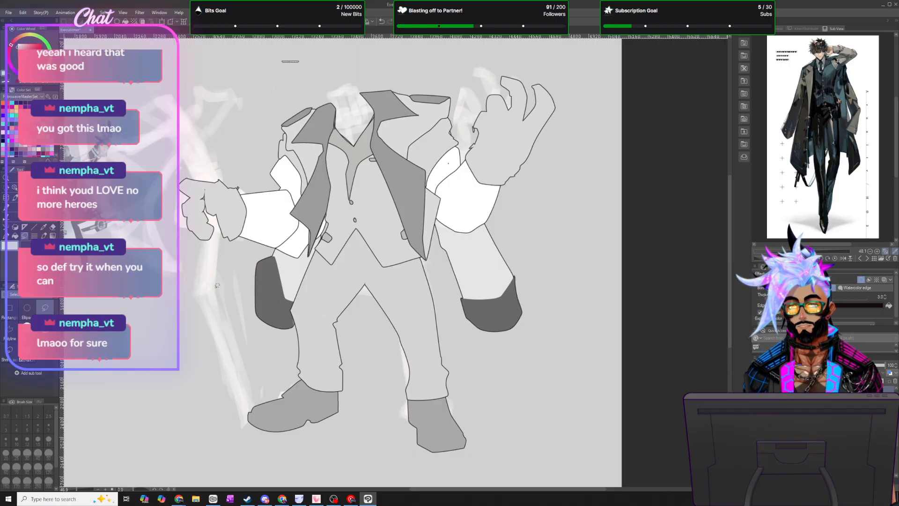
# - Examine the whole figure's proportions and pose in a mirrored canvas view, and restore the normal orientation
pyautogui.scroll(-1, 217, 285)
pyautogui.scroll(-1, 224, 302)
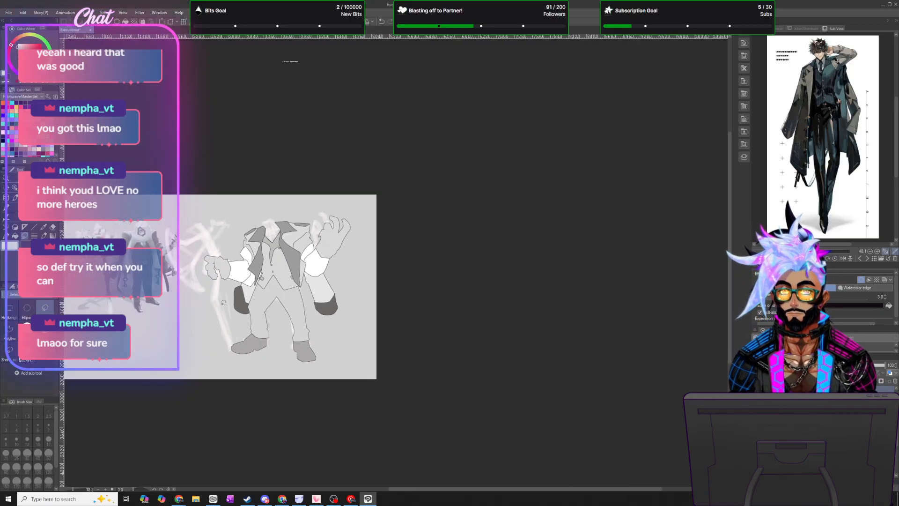
pyautogui.scroll(1, 223, 302)
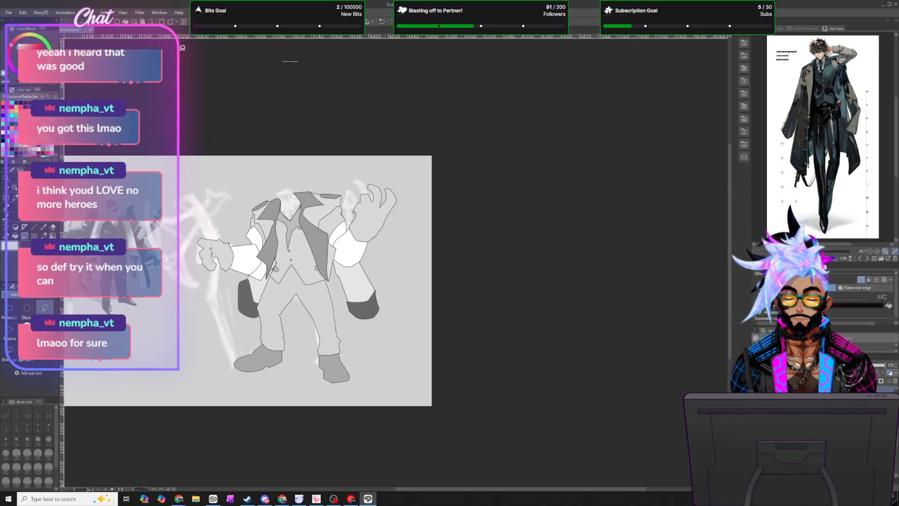
pyautogui.press('h')
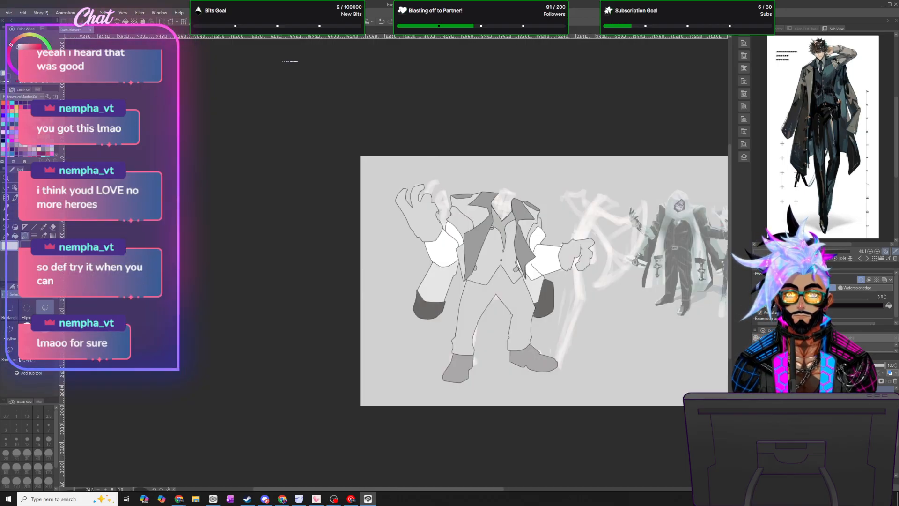
pyautogui.press('h')
pyautogui.moveTo(222, 131); pyautogui.dragTo(275, 156)
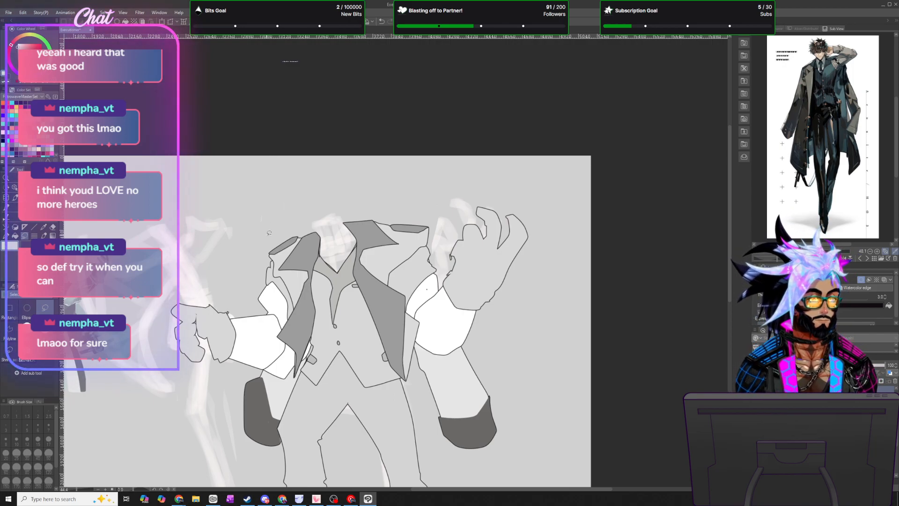
pyautogui.moveTo(342, 265); pyautogui.dragTo(454, 292)
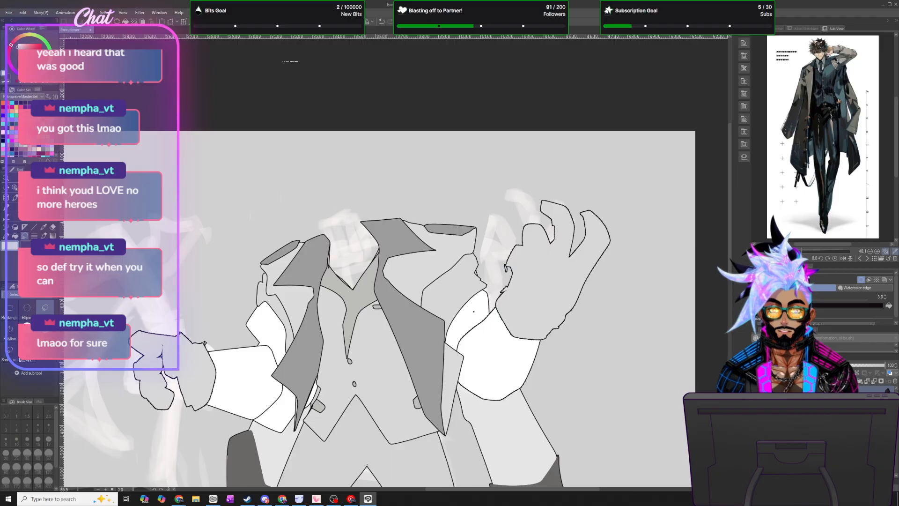
# - Create a new layer with a border effect and set its edge colour to near-black 120D11
pyautogui.hotkey('ctrl', 'shift', 'n')
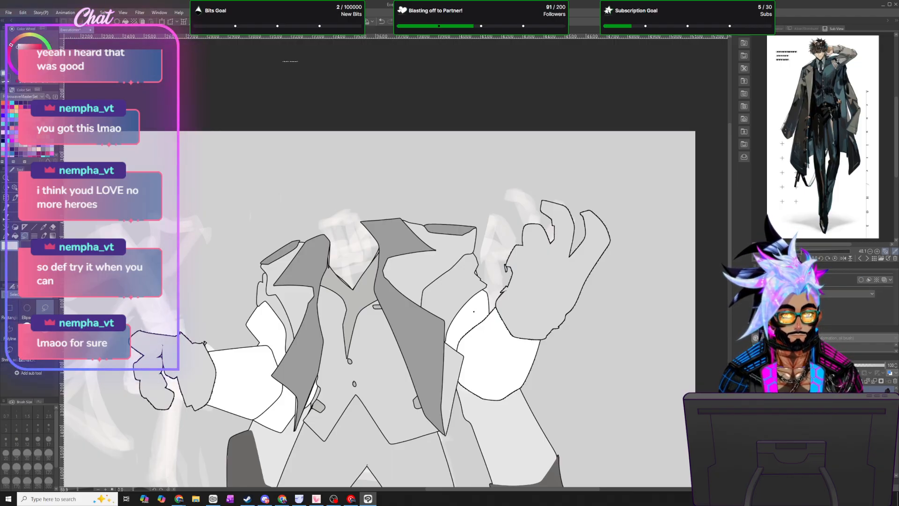
pyautogui.click(861, 280)
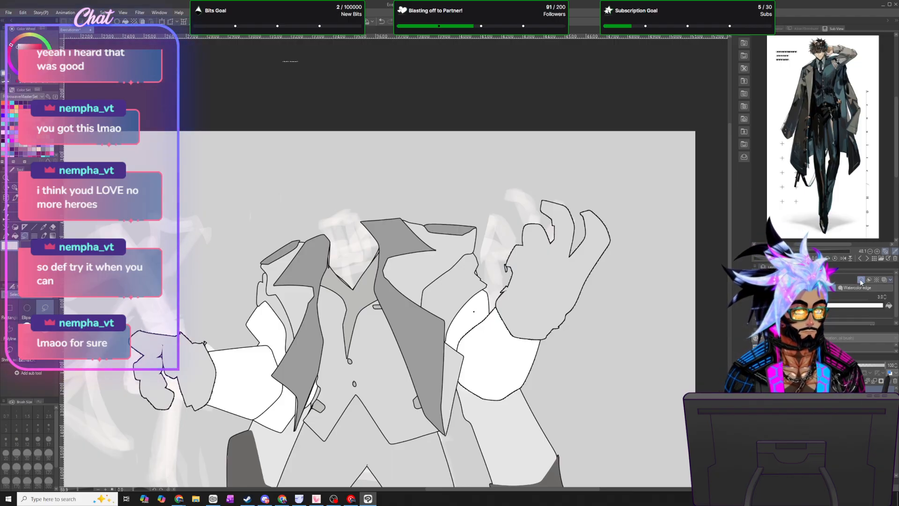
pyautogui.click(867, 305)
pyautogui.click(355, 76)
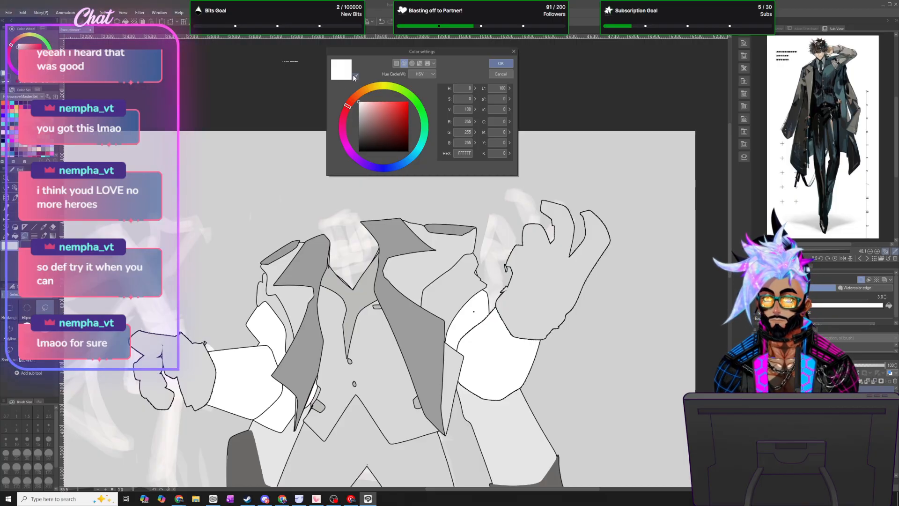
pyautogui.click(19, 142)
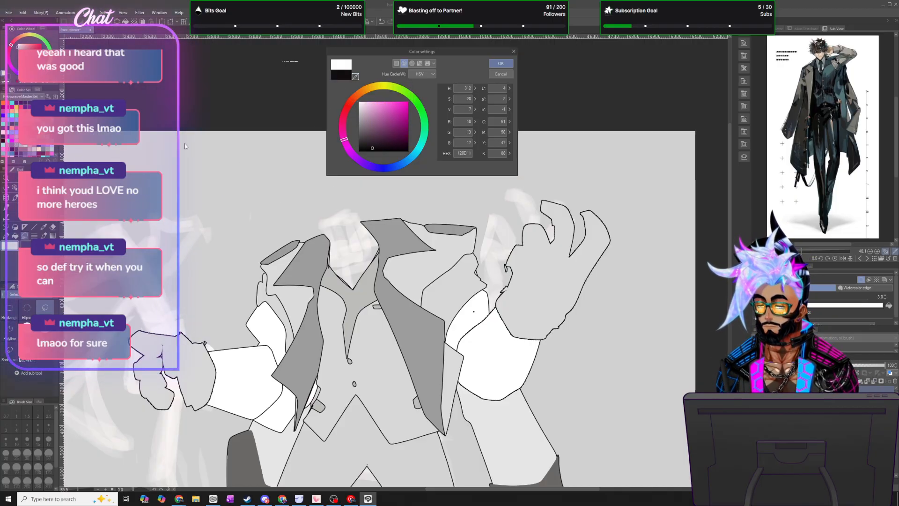
pyautogui.click(500, 64)
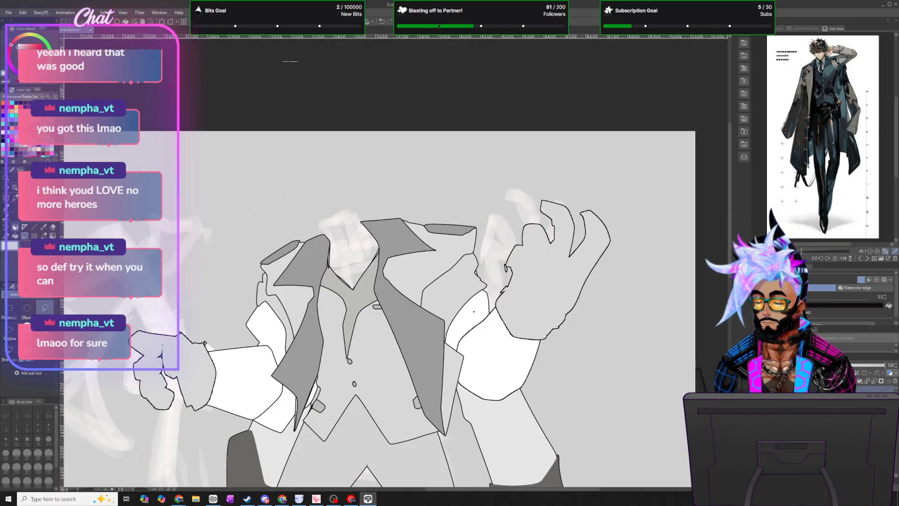
# - Fill a lassoed head shape above the collar with white, deselect, and erase the stray spur on its edge
pyautogui.scroll(3, 366, 243)
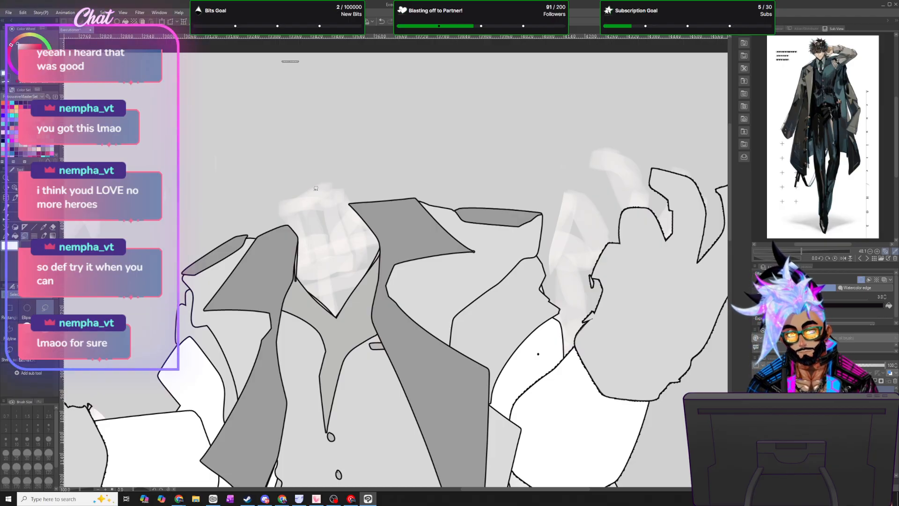
pyautogui.moveTo(278, 192)
pyautogui.mouseDown()
pyautogui.moveTo(282, 276)
pyautogui.moveTo(338, 283)
pyautogui.moveTo(364, 261)
pyautogui.moveTo(370, 227)
pyautogui.moveTo(331, 172)
pyautogui.moveTo(311, 169)
pyautogui.moveTo(280, 191)
pyautogui.mouseUp()
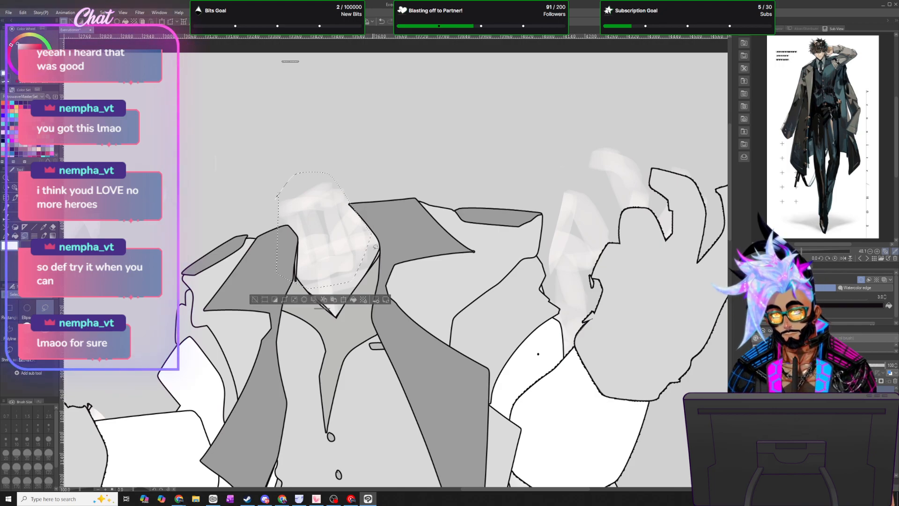
pyautogui.click(354, 299)
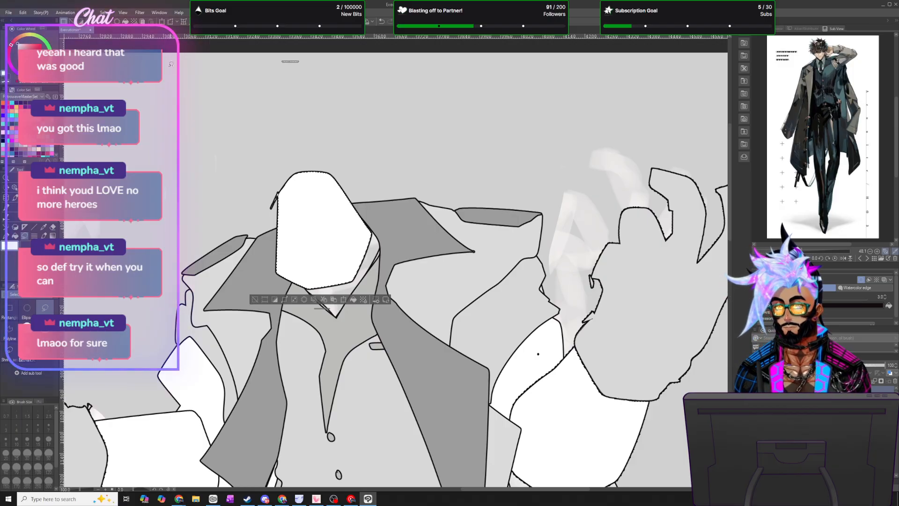
pyautogui.hotkey('ctrl', 'd')
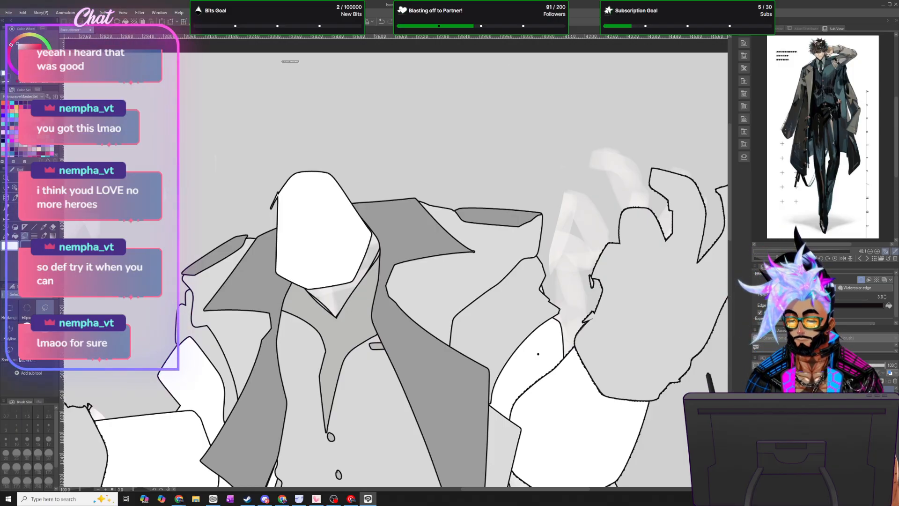
pyautogui.press('p')
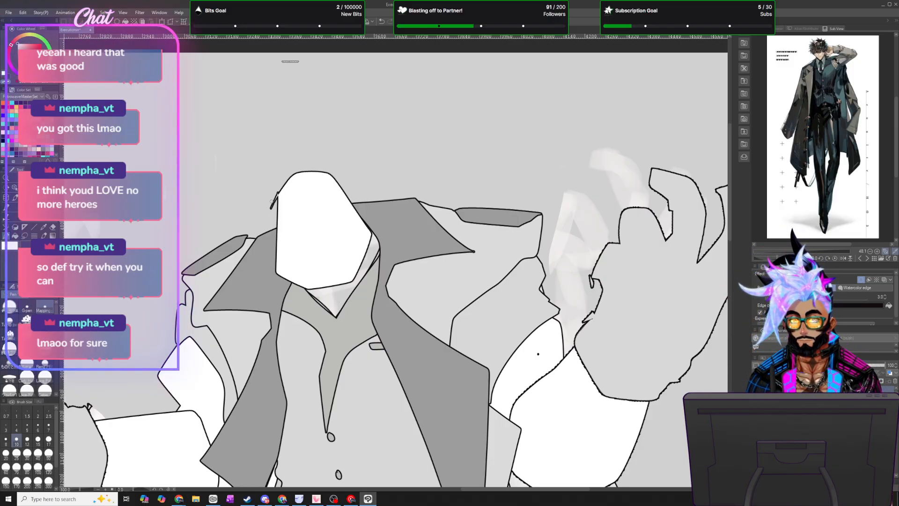
pyautogui.moveTo(270, 209); pyautogui.dragTo(290, 173)
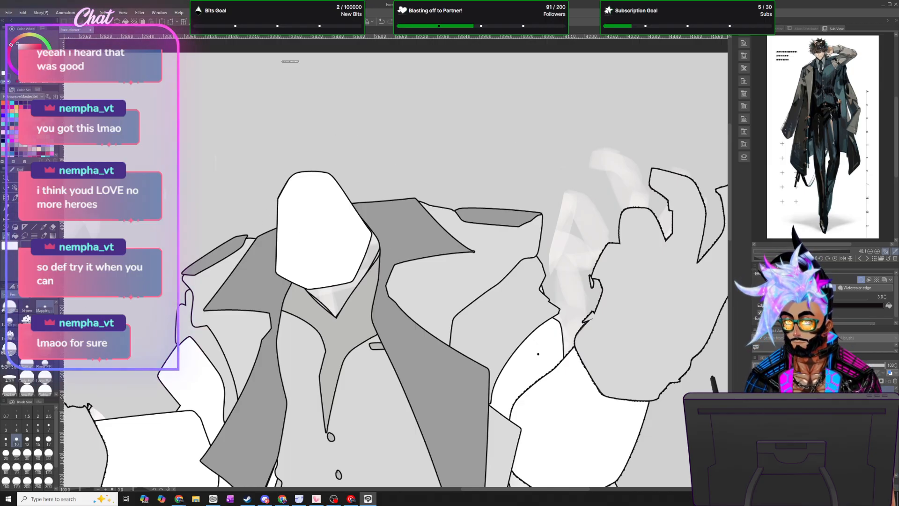
# - Trim the lower jaw corner of the white head shape with small lassoed areas, and deselect
pyautogui.press('m')
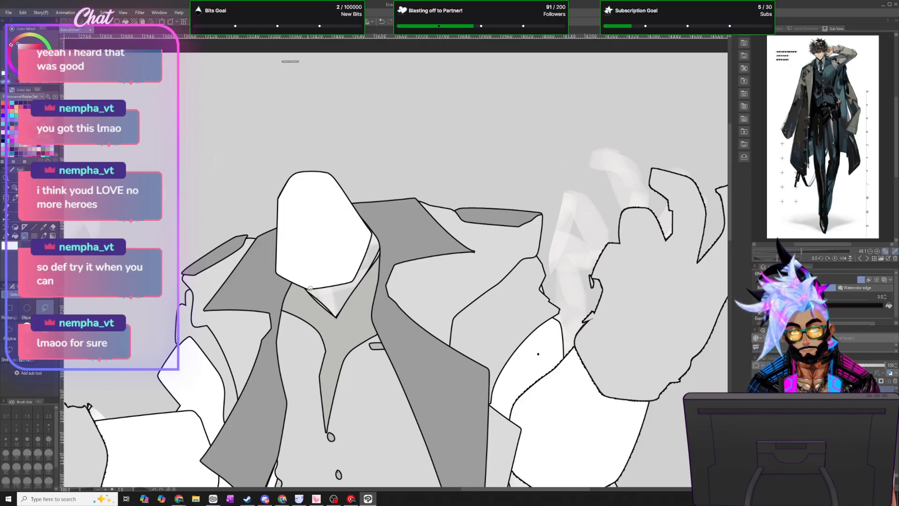
pyautogui.moveTo(293, 268); pyautogui.dragTo(269, 236)
pyautogui.moveTo(296, 300); pyautogui.dragTo(297, 302)
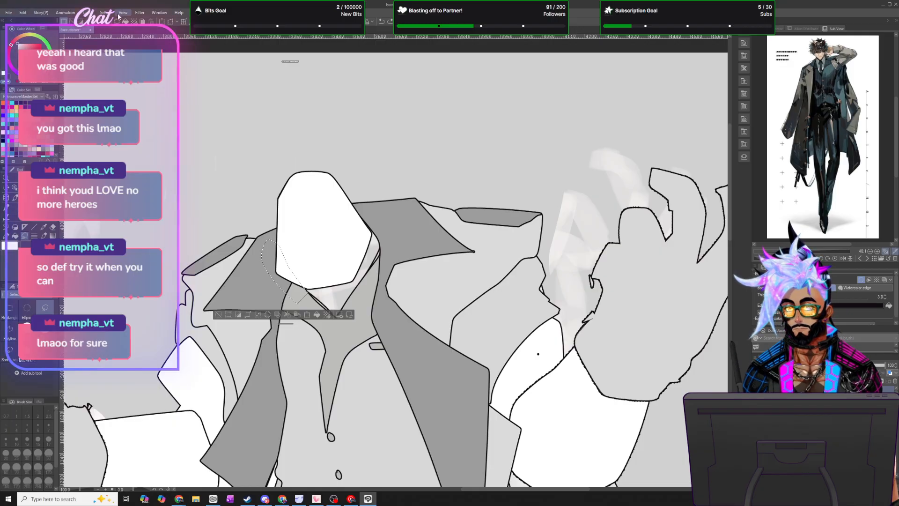
pyautogui.hotkey('ctrl', 'd')
pyautogui.moveTo(286, 272)
pyautogui.mouseDown()
pyautogui.moveTo(274, 246)
pyautogui.moveTo(295, 288)
pyautogui.moveTo(252, 248)
pyautogui.mouseUp()
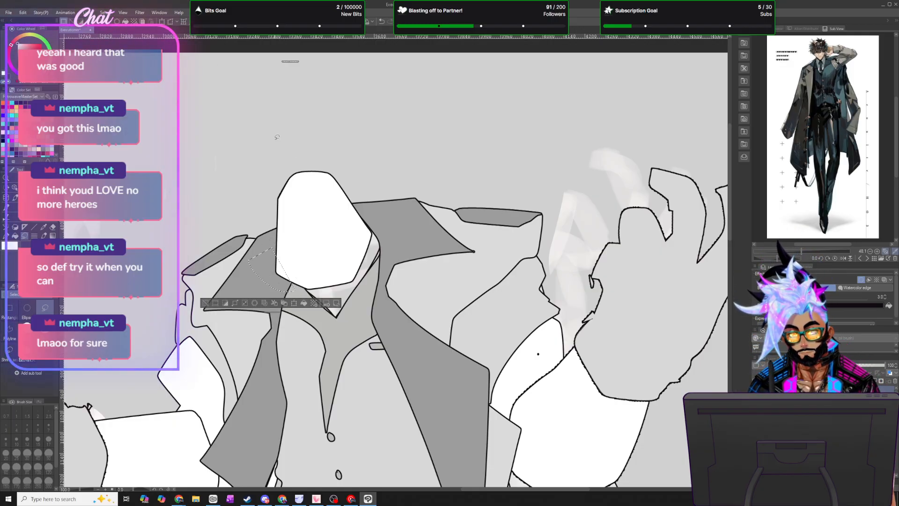
pyautogui.click(105, 12)
pyautogui.click(118, 29)
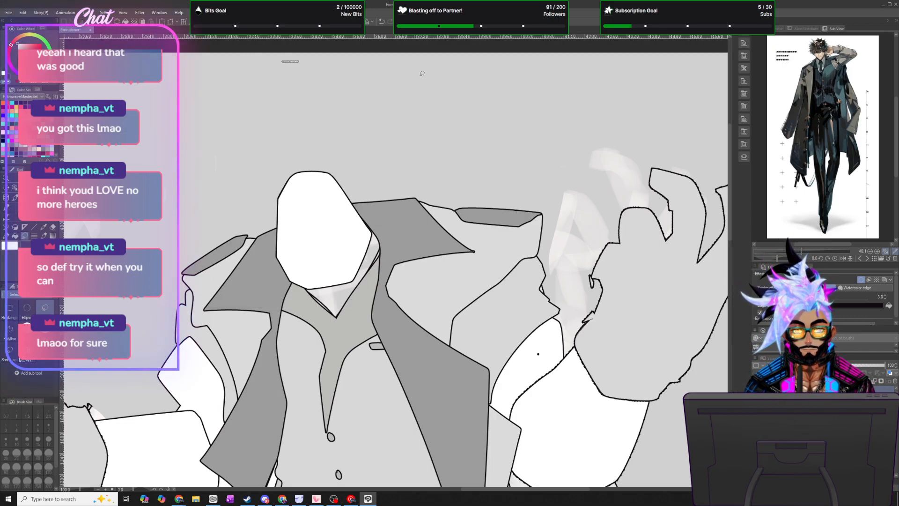
# - Mirror the canvas and extend the head shape with lassoed white fills at the chin and over the crown
pyautogui.press('h')
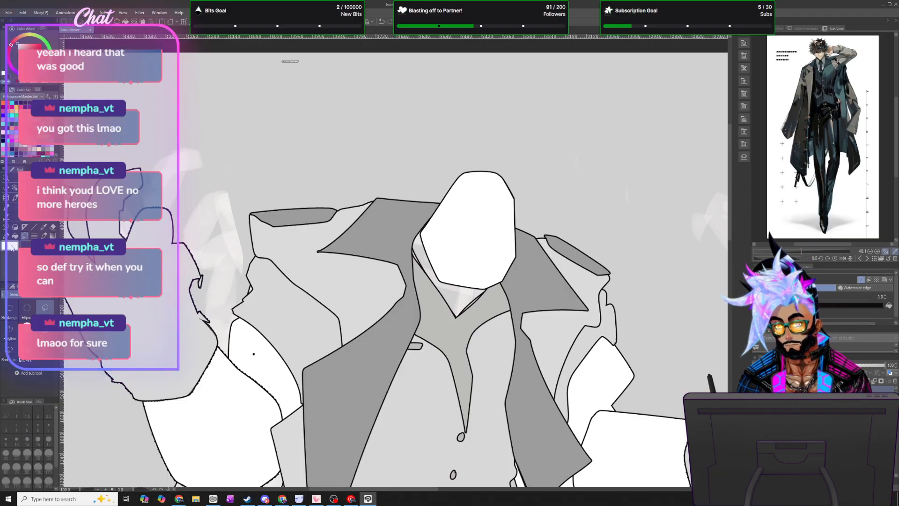
pyautogui.moveTo(435, 274)
pyautogui.mouseDown()
pyautogui.moveTo(446, 294)
pyautogui.moveTo(490, 285)
pyautogui.moveTo(461, 242)
pyautogui.moveTo(446, 261)
pyautogui.mouseUp()
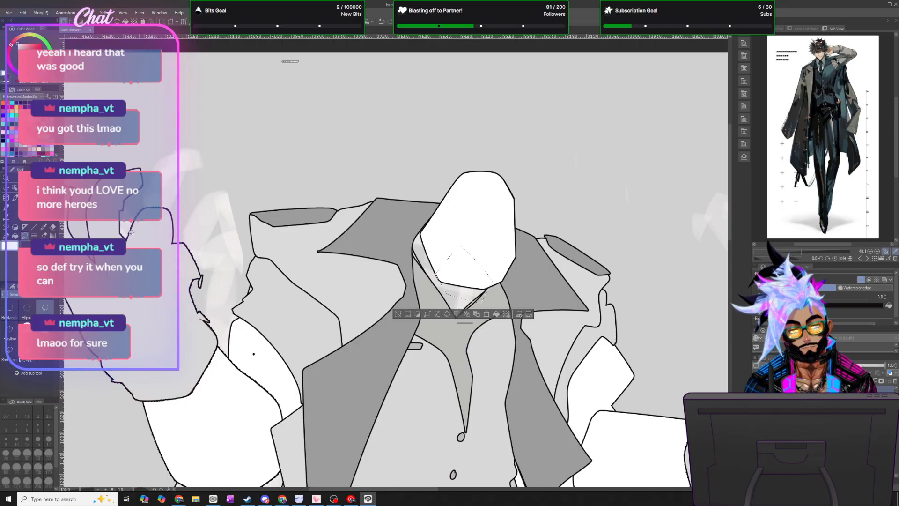
pyautogui.click(497, 314)
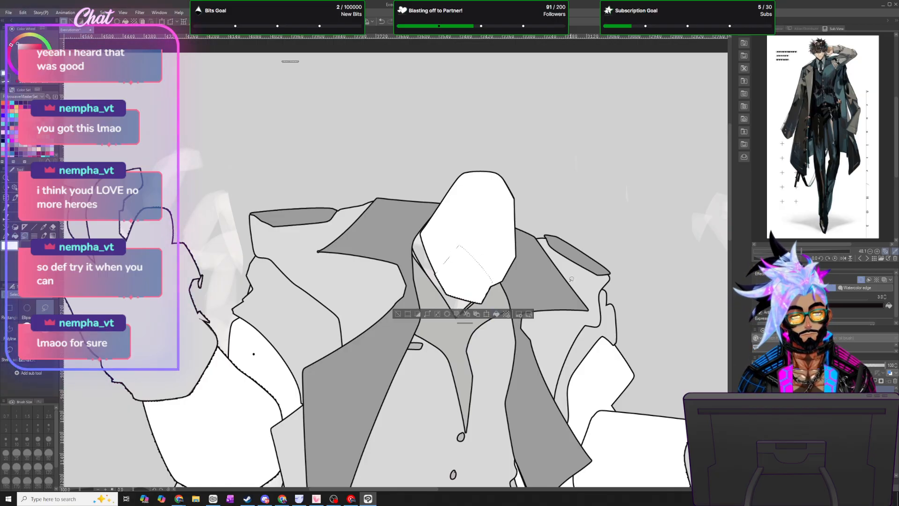
pyautogui.moveTo(479, 300)
pyautogui.mouseDown()
pyautogui.moveTo(502, 280)
pyautogui.moveTo(500, 252)
pyautogui.mouseUp()
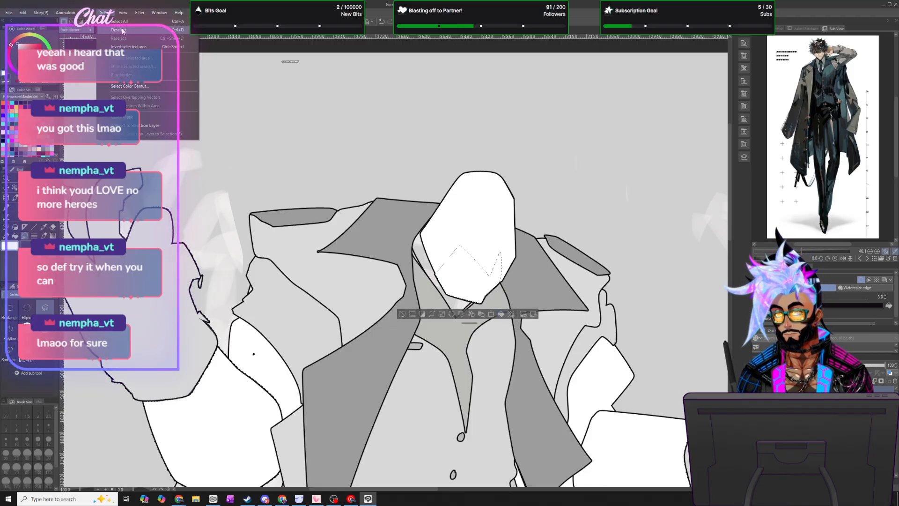
pyautogui.hotkey('ctrl', 'd')
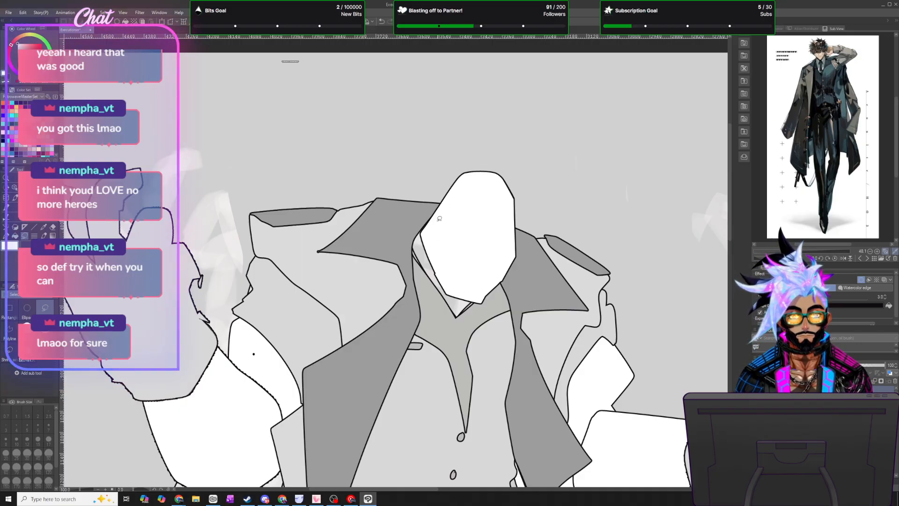
pyautogui.moveTo(432, 209)
pyautogui.mouseDown()
pyautogui.moveTo(429, 192)
pyautogui.moveTo(461, 162)
pyautogui.moveTo(500, 166)
pyautogui.moveTo(433, 220)
pyautogui.mouseUp()
pyautogui.hotkey('alt', 'BackSpace')
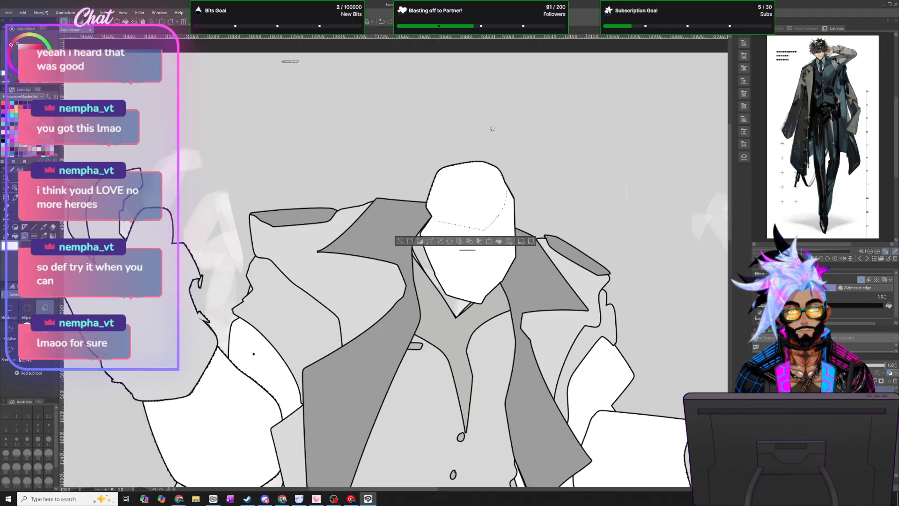
# - Round out the right temple and cheek of the head with a lassoed white fill, and deselect
pyautogui.moveTo(503, 168)
pyautogui.mouseDown()
pyautogui.moveTo(518, 199)
pyautogui.moveTo(508, 231)
pyautogui.moveTo(489, 232)
pyautogui.mouseUp()
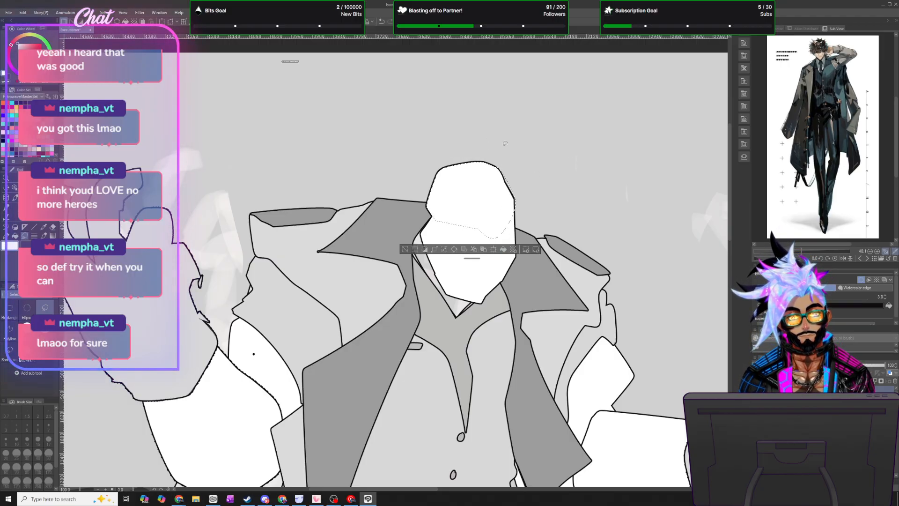
pyautogui.hotkey('alt', 'Delete')
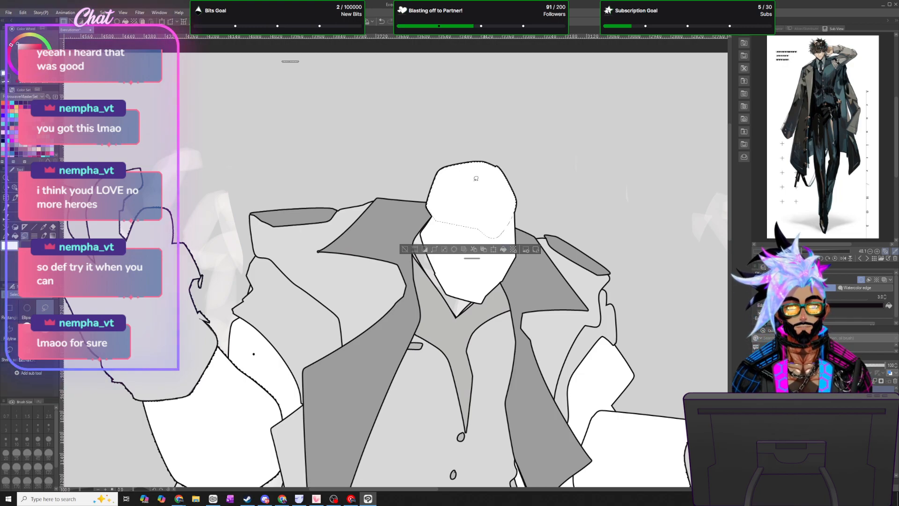
pyautogui.hotkey('ctrl', 'd')
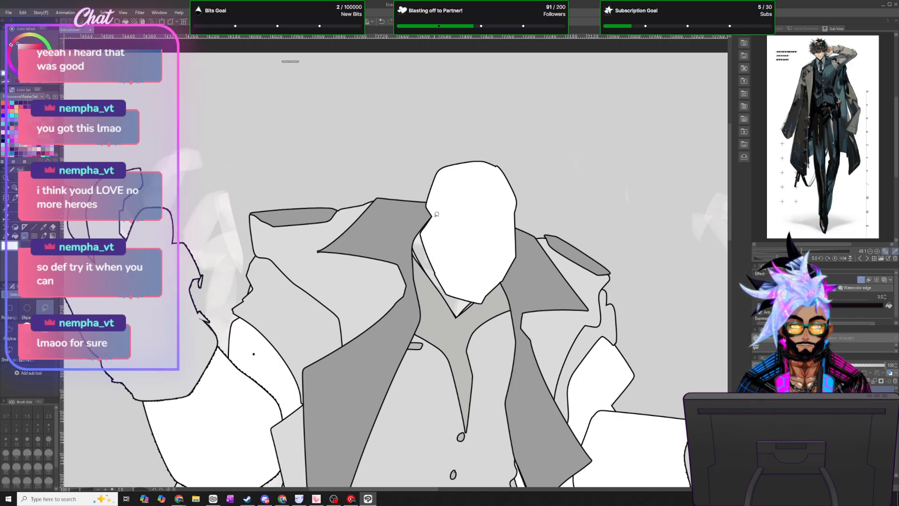
# - Add a white ear shape on the left of the head, fill out the cheek and jaw edge below it, and deselect
pyautogui.moveTo(437, 215)
pyautogui.mouseDown()
pyautogui.moveTo(432, 197)
pyautogui.moveTo(421, 196)
pyautogui.moveTo(427, 229)
pyautogui.mouseUp()
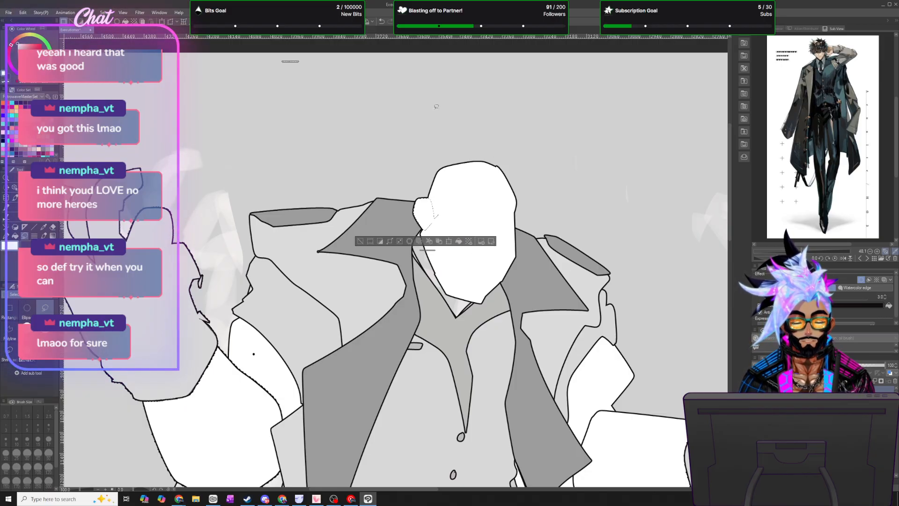
pyautogui.hotkey('ctrl', 'd')
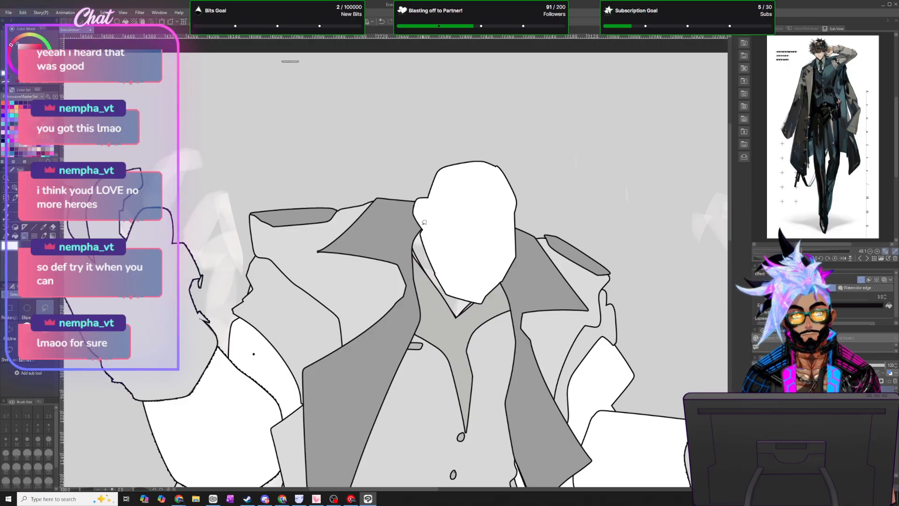
pyautogui.moveTo(425, 221)
pyautogui.mouseDown()
pyautogui.moveTo(419, 255)
pyautogui.moveTo(448, 289)
pyautogui.mouseUp()
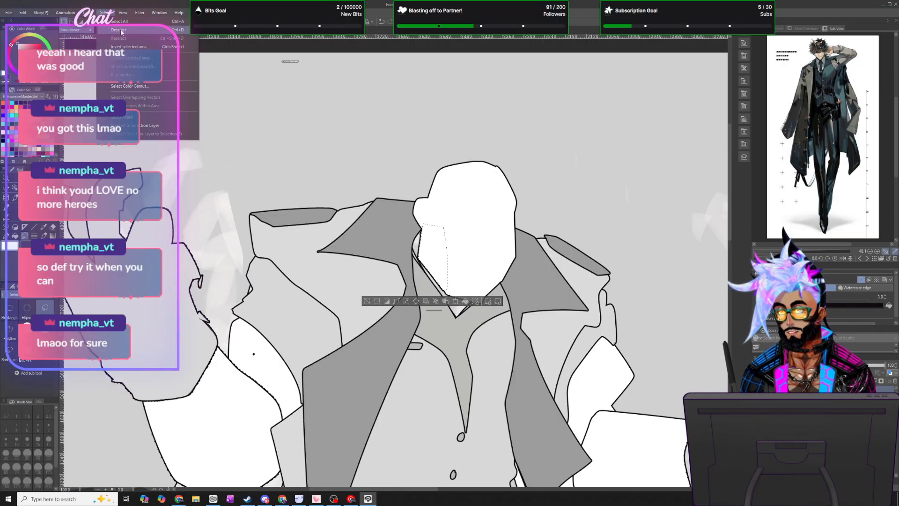
pyautogui.hotkey('ctrl', 'd')
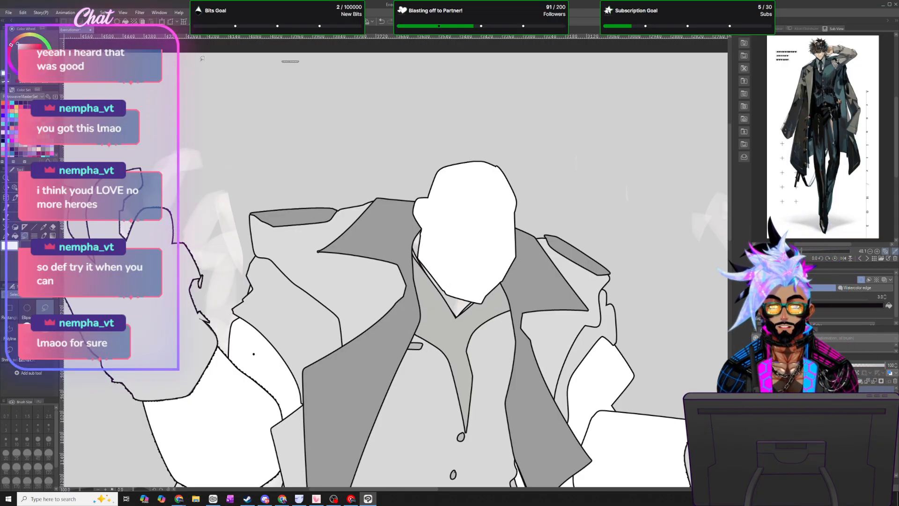
# - Add the opposite ear on the right of the head with a lassoed white fill, refine its edge, and deselect
pyautogui.moveTo(428, 197)
pyautogui.mouseDown()
pyautogui.moveTo(500, 229)
pyautogui.moveTo(523, 230)
pyautogui.moveTo(513, 194)
pyautogui.moveTo(479, 179)
pyautogui.mouseUp()
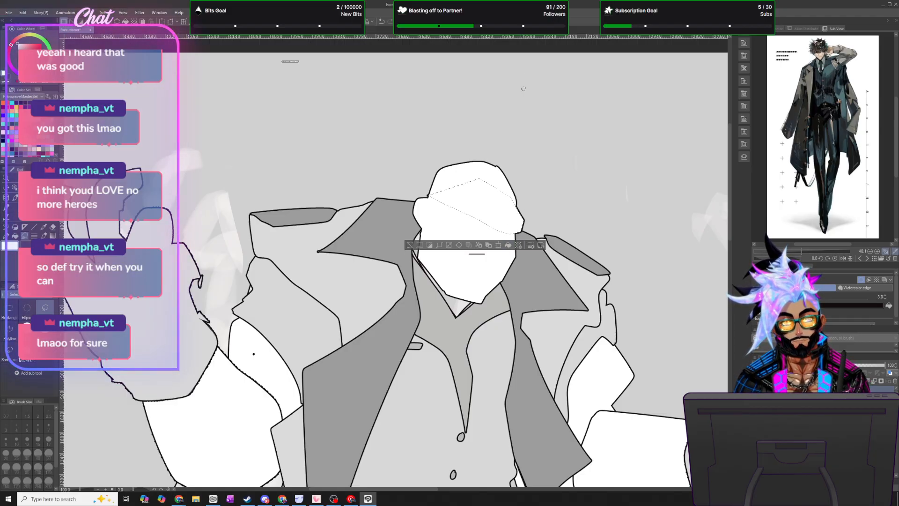
pyautogui.moveTo(523, 221)
pyautogui.mouseDown()
pyautogui.moveTo(516, 188)
pyautogui.moveTo(524, 222)
pyautogui.mouseUp()
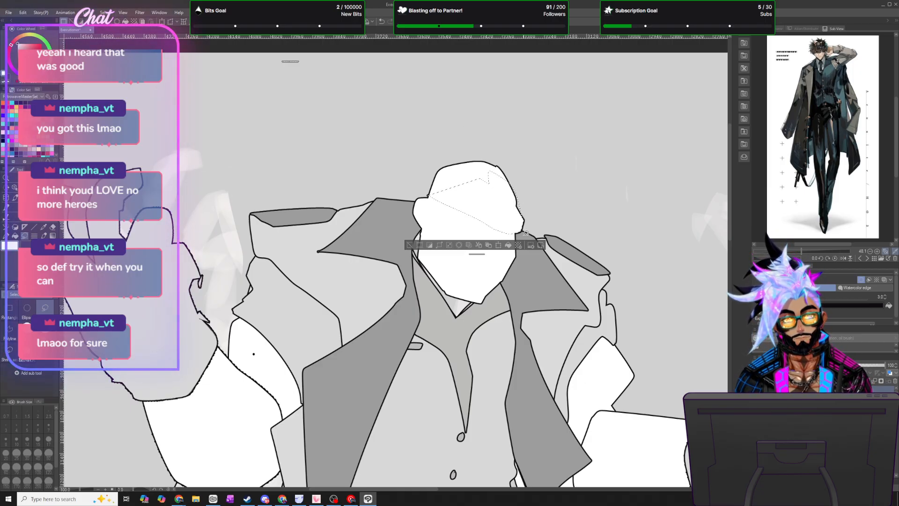
pyautogui.click(104, 12)
pyautogui.click(121, 30)
# - Set up a separate layer beneath the head for the neck shape
pyautogui.scroll(-5, 387, 206)
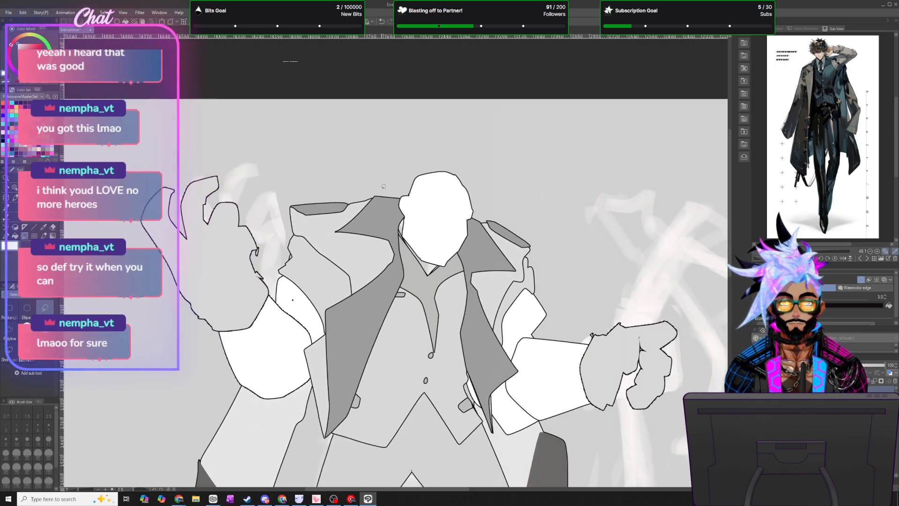
pyautogui.scroll(4, 404, 203)
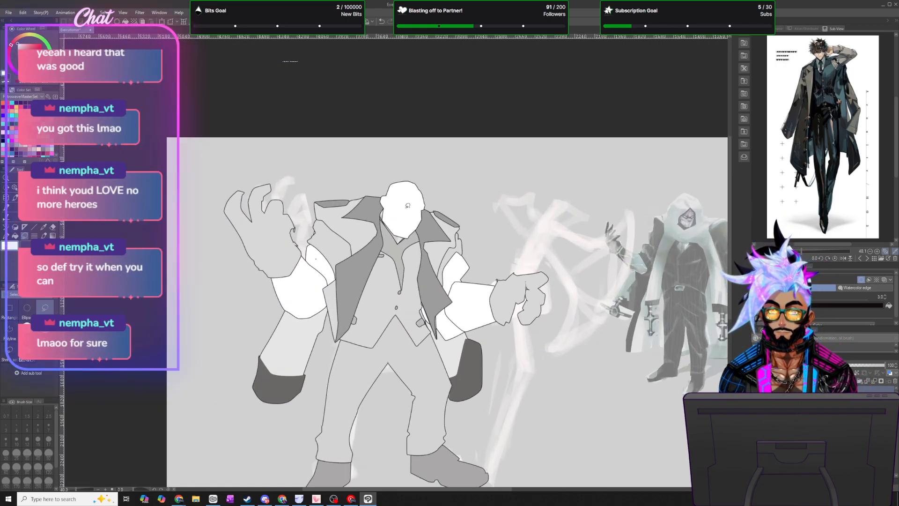
pyautogui.scroll(5, 415, 221)
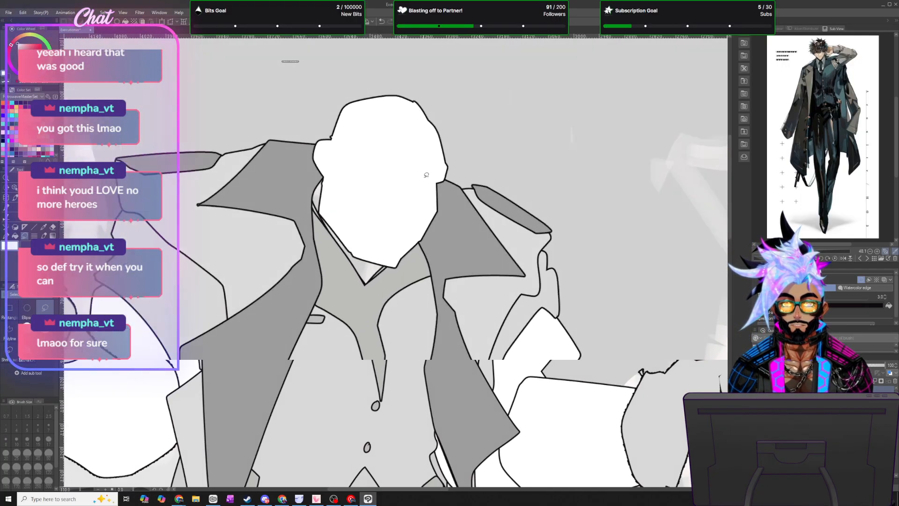
pyautogui.scroll(-6, 404, 200)
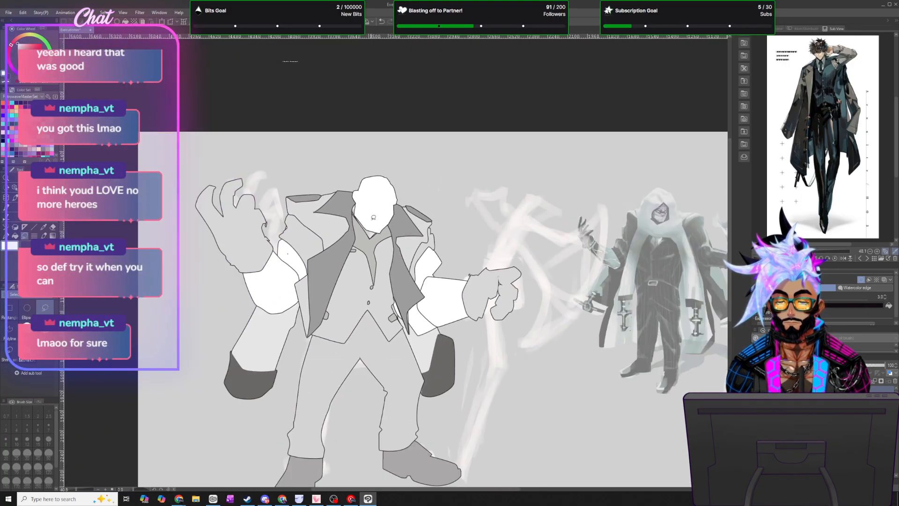
pyautogui.scroll(1, 383, 243)
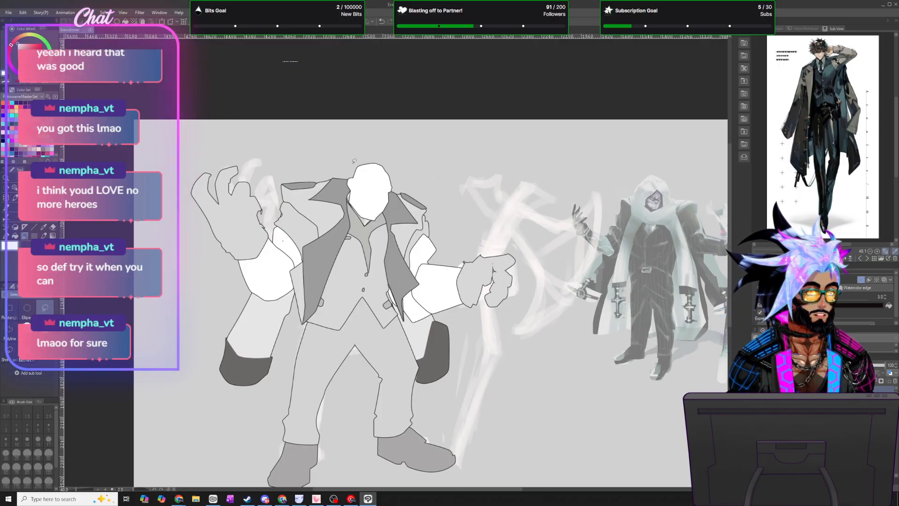
pyautogui.scroll(1, 382, 161)
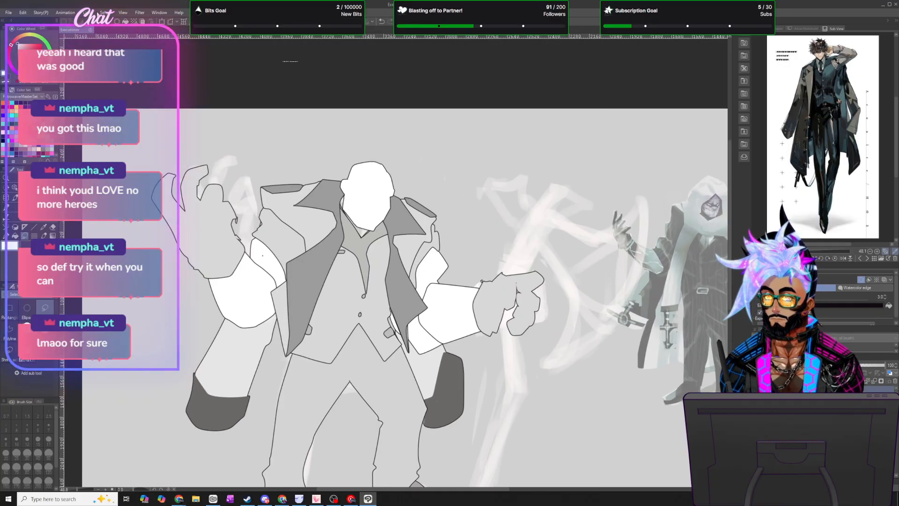
pyautogui.click(96, 12)
pyautogui.click(113, 72)
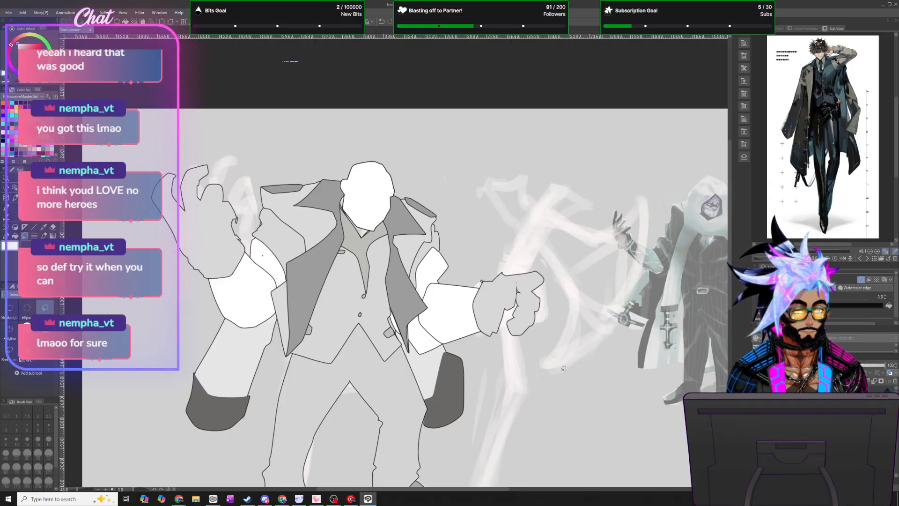
pyautogui.scroll(3, 335, 204)
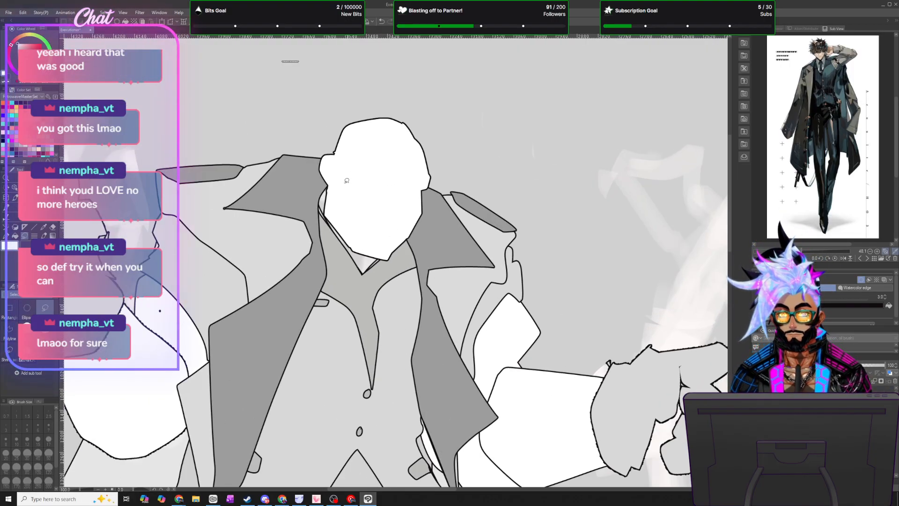
pyautogui.moveTo(332, 171)
pyautogui.mouseDown()
pyautogui.moveTo(310, 202)
pyautogui.moveTo(356, 257)
pyautogui.mouseUp()
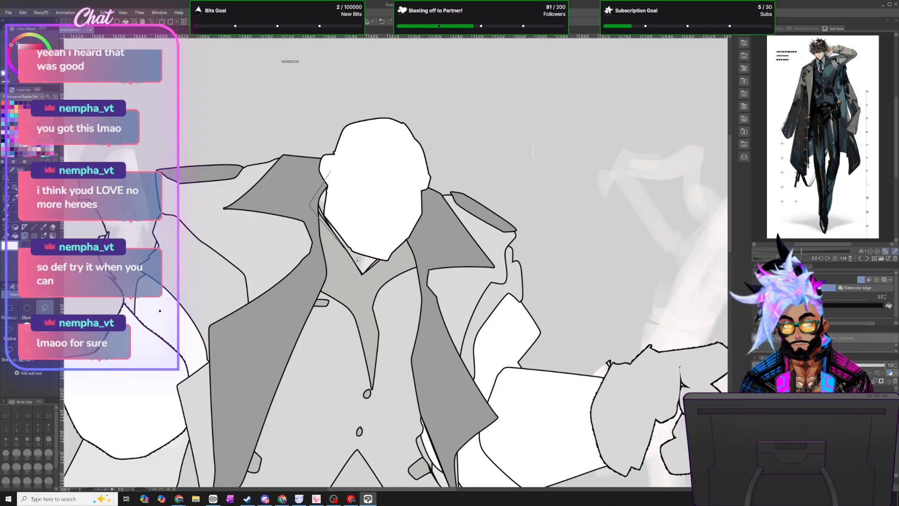
pyautogui.moveTo(432, 174); pyautogui.dragTo(430, 179)
pyautogui.moveTo(327, 178)
pyautogui.mouseDown()
pyautogui.moveTo(309, 224)
pyautogui.moveTo(436, 180)
pyautogui.mouseUp()
pyautogui.click(403, 307)
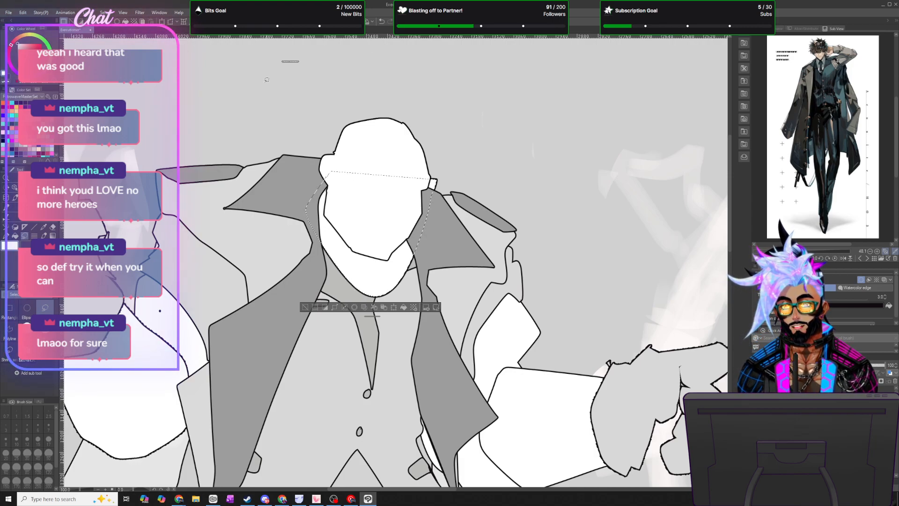
pyautogui.hotkey('ctrl', 'd')
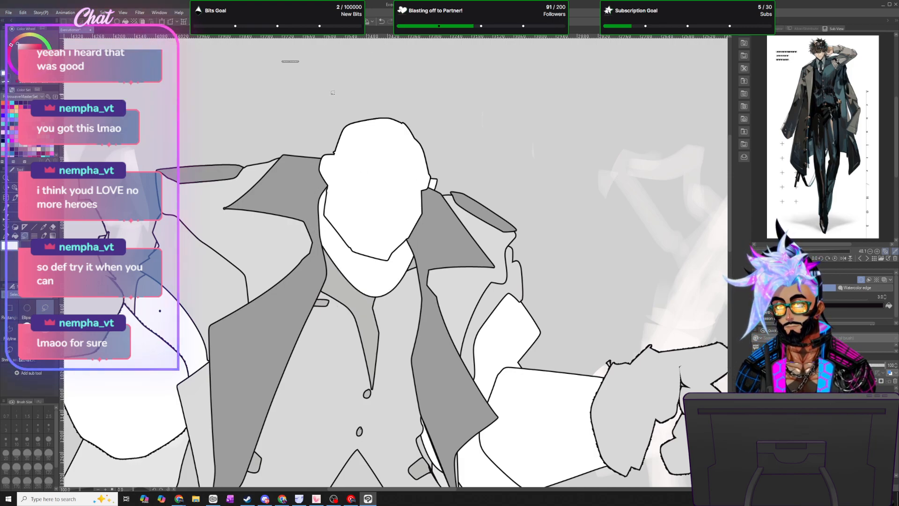
pyautogui.click(382, 21)
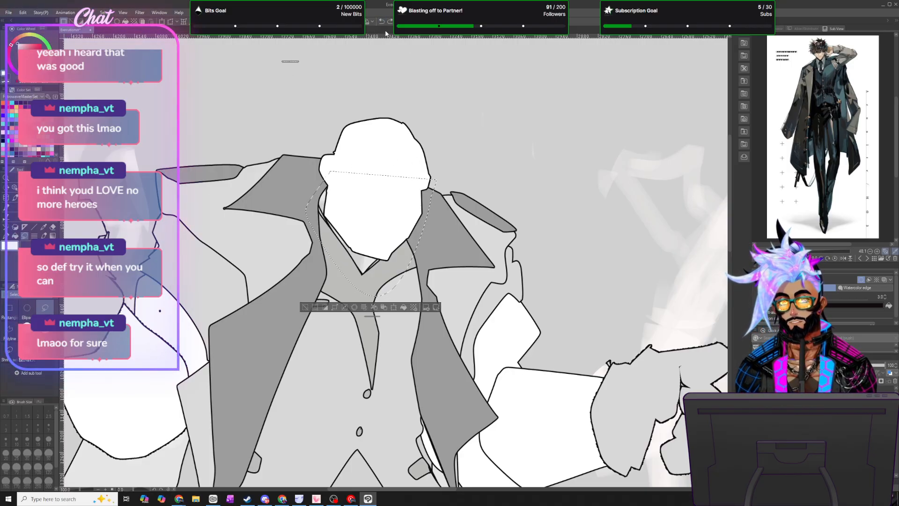
pyautogui.click(382, 22)
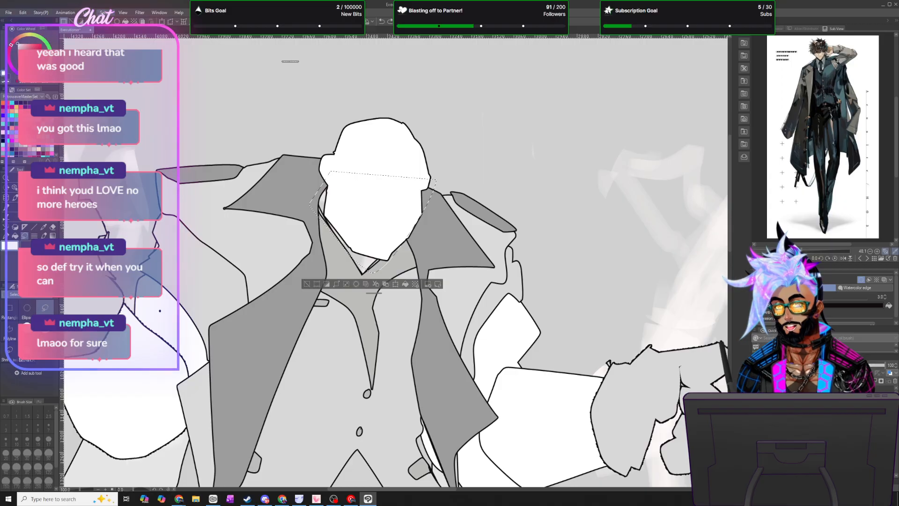
# - Fill a lassoed neck shape under the chin with white, deselect, and place it behind the shirt collar
pyautogui.click(414, 220)
pyautogui.moveTo(409, 169)
pyautogui.mouseDown()
pyautogui.moveTo(430, 216)
pyautogui.moveTo(358, 285)
pyautogui.mouseUp()
pyautogui.moveTo(301, 224)
pyautogui.mouseDown()
pyautogui.moveTo(298, 189)
pyautogui.moveTo(334, 165)
pyautogui.mouseUp()
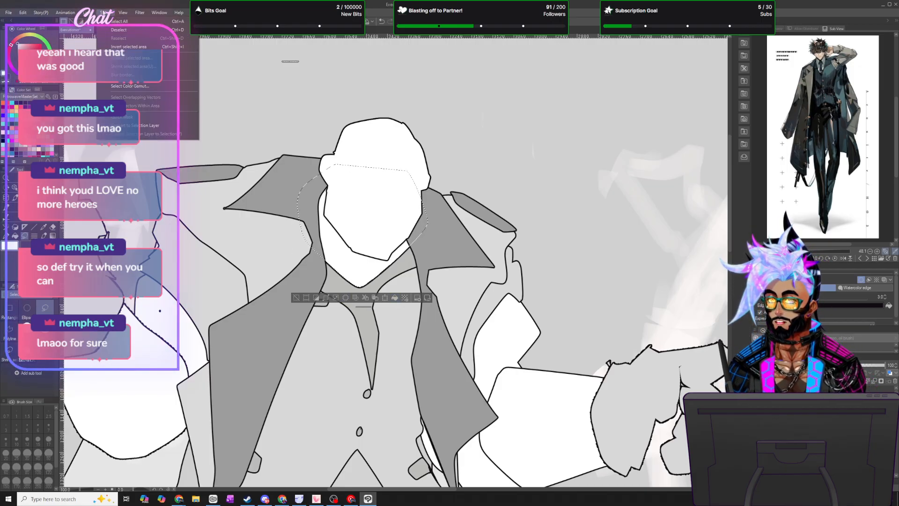
pyautogui.hotkey('ctrl', 'd')
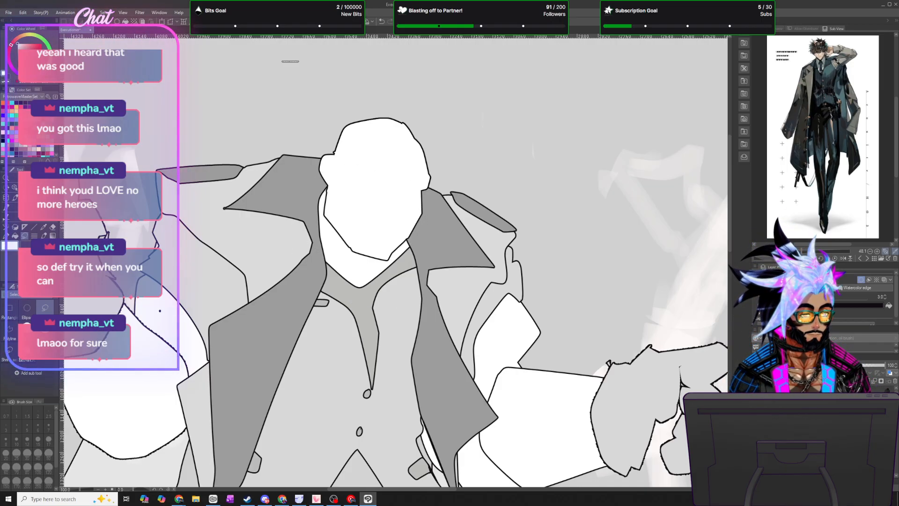
pyautogui.hotkey('ctrl', 'z')
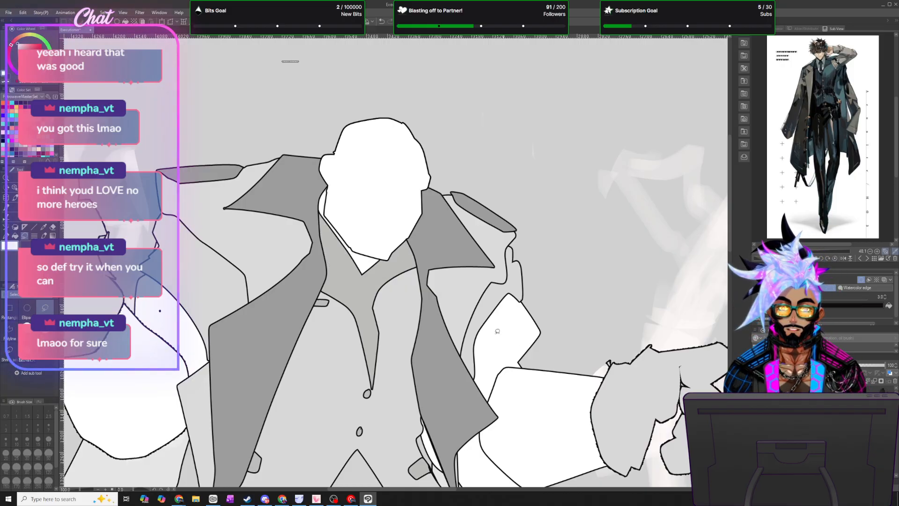
# - Review the whole figure, and browse the reference images from the cloaked costume designs to the scarred face portraits
pyautogui.scroll(-10, 386, 259)
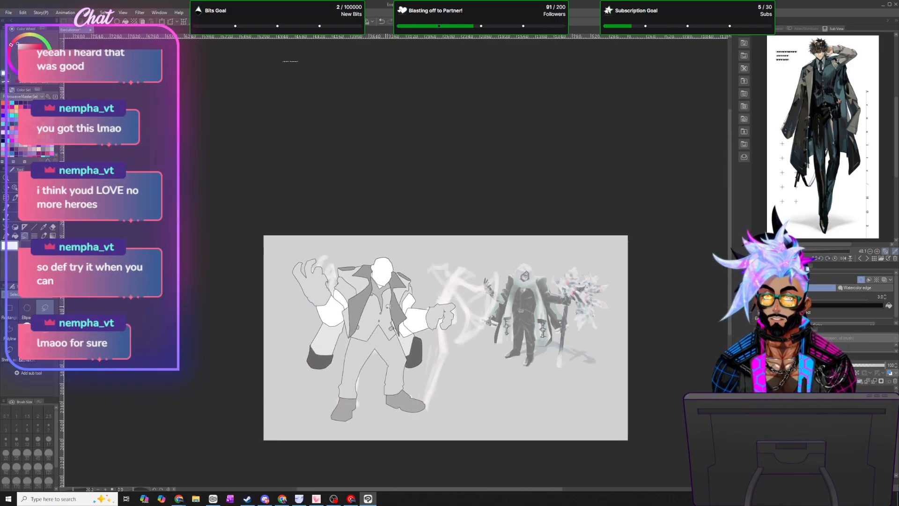
pyautogui.scroll(6, 389, 326)
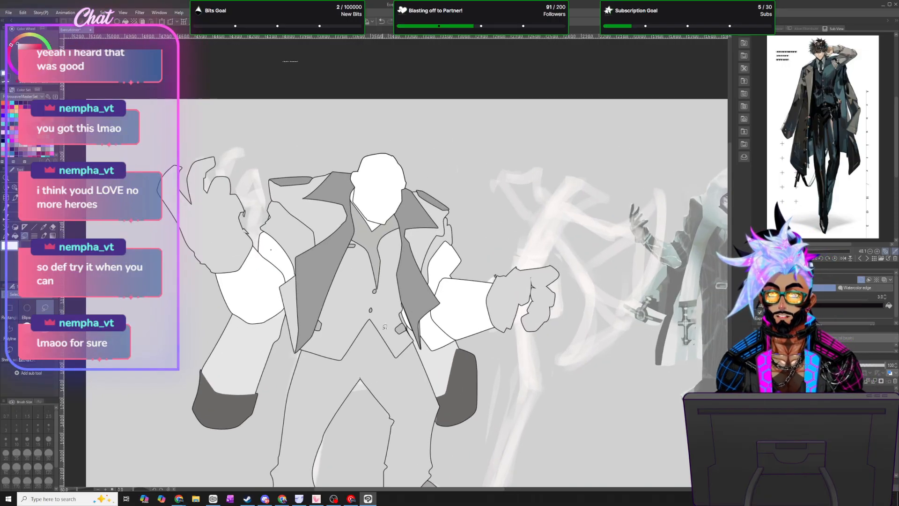
pyautogui.scroll(2, 370, 184)
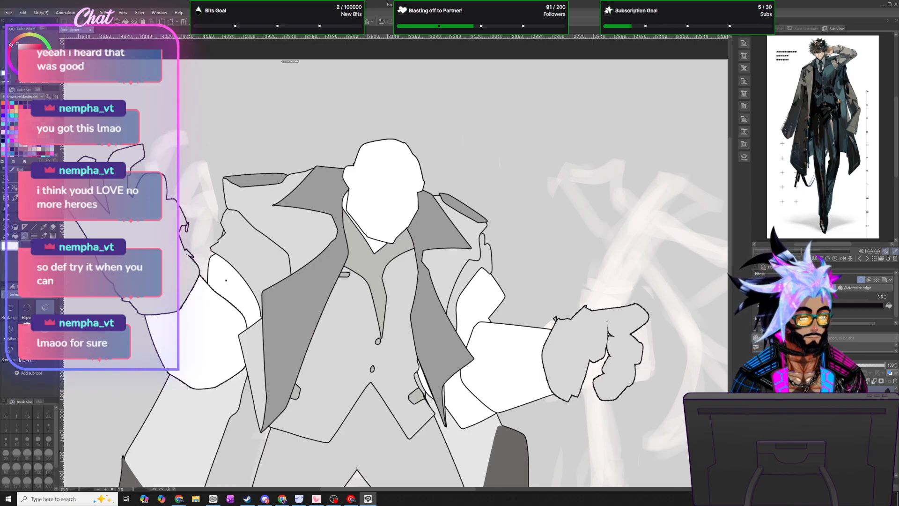
pyautogui.click(875, 259)
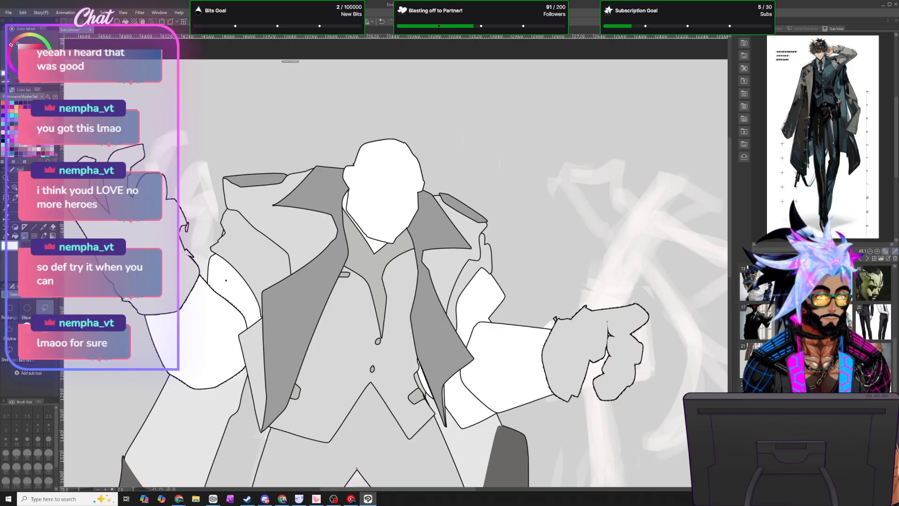
pyautogui.scroll(2, 814, 323)
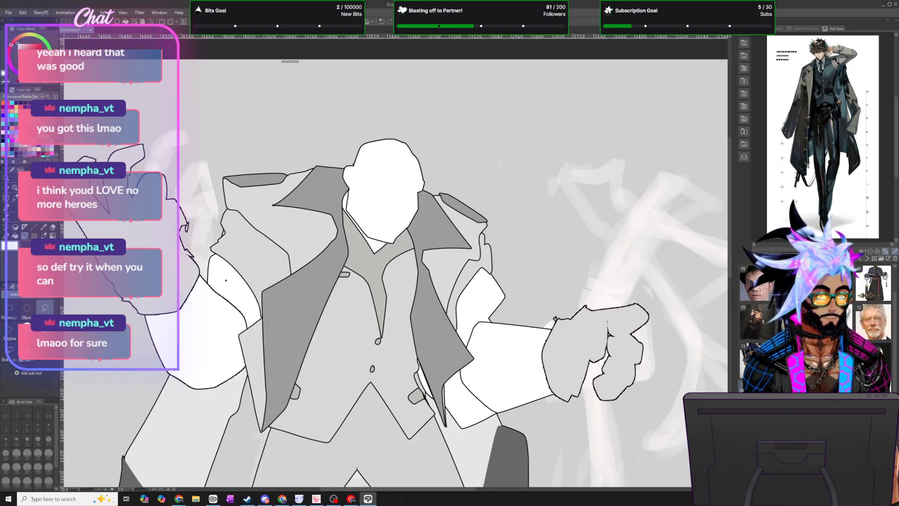
pyautogui.scroll(1, 815, 323)
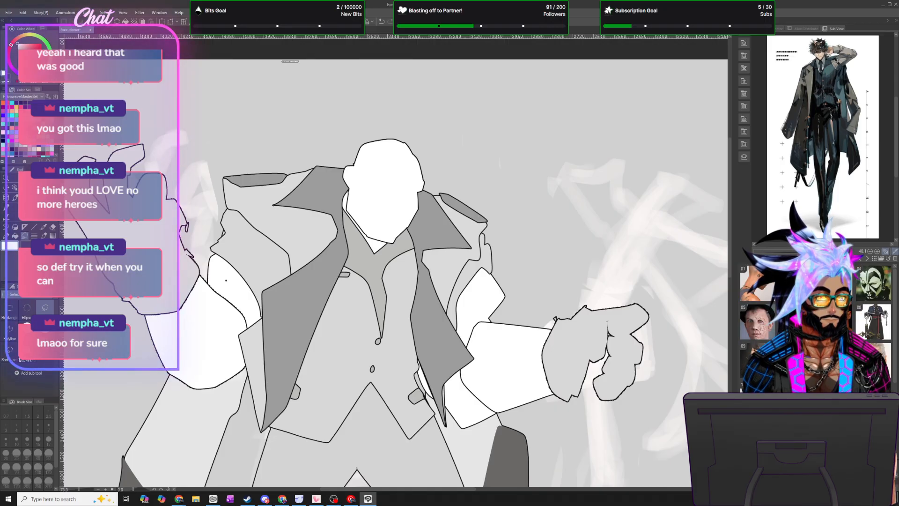
pyautogui.click(834, 322)
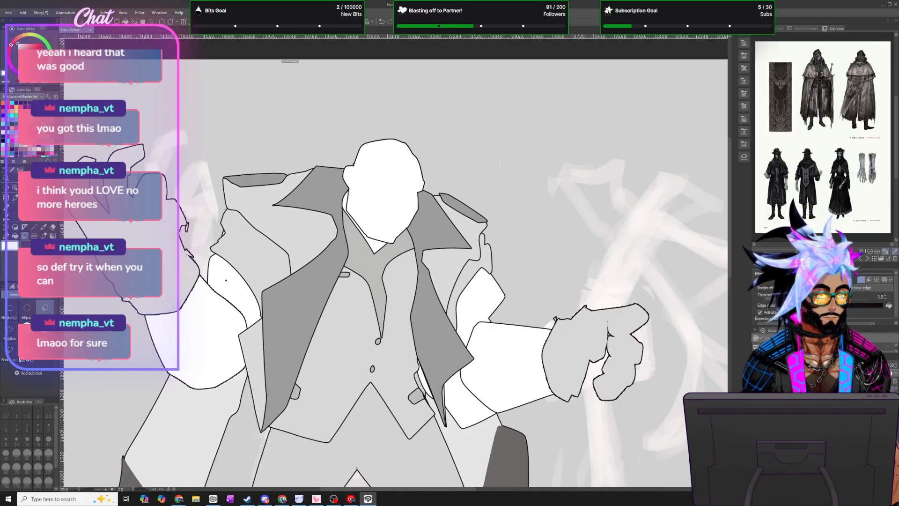
pyautogui.click(867, 258)
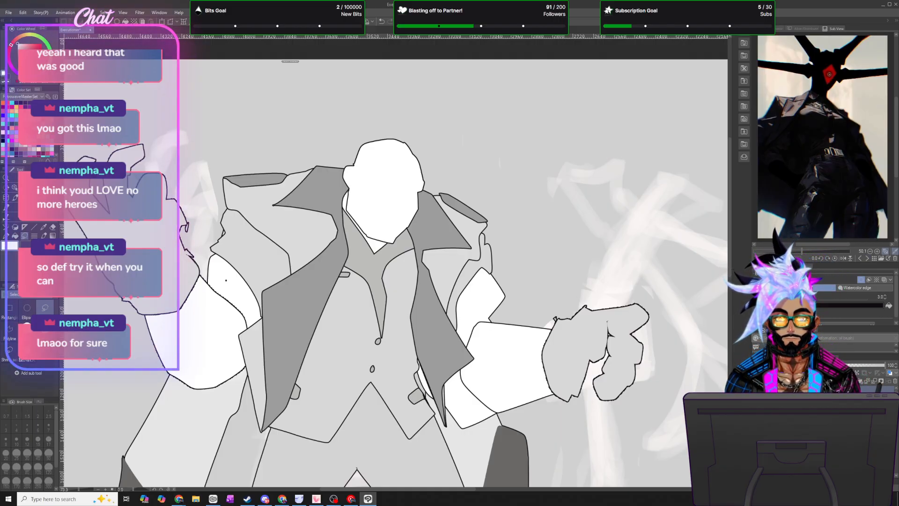
pyautogui.click(866, 258)
pyautogui.click(867, 259)
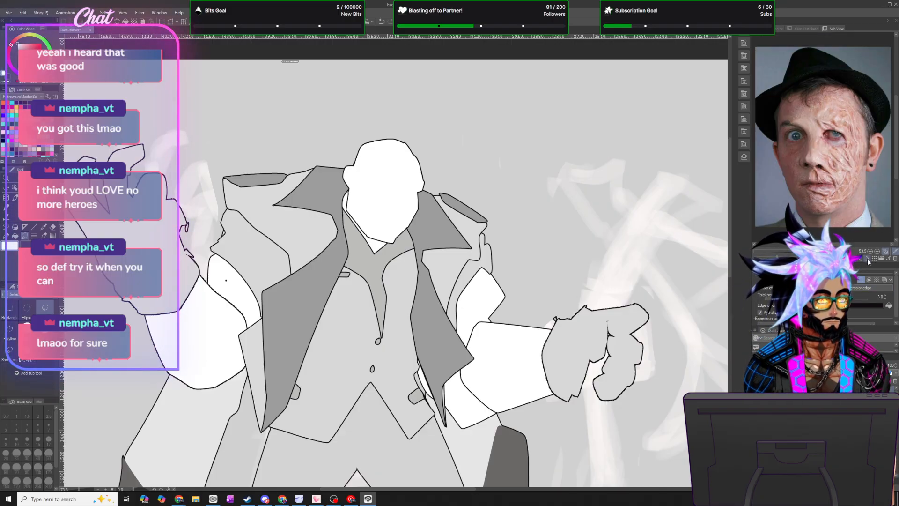
pyautogui.click(867, 259)
pyautogui.click(867, 258)
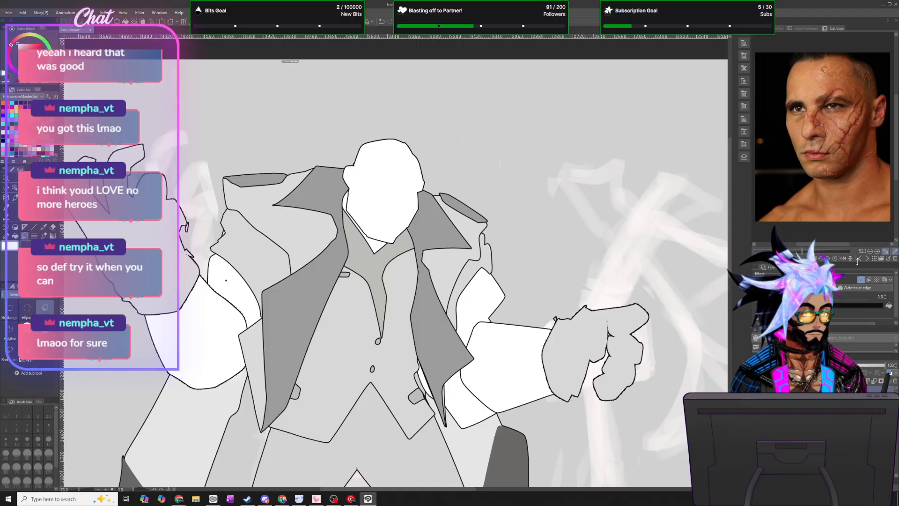
# - Bring up the black perforated face mask portrait in the references and frame its masked face beside the character's head
pyautogui.click(861, 259)
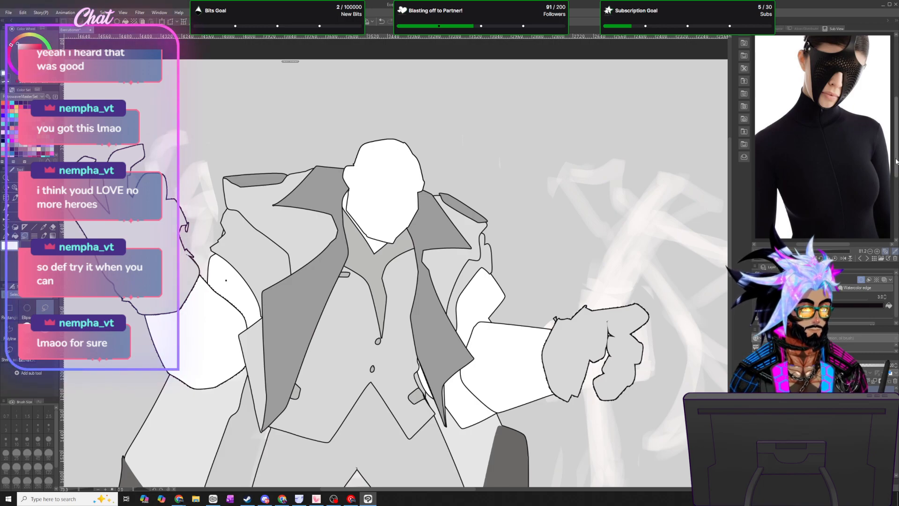
pyautogui.moveTo(895, 162); pyautogui.dragTo(895, 148)
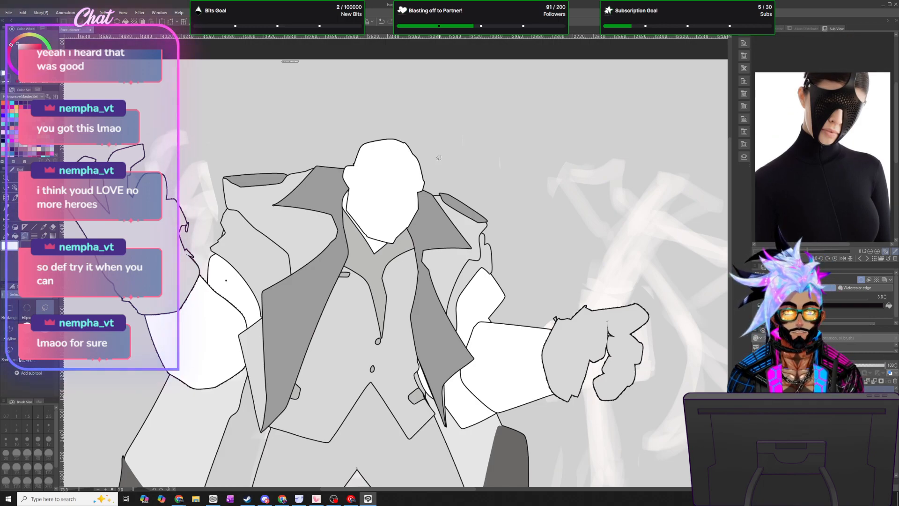
pyautogui.scroll(3, 471, 163)
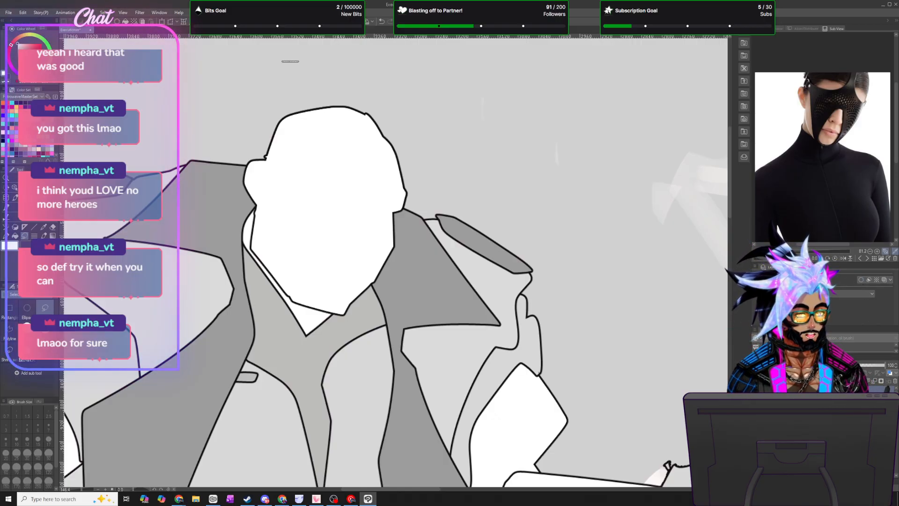
# - Enable the border effect on the mask layer and set its outline to a near-black colour sampled from the screen
pyautogui.click(861, 280)
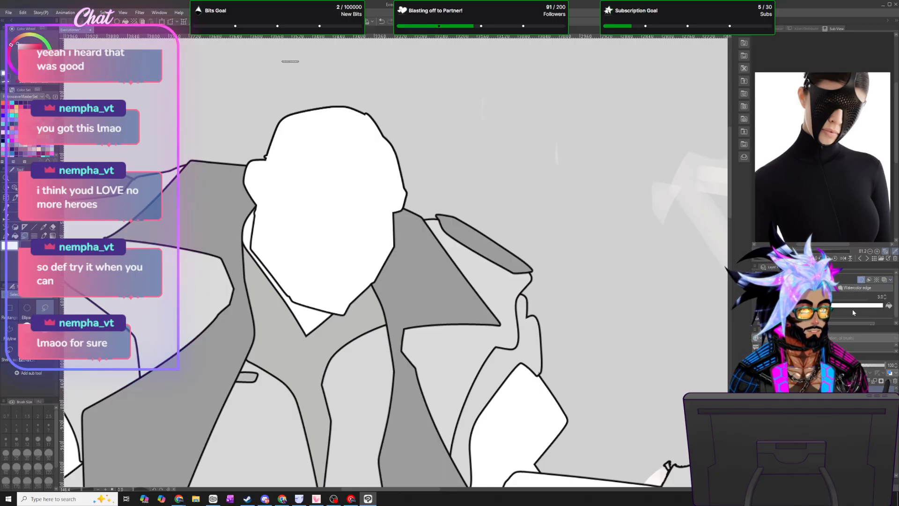
pyautogui.click(853, 305)
pyautogui.click(355, 76)
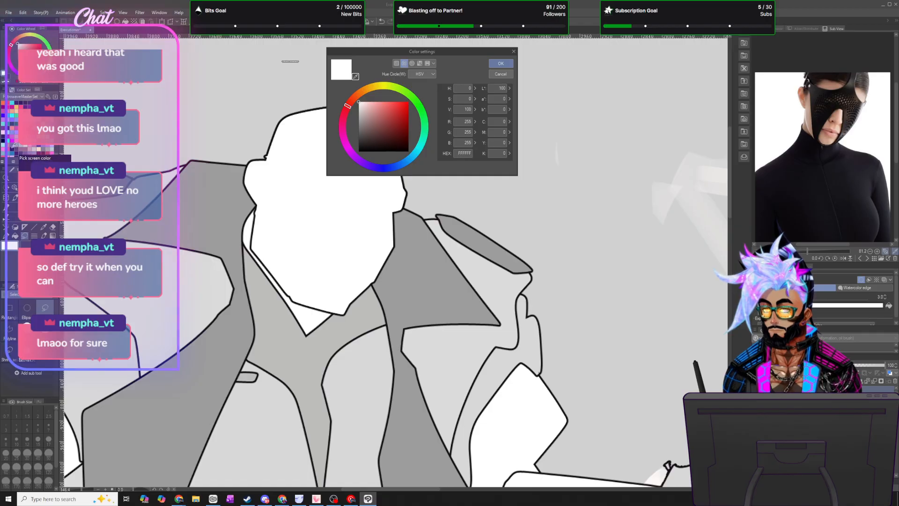
pyautogui.click(18, 147)
pyautogui.click(500, 63)
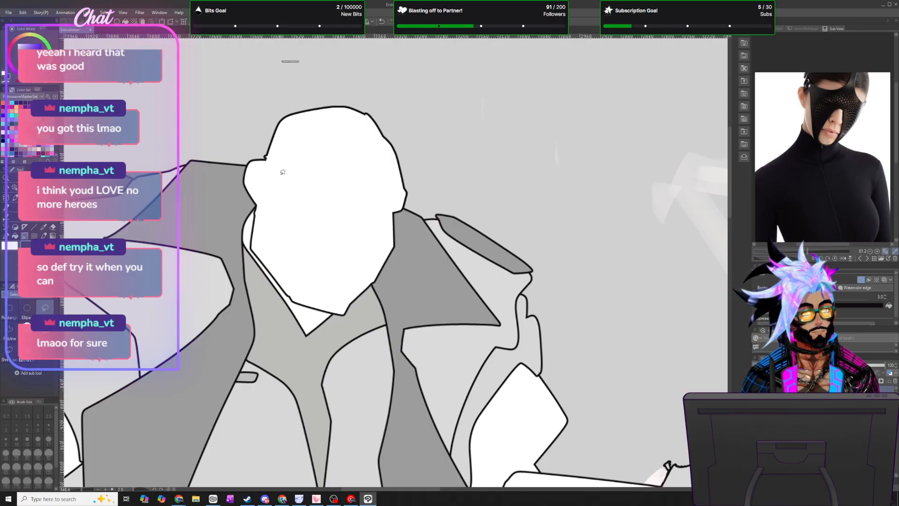
# - Fill a lassoed mask shape over the face with a pointed mouth opening, recolour it blue-grey, and deselect
pyautogui.moveTo(265, 155)
pyautogui.mouseDown()
pyautogui.moveTo(281, 173)
pyautogui.moveTo(270, 190)
pyautogui.moveTo(293, 242)
pyautogui.mouseUp()
pyautogui.moveTo(297, 294)
pyautogui.mouseDown()
pyautogui.moveTo(318, 308)
pyautogui.moveTo(316, 246)
pyautogui.moveTo(353, 218)
pyautogui.moveTo(369, 256)
pyautogui.moveTo(354, 307)
pyautogui.moveTo(403, 217)
pyautogui.moveTo(407, 190)
pyautogui.moveTo(404, 168)
pyautogui.moveTo(315, 162)
pyautogui.mouseUp()
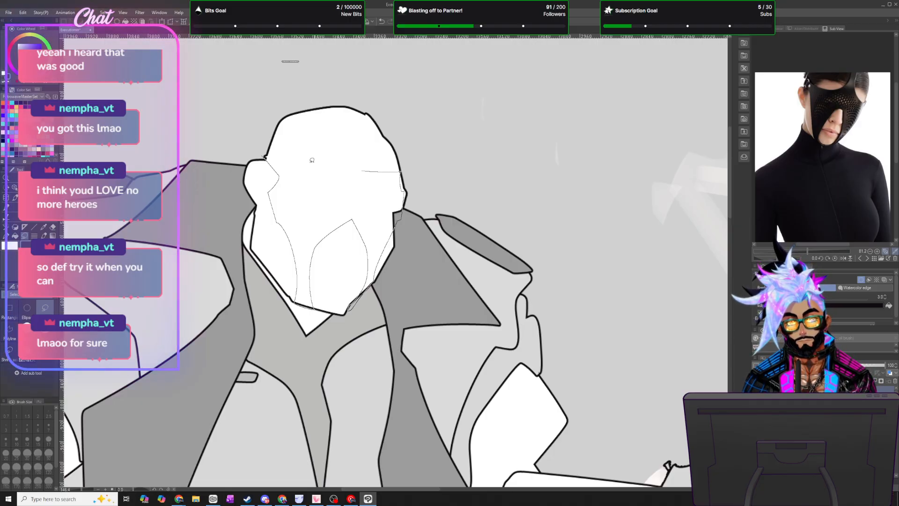
pyautogui.moveTo(257, 153); pyautogui.dragTo(260, 154)
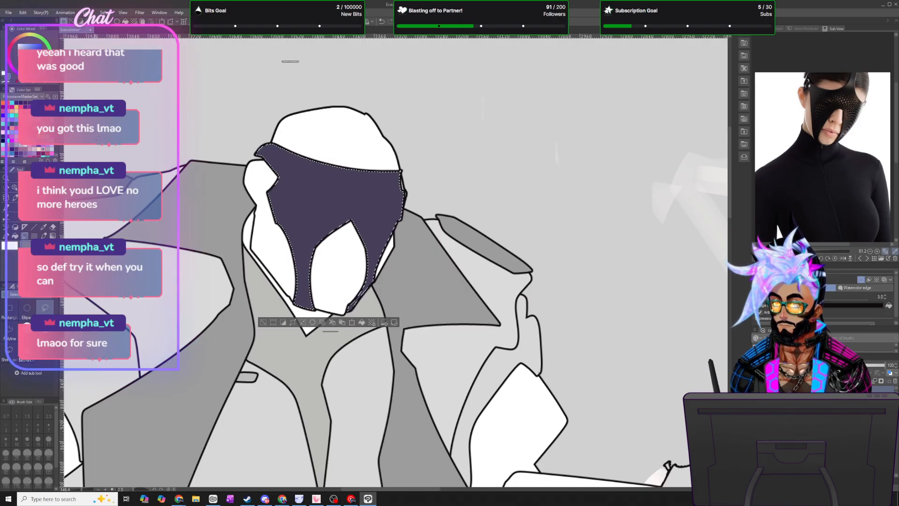
pyautogui.click(25, 14)
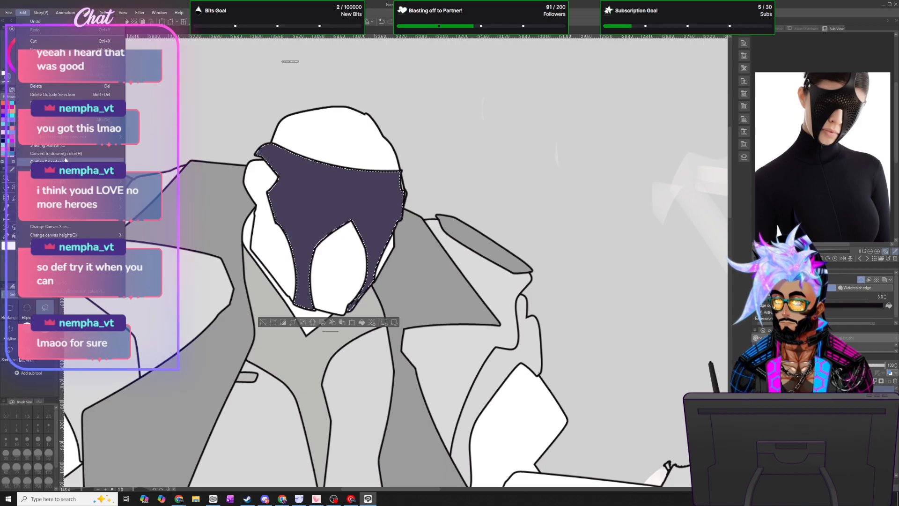
pyautogui.click(57, 154)
pyautogui.scroll(-5, 289, 189)
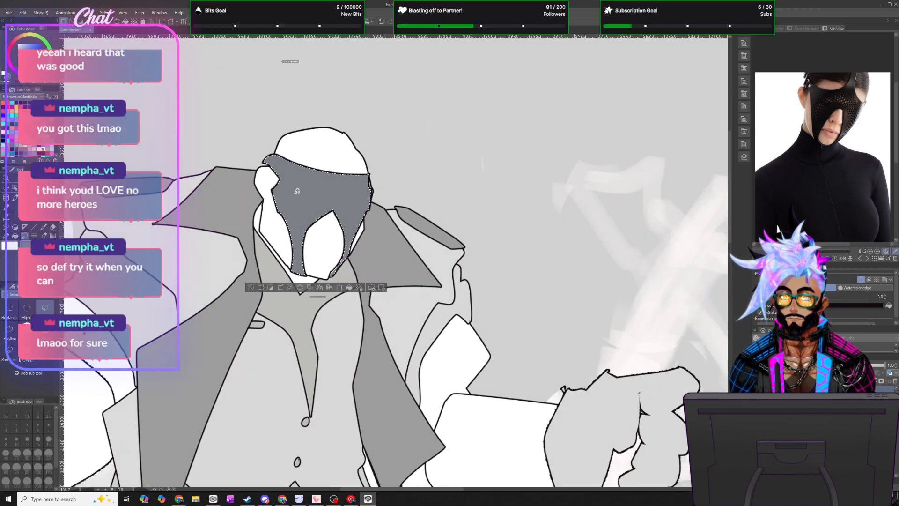
pyautogui.scroll(-4, 304, 192)
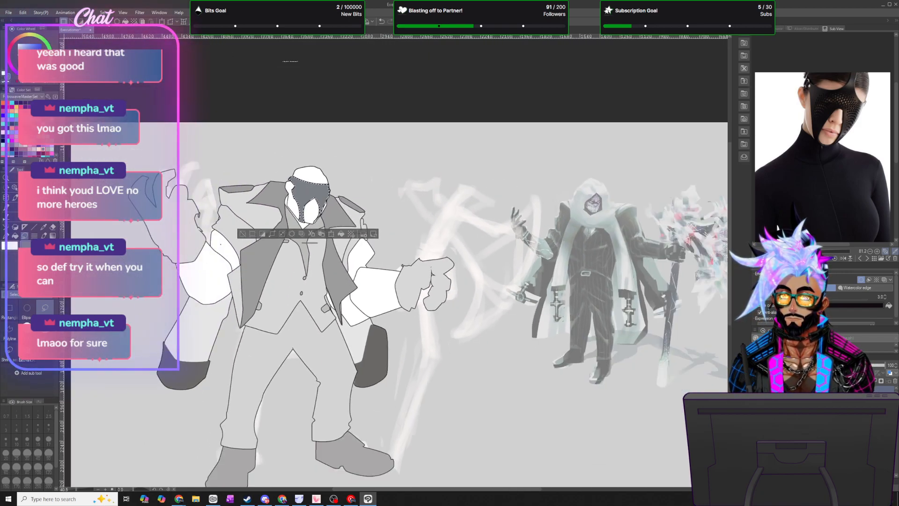
pyautogui.scroll(4, 321, 169)
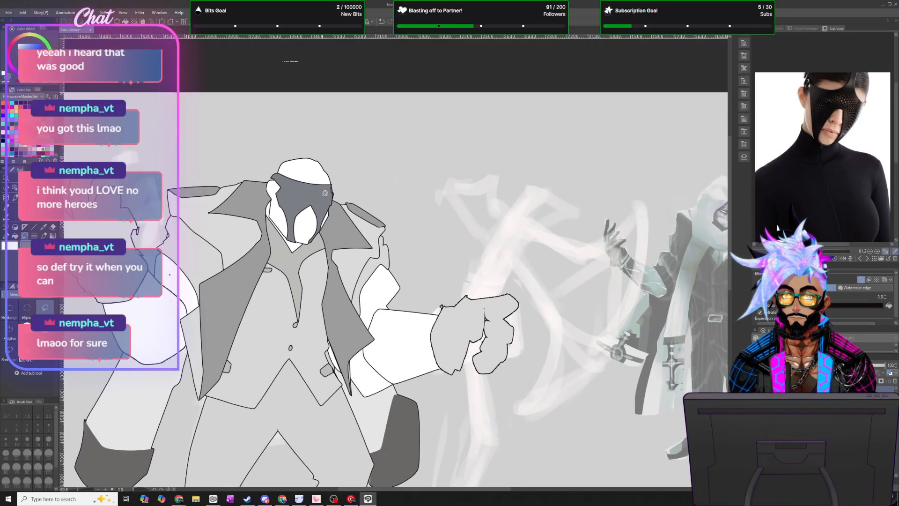
pyautogui.scroll(5, 321, 169)
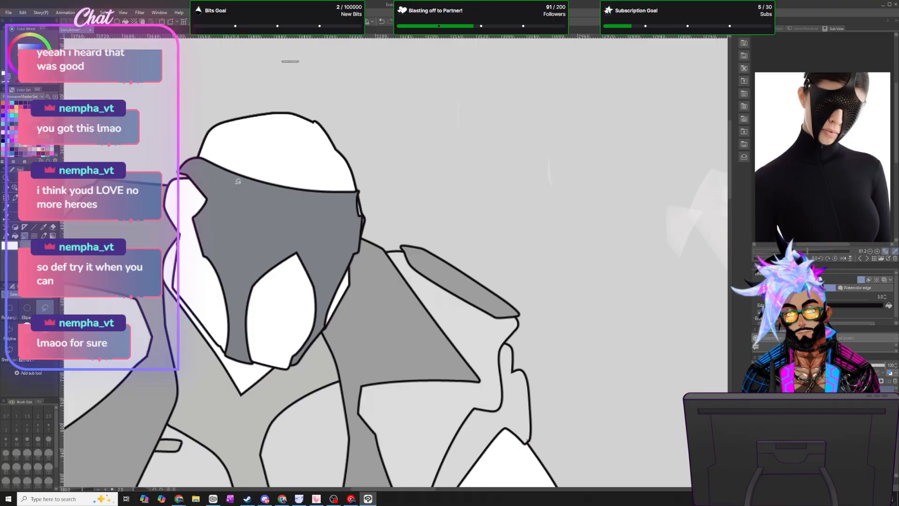
# - Add two curved blue-grey straps running from the mask's brow over the top of the head, and deselect
pyautogui.moveTo(253, 147)
pyautogui.mouseDown()
pyautogui.moveTo(214, 125)
pyautogui.moveTo(234, 114)
pyautogui.moveTo(257, 129)
pyautogui.moveTo(265, 186)
pyautogui.mouseUp()
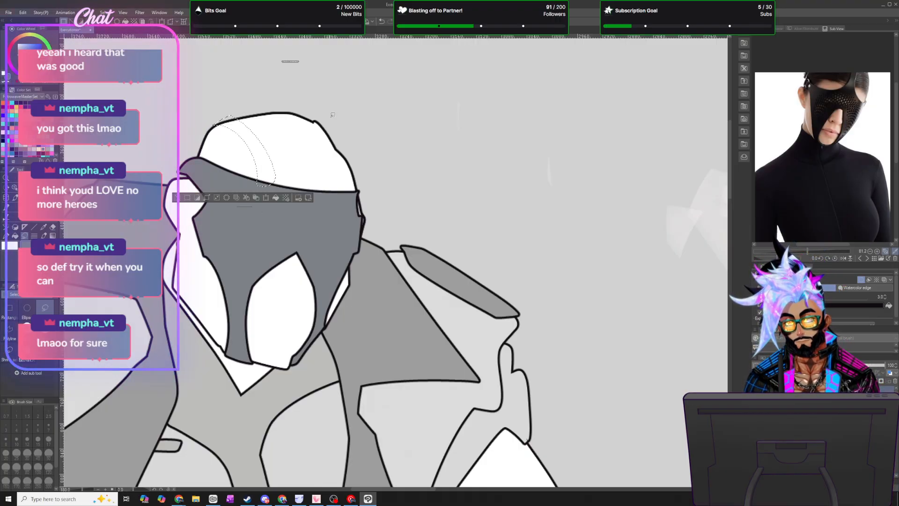
pyautogui.moveTo(320, 123)
pyautogui.mouseDown()
pyautogui.moveTo(331, 148)
pyautogui.moveTo(332, 198)
pyautogui.moveTo(343, 199)
pyautogui.moveTo(348, 149)
pyautogui.moveTo(321, 120)
pyautogui.mouseUp()
pyautogui.click(311, 214)
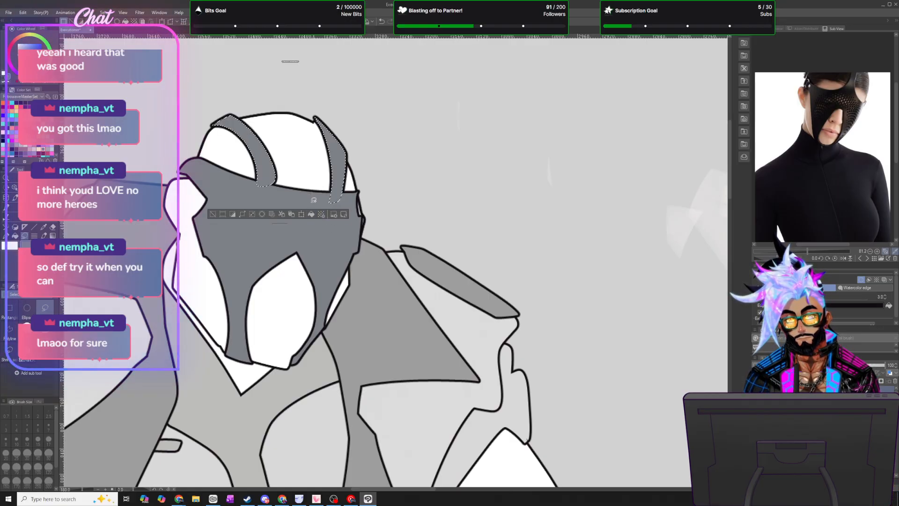
pyautogui.hotkey('ctrl', 'd')
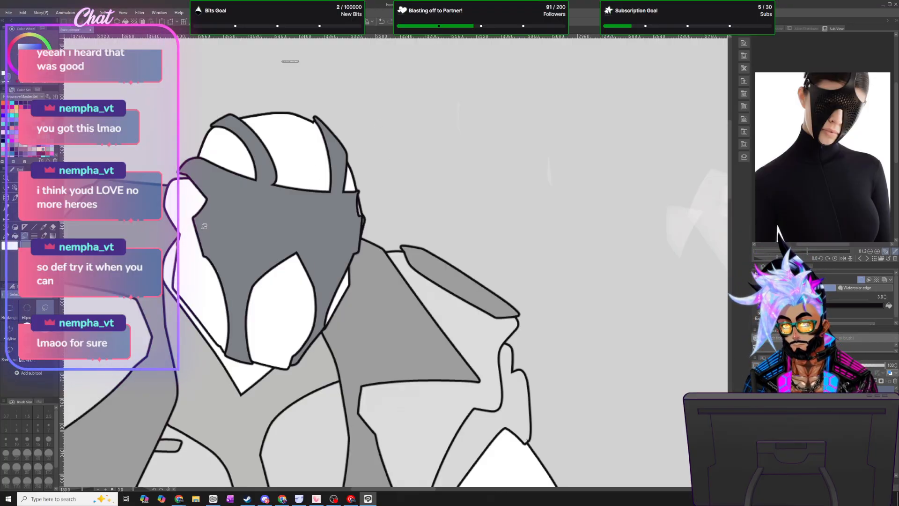
# - Fill a short lassoed side strap below the ear, extending from the mask's cheek in the same blue-grey, and deselect
pyautogui.moveTo(190, 257); pyautogui.dragTo(204, 231)
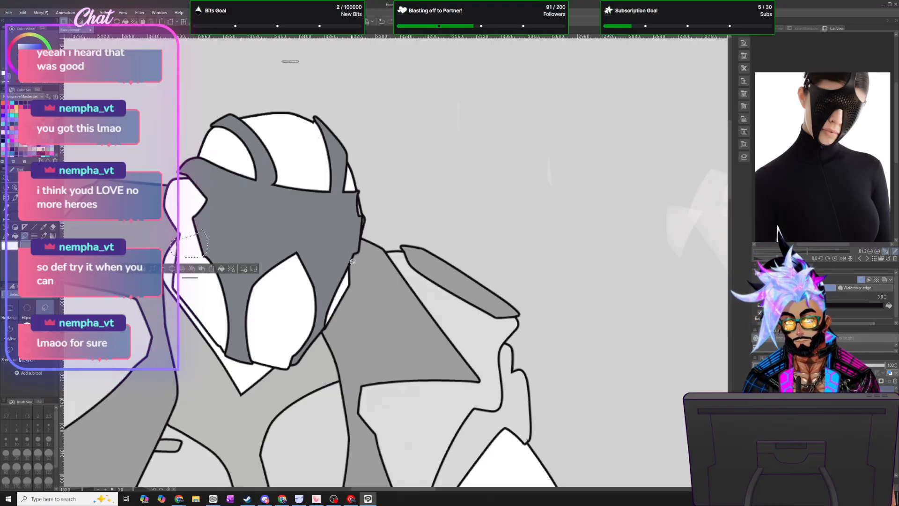
pyautogui.click(225, 269)
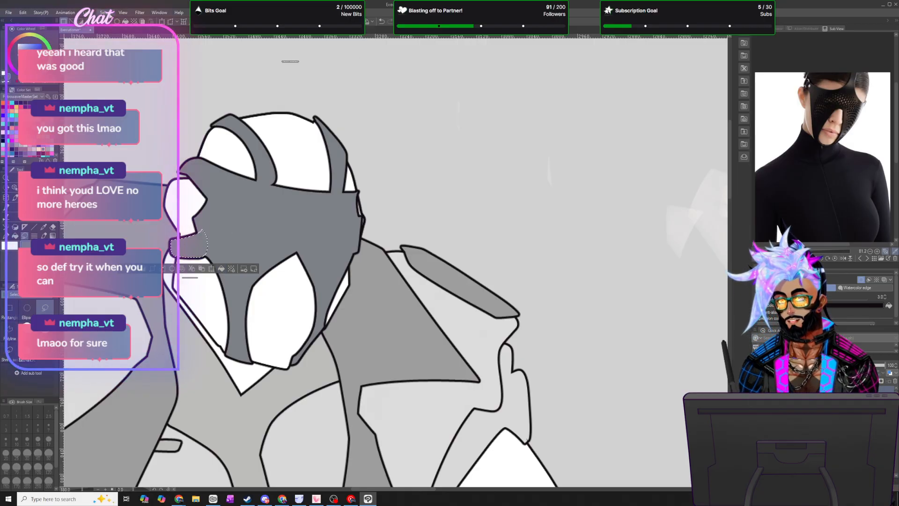
pyautogui.hotkey('ctrl', 'd')
# - Trim the mask around the mouth opening with a lassoed cut to make it taller and more angular, and deselect
pyautogui.scroll(-10, 341, 226)
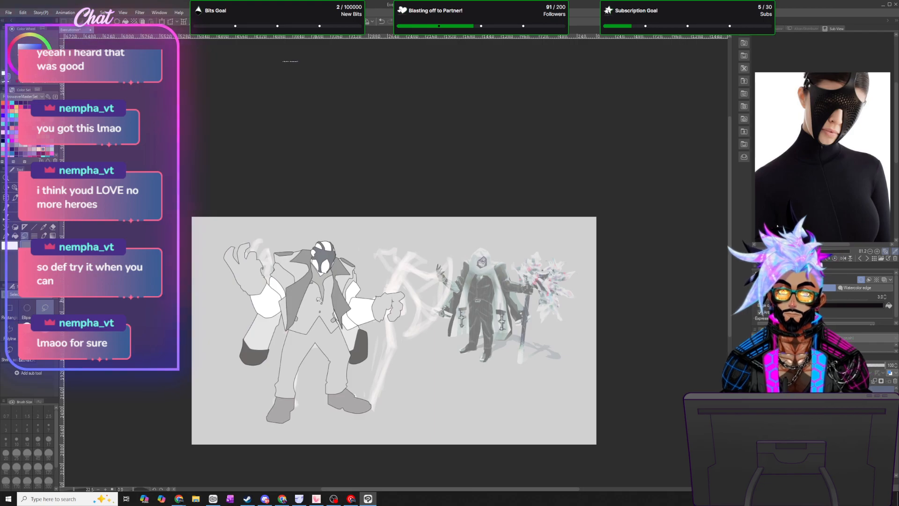
pyautogui.scroll(1, 468, 371)
pyautogui.scroll(4, 319, 289)
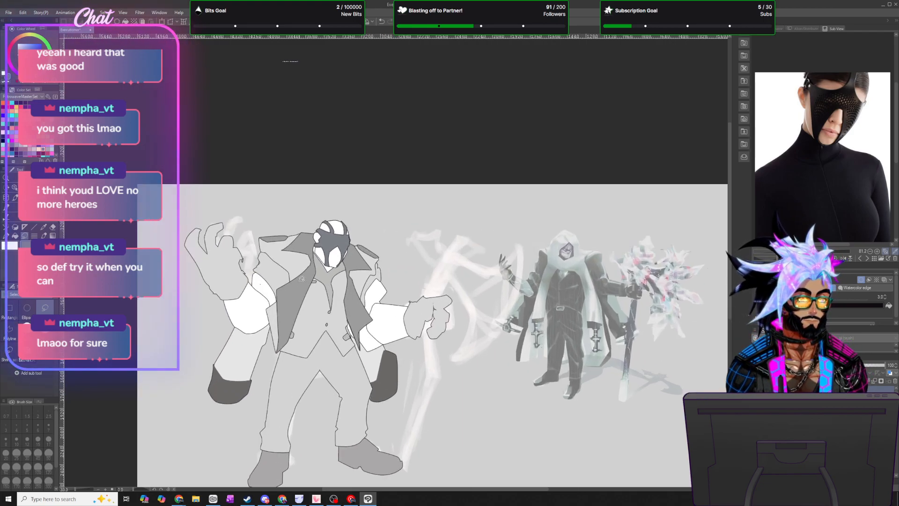
pyautogui.scroll(2, 352, 245)
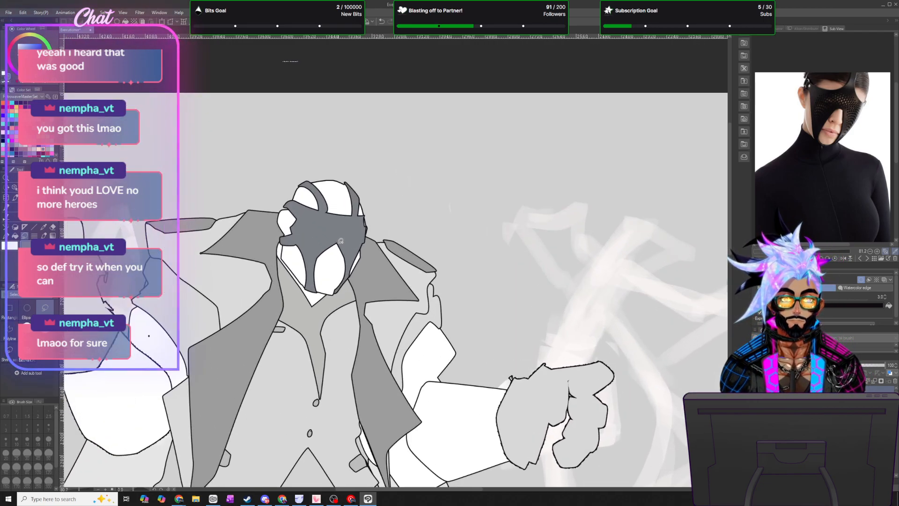
pyautogui.scroll(4, 320, 216)
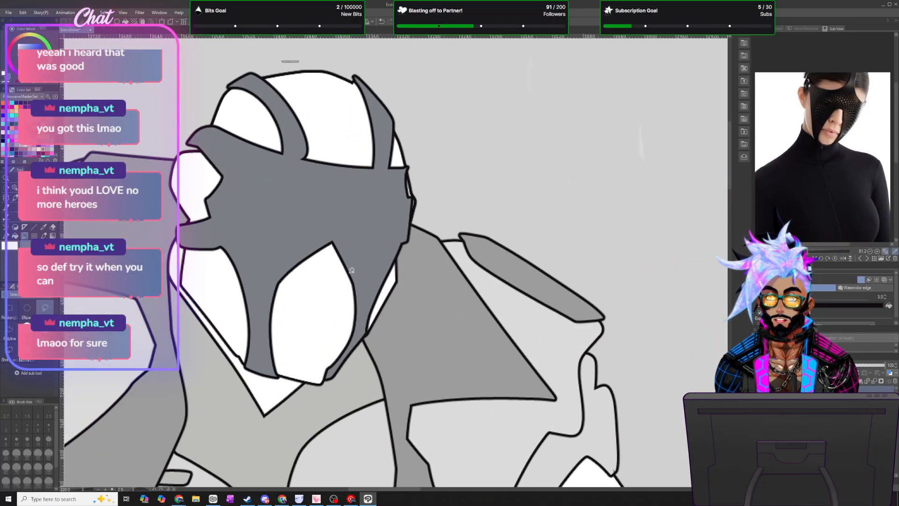
pyautogui.scroll(-1, 352, 271)
pyautogui.scroll(1, 350, 270)
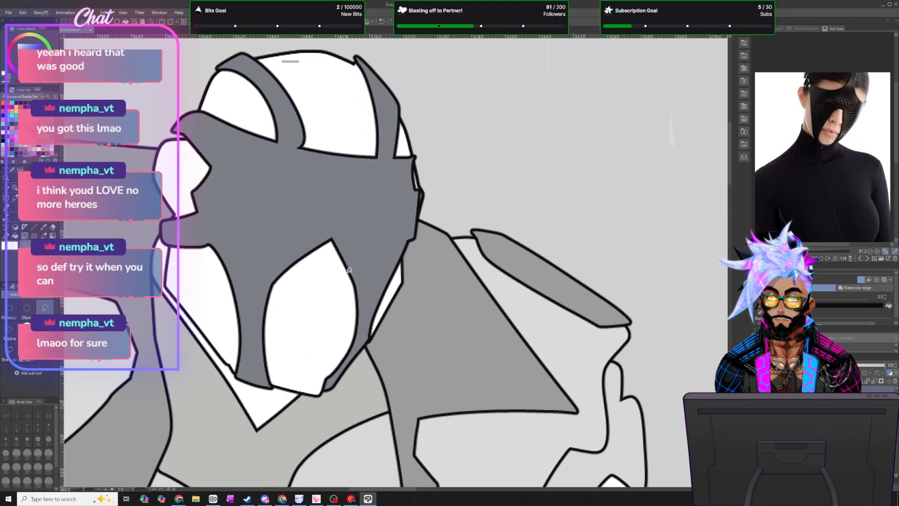
pyautogui.moveTo(277, 278)
pyautogui.mouseDown()
pyautogui.moveTo(333, 218)
pyautogui.moveTo(358, 256)
pyautogui.mouseUp()
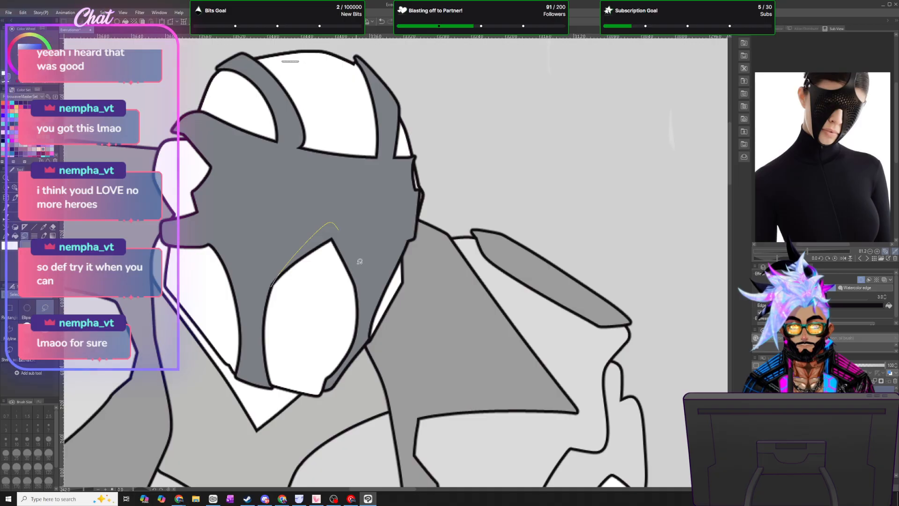
pyautogui.moveTo(318, 369); pyautogui.dragTo(286, 344)
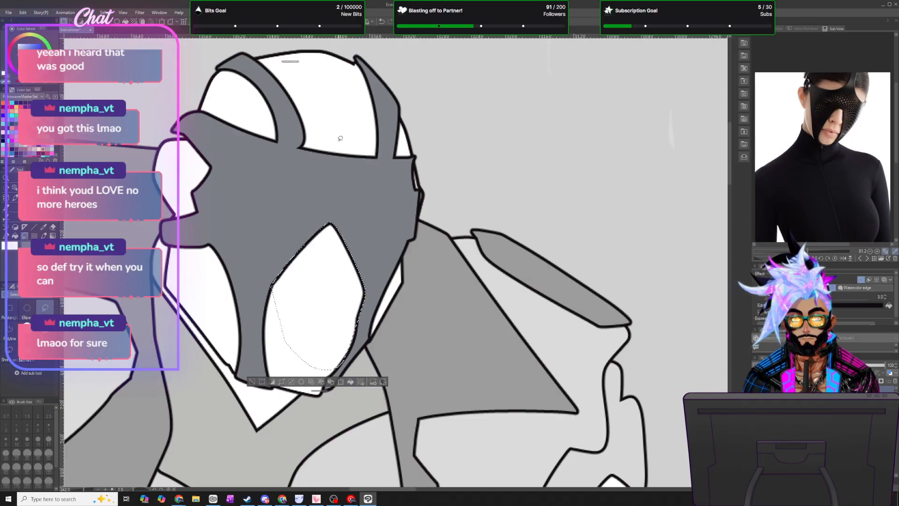
pyautogui.click(525, 52)
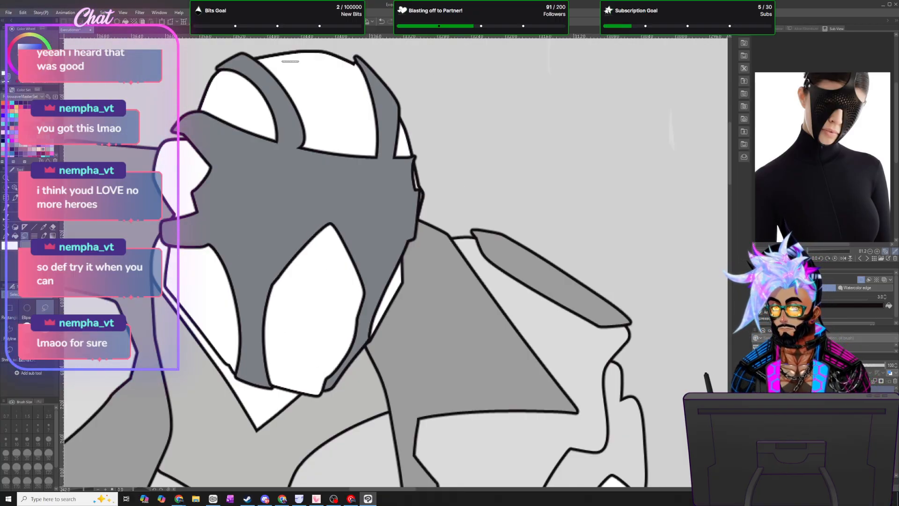
# - Extend the mask's outer cheek on the side opposite the strap with a lassoed angular blue-grey fill, and deselect
pyautogui.moveTo(392, 277)
pyautogui.mouseDown()
pyautogui.moveTo(429, 239)
pyautogui.moveTo(421, 188)
pyautogui.moveTo(383, 231)
pyautogui.mouseUp()
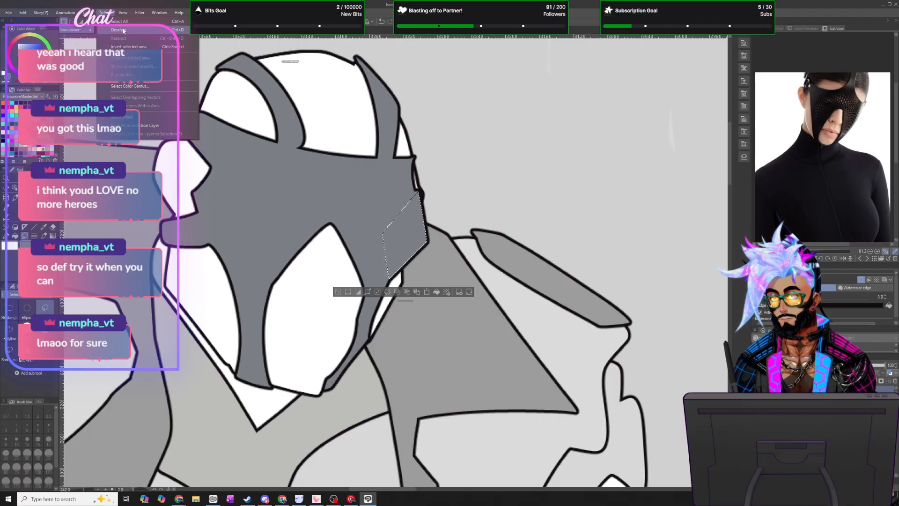
pyautogui.hotkey('ctrl', 'd')
pyautogui.scroll(-20, 380, 249)
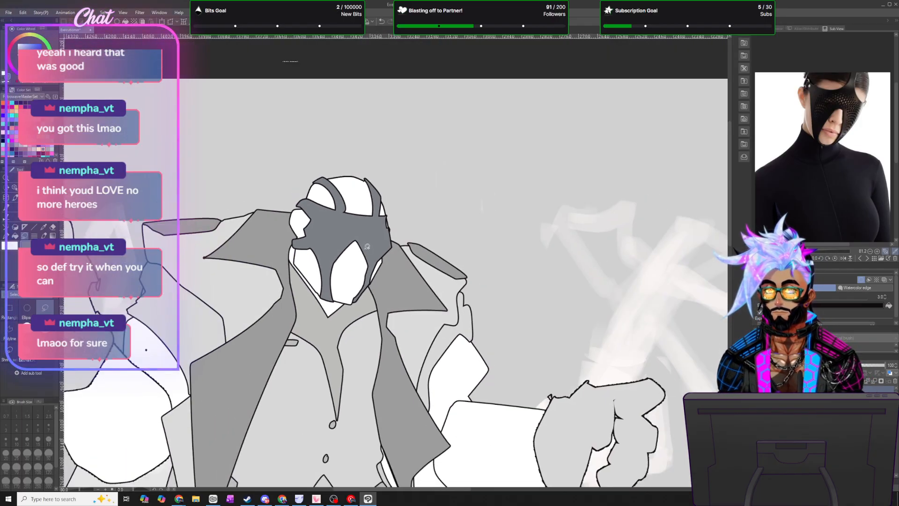
pyautogui.scroll(-1, 341, 326)
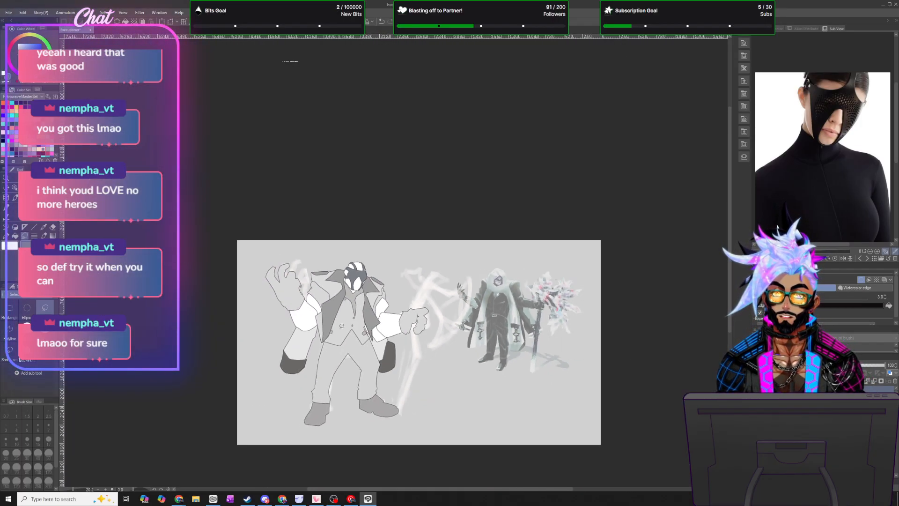
# - Lasso a curved band across the white sleeve of the raised forearm, just below the glove
pyautogui.scroll(15, 341, 329)
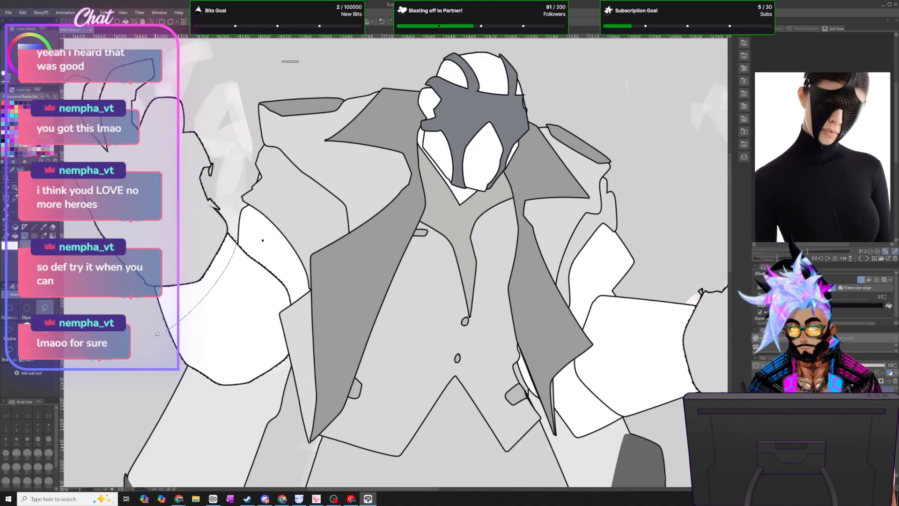
pyautogui.moveTo(229, 232)
pyautogui.mouseDown()
pyautogui.moveTo(199, 313)
pyautogui.moveTo(170, 333)
pyautogui.moveTo(185, 359)
pyautogui.mouseUp()
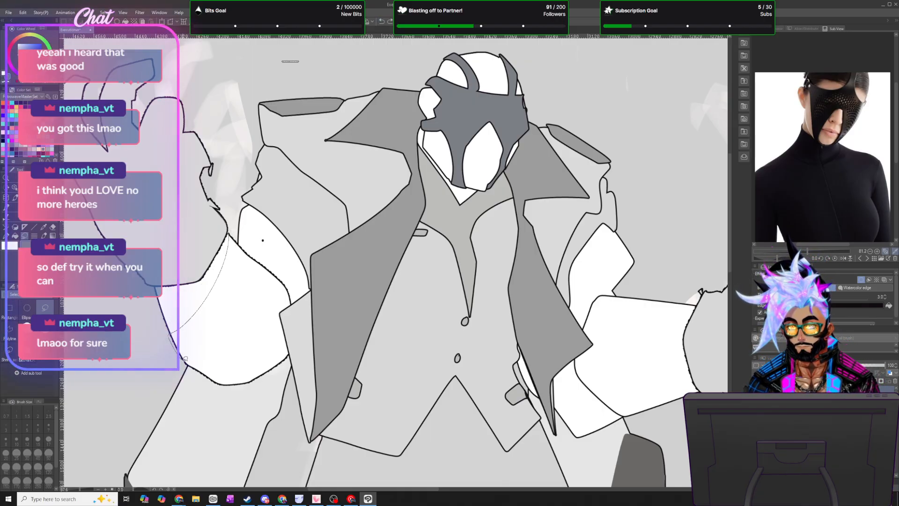
pyautogui.moveTo(248, 289); pyautogui.dragTo(257, 255)
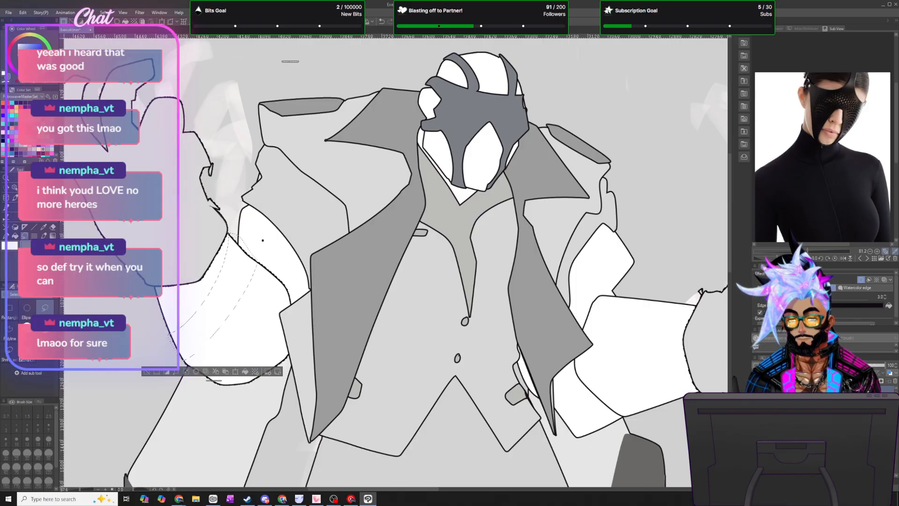
# - Try filling the curved band across the raised forearm's sleeve in blue-grey, and discard the band and its selection
pyautogui.click(246, 372)
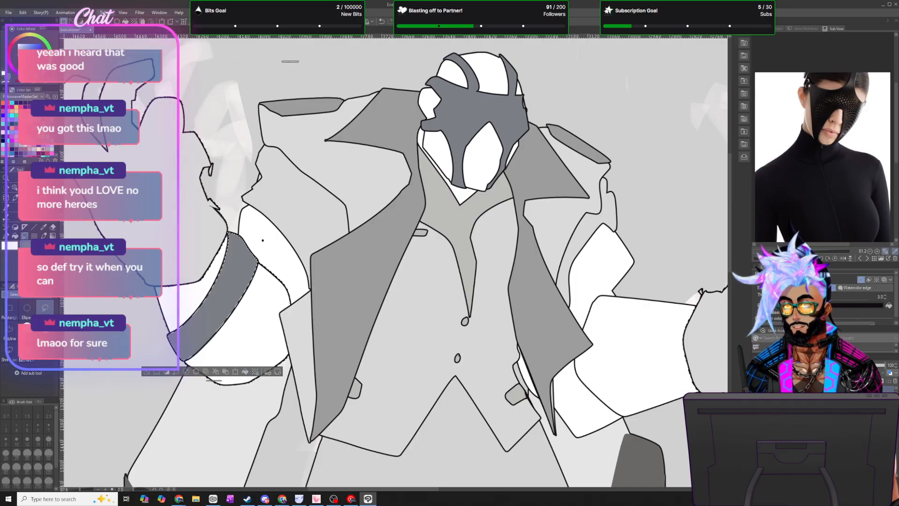
pyautogui.hotkey('ctrl', 'd')
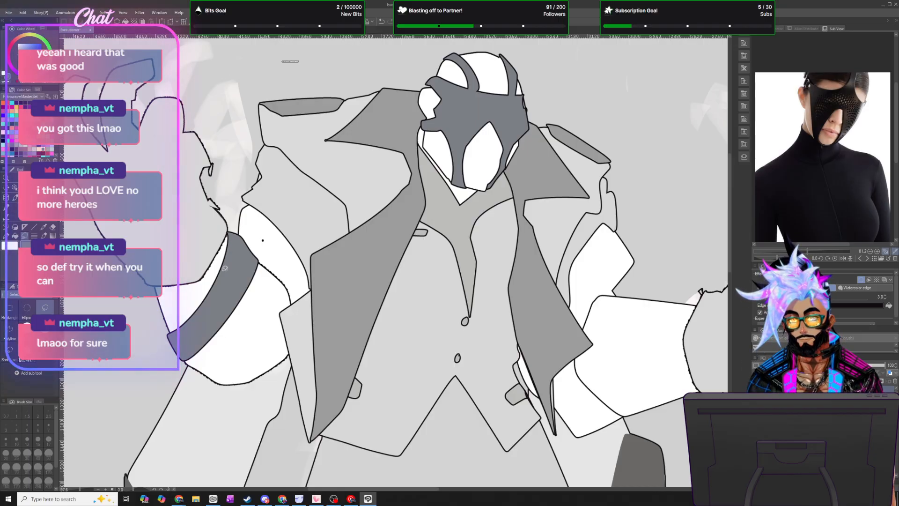
pyautogui.click(382, 22)
pyautogui.click(382, 22)
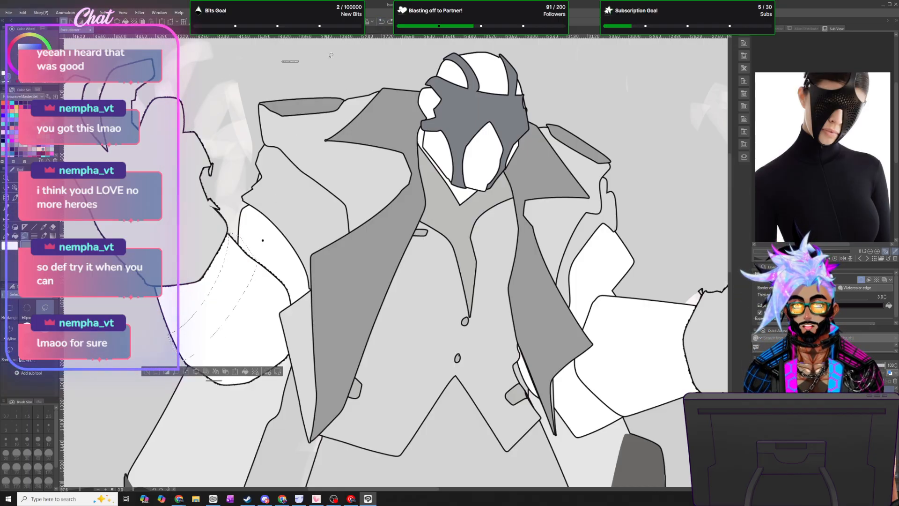
pyautogui.click(133, 21)
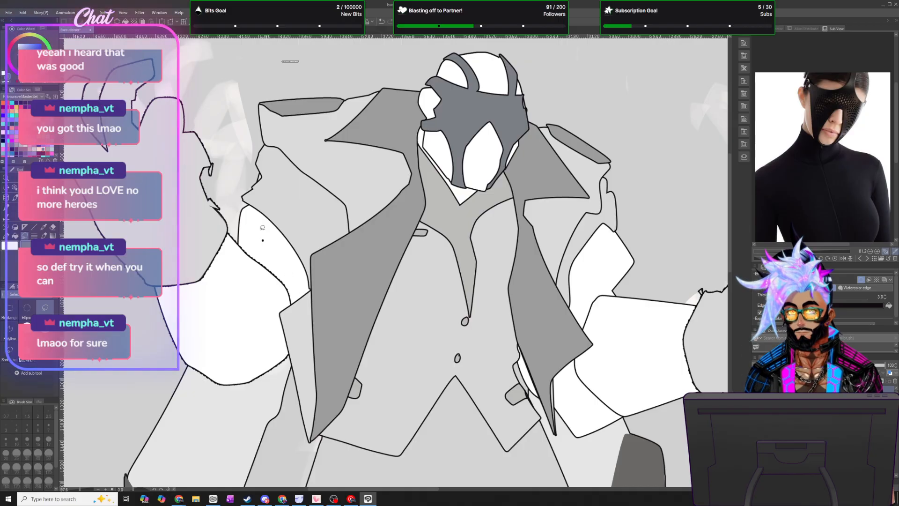
# - Try a narrower lassoed blue-grey band along the raised arm's upper sleeve, and undo the fill and selection
pyautogui.moveTo(237, 225)
pyautogui.mouseDown()
pyautogui.moveTo(292, 283)
pyautogui.moveTo(300, 304)
pyautogui.moveTo(311, 295)
pyautogui.mouseUp()
pyautogui.moveTo(296, 257)
pyautogui.mouseDown()
pyautogui.moveTo(256, 217)
pyautogui.moveTo(240, 215)
pyautogui.mouseUp()
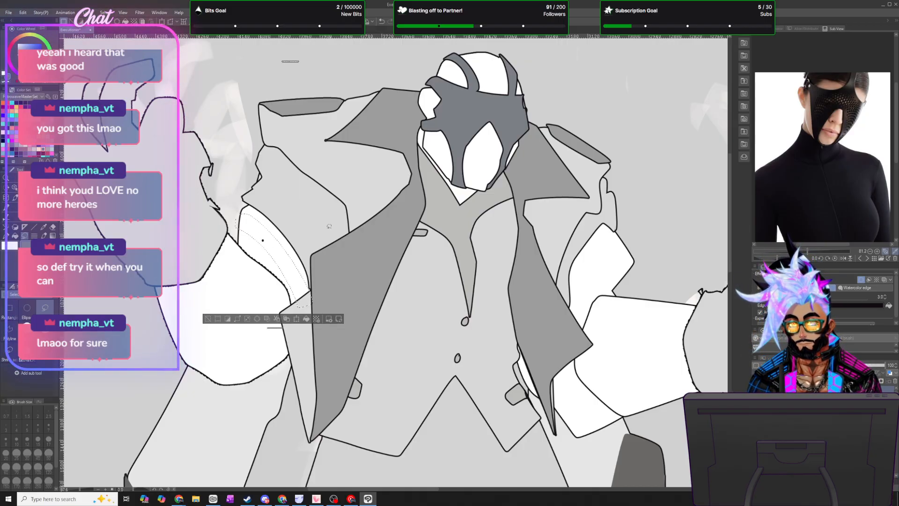
pyautogui.hotkey('alt', 'BackSpace')
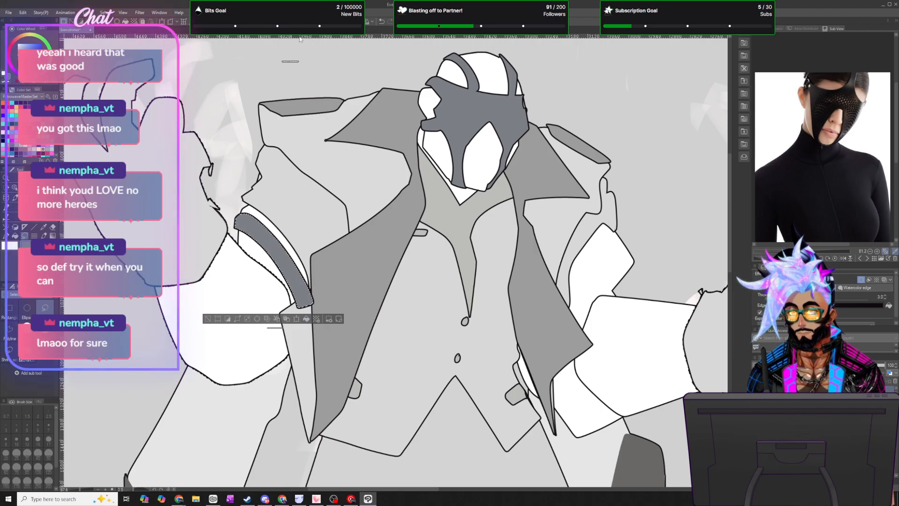
pyautogui.click(382, 20)
pyautogui.click(382, 21)
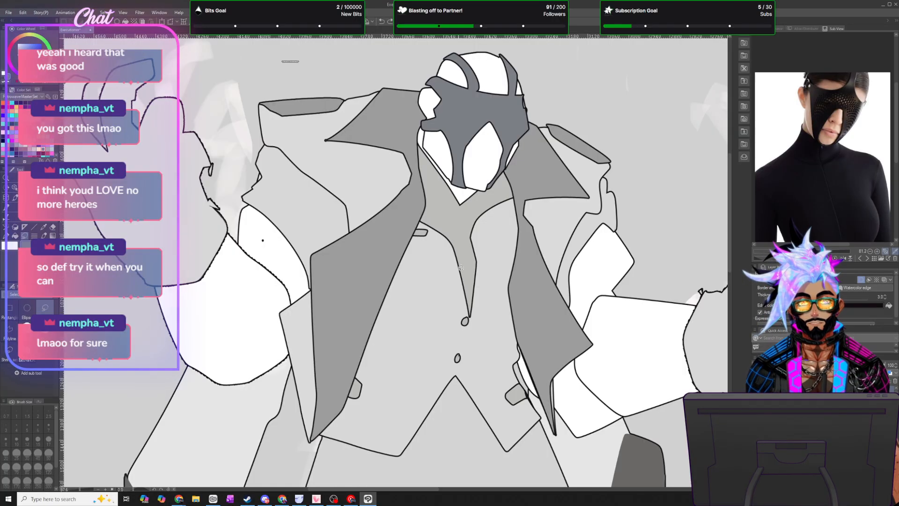
# - Fill two lassoed curved blue-grey bands on the outstretched arm's sleeve, one near the glove and a shorter one farther up the forearm
pyautogui.scroll(-9, 484, 245)
pyautogui.scroll(4, 576, 323)
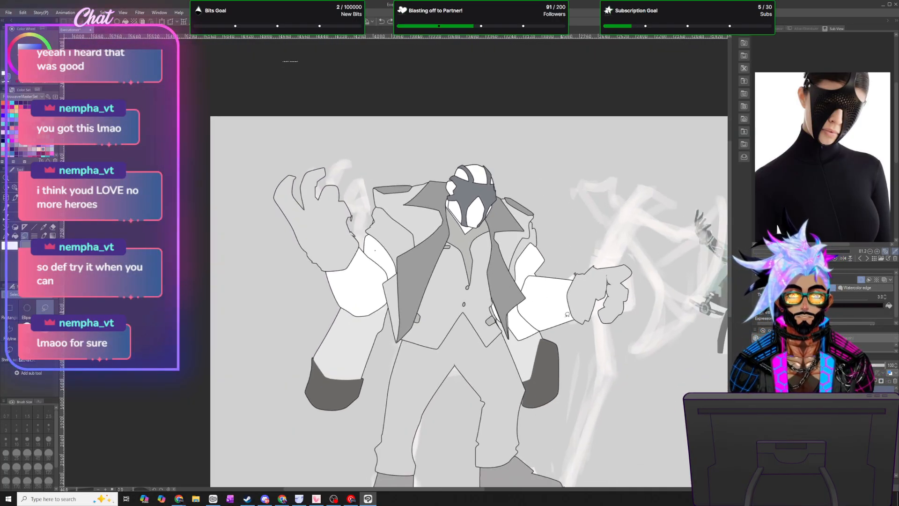
pyautogui.scroll(4, 577, 324)
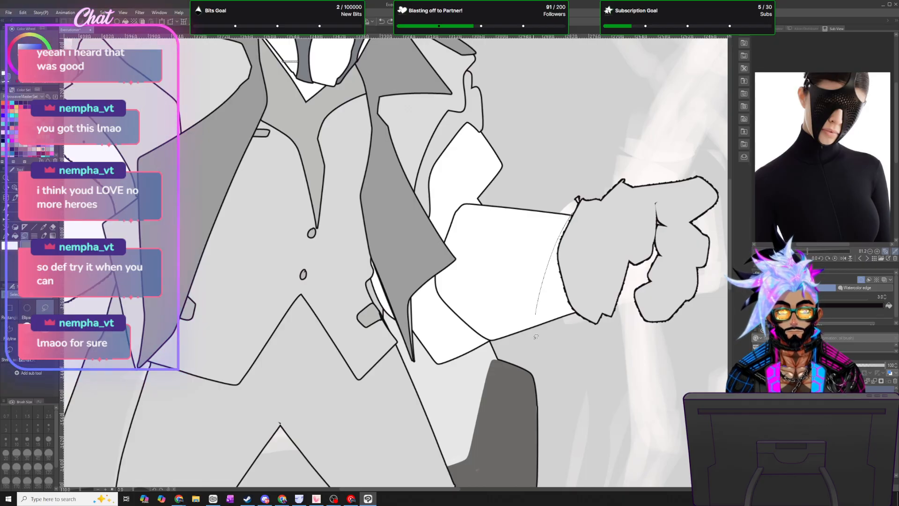
pyautogui.moveTo(570, 205); pyautogui.dragTo(572, 206)
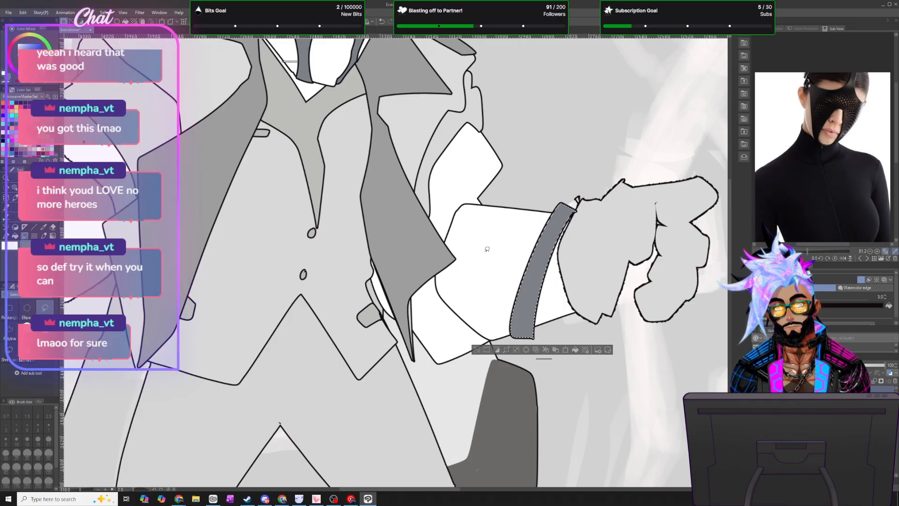
pyautogui.moveTo(468, 232); pyautogui.dragTo(488, 285)
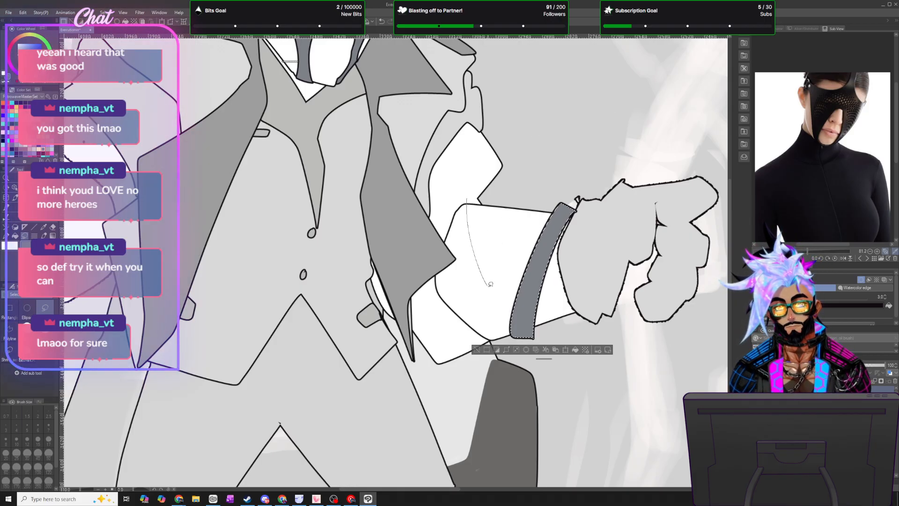
pyautogui.moveTo(470, 198); pyautogui.dragTo(468, 199)
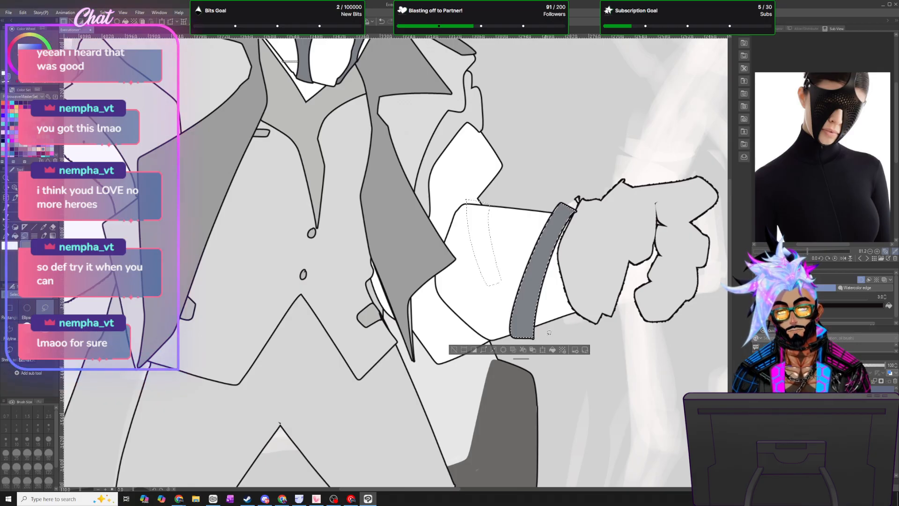
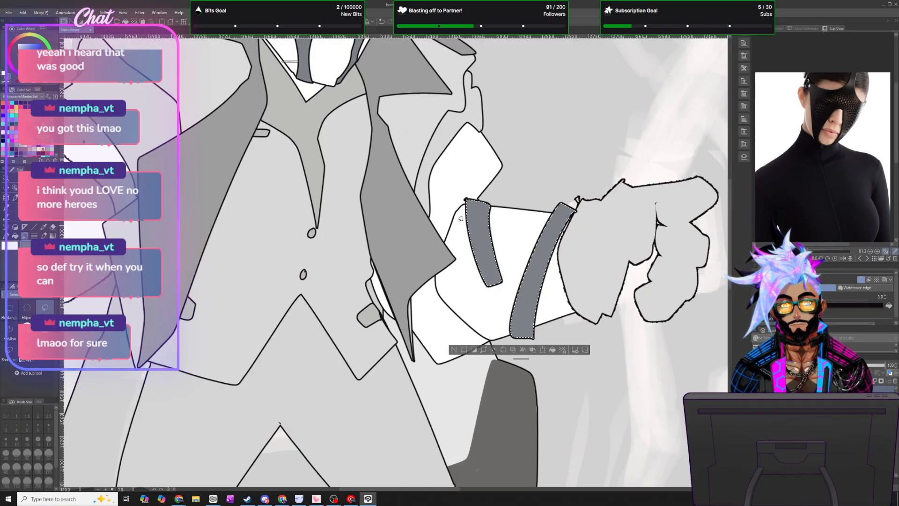
# - Fill a lassoed curved blue-grey band around the outstretched arm's elbow, delete the part overlapping the coat lapel, and deselect
pyautogui.moveTo(470, 202)
pyautogui.mouseDown()
pyautogui.moveTo(426, 283)
pyautogui.moveTo(428, 347)
pyautogui.moveTo(408, 323)
pyautogui.moveTo(407, 265)
pyautogui.moveTo(448, 186)
pyautogui.moveTo(494, 191)
pyautogui.mouseUp()
pyautogui.click(522, 360)
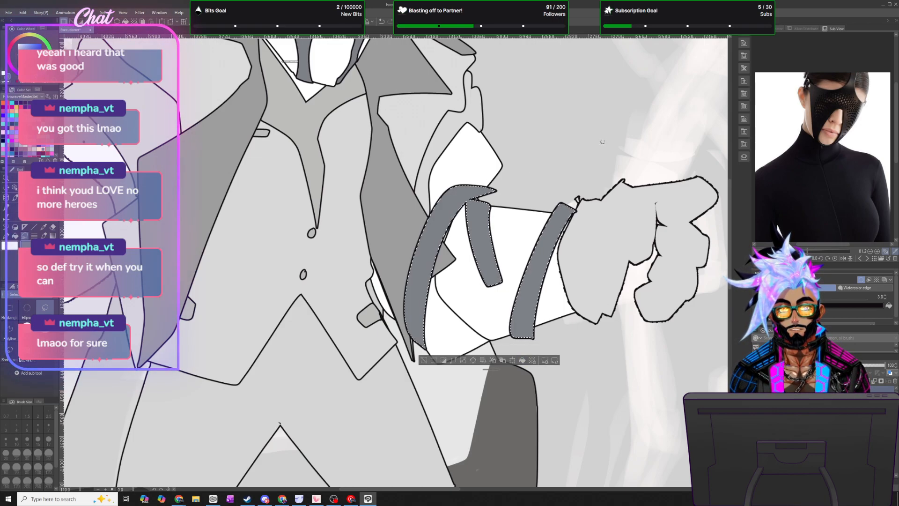
pyautogui.click(104, 12)
pyautogui.click(112, 32)
pyautogui.moveTo(423, 208)
pyautogui.mouseDown()
pyautogui.moveTo(457, 253)
pyautogui.moveTo(420, 301)
pyautogui.moveTo(413, 345)
pyautogui.moveTo(404, 336)
pyautogui.moveTo(407, 180)
pyautogui.mouseUp()
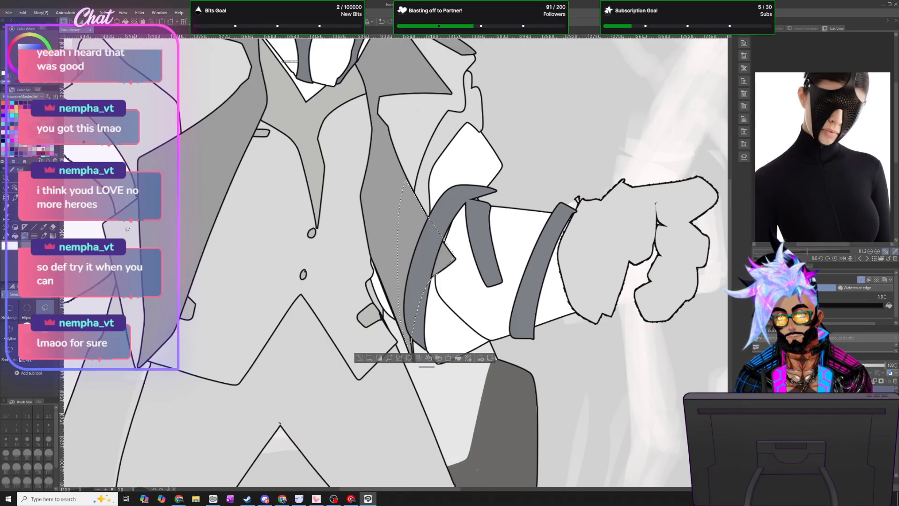
pyautogui.press('Delete')
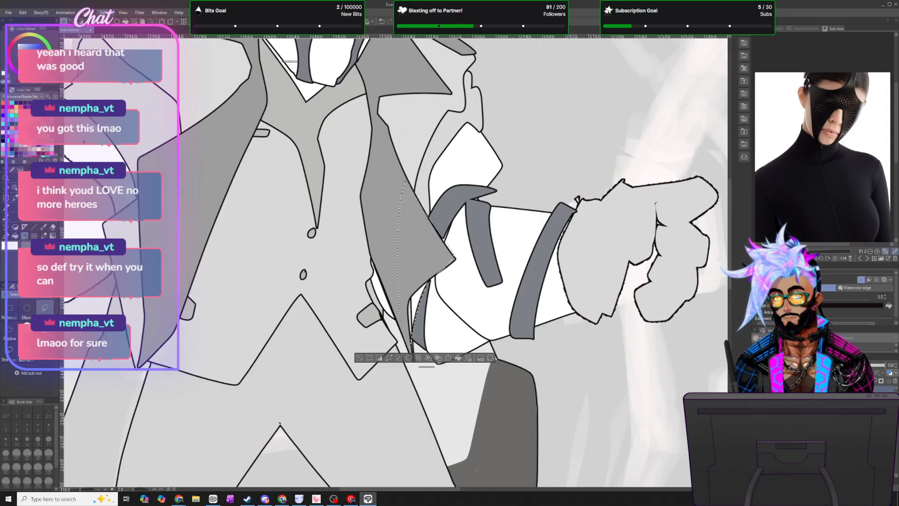
pyautogui.hotkey('ctrl', 'd')
# - Review the whole figure at a reduced view and mirrored horizontally to judge the mask and sleeve bands
pyautogui.scroll(-5, 459, 272)
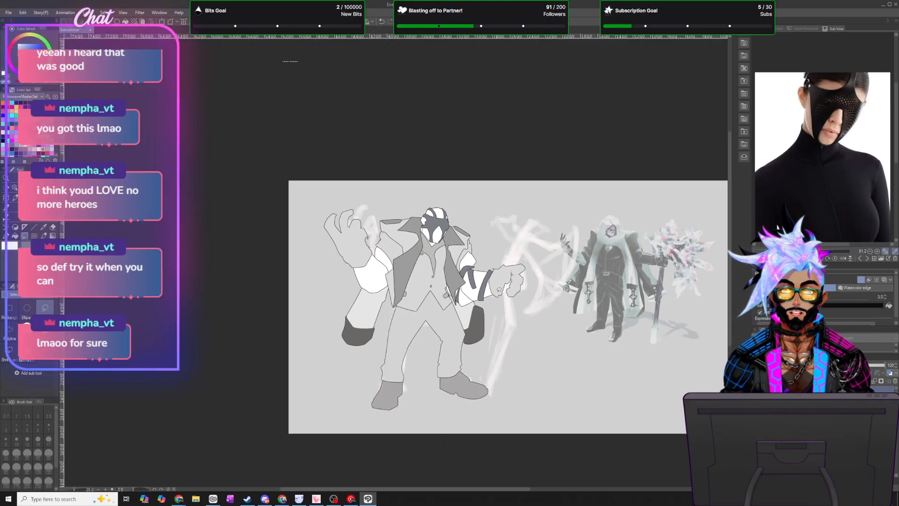
pyautogui.scroll(1, 484, 298)
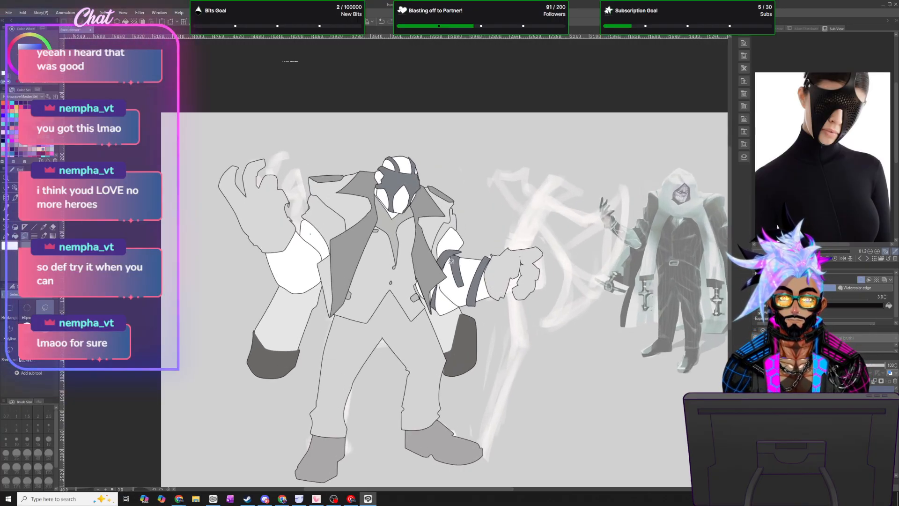
pyautogui.scroll(-1, 491, 285)
pyautogui.scroll(1, 446, 278)
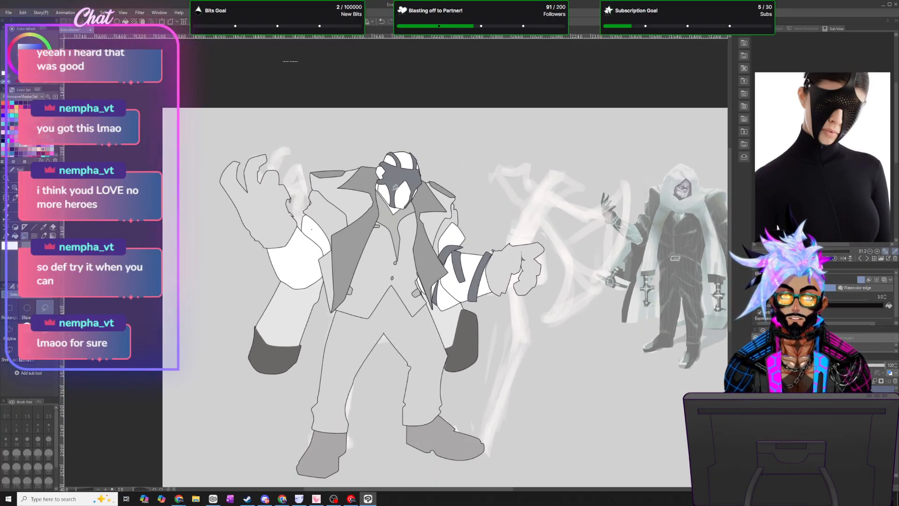
pyautogui.press('h')
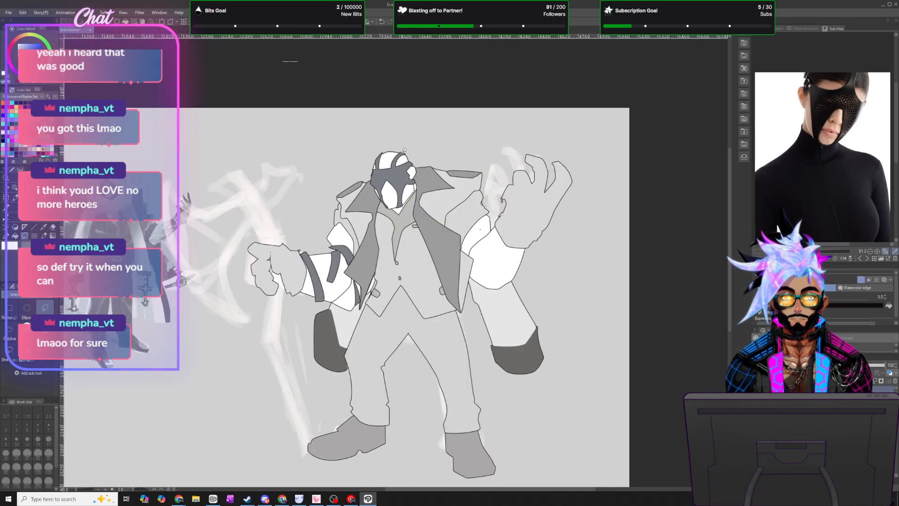
pyautogui.scroll(1, 394, 164)
pyautogui.scroll(1, 393, 164)
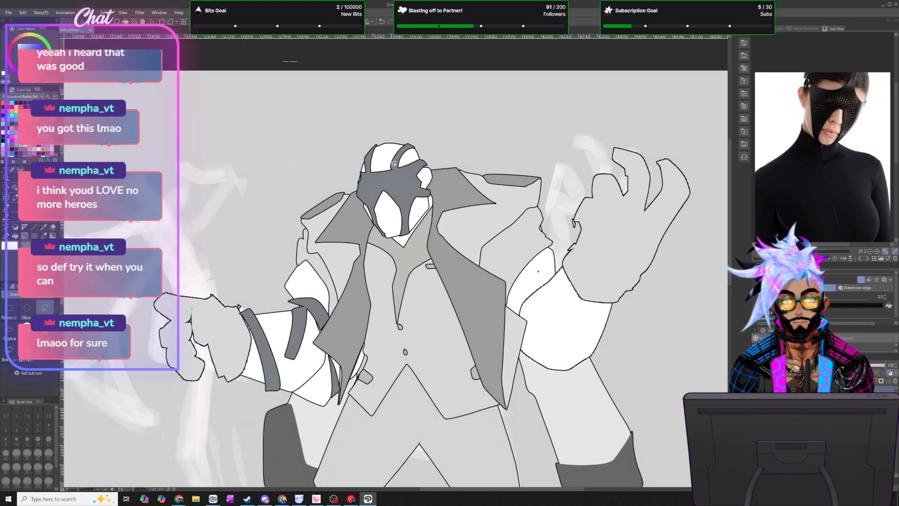
pyautogui.scroll(1, 400, 171)
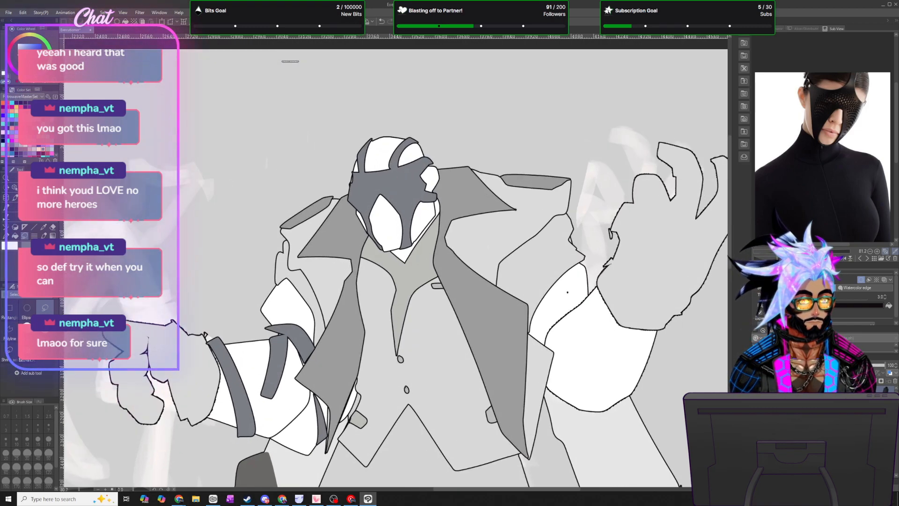
# - Lasso both sides of a draped hood around the head, leaving the face open, and fill the shape with white
pyautogui.press('m')
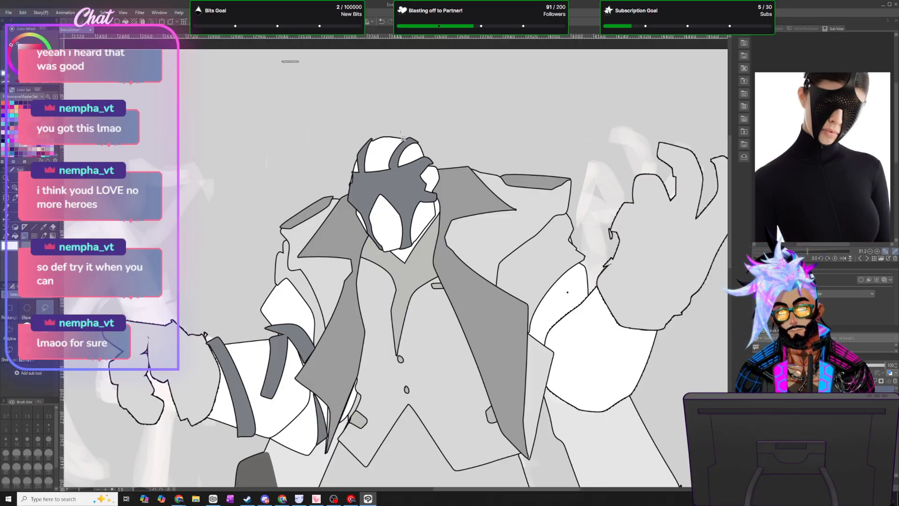
pyautogui.moveTo(403, 181)
pyautogui.mouseDown()
pyautogui.moveTo(427, 226)
pyautogui.moveTo(425, 270)
pyautogui.mouseUp()
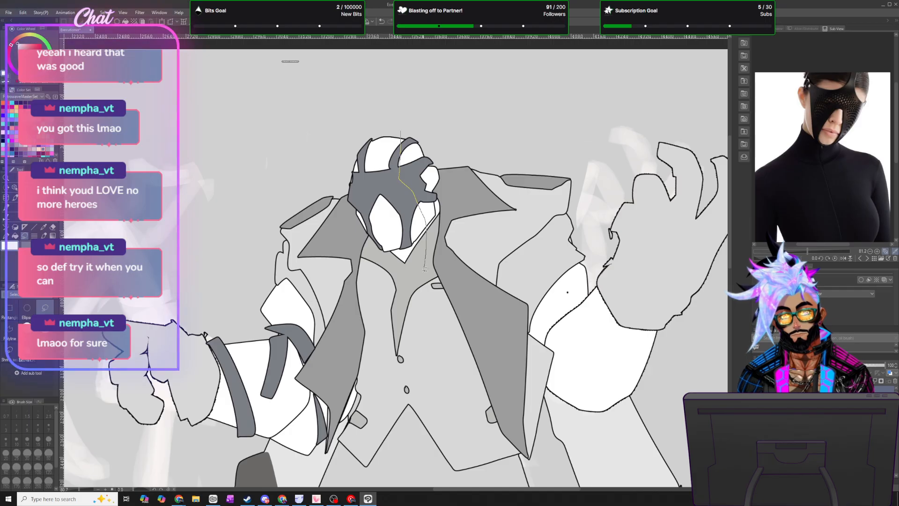
pyautogui.moveTo(474, 171); pyautogui.dragTo(502, 174)
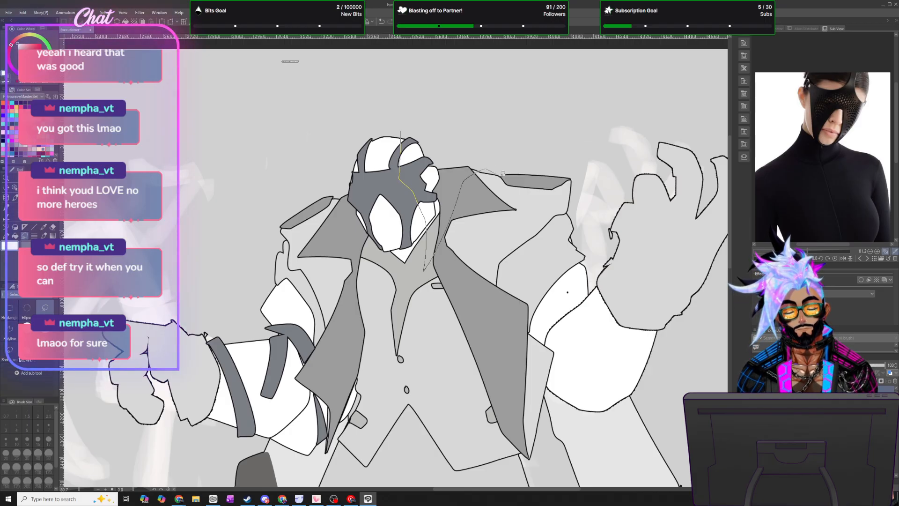
pyautogui.moveTo(447, 115)
pyautogui.mouseDown()
pyautogui.moveTo(412, 117)
pyautogui.moveTo(401, 131)
pyautogui.mouseUp()
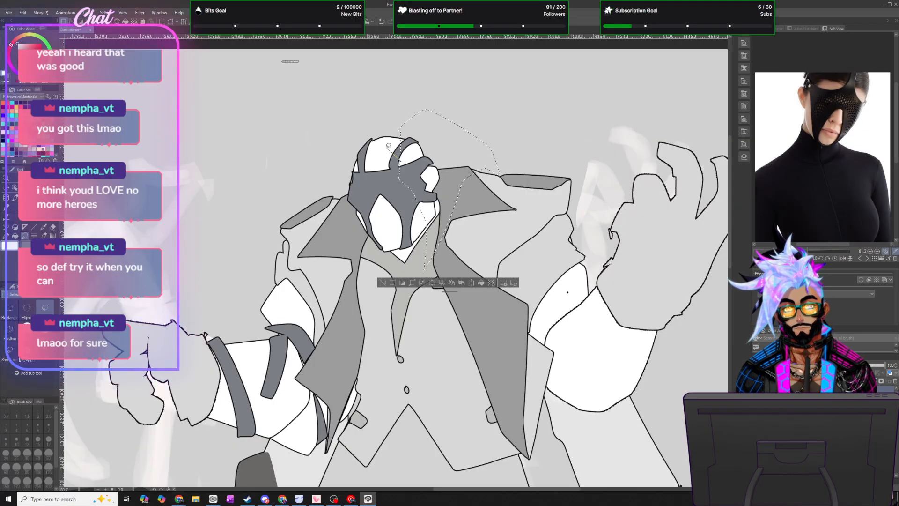
pyautogui.moveTo(360, 173)
pyautogui.mouseDown()
pyautogui.moveTo(364, 211)
pyautogui.moveTo(353, 265)
pyautogui.moveTo(328, 217)
pyautogui.mouseUp()
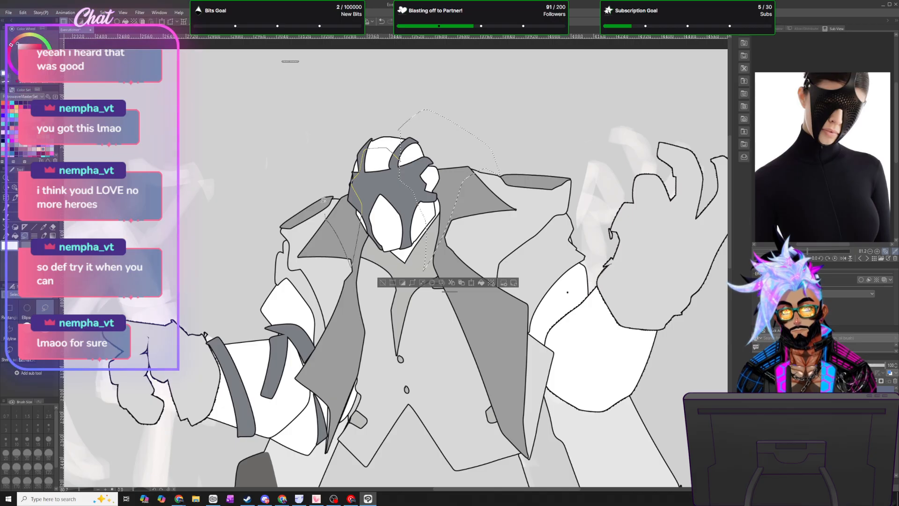
pyautogui.moveTo(350, 143)
pyautogui.mouseDown()
pyautogui.moveTo(398, 115)
pyautogui.moveTo(433, 111)
pyautogui.mouseUp()
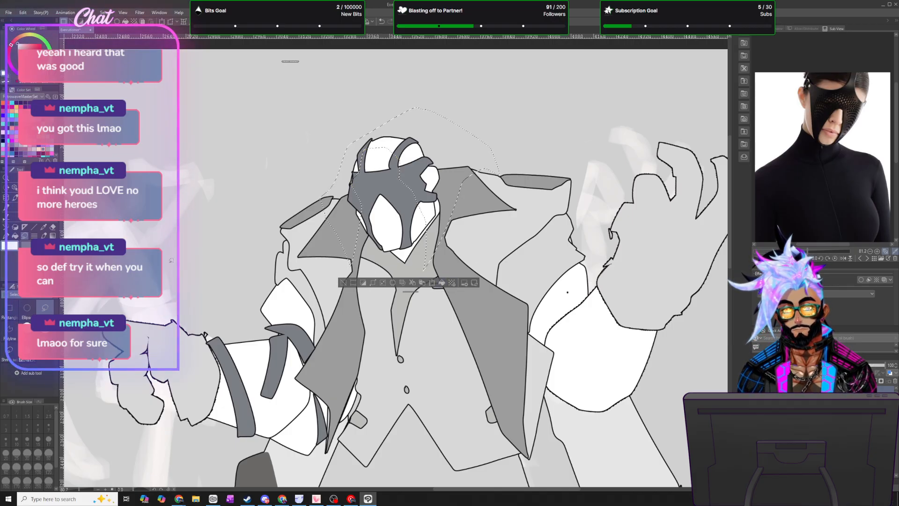
pyautogui.click(441, 282)
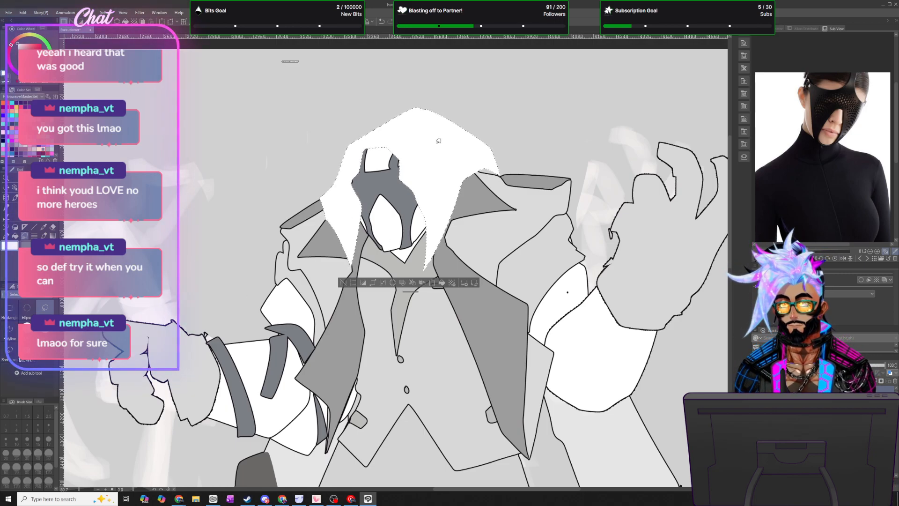
# - Restore the unmirrored view, try extending the hood selection over the forehead, and undo the hood fill and its selections
pyautogui.press('h')
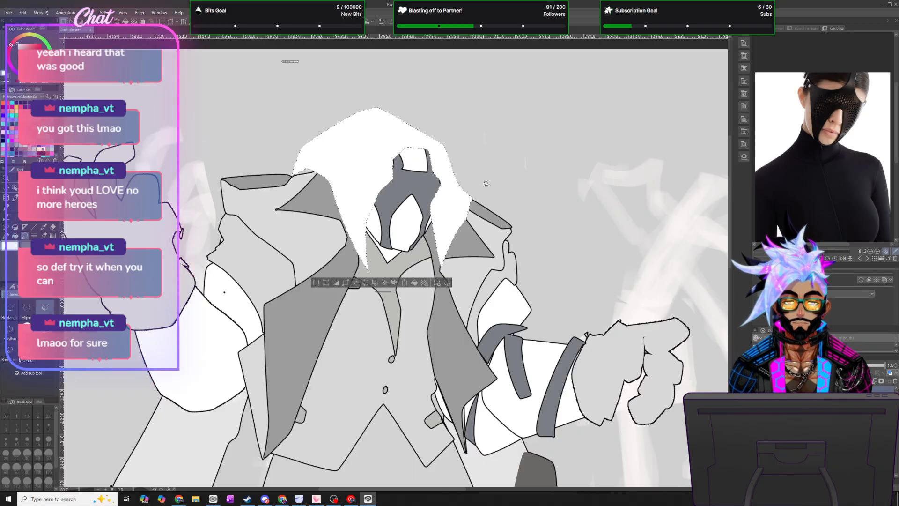
pyautogui.moveTo(459, 185)
pyautogui.mouseDown()
pyautogui.moveTo(446, 129)
pyautogui.moveTo(409, 112)
pyautogui.moveTo(356, 125)
pyautogui.moveTo(349, 168)
pyautogui.mouseUp()
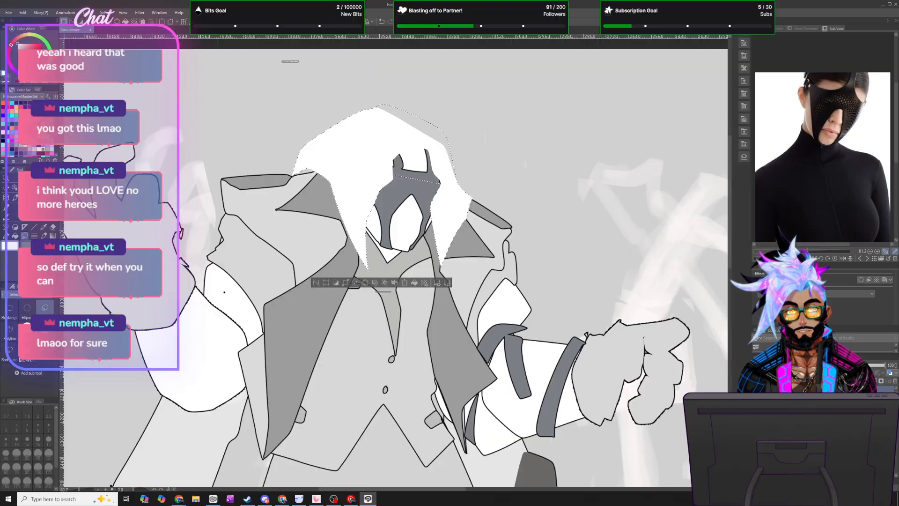
pyautogui.click(104, 13)
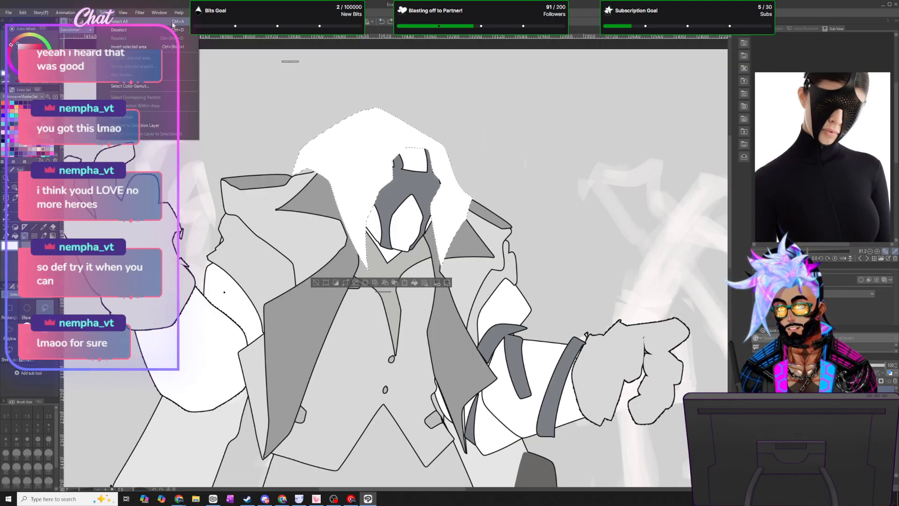
pyautogui.click(382, 23)
pyautogui.click(381, 23)
pyautogui.click(382, 22)
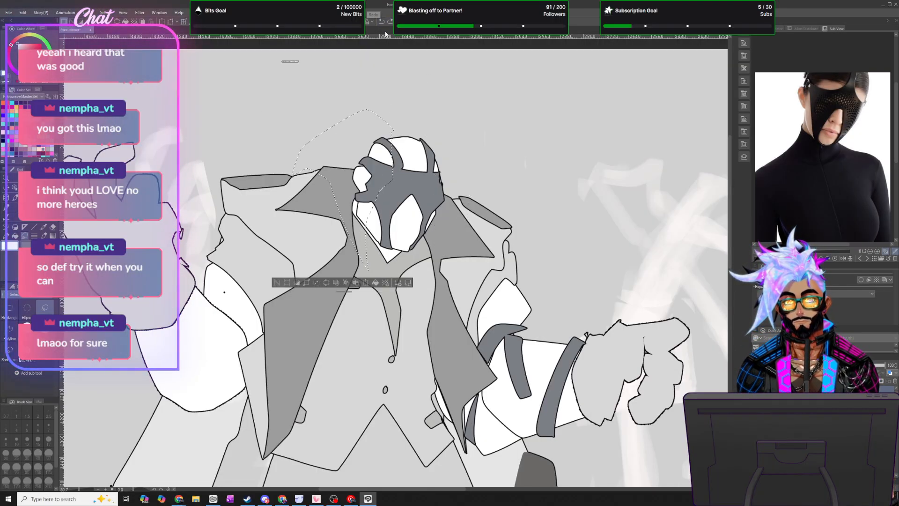
pyautogui.click(382, 22)
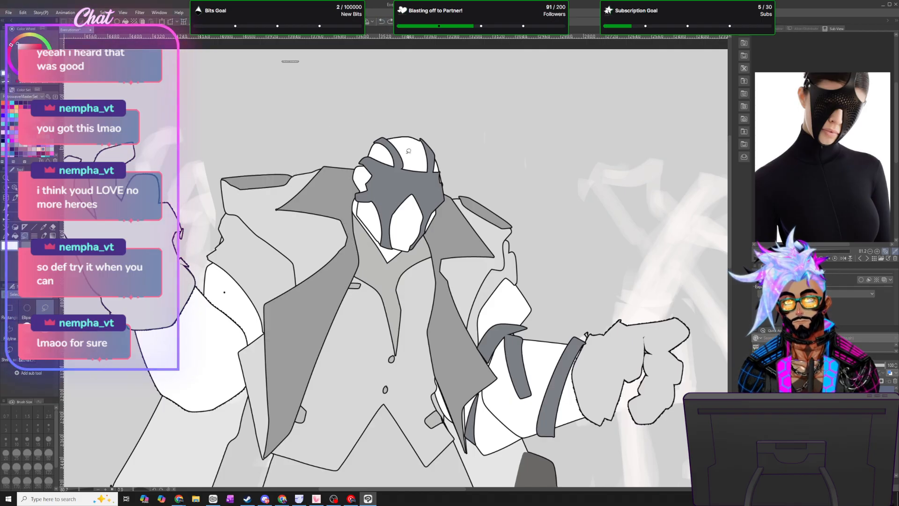
# - Lasso the hood's near half, draping from above the head past the face onto the coat lapel, and fill it white
pyautogui.moveTo(388, 169); pyautogui.dragTo(376, 232)
pyautogui.moveTo(367, 268)
pyautogui.mouseDown()
pyautogui.moveTo(328, 328)
pyautogui.moveTo(343, 250)
pyautogui.mouseUp()
pyautogui.moveTo(338, 197)
pyautogui.mouseDown()
pyautogui.moveTo(325, 175)
pyautogui.moveTo(355, 142)
pyautogui.moveTo(398, 126)
pyautogui.moveTo(427, 141)
pyautogui.mouseUp()
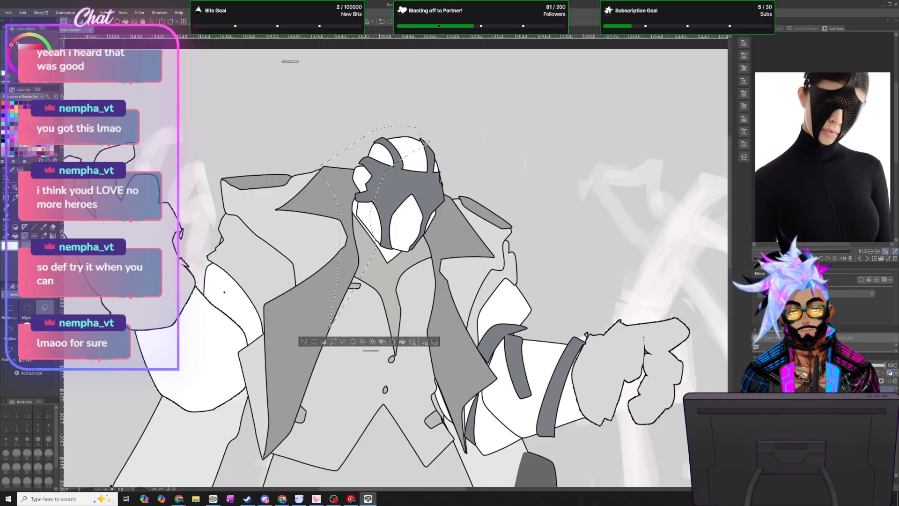
pyautogui.click(404, 342)
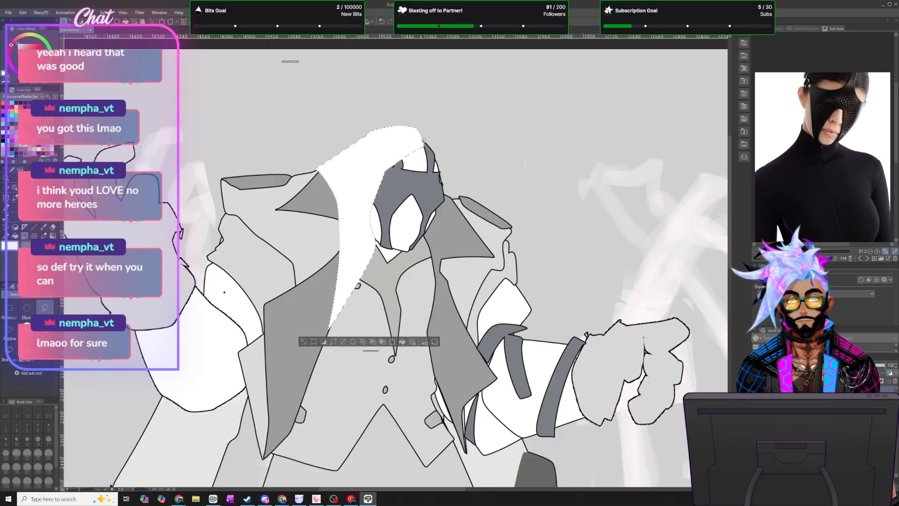
# - Add the opposite half of the draped hood beside the mask, ending in a point over the lapel, and fill it white
pyautogui.moveTo(413, 149); pyautogui.dragTo(435, 164)
pyautogui.moveTo(440, 207)
pyautogui.mouseDown()
pyautogui.moveTo(426, 250)
pyautogui.moveTo(436, 313)
pyautogui.moveTo(454, 235)
pyautogui.moveTo(470, 214)
pyautogui.moveTo(466, 199)
pyautogui.mouseUp()
pyautogui.moveTo(440, 155); pyautogui.dragTo(441, 157)
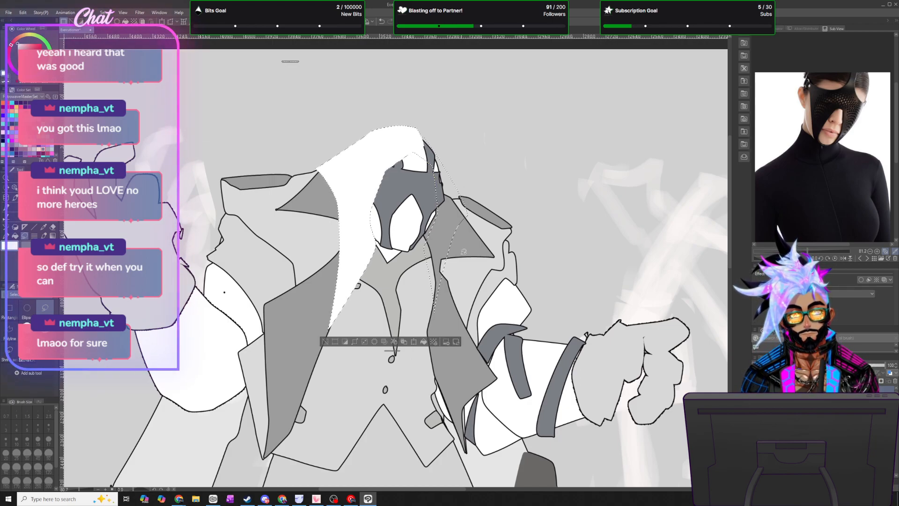
pyautogui.click(432, 342)
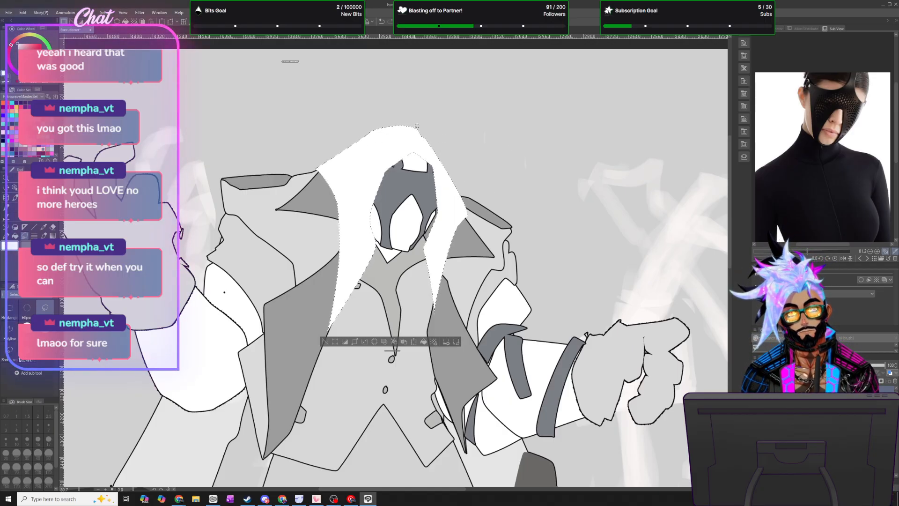
# - Raise and widen the white hood over the crown, ending in a pointed tip that sweeps out behind the head
pyautogui.moveTo(433, 152)
pyautogui.mouseDown()
pyautogui.moveTo(449, 169)
pyautogui.moveTo(453, 204)
pyautogui.mouseUp()
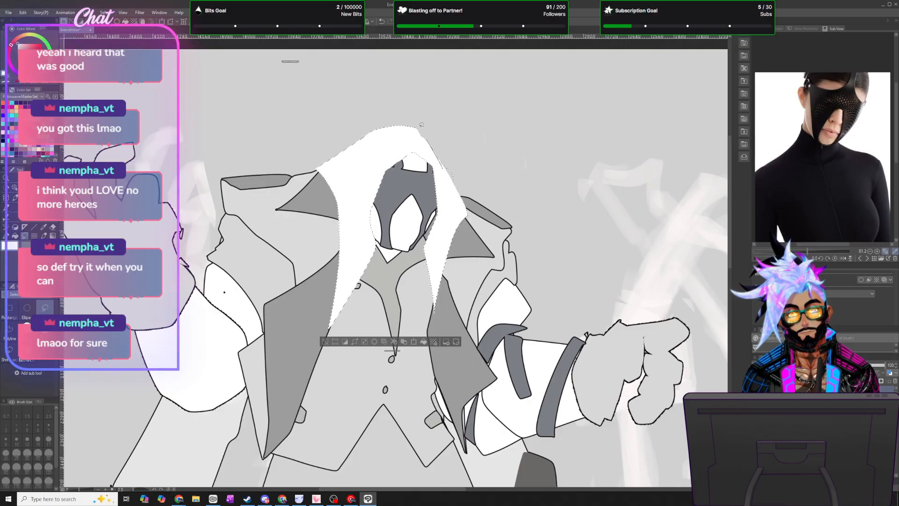
pyautogui.moveTo(385, 114)
pyautogui.mouseDown()
pyautogui.moveTo(316, 125)
pyautogui.moveTo(349, 148)
pyautogui.moveTo(392, 160)
pyautogui.mouseUp()
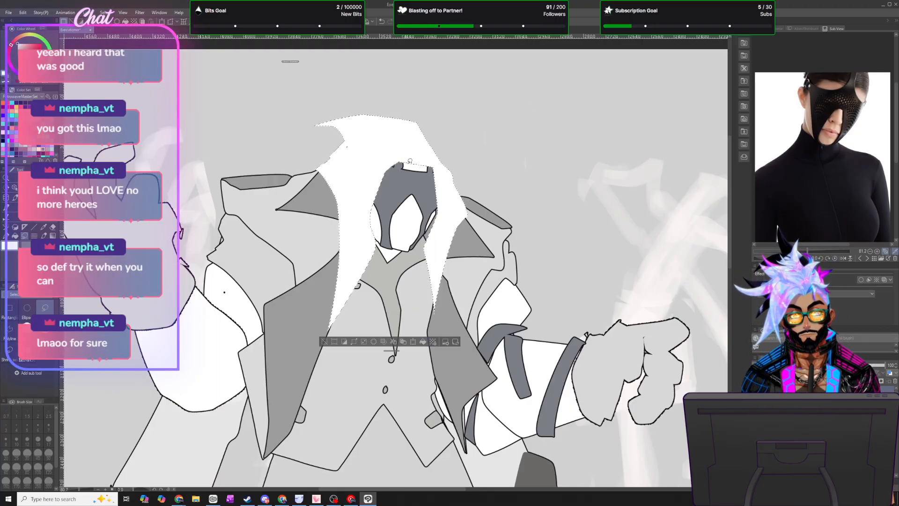
# - Try lassoing extra hood sections over the forehead and along the face opening, undoing each attempt
pyautogui.moveTo(400, 165)
pyautogui.mouseDown()
pyautogui.moveTo(419, 154)
pyautogui.moveTo(444, 205)
pyautogui.mouseUp()
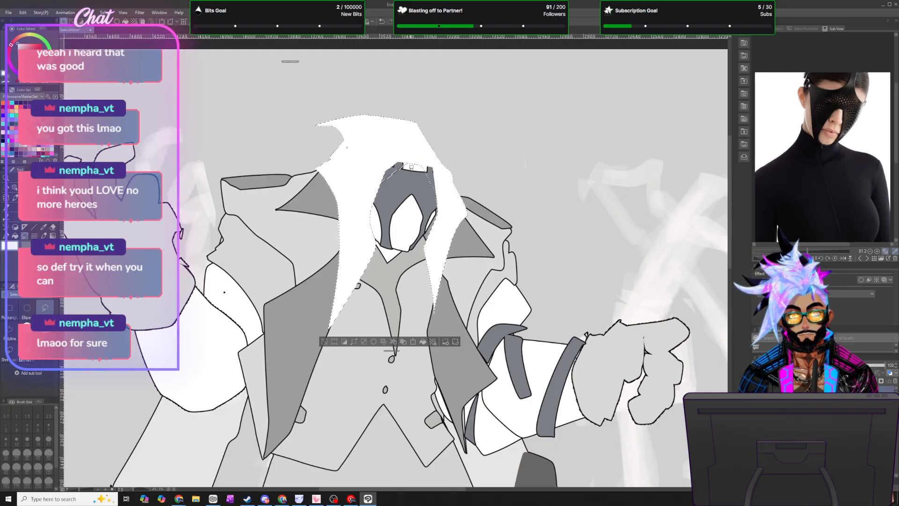
pyautogui.moveTo(417, 160); pyautogui.dragTo(425, 177)
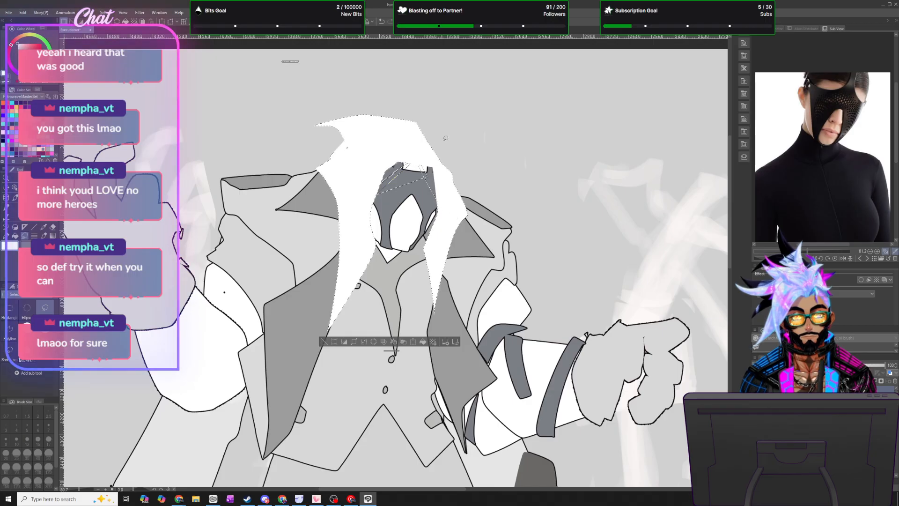
pyautogui.click(381, 22)
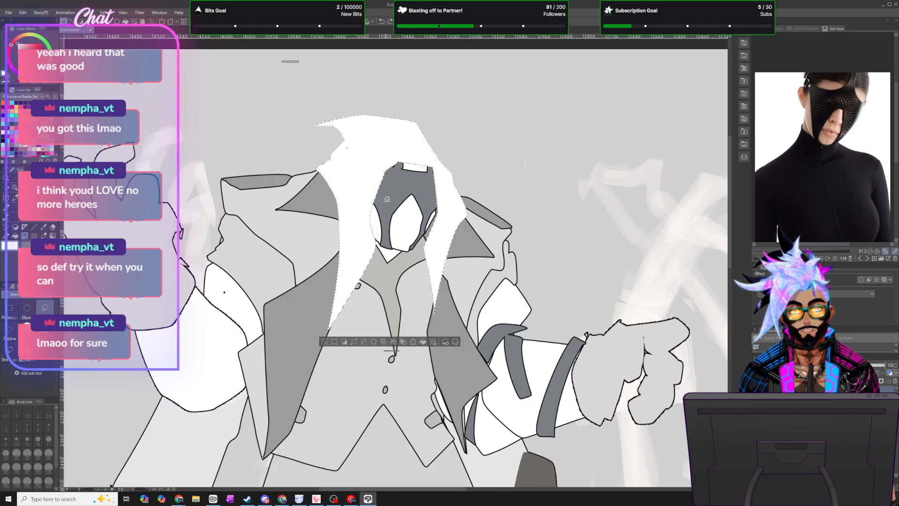
pyautogui.moveTo(396, 180)
pyautogui.mouseDown()
pyautogui.moveTo(397, 159)
pyautogui.moveTo(427, 153)
pyautogui.mouseUp()
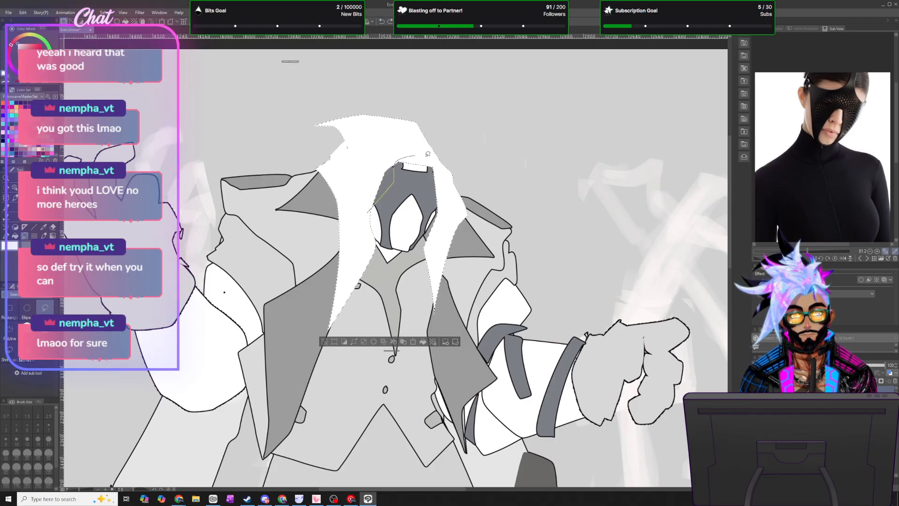
pyautogui.moveTo(455, 202); pyautogui.dragTo(456, 206)
pyautogui.click(382, 21)
pyautogui.moveTo(370, 223)
pyautogui.mouseDown()
pyautogui.moveTo(398, 191)
pyautogui.moveTo(400, 154)
pyautogui.mouseUp()
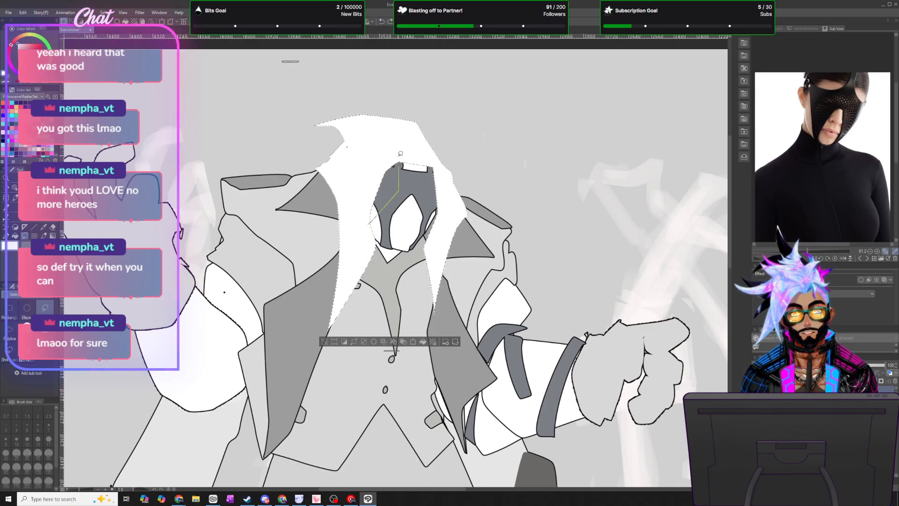
pyautogui.click(382, 21)
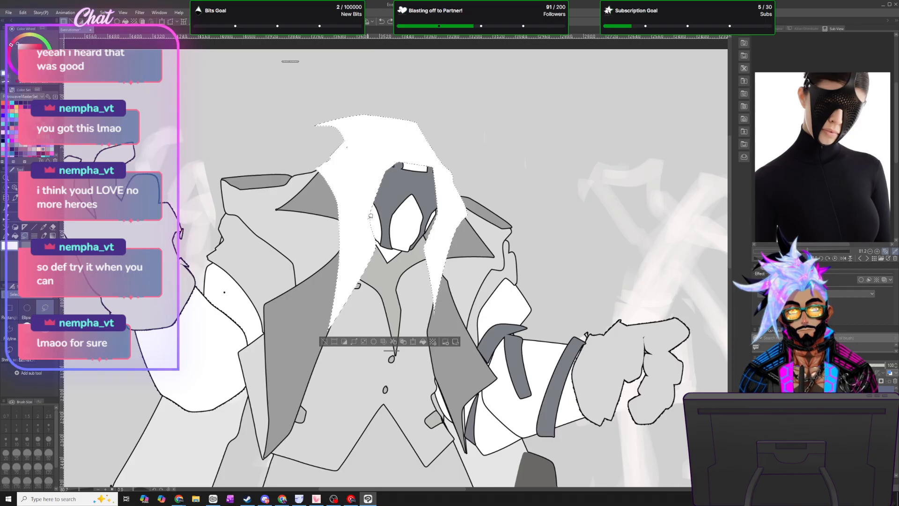
# - Extend the white hood inward along the mask's side and down over the forehead, and clear the selection
pyautogui.moveTo(390, 182)
pyautogui.mouseDown()
pyautogui.moveTo(380, 158)
pyautogui.moveTo(364, 196)
pyautogui.mouseUp()
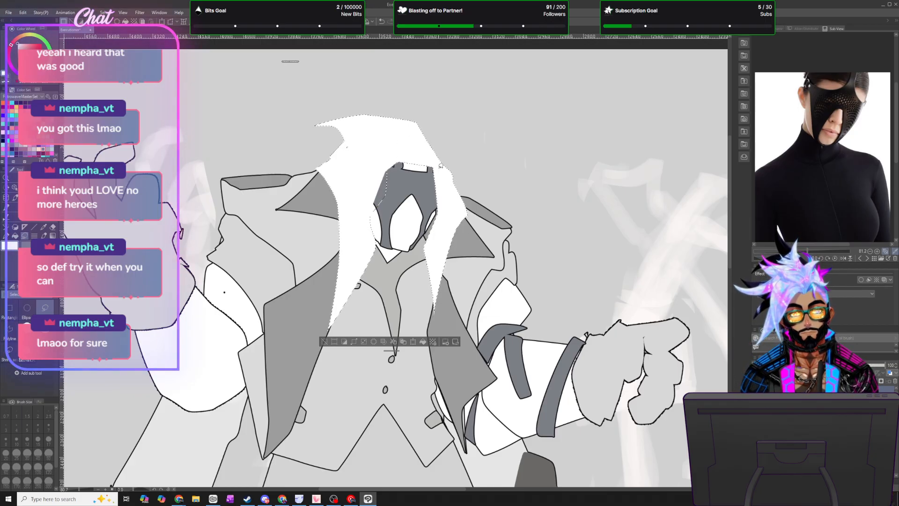
pyautogui.moveTo(449, 214); pyautogui.dragTo(446, 219)
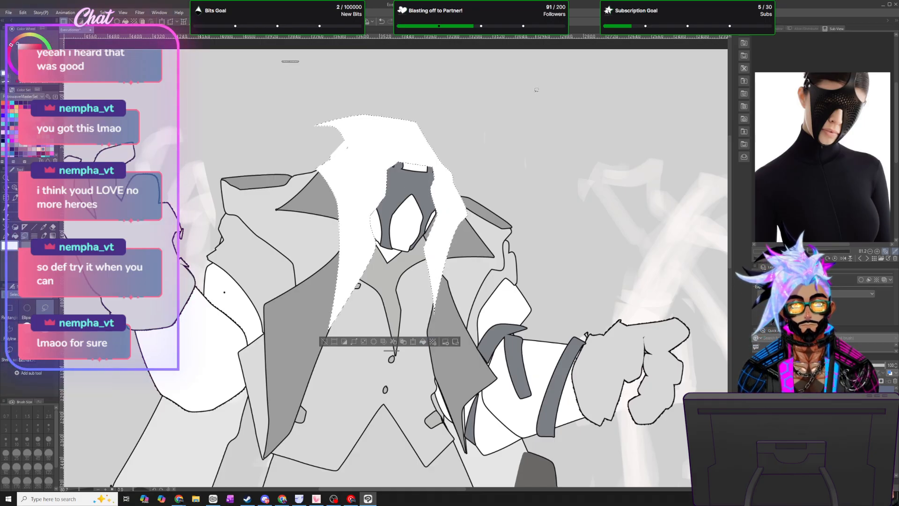
pyautogui.moveTo(402, 160)
pyautogui.mouseDown()
pyautogui.moveTo(420, 176)
pyautogui.moveTo(436, 157)
pyautogui.mouseUp()
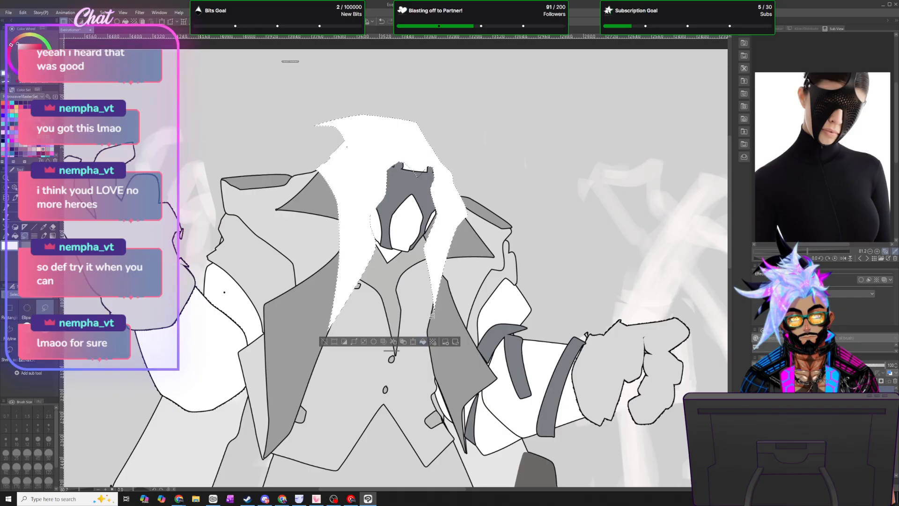
pyautogui.click(104, 13)
pyautogui.click(115, 31)
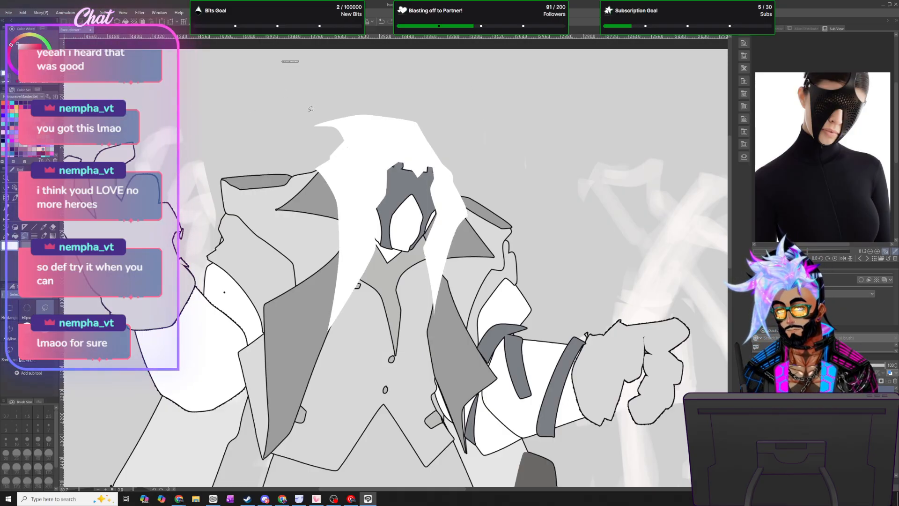
# - Turn on the border effect for the hood layer and set its edge colour to a near-black sampled from the screen
pyautogui.scroll(-2, 402, 181)
pyautogui.scroll(-2, 402, 181)
pyautogui.scroll(4, 396, 188)
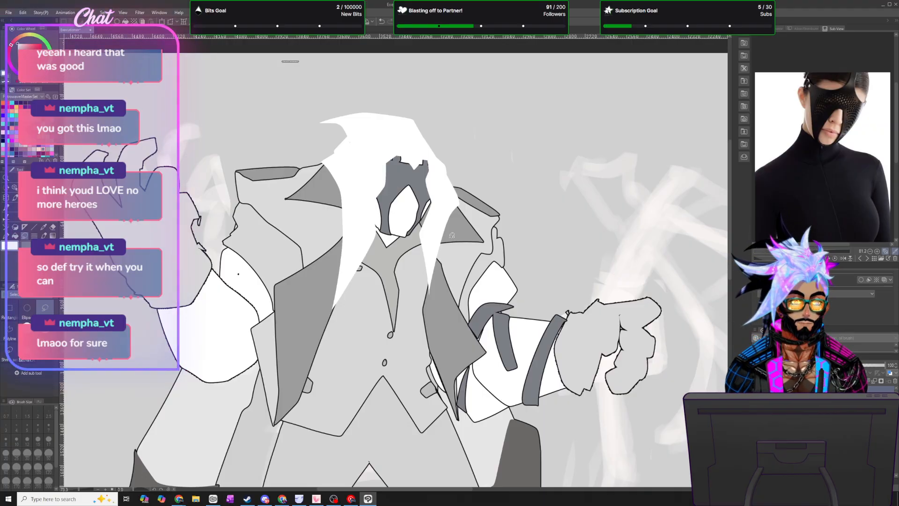
pyautogui.click(861, 280)
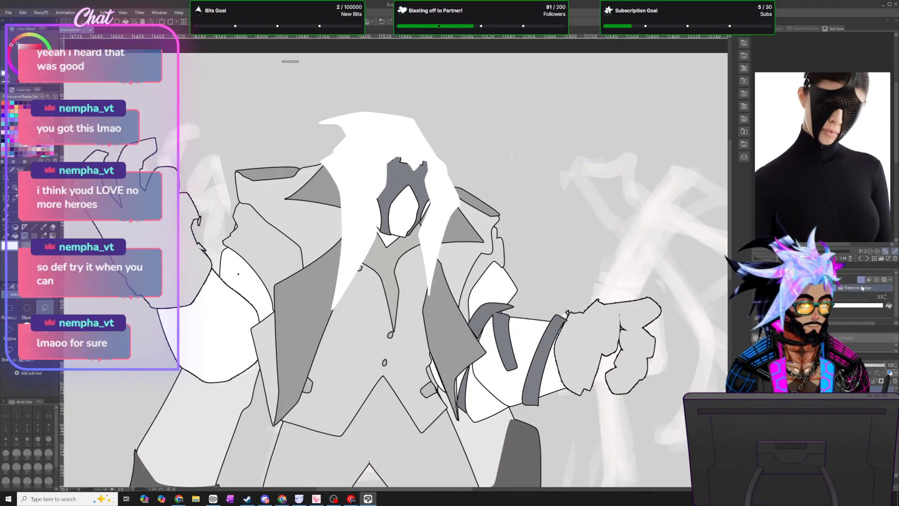
pyautogui.click(860, 306)
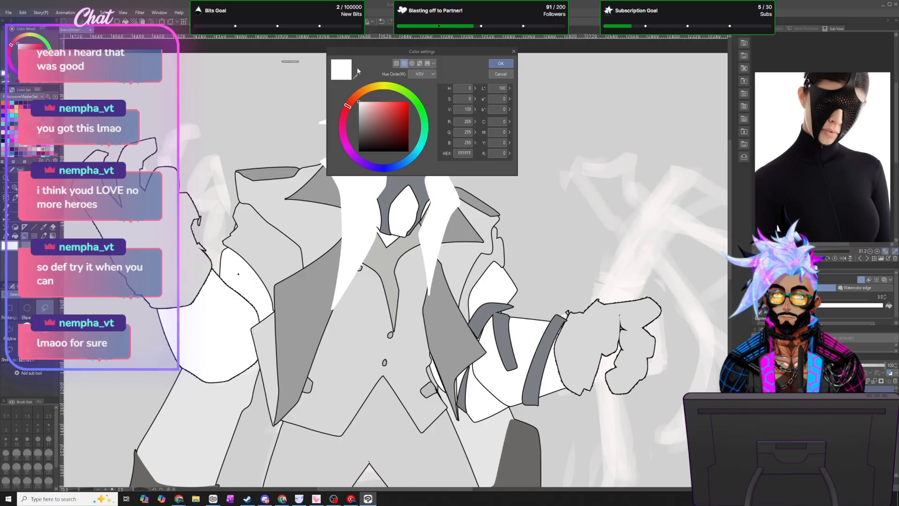
pyautogui.click(356, 75)
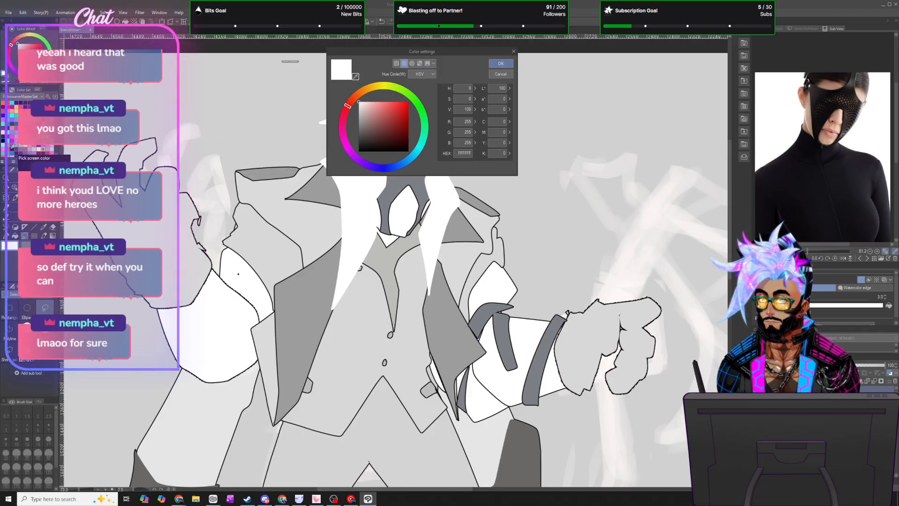
pyautogui.click(93, 138)
pyautogui.click(500, 64)
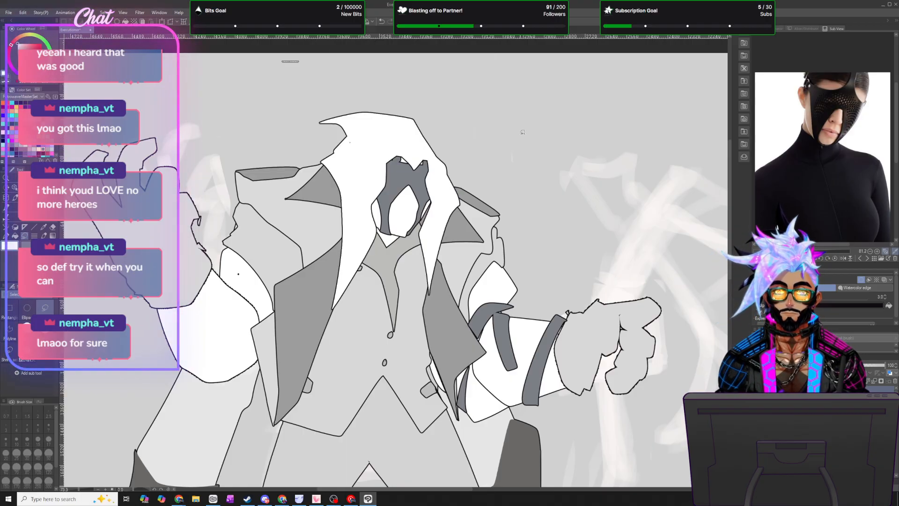
# - Mirror the view horizontally to judge the outlined hood, hide the hood layer, and check the figure without it
pyautogui.scroll(-5, 503, 135)
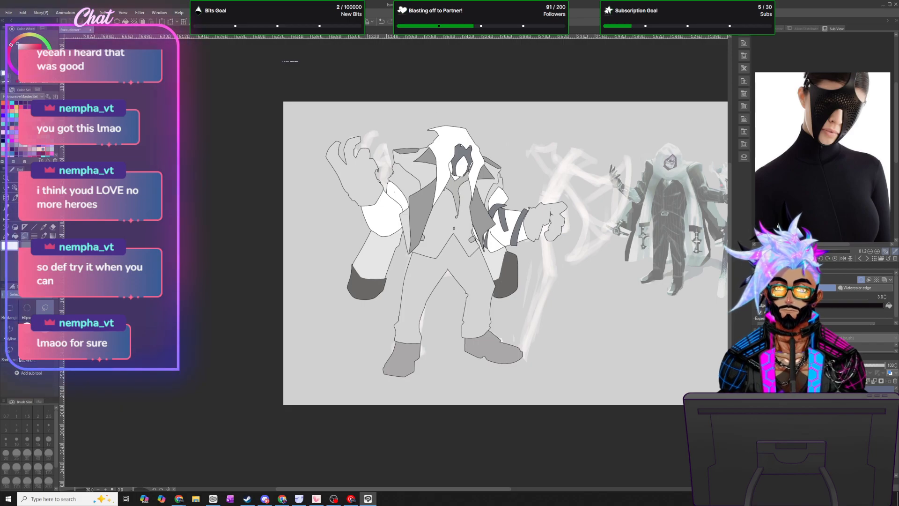
pyautogui.click(334, 22)
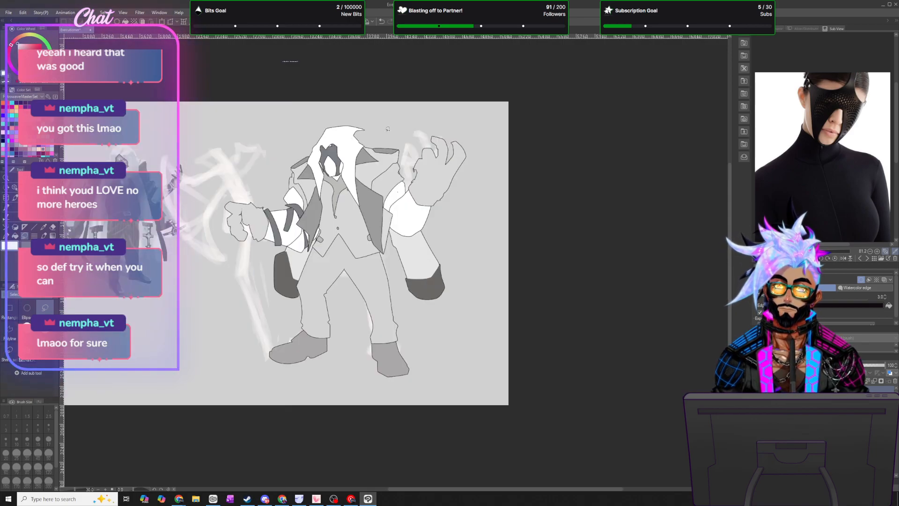
pyautogui.scroll(3, 338, 159)
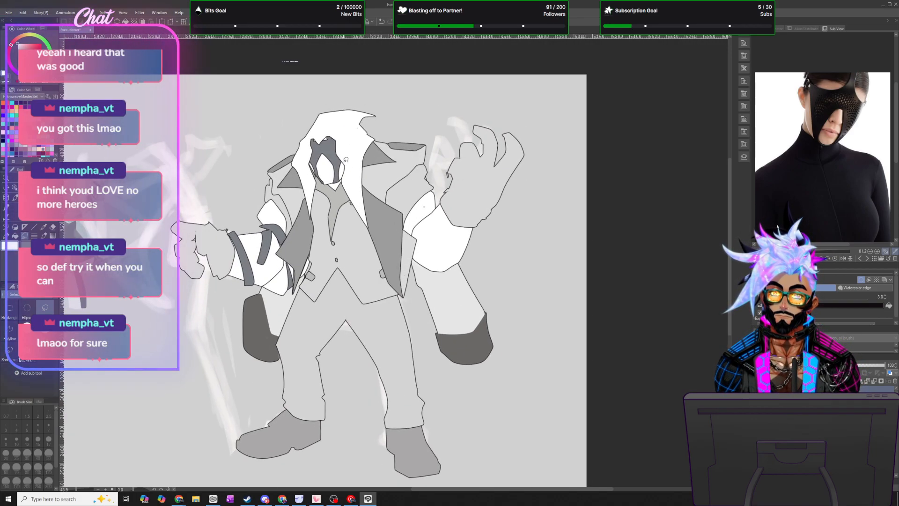
pyautogui.scroll(1, 346, 159)
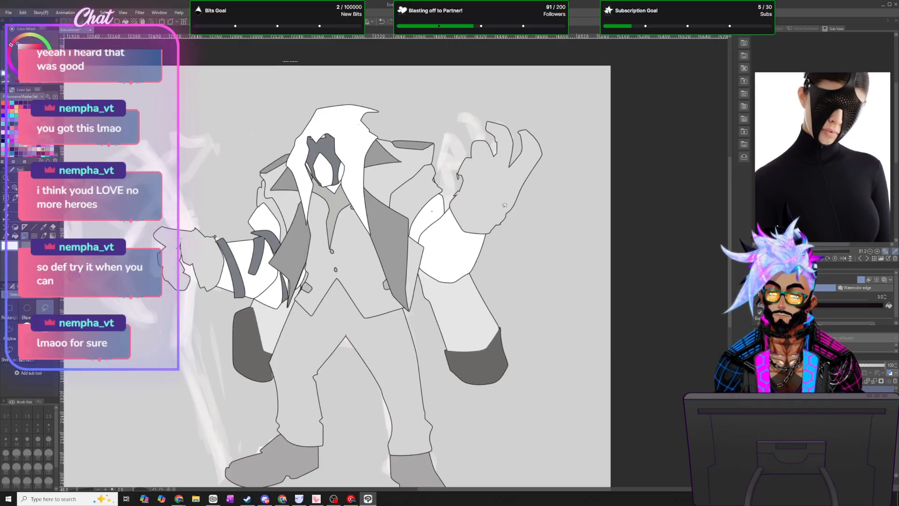
pyautogui.click(758, 390)
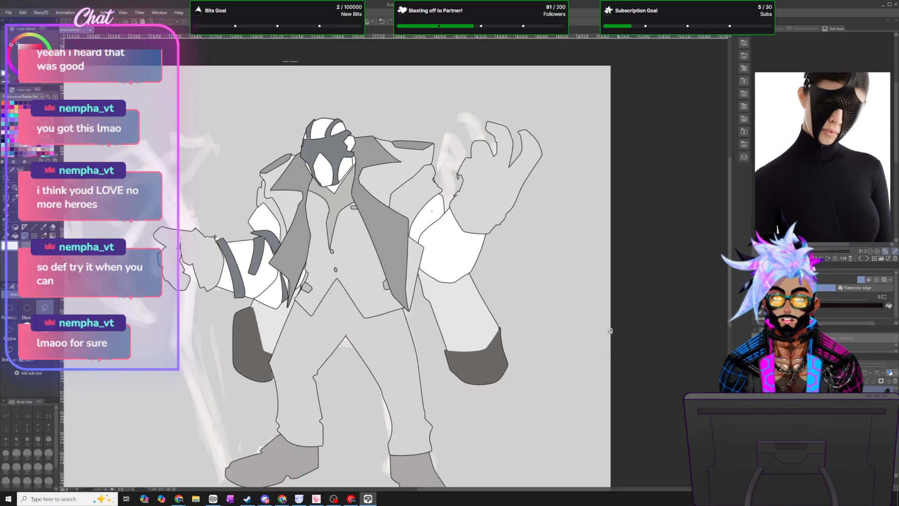
pyautogui.scroll(-5, 370, 202)
pyautogui.scroll(1, 371, 202)
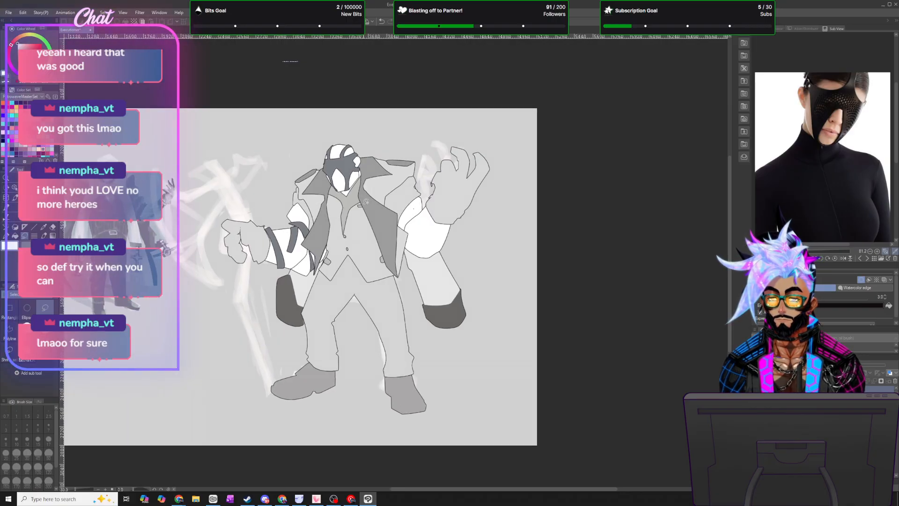
pyautogui.scroll(2, 365, 202)
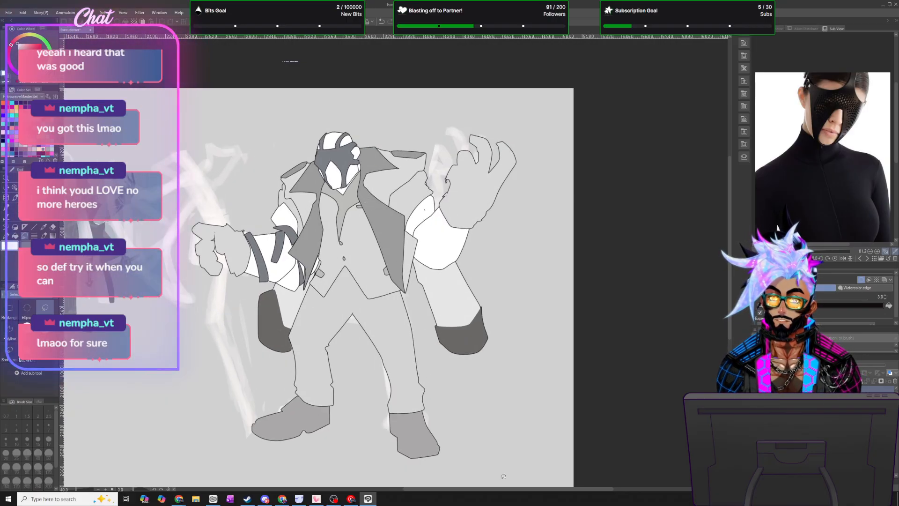
# - Bring the weapon sketch into view and set the new layer's border edge colour to a near-black sampled from the screen
pyautogui.moveTo(550, 488); pyautogui.dragTo(503, 489)
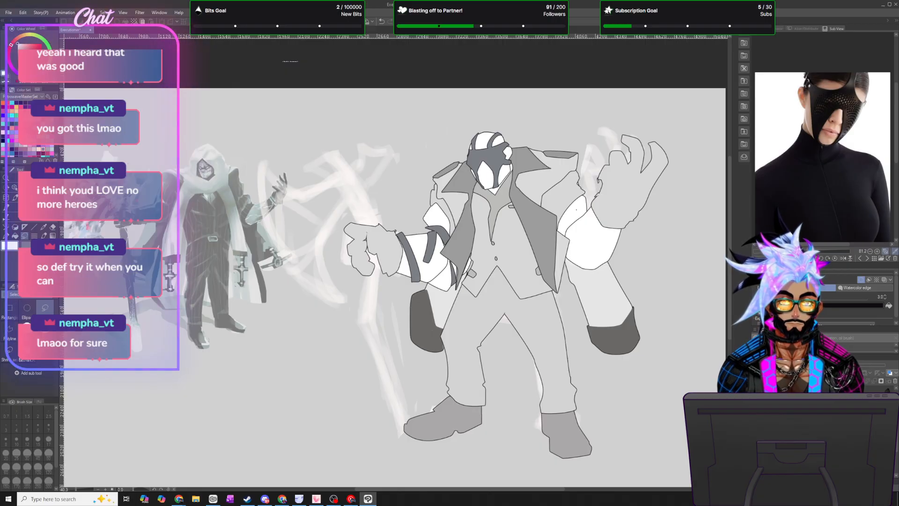
pyautogui.scroll(-4, 565, 347)
pyautogui.scroll(2, 621, 356)
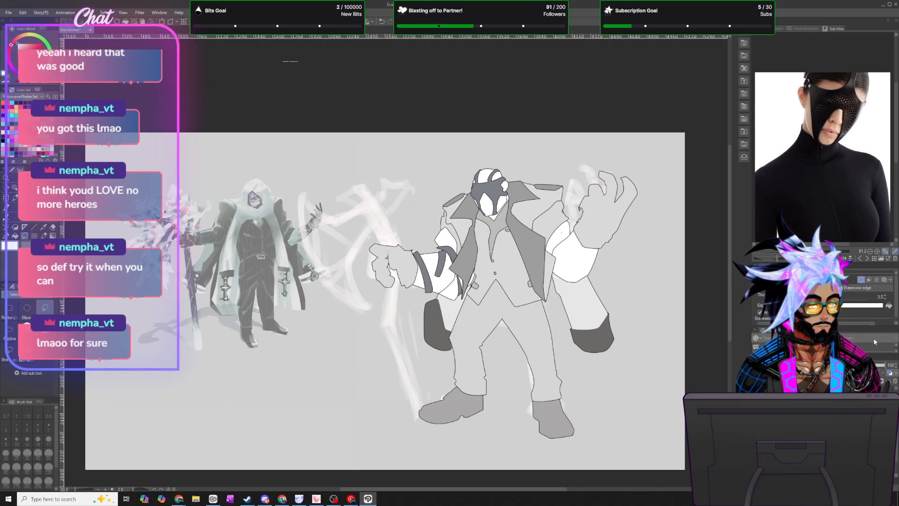
pyautogui.click(870, 306)
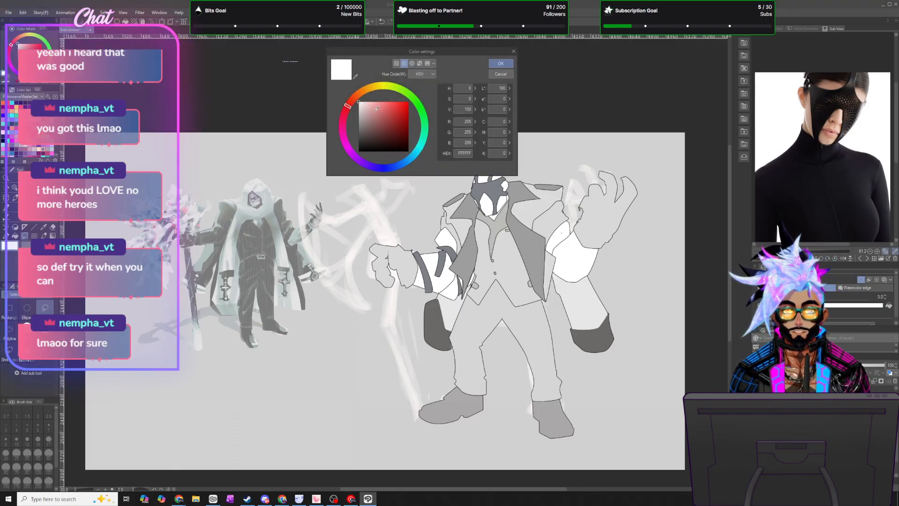
pyautogui.click(356, 77)
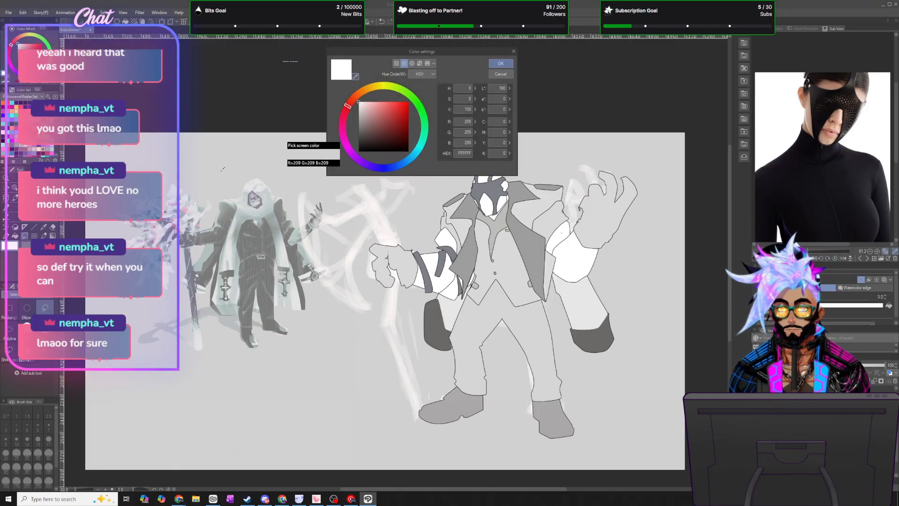
pyautogui.click(14, 146)
pyautogui.click(500, 63)
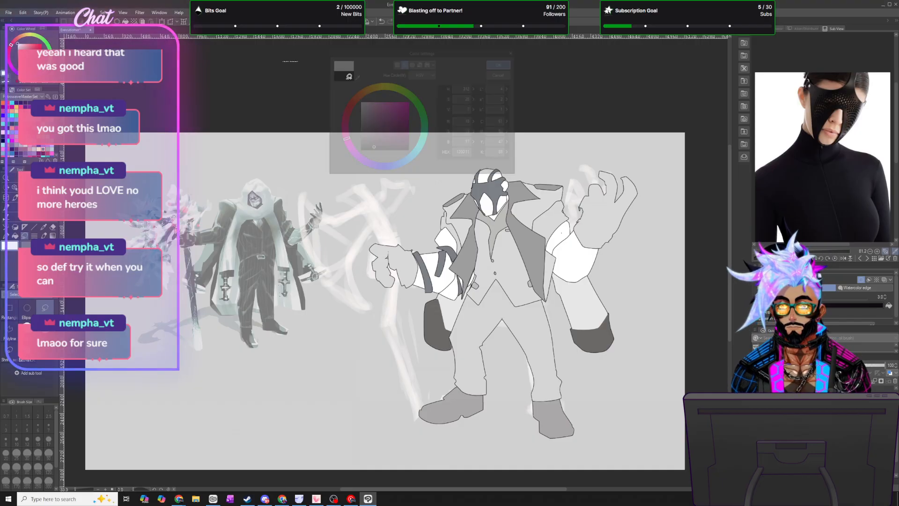
# - Lasso the weapon's lower shaft from the fist to the foot, fill it solid slate grey, and refine the knot partway down
pyautogui.scroll(2, 517, 301)
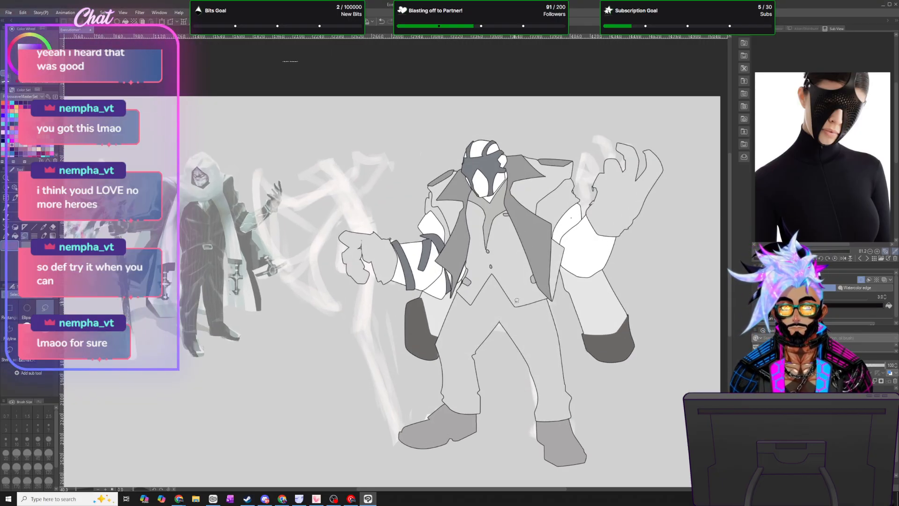
pyautogui.moveTo(359, 252)
pyautogui.mouseDown()
pyautogui.moveTo(351, 314)
pyautogui.moveTo(362, 334)
pyautogui.moveTo(383, 265)
pyautogui.mouseUp()
pyautogui.moveTo(366, 358); pyautogui.dragTo(274, 416)
pyautogui.moveTo(354, 330)
pyautogui.mouseDown()
pyautogui.moveTo(382, 408)
pyautogui.moveTo(375, 448)
pyautogui.moveTo(404, 445)
pyautogui.moveTo(417, 425)
pyautogui.moveTo(399, 418)
pyautogui.moveTo(368, 329)
pyautogui.mouseUp()
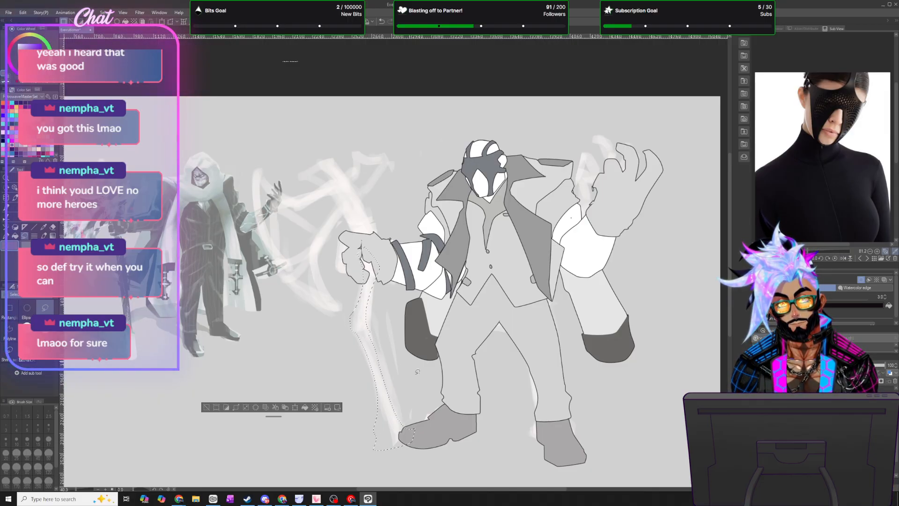
pyautogui.click(304, 407)
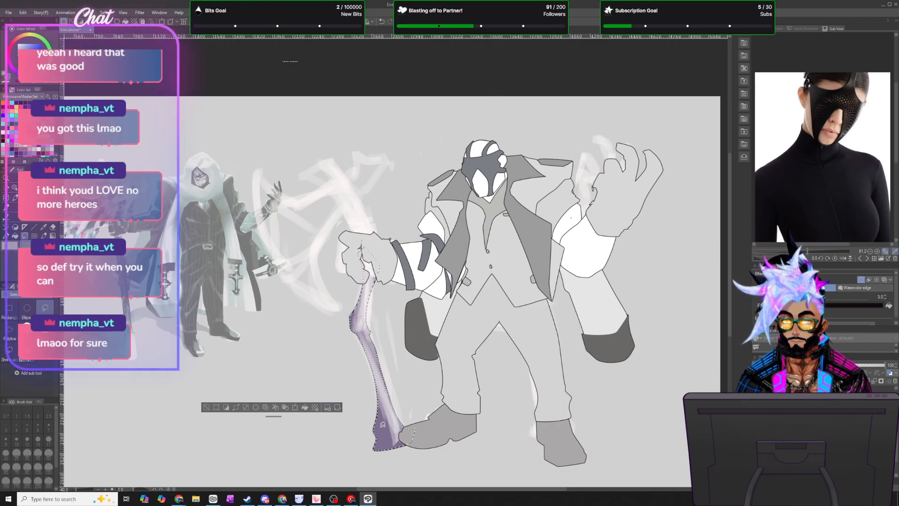
pyautogui.click(305, 407)
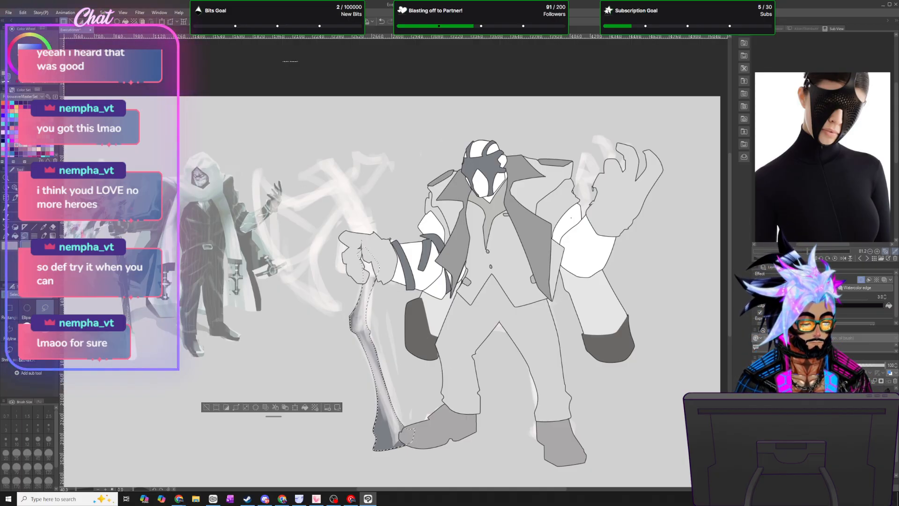
pyautogui.hotkey('alt', 'Delete')
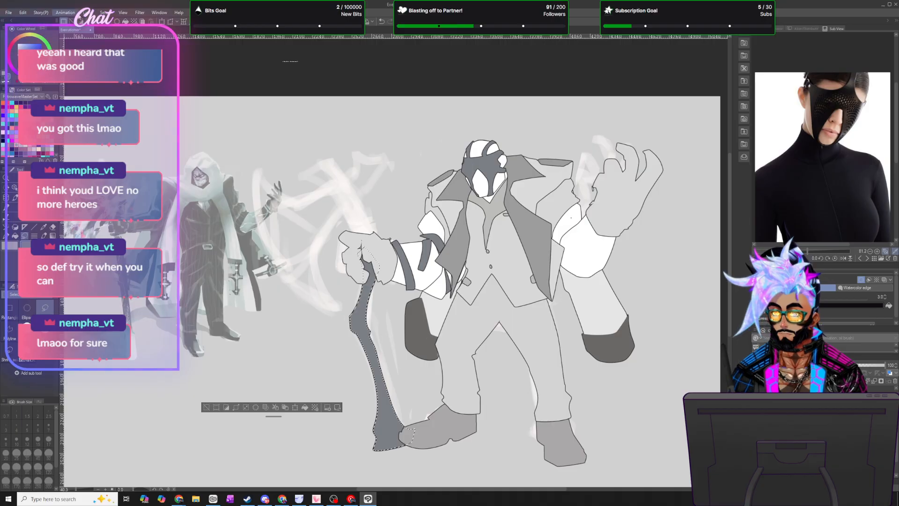
pyautogui.hotkey('ctrl', 'd')
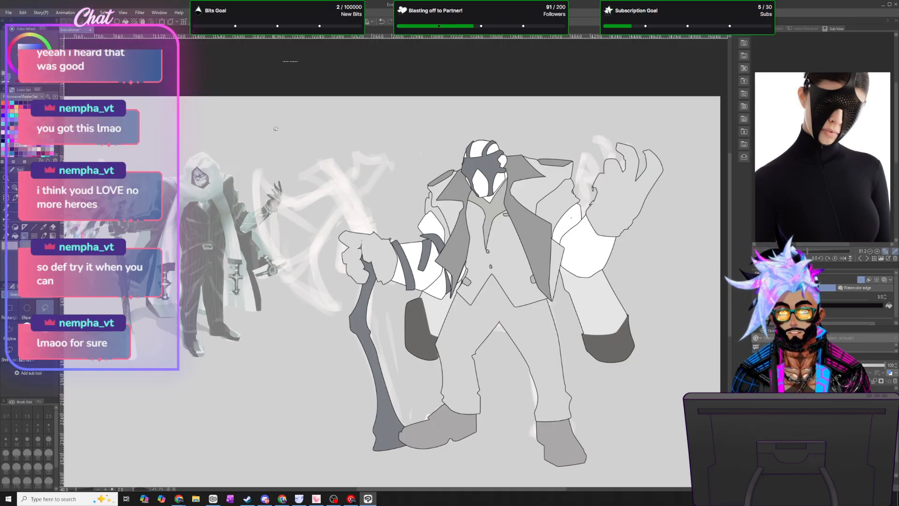
pyautogui.moveTo(355, 333)
pyautogui.mouseDown()
pyautogui.moveTo(357, 302)
pyautogui.moveTo(354, 308)
pyautogui.mouseUp()
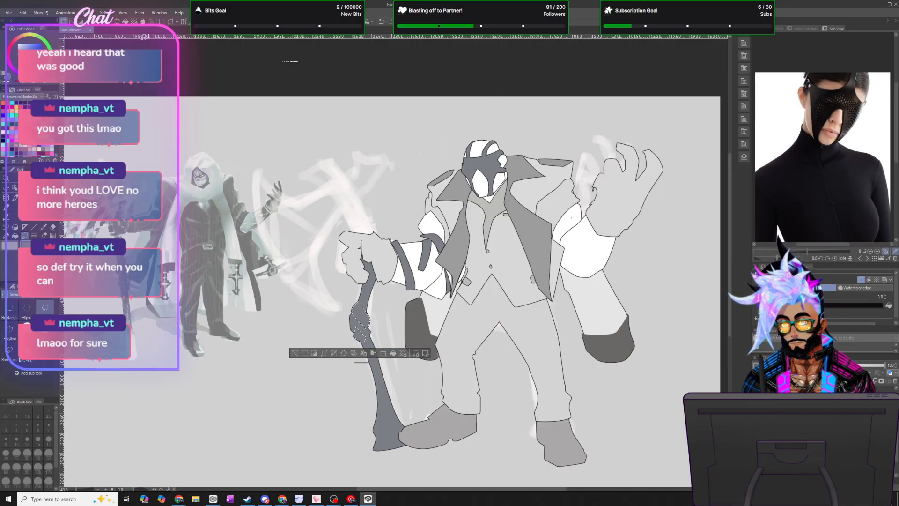
pyautogui.hotkey('ctrl', 'd')
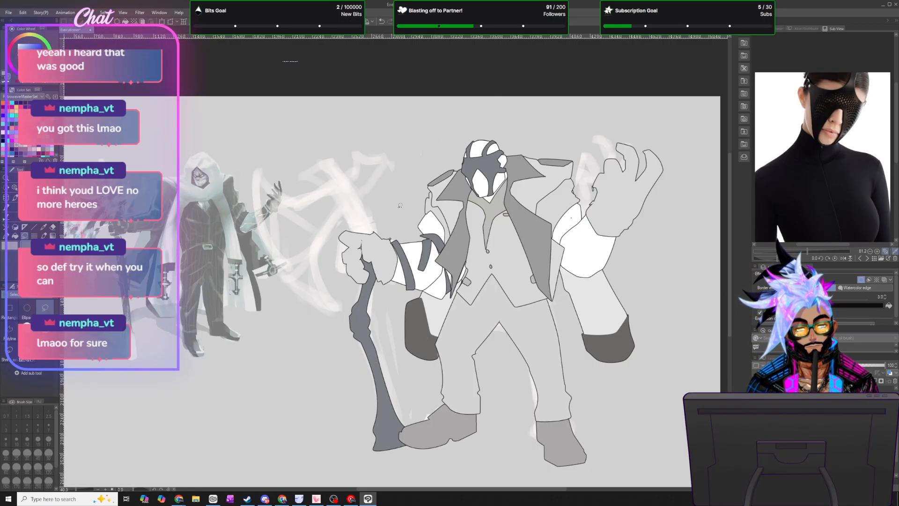
# - Fill the upper shaft above the fist in slate grey with a bone-like head, add a knob on its top, and clear the selection
pyautogui.moveTo(364, 241)
pyautogui.mouseDown()
pyautogui.moveTo(345, 194)
pyautogui.moveTo(309, 162)
pyautogui.moveTo(347, 153)
pyautogui.moveTo(342, 172)
pyautogui.moveTo(367, 251)
pyautogui.mouseUp()
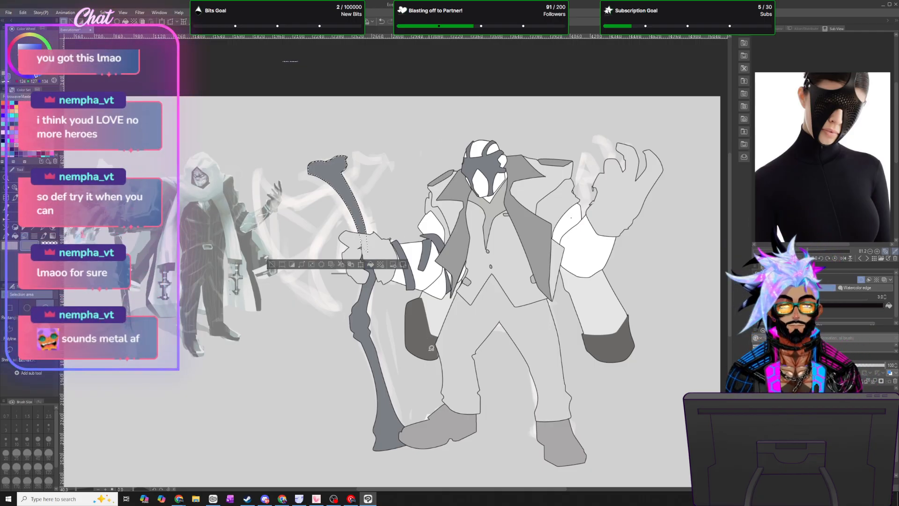
pyautogui.moveTo(354, 237)
pyautogui.mouseDown()
pyautogui.moveTo(371, 243)
pyautogui.moveTo(378, 234)
pyautogui.moveTo(362, 216)
pyautogui.mouseUp()
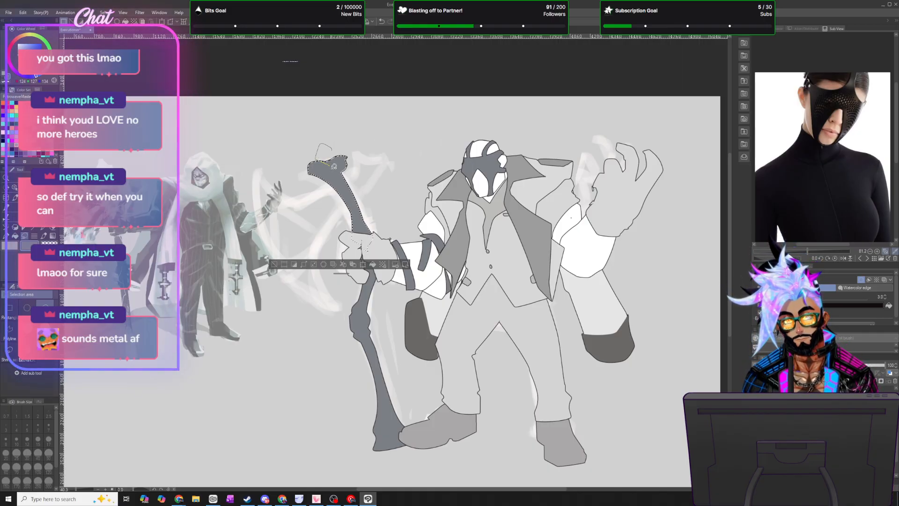
pyautogui.click(374, 264)
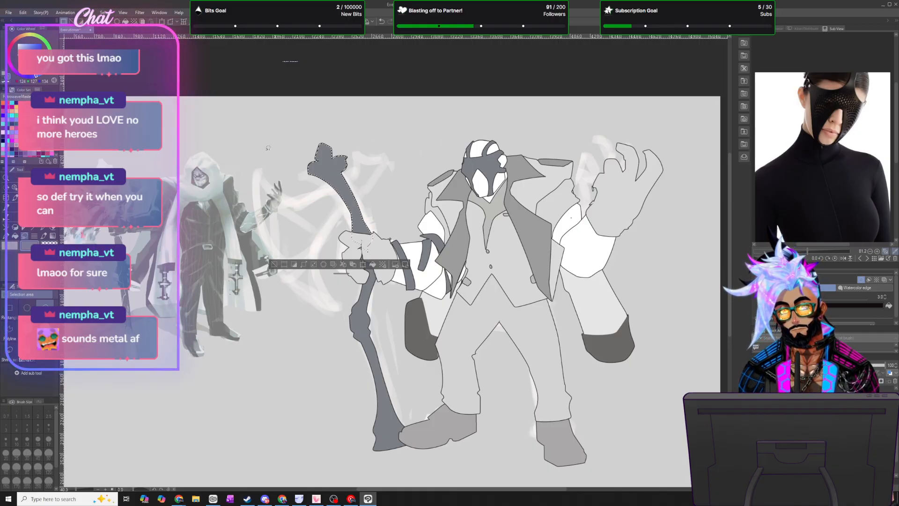
pyautogui.click(125, 30)
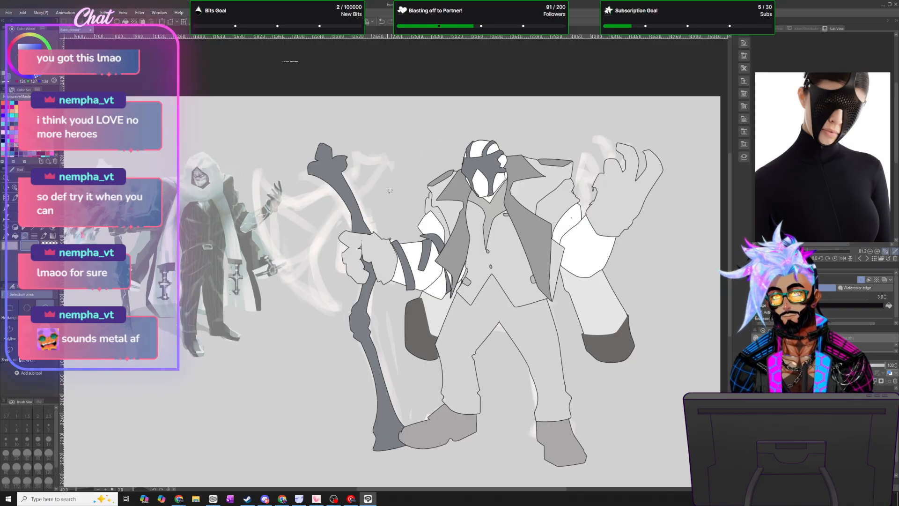
# - Add two thin curved prongs with knobbed ends beneath the weapon head on the figure's side, filled slate grey, and clear the selection
pyautogui.scroll(-2, 391, 192)
pyautogui.scroll(3, 386, 200)
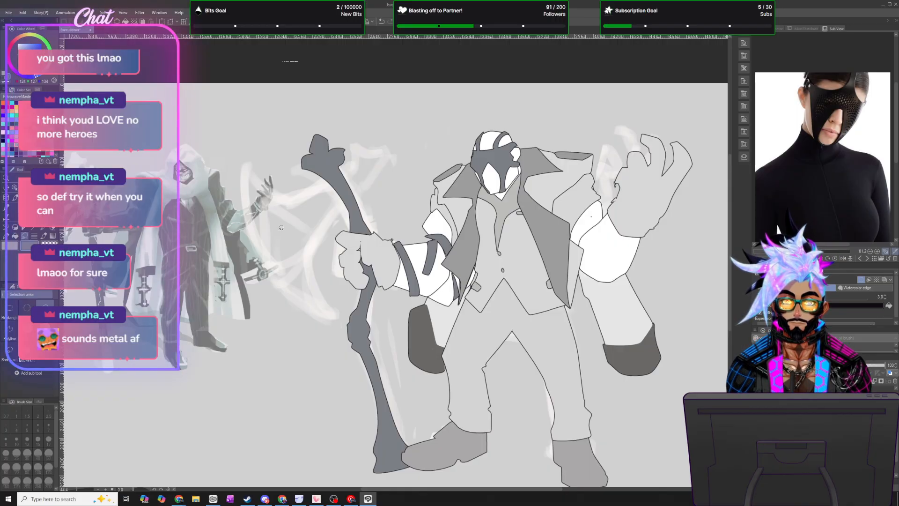
pyautogui.scroll(3, 382, 192)
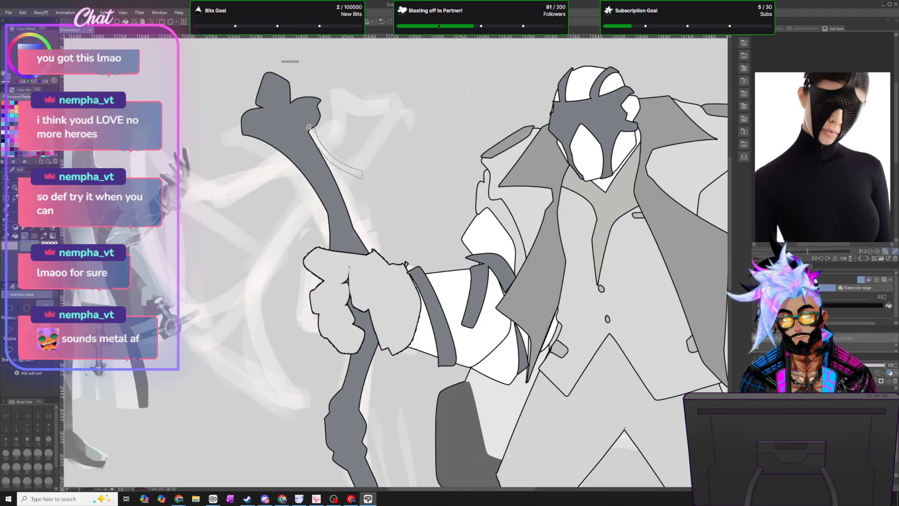
pyautogui.moveTo(309, 128); pyautogui.dragTo(310, 129)
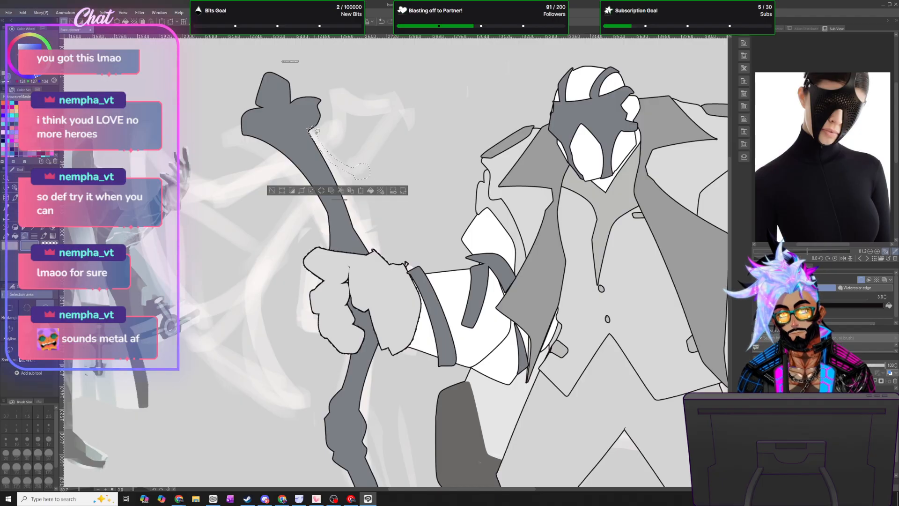
pyautogui.moveTo(353, 144); pyautogui.dragTo(394, 134)
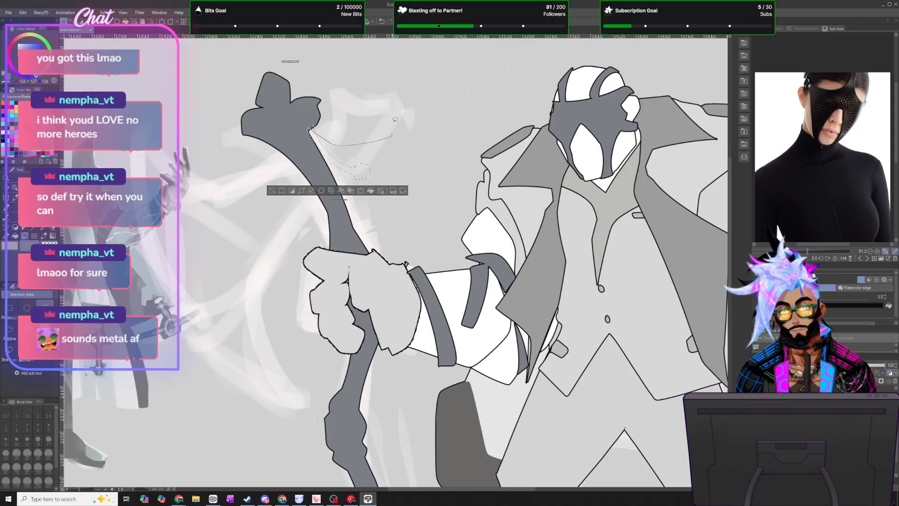
pyautogui.moveTo(311, 123); pyautogui.dragTo(310, 127)
pyautogui.hotkey('ctrl', 'z')
pyautogui.moveTo(382, 142)
pyautogui.mouseDown()
pyautogui.moveTo(405, 132)
pyautogui.moveTo(397, 116)
pyautogui.moveTo(372, 133)
pyautogui.moveTo(310, 125)
pyautogui.mouseUp()
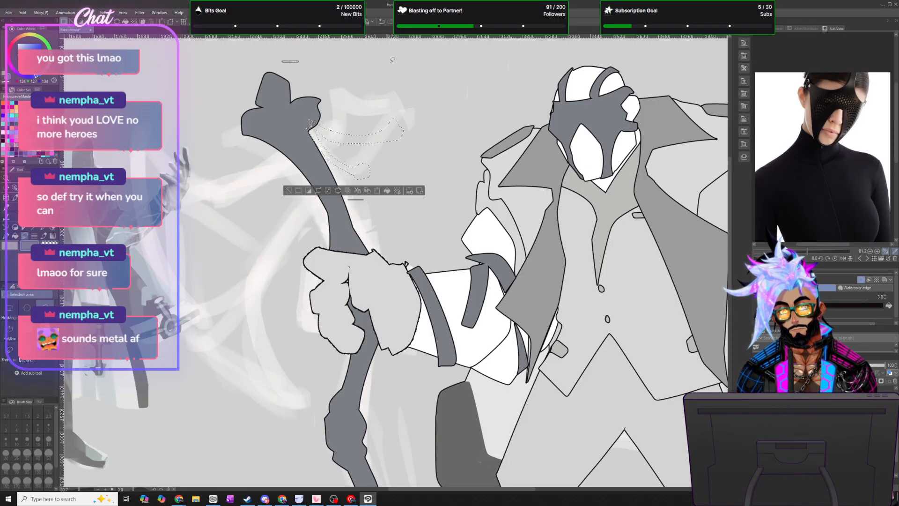
pyautogui.click(387, 191)
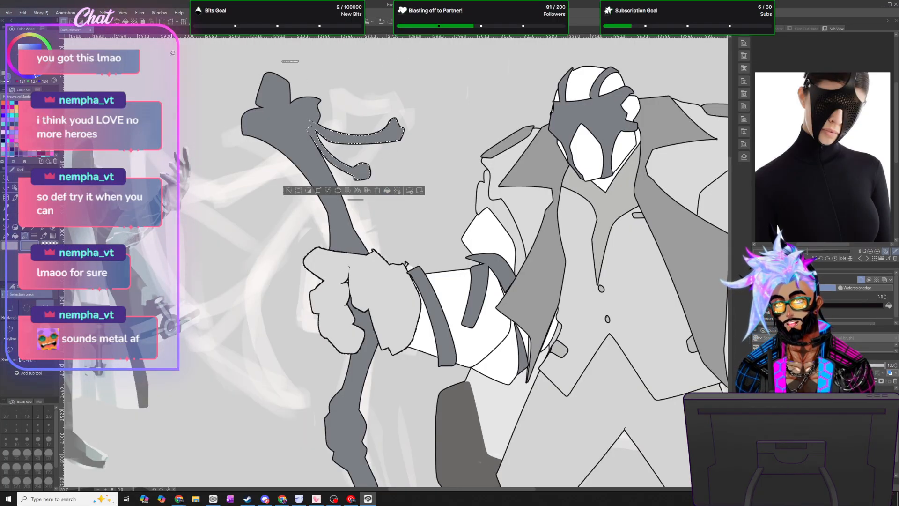
pyautogui.hotkey('ctrl', 'd')
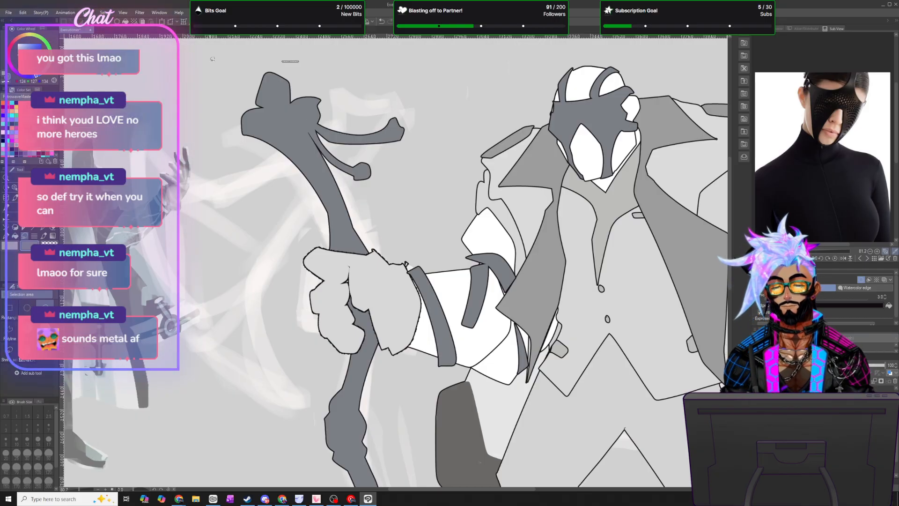
# - Add a third prong angling upward from the weapon head toward the figure, filled slate grey, and clear the selection
pyautogui.scroll(-2, 213, 59)
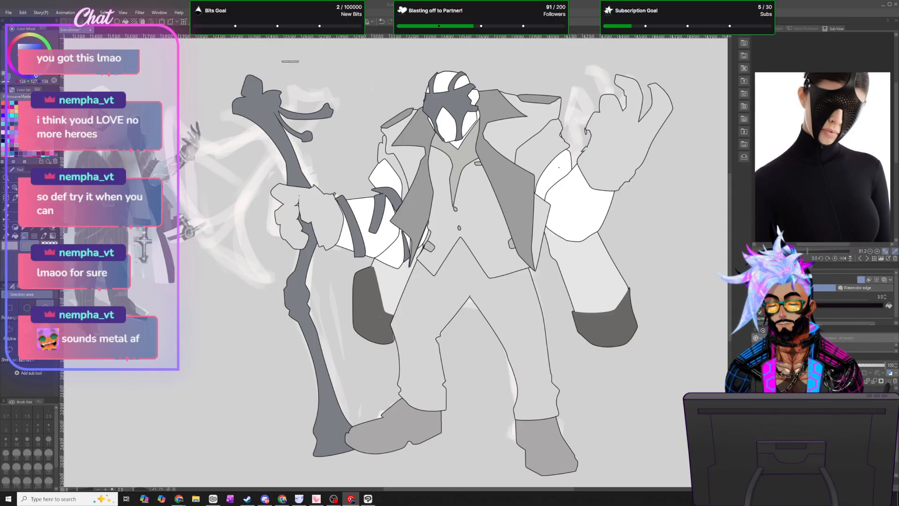
pyautogui.click(281, 105)
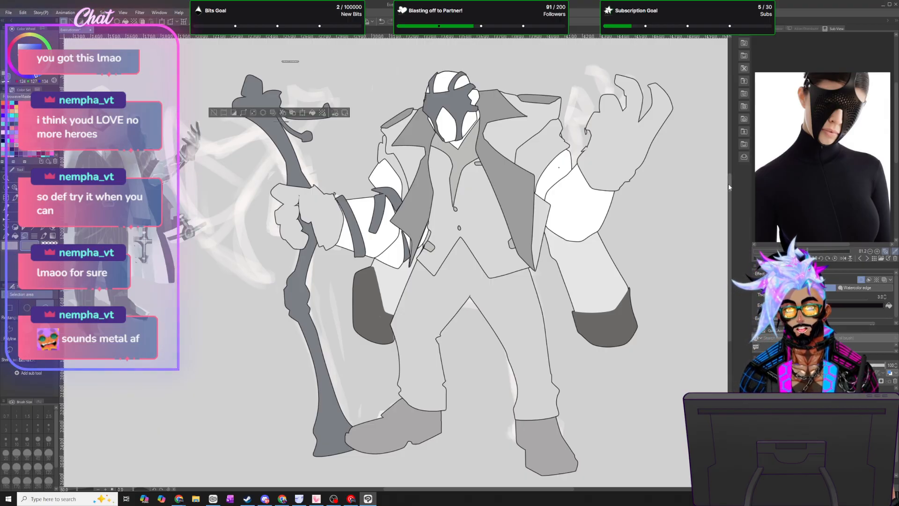
pyautogui.moveTo(729, 200); pyautogui.dragTo(729, 171)
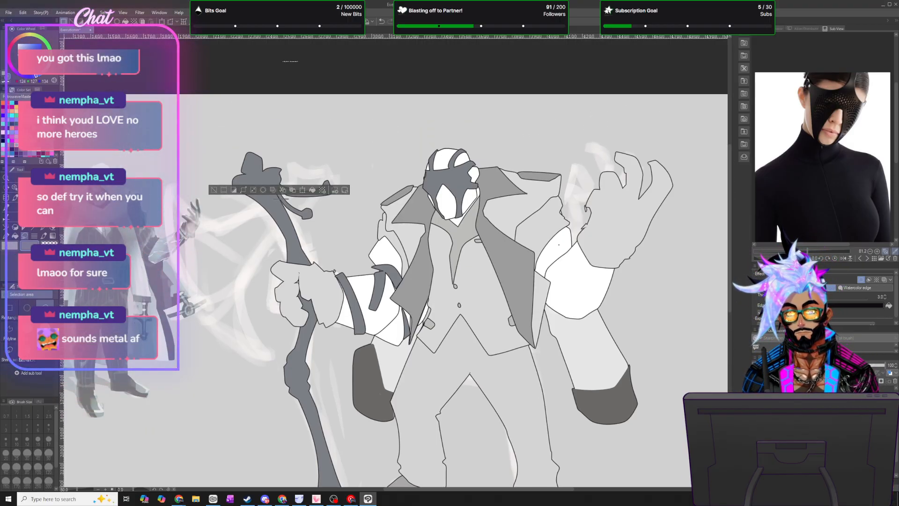
pyautogui.click(127, 32)
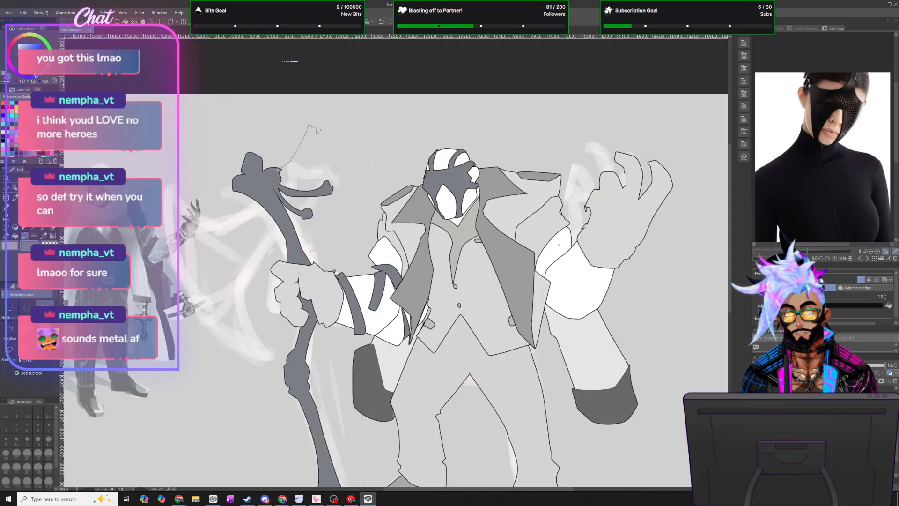
pyautogui.moveTo(303, 156); pyautogui.dragTo(278, 172)
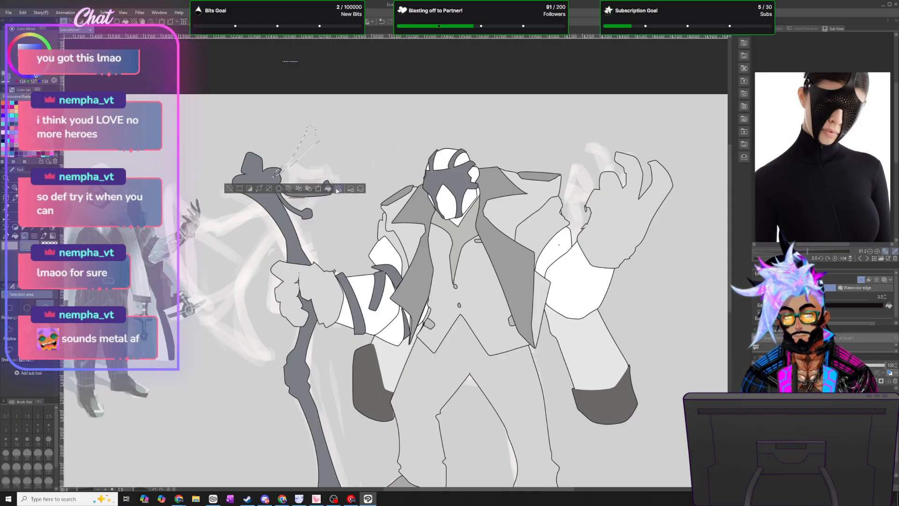
pyautogui.click(329, 188)
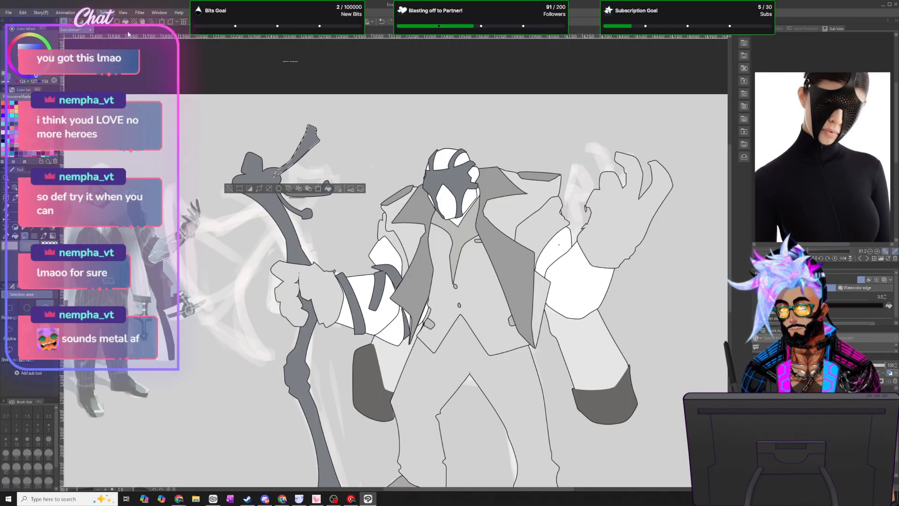
pyautogui.hotkey('ctrl', 'd')
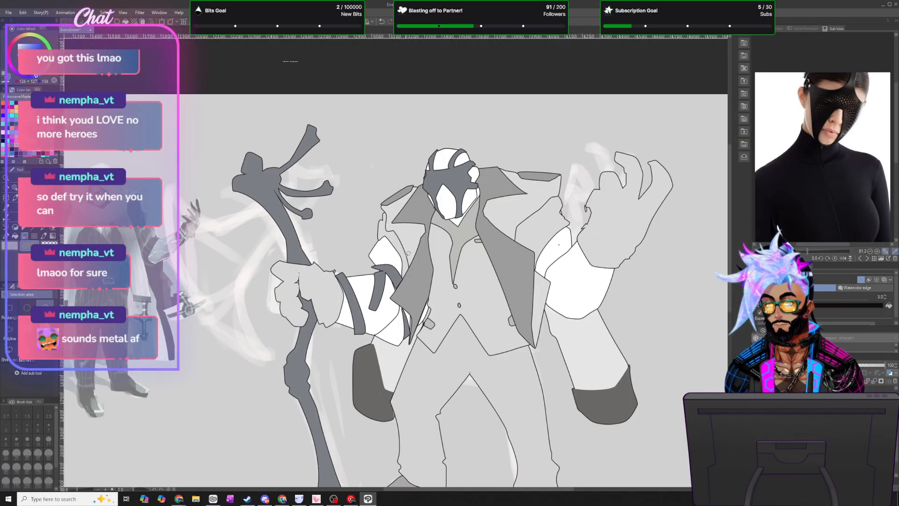
# - Add a long slate-grey branch curving down from the shaft away from the figure with a bone-like end, and thicken its middle into a joint
pyautogui.moveTo(260, 196)
pyautogui.mouseDown()
pyautogui.moveTo(263, 206)
pyautogui.moveTo(212, 256)
pyautogui.moveTo(187, 267)
pyautogui.mouseUp()
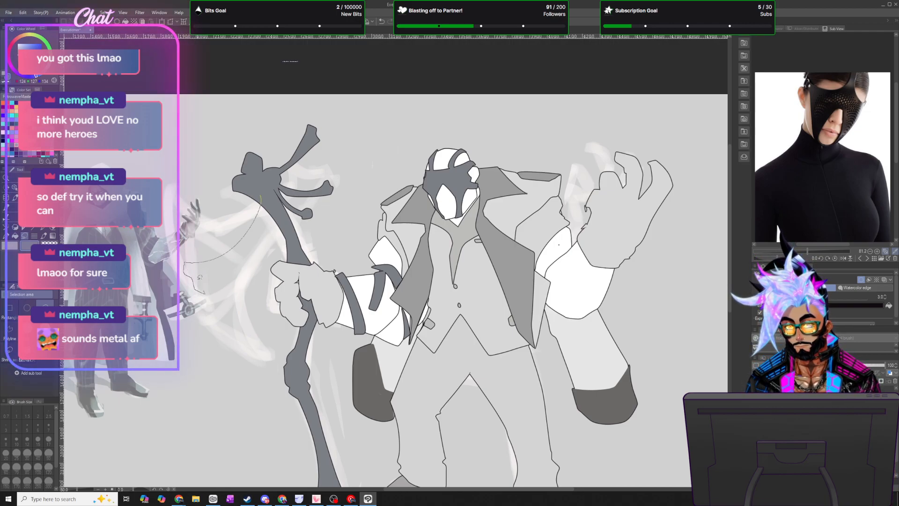
pyautogui.moveTo(237, 257); pyautogui.dragTo(267, 204)
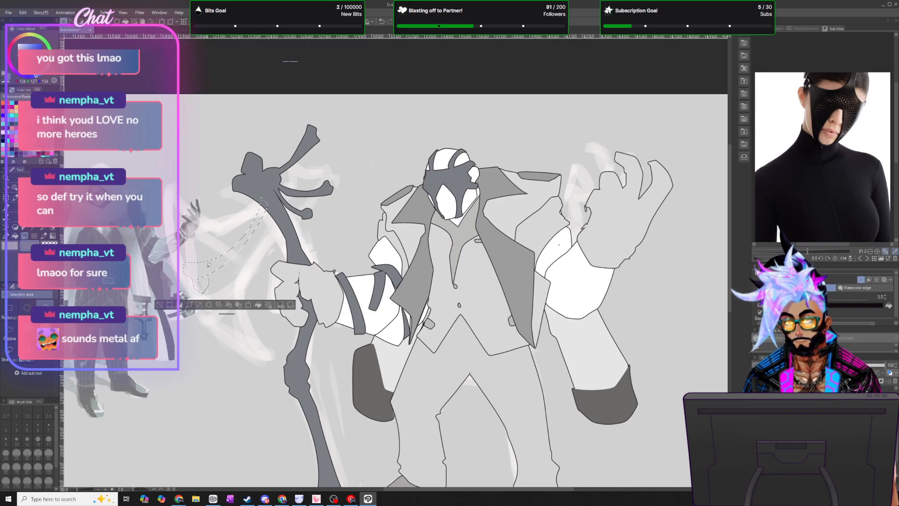
pyautogui.click(258, 305)
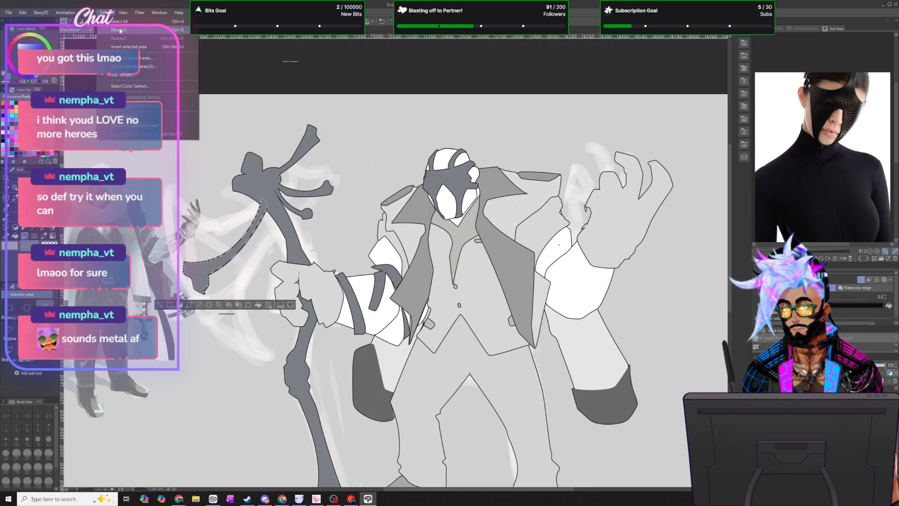
pyautogui.hotkey('ctrl', 'd')
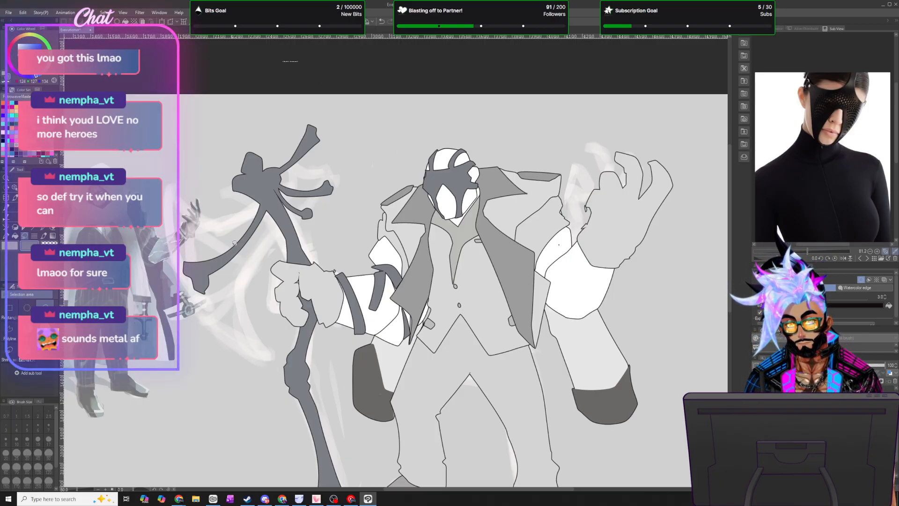
pyautogui.moveTo(243, 233); pyautogui.dragTo(243, 235)
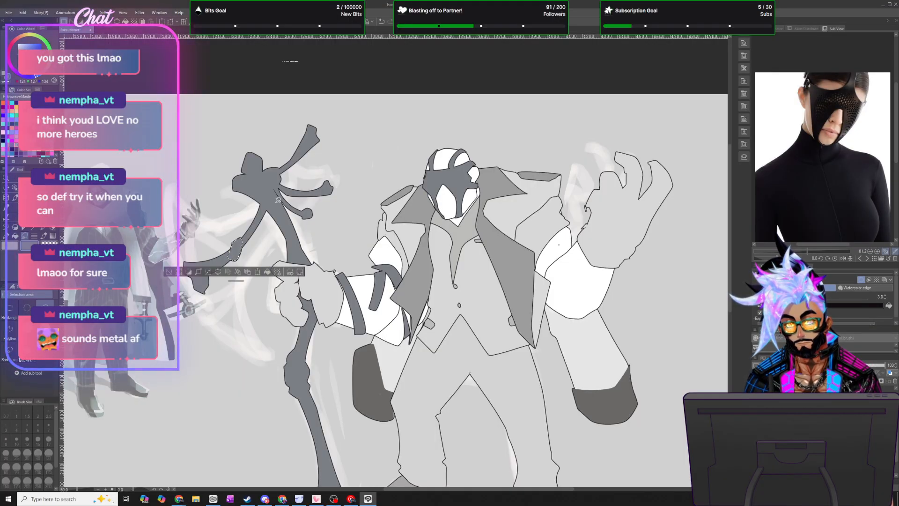
pyautogui.click(104, 12)
pyautogui.click(118, 30)
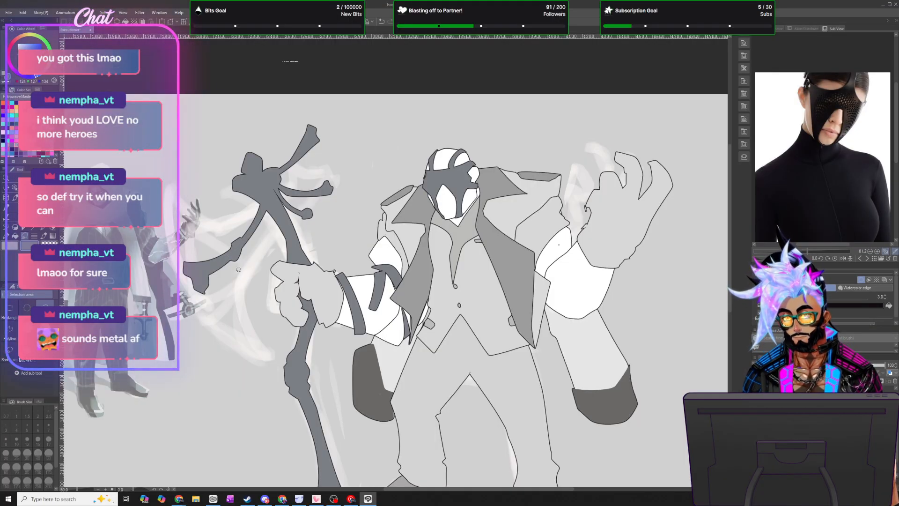
# - Fill a slate-grey offshoot hanging down from the long branch's joint, and lasso a second offshoot reaching upward from the same joint
pyautogui.moveTo(245, 321); pyautogui.dragTo(255, 343)
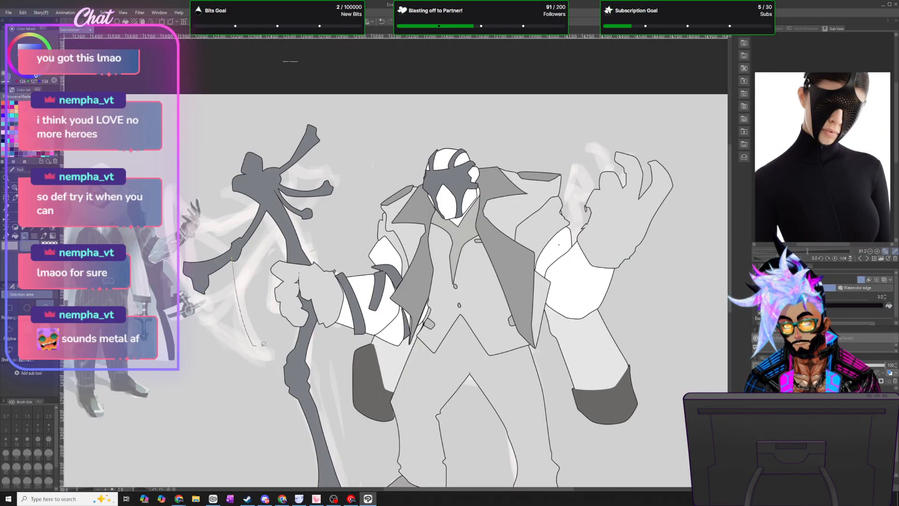
pyautogui.moveTo(239, 252); pyautogui.dragTo(235, 256)
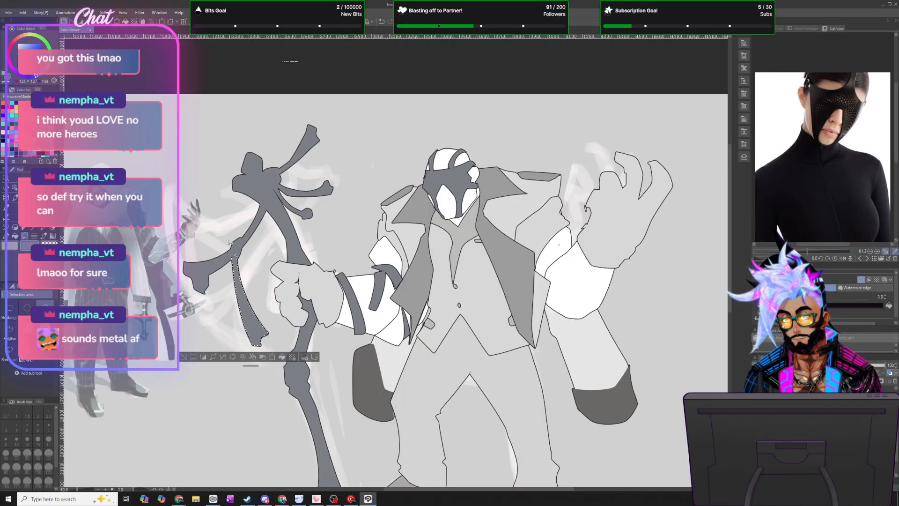
pyautogui.moveTo(199, 225)
pyautogui.mouseDown()
pyautogui.moveTo(178, 198)
pyautogui.moveTo(202, 204)
pyautogui.mouseUp()
pyautogui.moveTo(219, 238); pyautogui.dragTo(184, 184)
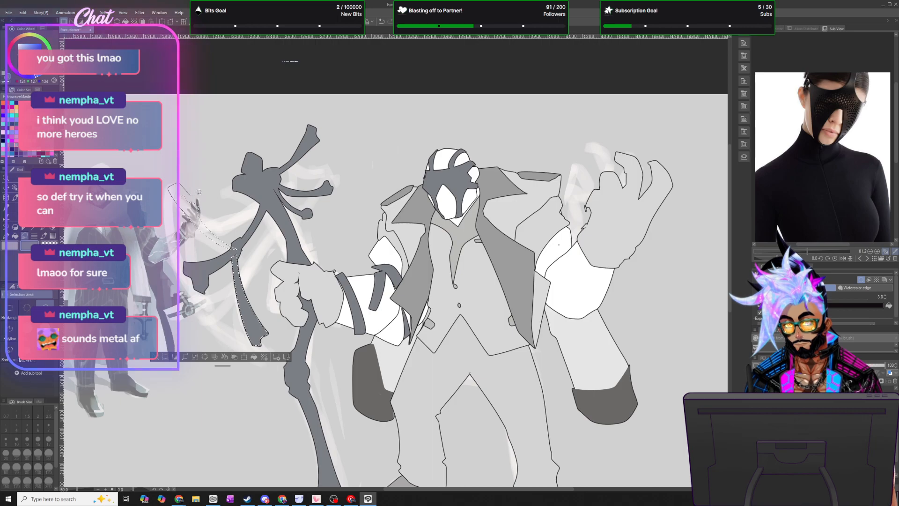
# - Fill the selected bone-shaped prongs branching from the outer side of the axe head with dark grey and clear the selection
pyautogui.click(250, 356)
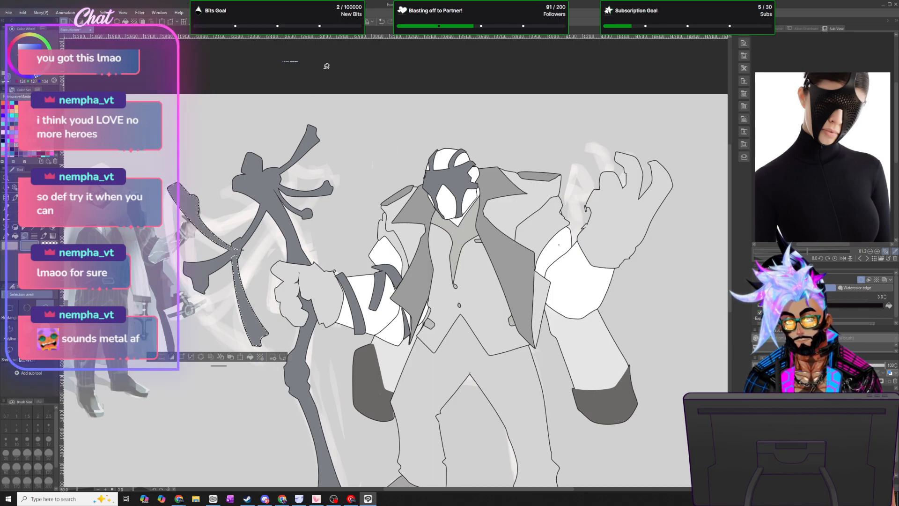
pyautogui.click(103, 13)
pyautogui.click(119, 30)
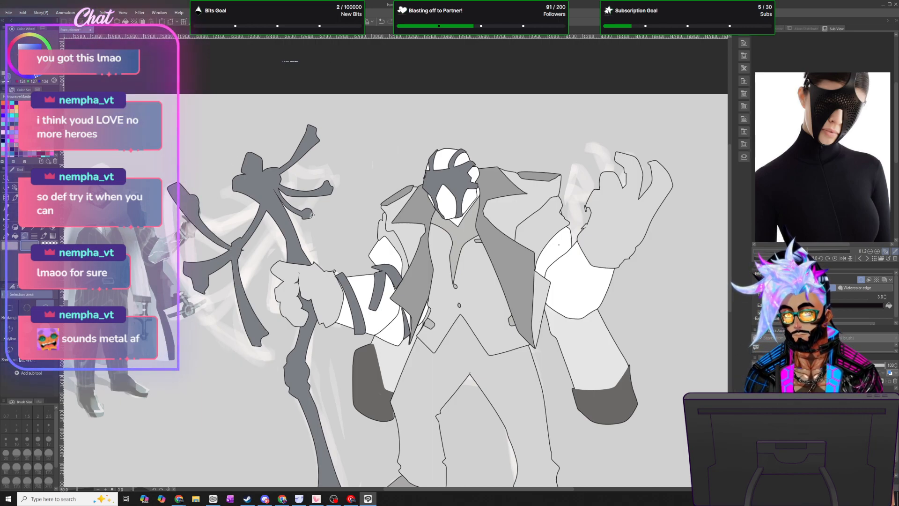
# - Switch to the layer for the axe blades and set the drawing colour to white
pyautogui.scroll(-3, 309, 218)
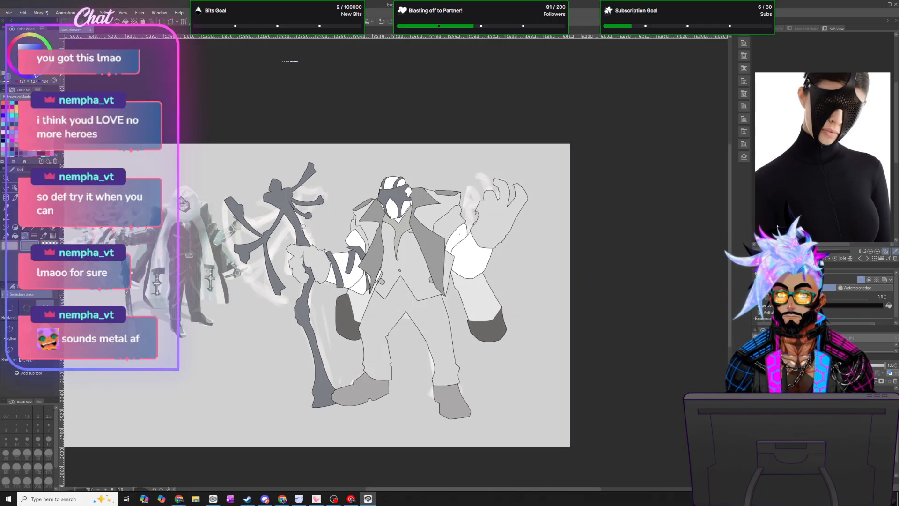
pyautogui.scroll(2, 308, 217)
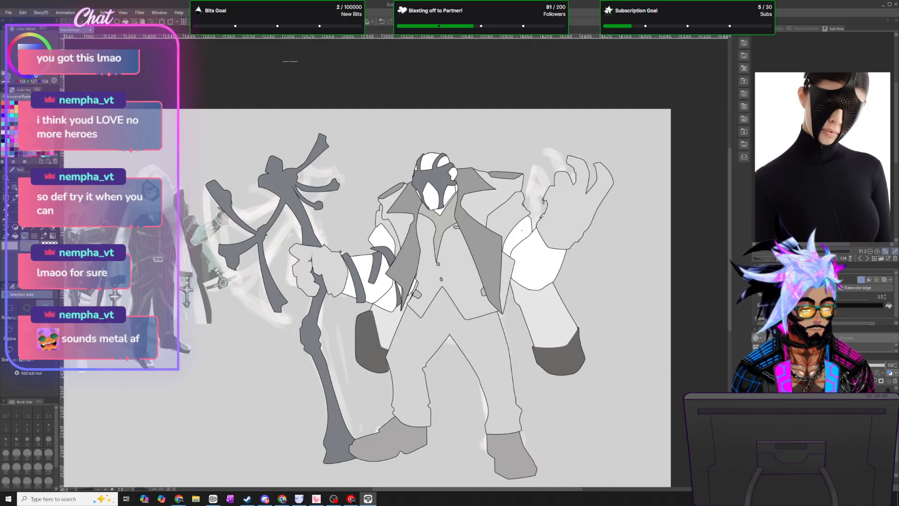
pyautogui.click(817, 422)
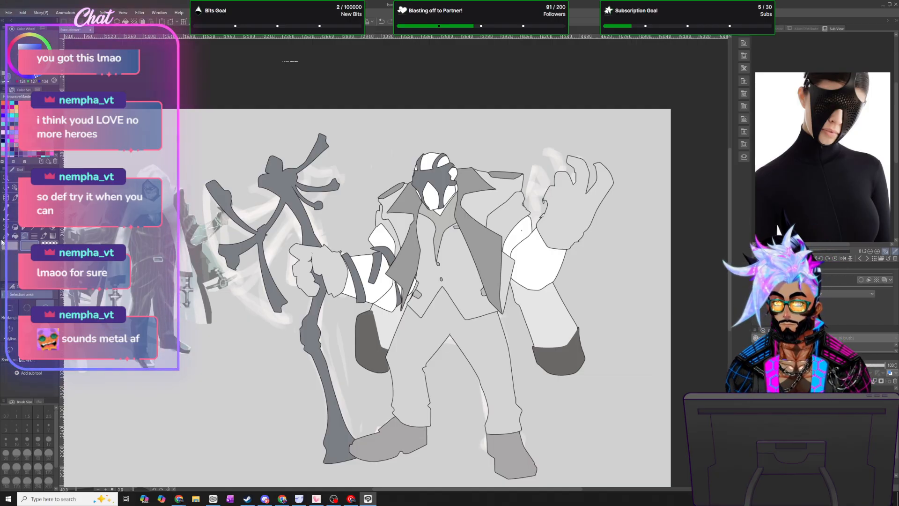
pyautogui.click(18, 44)
pyautogui.moveTo(18, 41); pyautogui.dragTo(17, 40)
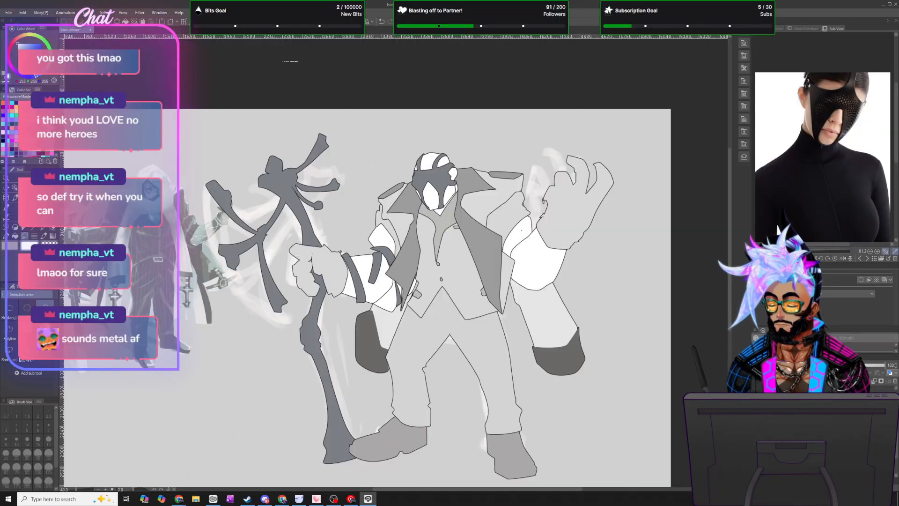
# - Enable the border effect on the blade layer and set its edge colour to black
pyautogui.click(860, 279)
pyautogui.click(856, 305)
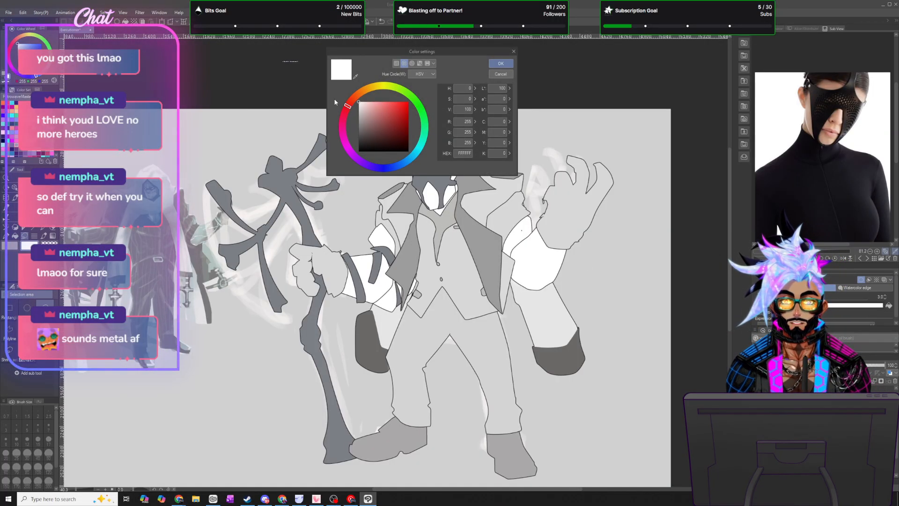
pyautogui.click(13, 146)
pyautogui.click(500, 64)
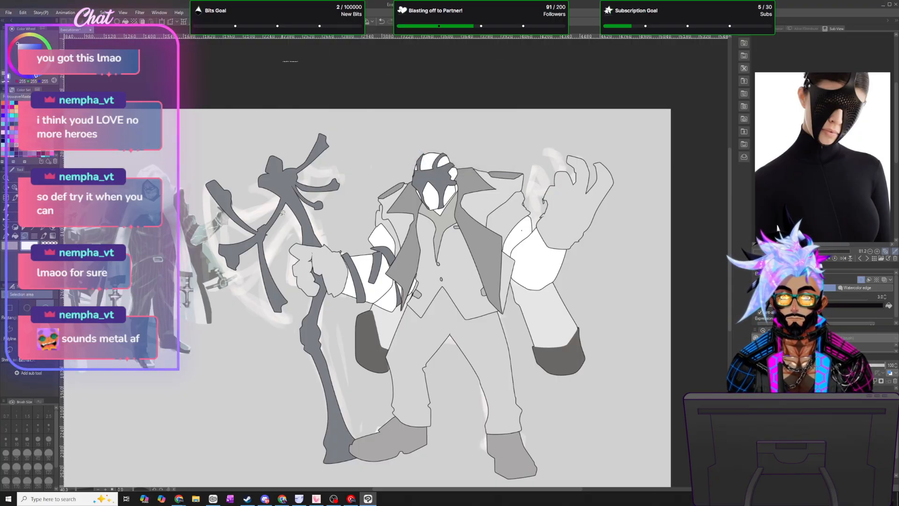
# - Outline the large crescent blade behind the axe's long bone prongs with a freehand selection and fill it with white
pyautogui.scroll(3, 328, 125)
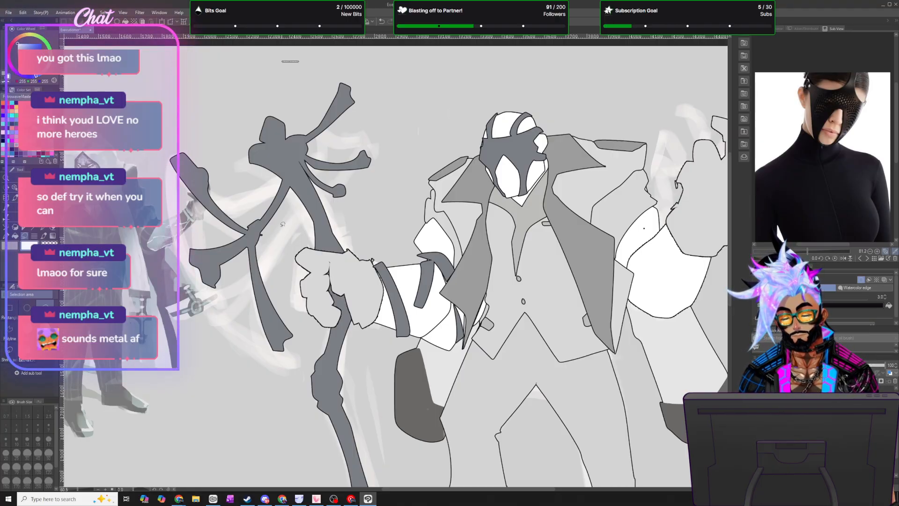
pyautogui.moveTo(267, 314)
pyautogui.mouseDown()
pyautogui.moveTo(303, 369)
pyautogui.moveTo(304, 430)
pyautogui.moveTo(221, 359)
pyautogui.moveTo(171, 280)
pyautogui.moveTo(163, 256)
pyautogui.moveTo(166, 89)
pyautogui.moveTo(186, 162)
pyautogui.moveTo(214, 201)
pyautogui.moveTo(251, 198)
pyautogui.moveTo(277, 174)
pyautogui.mouseUp()
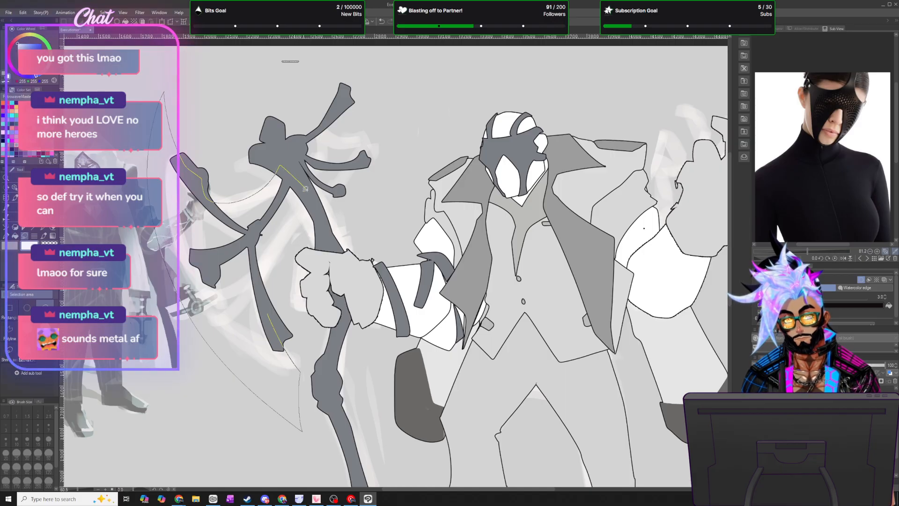
pyautogui.moveTo(265, 302); pyautogui.dragTo(281, 168)
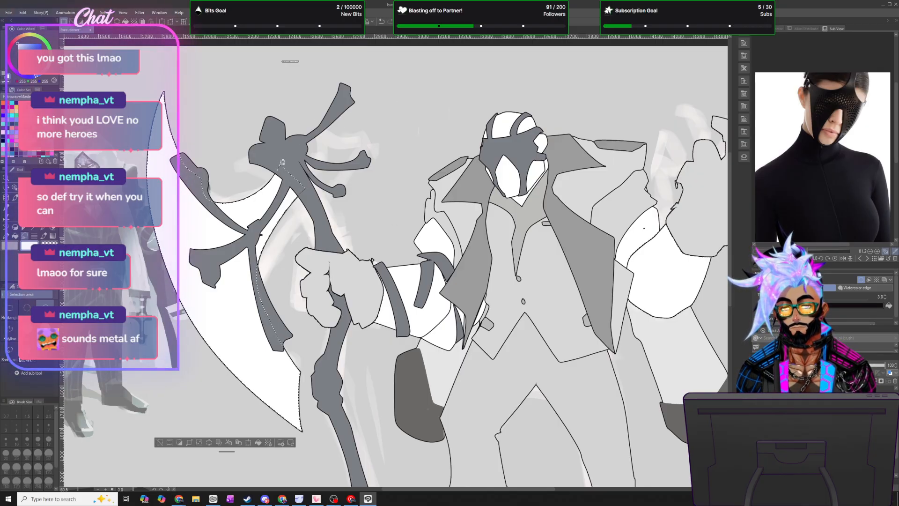
# - Outline the smaller fan-shaped blade behind the axe's short prongs, fill it with white and clear the selection
pyautogui.moveTo(355, 103); pyautogui.dragTo(363, 166)
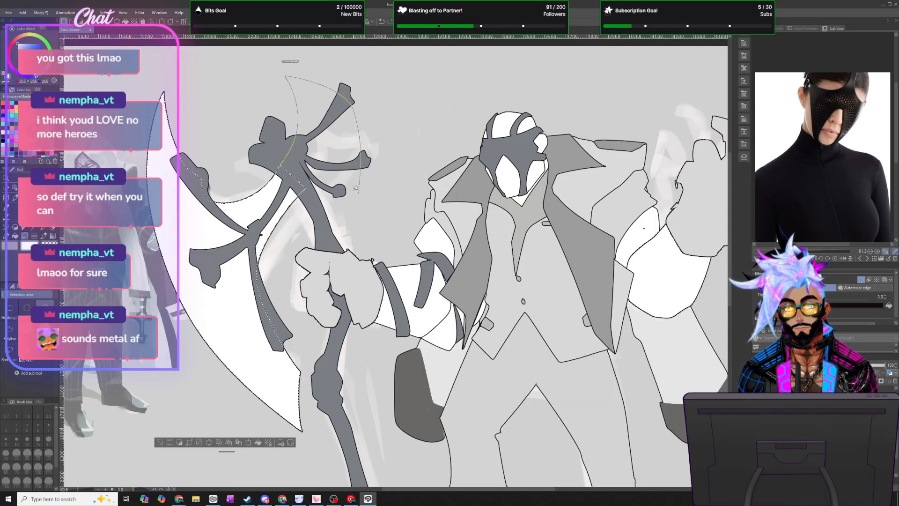
pyautogui.moveTo(307, 187); pyautogui.dragTo(302, 190)
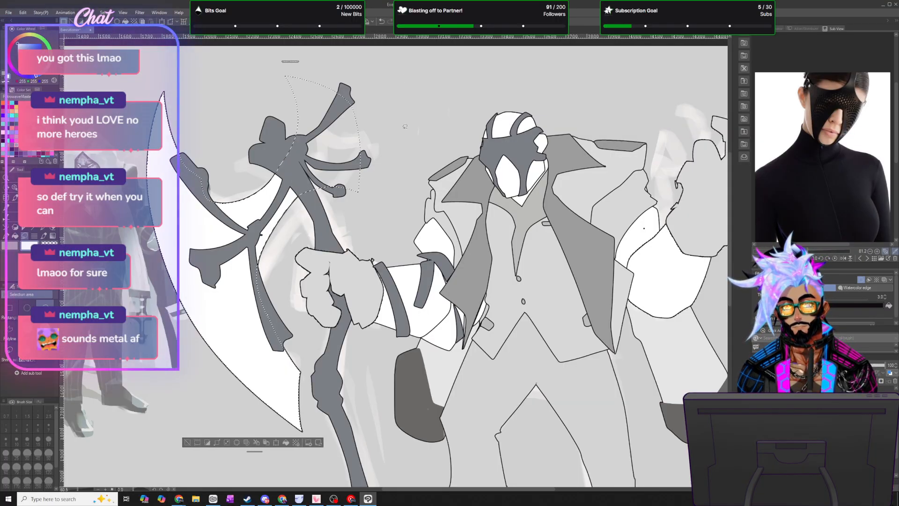
pyautogui.click(286, 443)
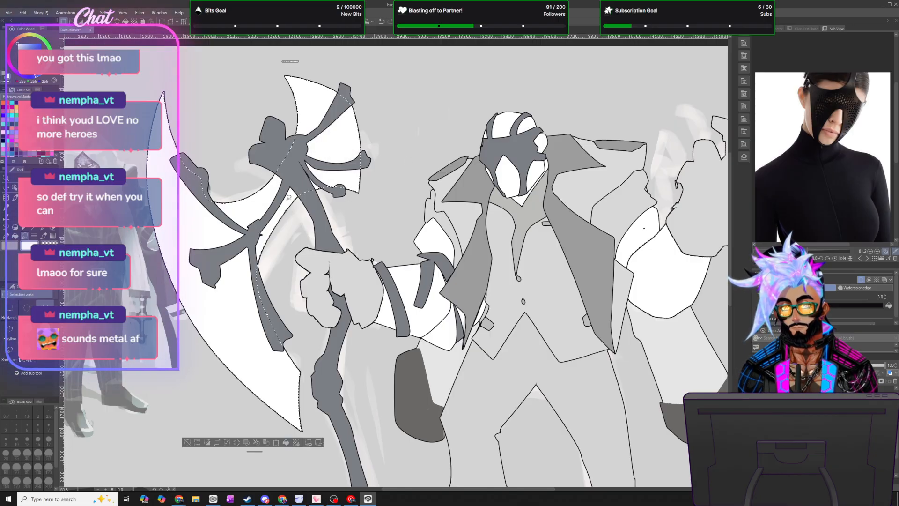
pyautogui.hotkey('ctrl', 'd')
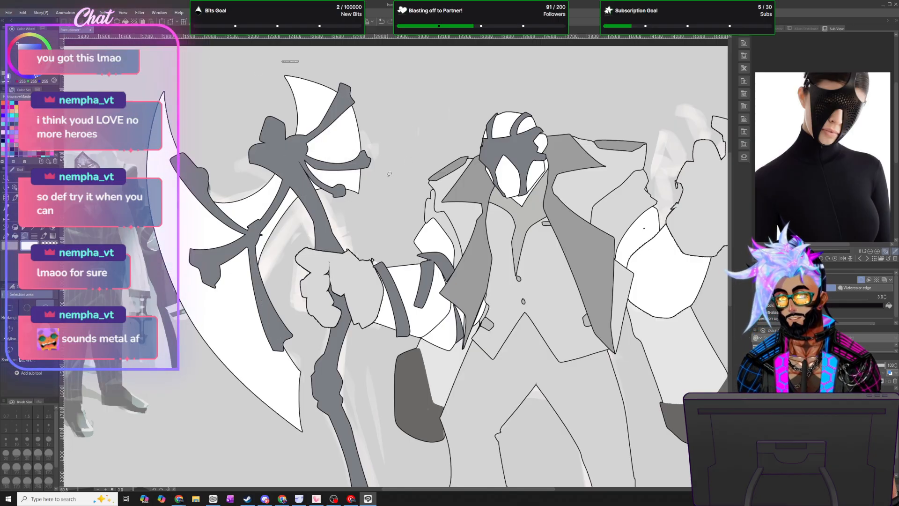
# - Extend the lower half of the large blade outward and down with a white-filled freehand shape, and deselect it
pyautogui.scroll(-1, 390, 174)
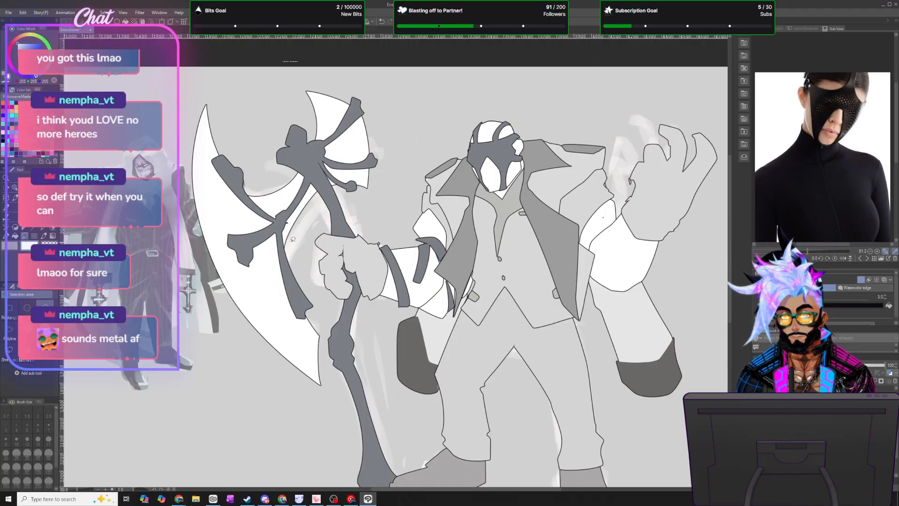
pyautogui.moveTo(328, 307)
pyautogui.mouseDown()
pyautogui.moveTo(334, 311)
pyautogui.moveTo(322, 395)
pyautogui.mouseUp()
pyautogui.click(382, 21)
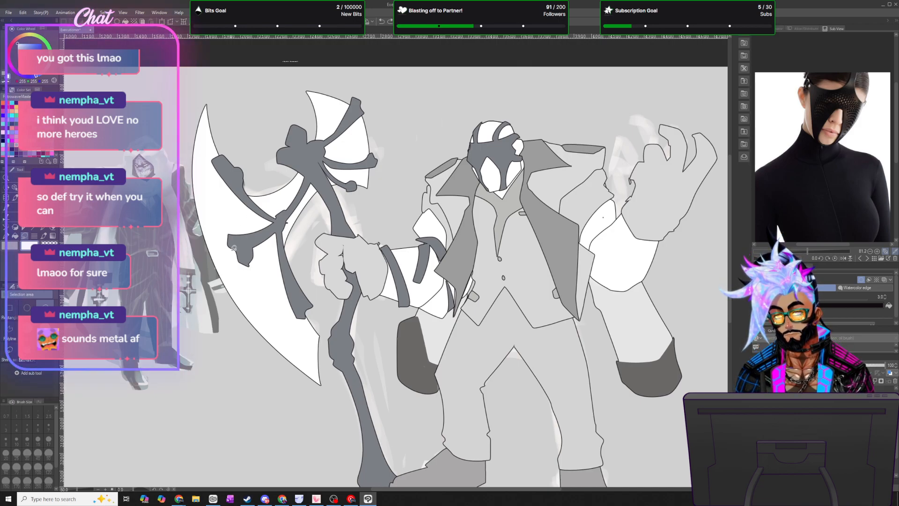
pyautogui.moveTo(223, 331)
pyautogui.mouseDown()
pyautogui.moveTo(291, 407)
pyautogui.moveTo(327, 427)
pyautogui.mouseUp()
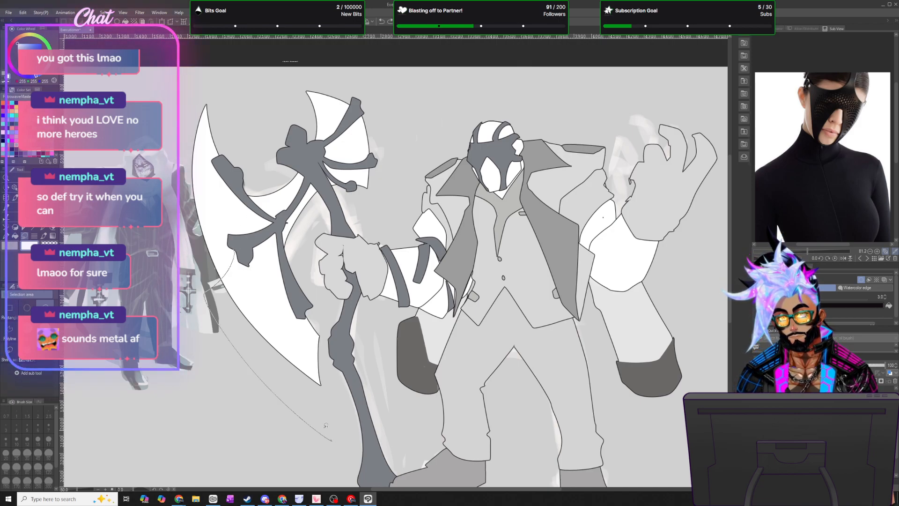
pyautogui.moveTo(325, 325)
pyautogui.mouseDown()
pyautogui.moveTo(292, 274)
pyautogui.moveTo(284, 232)
pyautogui.mouseUp()
pyautogui.click(300, 452)
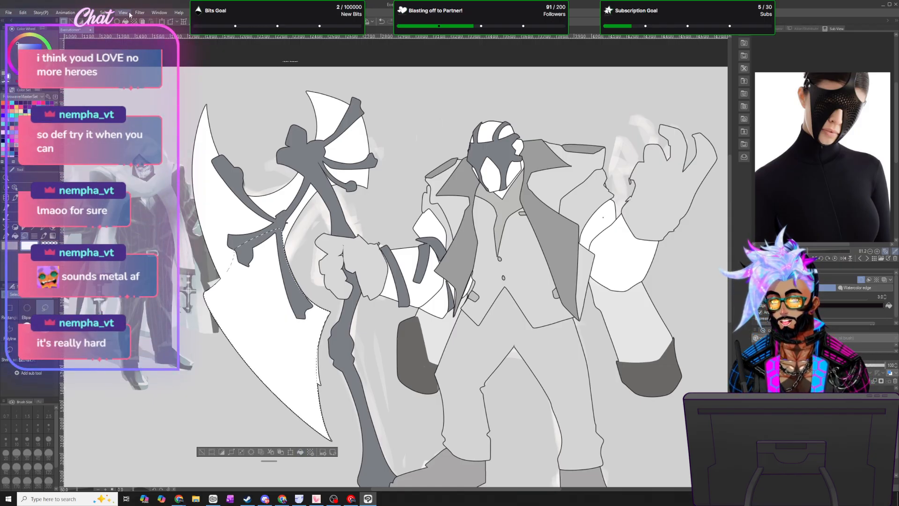
pyautogui.hotkey('ctrl', 'd')
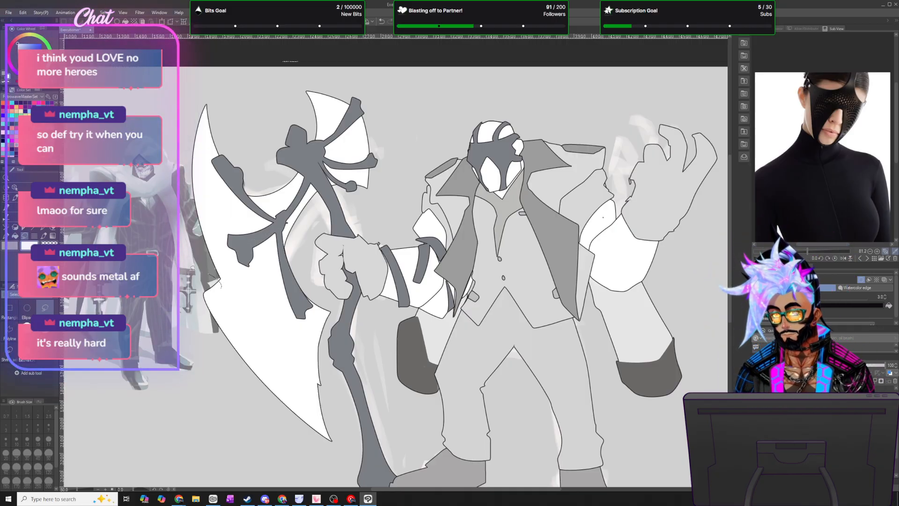
# - Widen the upper half of the large blade along its outer edge with a white-filled freehand shape, and deselect it
pyautogui.moveTo(211, 149); pyautogui.dragTo(241, 262)
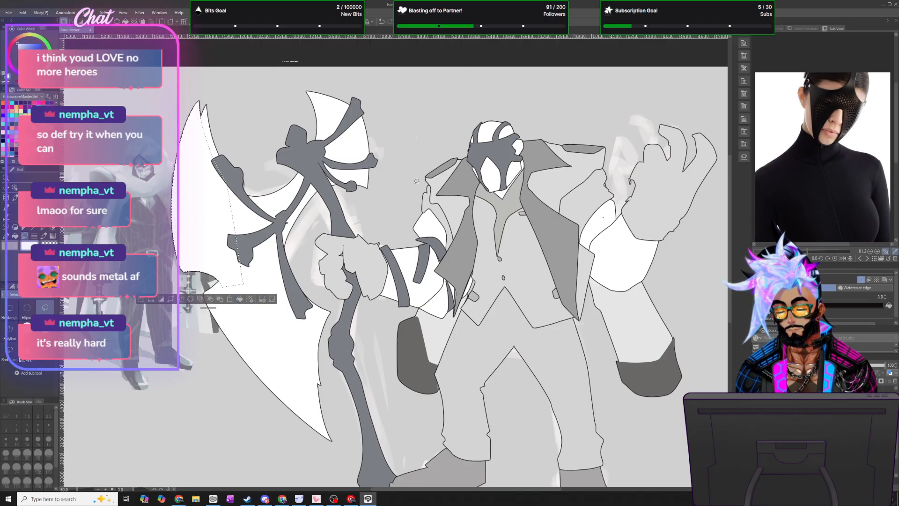
pyautogui.hotkey('ctrl', 'd')
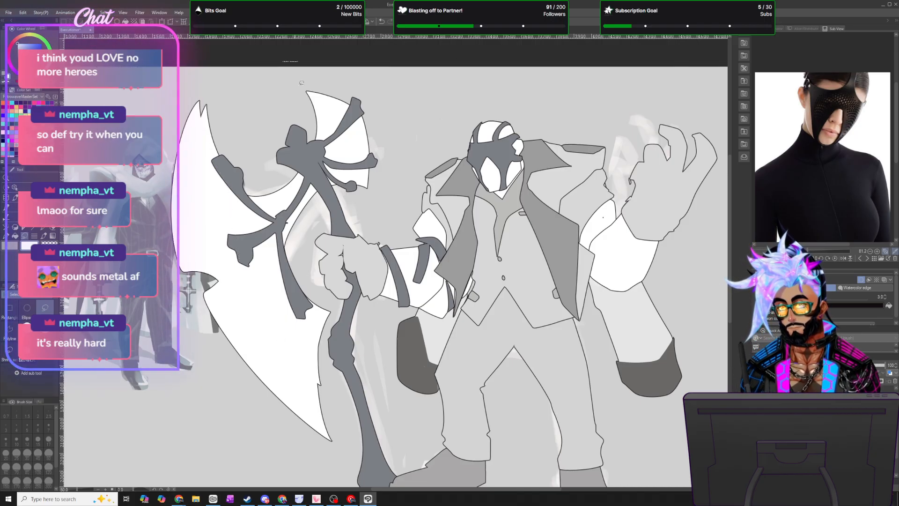
pyautogui.scroll(-9, 441, 339)
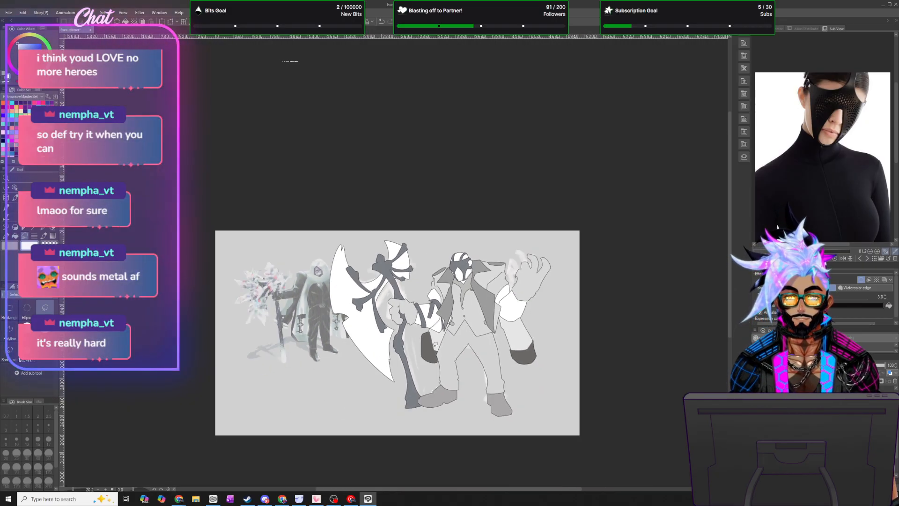
pyautogui.scroll(6, 434, 343)
pyautogui.scroll(2, 380, 325)
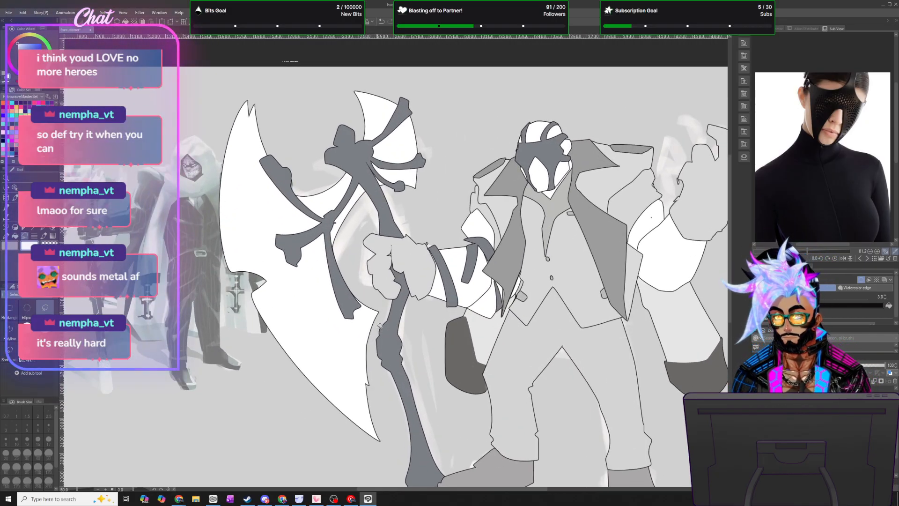
# - Fill the gap in the large blade's outer edge with white to join its upper and lower sections, and deselect
pyautogui.moveTo(232, 266)
pyautogui.mouseDown()
pyautogui.moveTo(258, 280)
pyautogui.moveTo(265, 302)
pyautogui.mouseUp()
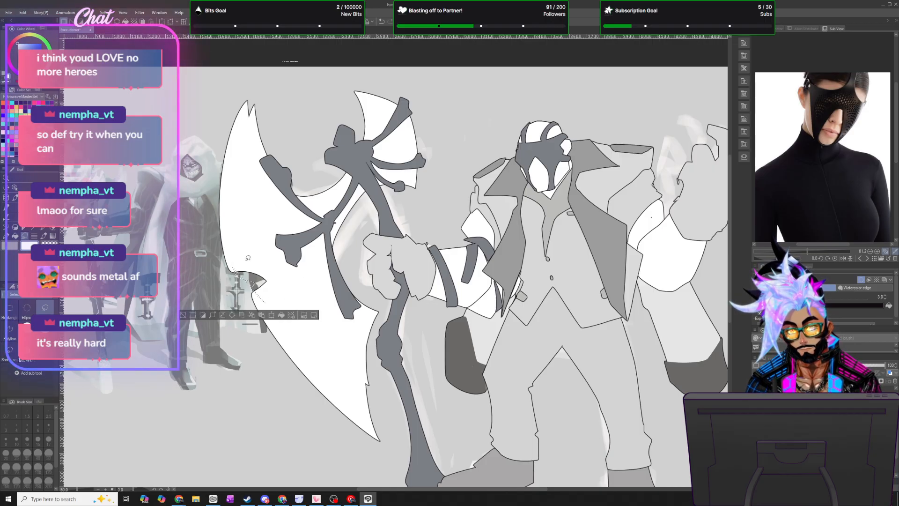
pyautogui.click(384, 21)
pyautogui.moveTo(236, 259)
pyautogui.mouseDown()
pyautogui.moveTo(250, 282)
pyautogui.moveTo(268, 290)
pyautogui.mouseUp()
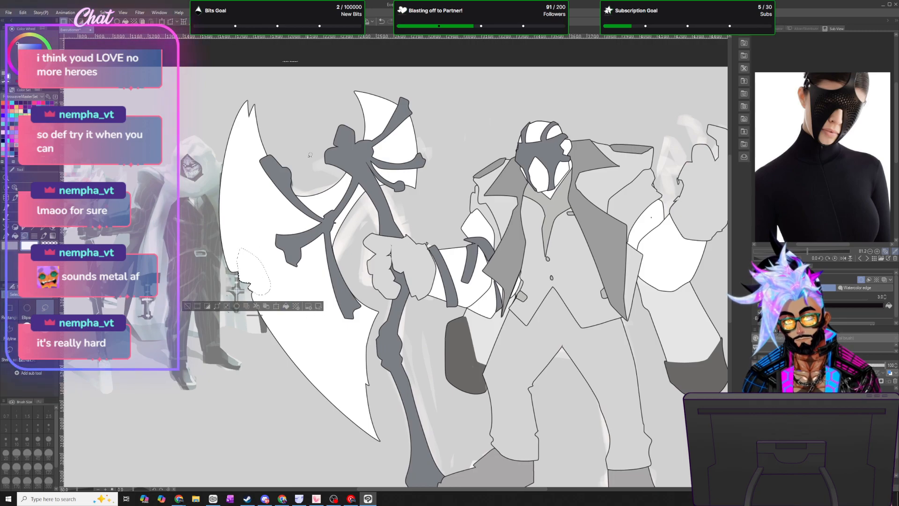
pyautogui.click(112, 14)
pyautogui.click(115, 30)
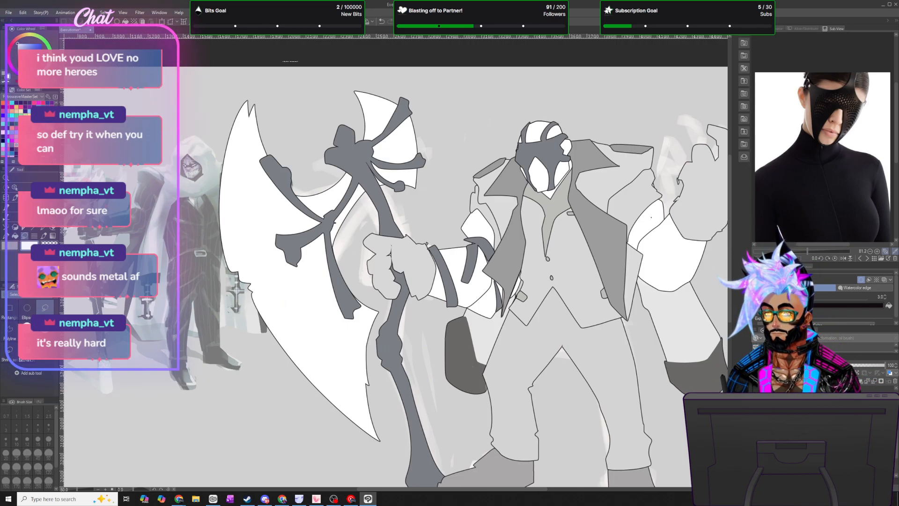
# - Cut small jagged chips out of the upper and outer edges of the smaller blade, and clear the selection
pyautogui.moveTo(408, 135); pyautogui.dragTo(412, 137)
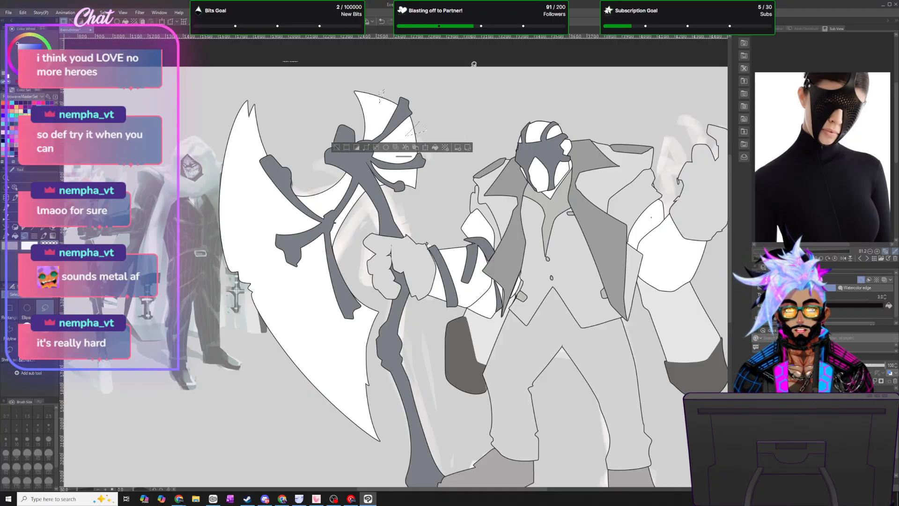
pyautogui.moveTo(381, 101); pyautogui.dragTo(383, 91)
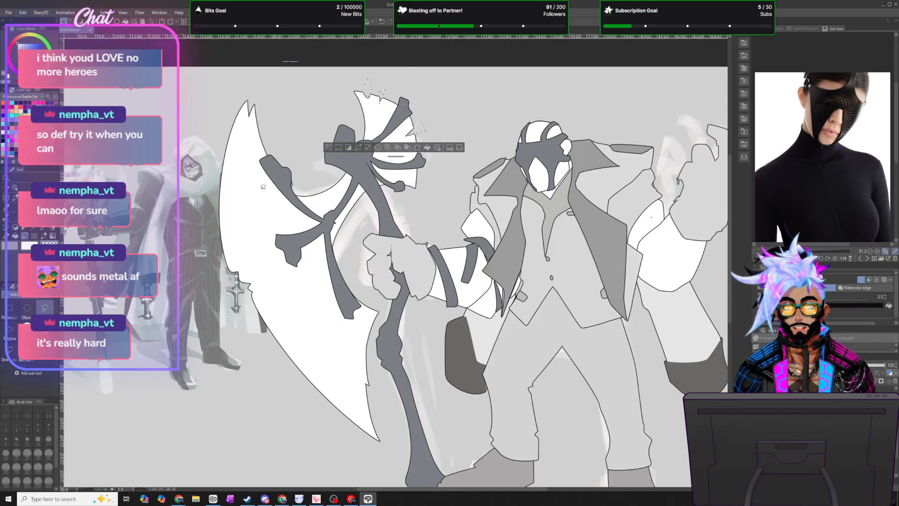
pyautogui.press('Delete')
pyautogui.hotkey('ctrl', 'd')
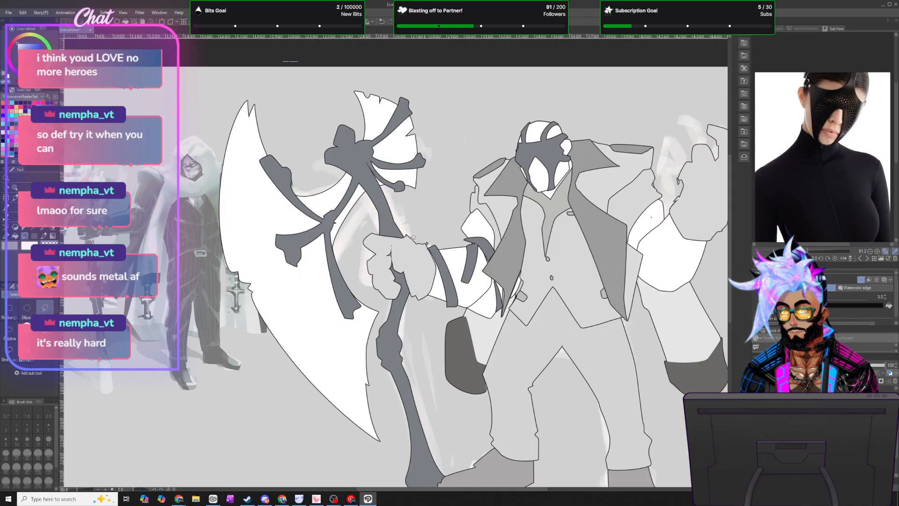
# - Cut pointed chips out of the outer edge of the large blade near its upper tip, clearing the selection after each cut
pyautogui.moveTo(214, 124)
pyautogui.mouseDown()
pyautogui.moveTo(249, 170)
pyautogui.moveTo(216, 164)
pyautogui.mouseUp()
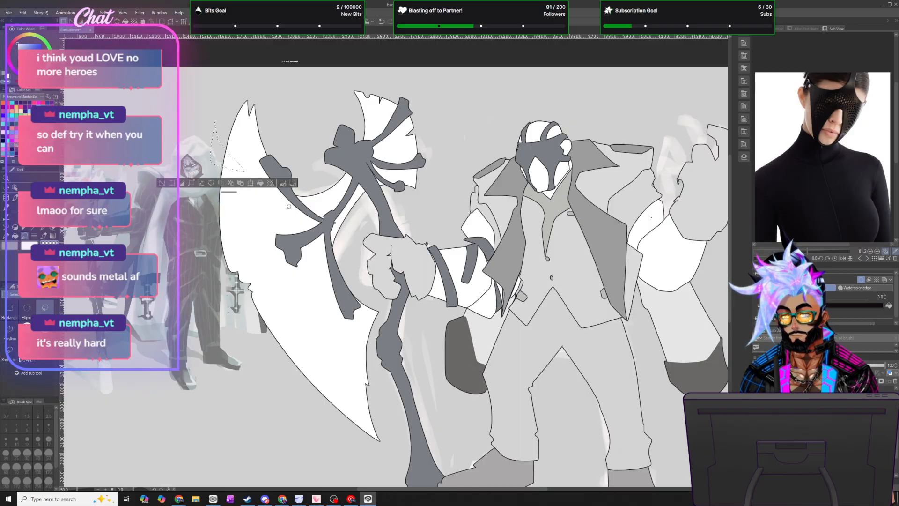
pyautogui.click(104, 12)
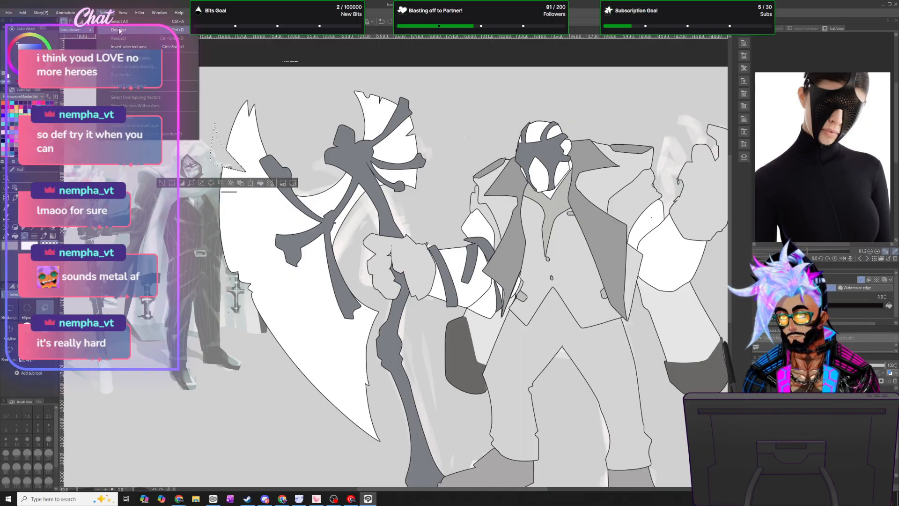
pyautogui.click(119, 30)
pyautogui.moveTo(229, 114)
pyautogui.mouseDown()
pyautogui.moveTo(235, 125)
pyautogui.moveTo(229, 117)
pyautogui.mouseUp()
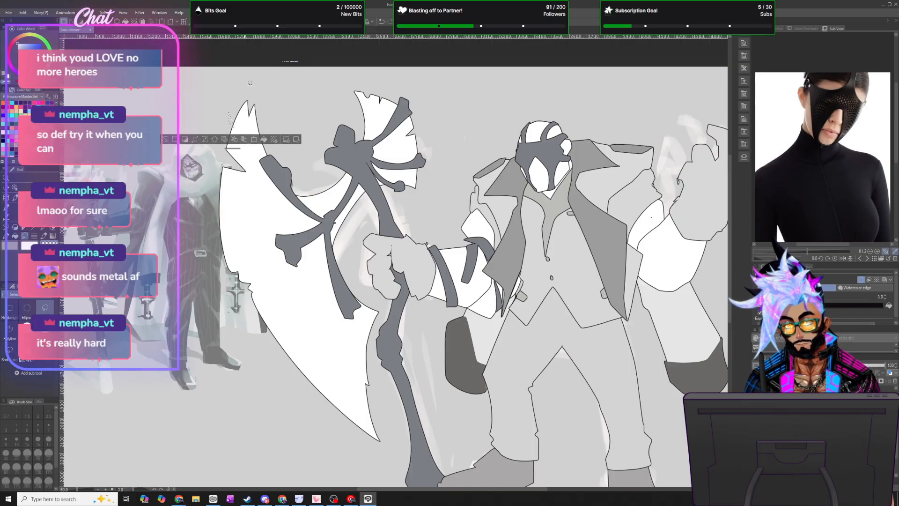
pyautogui.click(104, 12)
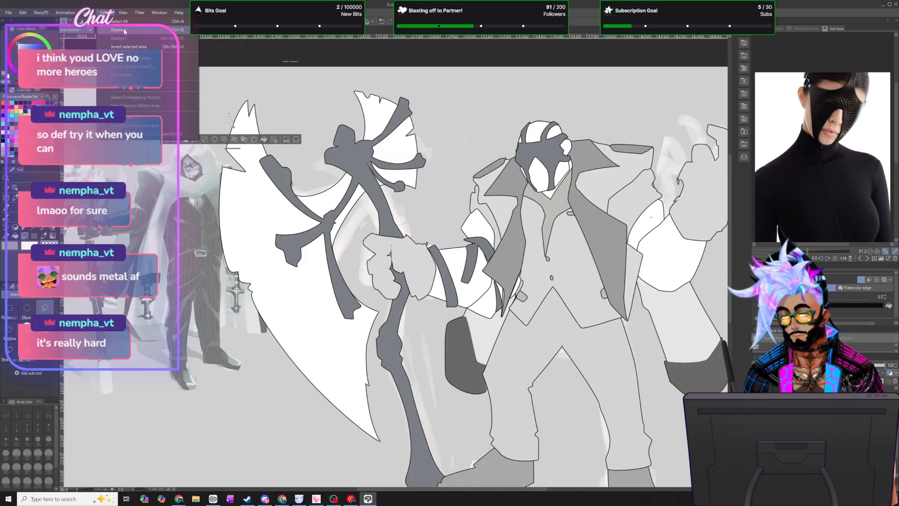
pyautogui.click(124, 31)
# - Cut a large concave section out of the big blade's lower outer edge with a freehand selection, and deselect
pyautogui.moveTo(268, 340)
pyautogui.mouseDown()
pyautogui.moveTo(311, 336)
pyautogui.moveTo(332, 410)
pyautogui.moveTo(323, 429)
pyautogui.mouseUp()
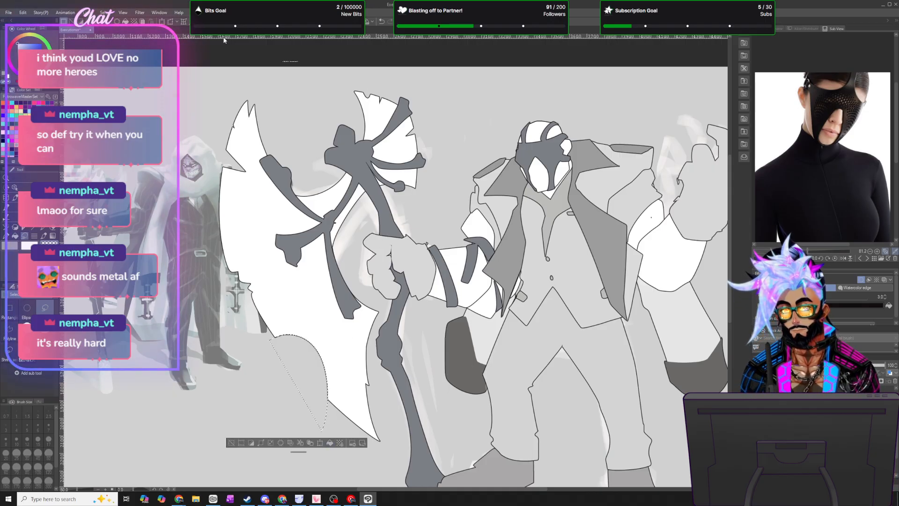
pyautogui.click(104, 12)
pyautogui.click(124, 31)
# - Cut a pointed chip into the big blade's lower inner edge and a small notch into its upper inner edge, clearing the selection
pyautogui.moveTo(370, 362)
pyautogui.mouseDown()
pyautogui.moveTo(342, 337)
pyautogui.moveTo(379, 364)
pyautogui.mouseUp()
pyautogui.click(392, 381)
pyautogui.moveTo(312, 190); pyautogui.dragTo(318, 167)
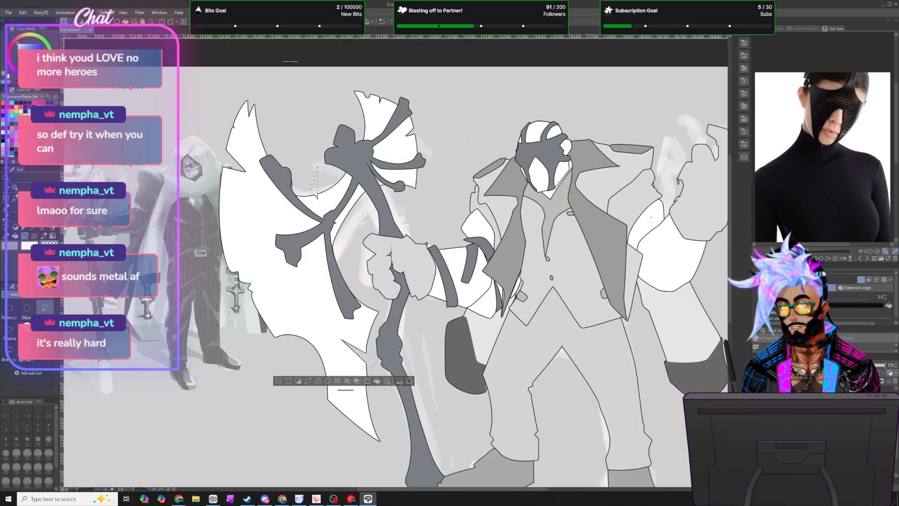
pyautogui.hotkey('ctrl', 'd')
# - Cut jagged chips out of the smaller blade's lower outer edge beside the lowest bones, and clear the selection
pyautogui.scroll(-3, 395, 305)
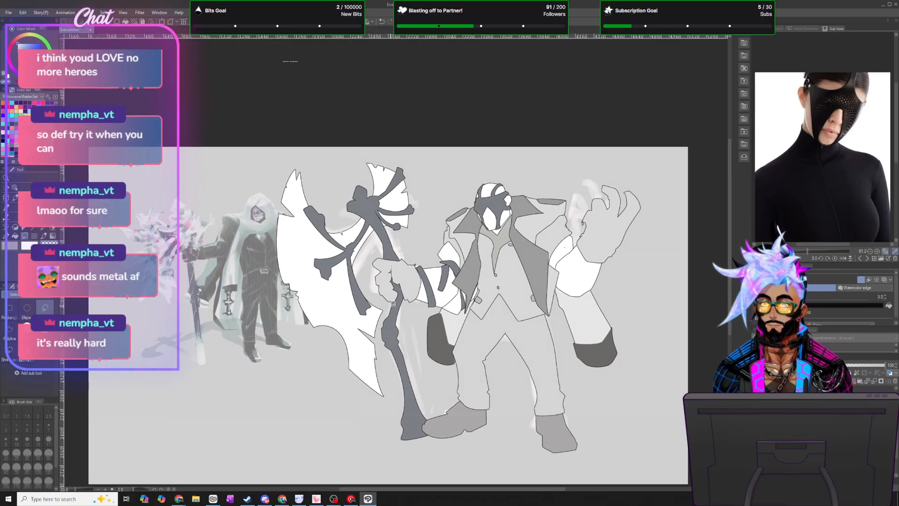
pyautogui.scroll(-2, 392, 304)
pyautogui.scroll(2, 393, 309)
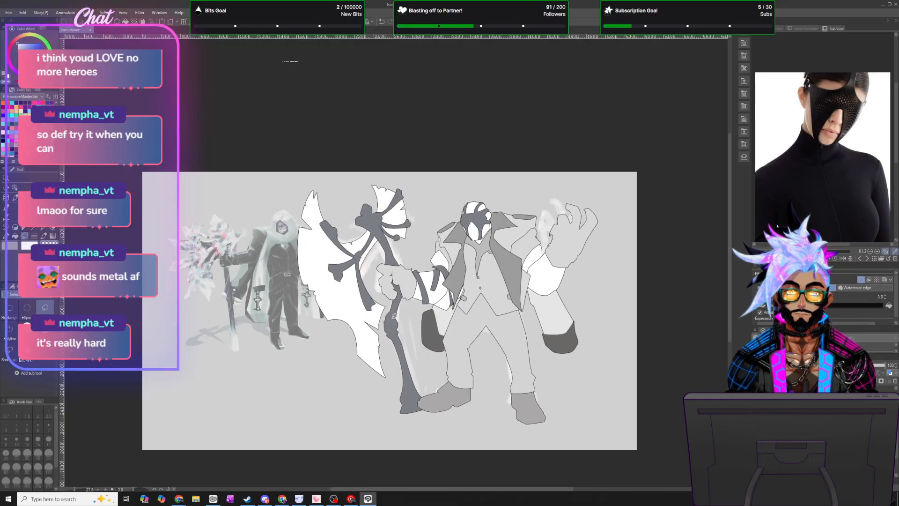
pyautogui.scroll(3, 394, 316)
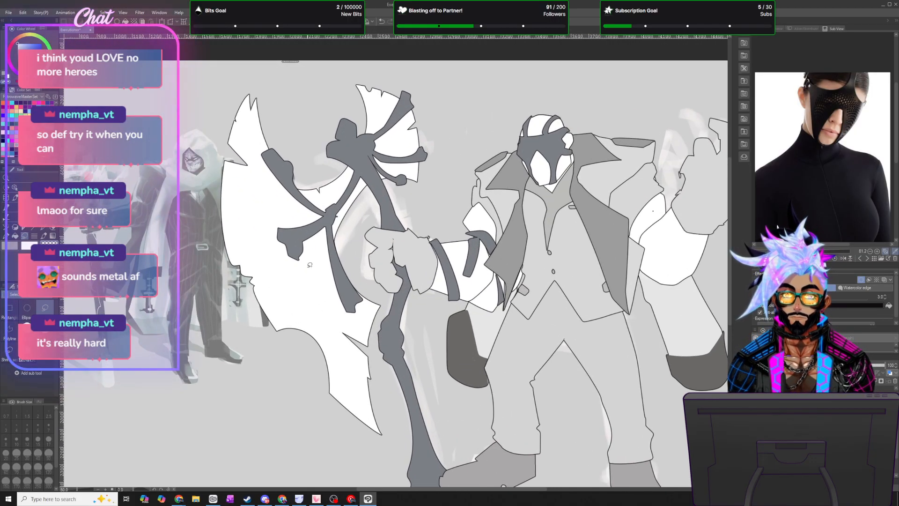
pyautogui.scroll(1, 359, 223)
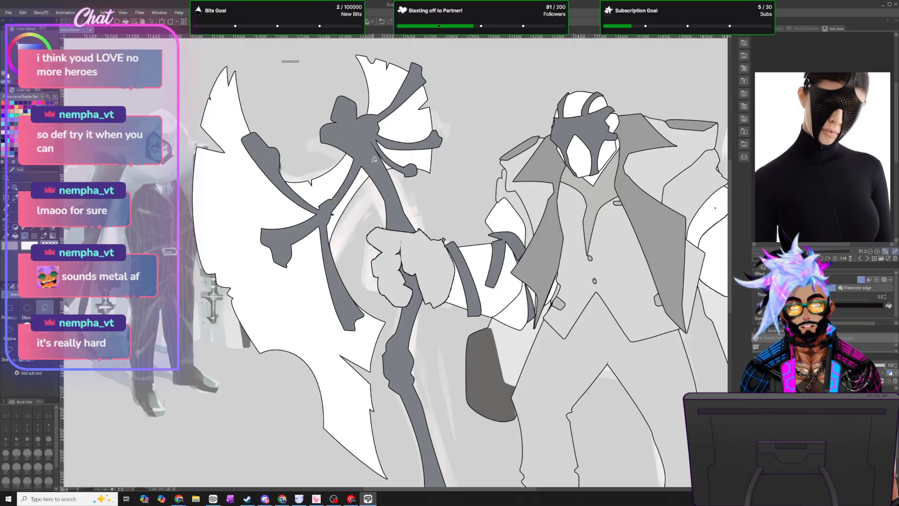
pyautogui.moveTo(439, 160)
pyautogui.mouseDown()
pyautogui.moveTo(421, 159)
pyautogui.moveTo(432, 156)
pyautogui.mouseUp()
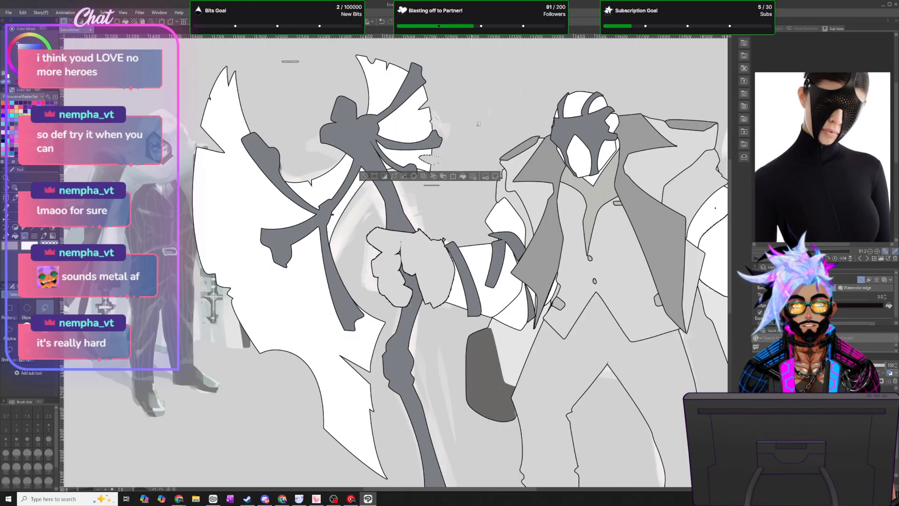
pyautogui.hotkey('ctrl', 'd')
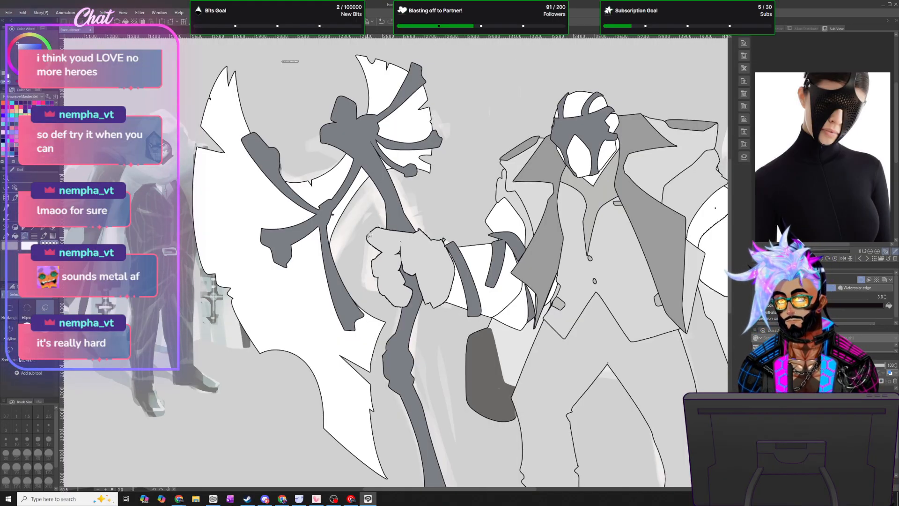
pyautogui.scroll(-4, 379, 250)
pyautogui.scroll(1, 370, 243)
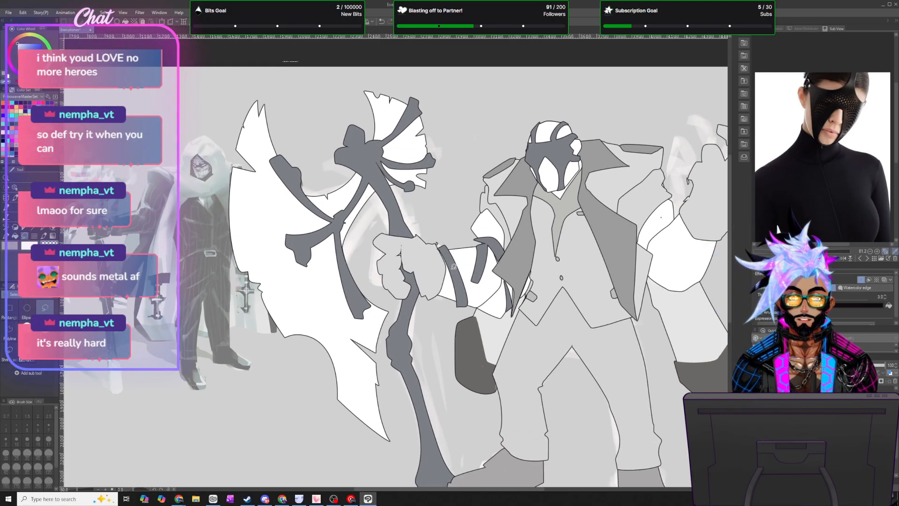
pyautogui.scroll(1, 402, 237)
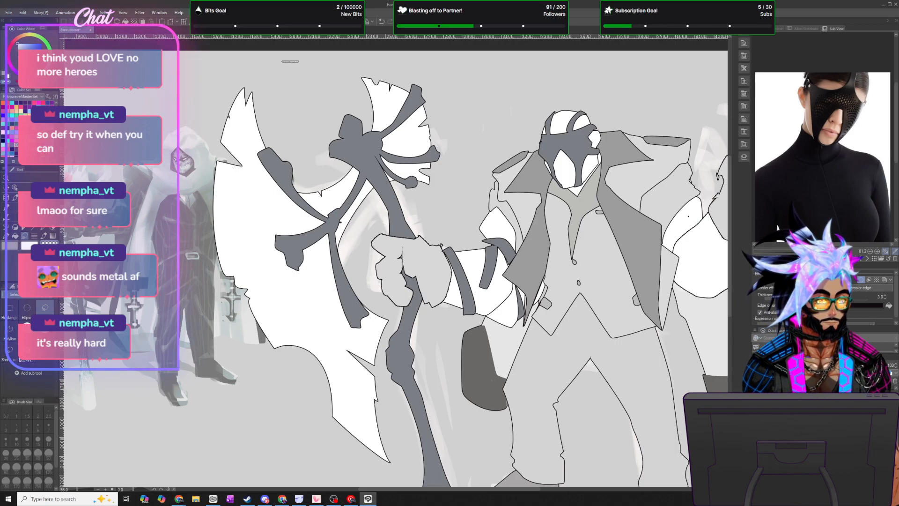
pyautogui.hotkey('ctrl', 'z')
pyautogui.hotkey('ctrl', 'y')
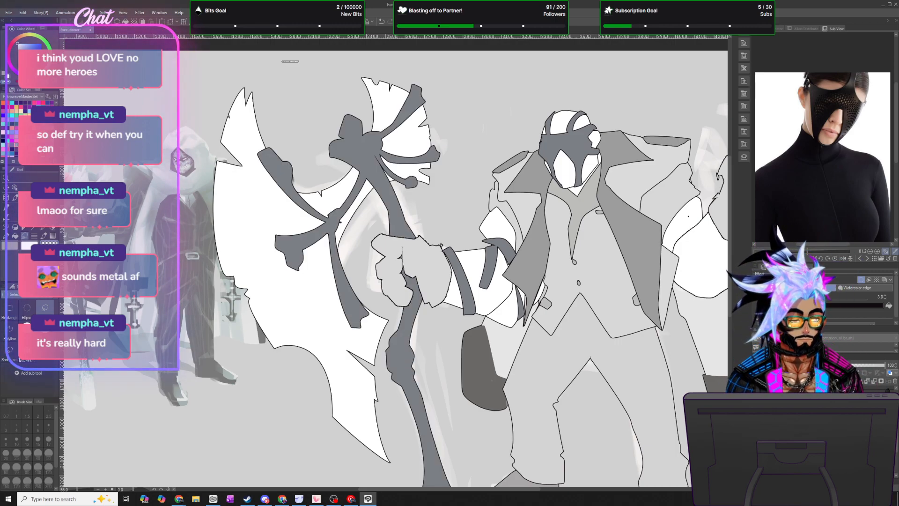
# - Enable the border effect on a separate layer for the axe's details and set its edge color to black
pyautogui.click(838, 421)
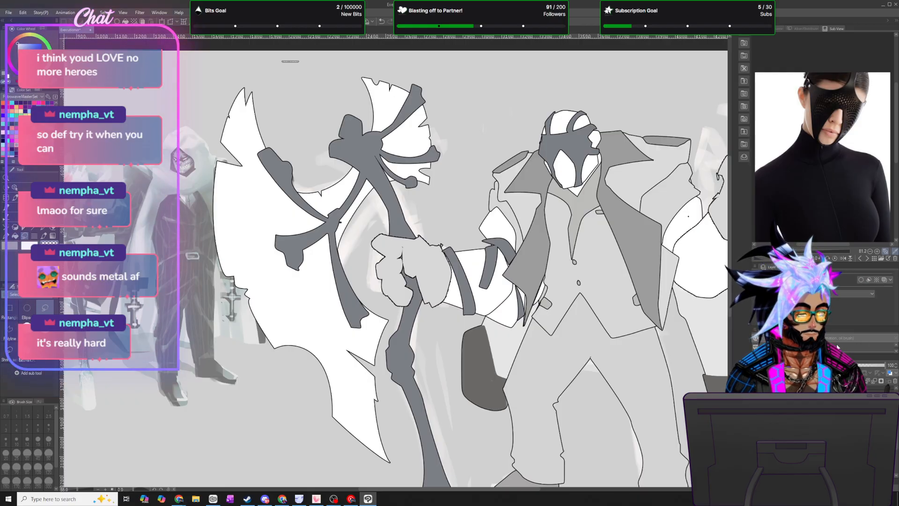
pyautogui.click(861, 280)
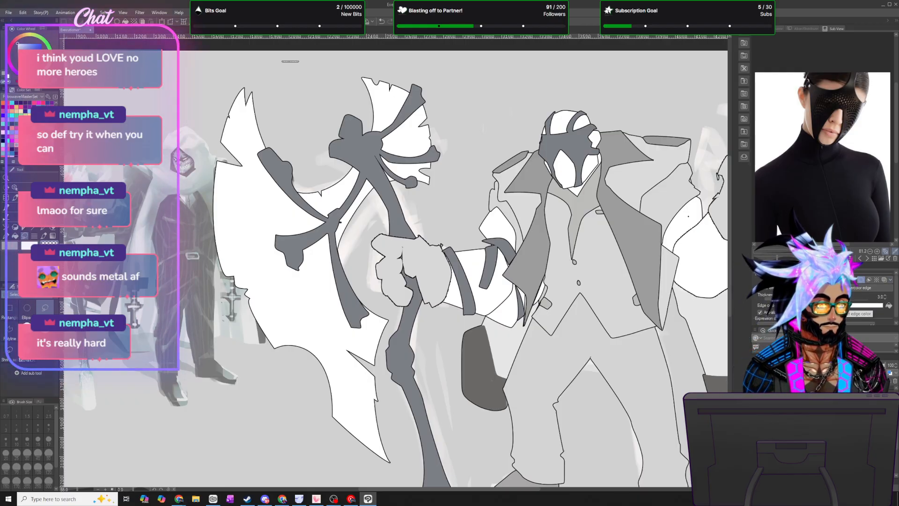
pyautogui.click(866, 305)
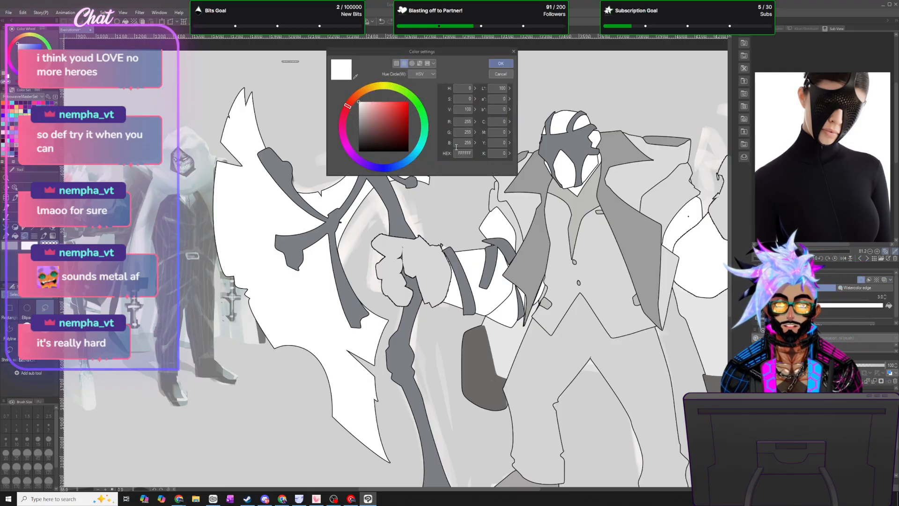
pyautogui.click(356, 76)
pyautogui.click(19, 169)
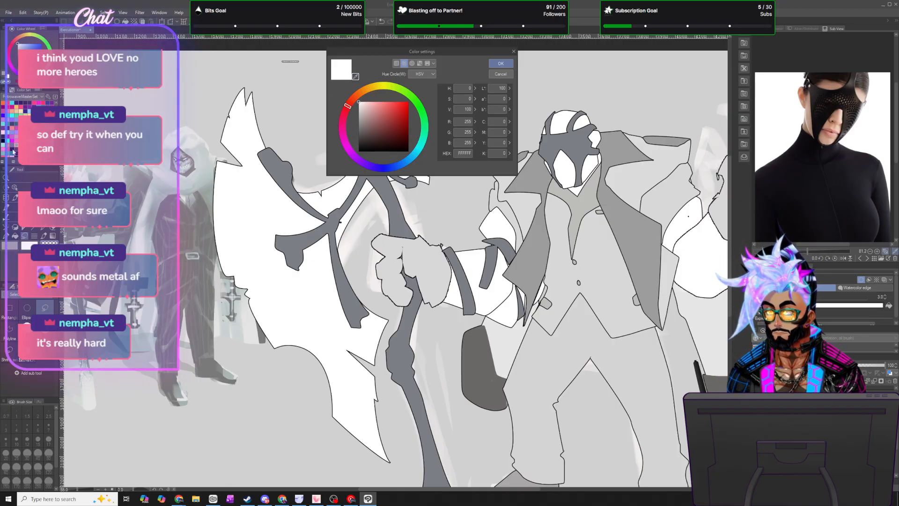
pyautogui.click(501, 64)
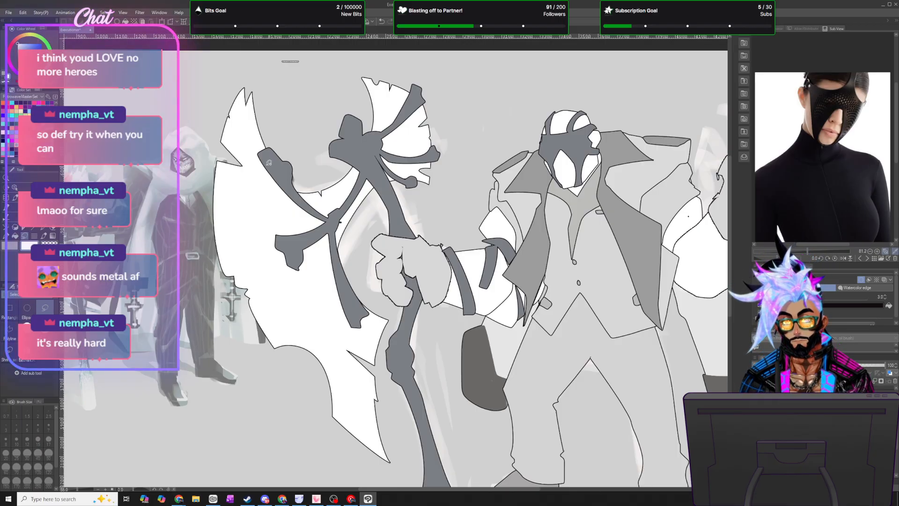
# - Add white-filled jagged shard shapes beside the upper bone and along the middle of the large blade
pyautogui.moveTo(320, 233)
pyautogui.mouseDown()
pyautogui.moveTo(285, 221)
pyautogui.moveTo(311, 206)
pyautogui.moveTo(328, 216)
pyautogui.moveTo(331, 222)
pyautogui.moveTo(271, 207)
pyautogui.moveTo(281, 199)
pyautogui.moveTo(306, 215)
pyautogui.mouseUp()
pyautogui.moveTo(287, 179); pyautogui.dragTo(284, 195)
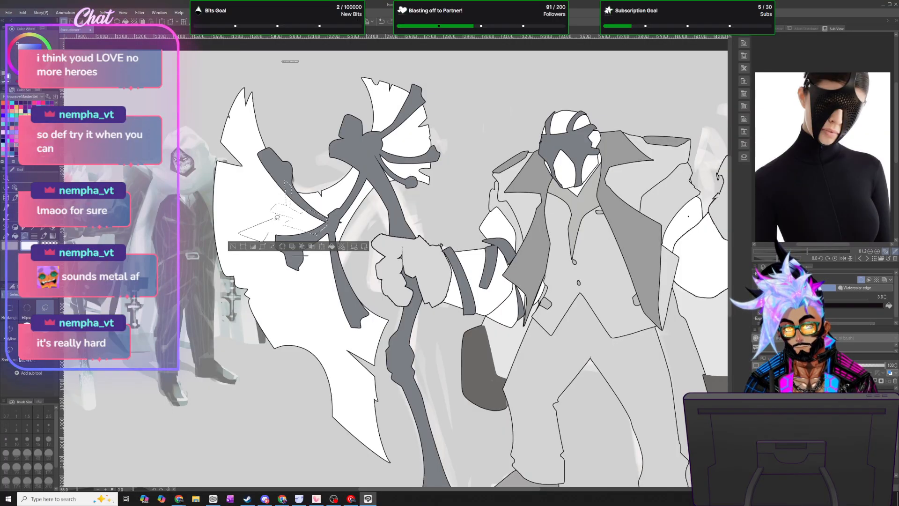
pyautogui.moveTo(276, 217); pyautogui.dragTo(274, 219)
pyautogui.moveTo(285, 261); pyautogui.dragTo(247, 345)
pyautogui.moveTo(271, 229)
pyautogui.mouseDown()
pyautogui.moveTo(245, 281)
pyautogui.moveTo(273, 271)
pyautogui.mouseUp()
pyautogui.moveTo(275, 225)
pyautogui.mouseDown()
pyautogui.moveTo(280, 279)
pyautogui.moveTo(265, 235)
pyautogui.moveTo(241, 249)
pyautogui.moveTo(263, 264)
pyautogui.moveTo(274, 234)
pyautogui.mouseUp()
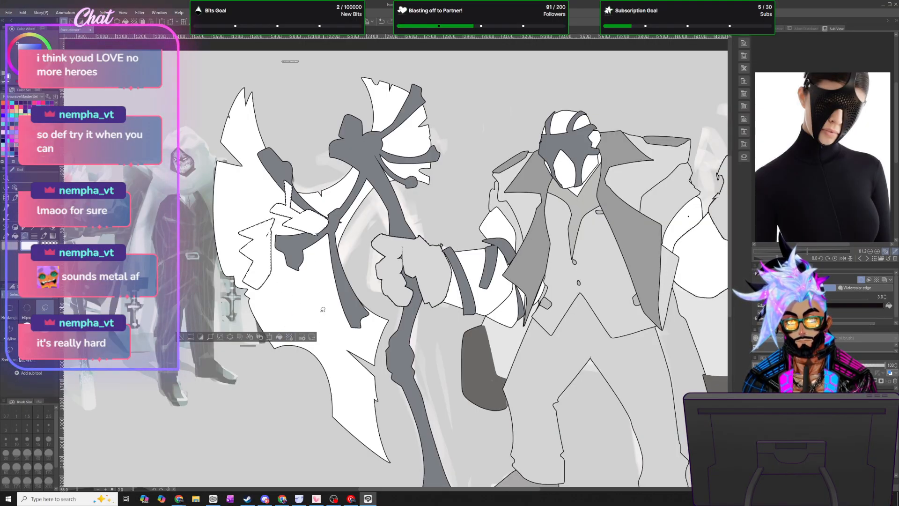
# - Add long pointed shard shapes hanging below the bone joint on the large blade, filled with white
pyautogui.moveTo(290, 284)
pyautogui.mouseDown()
pyautogui.moveTo(295, 307)
pyautogui.moveTo(320, 299)
pyautogui.moveTo(325, 235)
pyautogui.moveTo(331, 280)
pyautogui.mouseUp()
pyautogui.moveTo(335, 237); pyautogui.dragTo(331, 235)
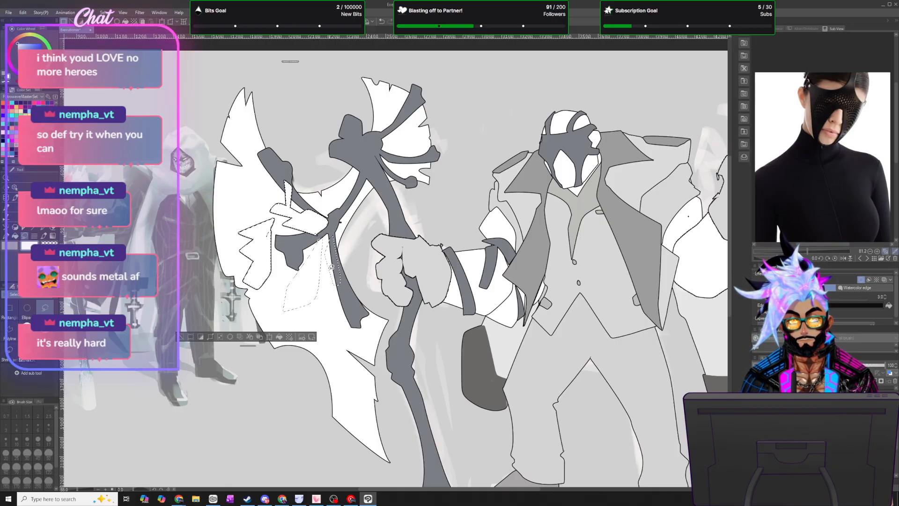
pyautogui.click(280, 337)
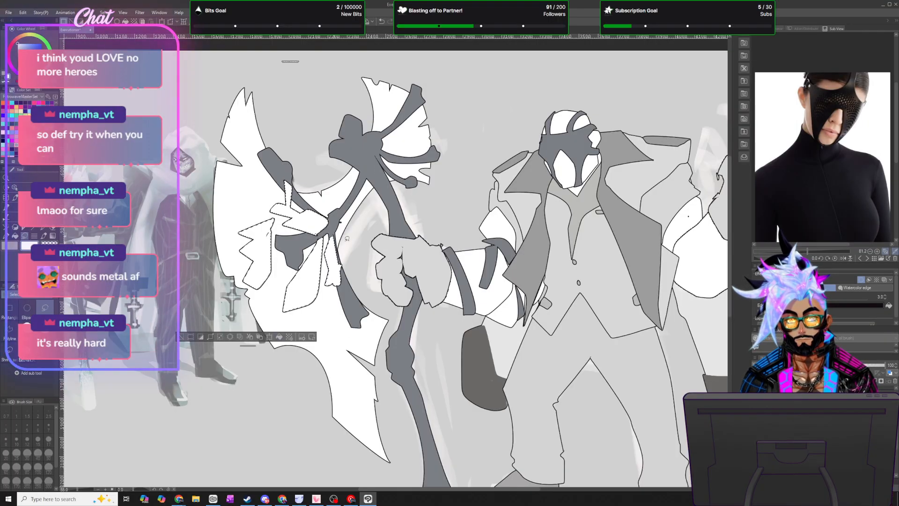
# - Add white-filled spiky shapes over the short bone and along the large blade's upper inner edge, and deselect
pyautogui.moveTo(286, 241)
pyautogui.mouseDown()
pyautogui.moveTo(302, 232)
pyautogui.moveTo(295, 265)
pyautogui.moveTo(291, 249)
pyautogui.moveTo(312, 231)
pyautogui.moveTo(315, 253)
pyautogui.moveTo(316, 235)
pyautogui.mouseUp()
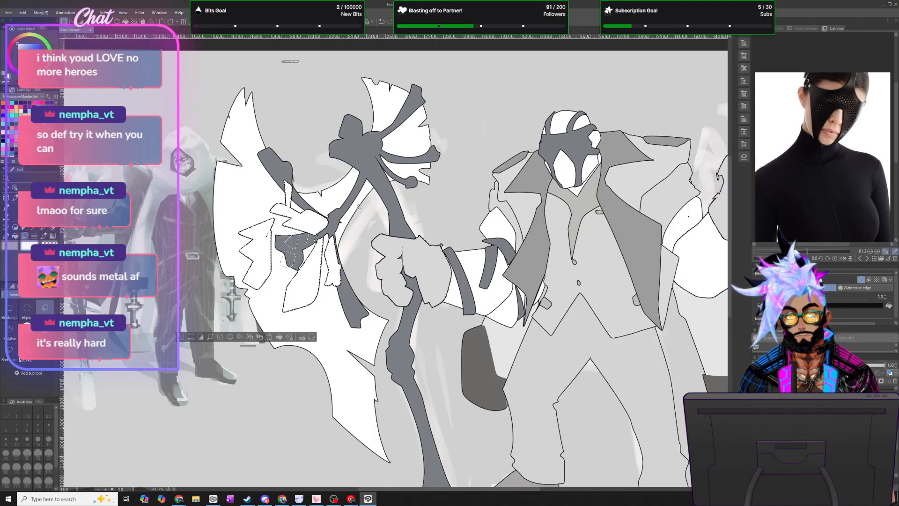
pyautogui.moveTo(341, 222); pyautogui.dragTo(343, 222)
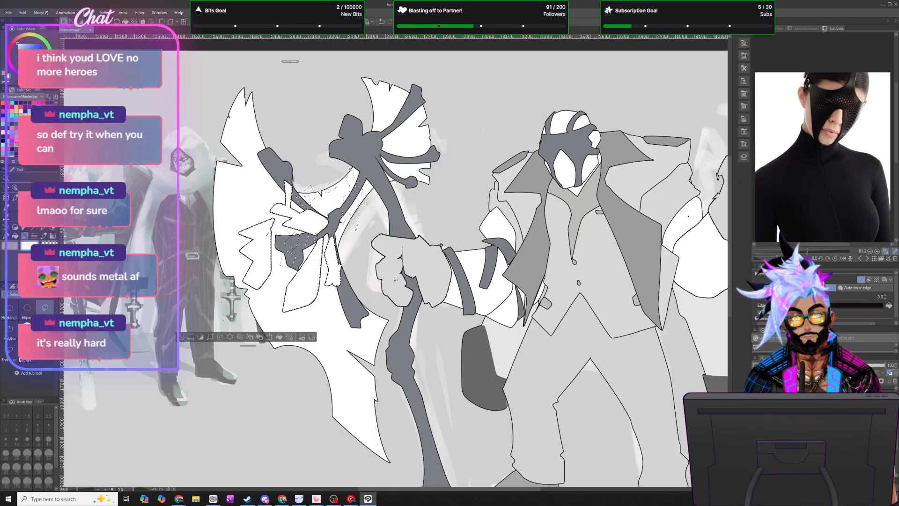
pyautogui.click(280, 337)
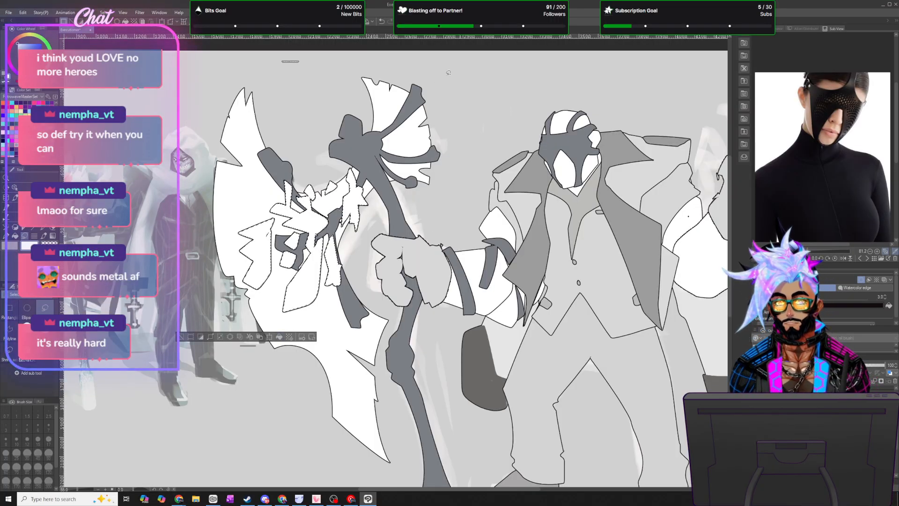
pyautogui.hotkey('ctrl', 'd')
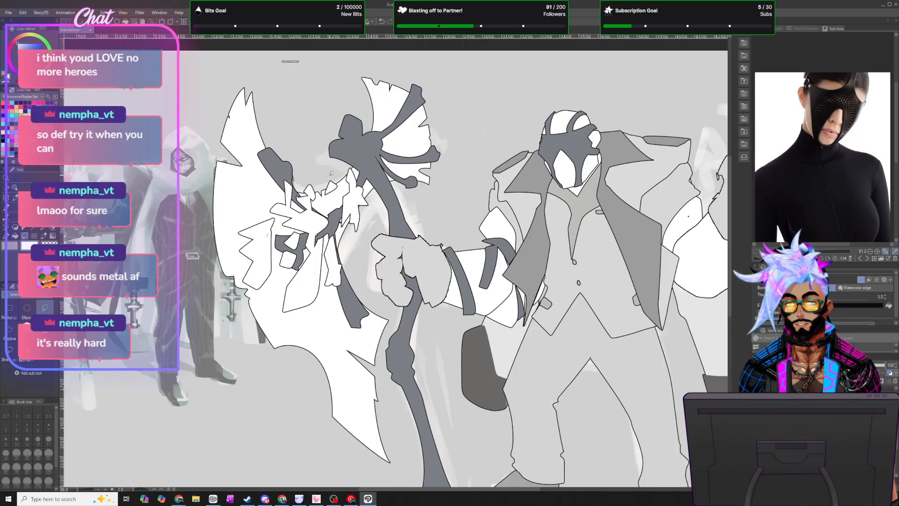
# - Add a white-filled cluster of spiky shards bursting past the large blade's upper outer edge
pyautogui.scroll(-3, 332, 173)
pyautogui.scroll(2, 337, 201)
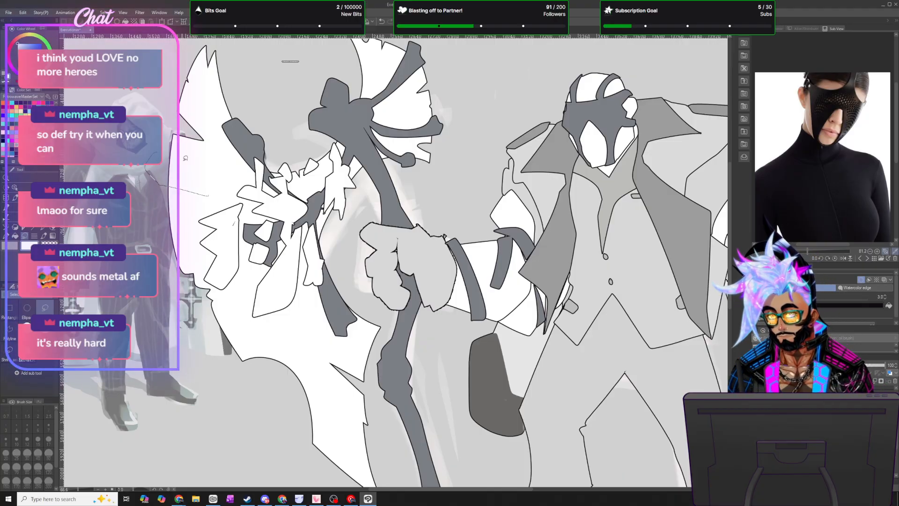
pyautogui.moveTo(183, 164); pyautogui.dragTo(188, 162)
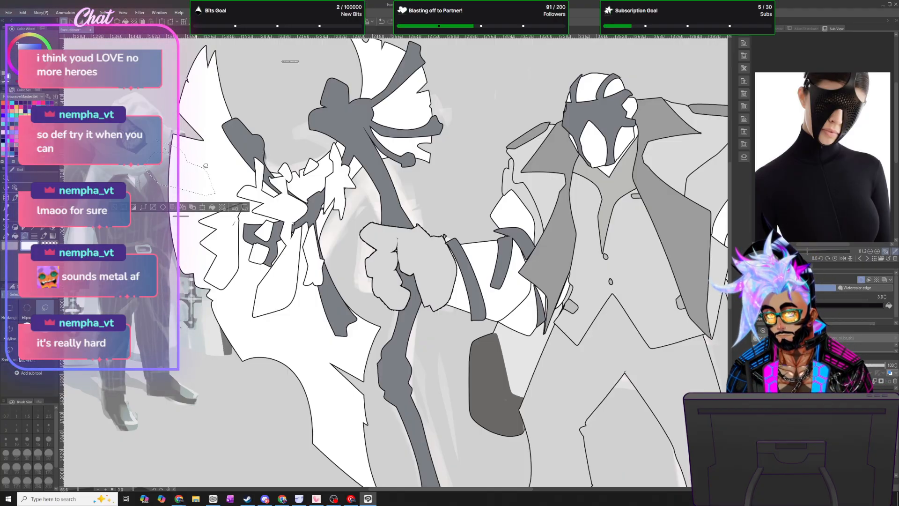
pyautogui.moveTo(147, 208)
pyautogui.mouseDown()
pyautogui.moveTo(187, 223)
pyautogui.moveTo(200, 184)
pyautogui.mouseUp()
pyautogui.click(213, 236)
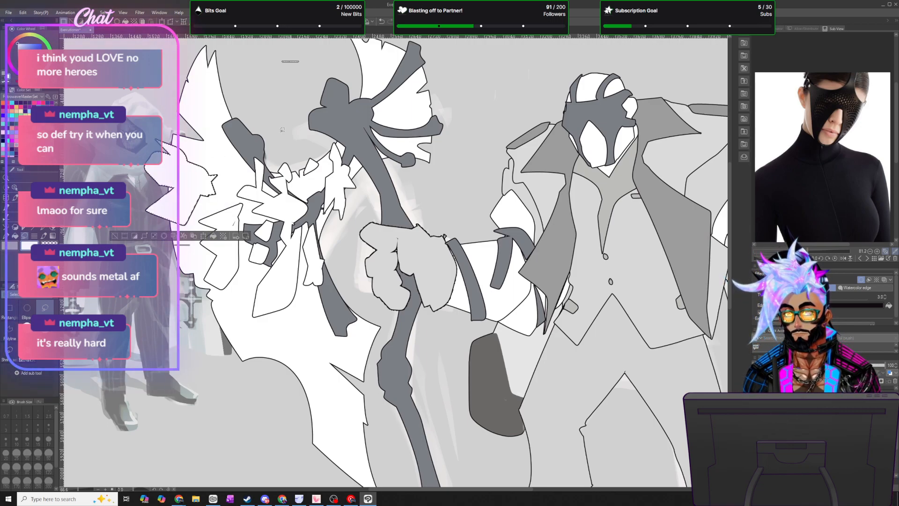
# - Add a white shard over the upper bone's tip and another on the blade's middle outer edge, clearing the selection after each
pyautogui.moveTo(222, 151)
pyautogui.mouseDown()
pyautogui.moveTo(257, 121)
pyautogui.moveTo(264, 146)
pyautogui.mouseUp()
pyautogui.click(232, 236)
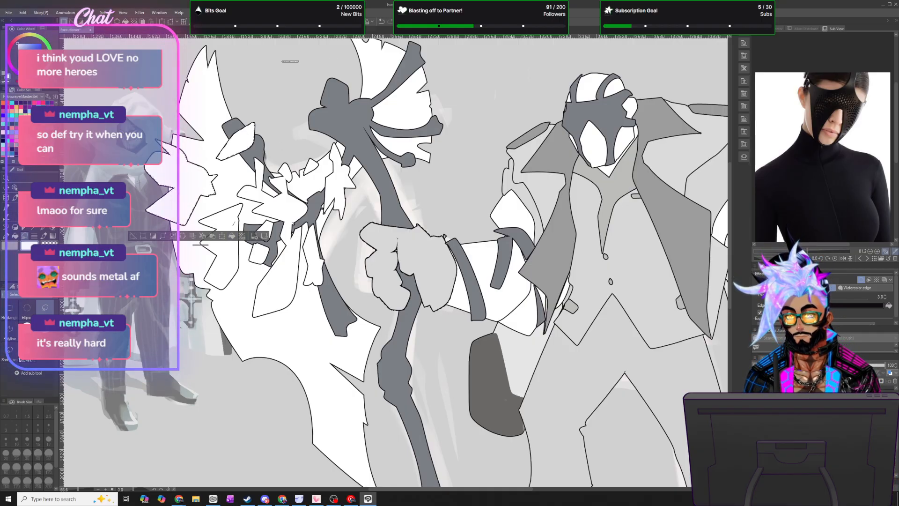
pyautogui.hotkey('ctrl', 'd')
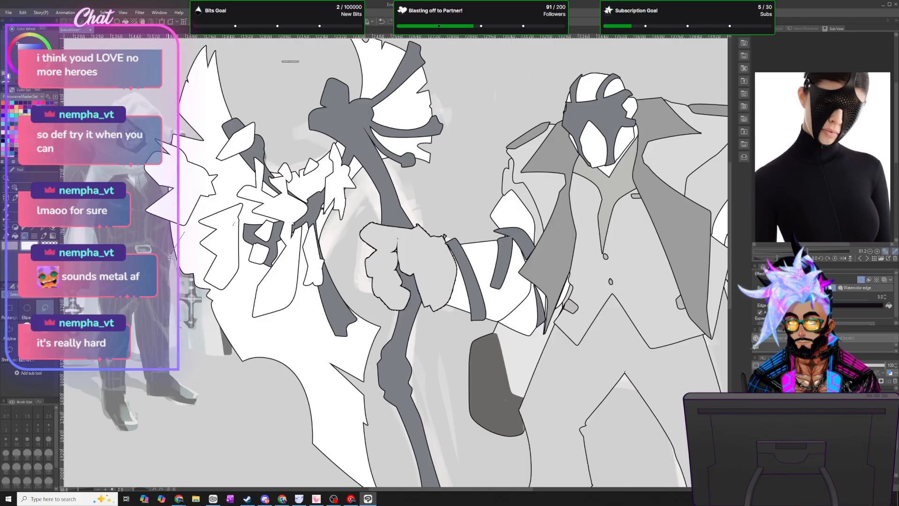
pyautogui.moveTo(191, 227); pyautogui.dragTo(192, 229)
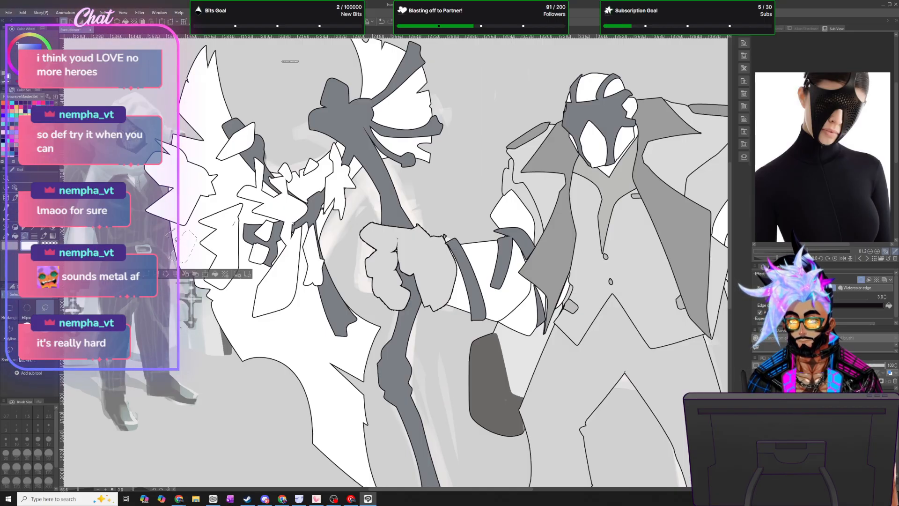
pyautogui.click(214, 274)
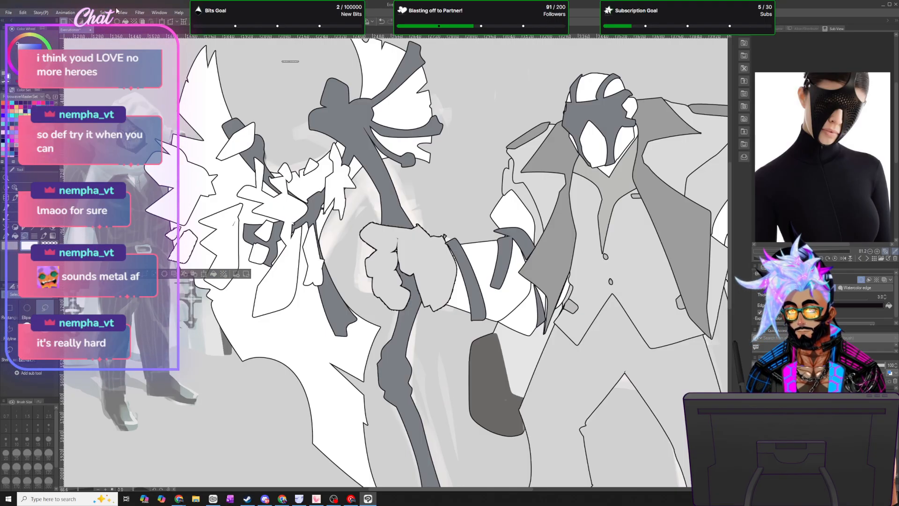
pyautogui.hotkey('ctrl', 'd')
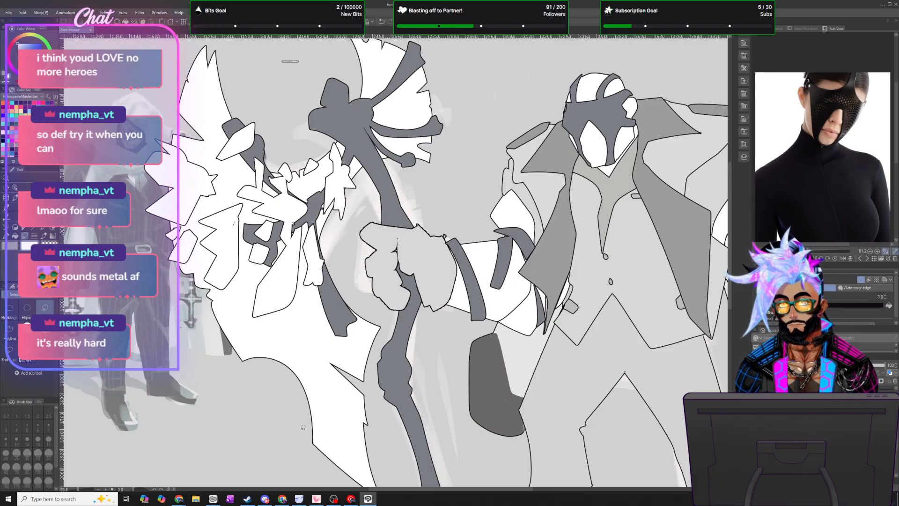
# - Mirror the canvas view, add white-filled spiky shards around the large blade's upper point, and deselect
pyautogui.press('h')
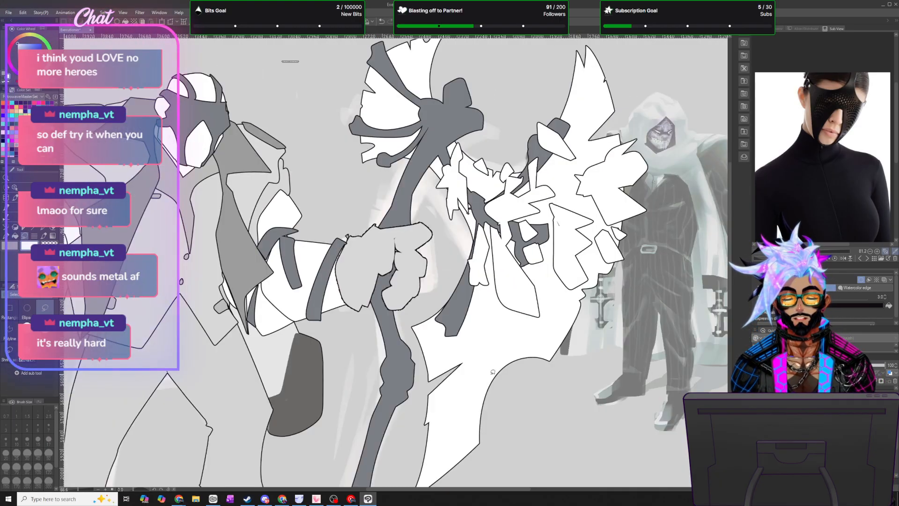
pyautogui.scroll(-2, 495, 370)
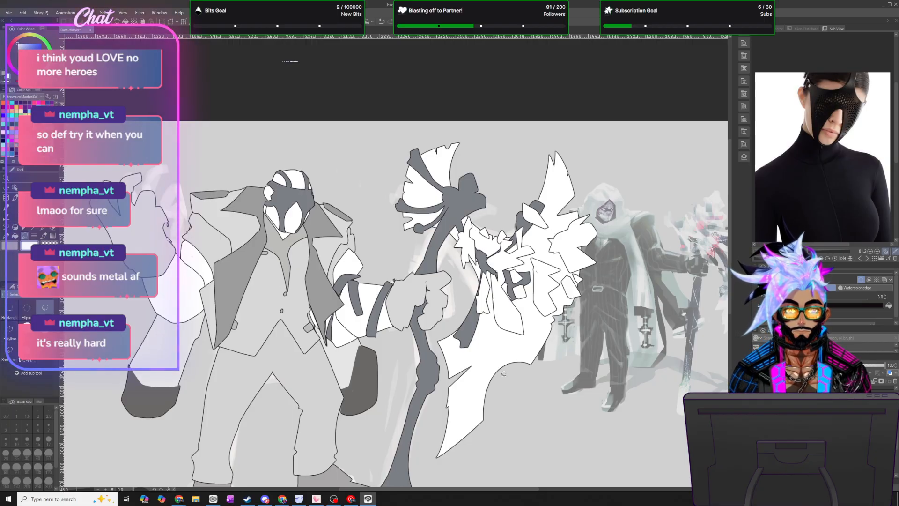
pyautogui.moveTo(559, 199)
pyautogui.mouseDown()
pyautogui.moveTo(582, 173)
pyautogui.moveTo(569, 197)
pyautogui.moveTo(545, 193)
pyautogui.moveTo(544, 208)
pyautogui.moveTo(539, 189)
pyautogui.moveTo(551, 180)
pyautogui.moveTo(561, 193)
pyautogui.moveTo(553, 172)
pyautogui.moveTo(563, 173)
pyautogui.moveTo(571, 196)
pyautogui.moveTo(554, 165)
pyautogui.mouseUp()
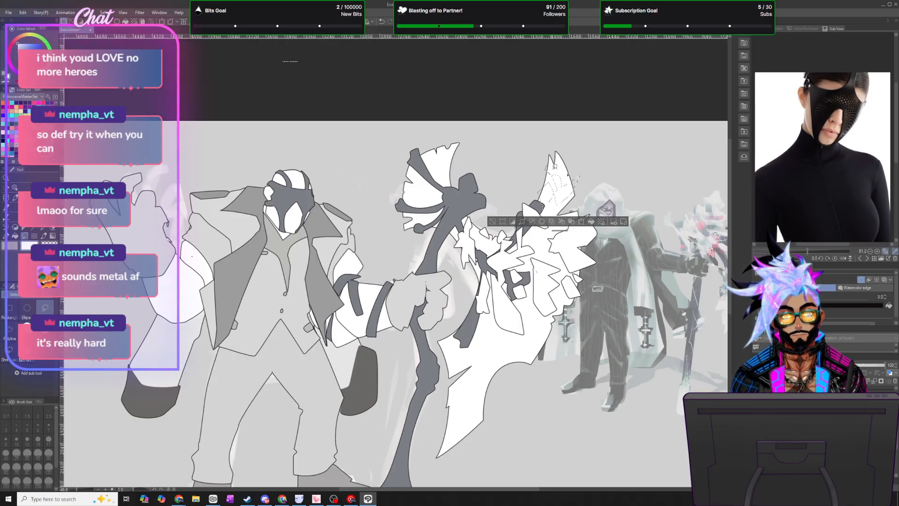
pyautogui.click(592, 223)
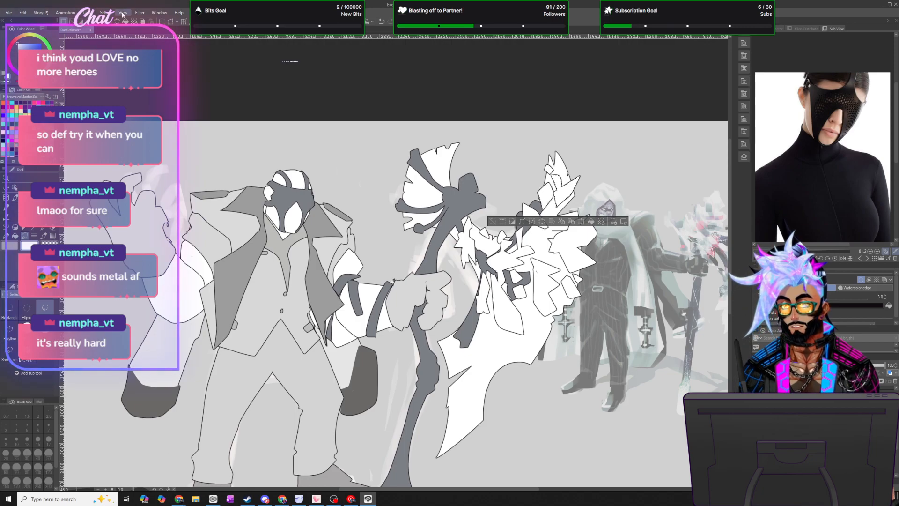
pyautogui.hotkey('ctrl', 'd')
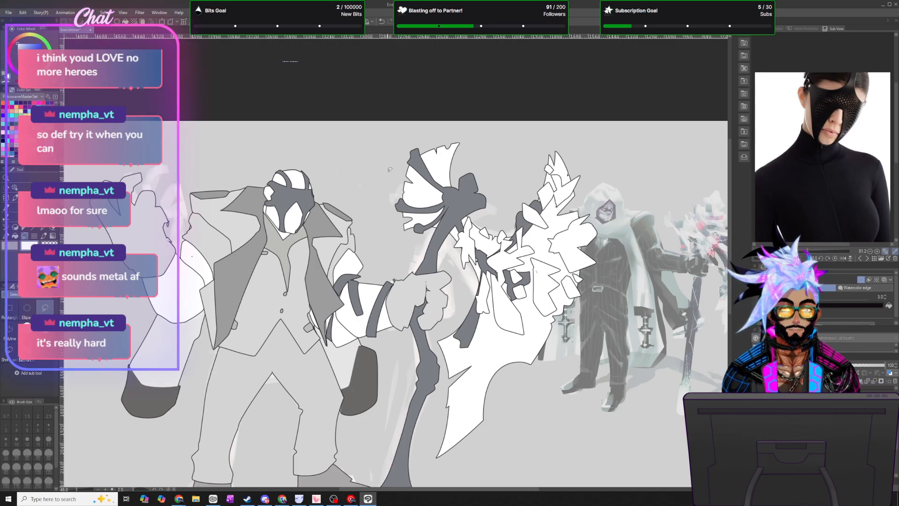
# - Add white-filled jagged shards across the large blade's lower middle, below the bone joint and along the outer edge, and deselect
pyautogui.scroll(-2, 383, 179)
pyautogui.scroll(3, 450, 224)
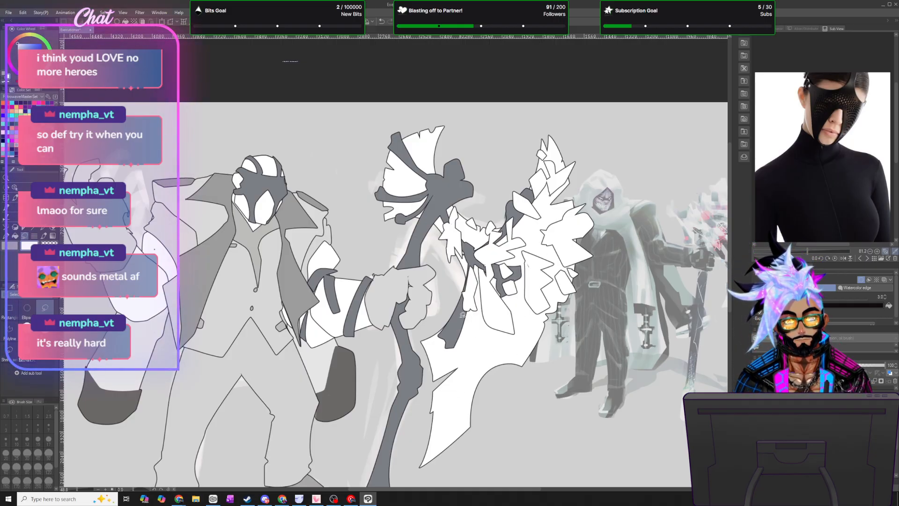
pyautogui.moveTo(480, 323)
pyautogui.mouseDown()
pyautogui.moveTo(494, 309)
pyautogui.moveTo(500, 317)
pyautogui.moveTo(471, 330)
pyautogui.moveTo(505, 327)
pyautogui.mouseUp()
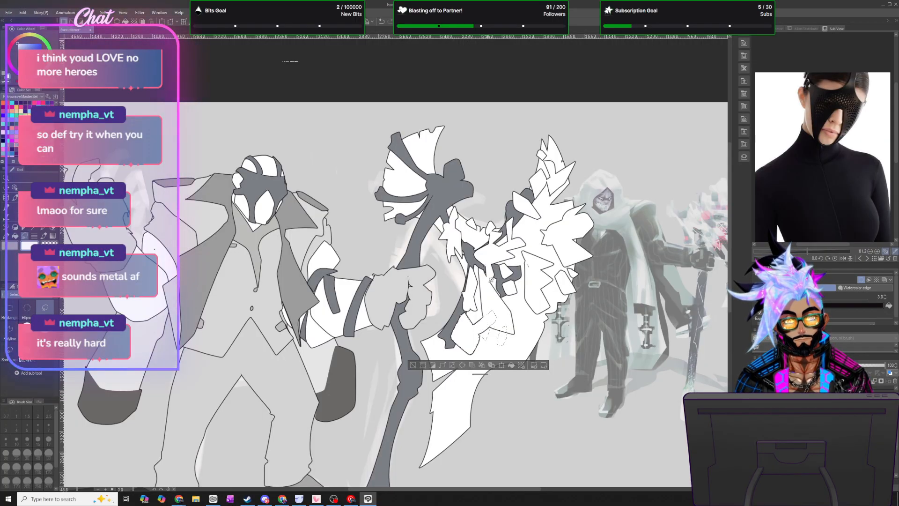
pyautogui.moveTo(517, 301)
pyautogui.mouseDown()
pyautogui.moveTo(548, 293)
pyautogui.moveTo(525, 293)
pyautogui.mouseUp()
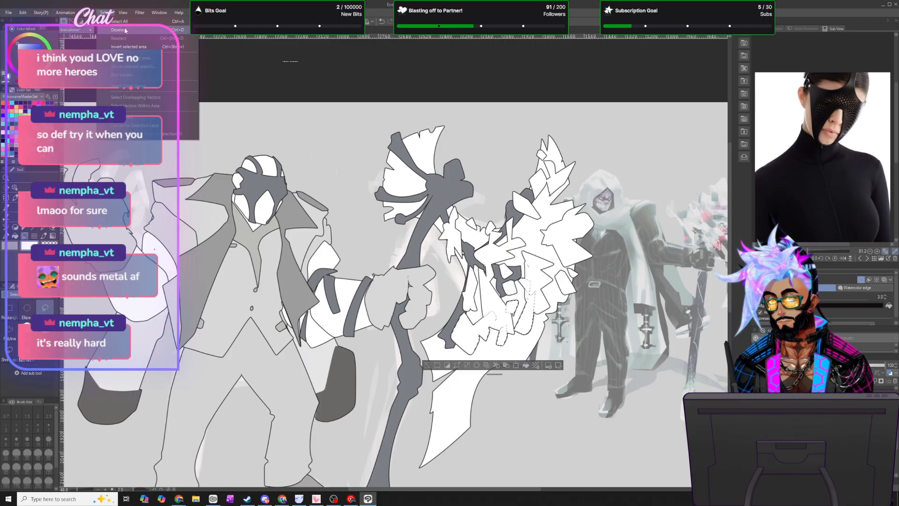
pyautogui.hotkey('ctrl', 'd')
pyautogui.scroll(-5, 568, 331)
pyautogui.scroll(4, 560, 342)
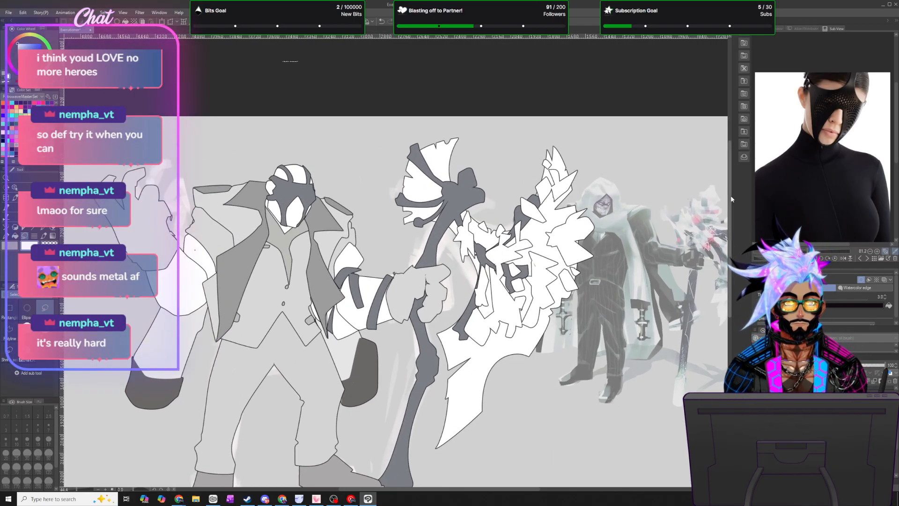
# - Add a white shard over the dark bone running down the large blade's inner edge, and deselect
pyautogui.moveTo(730, 155); pyautogui.dragTo(730, 194)
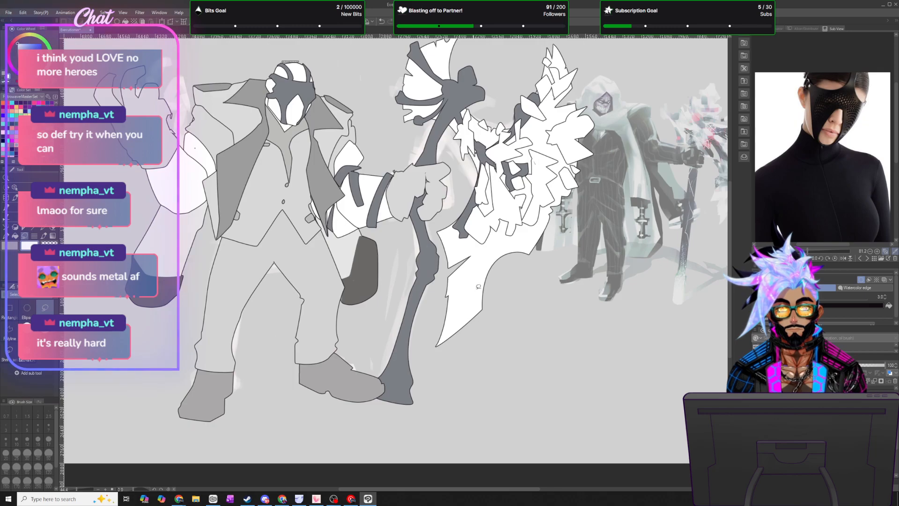
pyautogui.moveTo(462, 220); pyautogui.dragTo(468, 216)
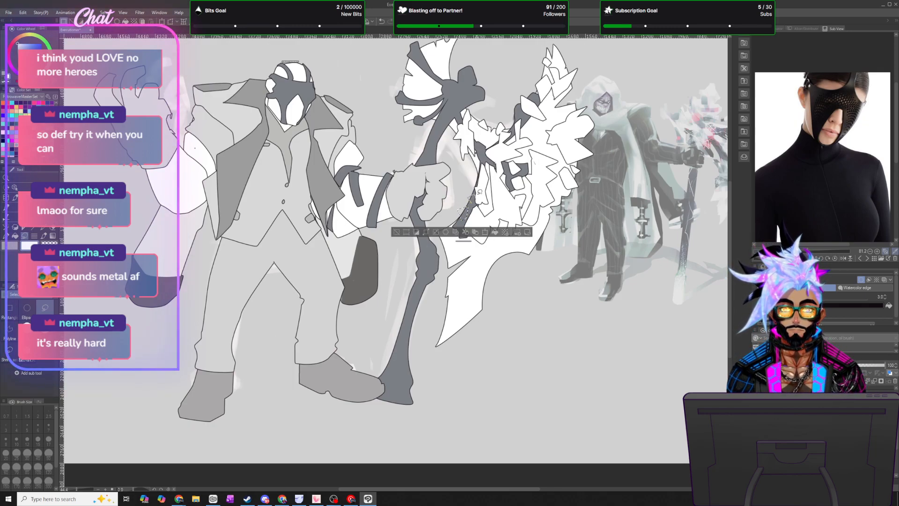
pyautogui.click(104, 12)
pyautogui.click(118, 30)
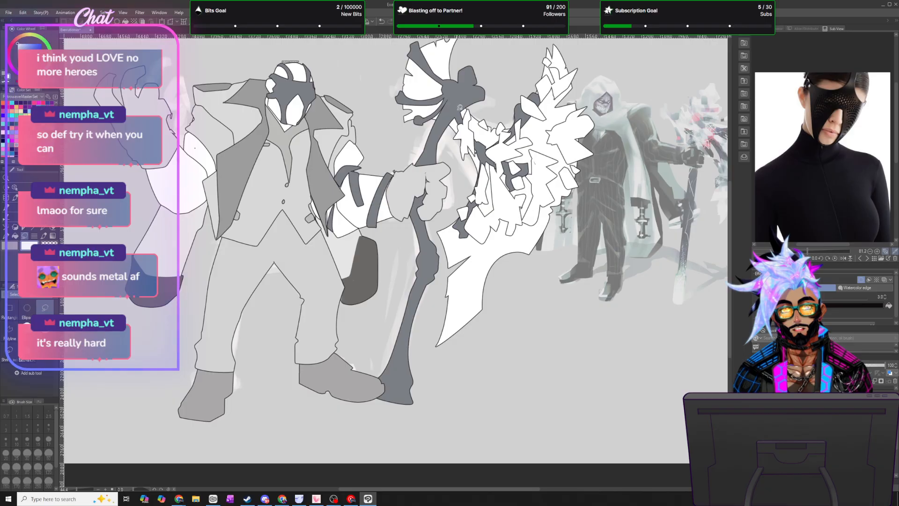
# - Add white shards over the small blade's inner edge and across its ribs beside the joint, clearing the selection after each
pyautogui.moveTo(446, 57)
pyautogui.mouseDown()
pyautogui.moveTo(440, 75)
pyautogui.moveTo(445, 58)
pyautogui.mouseUp()
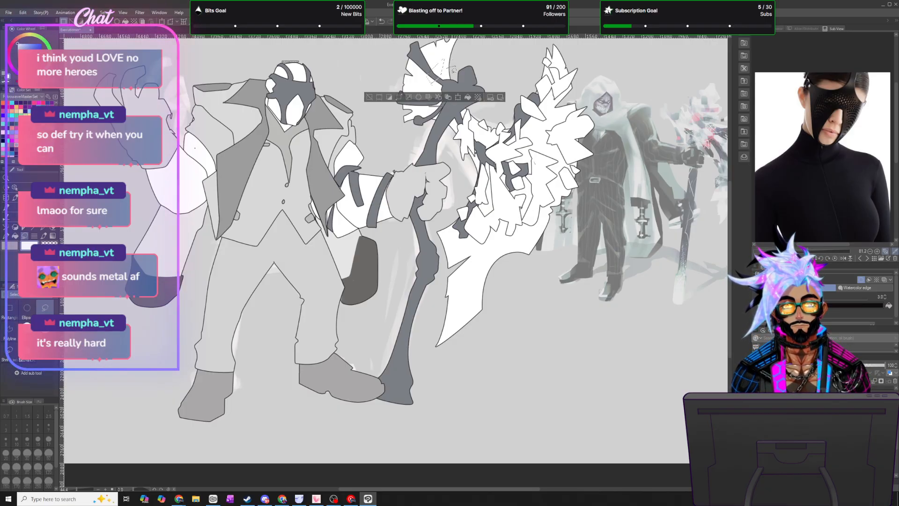
pyautogui.click(105, 12)
pyautogui.click(123, 30)
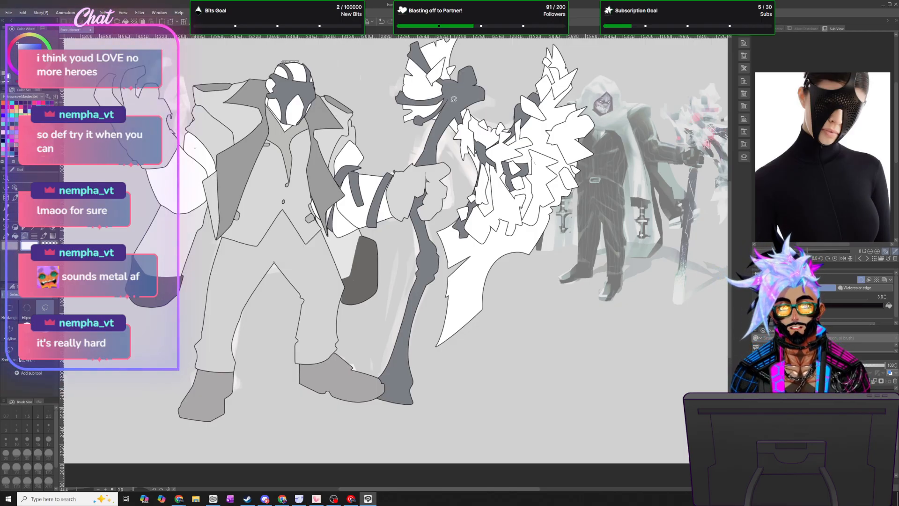
pyautogui.moveTo(439, 98)
pyautogui.mouseDown()
pyautogui.moveTo(429, 89)
pyautogui.moveTo(429, 104)
pyautogui.moveTo(451, 107)
pyautogui.moveTo(460, 88)
pyautogui.moveTo(452, 104)
pyautogui.moveTo(479, 105)
pyautogui.moveTo(476, 94)
pyautogui.moveTo(468, 106)
pyautogui.mouseUp()
pyautogui.click(480, 122)
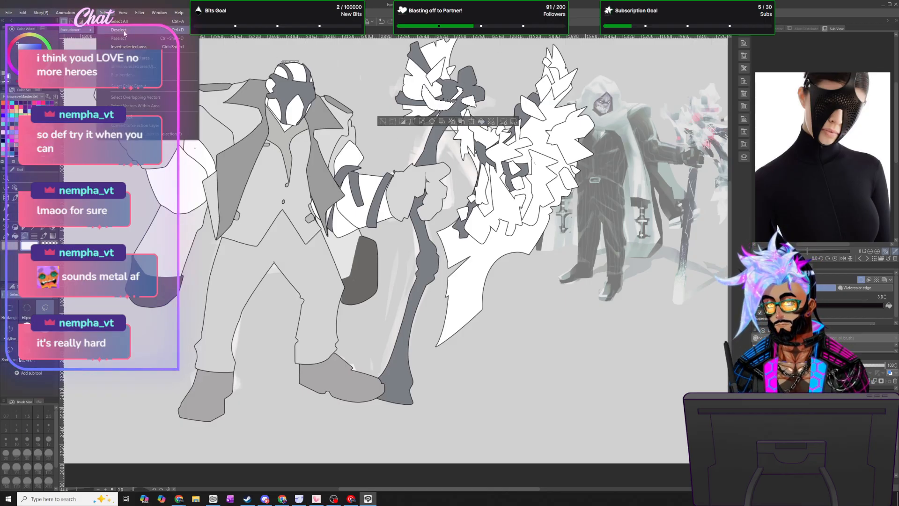
pyautogui.hotkey('ctrl', 'd')
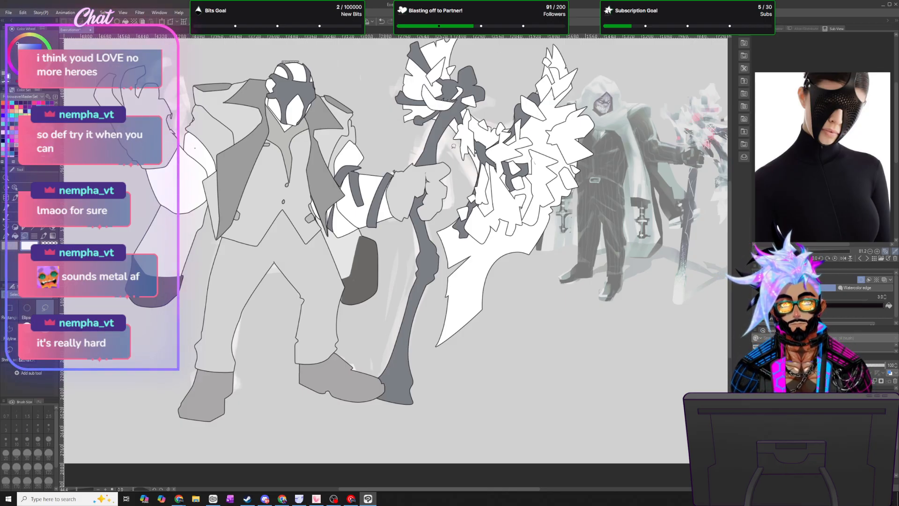
# - Add white-filled shards over the dark joint behind the small blade and the top of the handle, and deselect
pyautogui.moveTo(445, 112)
pyautogui.mouseDown()
pyautogui.moveTo(439, 126)
pyautogui.moveTo(447, 135)
pyautogui.moveTo(457, 112)
pyautogui.moveTo(457, 121)
pyautogui.moveTo(441, 93)
pyautogui.moveTo(458, 76)
pyautogui.moveTo(448, 75)
pyautogui.mouseUp()
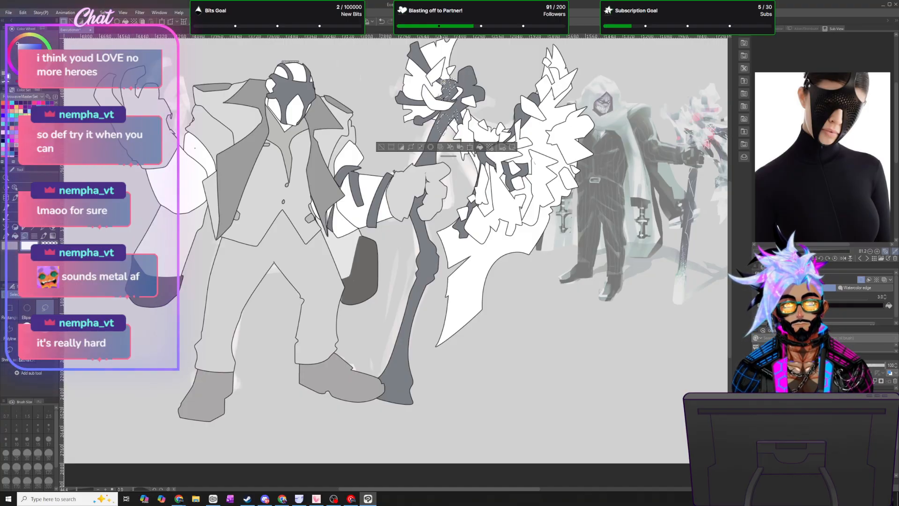
pyautogui.click(479, 147)
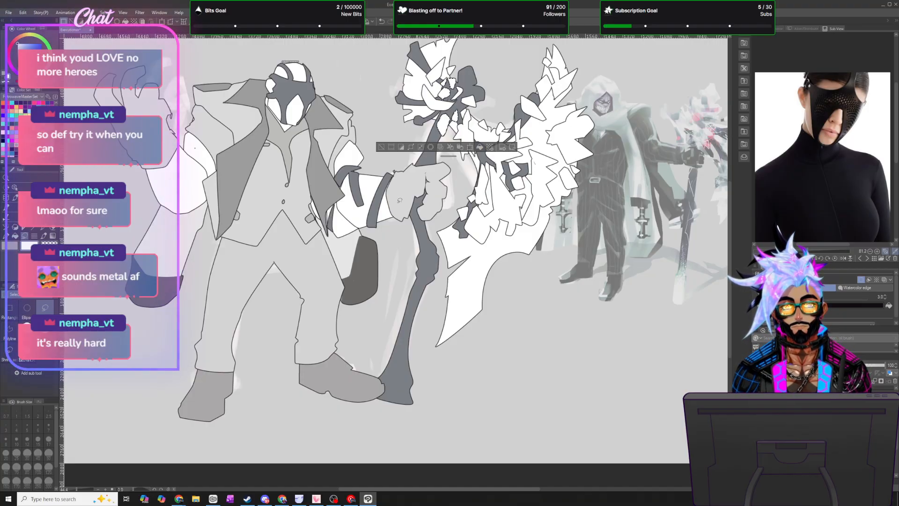
pyautogui.hotkey('ctrl', 'd')
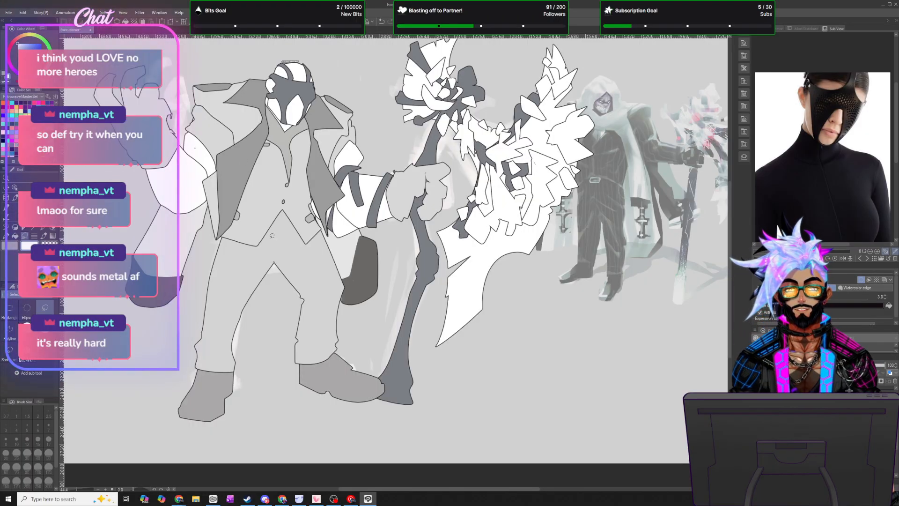
# - Add white shards along the large blade's lower outer edge and a small one at its upper tip, clearing the selection after each
pyautogui.scroll(-4, 274, 236)
pyautogui.scroll(3, 347, 202)
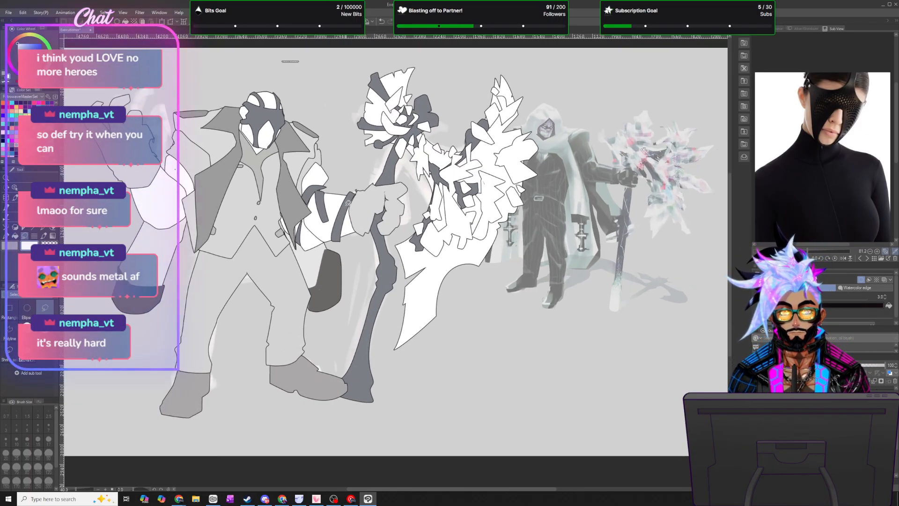
pyautogui.moveTo(437, 275)
pyautogui.mouseDown()
pyautogui.moveTo(450, 289)
pyautogui.moveTo(464, 260)
pyautogui.moveTo(476, 259)
pyautogui.moveTo(469, 252)
pyautogui.moveTo(492, 249)
pyautogui.moveTo(496, 233)
pyautogui.moveTo(487, 247)
pyautogui.mouseUp()
pyautogui.click(505, 305)
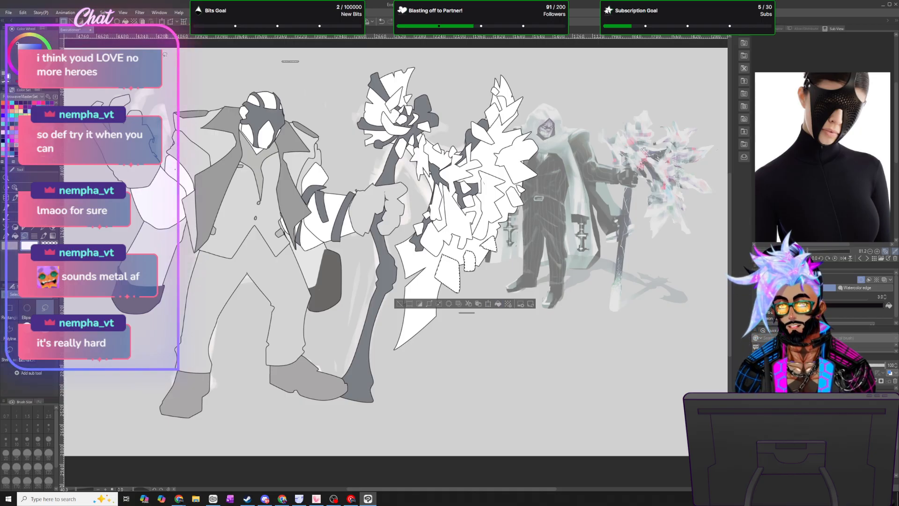
pyautogui.hotkey('ctrl', 'd')
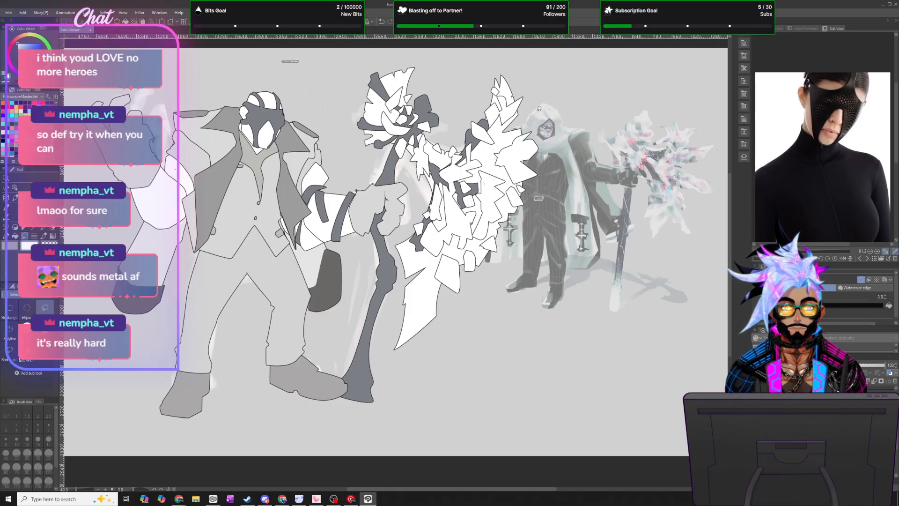
pyautogui.moveTo(506, 84)
pyautogui.mouseDown()
pyautogui.moveTo(519, 80)
pyautogui.moveTo(507, 87)
pyautogui.mouseUp()
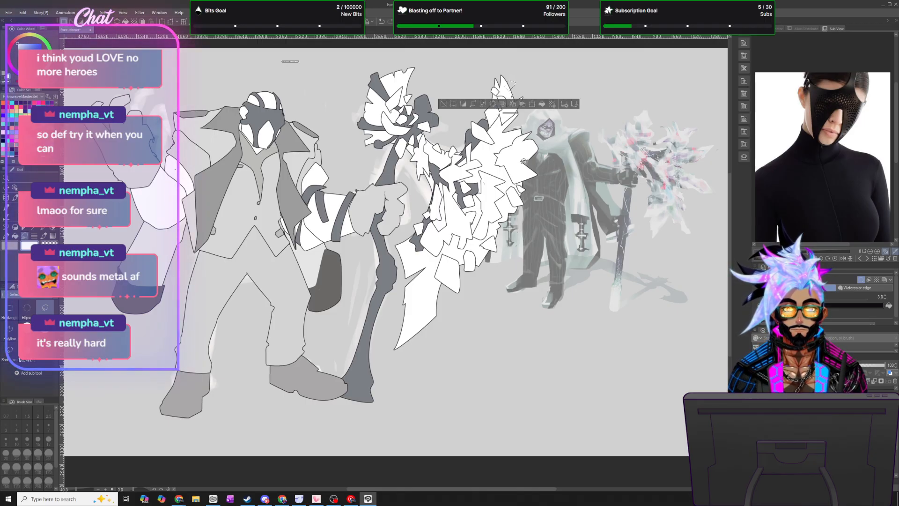
pyautogui.click(105, 13)
pyautogui.click(117, 31)
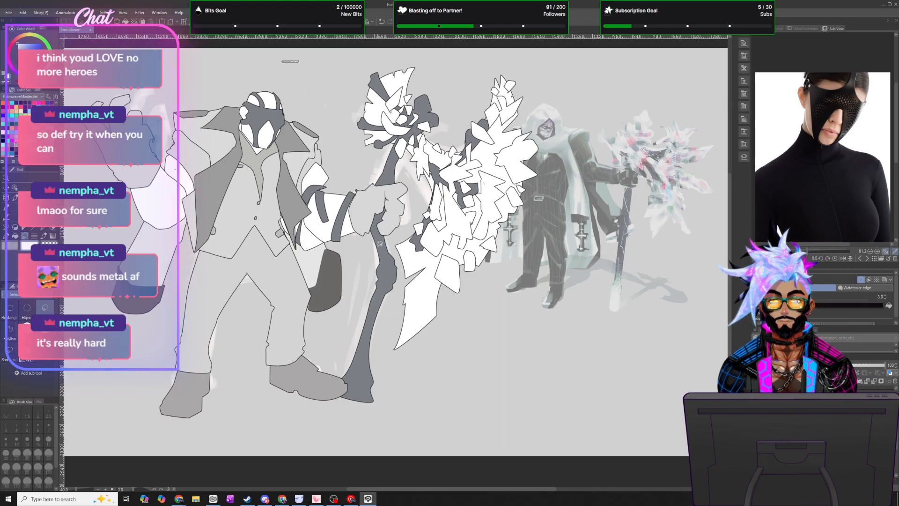
# - Examine the overall silhouette of the character and the shard-covered axe in both normal and mirrored views
pyautogui.scroll(-9, 382, 244)
pyautogui.scroll(5, 397, 245)
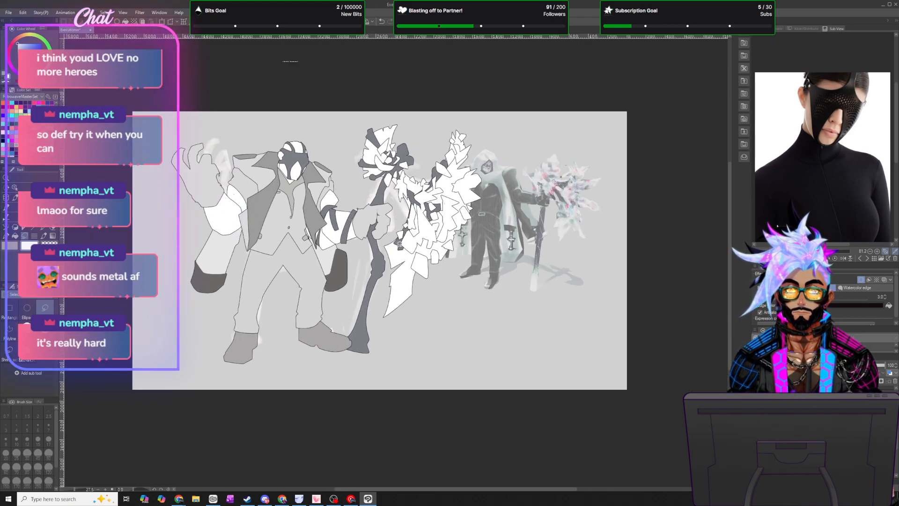
pyautogui.scroll(3, 399, 243)
pyautogui.scroll(-2, 402, 252)
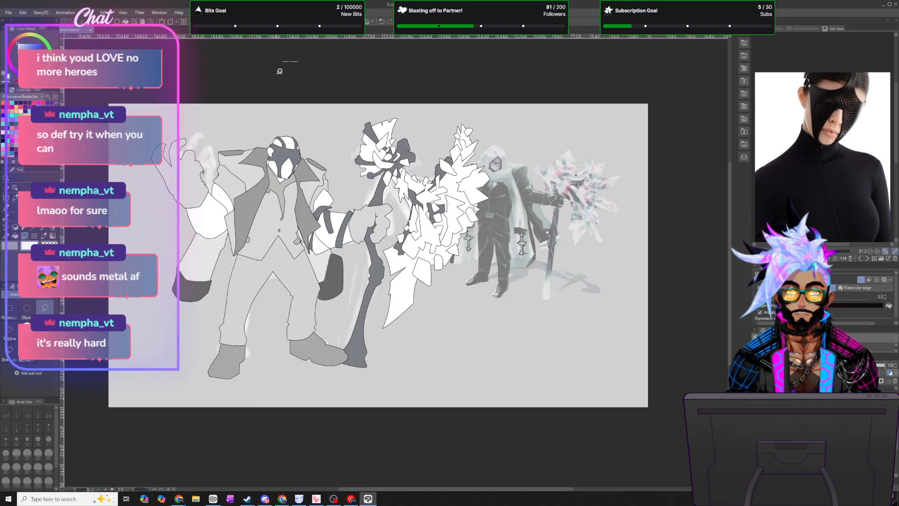
pyautogui.press('h')
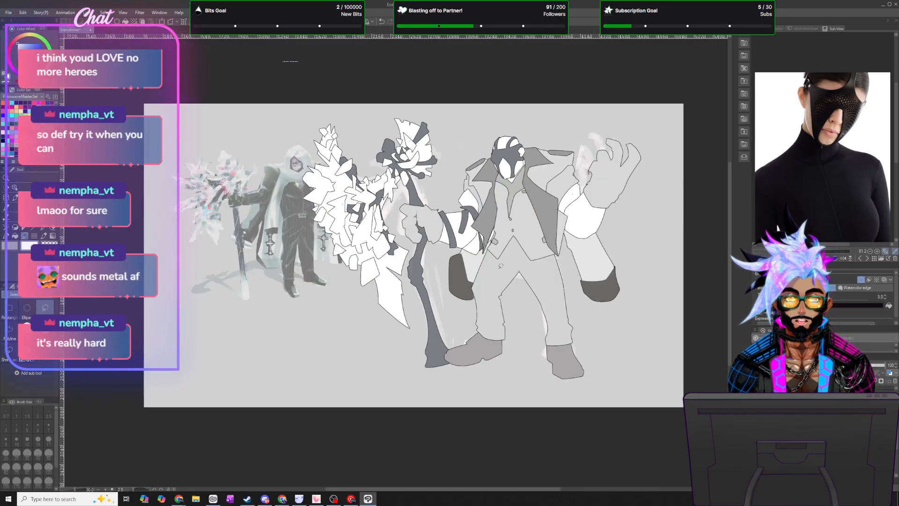
pyautogui.scroll(-2, 244, 233)
pyautogui.scroll(3, 288, 236)
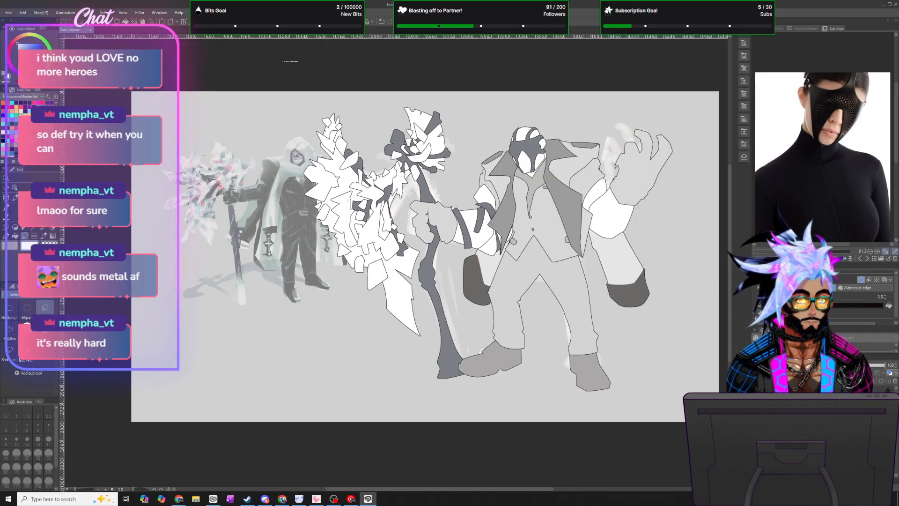
# - Duplicate the outlined character and axe artwork, flatten the copy into one layer, and select that layer for transformation
pyautogui.rightClick(866, 416)
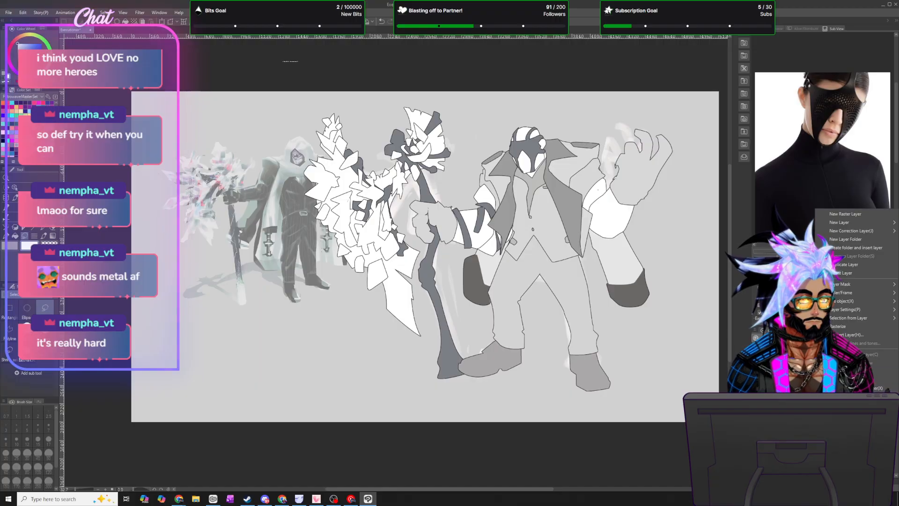
pyautogui.click(879, 255)
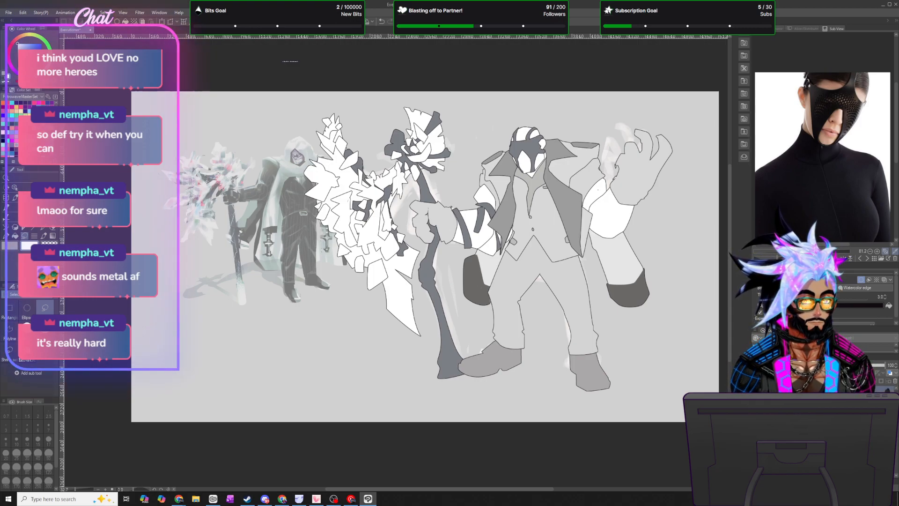
pyautogui.rightClick(870, 398)
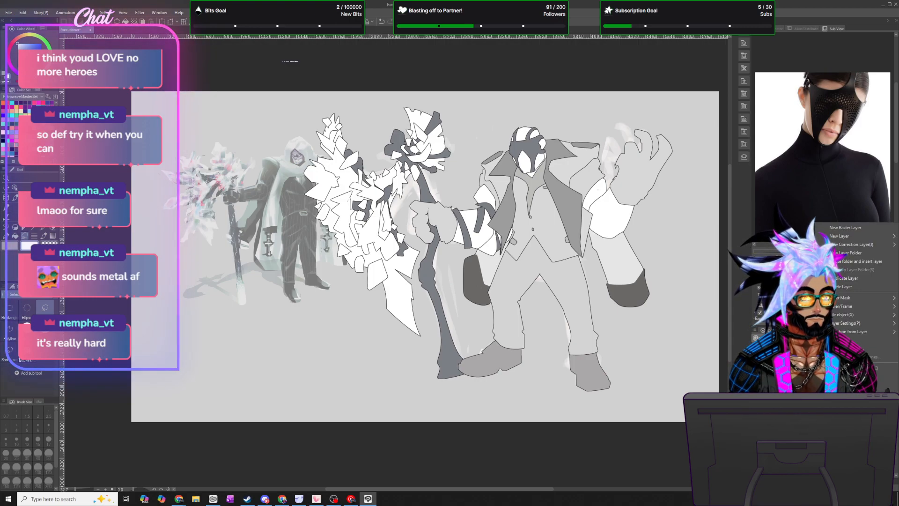
pyautogui.click(873, 340)
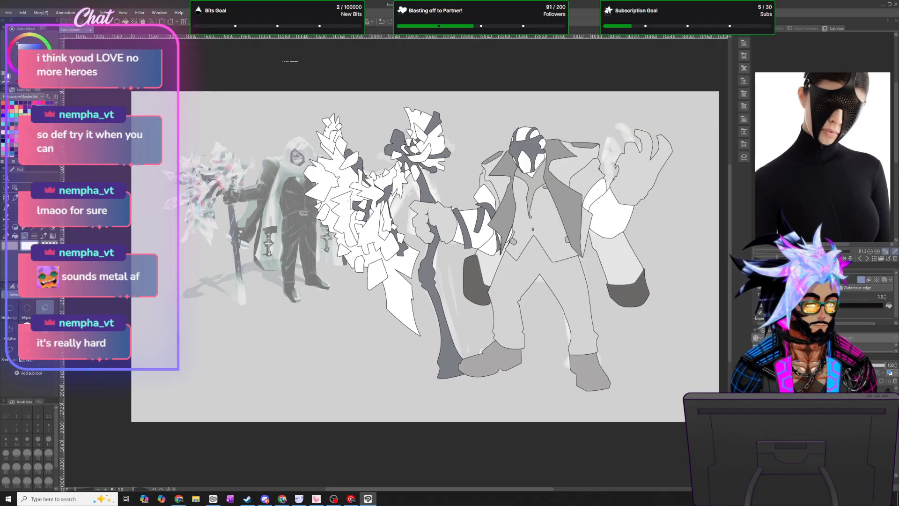
pyautogui.click(884, 389)
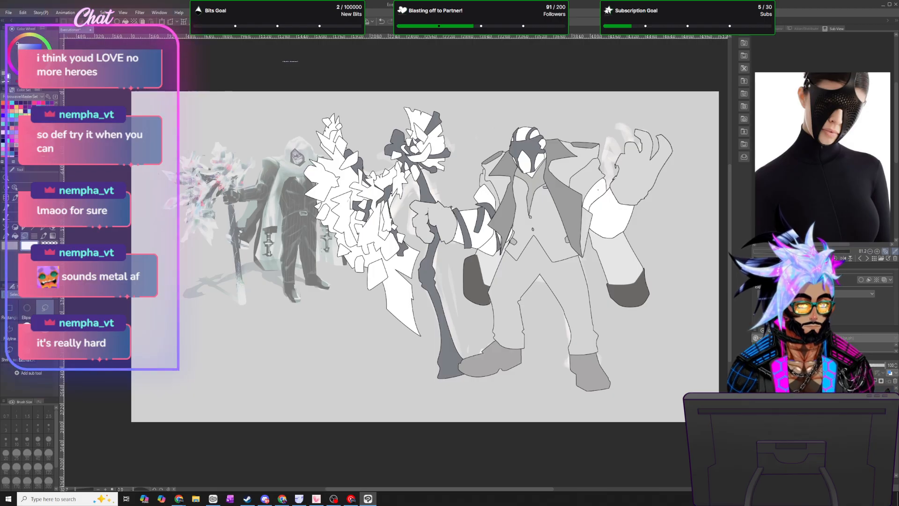
pyautogui.click(880, 403)
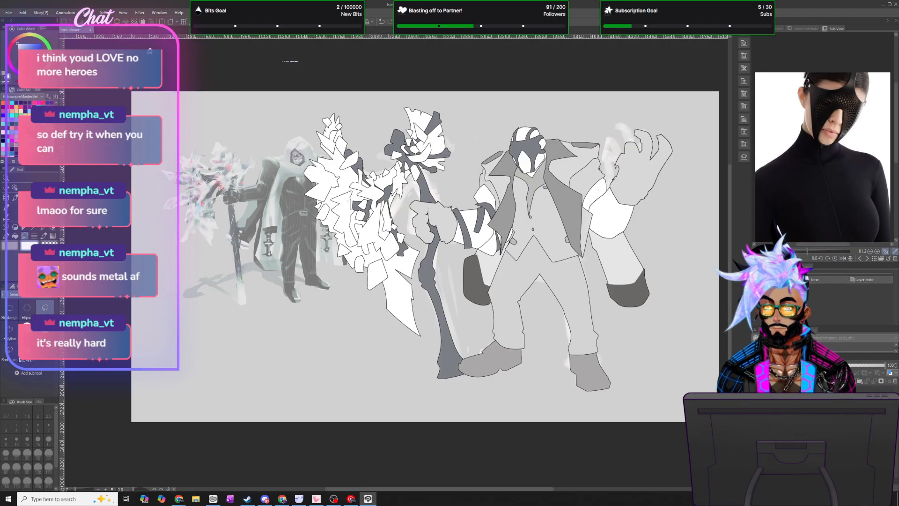
# - Start a mesh transformation on the flattened character and axe, apply it with the grid unaltered, and hide the reference figure
pyautogui.click(22, 12)
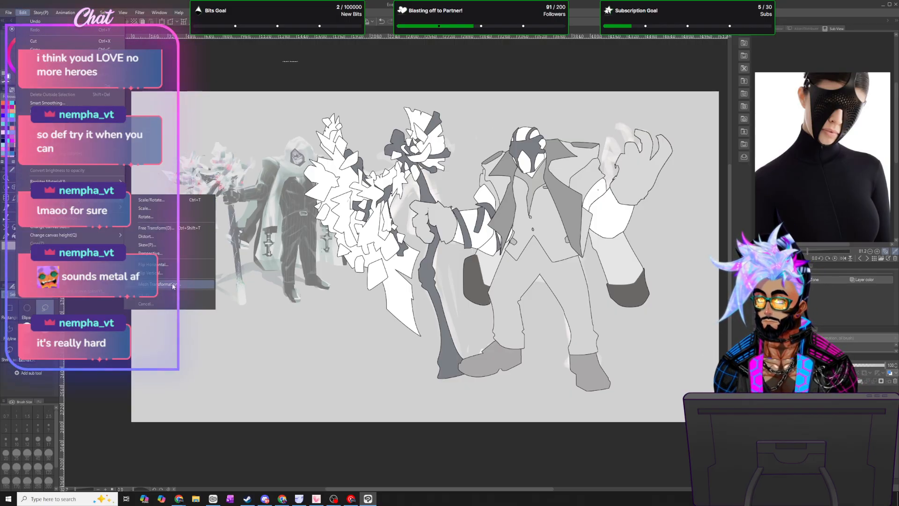
pyautogui.click(223, 283)
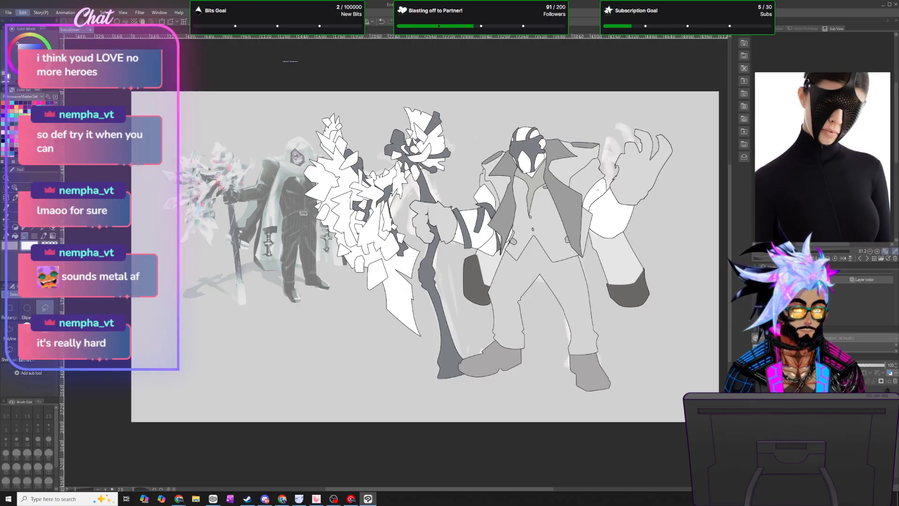
pyautogui.scroll(-1, 719, 421)
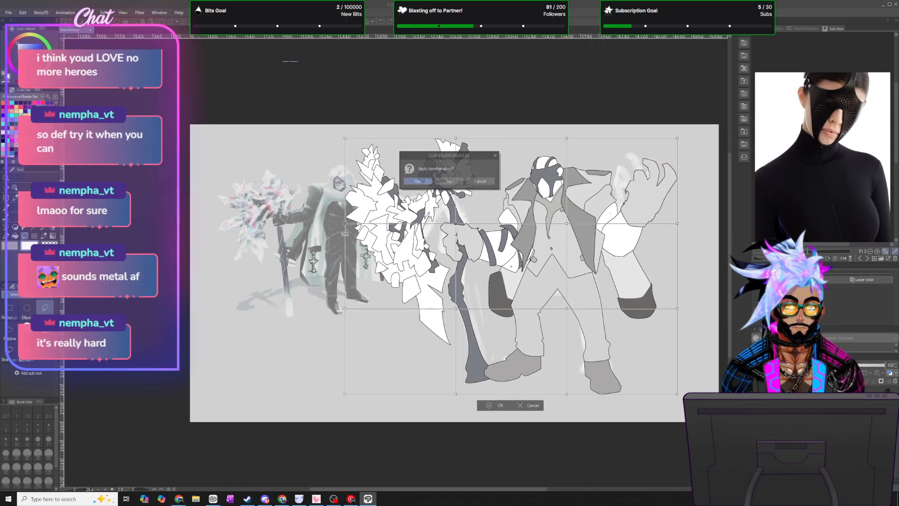
pyautogui.click(426, 182)
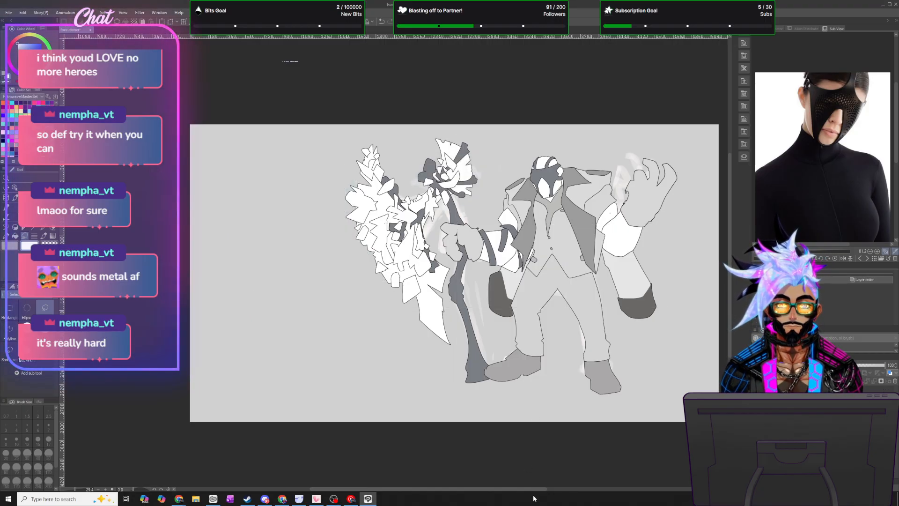
pyautogui.moveTo(530, 493); pyautogui.dragTo(551, 493)
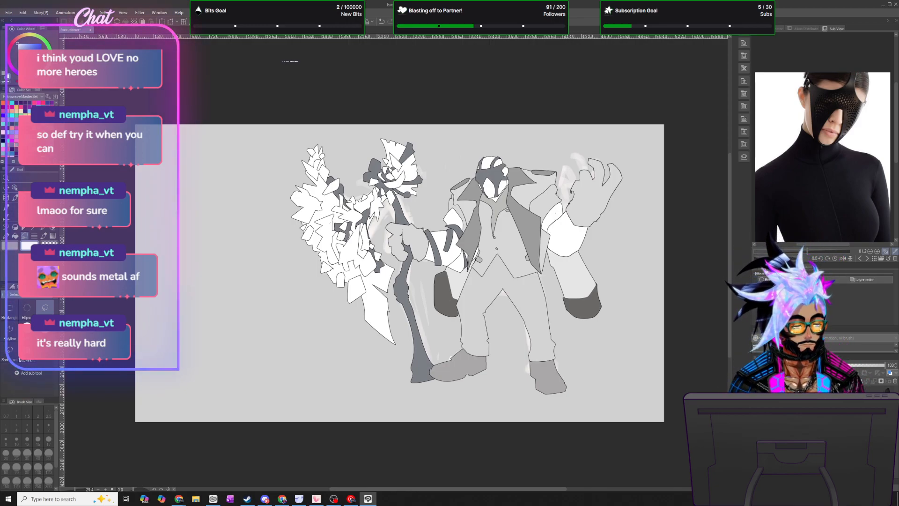
# - Lasso around the whole character and axe, fill the artwork solid black, and remove the rough sketch shading from the silhouette
pyautogui.click(824, 431)
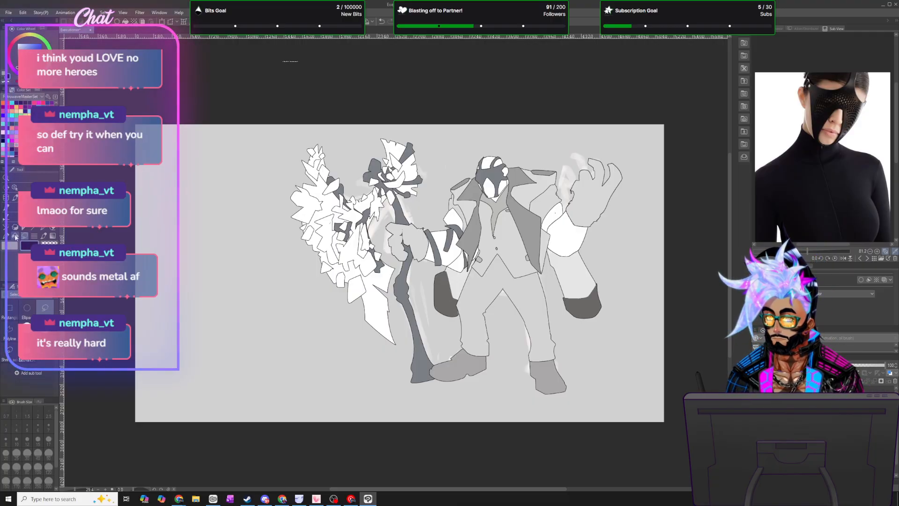
pyautogui.moveTo(418, 72); pyautogui.dragTo(306, 383)
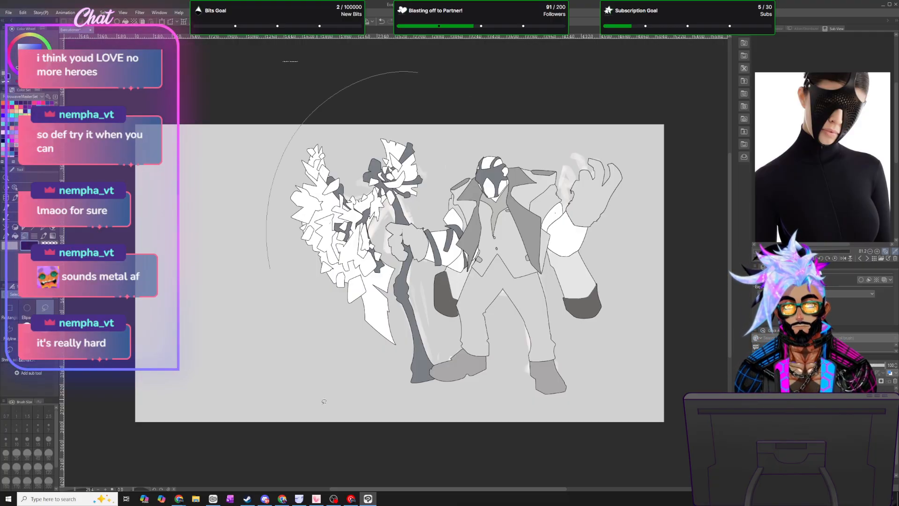
pyautogui.moveTo(569, 71); pyautogui.dragTo(449, 62)
pyautogui.click(497, 433)
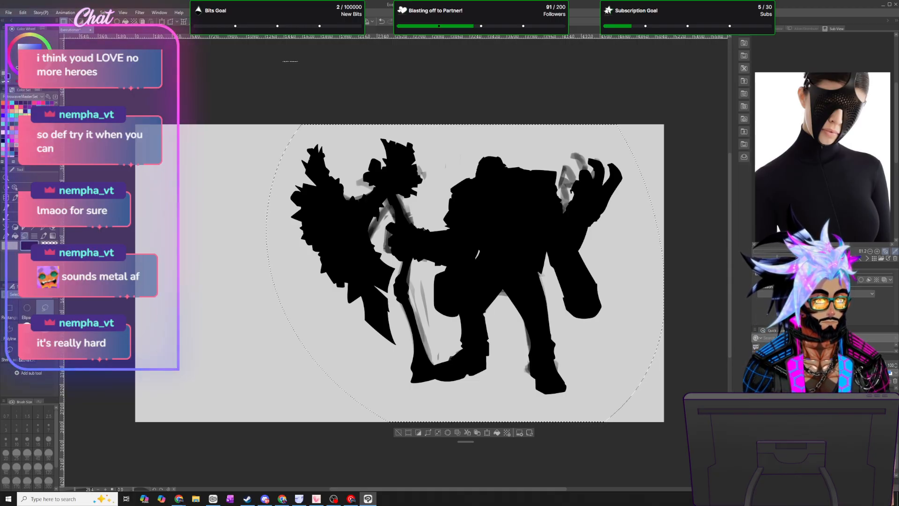
pyautogui.press('Delete')
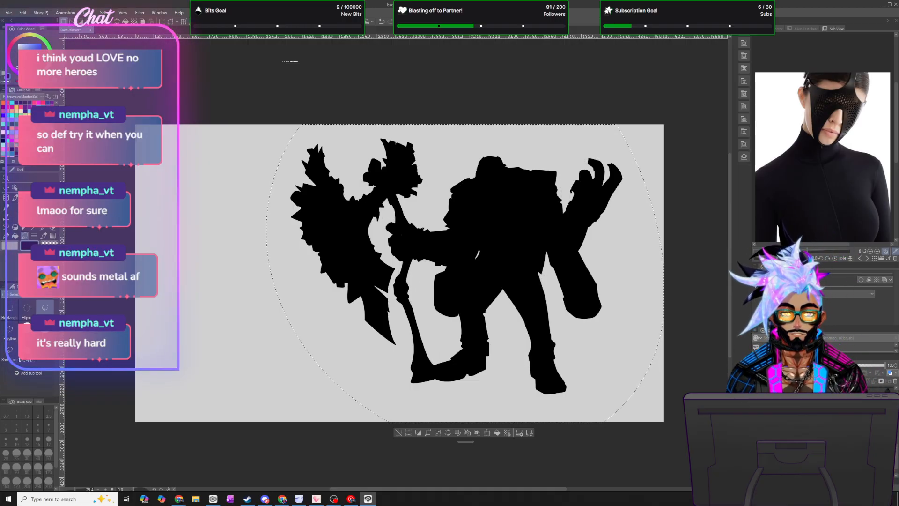
# - Clear the selection and examine the black silhouette of the character and axe at reduced and enlarged sizes
pyautogui.scroll(-2, 581, 360)
pyautogui.scroll(2, 582, 362)
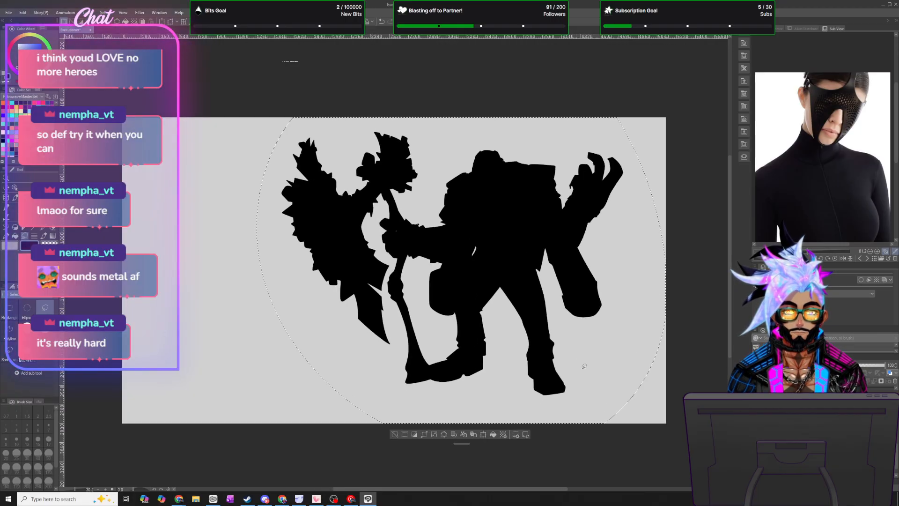
pyautogui.click(104, 12)
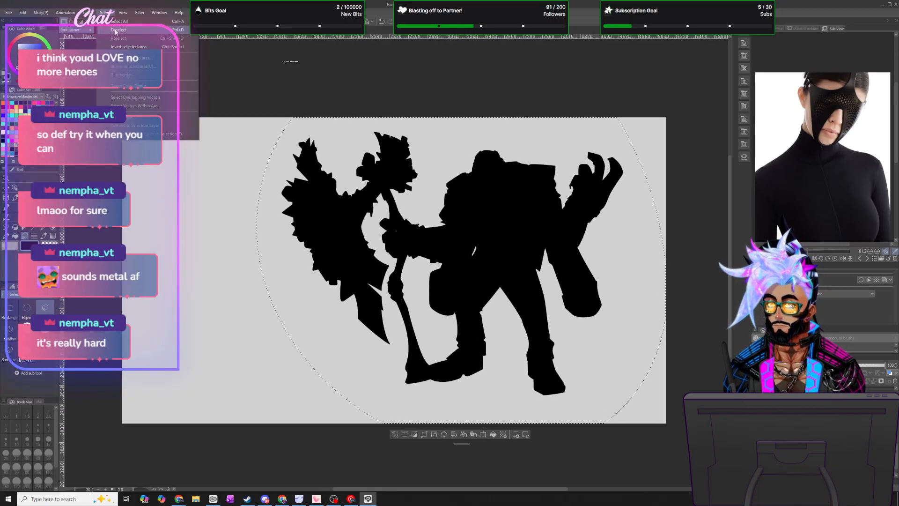
pyautogui.click(116, 31)
pyautogui.scroll(-6, 442, 176)
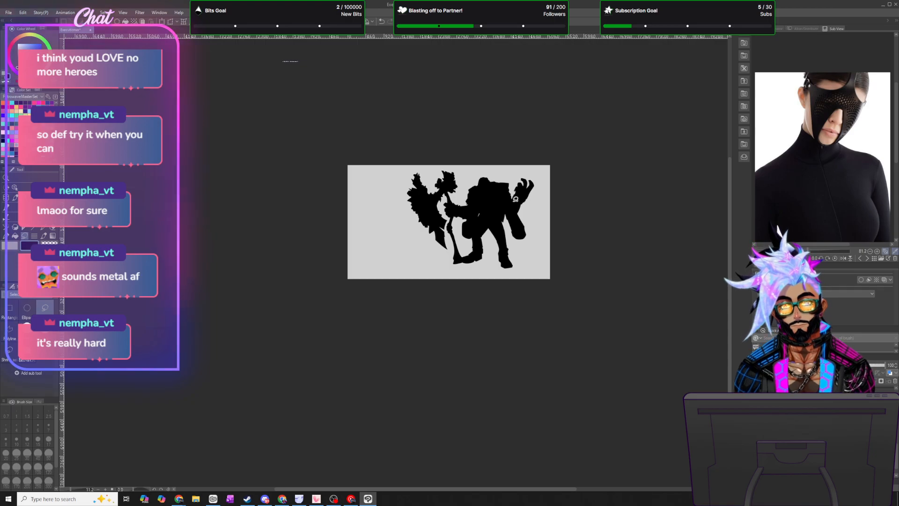
pyautogui.scroll(5, 532, 205)
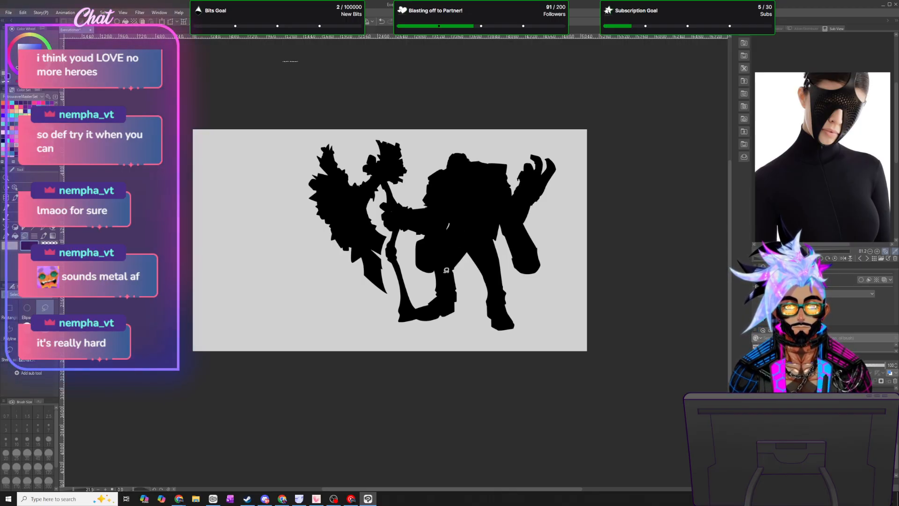
pyautogui.scroll(3, 446, 270)
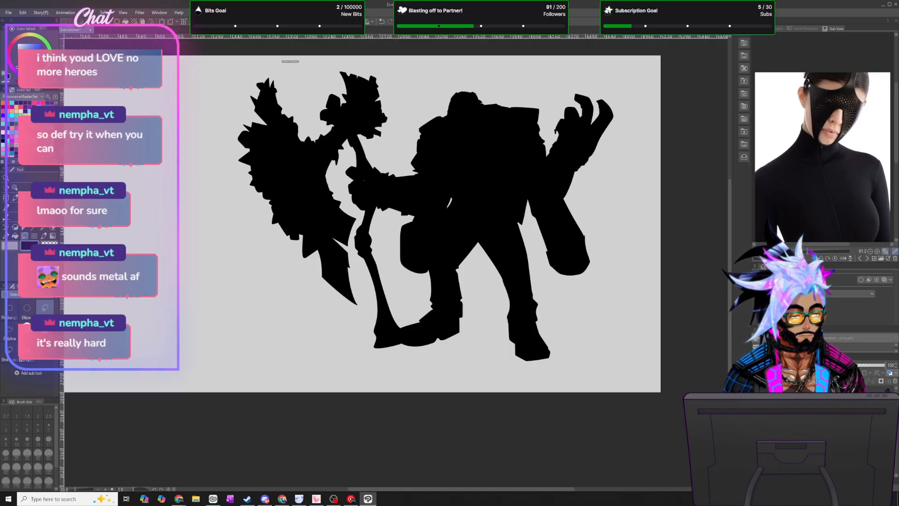
pyautogui.click(815, 436)
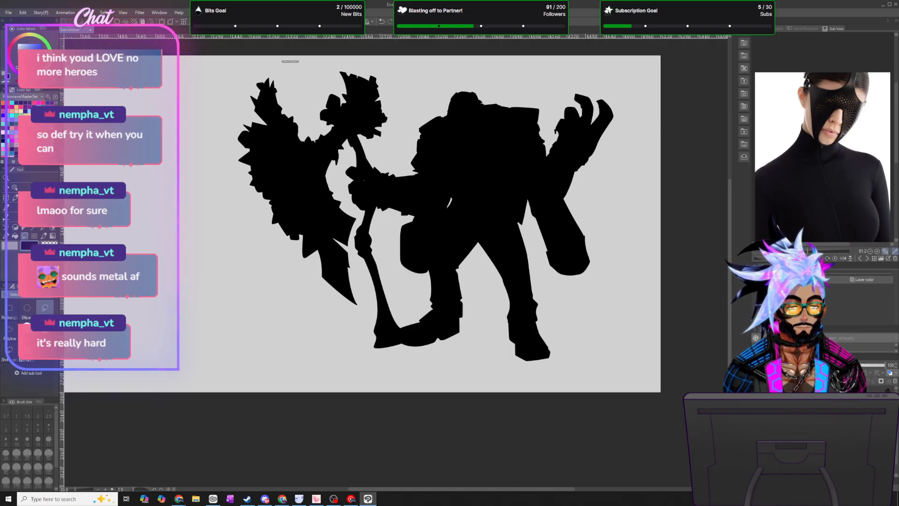
pyautogui.click(23, 13)
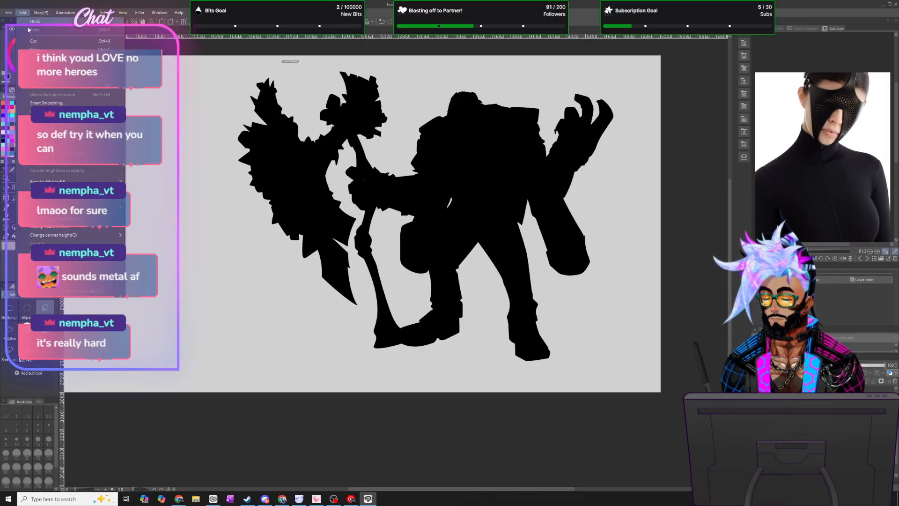
pyautogui.moveTo(66, 204)
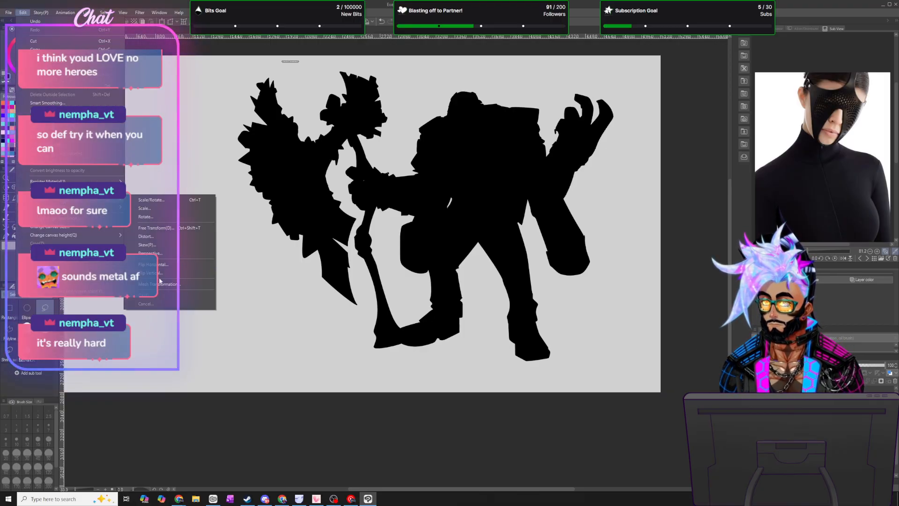
pyautogui.click(206, 284)
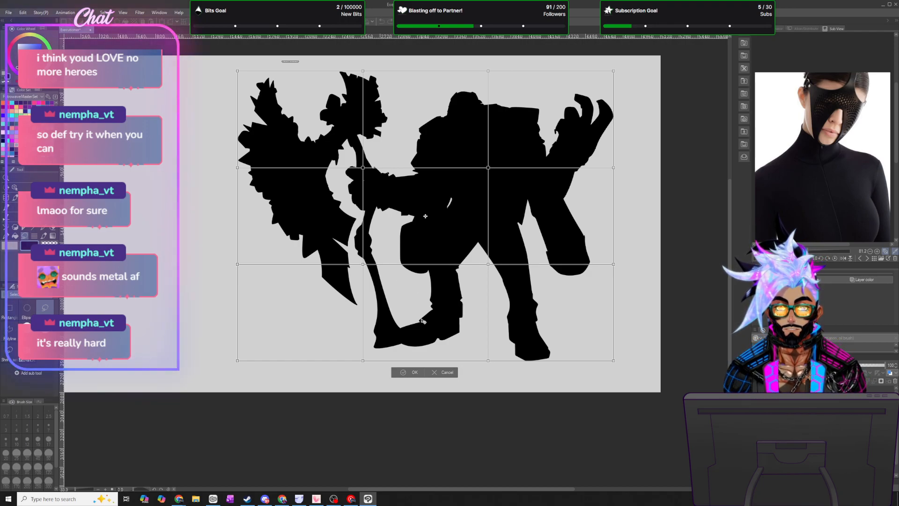
pyautogui.moveTo(488, 265); pyautogui.dragTo(490, 266)
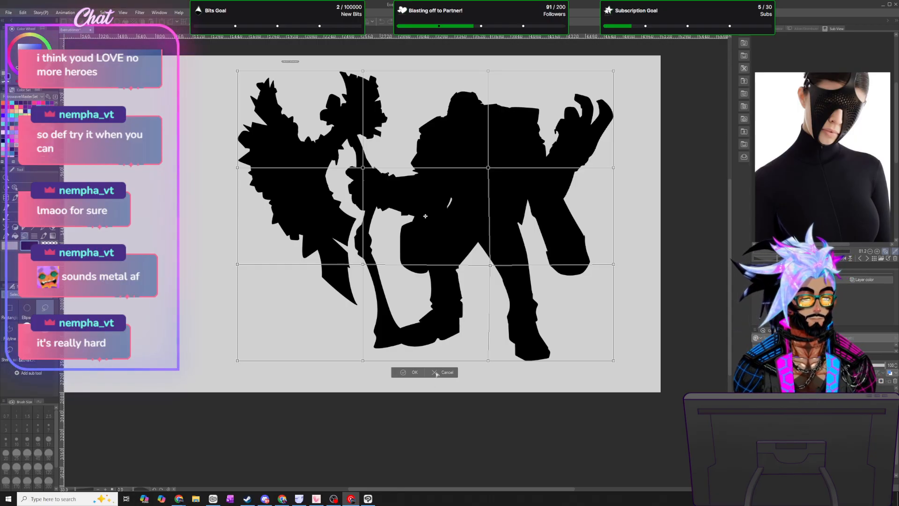
pyautogui.click(436, 373)
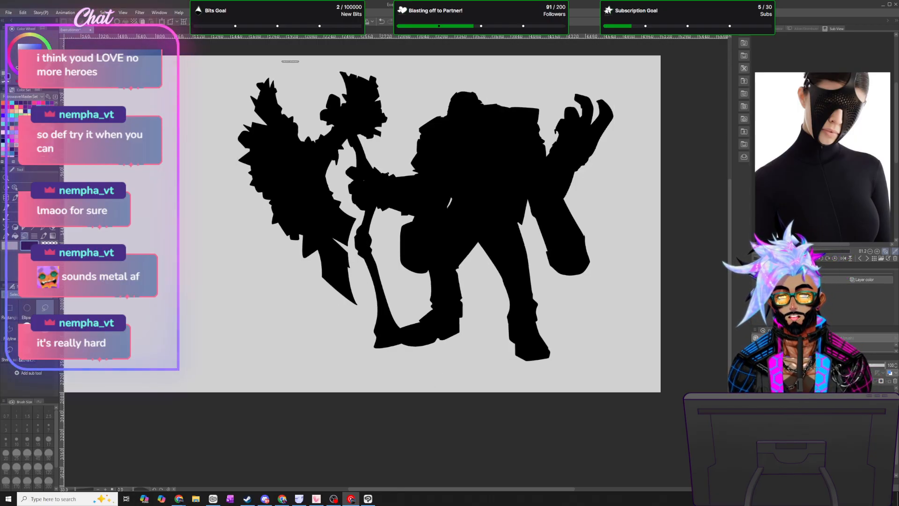
pyautogui.click(382, 21)
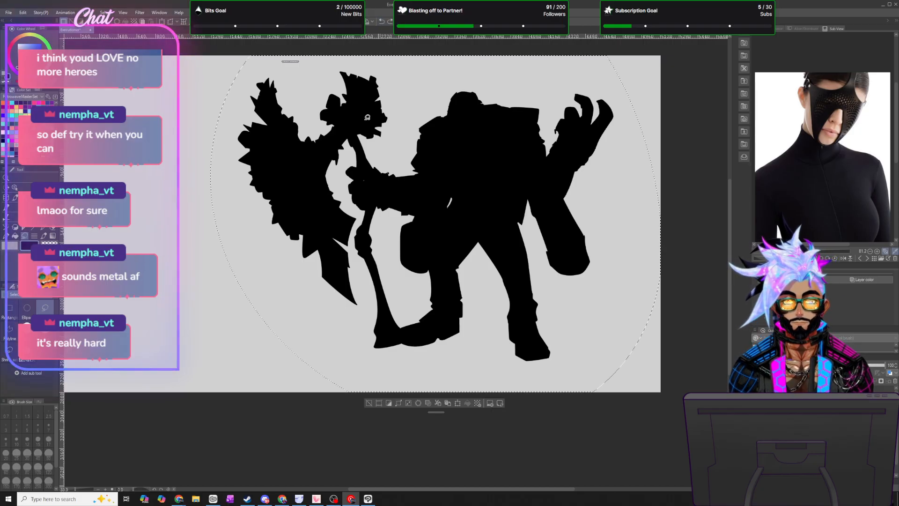
pyautogui.click(389, 22)
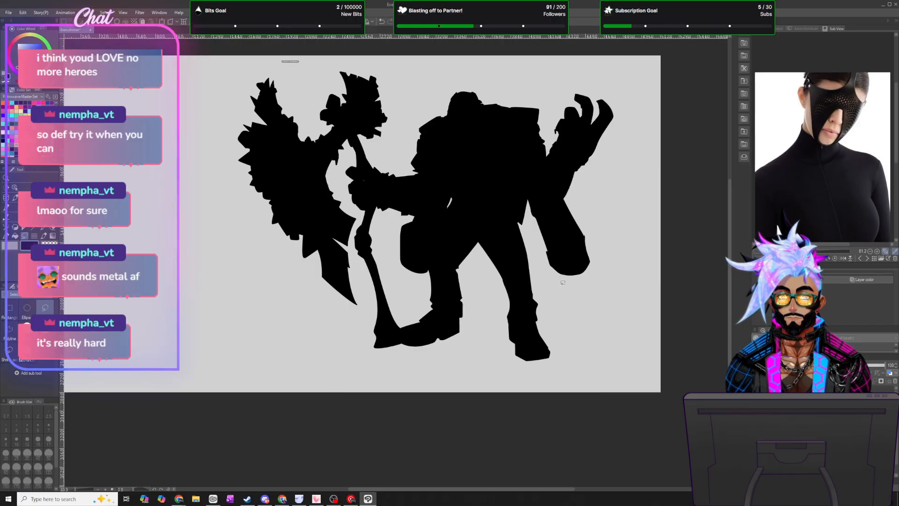
# - Hide the black silhouette and lower the opacity of the outlined character and axe artwork to 26%
pyautogui.scroll(-6, 522, 278)
pyautogui.scroll(5, 512, 238)
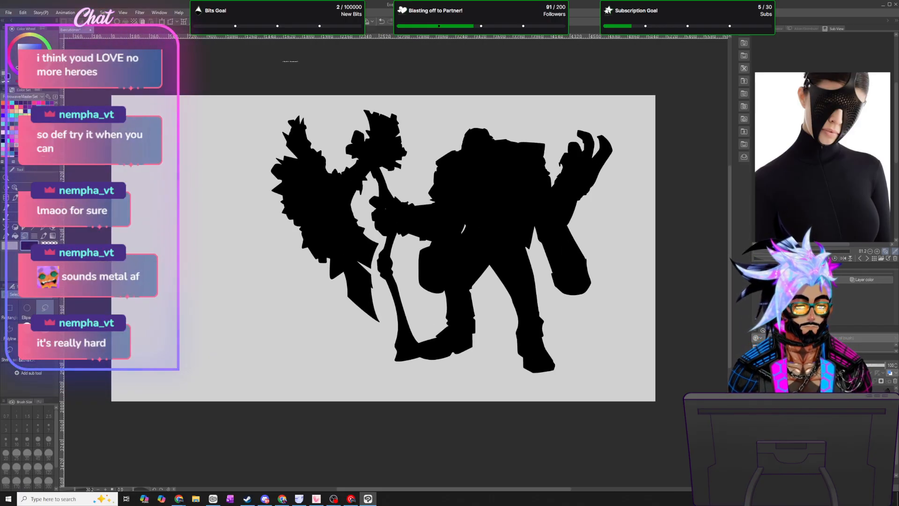
pyautogui.click(758, 398)
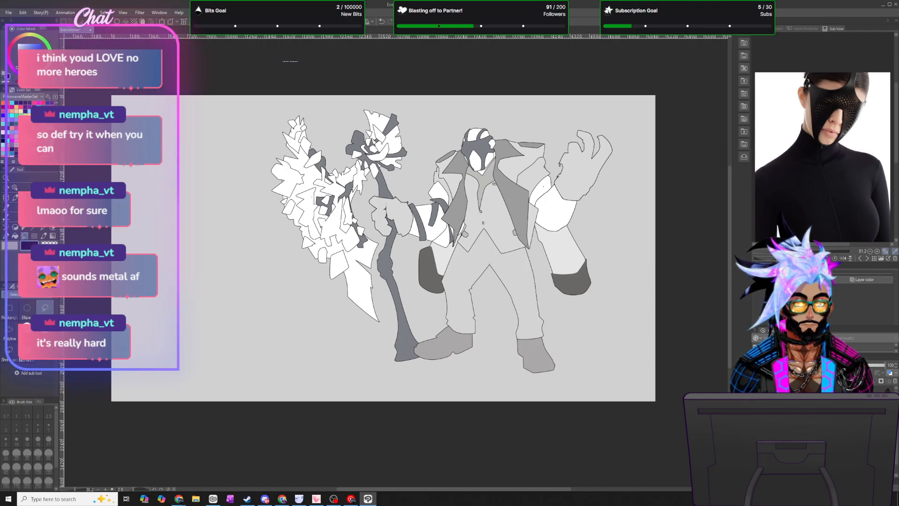
pyautogui.click(844, 365)
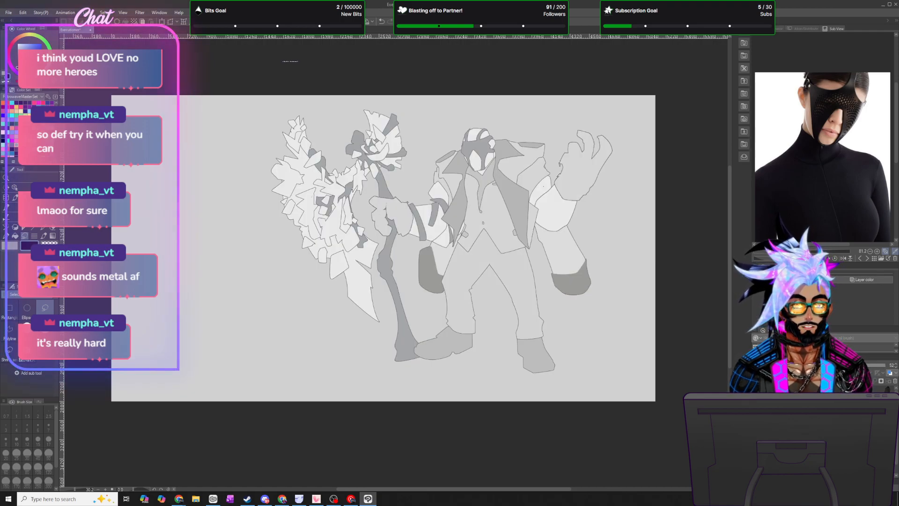
pyautogui.moveTo(831, 364); pyautogui.dragTo(822, 365)
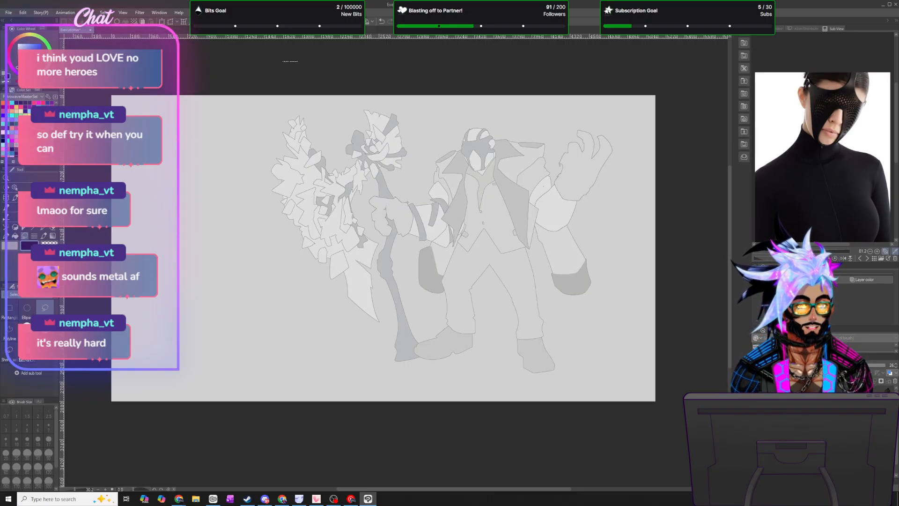
# - Select a full-opacity sketch layer and set up the sketching brush at size 12 over the masked head
pyautogui.click(838, 391)
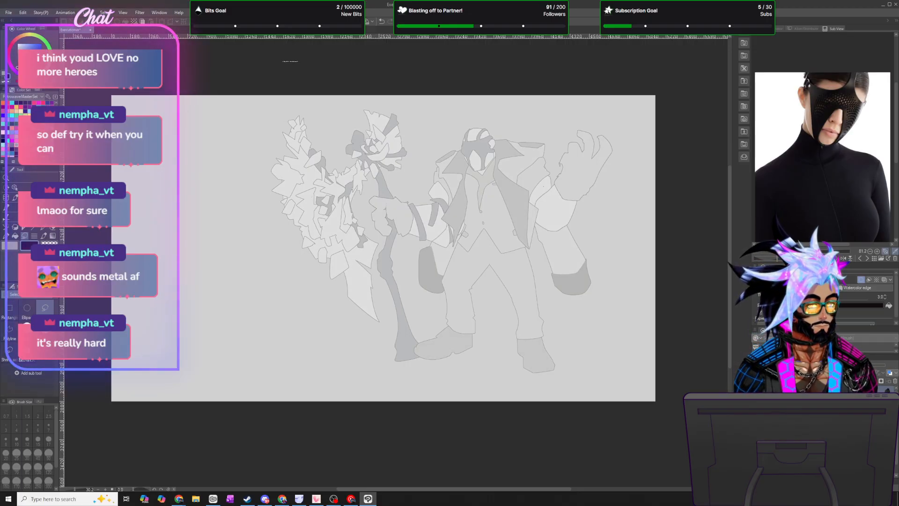
pyautogui.click(842, 398)
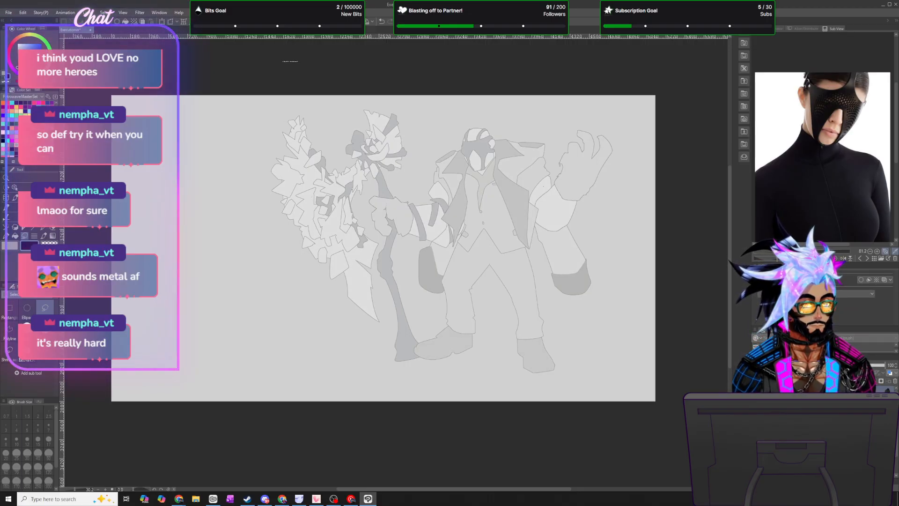
pyautogui.click(44, 236)
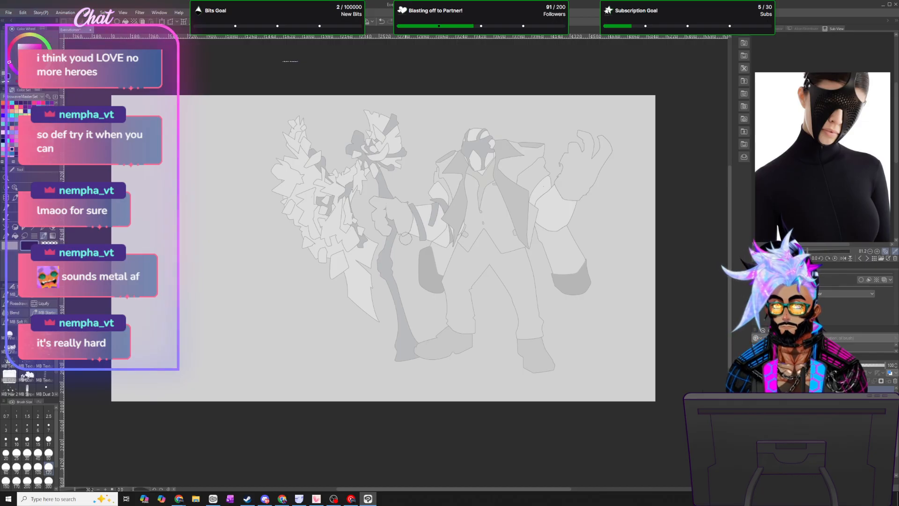
pyautogui.scroll(10, 488, 122)
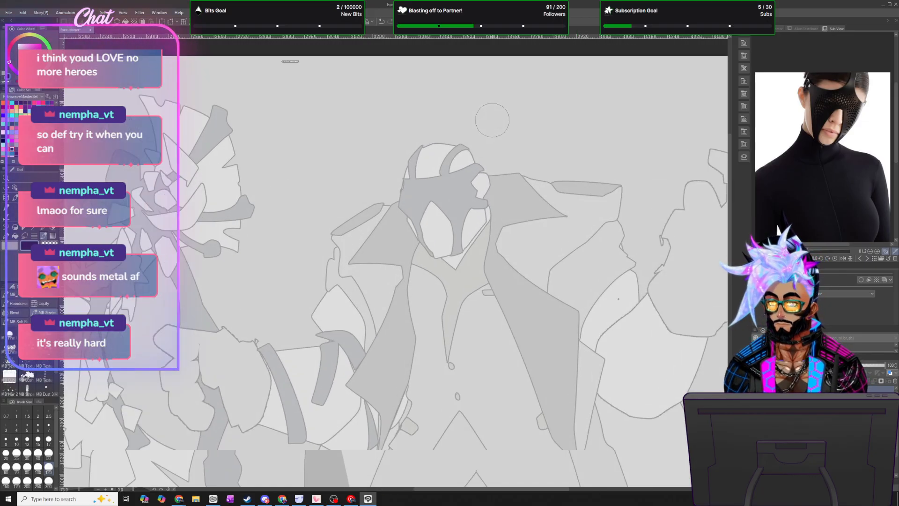
pyautogui.click(27, 440)
pyautogui.scroll(3, 398, 300)
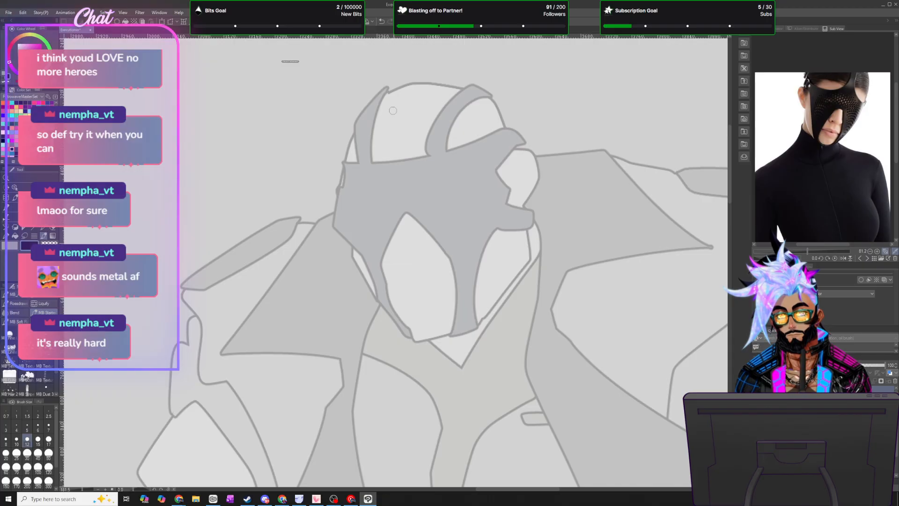
pyautogui.moveTo(332, 192)
pyautogui.mouseDown()
pyautogui.moveTo(350, 217)
pyautogui.moveTo(358, 271)
pyautogui.moveTo(415, 349)
pyautogui.moveTo(440, 354)
pyautogui.moveTo(484, 340)
pyautogui.moveTo(533, 252)
pyautogui.moveTo(471, 368)
pyautogui.mouseUp()
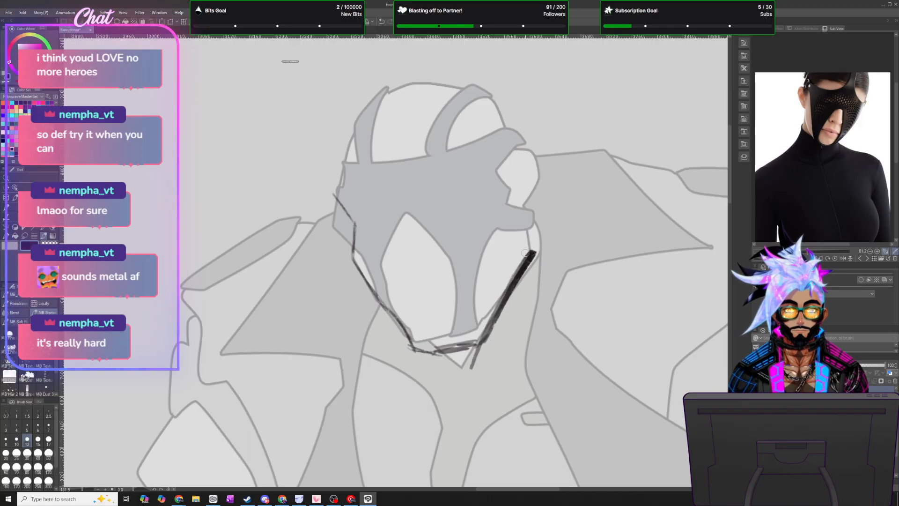
pyautogui.moveTo(533, 256)
pyautogui.mouseDown()
pyautogui.moveTo(533, 206)
pyautogui.moveTo(534, 255)
pyautogui.mouseUp()
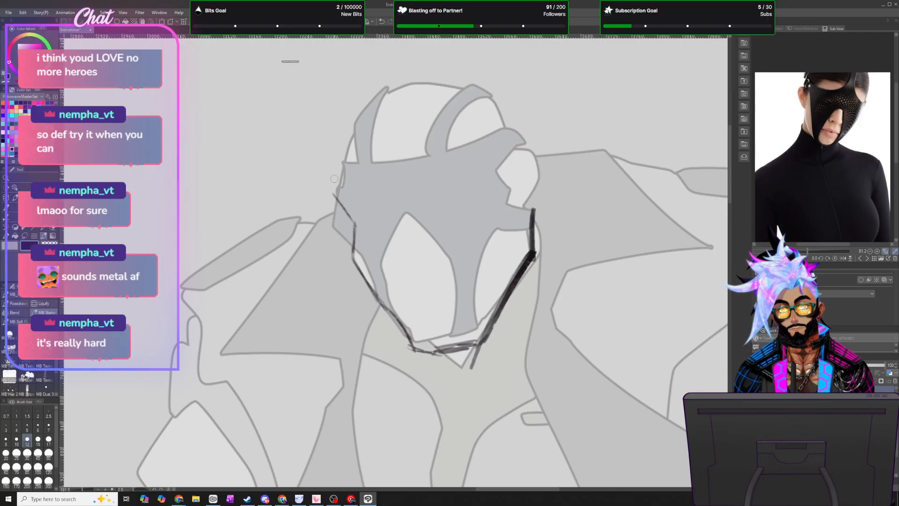
pyautogui.moveTo(331, 193)
pyautogui.mouseDown()
pyautogui.moveTo(356, 273)
pyautogui.moveTo(344, 246)
pyautogui.moveTo(374, 289)
pyautogui.mouseUp()
pyautogui.moveTo(346, 233)
pyautogui.mouseDown()
pyautogui.moveTo(359, 272)
pyautogui.moveTo(405, 338)
pyautogui.moveTo(437, 350)
pyautogui.mouseUp()
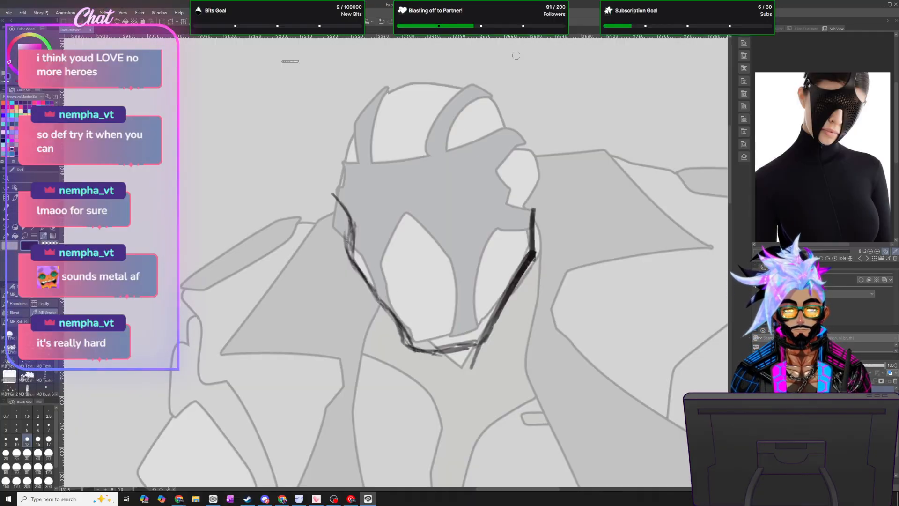
pyautogui.moveTo(325, 193); pyautogui.dragTo(381, 220)
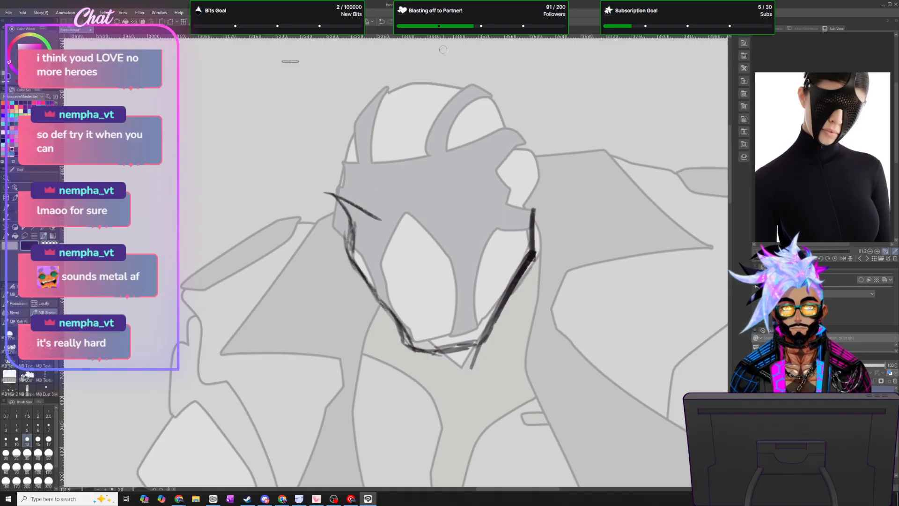
pyautogui.click(382, 21)
pyautogui.click(382, 21)
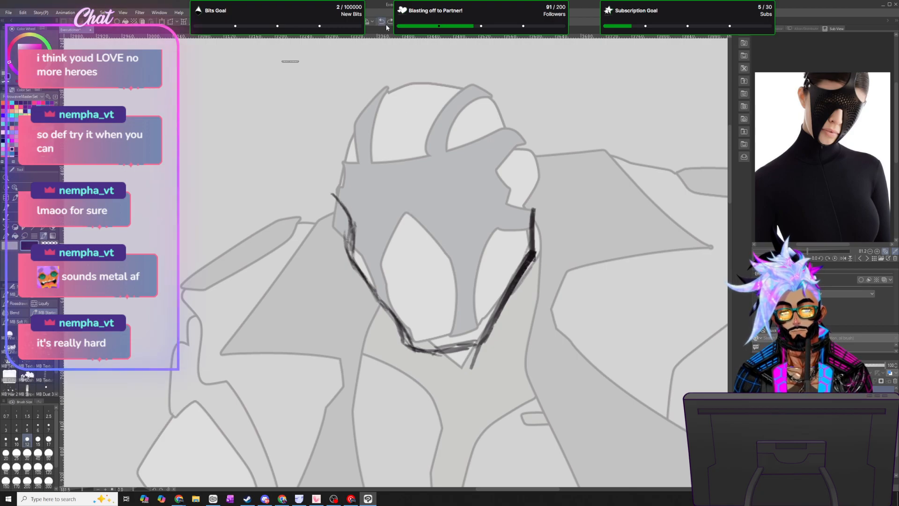
pyautogui.moveTo(436, 347)
pyautogui.mouseDown()
pyautogui.moveTo(402, 128)
pyautogui.moveTo(415, 75)
pyautogui.mouseUp()
pyautogui.moveTo(400, 212); pyautogui.dragTo(437, 338)
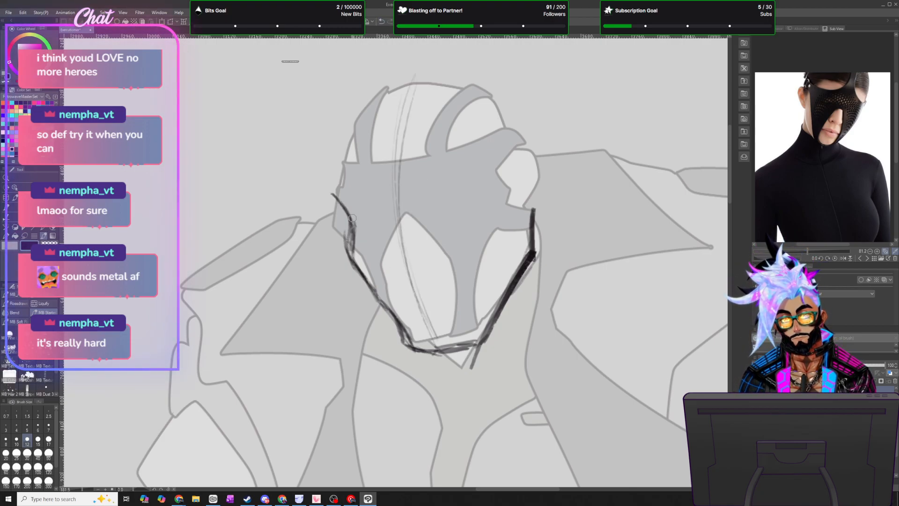
pyautogui.click(25, 235)
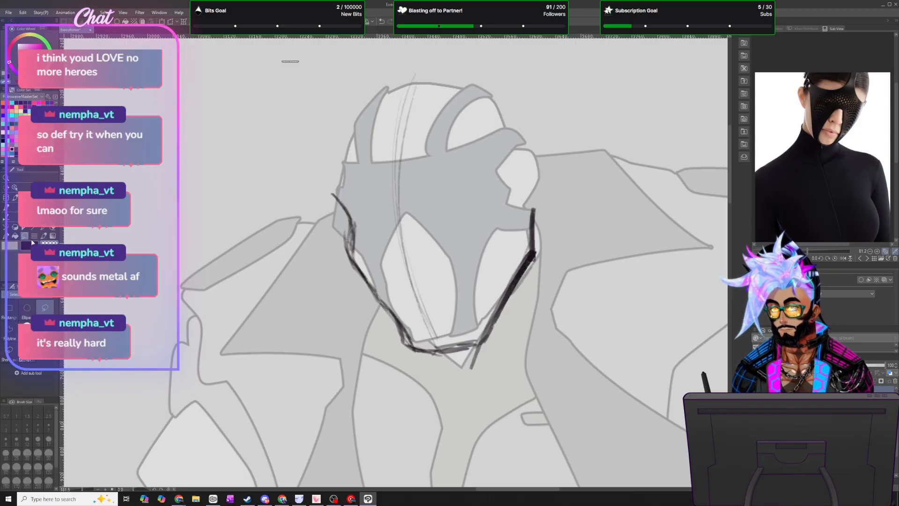
pyautogui.moveTo(377, 66)
pyautogui.mouseDown()
pyautogui.moveTo(444, 374)
pyautogui.moveTo(496, 55)
pyautogui.mouseUp()
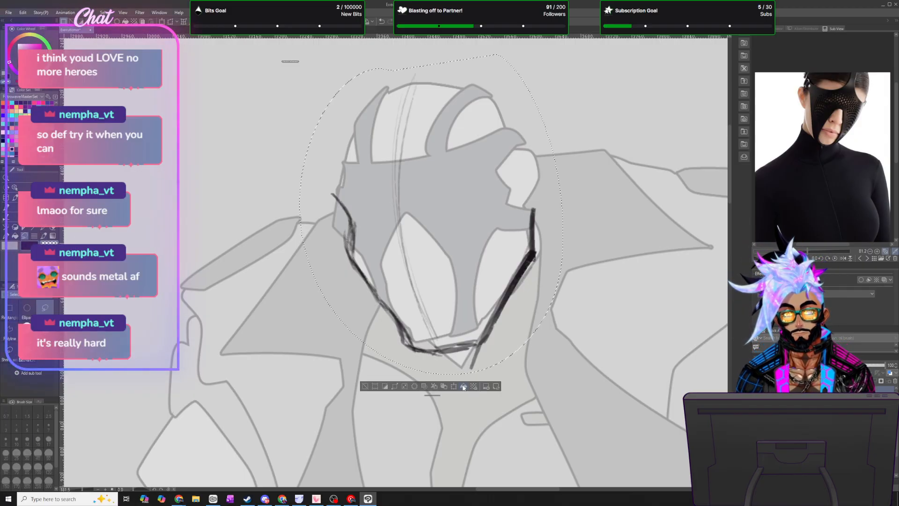
pyautogui.press('Delete')
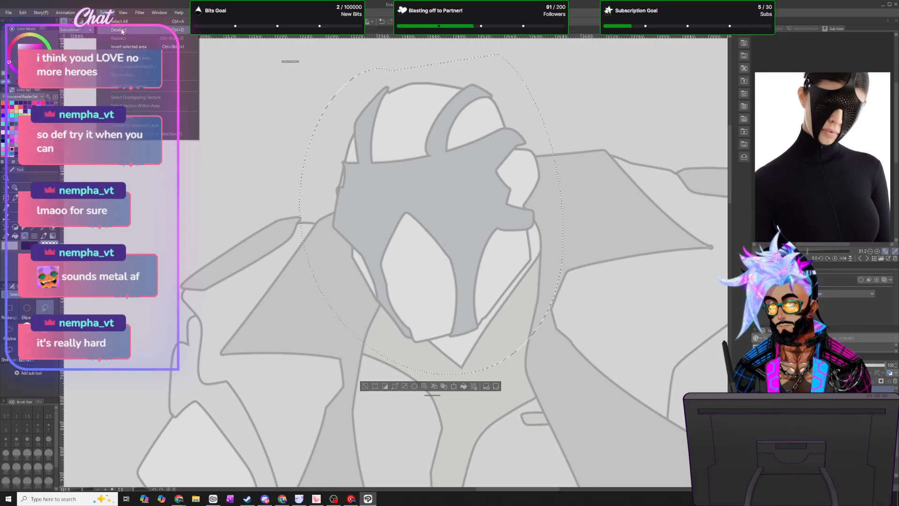
pyautogui.hotkey('ctrl', 'd')
# - Sketch a curved vertical centre line and a tilted eye line across the masked head
pyautogui.press('b')
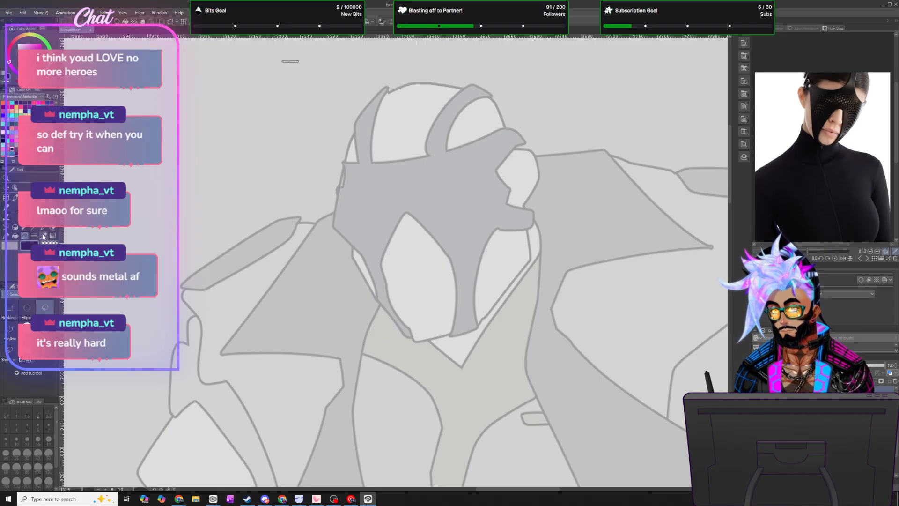
pyautogui.moveTo(429, 342); pyautogui.dragTo(406, 60)
pyautogui.moveTo(451, 378)
pyautogui.mouseDown()
pyautogui.moveTo(392, 110)
pyautogui.moveTo(401, 57)
pyautogui.mouseUp()
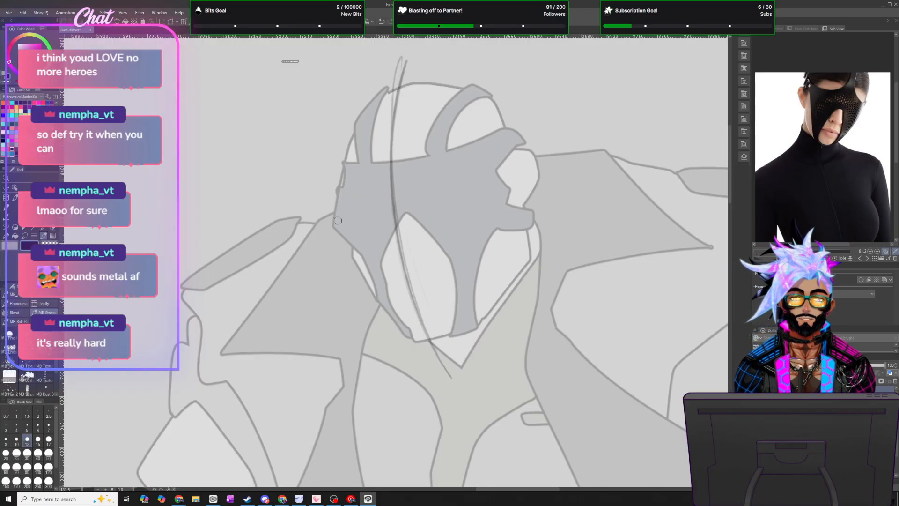
pyautogui.moveTo(322, 214)
pyautogui.mouseDown()
pyautogui.moveTo(386, 218)
pyautogui.moveTo(540, 154)
pyautogui.moveTo(423, 205)
pyautogui.moveTo(357, 216)
pyautogui.moveTo(549, 150)
pyautogui.mouseUp()
pyautogui.moveTo(549, 151); pyautogui.dragTo(401, 229)
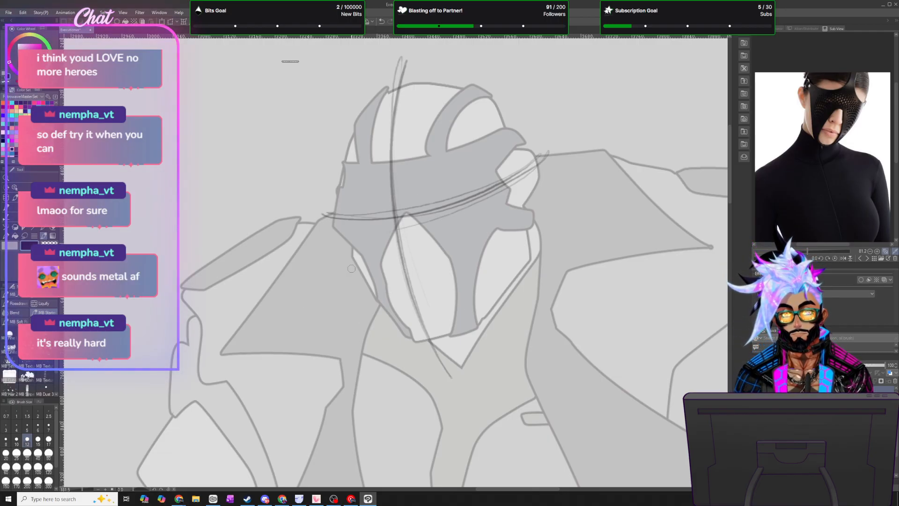
pyautogui.moveTo(339, 241)
pyautogui.mouseDown()
pyautogui.moveTo(469, 243)
pyautogui.moveTo(526, 195)
pyautogui.moveTo(512, 225)
pyautogui.moveTo(539, 172)
pyautogui.moveTo(475, 65)
pyautogui.moveTo(369, 78)
pyautogui.moveTo(341, 247)
pyautogui.mouseUp()
# - Sketch the rounded cranium around the head and rough in the ear at the end of the eye line
pyautogui.moveTo(330, 213)
pyautogui.mouseDown()
pyautogui.moveTo(402, 89)
pyautogui.moveTo(365, 81)
pyautogui.moveTo(449, 74)
pyautogui.moveTo(486, 74)
pyautogui.moveTo(505, 110)
pyautogui.moveTo(520, 223)
pyautogui.mouseUp()
pyautogui.moveTo(488, 82)
pyautogui.mouseDown()
pyautogui.moveTo(455, 53)
pyautogui.moveTo(540, 188)
pyautogui.moveTo(529, 116)
pyautogui.moveTo(317, 153)
pyautogui.mouseUp()
pyautogui.moveTo(349, 106)
pyautogui.mouseDown()
pyautogui.moveTo(526, 110)
pyautogui.moveTo(505, 232)
pyautogui.moveTo(519, 82)
pyautogui.moveTo(350, 100)
pyautogui.moveTo(341, 251)
pyautogui.moveTo(402, 261)
pyautogui.mouseUp()
pyautogui.moveTo(532, 149)
pyautogui.mouseDown()
pyautogui.moveTo(523, 193)
pyautogui.moveTo(375, 264)
pyautogui.moveTo(354, 261)
pyautogui.moveTo(319, 154)
pyautogui.moveTo(463, 61)
pyautogui.moveTo(540, 190)
pyautogui.mouseUp()
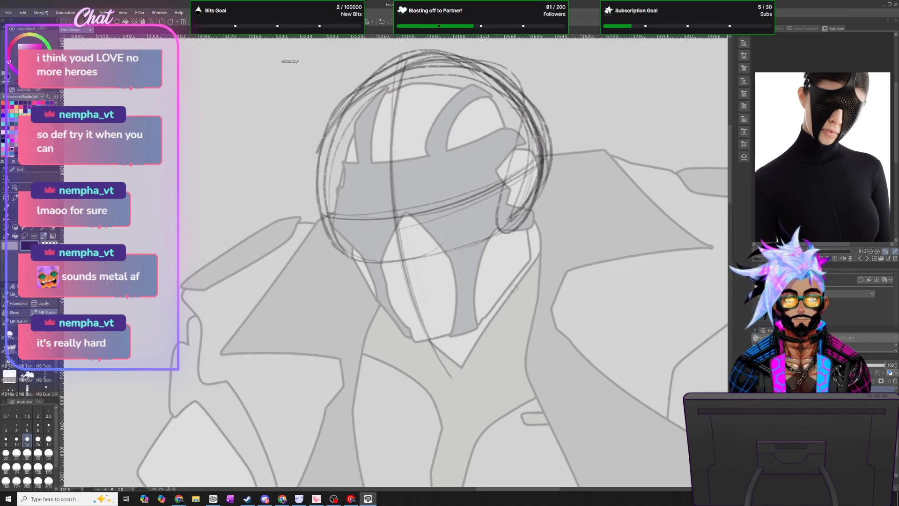
pyautogui.moveTo(436, 47)
pyautogui.mouseDown()
pyautogui.moveTo(482, 94)
pyautogui.moveTo(523, 293)
pyautogui.mouseUp()
pyautogui.moveTo(507, 116); pyautogui.dragTo(528, 293)
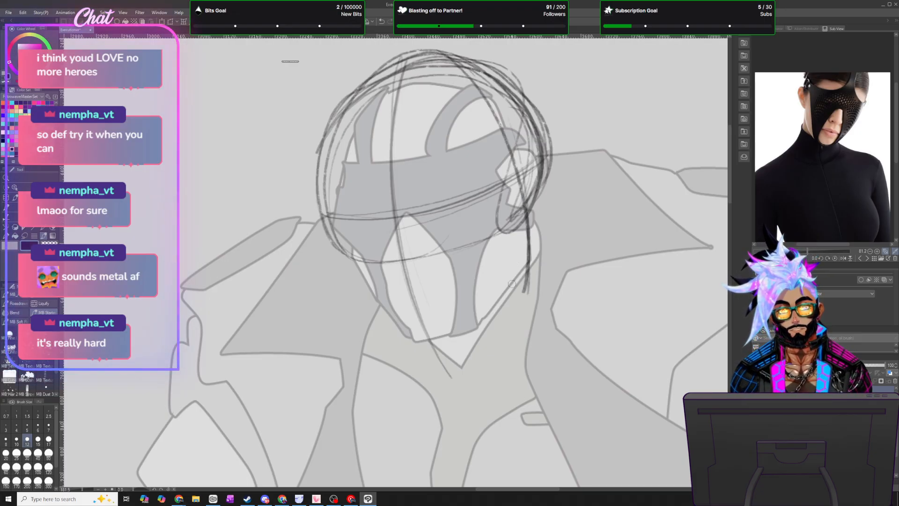
pyautogui.click(384, 23)
pyautogui.click(393, 23)
pyautogui.click(382, 21)
pyautogui.click(382, 22)
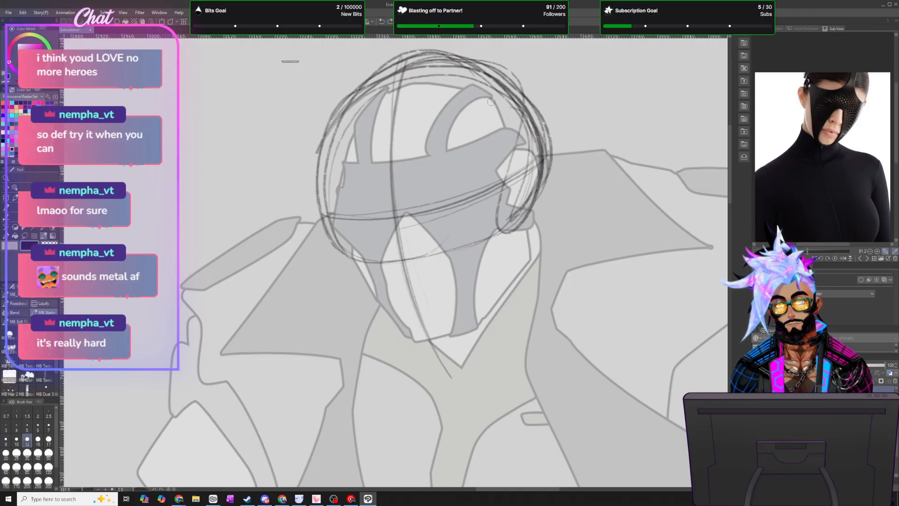
# - Sketch the angular jaw and chin below the cranium, then define the outer ear and darken the skull contour
pyautogui.moveTo(512, 166)
pyautogui.mouseDown()
pyautogui.moveTo(519, 273)
pyautogui.moveTo(476, 330)
pyautogui.mouseUp()
pyautogui.moveTo(531, 269); pyautogui.dragTo(454, 349)
pyautogui.moveTo(512, 286)
pyautogui.mouseDown()
pyautogui.moveTo(456, 346)
pyautogui.moveTo(405, 349)
pyautogui.mouseUp()
pyautogui.moveTo(405, 349)
pyautogui.mouseDown()
pyautogui.moveTo(334, 256)
pyautogui.moveTo(336, 249)
pyautogui.moveTo(380, 308)
pyautogui.moveTo(328, 237)
pyautogui.moveTo(390, 320)
pyautogui.moveTo(436, 351)
pyautogui.moveTo(423, 337)
pyautogui.moveTo(485, 313)
pyautogui.mouseUp()
pyautogui.moveTo(335, 240)
pyautogui.mouseDown()
pyautogui.moveTo(321, 129)
pyautogui.moveTo(368, 64)
pyautogui.moveTo(497, 75)
pyautogui.moveTo(545, 148)
pyautogui.moveTo(521, 203)
pyautogui.moveTo(517, 170)
pyautogui.moveTo(515, 180)
pyautogui.moveTo(528, 156)
pyautogui.moveTo(553, 147)
pyautogui.moveTo(554, 180)
pyautogui.moveTo(541, 208)
pyautogui.moveTo(512, 216)
pyautogui.mouseUp()
pyautogui.moveTo(538, 146)
pyautogui.mouseDown()
pyautogui.moveTo(520, 76)
pyautogui.moveTo(367, 78)
pyautogui.mouseUp()
pyautogui.moveTo(330, 95); pyautogui.dragTo(313, 142)
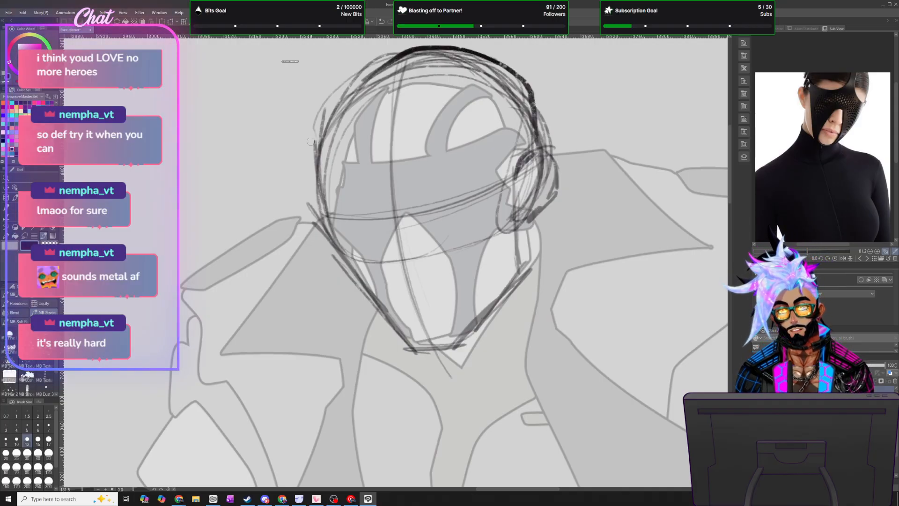
# - Sketch curved horizontal guides across the lower face and vertical guides running from the skull through the eye positions
pyautogui.moveTo(344, 258)
pyautogui.mouseDown()
pyautogui.moveTo(421, 264)
pyautogui.moveTo(538, 222)
pyautogui.mouseUp()
pyautogui.moveTo(509, 232); pyautogui.dragTo(403, 249)
pyautogui.moveTo(403, 249); pyautogui.dragTo(573, 201)
pyautogui.moveTo(372, 294)
pyautogui.mouseDown()
pyautogui.moveTo(521, 252)
pyautogui.moveTo(381, 286)
pyautogui.mouseUp()
pyautogui.moveTo(381, 286); pyautogui.dragTo(553, 248)
pyautogui.moveTo(446, 59)
pyautogui.mouseDown()
pyautogui.moveTo(449, 217)
pyautogui.moveTo(475, 313)
pyautogui.mouseUp()
pyautogui.moveTo(398, 333); pyautogui.dragTo(357, 166)
pyautogui.moveTo(366, 43); pyautogui.dragTo(417, 329)
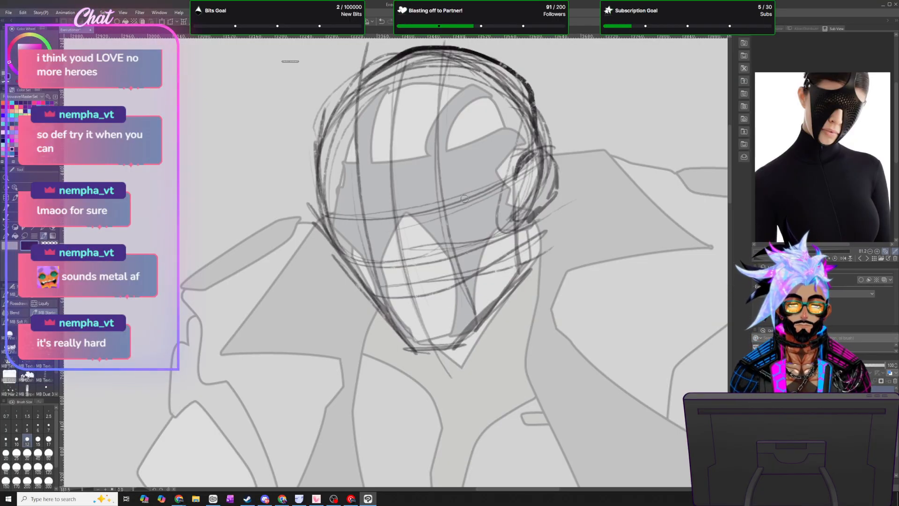
# - Sketch two almond-shaped eyes on the eye line and a wedge-shaped nose with a rounded tip between them
pyautogui.moveTo(466, 192)
pyautogui.mouseDown()
pyautogui.moveTo(431, 206)
pyautogui.moveTo(473, 202)
pyautogui.moveTo(431, 211)
pyautogui.moveTo(472, 190)
pyautogui.moveTo(374, 224)
pyautogui.moveTo(345, 217)
pyautogui.moveTo(353, 206)
pyautogui.moveTo(375, 225)
pyautogui.moveTo(348, 224)
pyautogui.mouseUp()
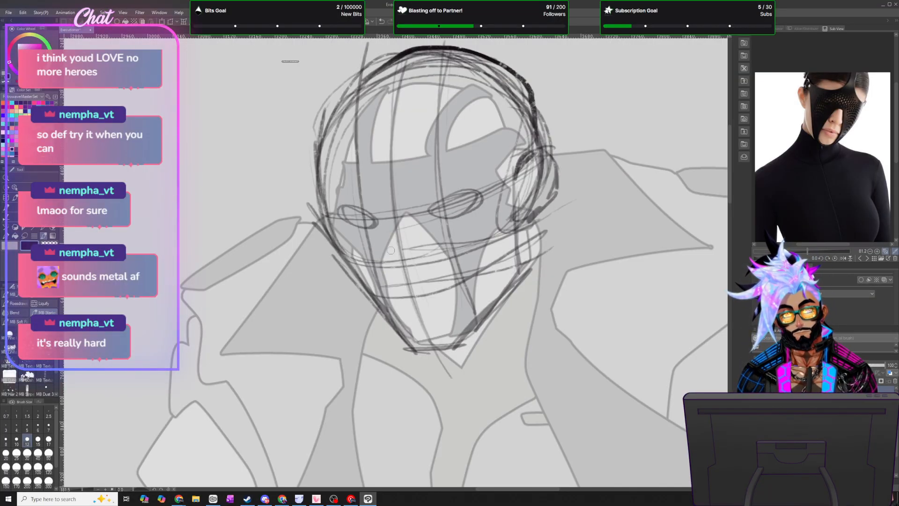
pyautogui.moveTo(397, 202)
pyautogui.mouseDown()
pyautogui.moveTo(383, 261)
pyautogui.moveTo(404, 279)
pyautogui.moveTo(435, 254)
pyautogui.moveTo(416, 282)
pyautogui.moveTo(424, 270)
pyautogui.mouseUp()
pyautogui.moveTo(401, 213)
pyautogui.mouseDown()
pyautogui.moveTo(430, 267)
pyautogui.moveTo(391, 215)
pyautogui.moveTo(387, 270)
pyautogui.moveTo(426, 276)
pyautogui.mouseUp()
pyautogui.moveTo(396, 201); pyautogui.dragTo(427, 277)
pyautogui.moveTo(411, 218); pyautogui.dragTo(430, 267)
pyautogui.moveTo(407, 246)
pyautogui.mouseDown()
pyautogui.moveTo(415, 281)
pyautogui.moveTo(432, 252)
pyautogui.mouseUp()
pyautogui.moveTo(407, 210); pyautogui.dragTo(434, 246)
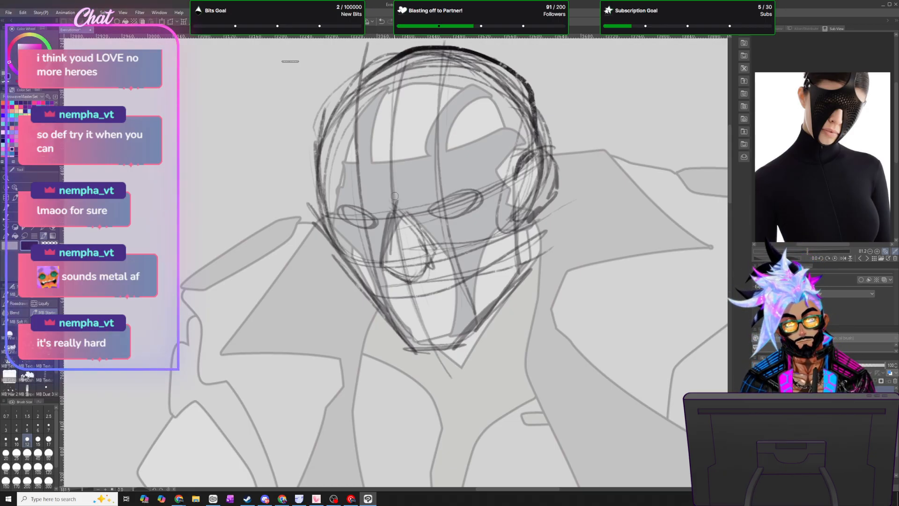
pyautogui.moveTo(382, 263)
pyautogui.mouseDown()
pyautogui.moveTo(432, 266)
pyautogui.moveTo(404, 270)
pyautogui.moveTo(399, 261)
pyautogui.moveTo(415, 267)
pyautogui.moveTo(399, 257)
pyautogui.mouseUp()
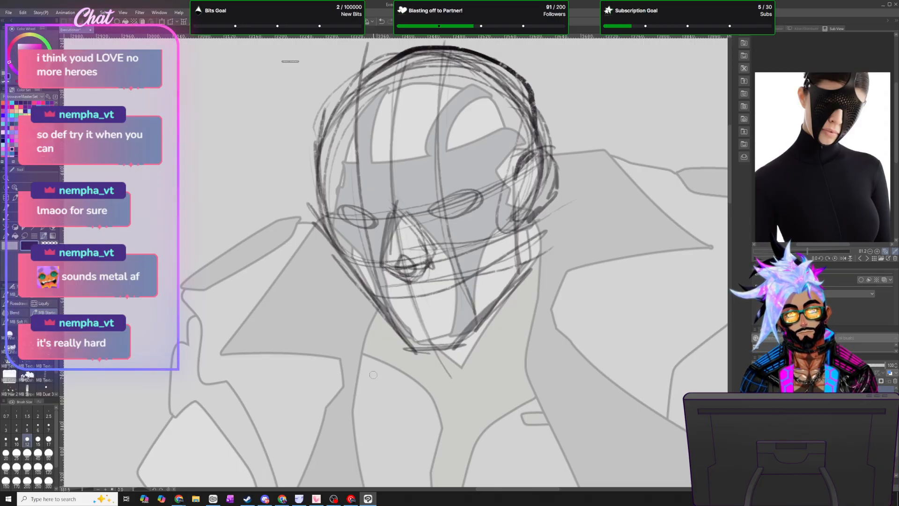
# - Sketch angled brows meeting above the nose, add a cheek line from the ear, and reinforce the jaw toward the chin
pyautogui.moveTo(439, 179)
pyautogui.mouseDown()
pyautogui.moveTo(401, 214)
pyautogui.moveTo(366, 216)
pyautogui.mouseUp()
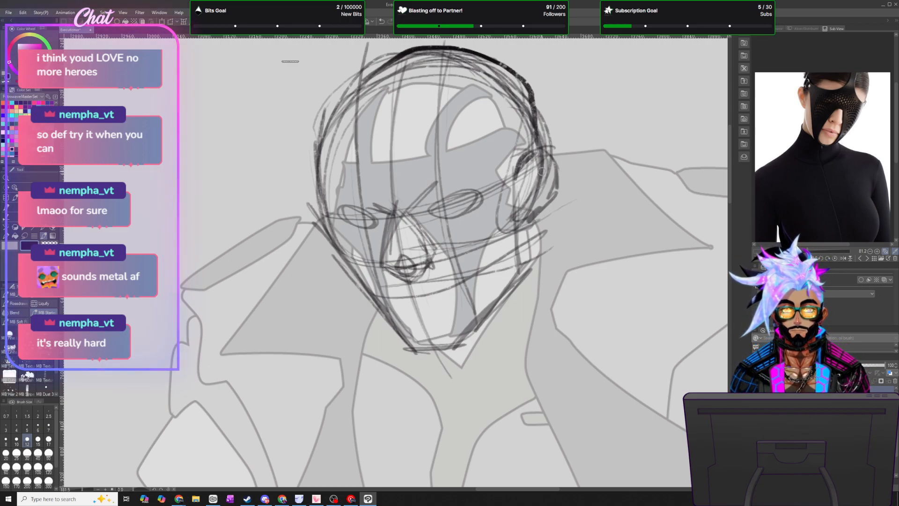
pyautogui.moveTo(529, 186)
pyautogui.mouseDown()
pyautogui.moveTo(478, 277)
pyautogui.moveTo(466, 347)
pyautogui.moveTo(485, 264)
pyautogui.mouseUp()
pyautogui.moveTo(346, 264)
pyautogui.mouseDown()
pyautogui.moveTo(385, 297)
pyautogui.moveTo(410, 360)
pyautogui.mouseUp()
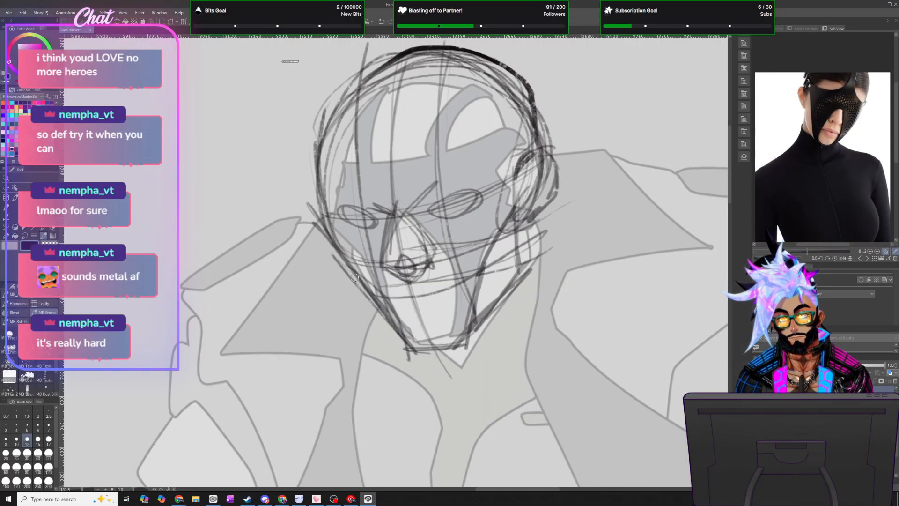
pyautogui.moveTo(362, 290); pyautogui.dragTo(411, 360)
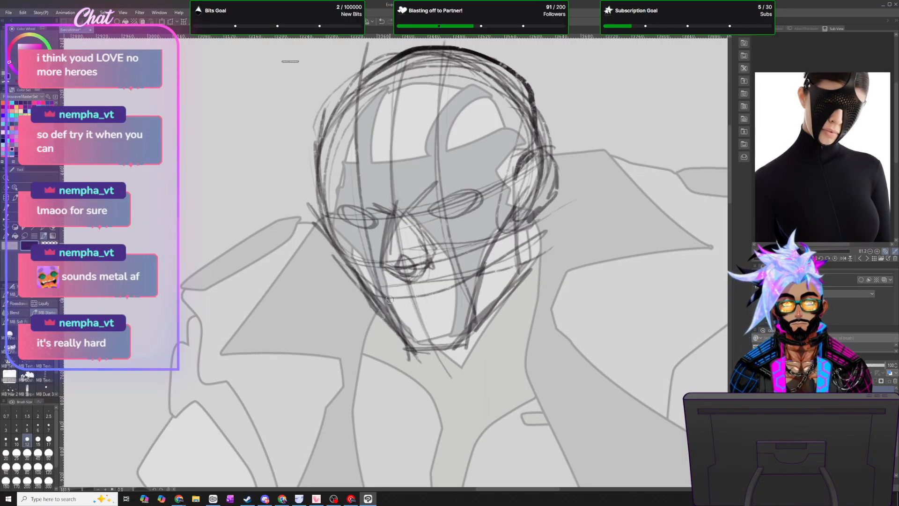
# - Lower the opacity of the head construction sketch and fade the base artwork beneath it further
pyautogui.scroll(-4, 536, 299)
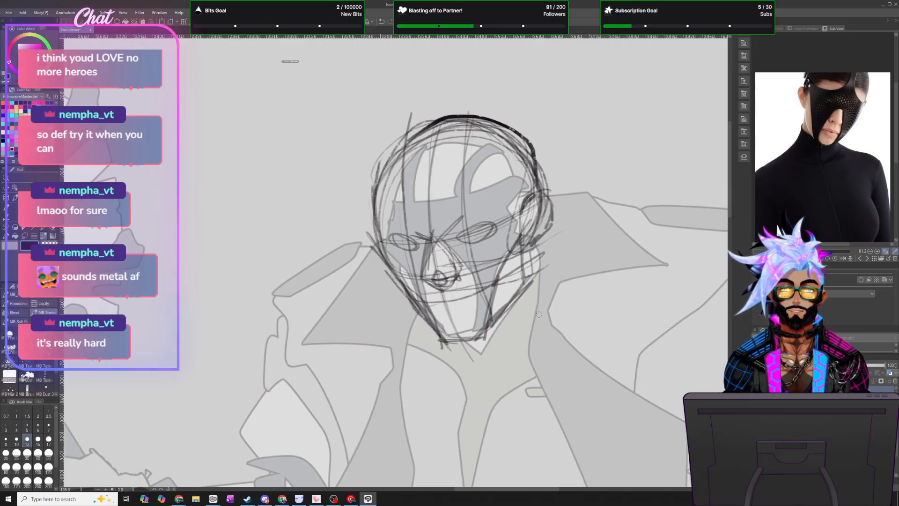
pyautogui.scroll(3, 534, 286)
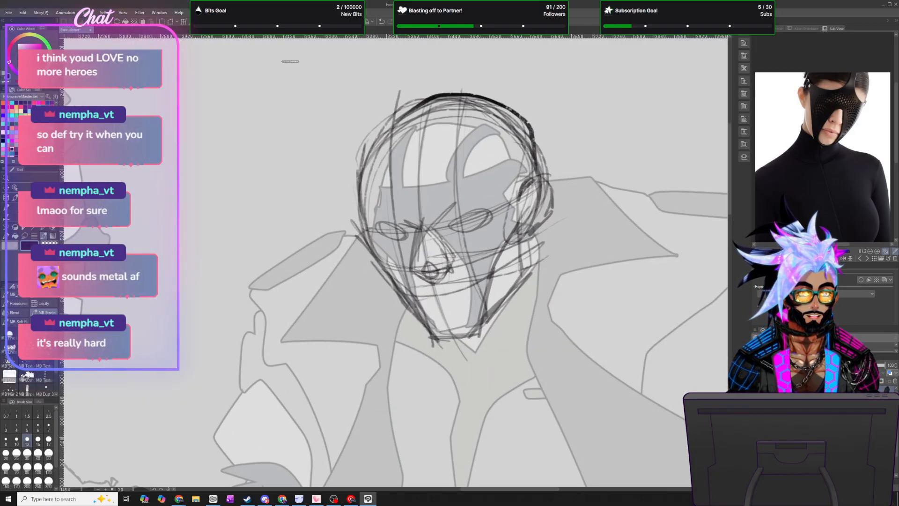
pyautogui.moveTo(882, 365); pyautogui.dragTo(824, 364)
pyautogui.click(843, 412)
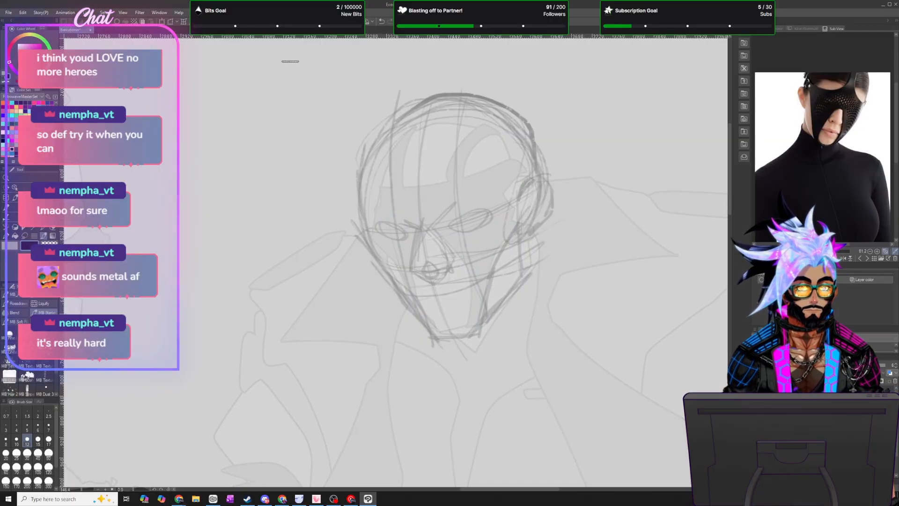
# - Pick a blue drawing colour and convert the head construction sketch lines to it
pyautogui.click(866, 391)
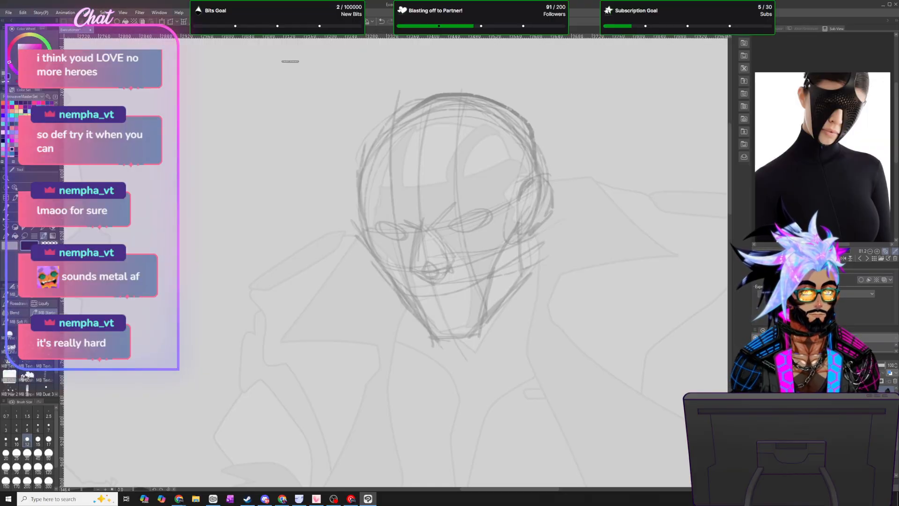
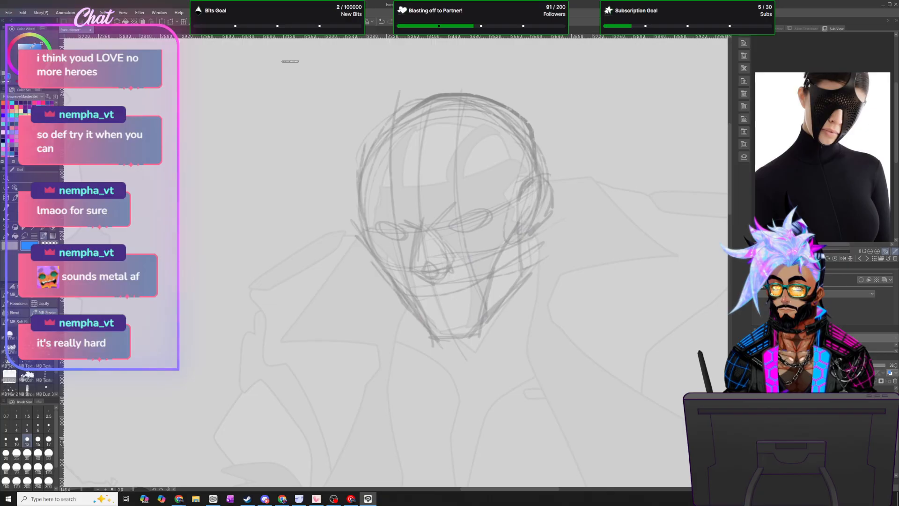
pyautogui.click(23, 12)
pyautogui.click(57, 170)
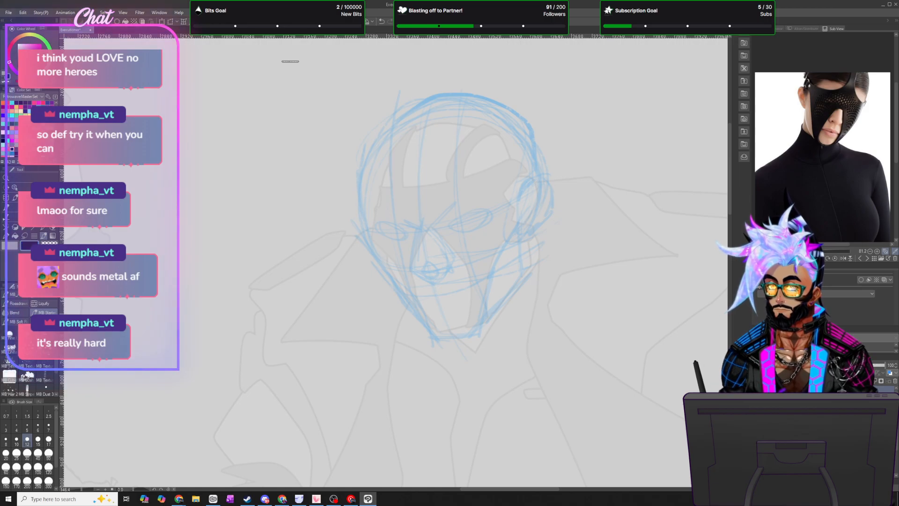
pyautogui.scroll(3, 465, 274)
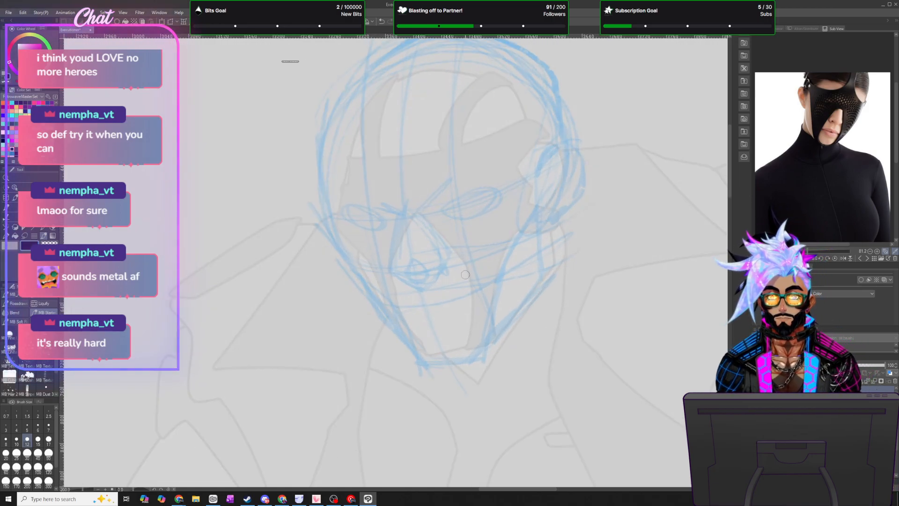
# - Draw the inner brow crease, side profile and tip of the nose, and the nostril wing in dark strokes over the blue guide
pyautogui.scroll(2, 465, 275)
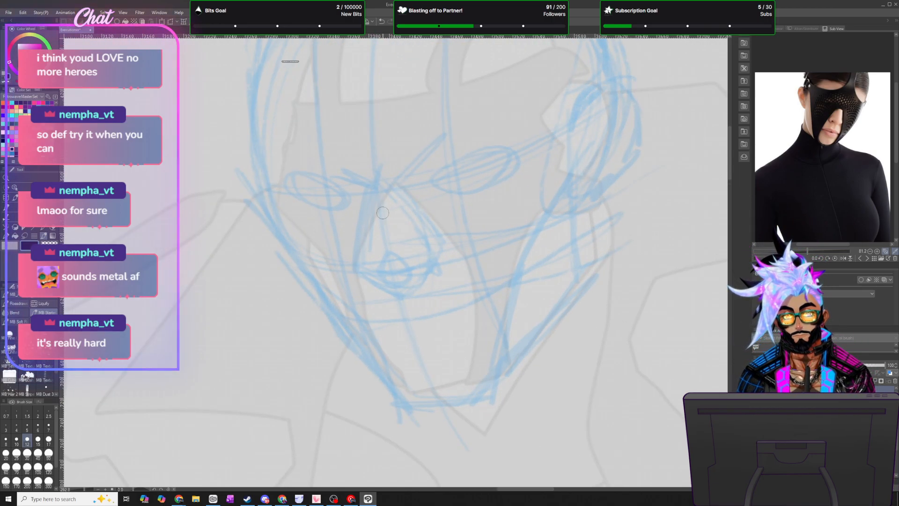
pyautogui.moveTo(345, 171); pyautogui.dragTo(379, 193)
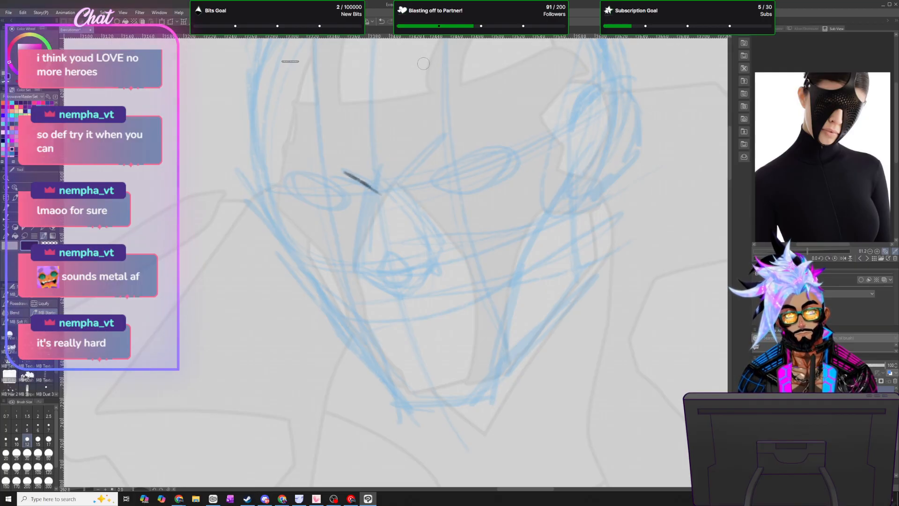
pyautogui.hotkey('ctrl', 'z')
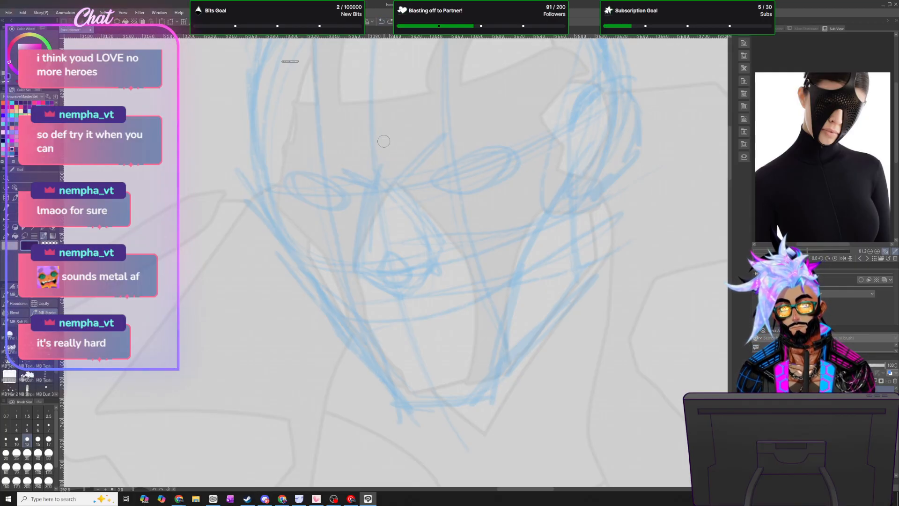
pyautogui.moveTo(339, 149)
pyautogui.mouseDown()
pyautogui.moveTo(372, 180)
pyautogui.moveTo(361, 213)
pyautogui.moveTo(364, 273)
pyautogui.moveTo(407, 285)
pyautogui.moveTo(450, 249)
pyautogui.moveTo(443, 265)
pyautogui.mouseUp()
pyautogui.moveTo(433, 228)
pyautogui.mouseDown()
pyautogui.moveTo(448, 247)
pyautogui.moveTo(432, 228)
pyautogui.moveTo(467, 241)
pyautogui.mouseUp()
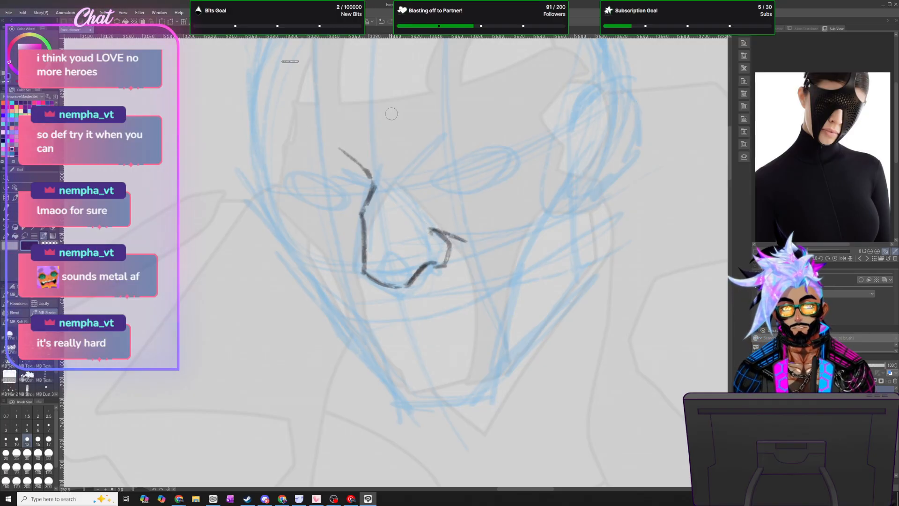
# - Draw the philtrum, closed mouth line with a dark corner, and lower lip, and add a second contour along the nose bridge
pyautogui.moveTo(380, 282)
pyautogui.mouseDown()
pyautogui.moveTo(397, 304)
pyautogui.moveTo(415, 304)
pyautogui.moveTo(396, 297)
pyautogui.moveTo(395, 308)
pyautogui.moveTo(409, 306)
pyautogui.moveTo(400, 318)
pyautogui.moveTo(384, 310)
pyautogui.moveTo(481, 313)
pyautogui.mouseUp()
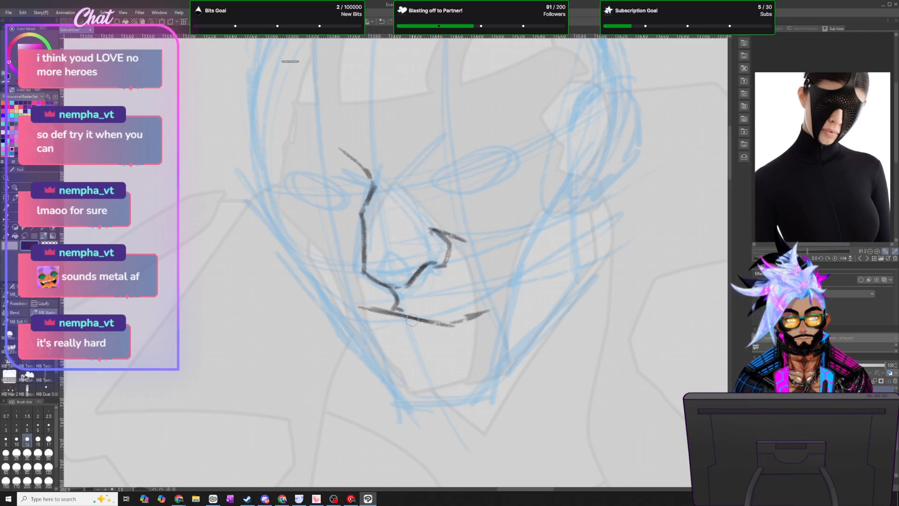
pyautogui.moveTo(375, 310); pyautogui.dragTo(358, 314)
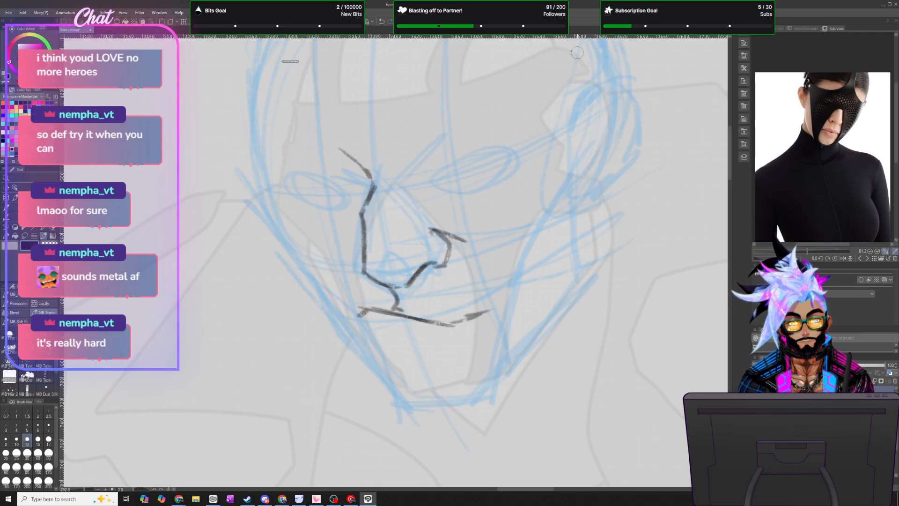
pyautogui.moveTo(357, 320)
pyautogui.mouseDown()
pyautogui.moveTo(363, 337)
pyautogui.moveTo(393, 348)
pyautogui.moveTo(452, 352)
pyautogui.mouseUp()
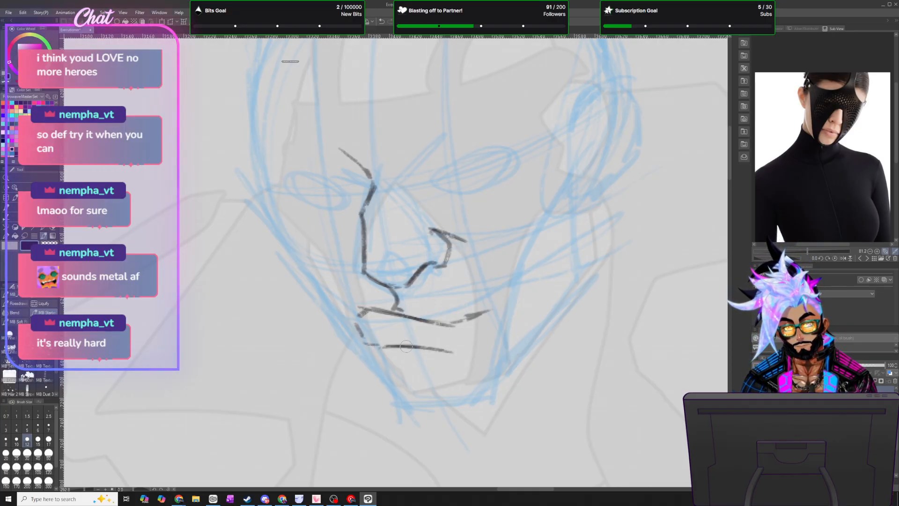
pyautogui.moveTo(493, 308); pyautogui.dragTo(499, 310)
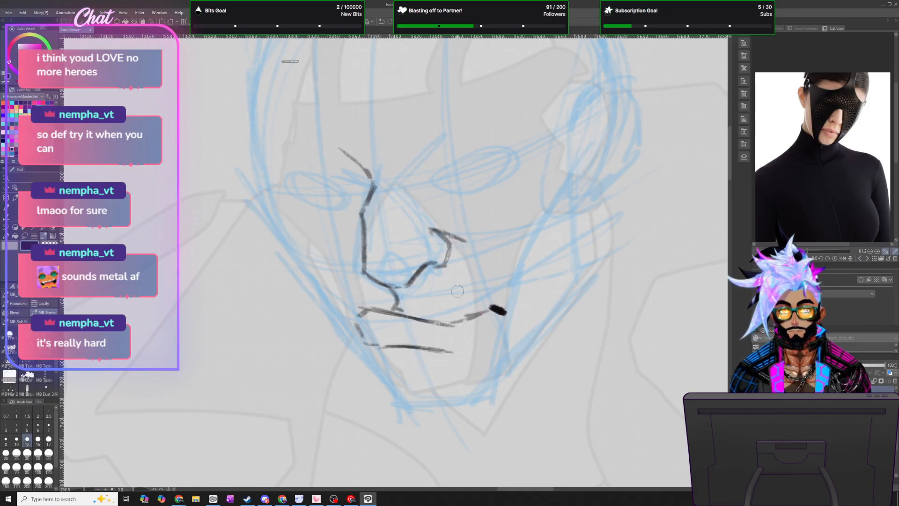
pyautogui.moveTo(373, 184); pyautogui.dragTo(351, 250)
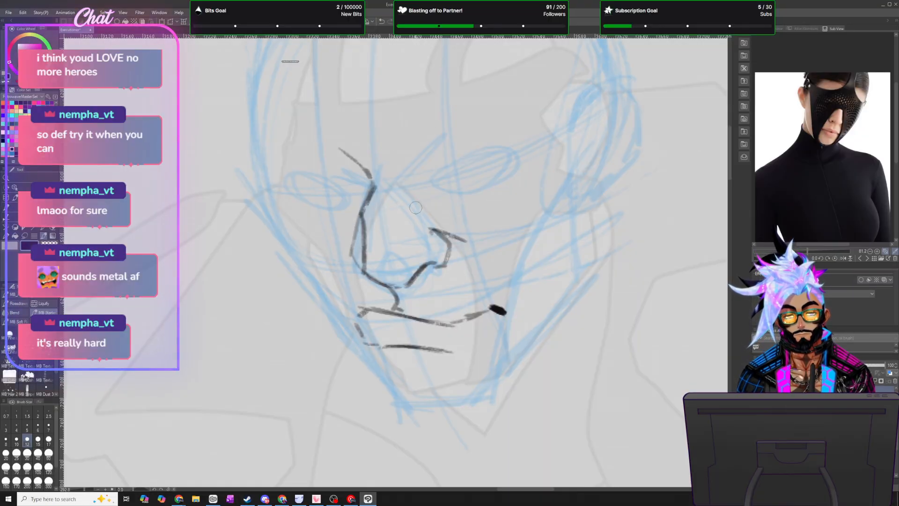
# - Draw the cheek hollow line from the ear down toward the corner of the mouth
pyautogui.scroll(-2, 489, 311)
pyautogui.scroll(1, 480, 328)
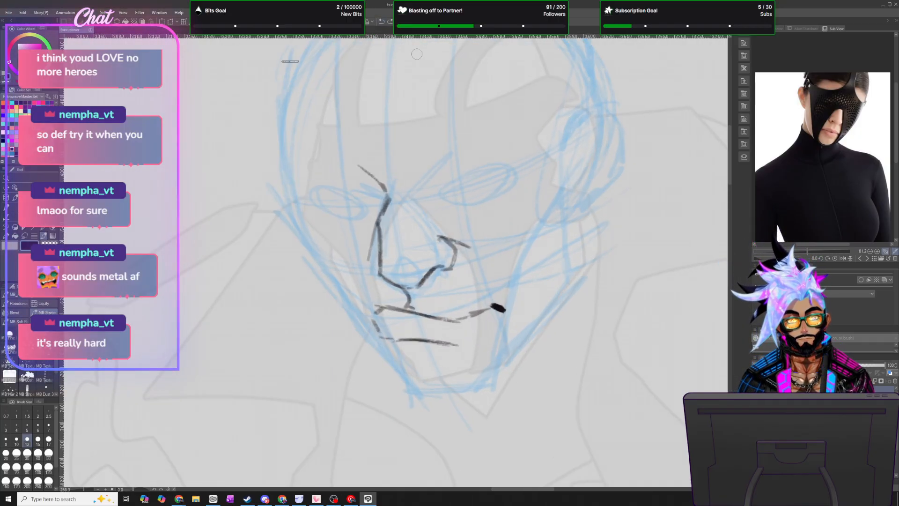
pyautogui.moveTo(481, 342)
pyautogui.mouseDown()
pyautogui.moveTo(503, 346)
pyautogui.moveTo(520, 329)
pyautogui.moveTo(548, 242)
pyautogui.mouseUp()
pyautogui.moveTo(531, 286)
pyautogui.mouseDown()
pyautogui.moveTo(582, 200)
pyautogui.moveTo(558, 157)
pyautogui.moveTo(574, 206)
pyautogui.moveTo(527, 288)
pyautogui.moveTo(521, 319)
pyautogui.mouseUp()
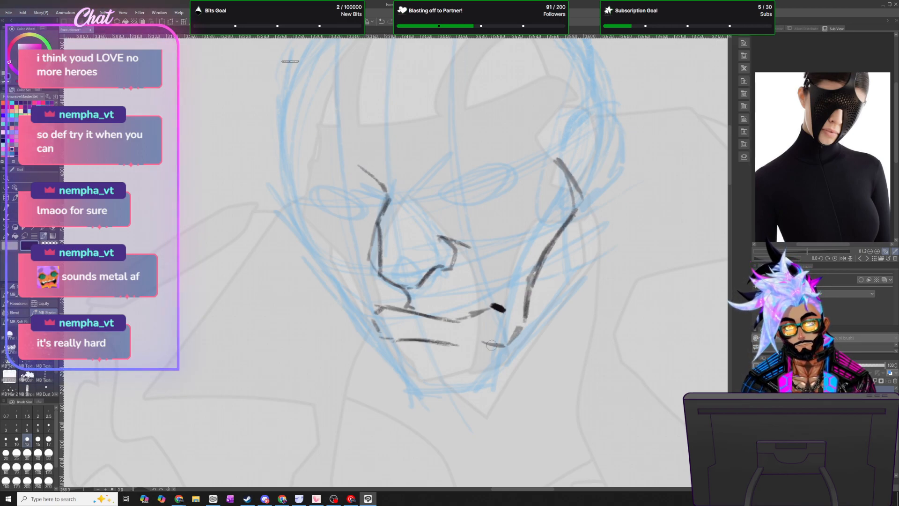
# - Add the lower lip's edge, outline the chin and jaw up to the ear, and redo the vertical jaw line below the ear
pyautogui.moveTo(408, 338)
pyautogui.mouseDown()
pyautogui.moveTo(397, 349)
pyautogui.moveTo(405, 398)
pyautogui.moveTo(481, 404)
pyautogui.moveTo(571, 292)
pyautogui.mouseUp()
pyautogui.moveTo(509, 380)
pyautogui.mouseDown()
pyautogui.moveTo(588, 271)
pyautogui.moveTo(608, 166)
pyautogui.mouseUp()
pyautogui.moveTo(581, 287); pyautogui.dragTo(606, 164)
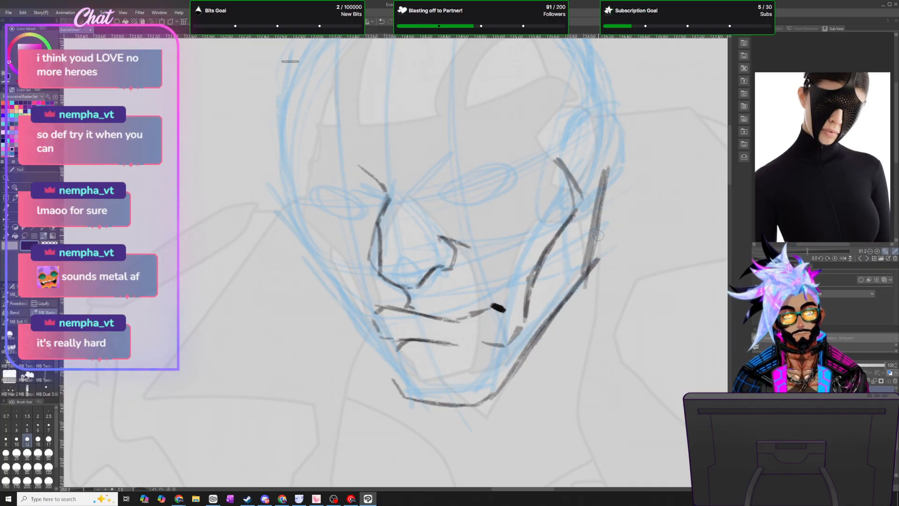
pyautogui.hotkey('ctrl', 'z')
pyautogui.click(382, 22)
pyautogui.moveTo(592, 202); pyautogui.dragTo(596, 263)
pyautogui.moveTo(598, 227); pyautogui.dragTo(597, 269)
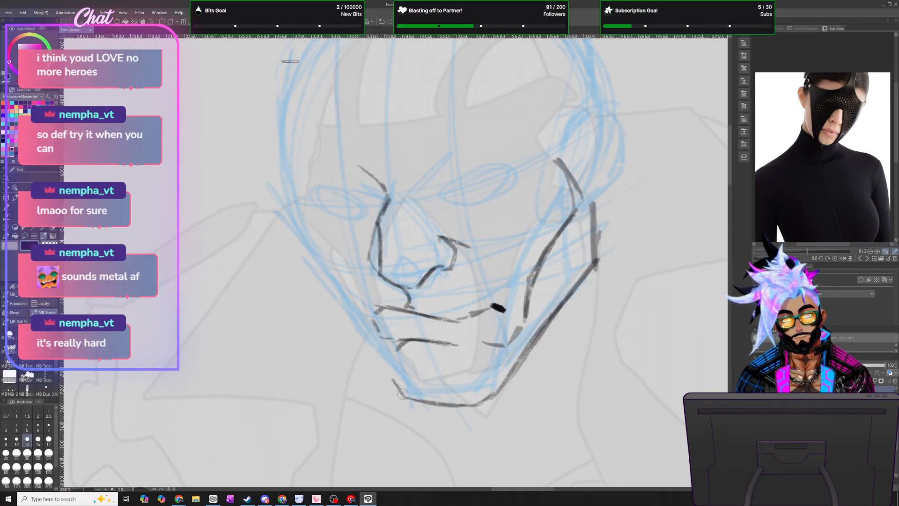
# - Outline the far cheek and jaw down to the chin, and trim the upper ends of both cheek lines
pyautogui.moveTo(305, 202)
pyautogui.mouseDown()
pyautogui.moveTo(324, 287)
pyautogui.moveTo(387, 357)
pyautogui.moveTo(379, 350)
pyautogui.moveTo(399, 389)
pyautogui.mouseUp()
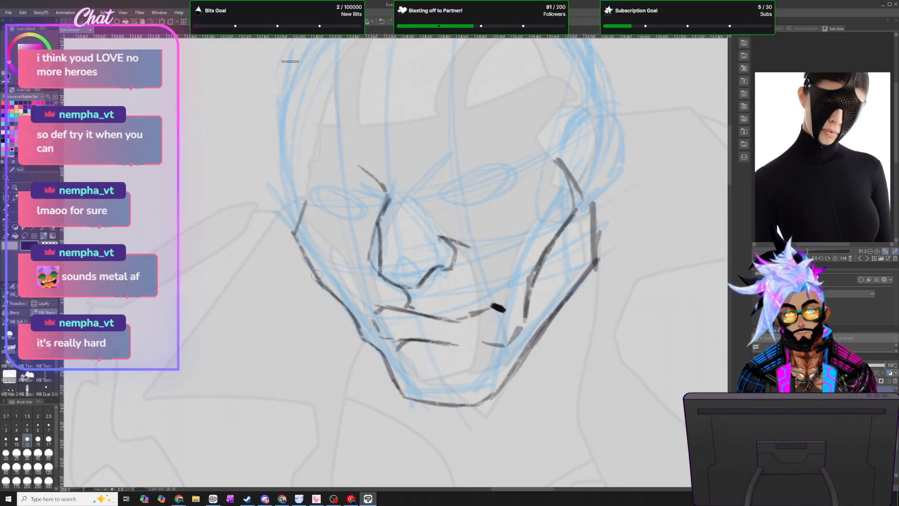
pyautogui.moveTo(298, 243); pyautogui.dragTo(304, 202)
pyautogui.moveTo(555, 159); pyautogui.dragTo(569, 176)
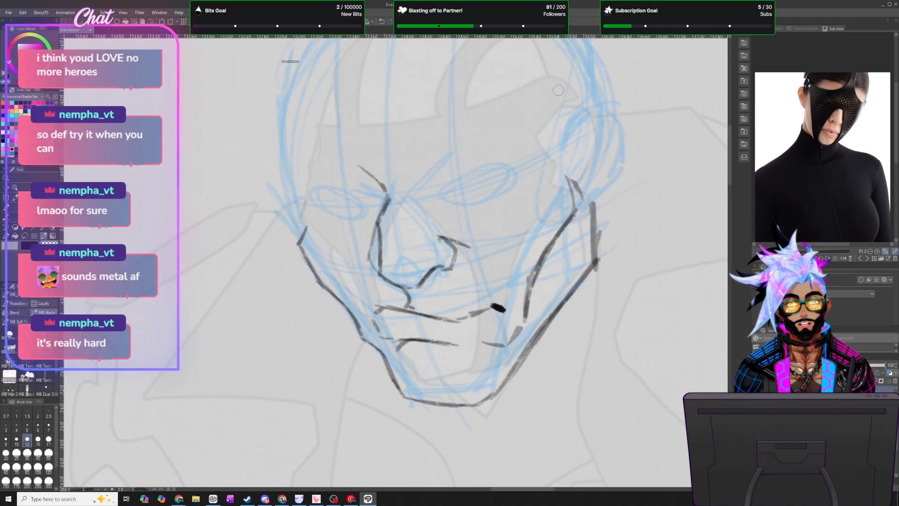
# - Draw the inner brow crease and the folds beneath both inner eye corners, and undo the extra cheek crease beside the nose
pyautogui.scroll(-4, 501, 295)
pyautogui.scroll(-3, 504, 291)
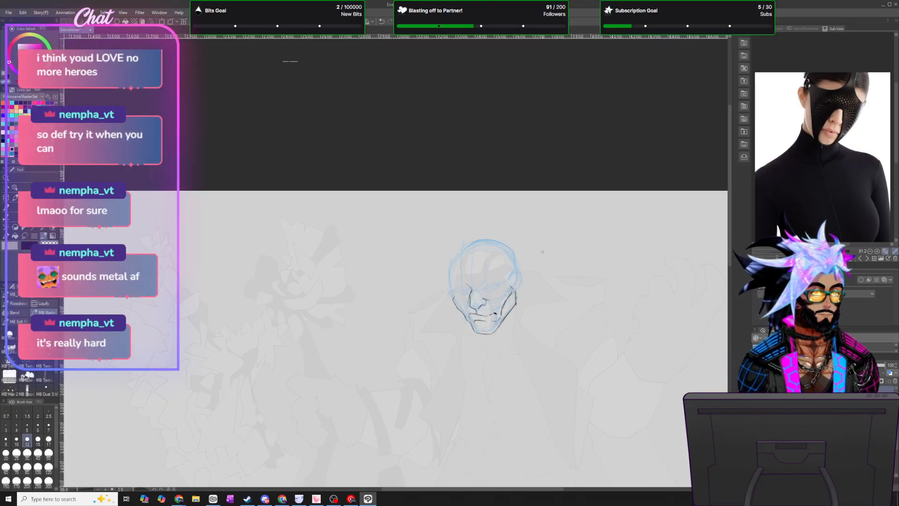
pyautogui.scroll(4, 543, 255)
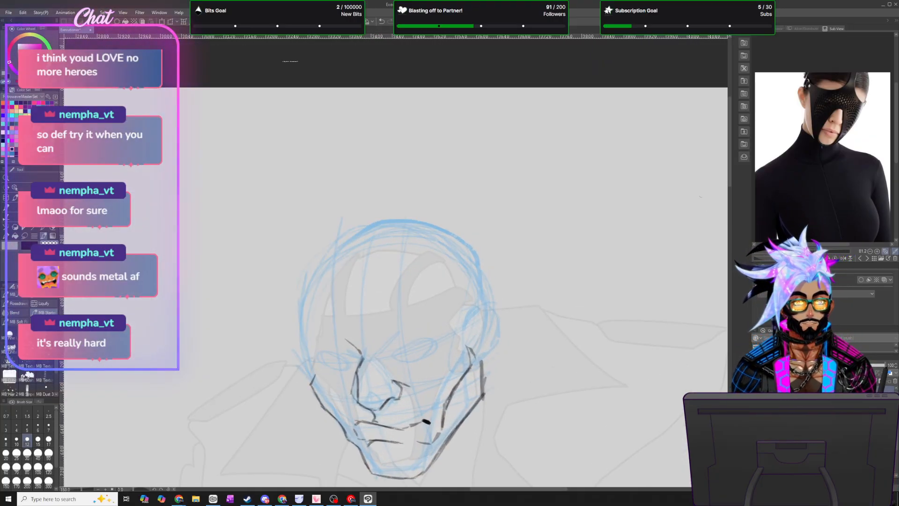
pyautogui.moveTo(731, 175); pyautogui.dragTo(733, 217)
pyautogui.scroll(3, 408, 121)
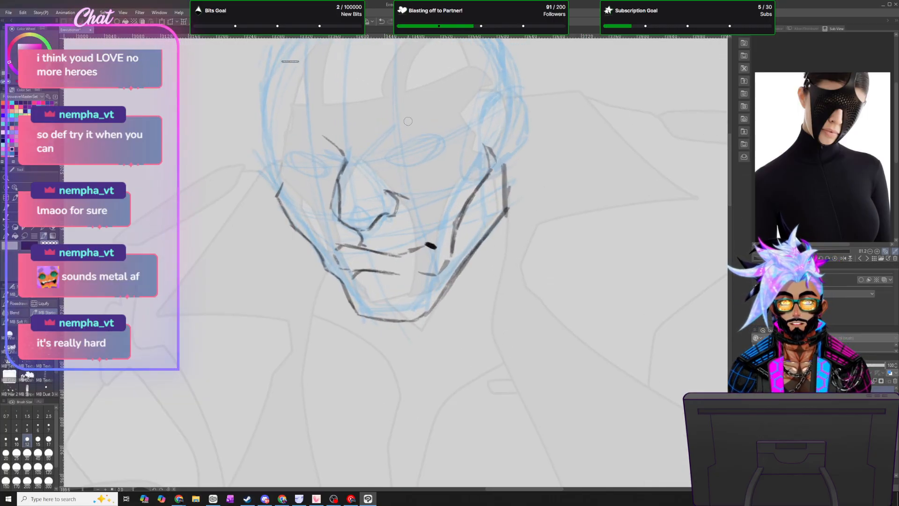
pyautogui.scroll(3, 408, 121)
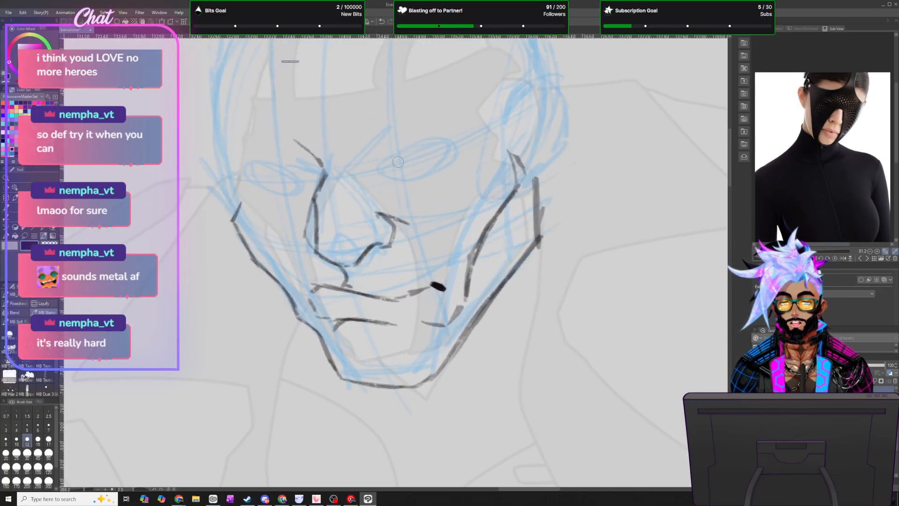
pyautogui.moveTo(371, 130)
pyautogui.mouseDown()
pyautogui.moveTo(358, 160)
pyautogui.moveTo(384, 193)
pyautogui.mouseUp()
pyautogui.moveTo(327, 174); pyautogui.dragTo(301, 205)
pyautogui.moveTo(391, 196); pyautogui.dragTo(401, 202)
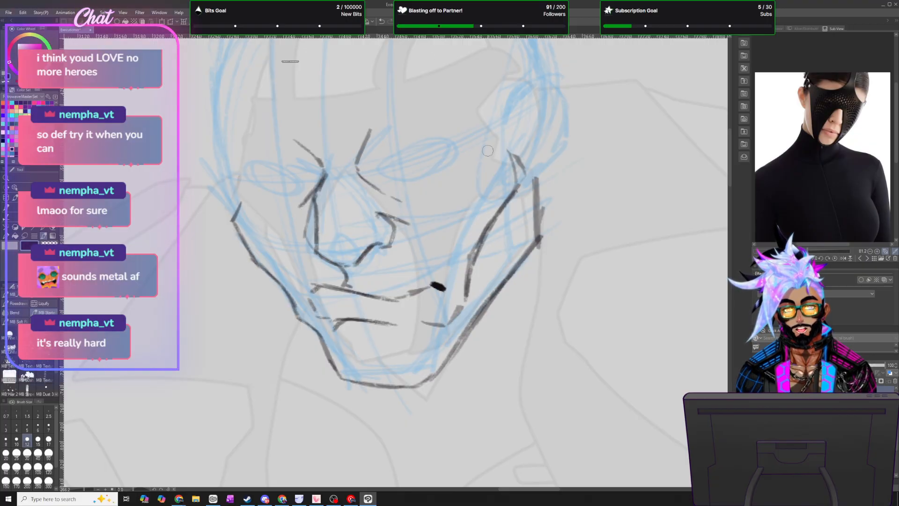
pyautogui.moveTo(302, 203)
pyautogui.mouseDown()
pyautogui.moveTo(287, 216)
pyautogui.moveTo(304, 243)
pyautogui.moveTo(291, 271)
pyautogui.mouseUp()
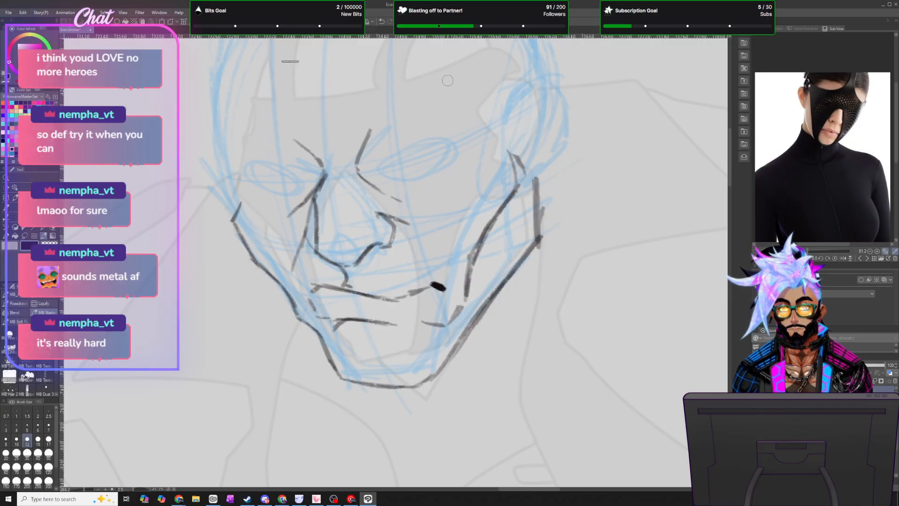
pyautogui.click(385, 22)
# - Draw the angled brow ridge over the eye nearest the ear, with a short vertical frown crease above its inner end
pyautogui.scroll(-5, 453, 247)
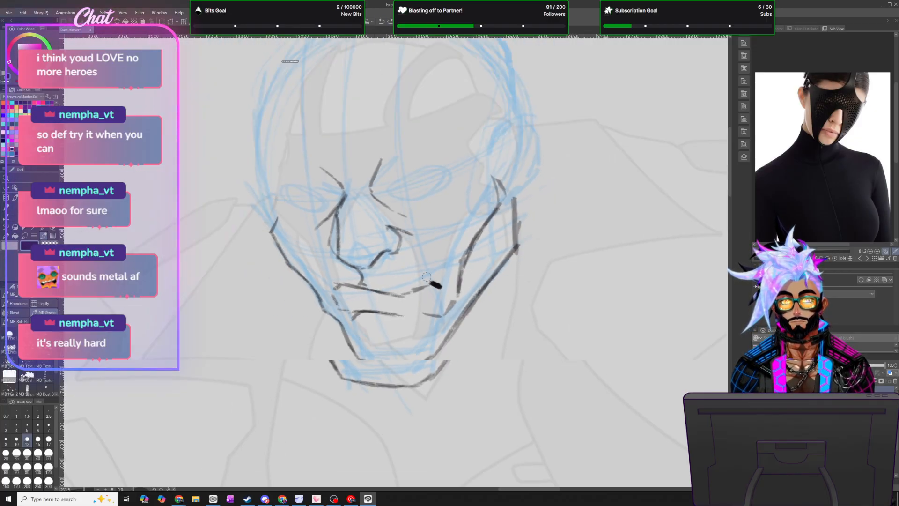
pyautogui.scroll(5, 473, 188)
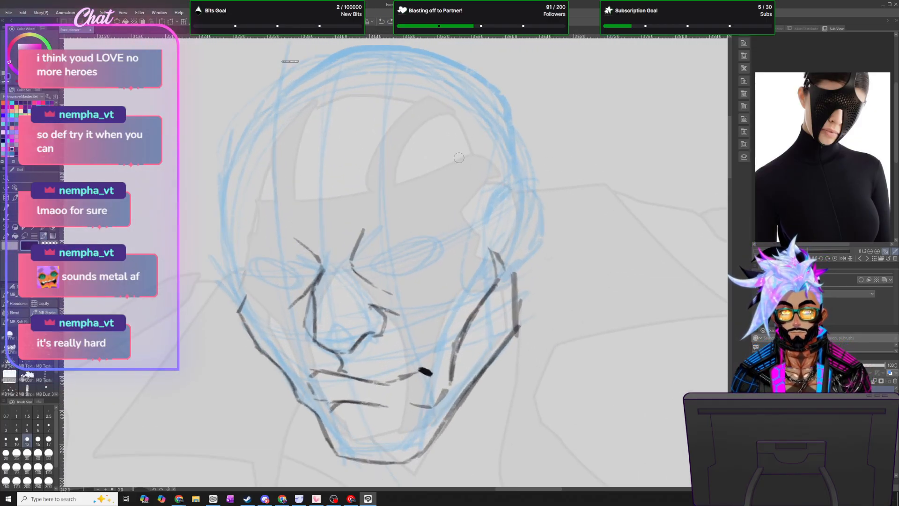
pyautogui.moveTo(356, 238)
pyautogui.mouseDown()
pyautogui.moveTo(364, 229)
pyautogui.moveTo(370, 247)
pyautogui.moveTo(421, 209)
pyautogui.moveTo(461, 224)
pyautogui.mouseUp()
pyautogui.moveTo(446, 219); pyautogui.dragTo(408, 220)
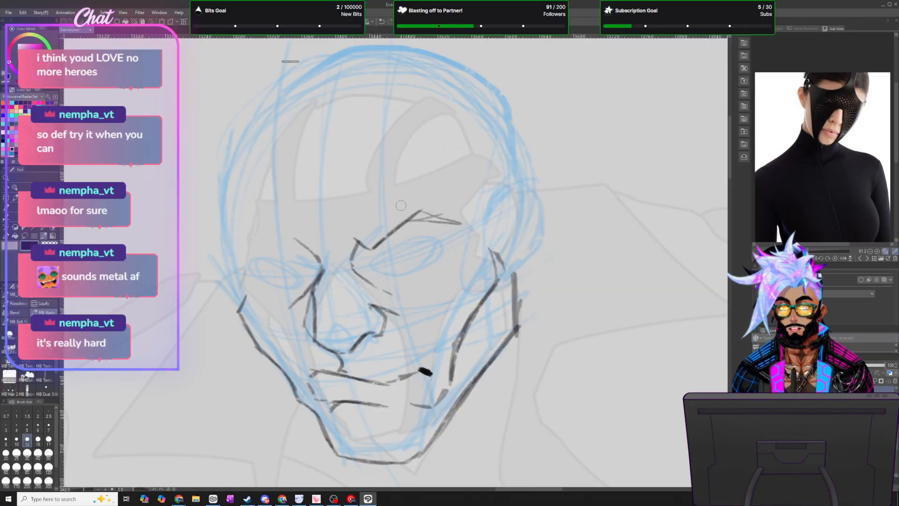
pyautogui.moveTo(358, 202); pyautogui.dragTo(349, 235)
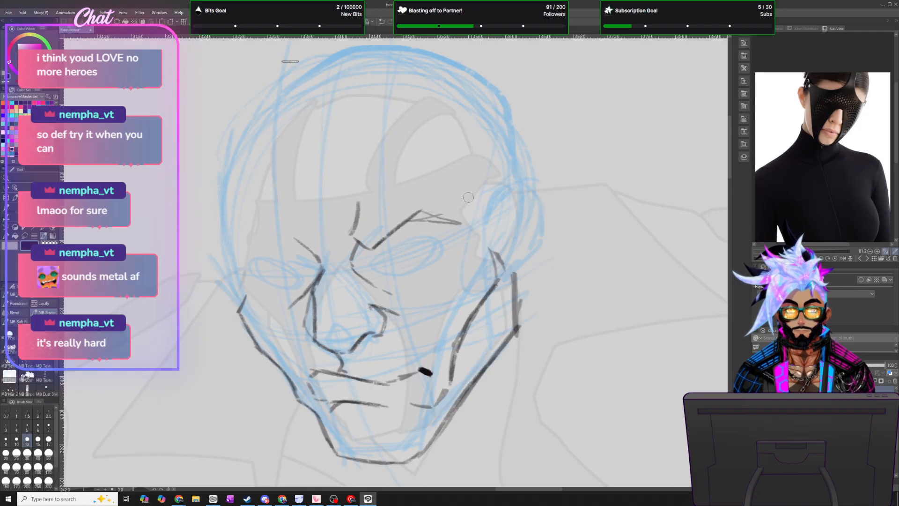
# - Add a short tail to the brow nearest the ear, and redraw the temple contour curving up toward the crown
pyautogui.moveTo(462, 228); pyautogui.dragTo(473, 218)
pyautogui.moveTo(463, 230)
pyautogui.mouseDown()
pyautogui.moveTo(451, 196)
pyautogui.moveTo(429, 184)
pyautogui.mouseUp()
pyautogui.hotkey('ctrl', 'z')
pyautogui.hotkey('ctrl', 'z')
pyautogui.moveTo(457, 194)
pyautogui.mouseDown()
pyautogui.moveTo(424, 179)
pyautogui.moveTo(415, 148)
pyautogui.moveTo(414, 108)
pyautogui.moveTo(442, 82)
pyautogui.mouseUp()
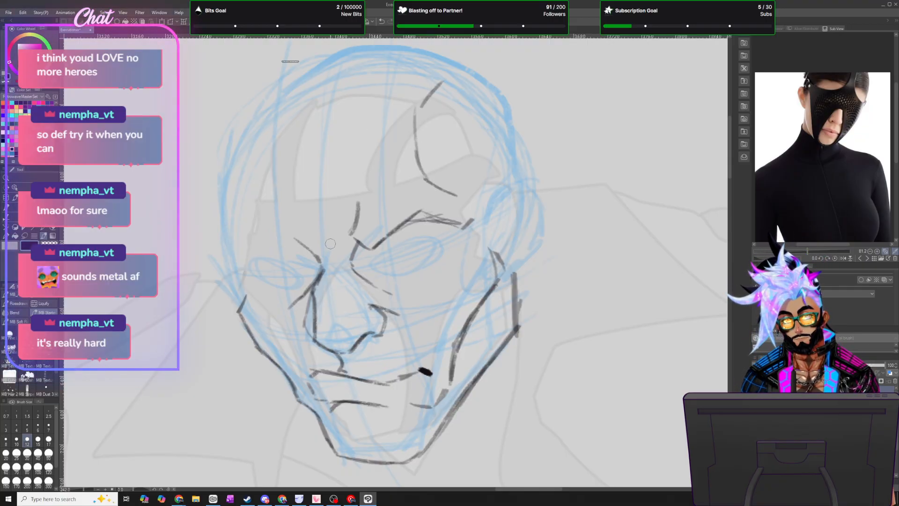
# - Draw the far eye's peaked brow, the outer socket lines of both eyes, and the frown creases between the brows
pyautogui.moveTo(324, 272)
pyautogui.mouseDown()
pyautogui.moveTo(319, 257)
pyautogui.moveTo(331, 236)
pyautogui.moveTo(271, 230)
pyautogui.moveTo(239, 250)
pyautogui.mouseUp()
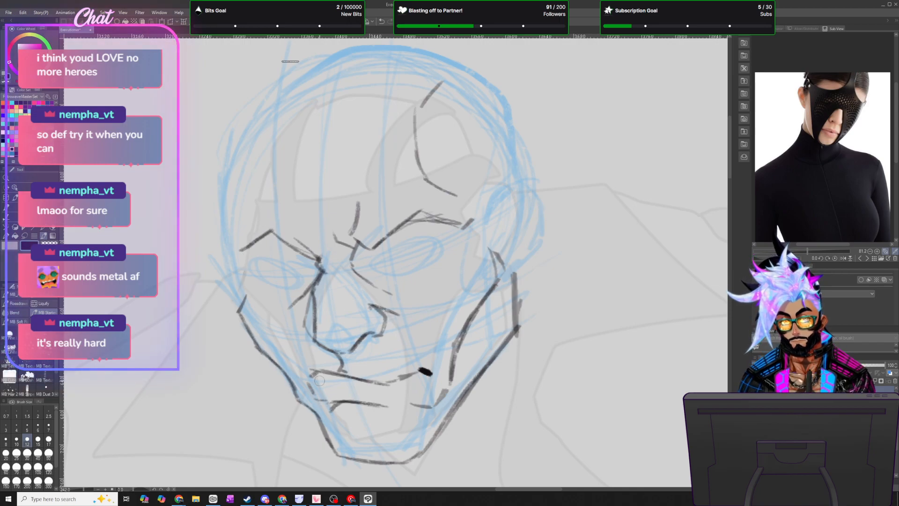
pyautogui.moveTo(235, 265); pyautogui.dragTo(272, 301)
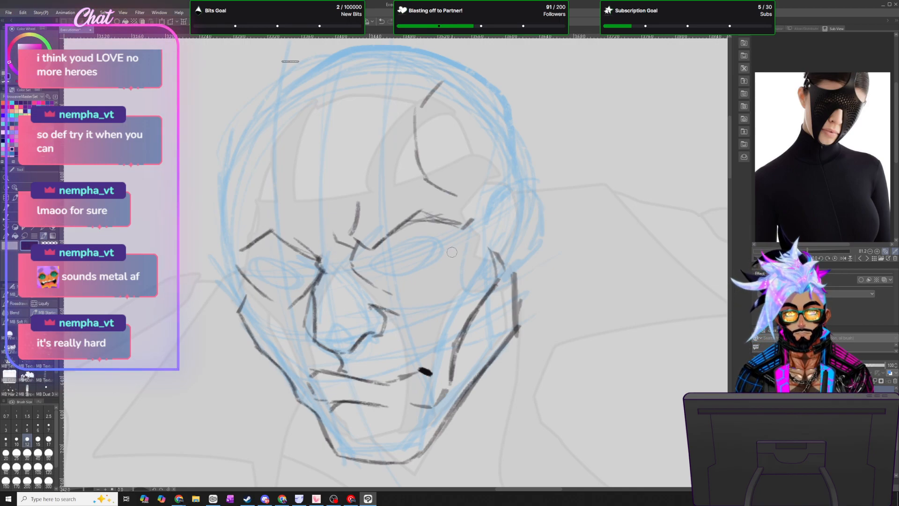
pyautogui.moveTo(464, 233); pyautogui.dragTo(439, 275)
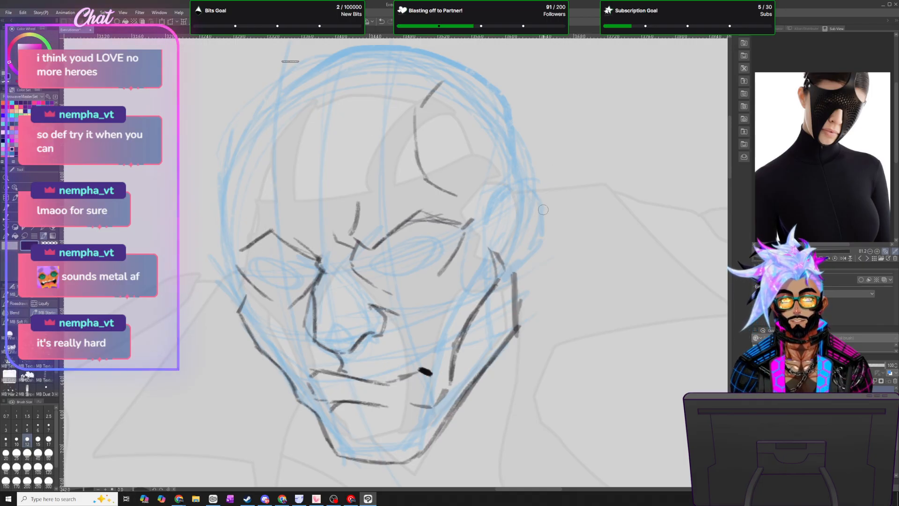
pyautogui.scroll(-8, 527, 206)
pyautogui.scroll(9, 464, 174)
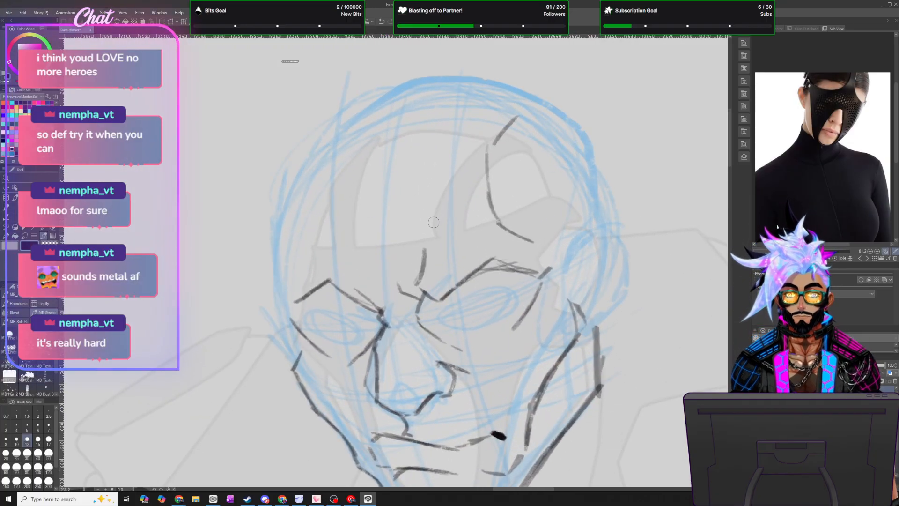
pyautogui.moveTo(378, 307)
pyautogui.mouseDown()
pyautogui.moveTo(366, 299)
pyautogui.moveTo(380, 312)
pyautogui.mouseUp()
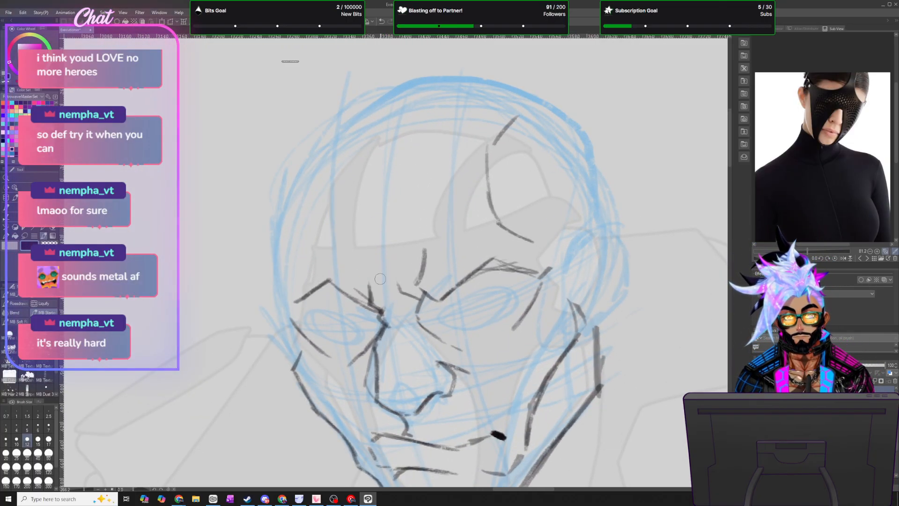
# - Outline the far temple and brow bone above the cheek, and undo the extra line rising up the forehead
pyautogui.moveTo(294, 357); pyautogui.dragTo(271, 281)
pyautogui.moveTo(277, 316)
pyautogui.mouseDown()
pyautogui.moveTo(272, 285)
pyautogui.moveTo(312, 242)
pyautogui.mouseUp()
pyautogui.moveTo(286, 272)
pyautogui.mouseDown()
pyautogui.moveTo(307, 244)
pyautogui.moveTo(312, 181)
pyautogui.mouseUp()
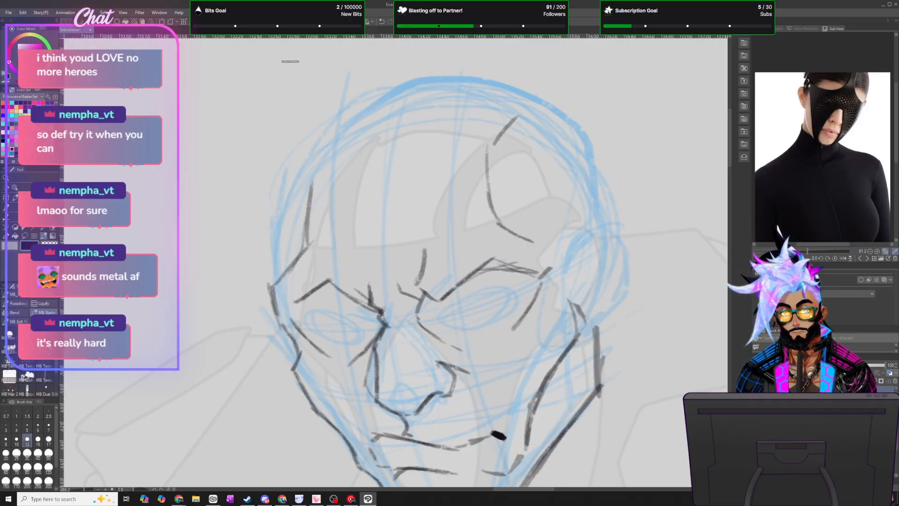
pyautogui.hotkey('ctrl', 'z')
# - Outline the skull in dark strokes from the far temple over the crown and down to the ear
pyautogui.moveTo(277, 278)
pyautogui.mouseDown()
pyautogui.moveTo(281, 208)
pyautogui.moveTo(358, 119)
pyautogui.moveTo(572, 124)
pyautogui.mouseUp()
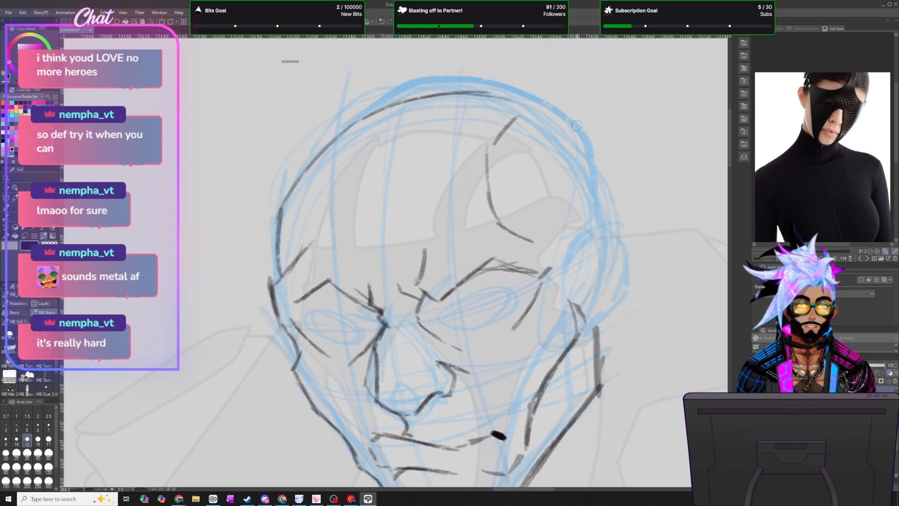
pyautogui.moveTo(489, 93); pyautogui.dragTo(585, 136)
pyautogui.moveTo(516, 99)
pyautogui.mouseDown()
pyautogui.moveTo(557, 124)
pyautogui.moveTo(593, 175)
pyautogui.moveTo(582, 144)
pyautogui.moveTo(607, 210)
pyautogui.mouseUp()
pyautogui.moveTo(600, 165); pyautogui.dragTo(608, 240)
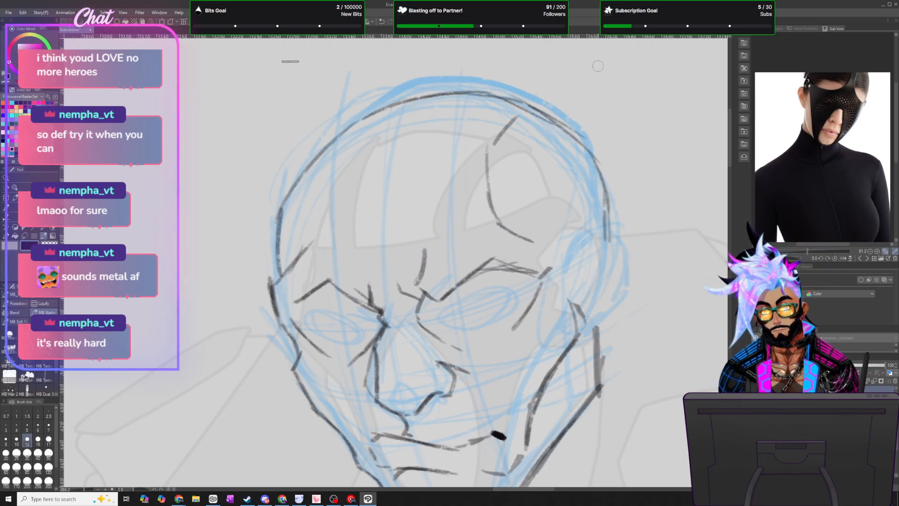
# - Erase the outer temple contour beside the far eye, between the skull outline and the cheek
pyautogui.moveTo(271, 292); pyautogui.dragTo(296, 310)
pyautogui.press('c')
pyautogui.moveTo(295, 344)
pyautogui.mouseDown()
pyautogui.moveTo(279, 325)
pyautogui.moveTo(274, 300)
pyautogui.moveTo(288, 302)
pyautogui.moveTo(274, 283)
pyautogui.mouseUp()
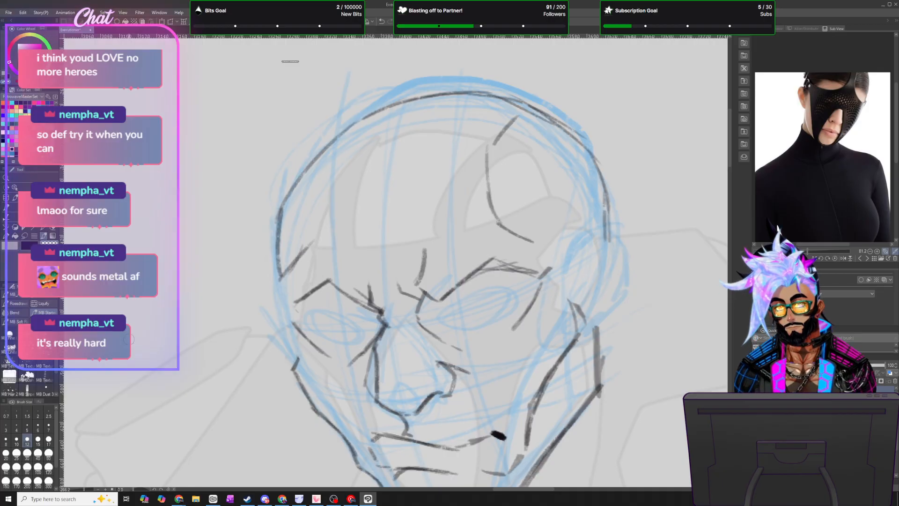
# - Redraw the far temple contour from the brow bone past the eye socket down to the cheek
pyautogui.moveTo(305, 217)
pyautogui.mouseDown()
pyautogui.moveTo(272, 286)
pyautogui.moveTo(292, 315)
pyautogui.moveTo(284, 362)
pyautogui.moveTo(314, 407)
pyautogui.mouseUp()
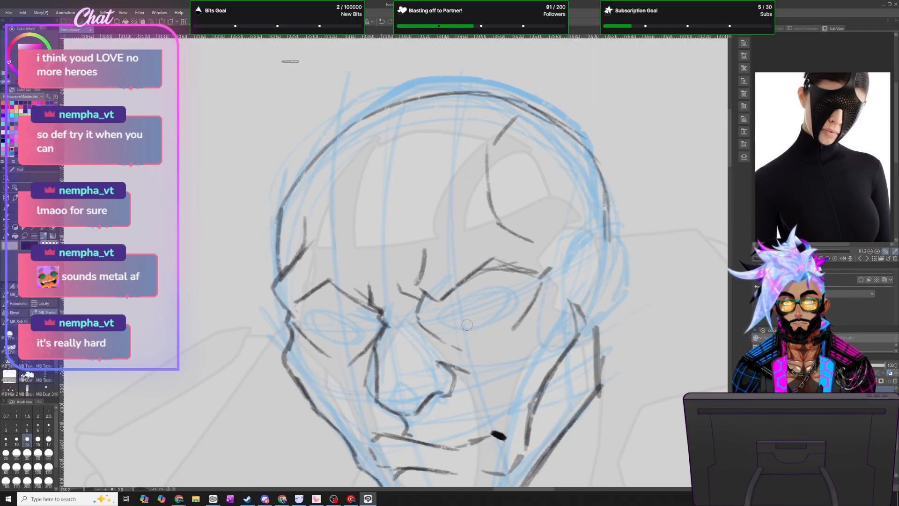
pyautogui.scroll(-5, 482, 356)
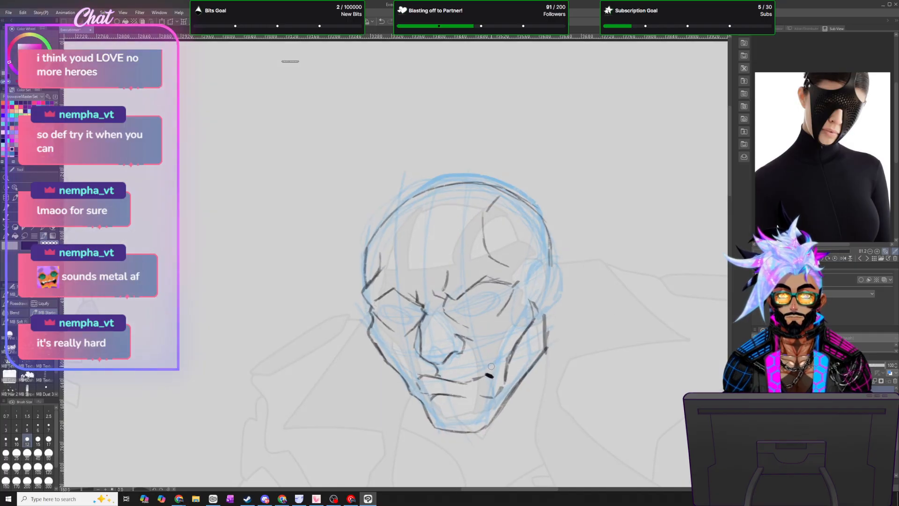
pyautogui.scroll(5, 491, 365)
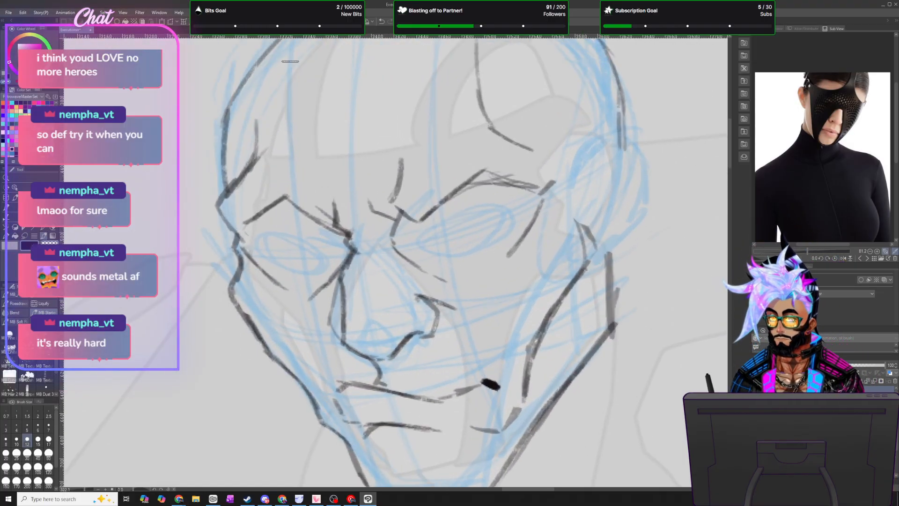
# - Draw the near eye beneath its brow: upper lid, lid crease, lower lid, darkened outer corner and a partly hidden iris
pyautogui.moveTo(428, 225)
pyautogui.mouseDown()
pyautogui.moveTo(518, 221)
pyautogui.moveTo(439, 221)
pyautogui.moveTo(501, 222)
pyautogui.mouseUp()
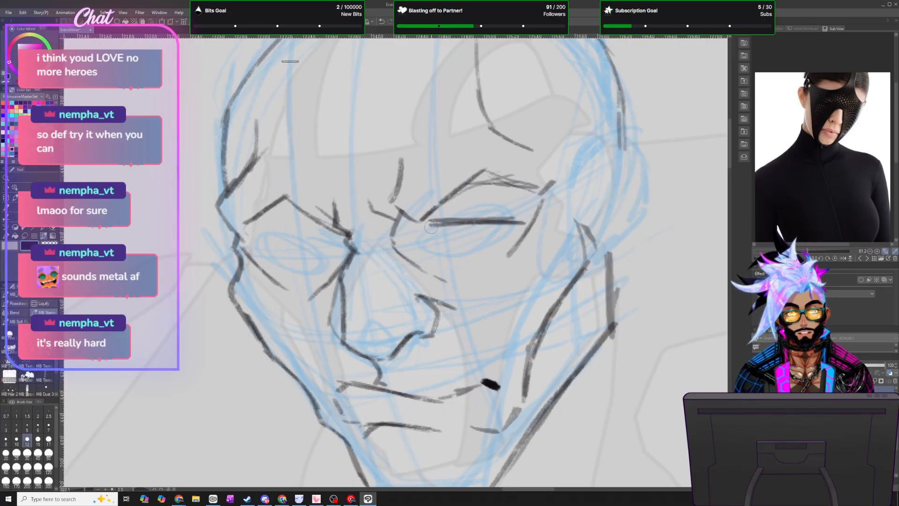
pyautogui.moveTo(437, 224)
pyautogui.mouseDown()
pyautogui.moveTo(429, 253)
pyautogui.moveTo(445, 257)
pyautogui.moveTo(474, 254)
pyautogui.moveTo(511, 226)
pyautogui.mouseUp()
pyautogui.moveTo(454, 256); pyautogui.dragTo(525, 222)
pyautogui.moveTo(427, 257)
pyautogui.mouseDown()
pyautogui.moveTo(459, 283)
pyautogui.moveTo(485, 274)
pyautogui.moveTo(543, 207)
pyautogui.mouseUp()
pyautogui.moveTo(442, 202); pyautogui.dragTo(531, 216)
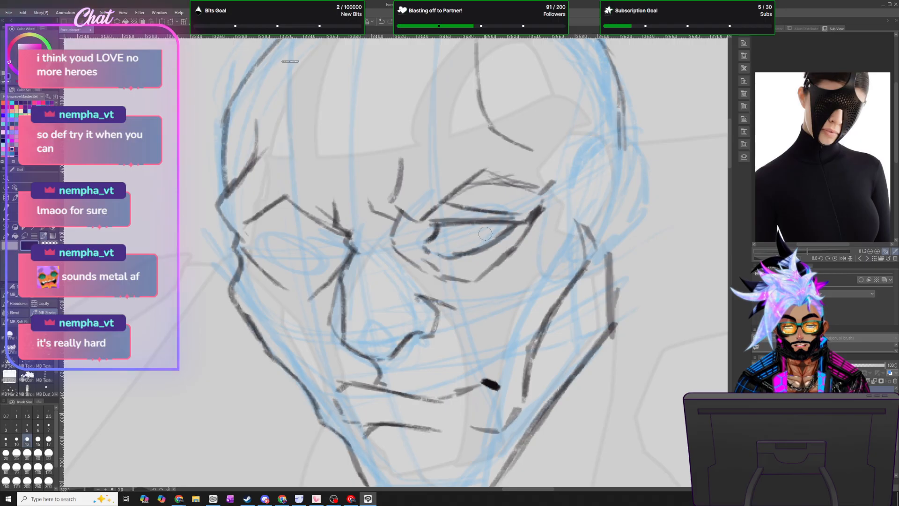
pyautogui.moveTo(456, 224)
pyautogui.mouseDown()
pyautogui.moveTo(493, 237)
pyautogui.moveTo(504, 229)
pyautogui.moveTo(481, 241)
pyautogui.moveTo(497, 227)
pyautogui.moveTo(477, 228)
pyautogui.mouseUp()
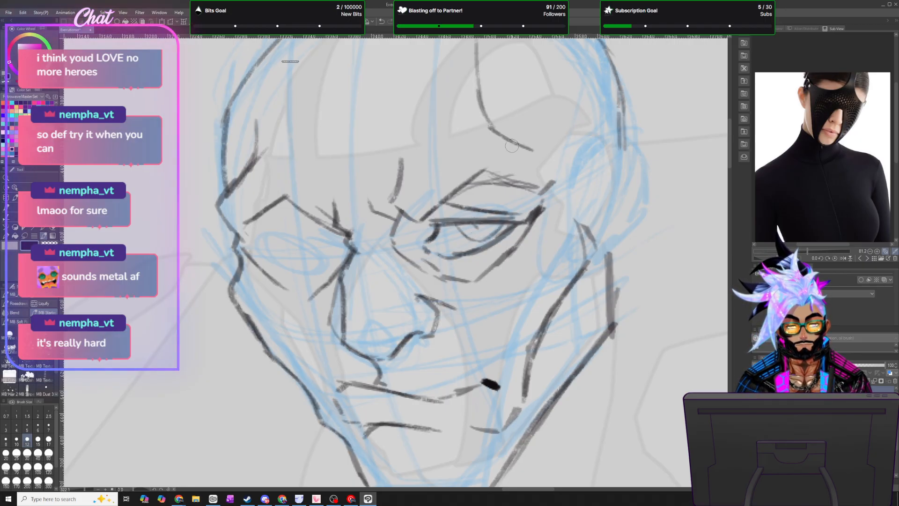
# - Redraw the socket line beside the near eye's inner corner, touch up that corner, and mirror the canvas view horizontally
pyautogui.scroll(-5, 498, 298)
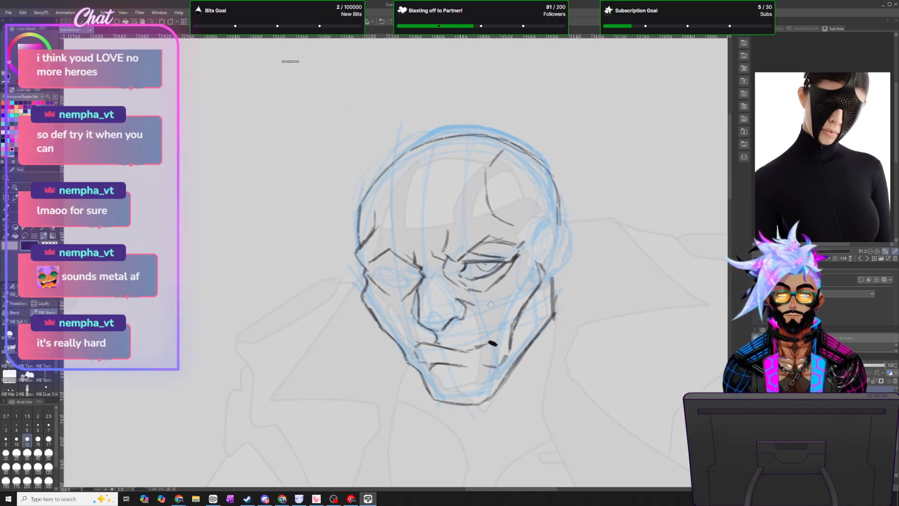
pyautogui.scroll(5, 494, 290)
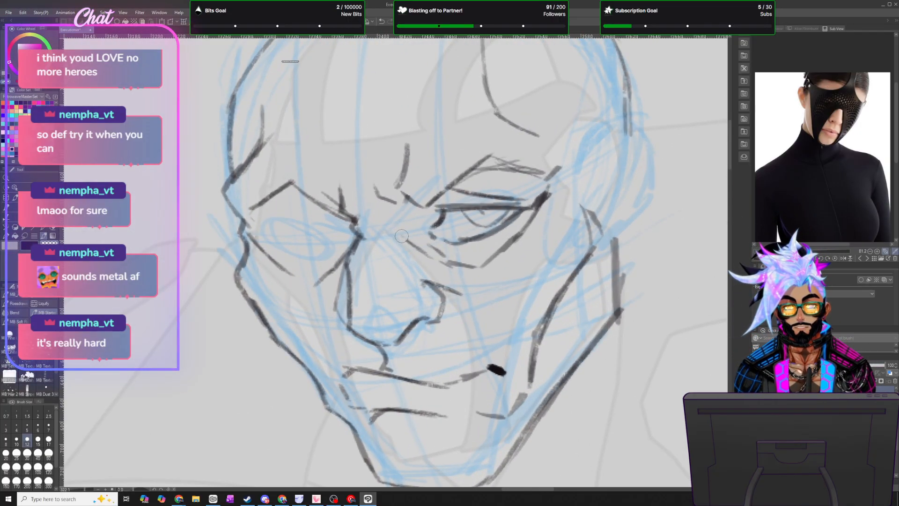
pyautogui.moveTo(416, 209)
pyautogui.mouseDown()
pyautogui.moveTo(406, 233)
pyautogui.moveTo(416, 212)
pyautogui.moveTo(422, 260)
pyautogui.mouseUp()
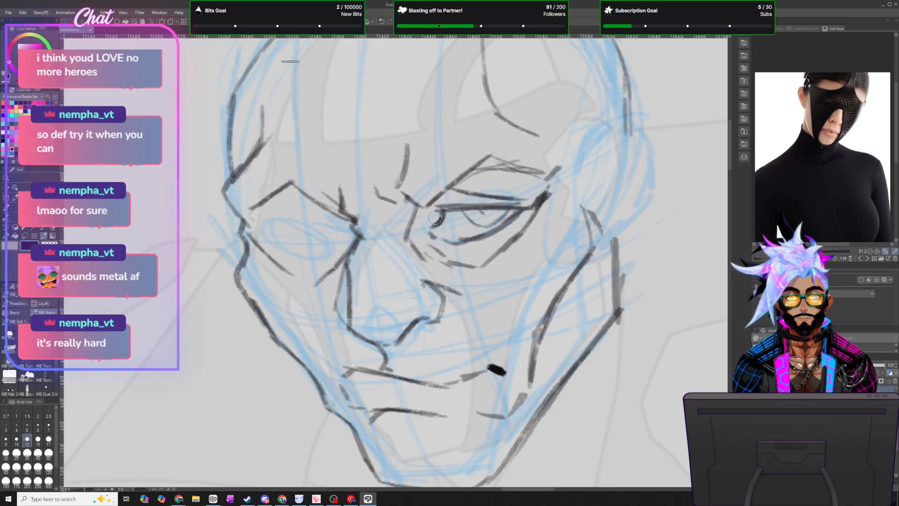
pyautogui.moveTo(438, 206); pyautogui.dragTo(429, 209)
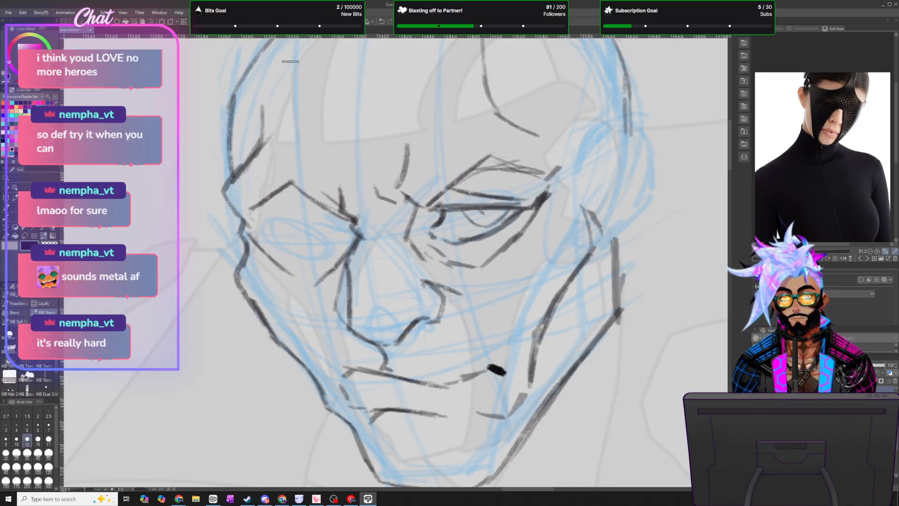
pyautogui.click(407, 21)
pyautogui.scroll(-5, 433, 284)
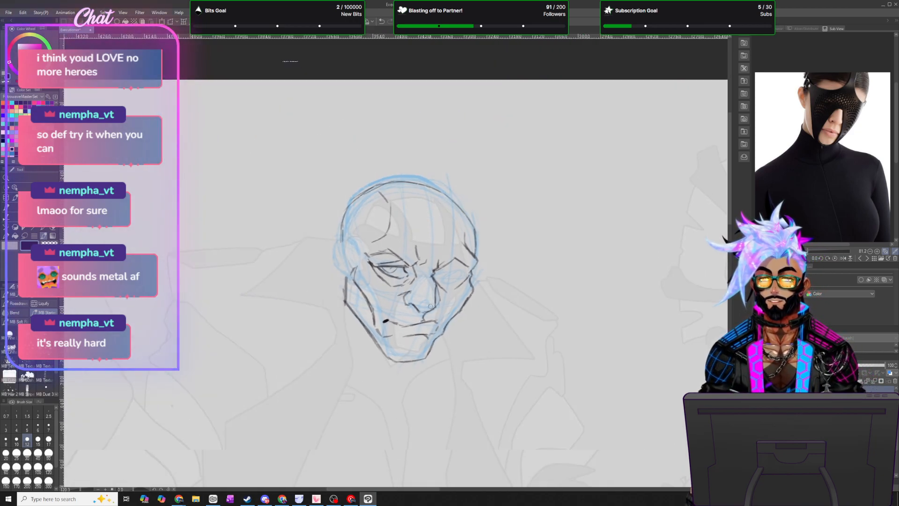
# - Draw the far eye beneath its brow with a thick arched upper lid, a lower lid and a partly hidden iris
pyautogui.scroll(4, 437, 293)
pyautogui.scroll(2, 437, 292)
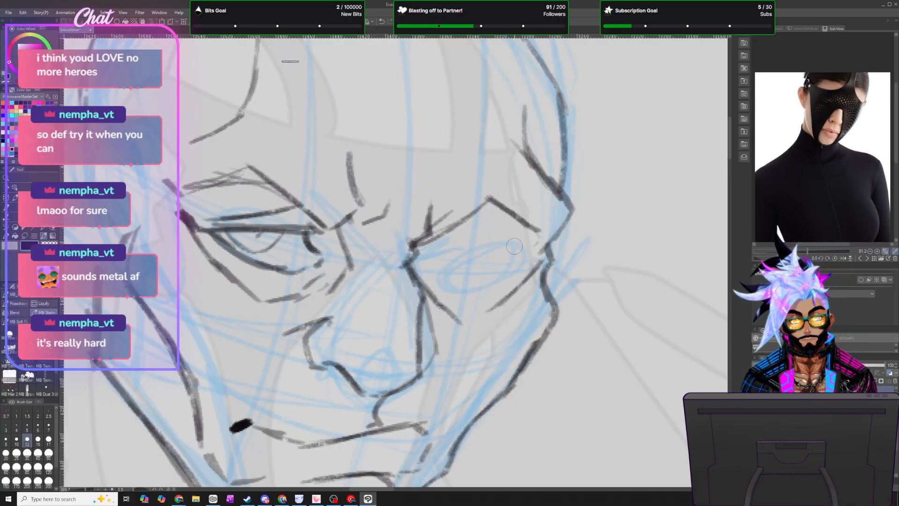
pyautogui.moveTo(542, 260)
pyautogui.mouseDown()
pyautogui.moveTo(496, 244)
pyautogui.moveTo(536, 256)
pyautogui.mouseUp()
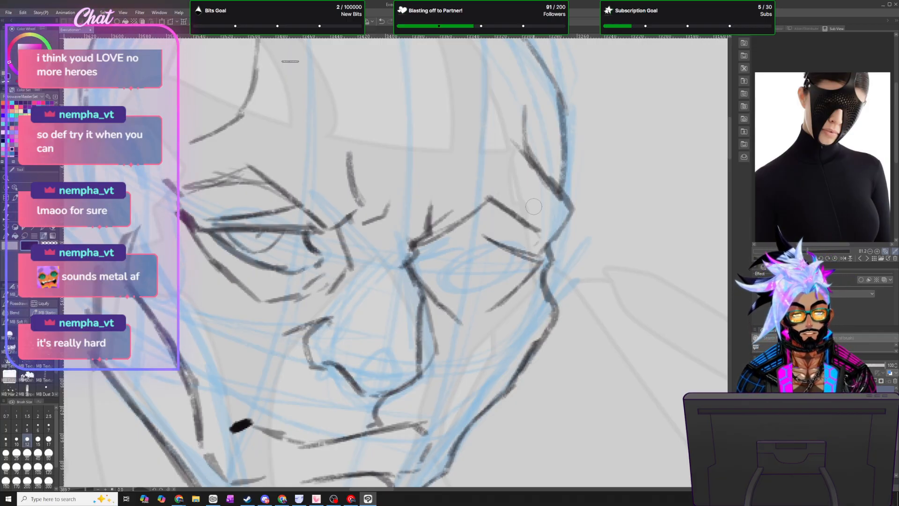
pyautogui.moveTo(485, 240); pyautogui.dragTo(438, 257)
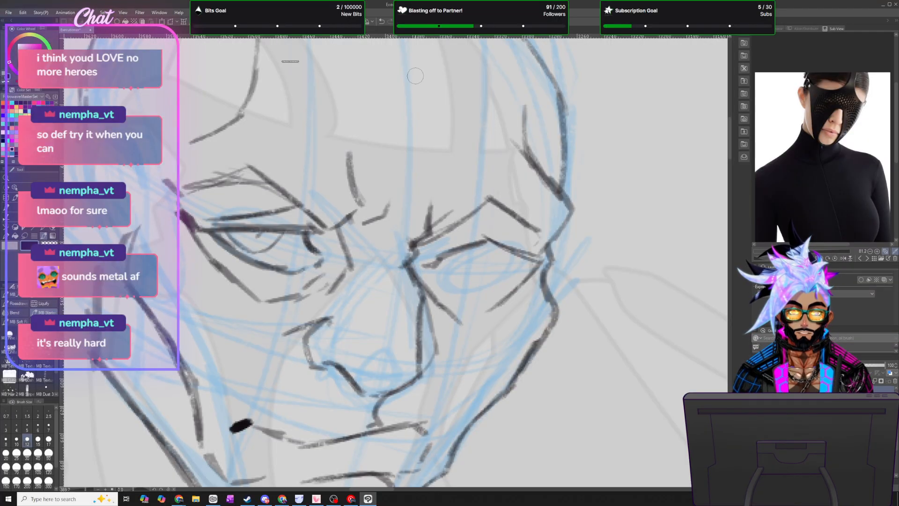
pyautogui.click(382, 23)
pyautogui.moveTo(485, 240)
pyautogui.mouseDown()
pyautogui.moveTo(436, 253)
pyautogui.moveTo(424, 268)
pyautogui.mouseUp()
pyautogui.moveTo(470, 245)
pyautogui.mouseDown()
pyautogui.moveTo(442, 251)
pyautogui.moveTo(454, 247)
pyautogui.mouseUp()
pyautogui.moveTo(490, 241)
pyautogui.mouseDown()
pyautogui.moveTo(445, 251)
pyautogui.moveTo(489, 245)
pyautogui.moveTo(530, 257)
pyautogui.mouseUp()
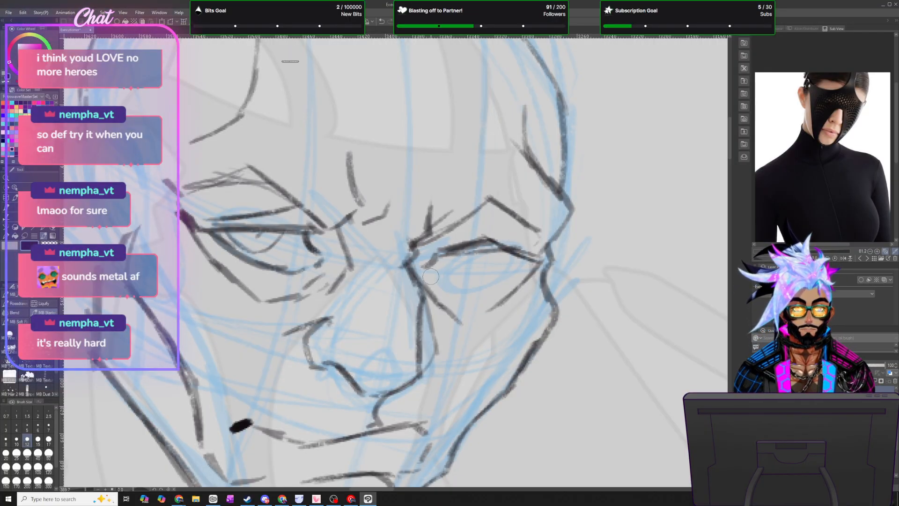
pyautogui.moveTo(425, 275)
pyautogui.mouseDown()
pyautogui.moveTo(463, 293)
pyautogui.moveTo(484, 289)
pyautogui.moveTo(535, 257)
pyautogui.mouseUp()
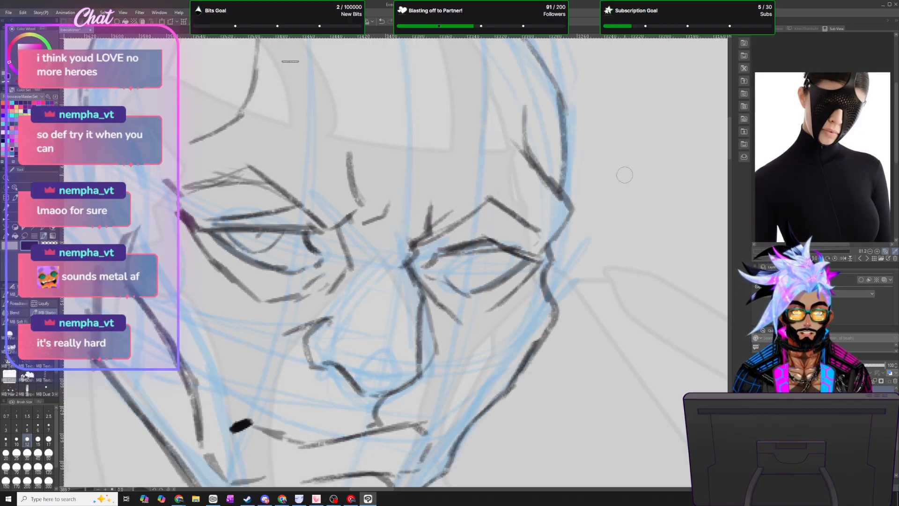
pyautogui.moveTo(493, 253); pyautogui.dragTo(455, 280)
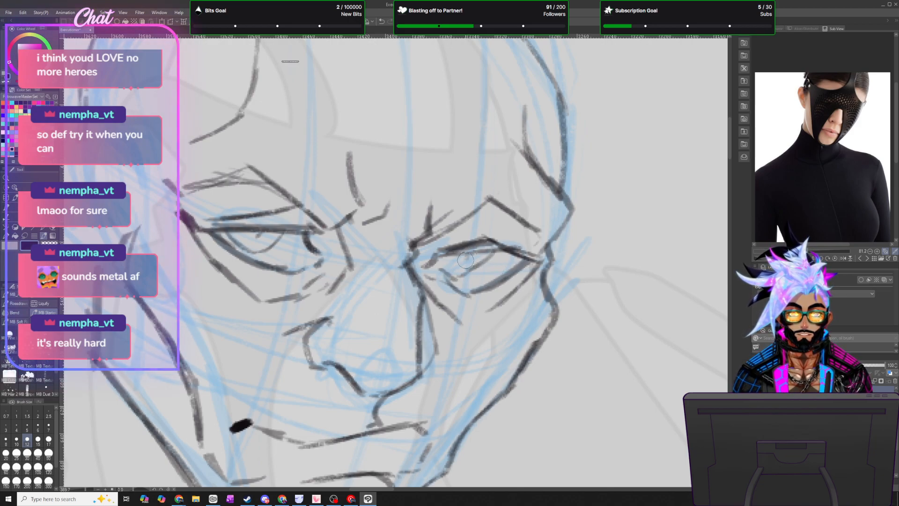
# - Redraw the outer half of the far eye's upper lid at a steeper slope and add a lid crease above it
pyautogui.scroll(-10, 515, 338)
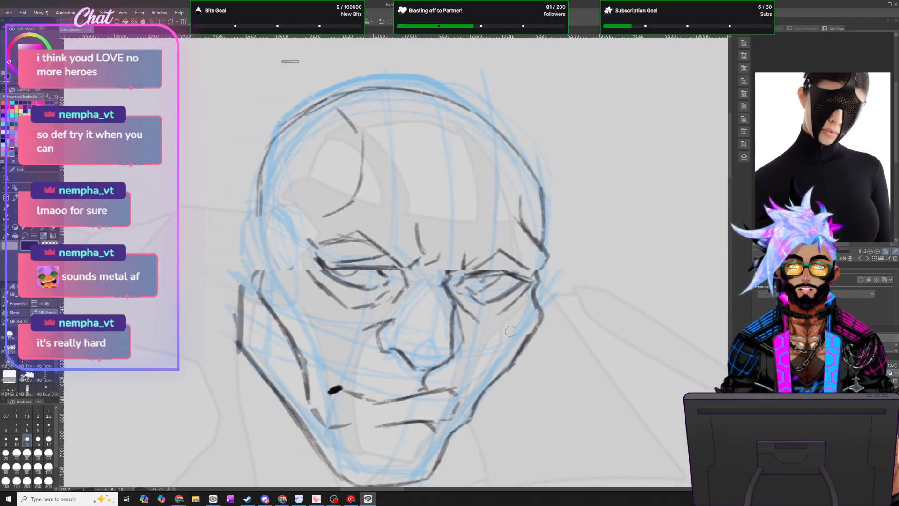
pyautogui.scroll(7, 515, 337)
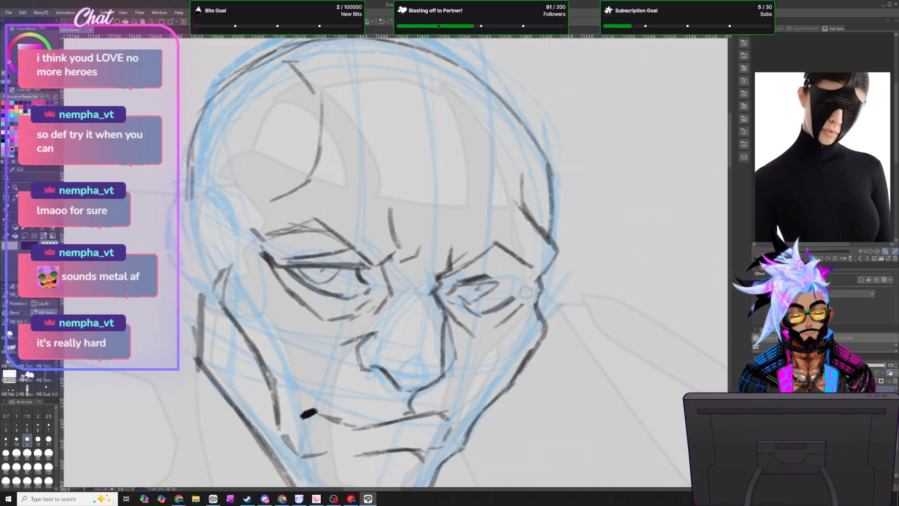
pyautogui.moveTo(482, 281); pyautogui.dragTo(528, 295)
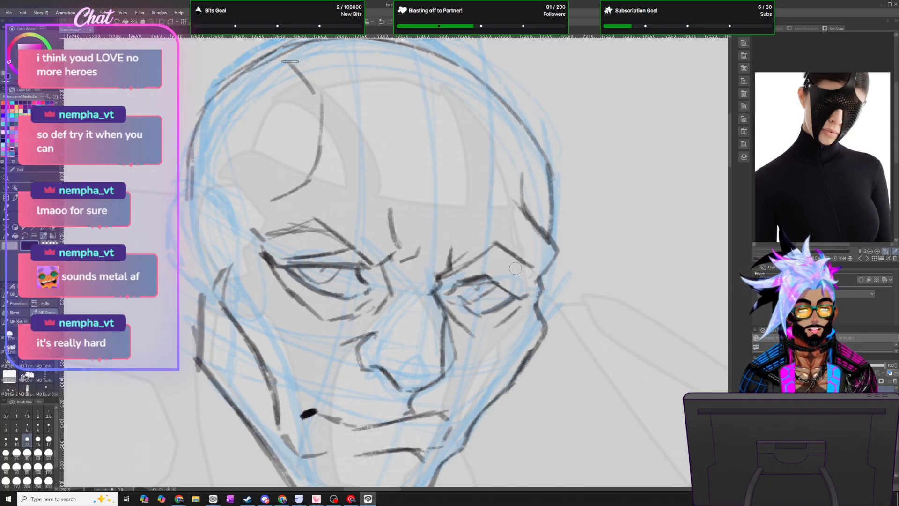
pyautogui.moveTo(465, 265)
pyautogui.mouseDown()
pyautogui.moveTo(492, 262)
pyautogui.moveTo(451, 285)
pyautogui.mouseUp()
pyautogui.moveTo(532, 267); pyautogui.dragTo(526, 284)
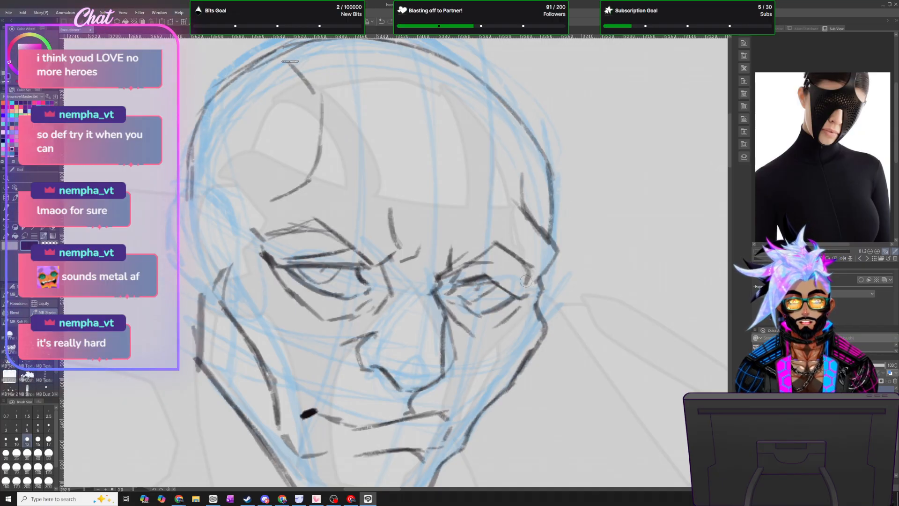
# - Thicken the far cheek contour and draw the near side of the face from the cheekbone up to the temple
pyautogui.scroll(-6, 536, 305)
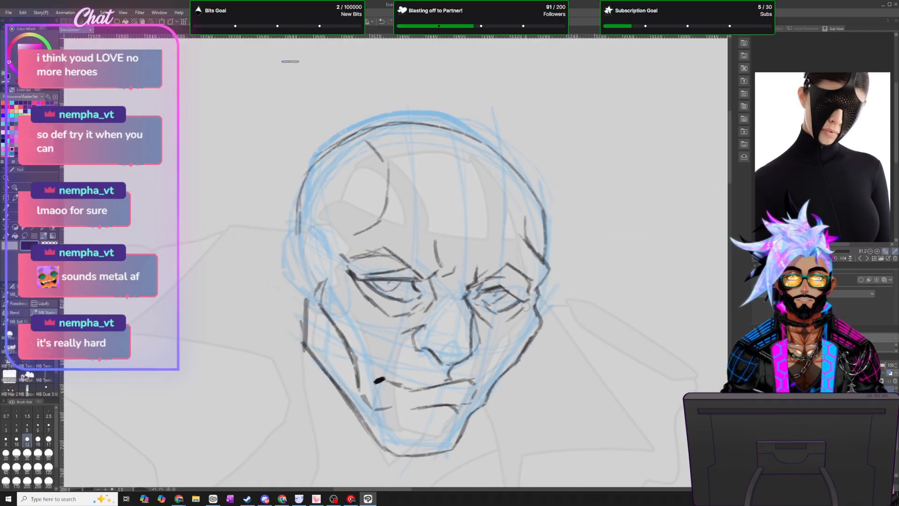
pyautogui.scroll(4, 531, 346)
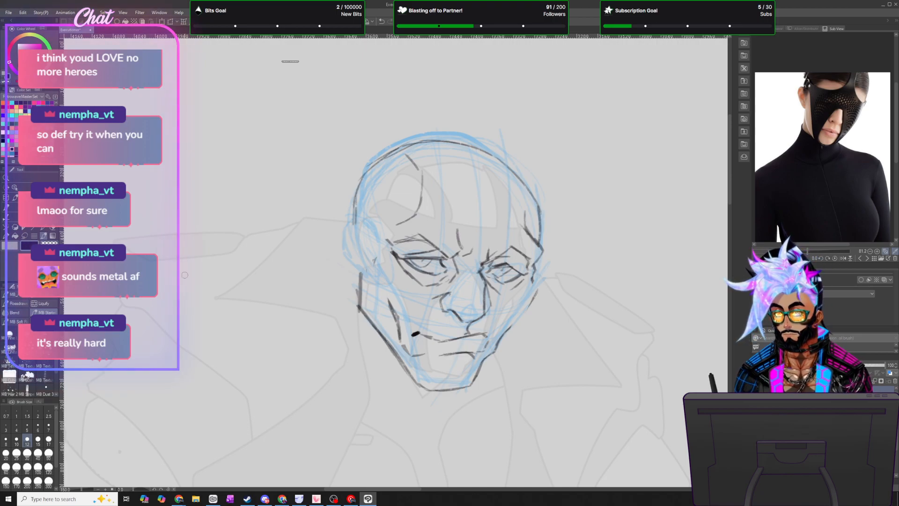
pyautogui.moveTo(511, 326)
pyautogui.mouseDown()
pyautogui.moveTo(537, 289)
pyautogui.moveTo(509, 326)
pyautogui.mouseUp()
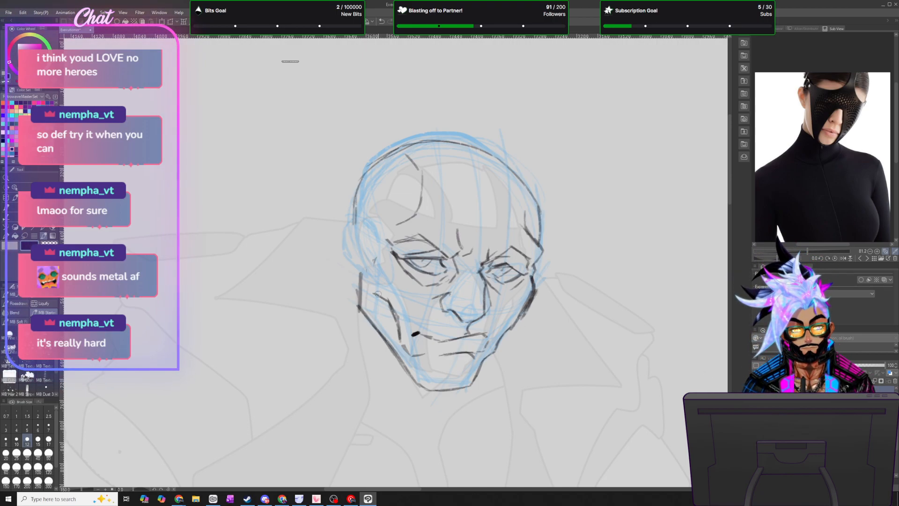
pyautogui.moveTo(398, 322)
pyautogui.mouseDown()
pyautogui.moveTo(362, 263)
pyautogui.moveTo(371, 228)
pyautogui.mouseUp()
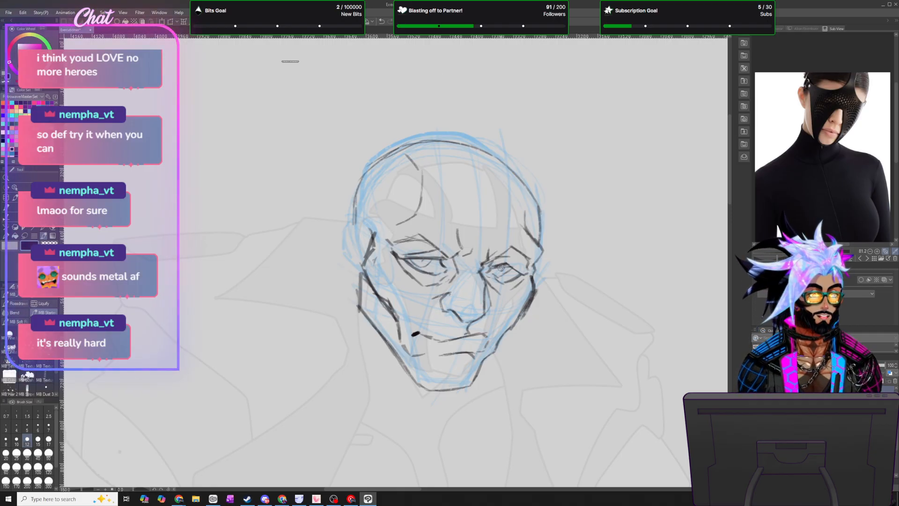
# - Outline the near ear from its upper rim down to the lobe beside the jaw
pyautogui.scroll(-3, 501, 268)
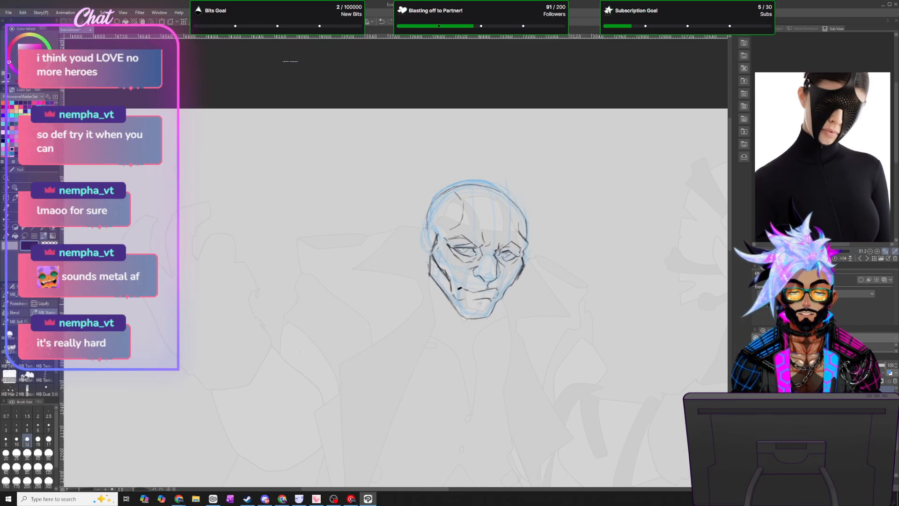
pyautogui.scroll(2, 480, 302)
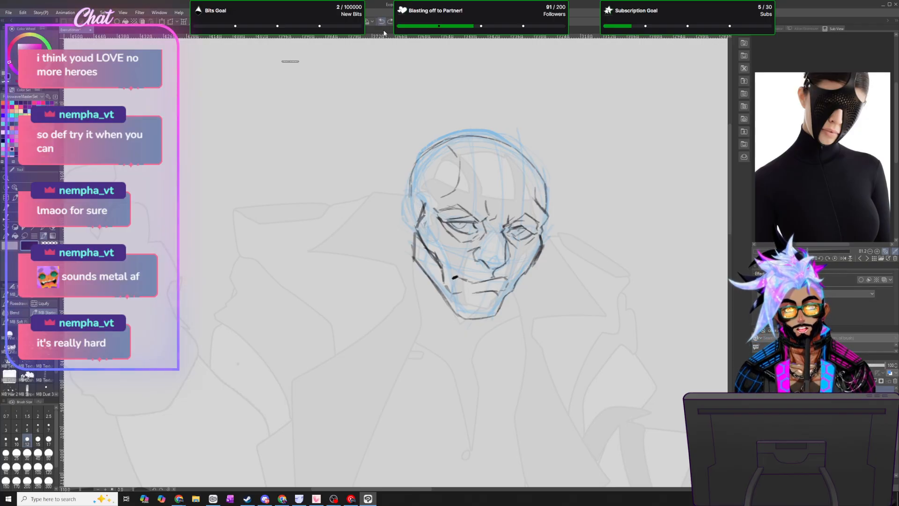
pyautogui.moveTo(405, 192)
pyautogui.mouseDown()
pyautogui.moveTo(392, 204)
pyautogui.moveTo(413, 243)
pyautogui.mouseUp()
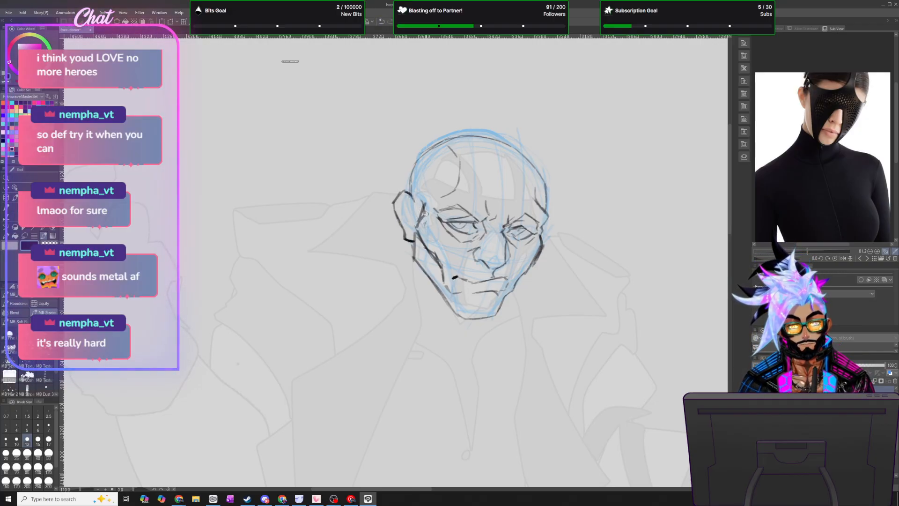
pyautogui.scroll(4, 458, 170)
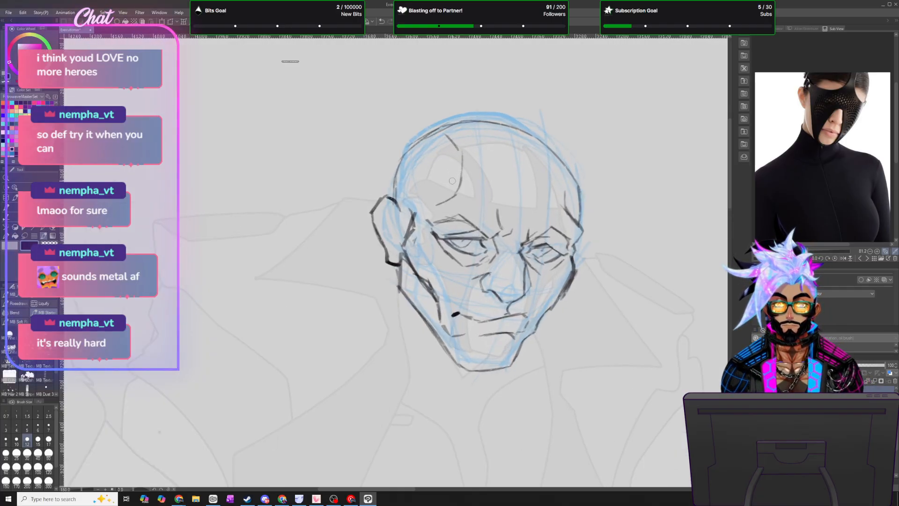
# - Clean up and redraw the edge between the near ear and cheek, and draw the ear's inner folds
pyautogui.click(53, 243)
pyautogui.moveTo(400, 225)
pyautogui.mouseDown()
pyautogui.moveTo(403, 214)
pyautogui.moveTo(387, 269)
pyautogui.moveTo(405, 251)
pyautogui.moveTo(394, 285)
pyautogui.moveTo(388, 276)
pyautogui.mouseUp()
pyautogui.click(29, 245)
pyautogui.moveTo(408, 246)
pyautogui.mouseDown()
pyautogui.moveTo(393, 270)
pyautogui.moveTo(403, 313)
pyautogui.mouseUp()
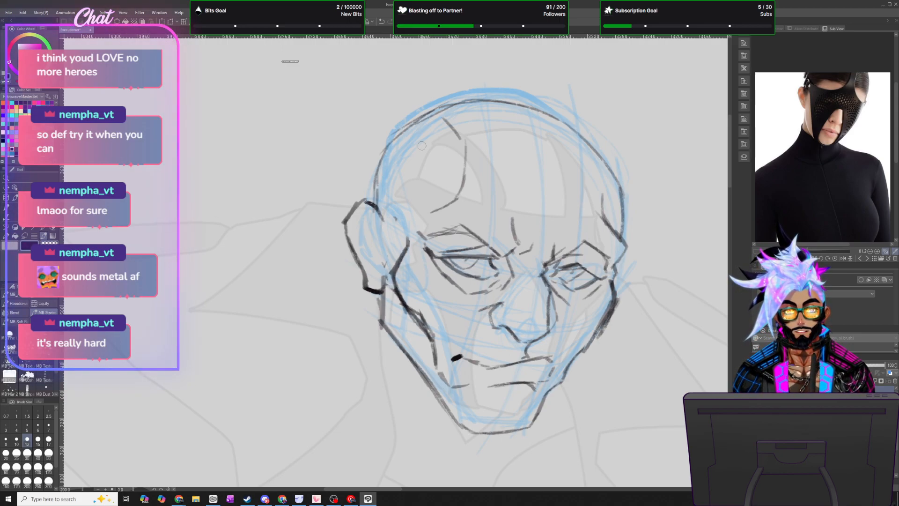
pyautogui.moveTo(376, 206)
pyautogui.mouseDown()
pyautogui.moveTo(392, 237)
pyautogui.moveTo(367, 222)
pyautogui.moveTo(389, 245)
pyautogui.moveTo(373, 271)
pyautogui.mouseUp()
pyautogui.moveTo(369, 219)
pyautogui.mouseDown()
pyautogui.moveTo(356, 253)
pyautogui.moveTo(365, 252)
pyautogui.mouseUp()
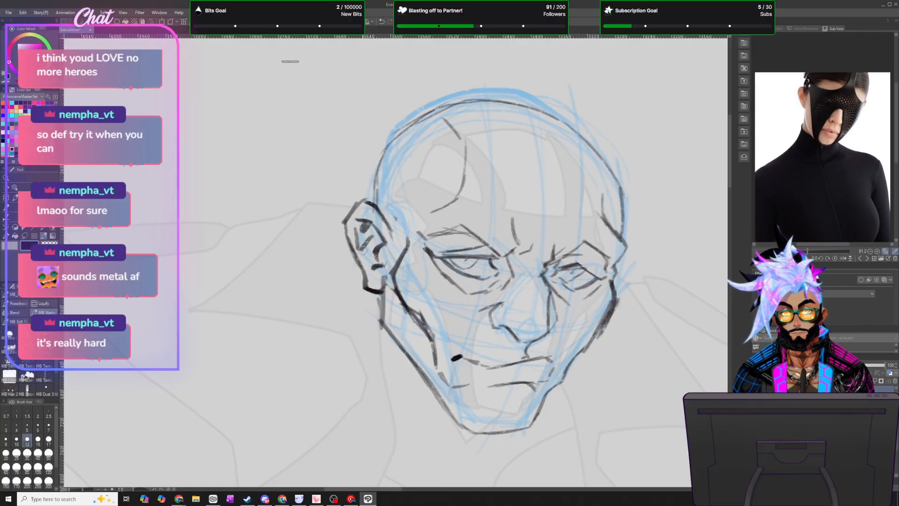
# - Darken the skull outline above the near ear, and draw the cheek fold from the nostril toward the mouth corner
pyautogui.moveTo(372, 208); pyautogui.dragTo(408, 122)
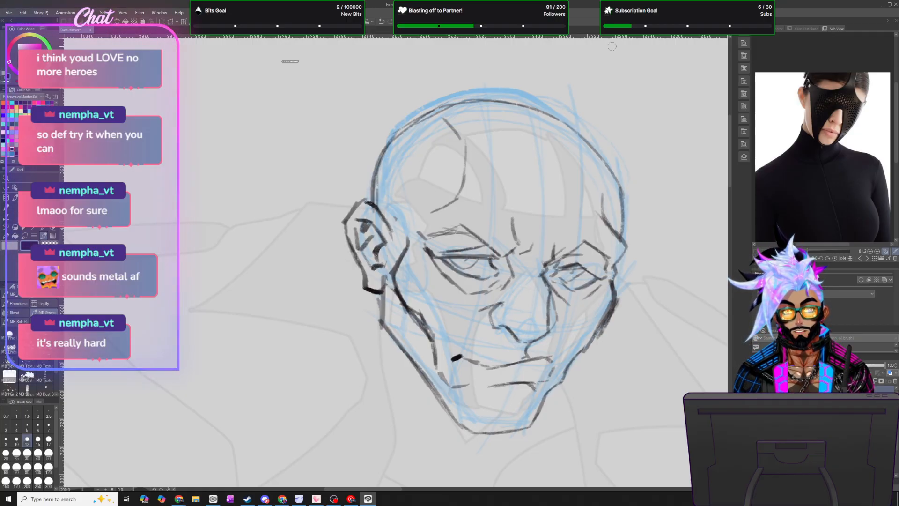
pyautogui.scroll(-8, 454, 288)
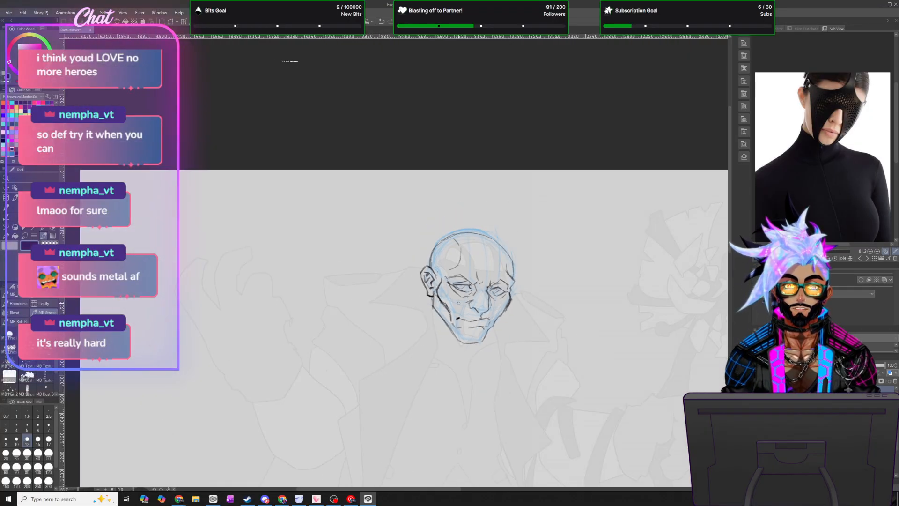
pyautogui.scroll(2, 454, 288)
pyautogui.scroll(8, 466, 342)
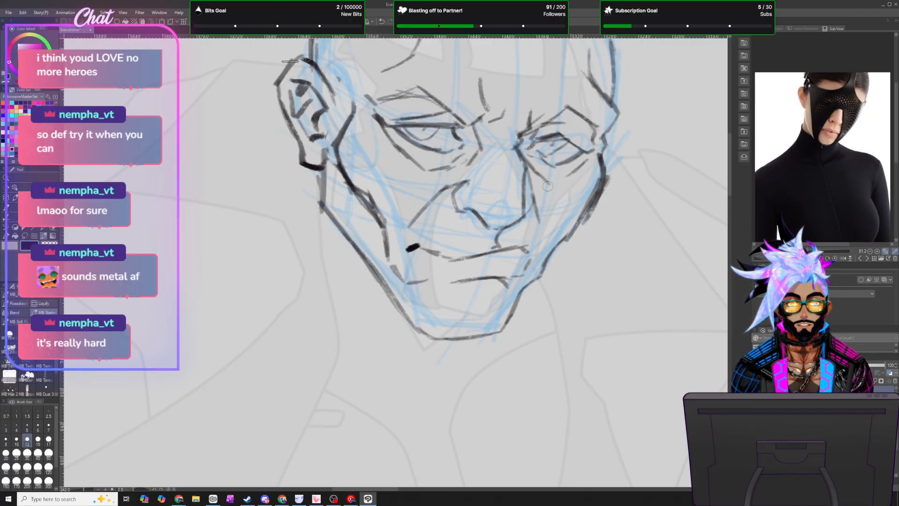
pyautogui.scroll(-5, 588, 177)
pyautogui.scroll(4, 552, 195)
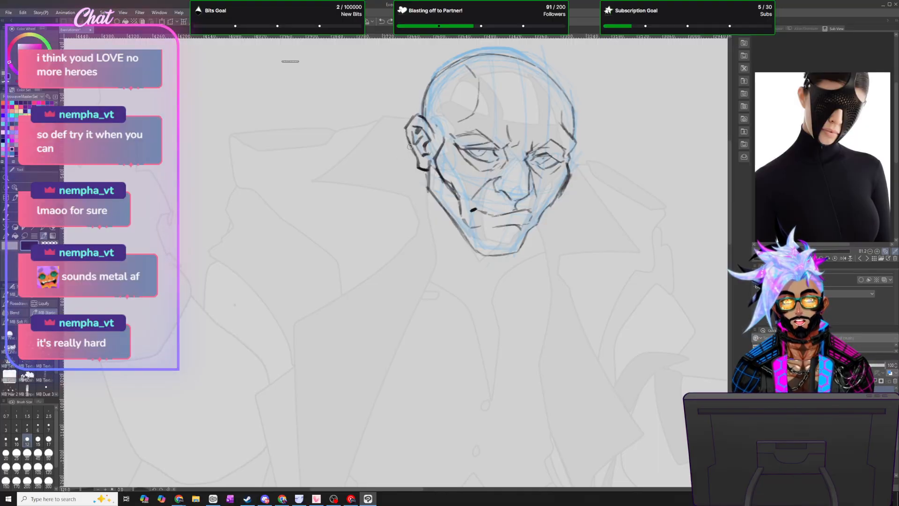
pyautogui.moveTo(384, 160); pyautogui.dragTo(349, 205)
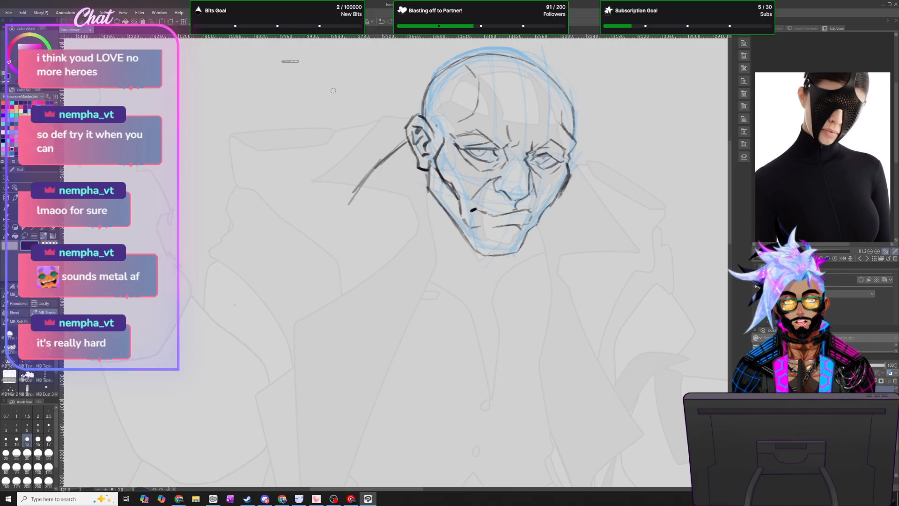
pyautogui.click(381, 22)
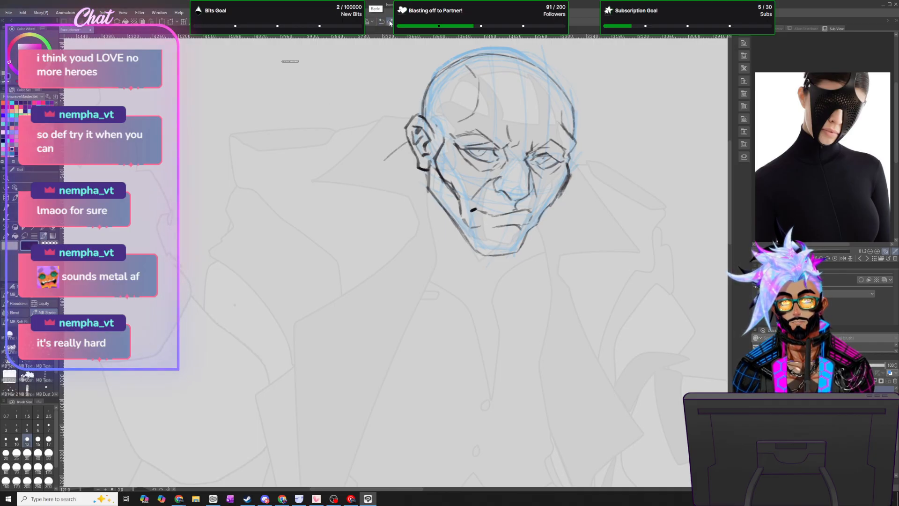
pyautogui.hotkey('ctrl', 'z')
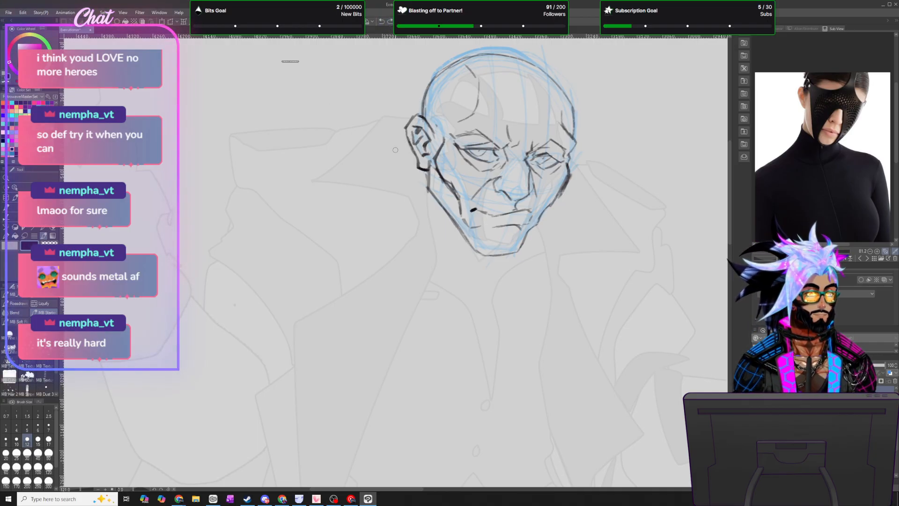
# - Flip the canvas view horizontally to check the head, and undo the stray stroke below the chin
pyautogui.scroll(-4, 408, 168)
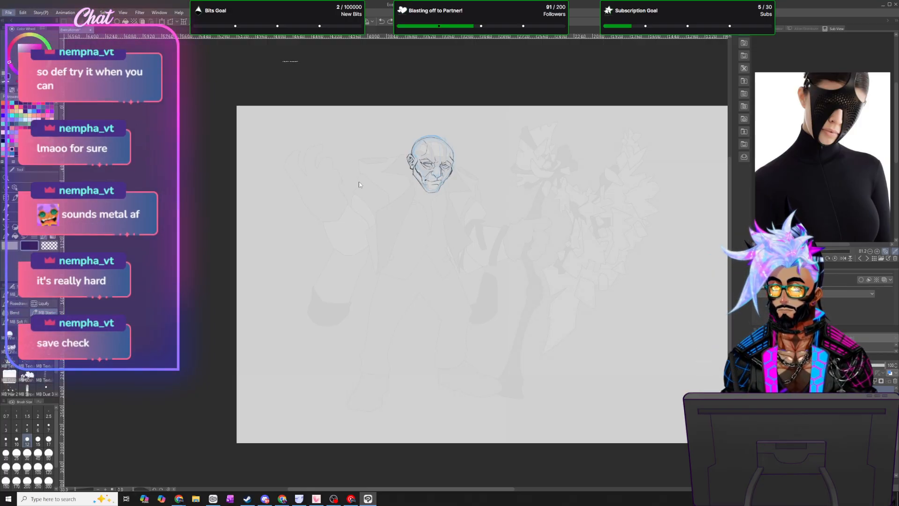
pyautogui.scroll(2, 441, 154)
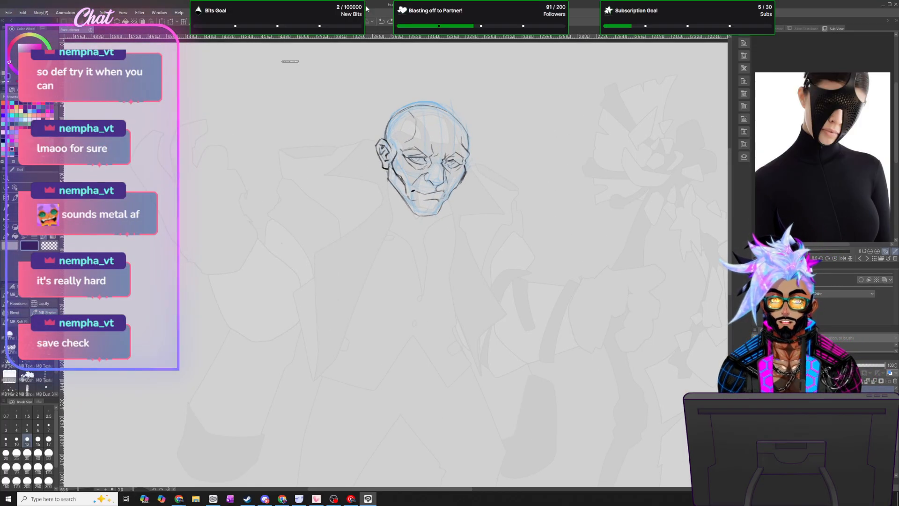
pyautogui.click(334, 22)
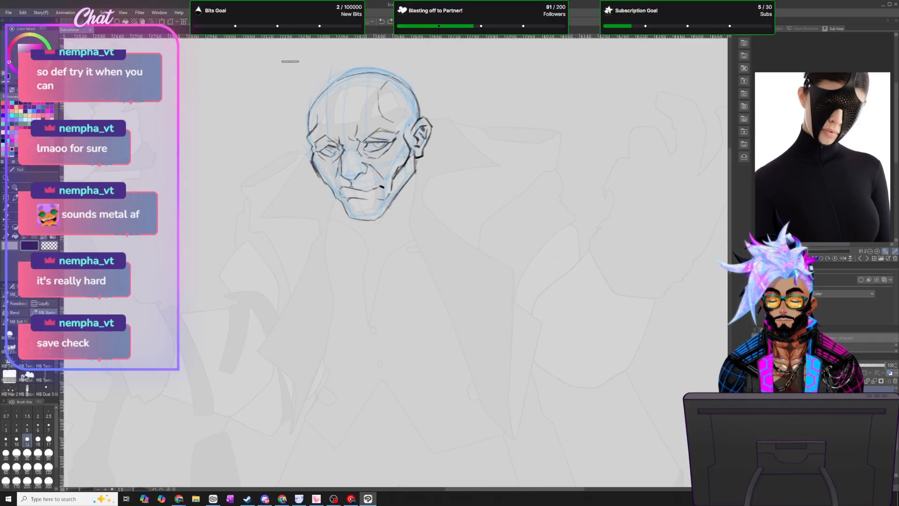
pyautogui.scroll(2, 396, 209)
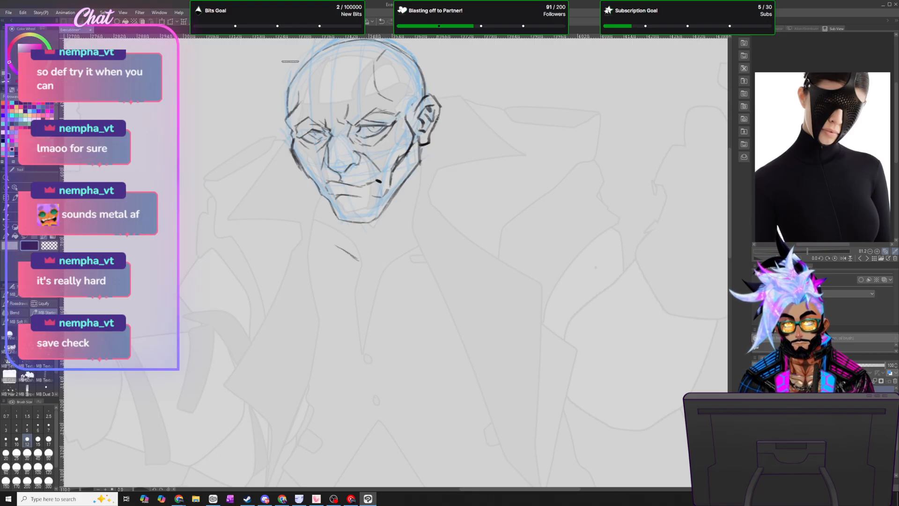
pyautogui.click(382, 22)
pyautogui.scroll(-2, 394, 185)
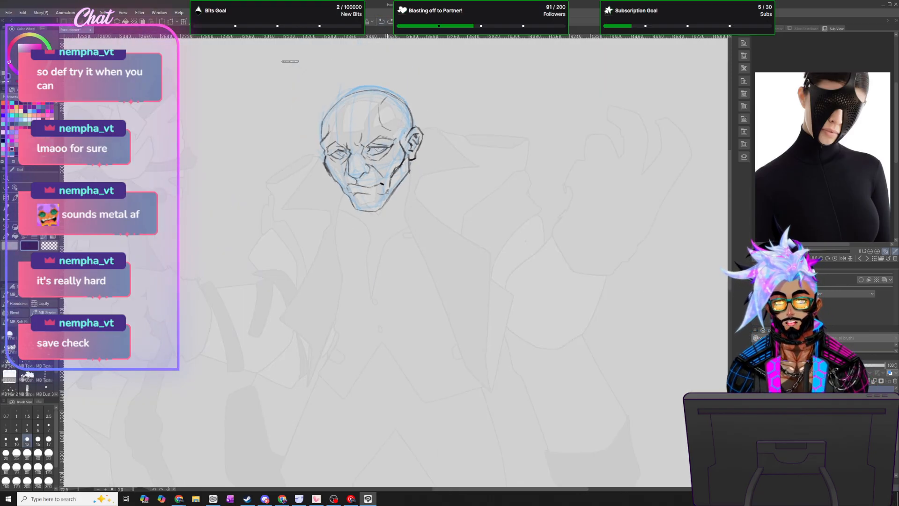
# - Lasso the dark head line art, scale it down inside the blue sketch, and clear the selection
pyautogui.press('m')
pyautogui.moveTo(366, 57)
pyautogui.mouseDown()
pyautogui.moveTo(332, 60)
pyautogui.moveTo(375, 56)
pyautogui.mouseUp()
pyautogui.hotkey('ctrl', 't')
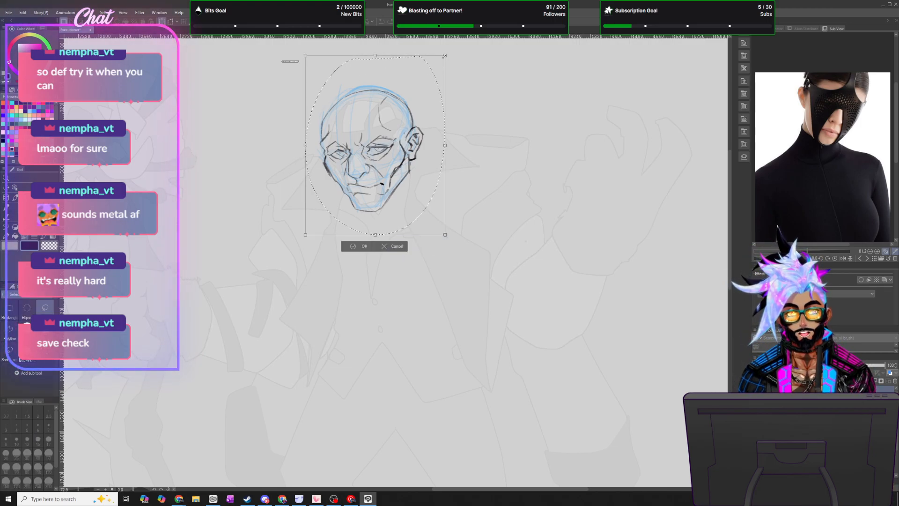
pyautogui.moveTo(445, 57)
pyautogui.mouseDown()
pyautogui.moveTo(422, 95)
pyautogui.moveTo(418, 74)
pyautogui.moveTo(409, 84)
pyautogui.mouseUp()
pyautogui.click(356, 223)
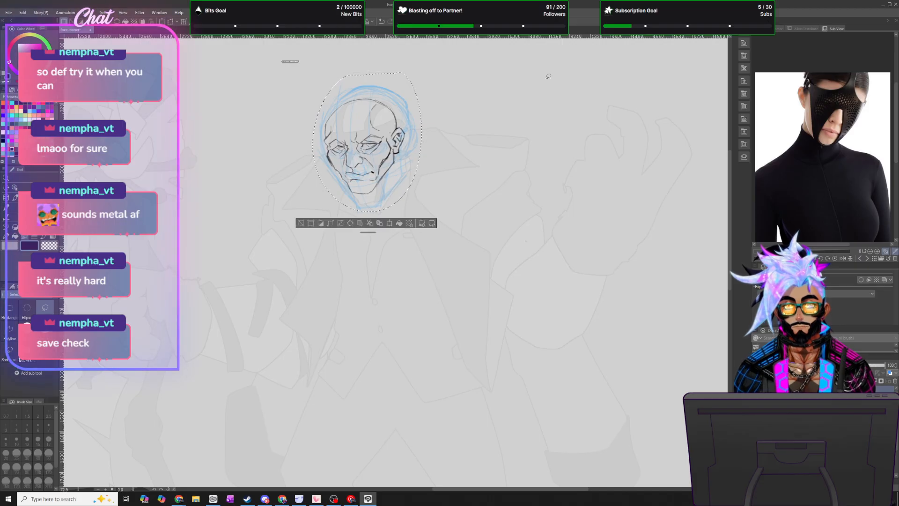
pyautogui.hotkey('ctrl', 'd')
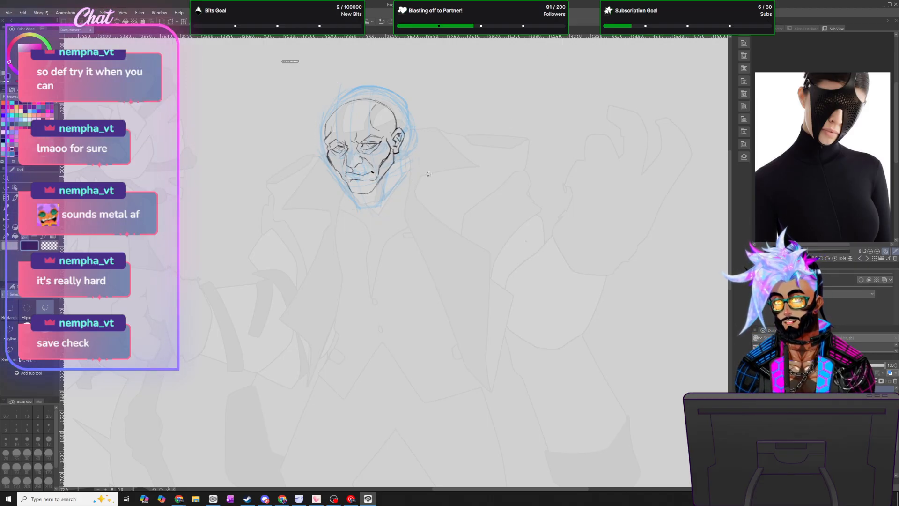
pyautogui.scroll(-9, 429, 173)
pyautogui.scroll(9, 427, 180)
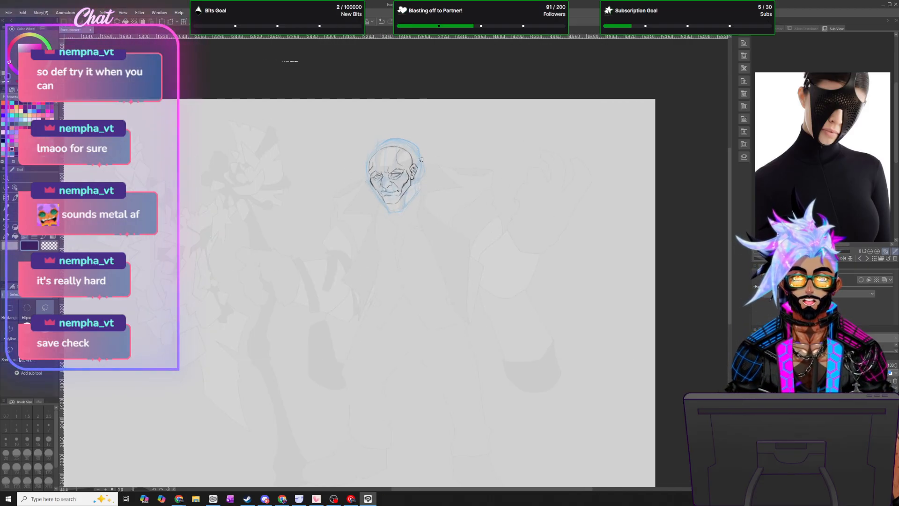
pyautogui.scroll(3, 427, 181)
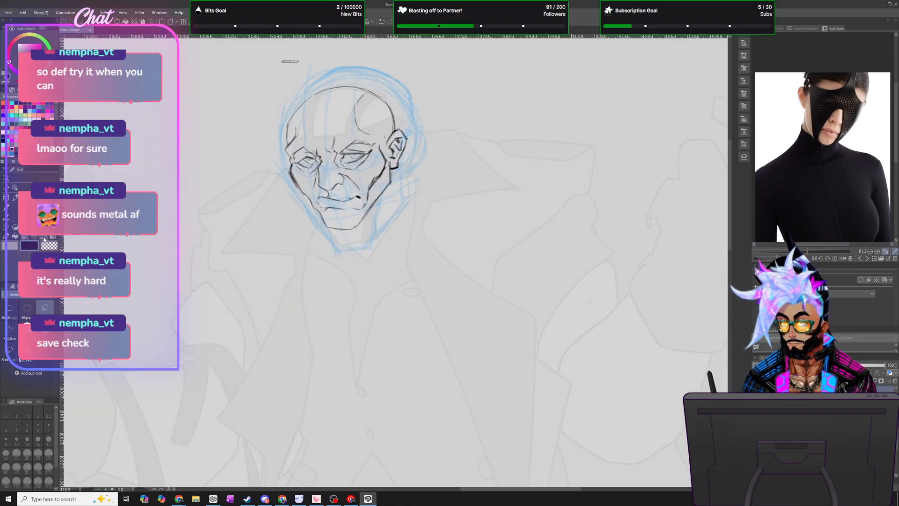
# - Draw the neck in dark lines: both sides, the throat line below the chin, and the slope behind the near ear
pyautogui.press('b')
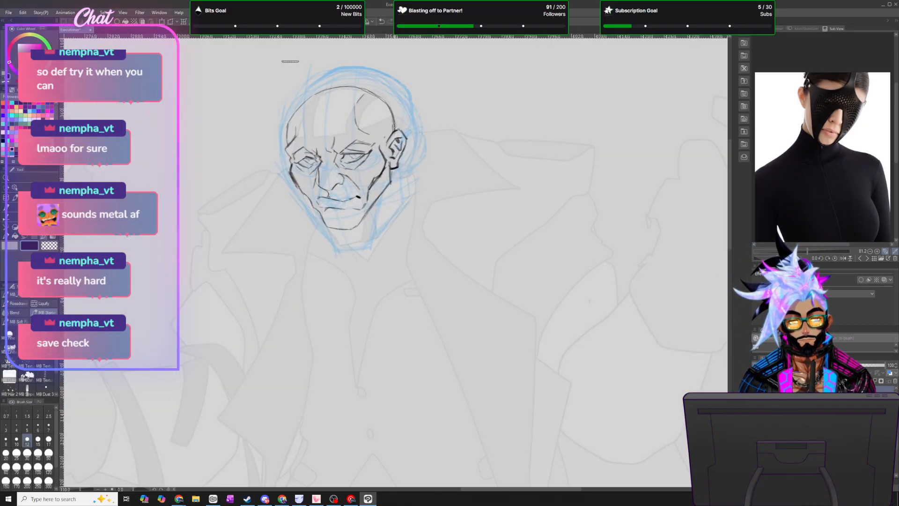
pyautogui.moveTo(392, 162); pyautogui.dragTo(381, 213)
pyautogui.moveTo(392, 180); pyautogui.dragTo(370, 246)
pyautogui.moveTo(389, 216); pyautogui.dragTo(353, 261)
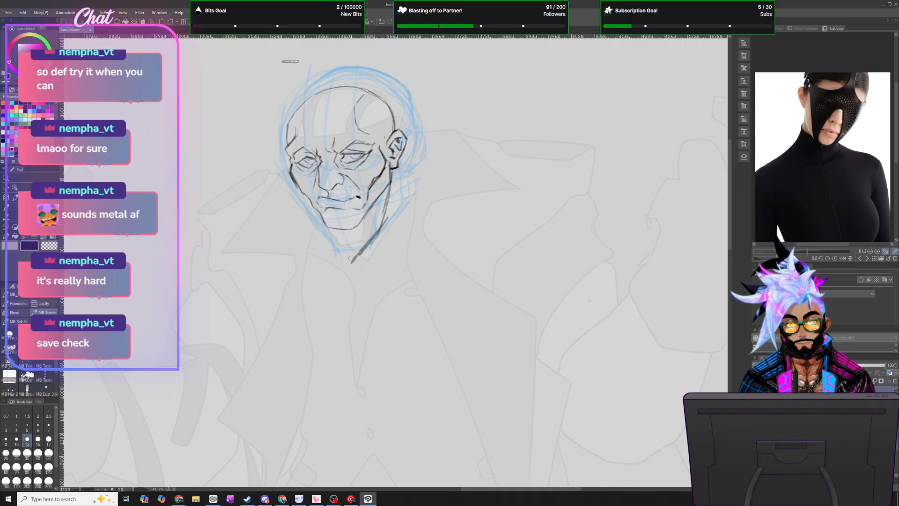
pyautogui.moveTo(338, 243)
pyautogui.mouseDown()
pyautogui.moveTo(329, 229)
pyautogui.moveTo(346, 259)
pyautogui.mouseUp()
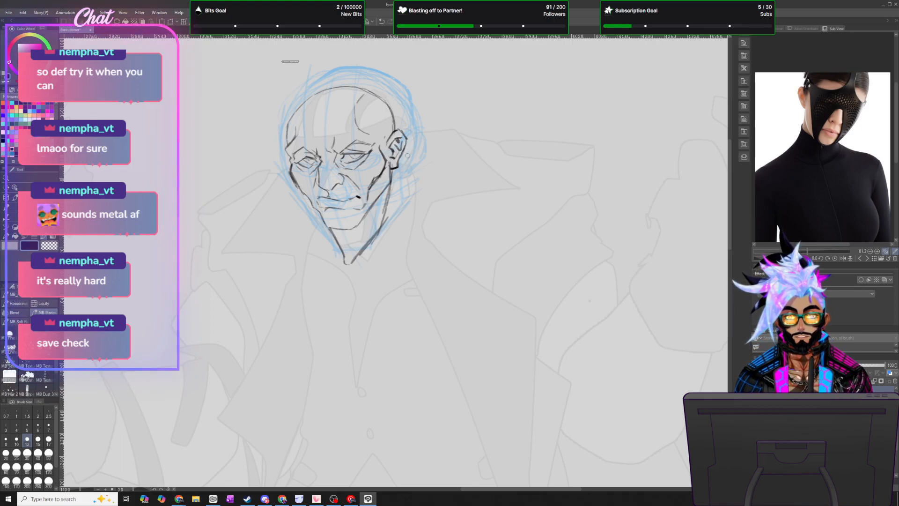
pyautogui.moveTo(403, 149); pyautogui.dragTo(422, 172)
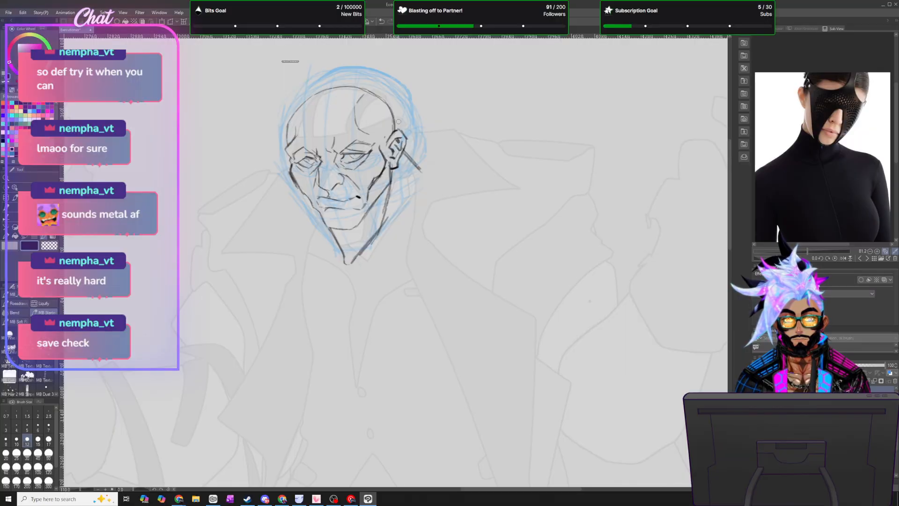
pyautogui.moveTo(310, 235)
pyautogui.mouseDown()
pyautogui.moveTo(309, 194)
pyautogui.moveTo(309, 236)
pyautogui.mouseUp()
pyautogui.click(383, 22)
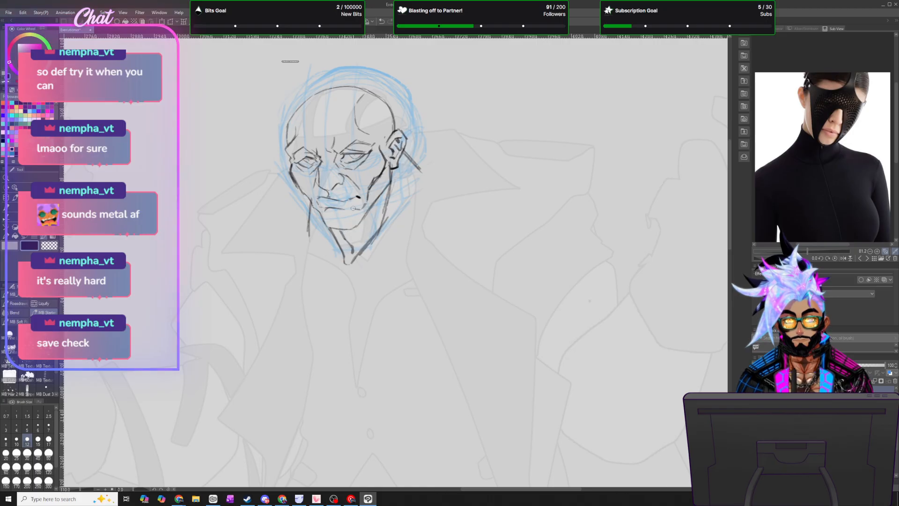
pyautogui.moveTo(354, 273); pyautogui.dragTo(502, 177)
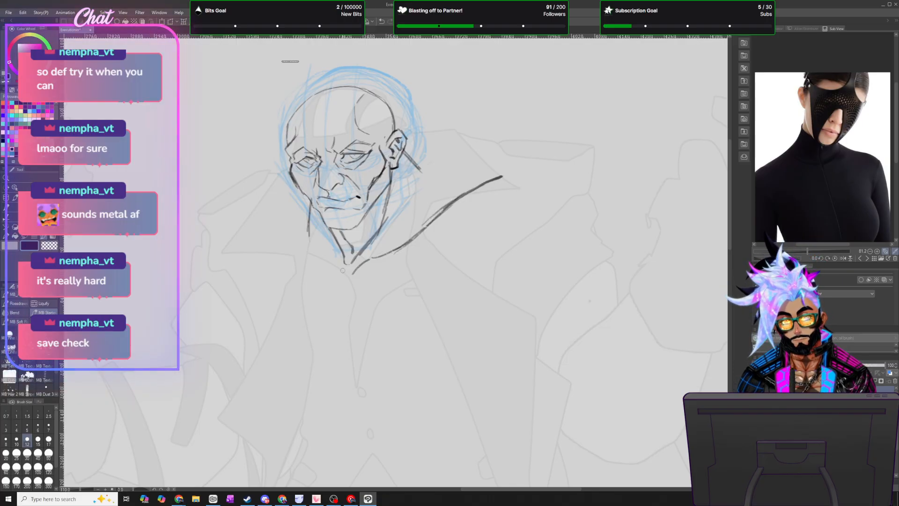
pyautogui.moveTo(344, 272); pyautogui.dragTo(259, 203)
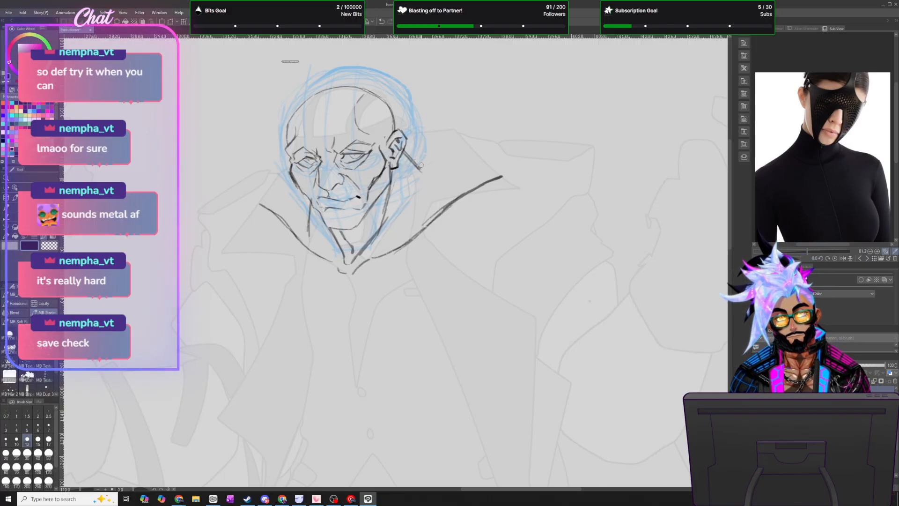
pyautogui.moveTo(417, 177)
pyautogui.mouseDown()
pyautogui.moveTo(482, 165)
pyautogui.moveTo(512, 176)
pyautogui.mouseUp()
pyautogui.moveTo(440, 163); pyautogui.dragTo(513, 169)
pyautogui.moveTo(417, 178)
pyautogui.mouseDown()
pyautogui.moveTo(448, 162)
pyautogui.moveTo(499, 175)
pyautogui.mouseUp()
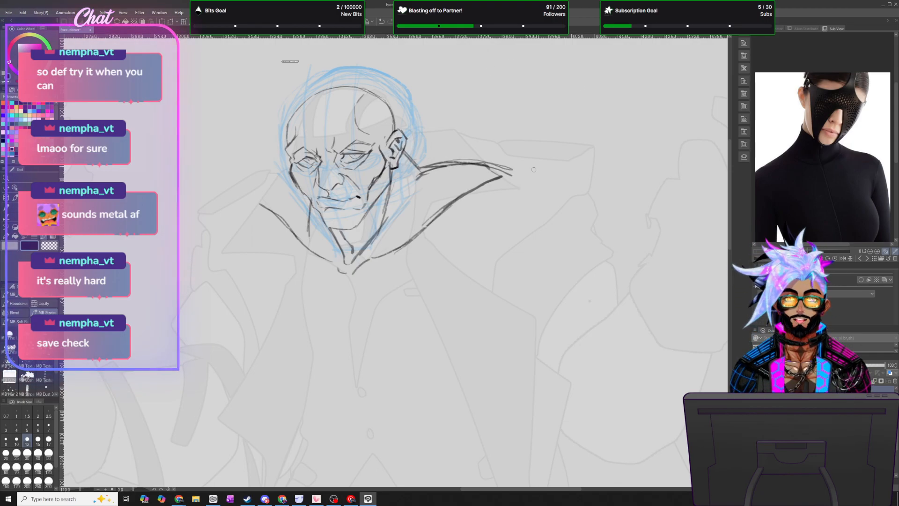
pyautogui.moveTo(500, 184)
pyautogui.mouseDown()
pyautogui.moveTo(505, 162)
pyautogui.moveTo(477, 140)
pyautogui.moveTo(447, 150)
pyautogui.mouseUp()
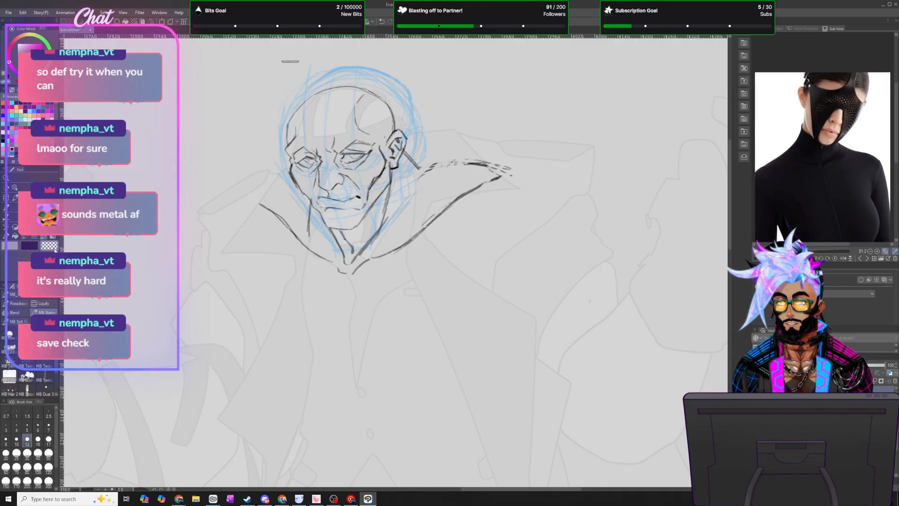
pyautogui.moveTo(513, 162)
pyautogui.mouseDown()
pyautogui.moveTo(445, 175)
pyautogui.moveTo(366, 271)
pyautogui.moveTo(284, 229)
pyautogui.moveTo(307, 263)
pyautogui.mouseUp()
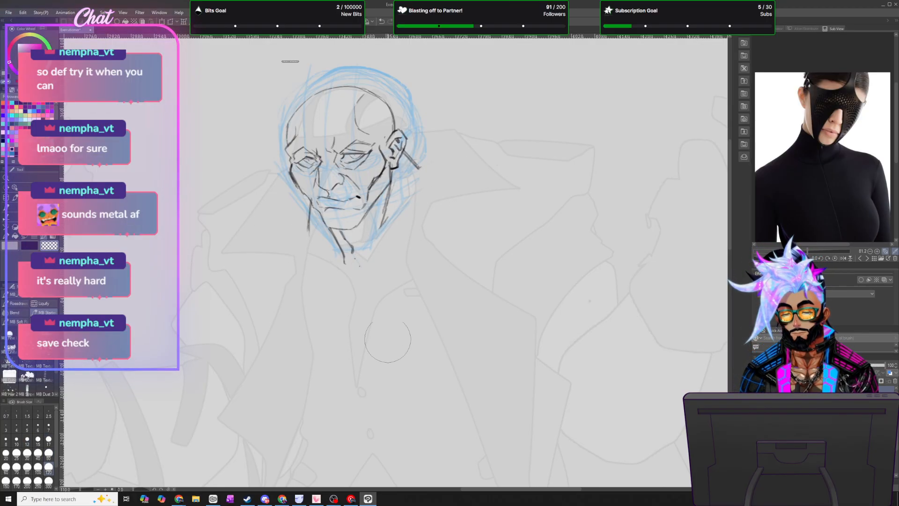
# - Rough in the neck's sides and its rounded base in pink with a size 10 brush
pyautogui.click(17, 440)
pyautogui.scroll(-2, 438, 203)
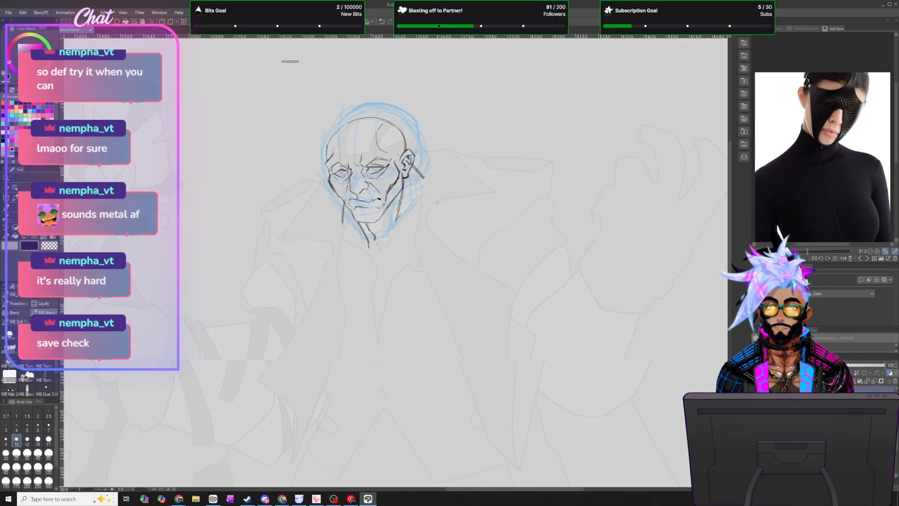
pyautogui.scroll(-3, 437, 203)
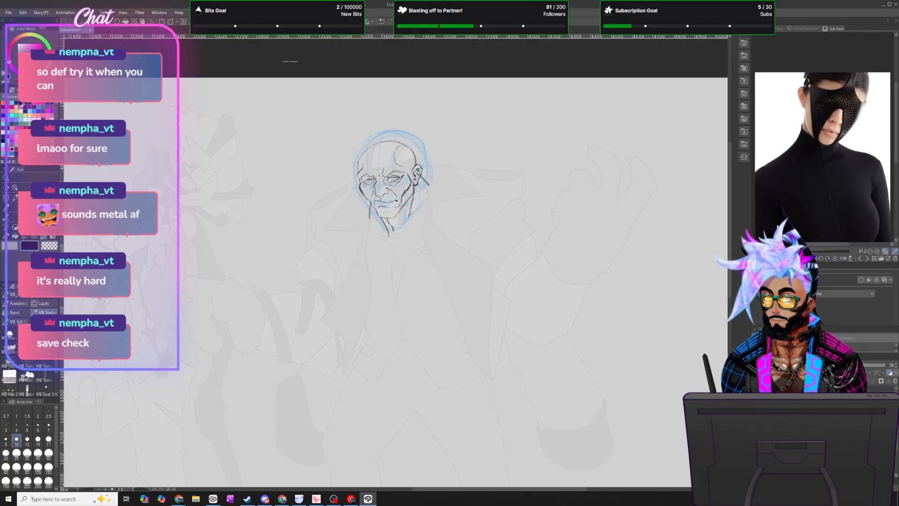
pyautogui.scroll(4, 412, 235)
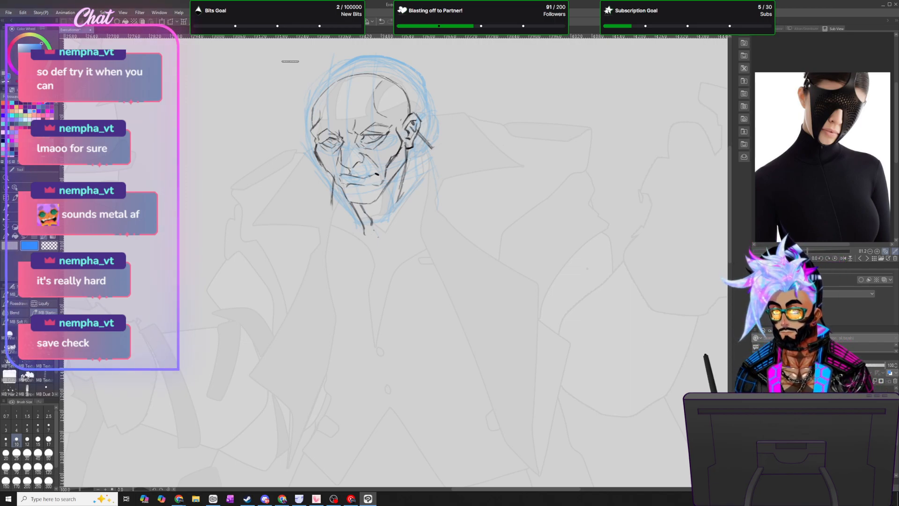
pyautogui.click(43, 103)
pyautogui.moveTo(328, 172)
pyautogui.mouseDown()
pyautogui.moveTo(327, 227)
pyautogui.moveTo(327, 217)
pyautogui.moveTo(370, 248)
pyautogui.moveTo(409, 239)
pyautogui.moveTo(448, 188)
pyautogui.mouseUp()
pyautogui.moveTo(433, 141)
pyautogui.mouseDown()
pyautogui.moveTo(451, 215)
pyautogui.moveTo(356, 246)
pyautogui.mouseUp()
pyautogui.moveTo(426, 211); pyautogui.dragTo(403, 241)
pyautogui.moveTo(421, 131)
pyautogui.mouseDown()
pyautogui.moveTo(456, 205)
pyautogui.moveTo(356, 265)
pyautogui.mouseUp()
pyautogui.moveTo(337, 230); pyautogui.dragTo(371, 264)
pyautogui.moveTo(442, 171); pyautogui.dragTo(403, 262)
pyautogui.moveTo(405, 169)
pyautogui.mouseDown()
pyautogui.moveTo(381, 265)
pyautogui.moveTo(403, 267)
pyautogui.moveTo(438, 234)
pyautogui.mouseUp()
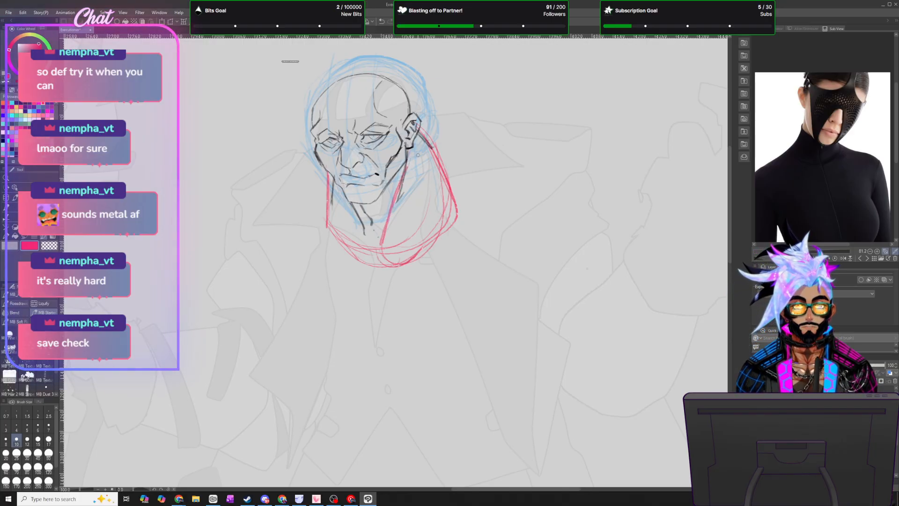
# - Sketch pink lines down both sides of the neck, converging at the base of the throat
pyautogui.moveTo(423, 129); pyautogui.dragTo(410, 225)
pyautogui.moveTo(424, 192); pyautogui.dragTo(395, 262)
pyautogui.moveTo(431, 149); pyautogui.dragTo(412, 214)
pyautogui.moveTo(329, 179)
pyautogui.mouseDown()
pyautogui.moveTo(360, 242)
pyautogui.moveTo(353, 235)
pyautogui.mouseUp()
pyautogui.moveTo(330, 195); pyautogui.dragTo(362, 246)
pyautogui.moveTo(322, 161); pyautogui.dragTo(352, 235)
pyautogui.moveTo(328, 186); pyautogui.dragTo(337, 210)
pyautogui.moveTo(347, 230)
pyautogui.mouseDown()
pyautogui.moveTo(359, 244)
pyautogui.moveTo(363, 224)
pyautogui.moveTo(377, 260)
pyautogui.mouseUp()
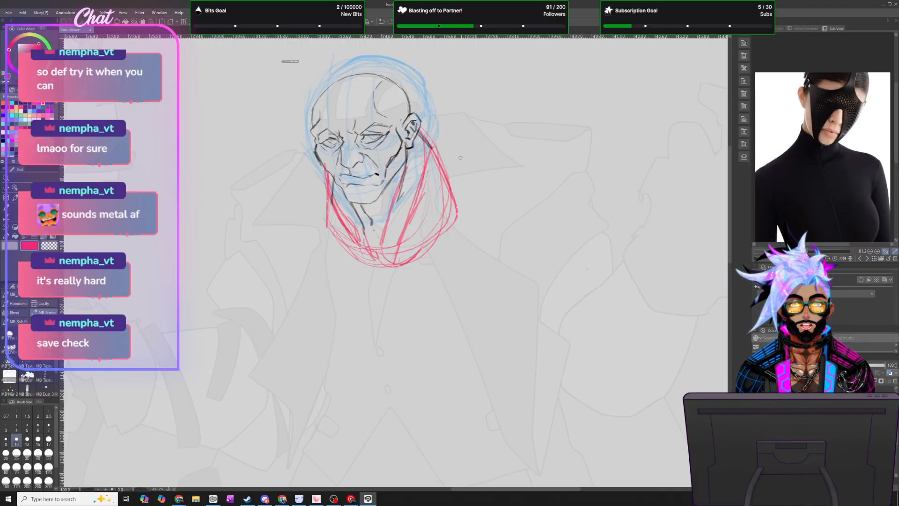
# - Sketch the near flared collar in pink, from behind the ear out to its tip and back toward the neck base
pyautogui.moveTo(421, 133); pyautogui.dragTo(515, 169)
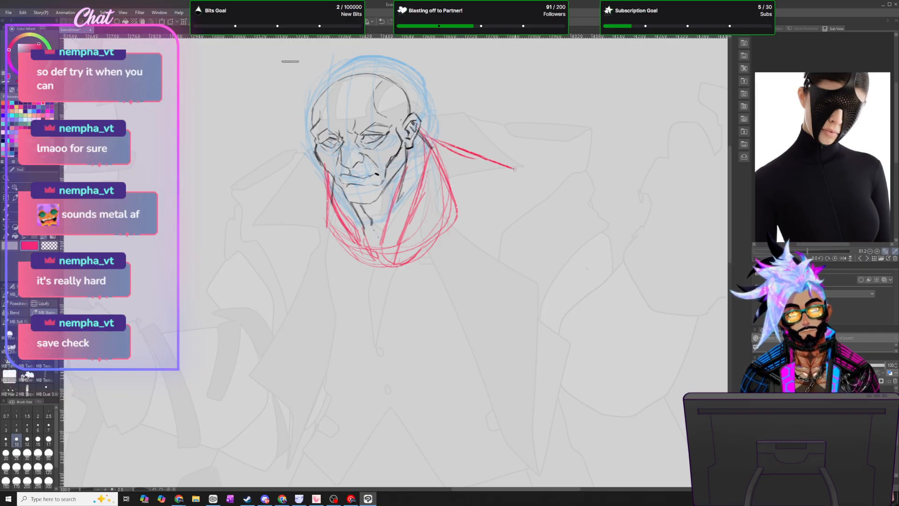
pyautogui.moveTo(442, 244)
pyautogui.mouseDown()
pyautogui.moveTo(529, 184)
pyautogui.moveTo(519, 186)
pyautogui.mouseUp()
pyautogui.moveTo(428, 136)
pyautogui.mouseDown()
pyautogui.moveTo(491, 143)
pyautogui.moveTo(530, 190)
pyautogui.mouseUp()
pyautogui.moveTo(464, 142); pyautogui.dragTo(530, 191)
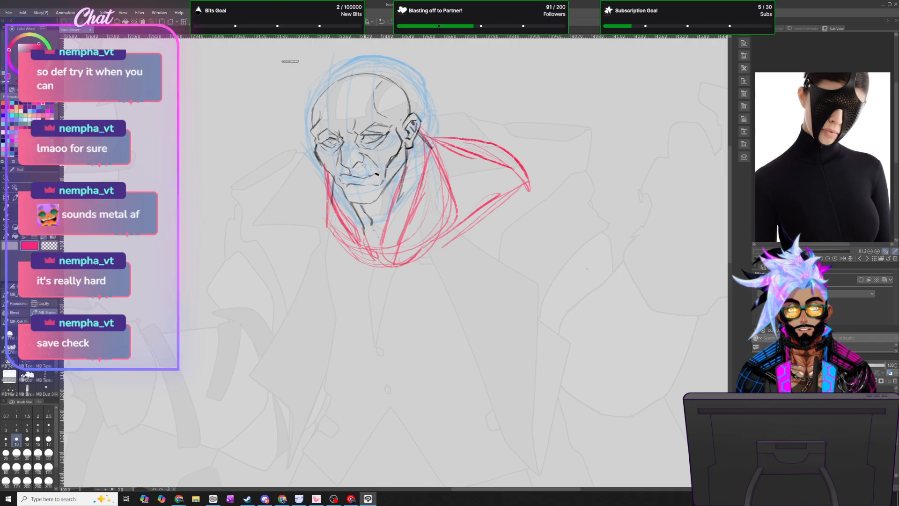
# - Sketch the far flared collar in pink, and thicken the upper edges of both collar sides
pyautogui.moveTo(322, 168); pyautogui.dragTo(276, 188)
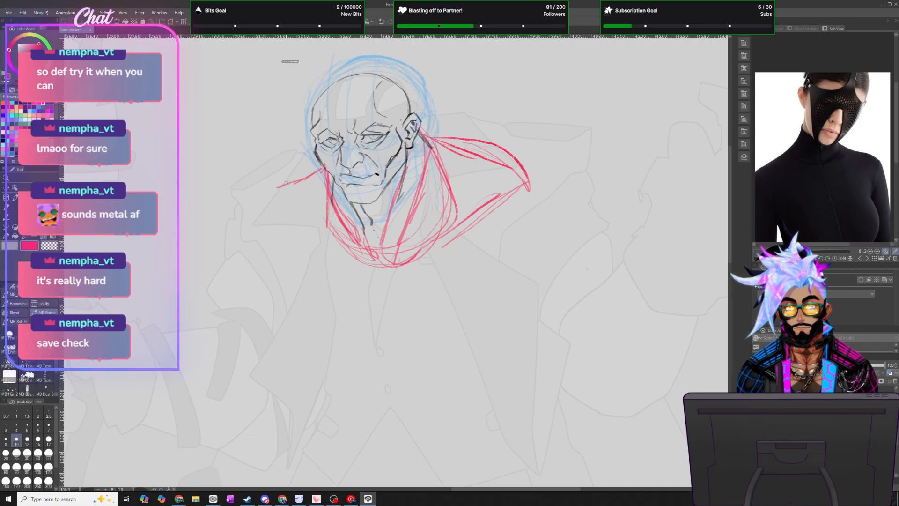
pyautogui.moveTo(331, 231)
pyautogui.mouseDown()
pyautogui.moveTo(319, 234)
pyautogui.moveTo(280, 185)
pyautogui.moveTo(302, 160)
pyautogui.moveTo(270, 186)
pyautogui.mouseUp()
pyautogui.moveTo(309, 162)
pyautogui.mouseDown()
pyautogui.moveTo(274, 177)
pyautogui.moveTo(325, 241)
pyautogui.moveTo(296, 170)
pyautogui.mouseUp()
pyautogui.moveTo(426, 133); pyautogui.dragTo(497, 149)
pyautogui.moveTo(436, 140)
pyautogui.mouseDown()
pyautogui.moveTo(476, 142)
pyautogui.moveTo(528, 173)
pyautogui.moveTo(450, 141)
pyautogui.moveTo(537, 177)
pyautogui.mouseUp()
pyautogui.moveTo(314, 155); pyautogui.dragTo(270, 177)
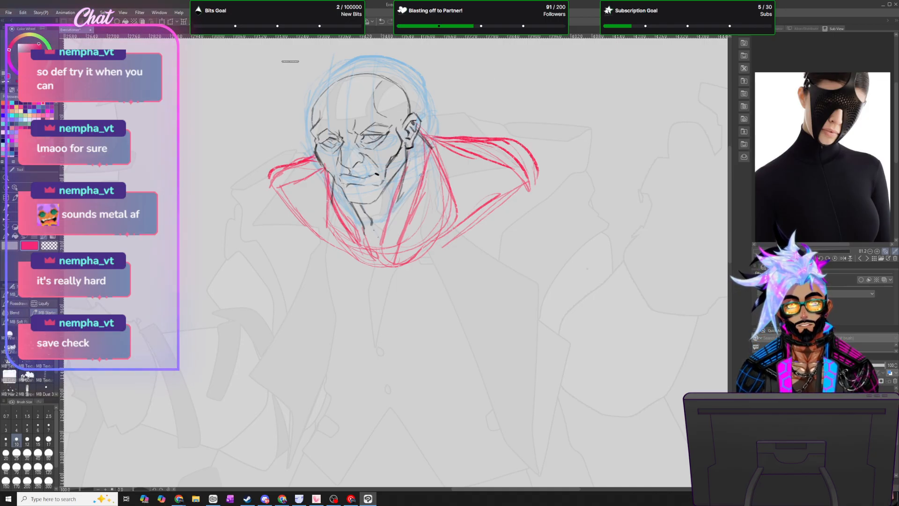
# - Add curved inner fold lines to both collar sides and extend the near collar's tip outward
pyautogui.moveTo(424, 181); pyautogui.dragTo(453, 218)
pyautogui.moveTo(436, 175)
pyautogui.mouseDown()
pyautogui.moveTo(448, 197)
pyautogui.moveTo(542, 177)
pyautogui.moveTo(500, 195)
pyautogui.mouseUp()
pyautogui.moveTo(314, 203); pyautogui.dragTo(284, 209)
pyautogui.moveTo(499, 195); pyautogui.dragTo(549, 159)
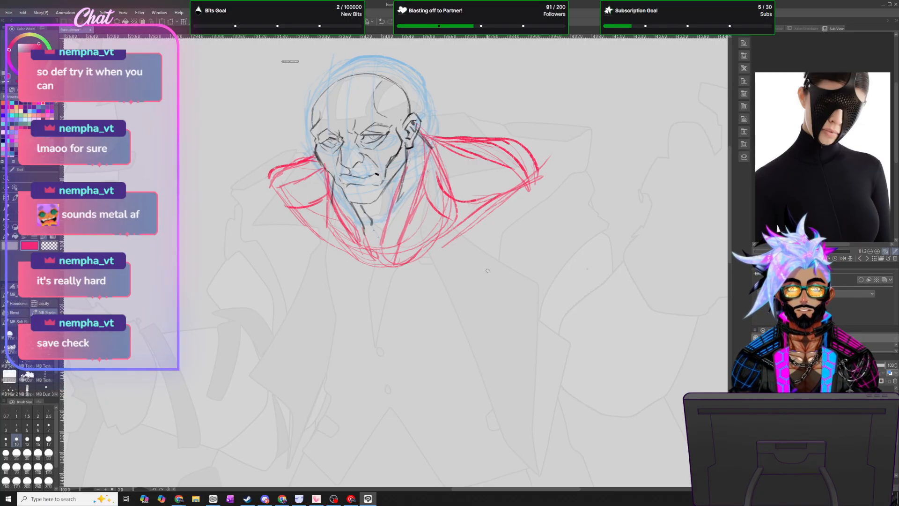
pyautogui.scroll(-4, 487, 270)
pyautogui.scroll(3, 489, 350)
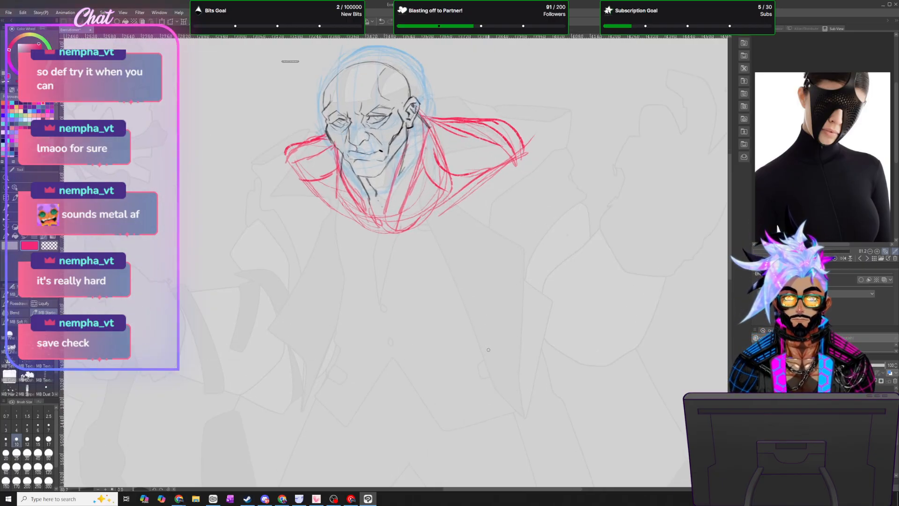
pyautogui.scroll(1, 489, 350)
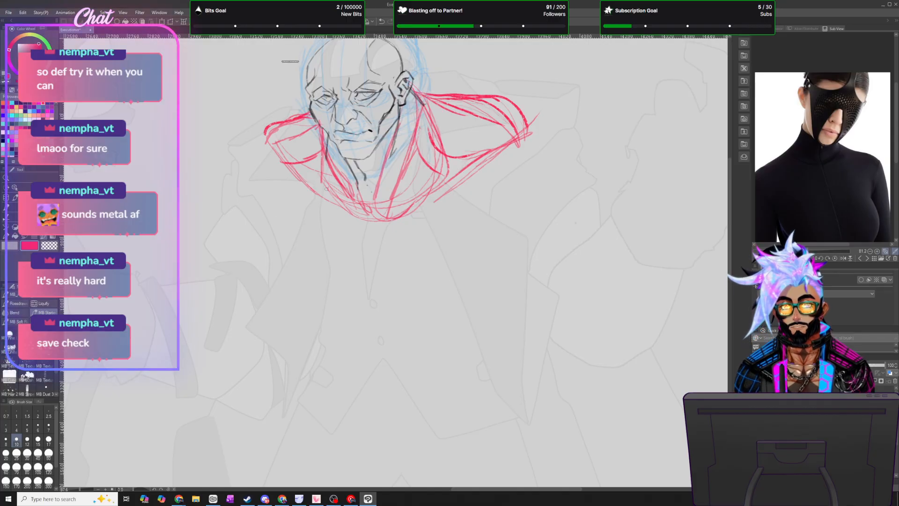
# - Thicken the lower edges of both collar sides in pink, joining them in a V at the upper chest and extending the near tip
pyautogui.moveTo(355, 215)
pyautogui.mouseDown()
pyautogui.moveTo(379, 223)
pyautogui.moveTo(349, 208)
pyautogui.moveTo(260, 131)
pyautogui.mouseUp()
pyautogui.moveTo(384, 210)
pyautogui.mouseDown()
pyautogui.moveTo(434, 193)
pyautogui.moveTo(538, 114)
pyautogui.mouseUp()
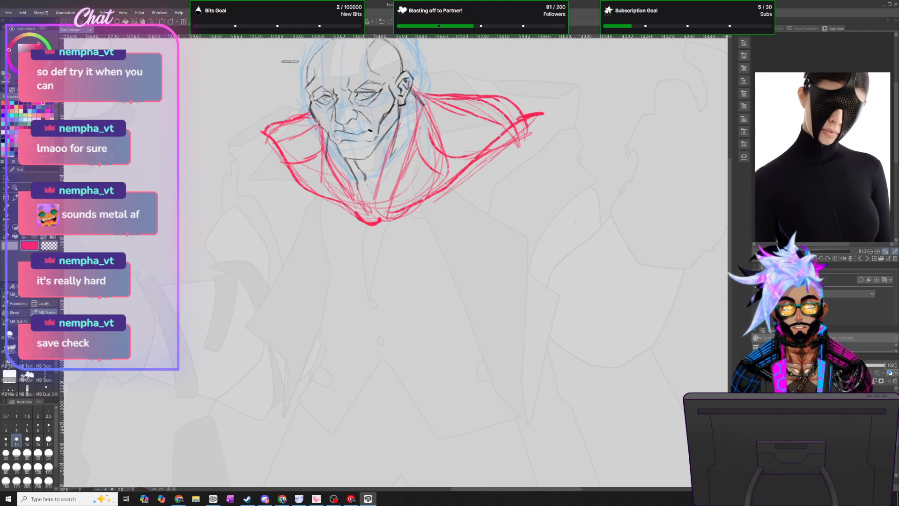
pyautogui.moveTo(386, 213)
pyautogui.mouseDown()
pyautogui.moveTo(497, 131)
pyautogui.moveTo(568, 114)
pyautogui.mouseUp()
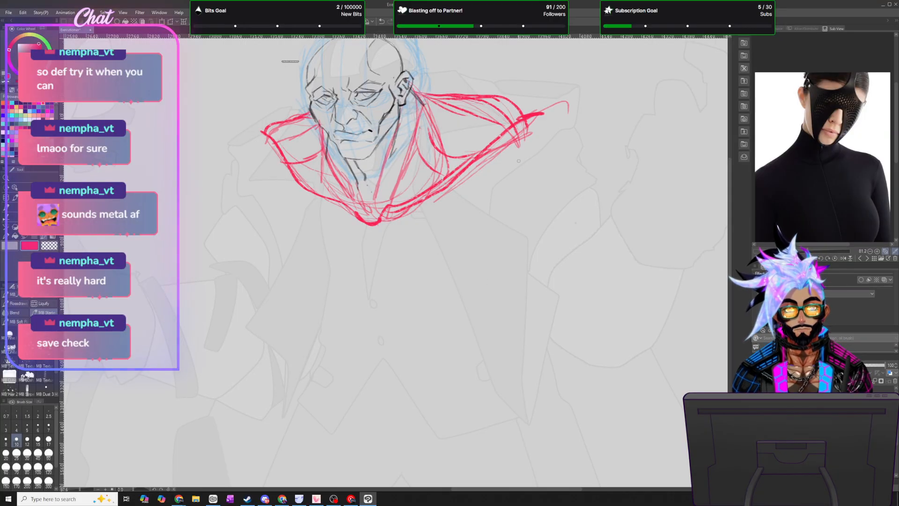
# - Sketch the curved lower edges of both pectorals in pink, with short slanting strokes at the outer upper chest on each side
pyautogui.moveTo(487, 176); pyautogui.dragTo(501, 194)
pyautogui.moveTo(300, 200)
pyautogui.mouseDown()
pyautogui.moveTo(282, 221)
pyautogui.moveTo(333, 300)
pyautogui.mouseUp()
pyautogui.moveTo(270, 244); pyautogui.dragTo(345, 307)
pyautogui.moveTo(265, 229); pyautogui.dragTo(327, 291)
pyautogui.moveTo(274, 243)
pyautogui.mouseDown()
pyautogui.moveTo(346, 304)
pyautogui.moveTo(373, 296)
pyautogui.moveTo(414, 309)
pyautogui.moveTo(496, 281)
pyautogui.mouseUp()
pyautogui.moveTo(449, 309); pyautogui.dragTo(510, 254)
pyautogui.moveTo(468, 306); pyautogui.dragTo(520, 241)
pyautogui.moveTo(452, 322); pyautogui.dragTo(473, 299)
pyautogui.moveTo(490, 176); pyautogui.dragTo(540, 233)
pyautogui.moveTo(509, 189); pyautogui.dragTo(538, 249)
pyautogui.moveTo(314, 194); pyautogui.dragTo(304, 220)
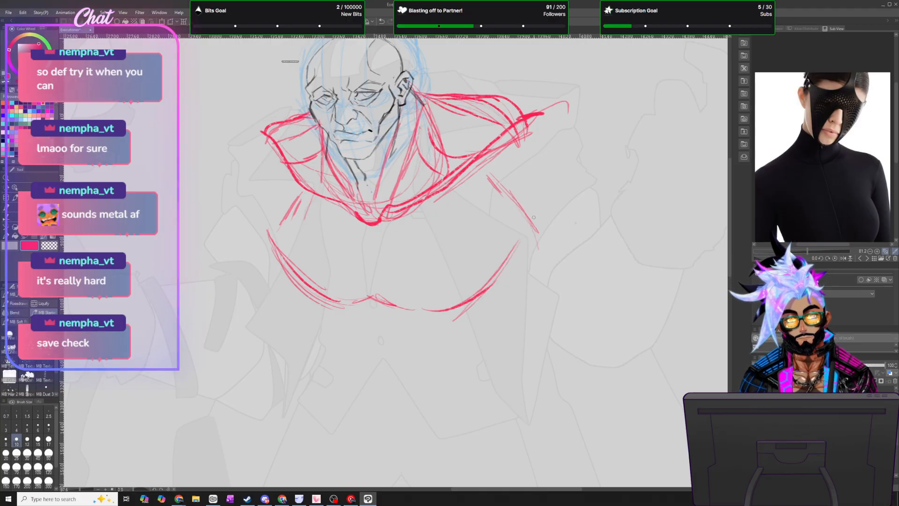
# - Add the center line between the pectorals, the near pectoral's rounded outer contour, and the upper chest lines under the collar
pyautogui.moveTo(487, 159)
pyautogui.mouseDown()
pyautogui.moveTo(519, 169)
pyautogui.moveTo(538, 252)
pyautogui.moveTo(524, 275)
pyautogui.mouseUp()
pyautogui.moveTo(292, 173); pyautogui.dragTo(270, 192)
pyautogui.moveTo(372, 273)
pyautogui.mouseDown()
pyautogui.moveTo(396, 306)
pyautogui.moveTo(363, 257)
pyautogui.mouseUp()
pyautogui.moveTo(364, 222)
pyautogui.mouseDown()
pyautogui.moveTo(368, 293)
pyautogui.moveTo(379, 243)
pyautogui.mouseUp()
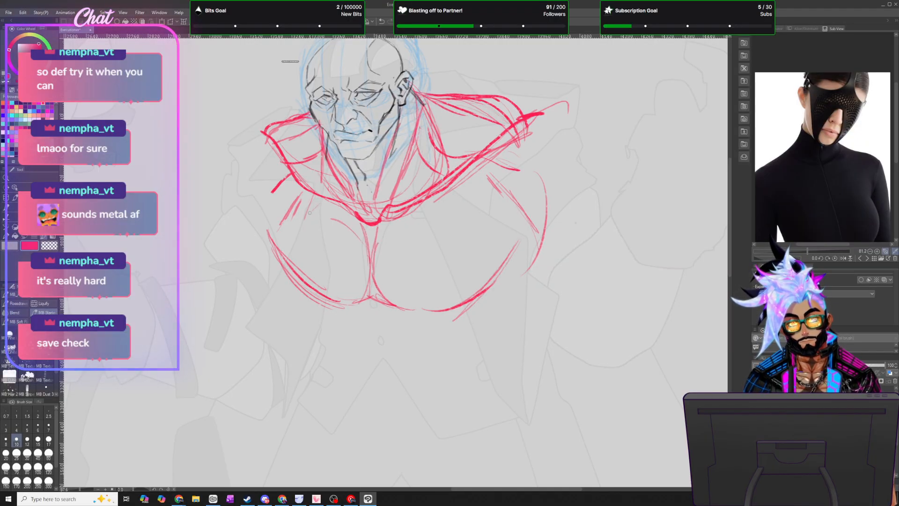
pyautogui.moveTo(273, 192)
pyautogui.mouseDown()
pyautogui.moveTo(285, 216)
pyautogui.moveTo(303, 220)
pyautogui.mouseUp()
pyautogui.moveTo(448, 189); pyautogui.dragTo(489, 188)
pyautogui.moveTo(531, 133); pyautogui.dragTo(523, 173)
# - Sketch both sides of the torso in pink, tapering from below the chest to the waist and flaring out at the hips
pyautogui.scroll(-5, 502, 307)
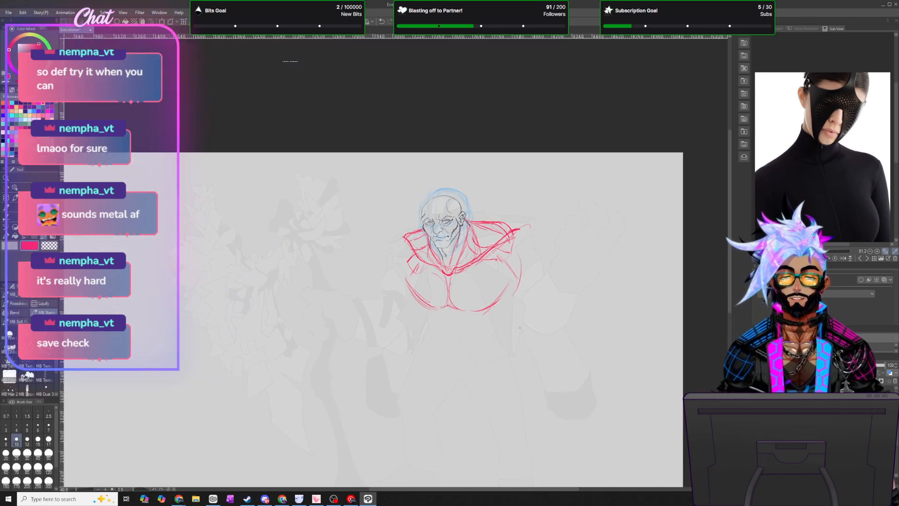
pyautogui.scroll(3, 558, 350)
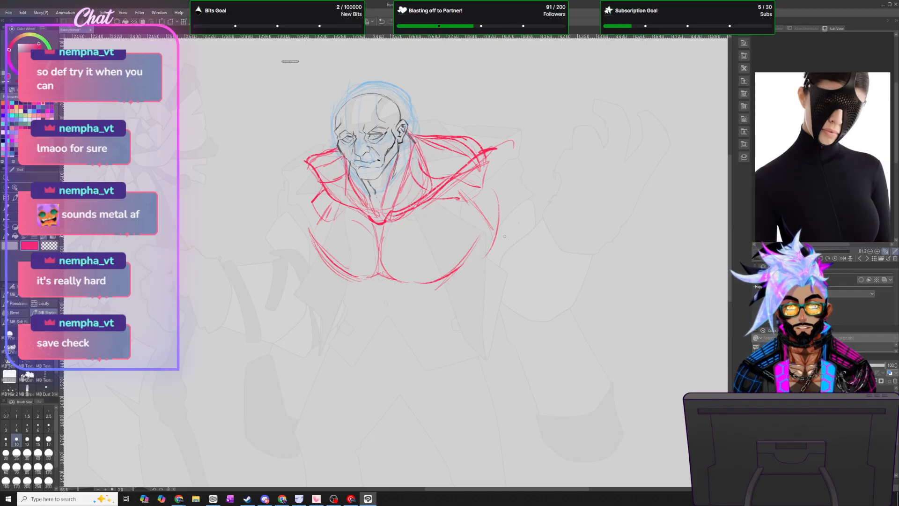
pyautogui.moveTo(502, 256); pyautogui.dragTo(472, 311)
pyautogui.moveTo(502, 276); pyautogui.dragTo(456, 322)
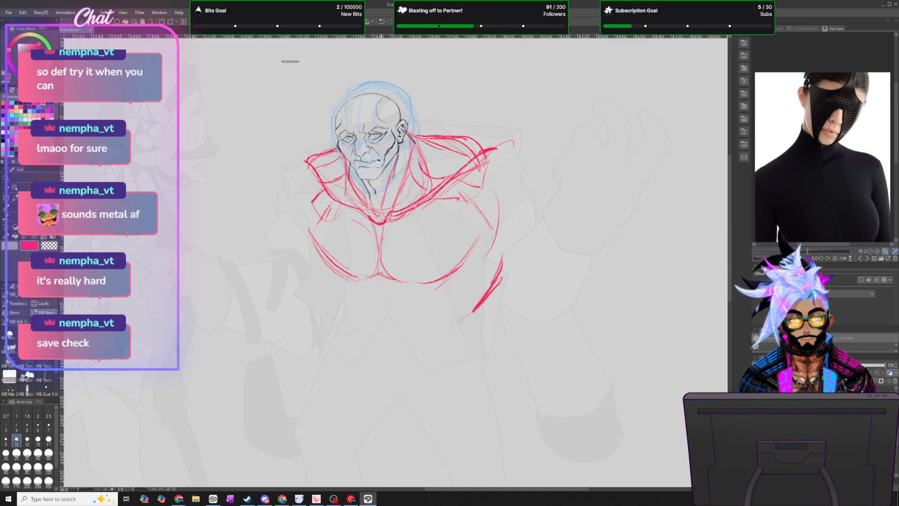
pyautogui.moveTo(329, 262); pyautogui.dragTo(348, 307)
pyautogui.moveTo(333, 286); pyautogui.dragTo(353, 308)
pyautogui.moveTo(331, 267)
pyautogui.mouseDown()
pyautogui.moveTo(346, 325)
pyautogui.moveTo(354, 303)
pyautogui.moveTo(332, 347)
pyautogui.moveTo(350, 376)
pyautogui.mouseUp()
pyautogui.moveTo(347, 324)
pyautogui.mouseDown()
pyautogui.moveTo(340, 368)
pyautogui.moveTo(351, 377)
pyautogui.mouseUp()
pyautogui.moveTo(335, 346); pyautogui.dragTo(337, 365)
pyautogui.moveTo(477, 305)
pyautogui.mouseDown()
pyautogui.moveTo(478, 355)
pyautogui.moveTo(446, 387)
pyautogui.mouseUp()
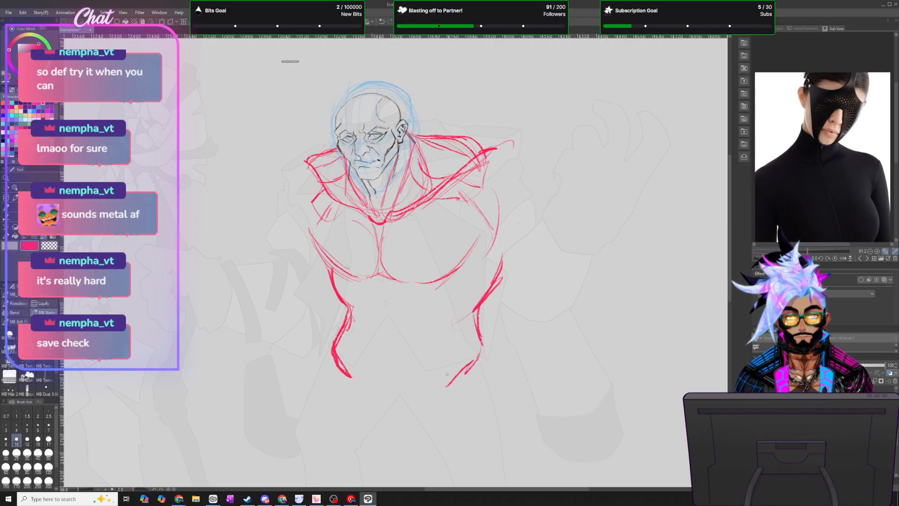
# - Sketch the rib cage arch below the pectorals and the inner contours of the obliques down toward the hips
pyautogui.moveTo(417, 361); pyautogui.dragTo(442, 377)
pyautogui.moveTo(438, 333)
pyautogui.mouseDown()
pyautogui.moveTo(422, 350)
pyautogui.moveTo(432, 339)
pyautogui.mouseUp()
pyautogui.moveTo(390, 280)
pyautogui.mouseDown()
pyautogui.moveTo(427, 307)
pyautogui.moveTo(461, 306)
pyautogui.mouseUp()
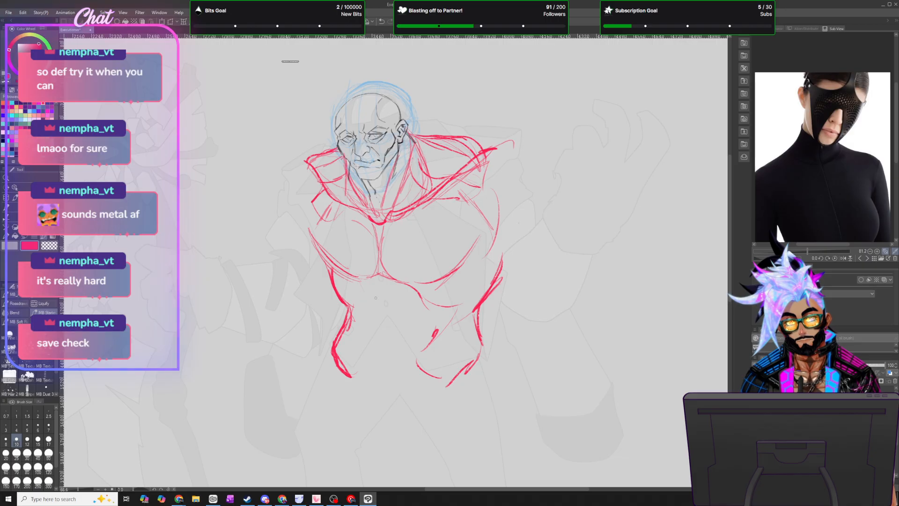
pyautogui.moveTo(370, 294)
pyautogui.mouseDown()
pyautogui.moveTo(400, 287)
pyautogui.moveTo(359, 305)
pyautogui.moveTo(373, 335)
pyautogui.moveTo(359, 383)
pyautogui.mouseUp()
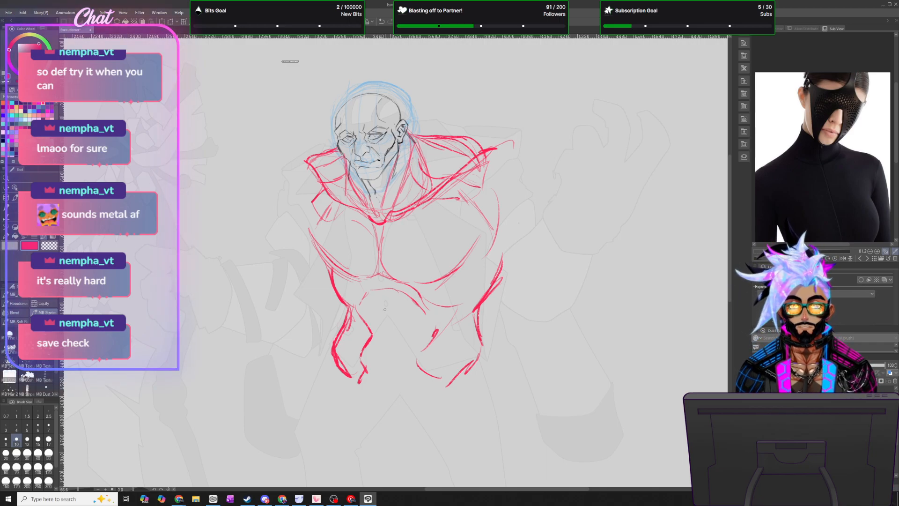
# - Fill in the abdominal muscle divisions beneath the rib arch and add side-muscle lines along the ribs
pyautogui.moveTo(384, 301)
pyautogui.mouseDown()
pyautogui.moveTo(399, 334)
pyautogui.moveTo(428, 320)
pyautogui.moveTo(377, 324)
pyautogui.moveTo(355, 306)
pyautogui.moveTo(364, 296)
pyautogui.moveTo(403, 300)
pyautogui.moveTo(409, 327)
pyautogui.mouseUp()
pyautogui.moveTo(405, 330); pyautogui.dragTo(439, 317)
pyautogui.moveTo(371, 333)
pyautogui.mouseDown()
pyautogui.moveTo(385, 319)
pyautogui.moveTo(401, 333)
pyautogui.moveTo(384, 335)
pyautogui.moveTo(387, 367)
pyautogui.moveTo(408, 377)
pyautogui.moveTo(411, 367)
pyautogui.mouseUp()
pyautogui.moveTo(433, 337)
pyautogui.mouseDown()
pyautogui.moveTo(415, 367)
pyautogui.moveTo(429, 353)
pyautogui.mouseUp()
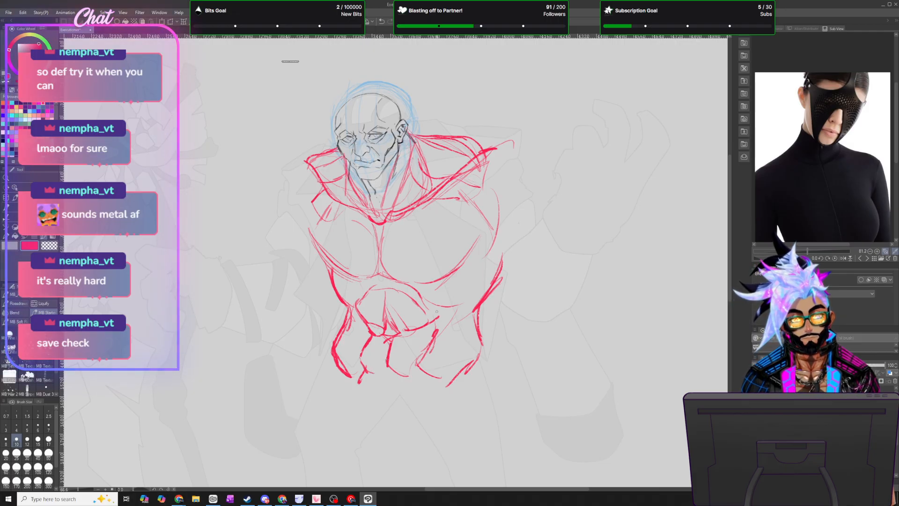
pyautogui.moveTo(413, 296)
pyautogui.mouseDown()
pyautogui.moveTo(440, 329)
pyautogui.moveTo(440, 322)
pyautogui.moveTo(440, 339)
pyautogui.mouseUp()
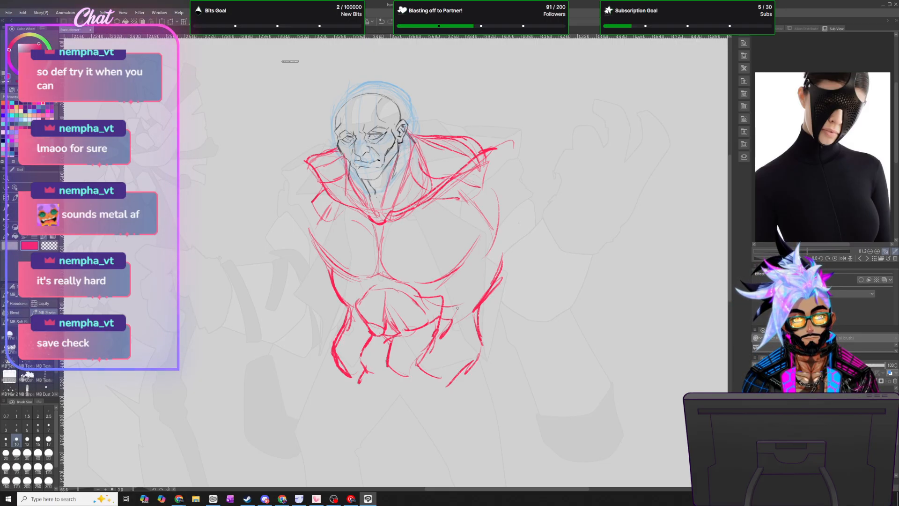
pyautogui.moveTo(370, 334)
pyautogui.mouseDown()
pyautogui.moveTo(357, 332)
pyautogui.moveTo(390, 343)
pyautogui.mouseUp()
pyautogui.moveTo(494, 241)
pyautogui.mouseDown()
pyautogui.moveTo(476, 286)
pyautogui.moveTo(439, 307)
pyautogui.mouseUp()
pyautogui.moveTo(333, 273); pyautogui.dragTo(343, 294)
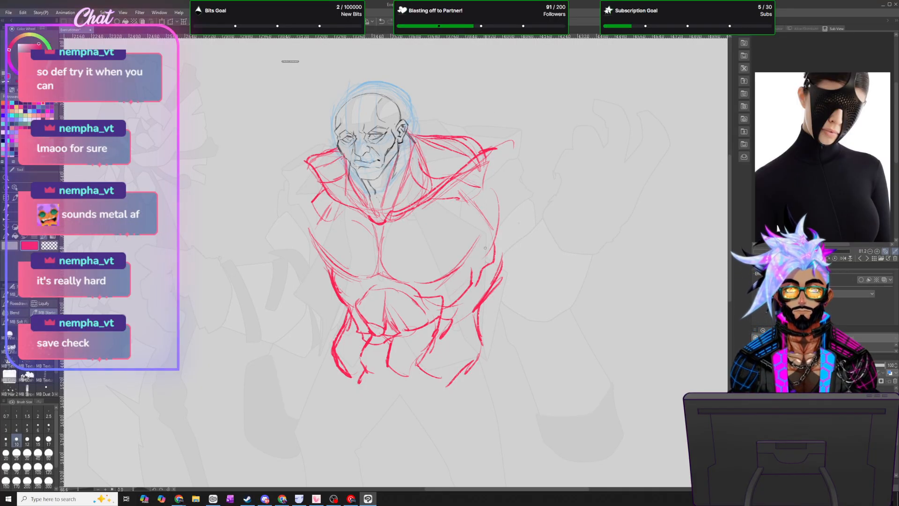
# - Sketch the lower abdomen in pink, with both sides tapering to a short rounded base at the crotch and a center line
pyautogui.scroll(-5, 512, 158)
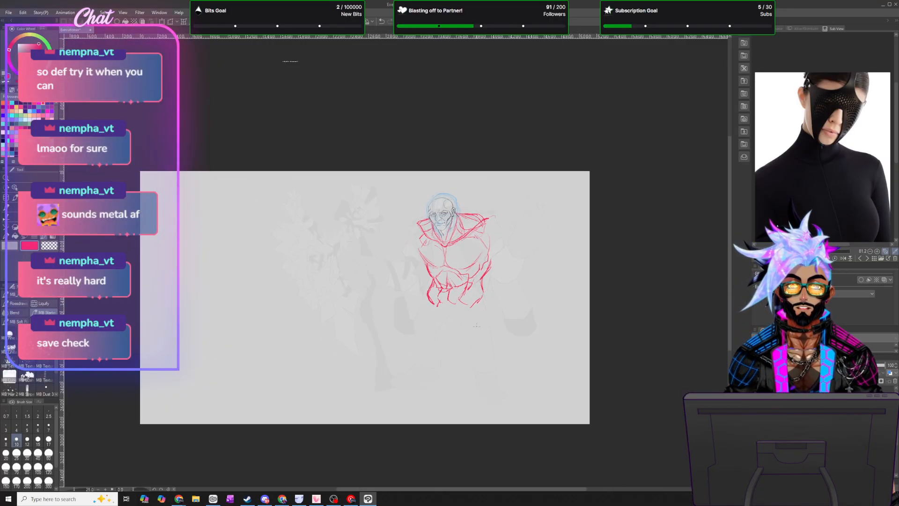
pyautogui.scroll(5, 473, 313)
pyautogui.moveTo(376, 280)
pyautogui.mouseDown()
pyautogui.moveTo(409, 316)
pyautogui.moveTo(424, 317)
pyautogui.moveTo(447, 280)
pyautogui.moveTo(433, 307)
pyautogui.mouseUp()
pyautogui.moveTo(446, 264); pyautogui.dragTo(433, 314)
pyautogui.moveTo(388, 280); pyautogui.dragTo(439, 313)
pyautogui.moveTo(414, 273); pyautogui.dragTo(420, 309)
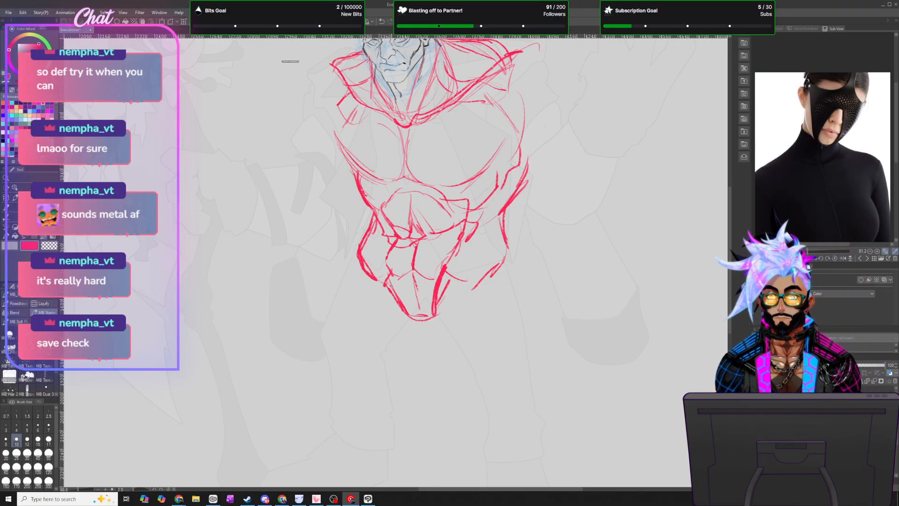
# - Sketch the far arm's rounded shoulder and upper arm in pink, reinforce the shoulder contour, and add a short stroke beside the waist
pyautogui.scroll(-1, 388, 280)
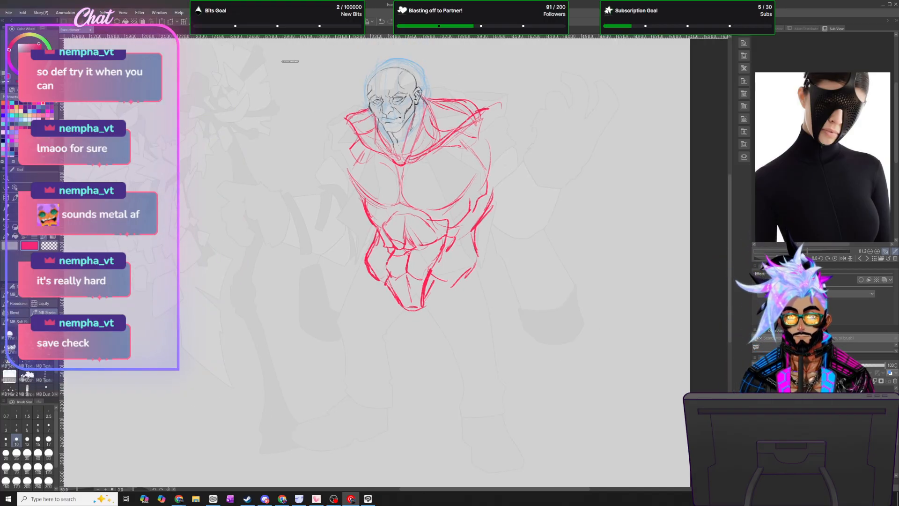
pyautogui.moveTo(345, 118)
pyautogui.mouseDown()
pyautogui.moveTo(309, 136)
pyautogui.moveTo(320, 165)
pyautogui.moveTo(308, 166)
pyautogui.moveTo(354, 157)
pyautogui.moveTo(354, 165)
pyautogui.moveTo(358, 144)
pyautogui.mouseUp()
pyautogui.moveTo(367, 141)
pyautogui.mouseDown()
pyautogui.moveTo(351, 172)
pyautogui.moveTo(309, 168)
pyautogui.moveTo(308, 185)
pyautogui.moveTo(346, 199)
pyautogui.moveTo(327, 201)
pyautogui.mouseUp()
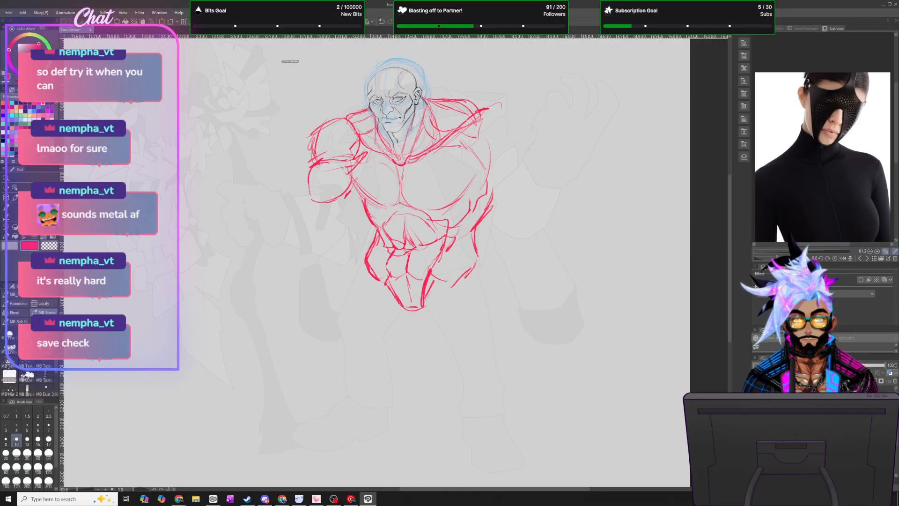
pyautogui.moveTo(322, 166); pyautogui.dragTo(337, 161)
pyautogui.moveTo(329, 163)
pyautogui.mouseDown()
pyautogui.moveTo(354, 155)
pyautogui.moveTo(359, 190)
pyautogui.mouseUp()
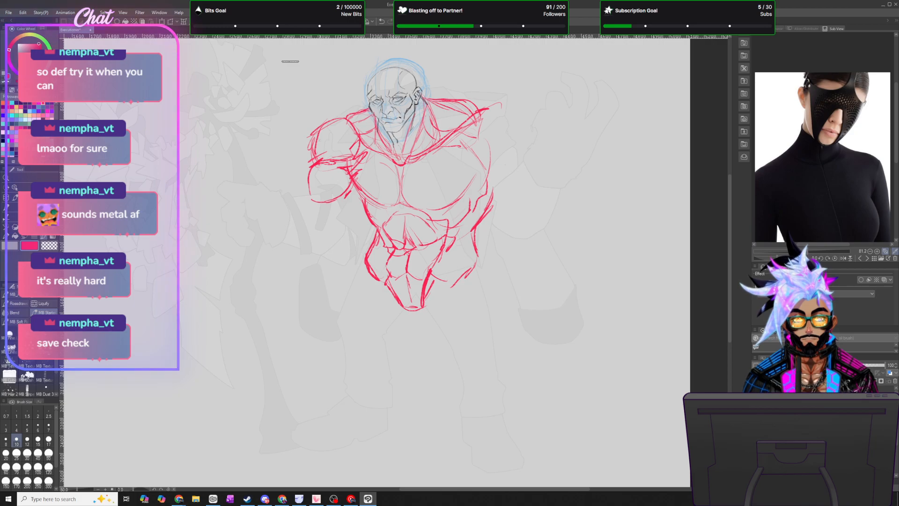
pyautogui.moveTo(324, 124); pyautogui.dragTo(363, 136)
pyautogui.moveTo(306, 149); pyautogui.dragTo(302, 168)
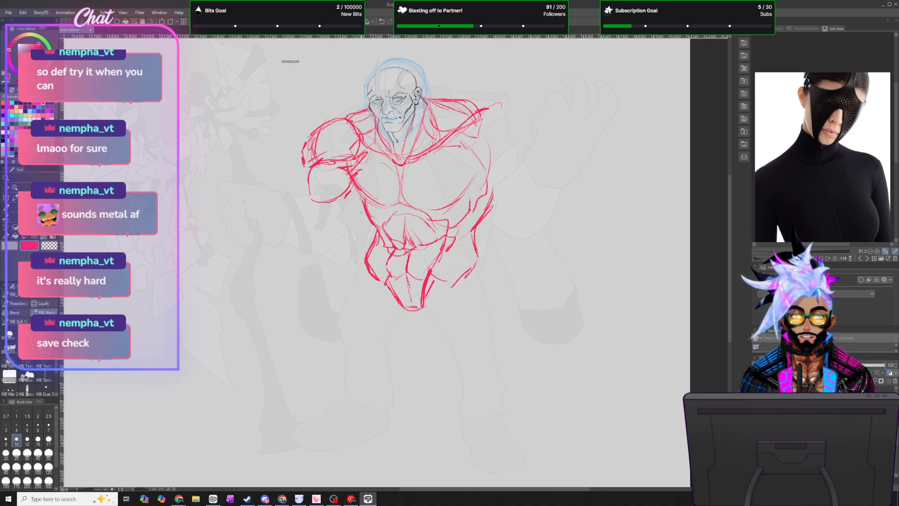
pyautogui.moveTo(366, 216); pyautogui.dragTo(355, 226)
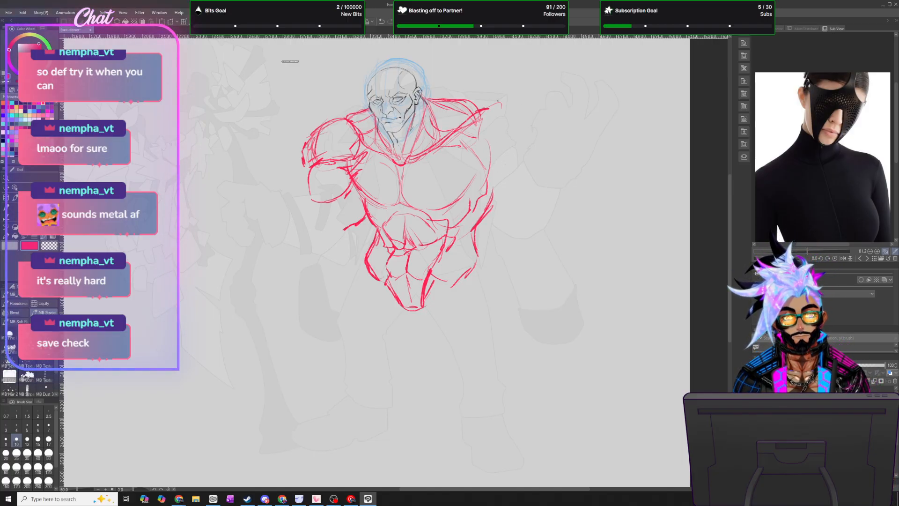
# - Flip the canvas view horizontally and sketch the near shoulder's bulky deltoid in pink outside the collar tip
pyautogui.press('h')
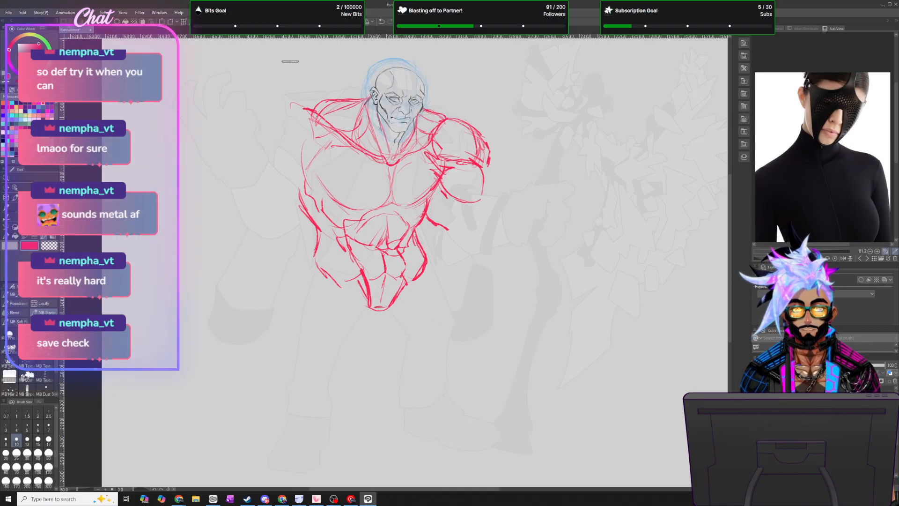
pyautogui.moveTo(291, 100)
pyautogui.mouseDown()
pyautogui.moveTo(256, 121)
pyautogui.moveTo(258, 154)
pyautogui.moveTo(306, 163)
pyautogui.moveTo(297, 170)
pyautogui.mouseUp()
pyautogui.moveTo(318, 139); pyautogui.dragTo(303, 167)
pyautogui.moveTo(306, 111)
pyautogui.mouseDown()
pyautogui.moveTo(318, 131)
pyautogui.moveTo(269, 111)
pyautogui.moveTo(261, 158)
pyautogui.mouseUp()
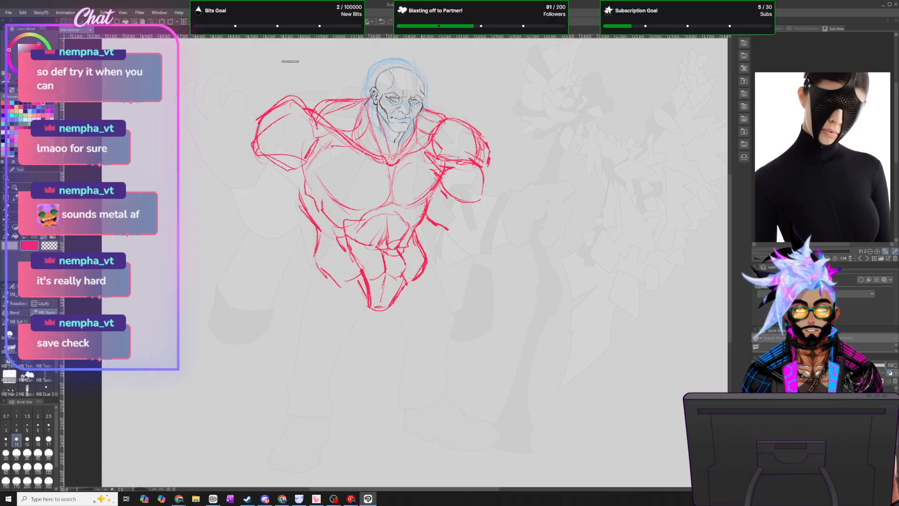
# - Sketch the near upper arm below the deltoid, and draw the trapezius lines sloping from the neck to both shoulders
pyautogui.moveTo(260, 159)
pyautogui.mouseDown()
pyautogui.moveTo(240, 208)
pyautogui.moveTo(298, 178)
pyautogui.moveTo(313, 206)
pyautogui.mouseUp()
pyautogui.moveTo(299, 205)
pyautogui.mouseDown()
pyautogui.moveTo(310, 216)
pyautogui.moveTo(265, 243)
pyautogui.mouseUp()
pyautogui.moveTo(296, 105); pyautogui.dragTo(370, 89)
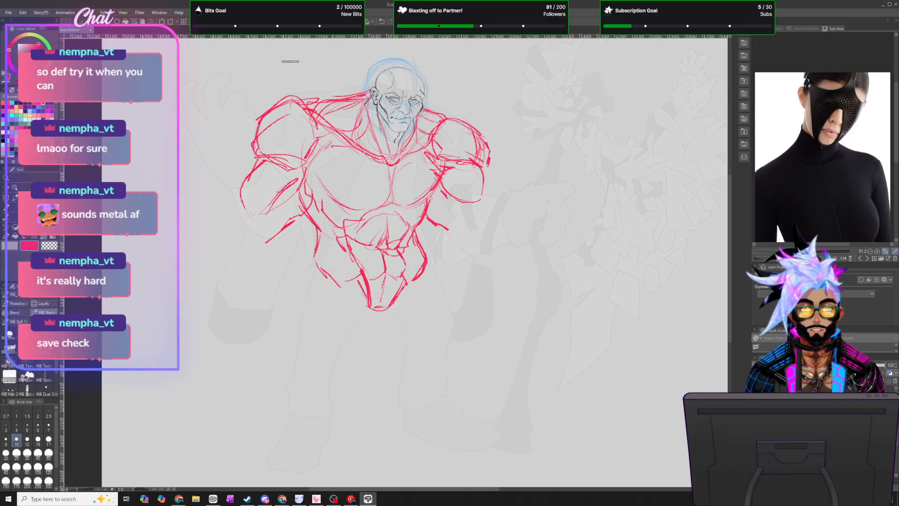
pyautogui.moveTo(423, 102); pyautogui.dragTo(450, 118)
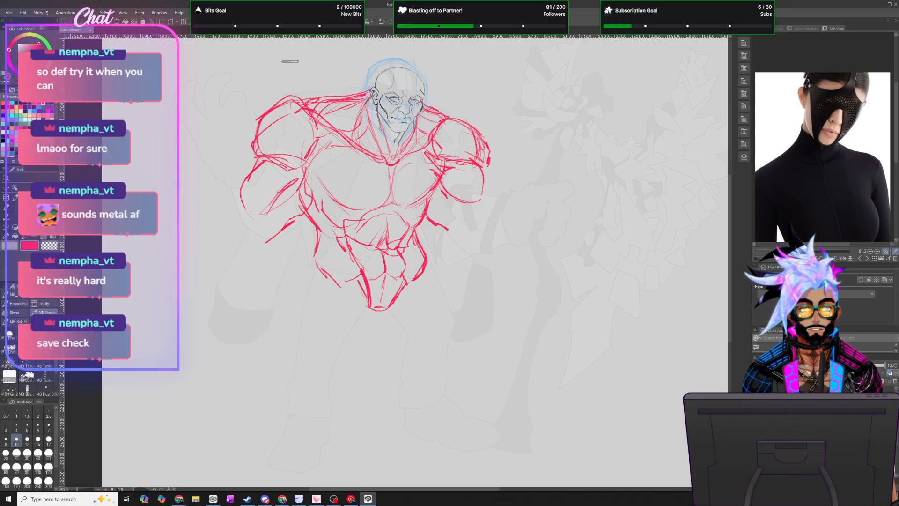
# - Sketch the near arm's bent elbow and raised forearm, with its outer contour and the inner crease against the upper arm
pyautogui.scroll(-2, 362, 312)
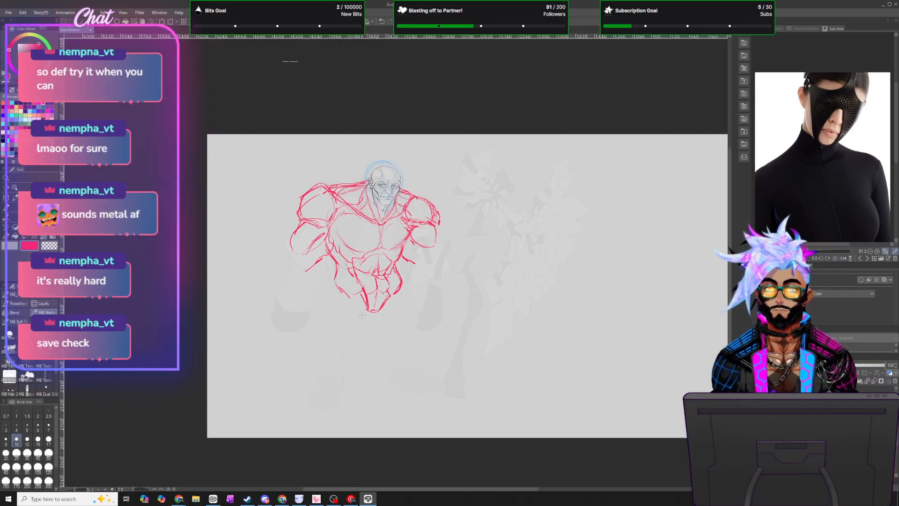
pyautogui.scroll(1, 351, 313)
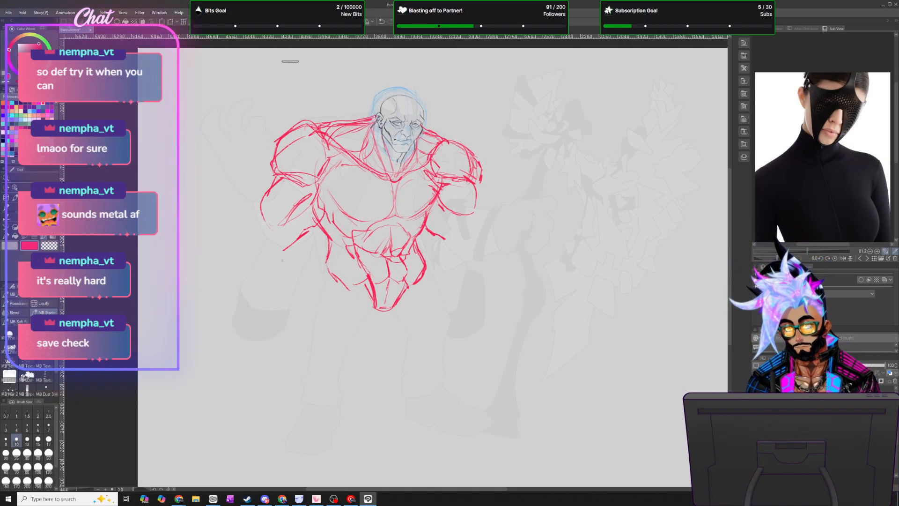
pyautogui.moveTo(220, 185)
pyautogui.mouseDown()
pyautogui.moveTo(227, 226)
pyautogui.moveTo(228, 214)
pyautogui.moveTo(259, 261)
pyautogui.moveTo(288, 266)
pyautogui.moveTo(320, 235)
pyautogui.mouseUp()
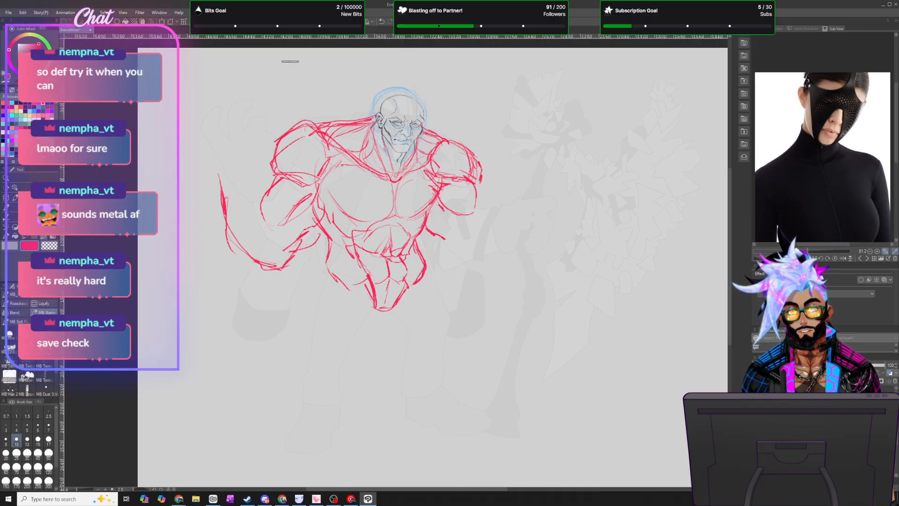
pyautogui.moveTo(223, 211); pyautogui.dragTo(230, 257)
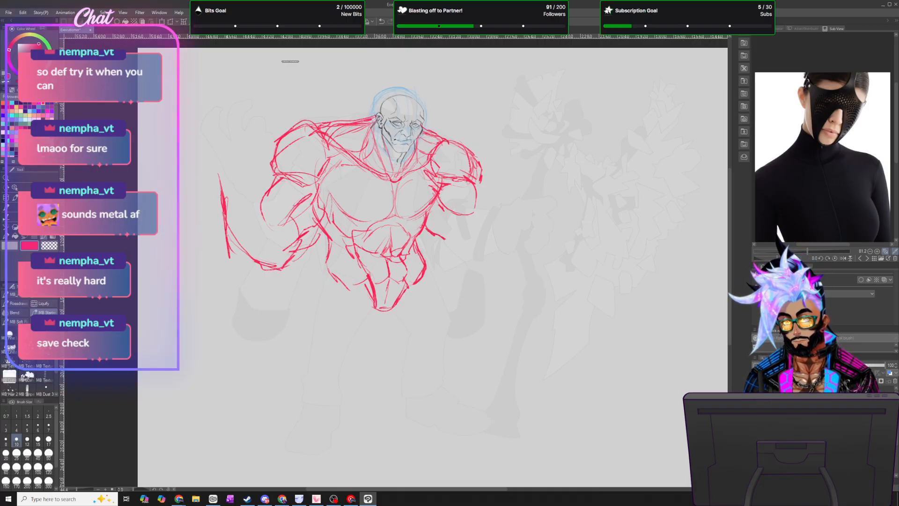
pyautogui.moveTo(297, 238); pyautogui.dragTo(261, 203)
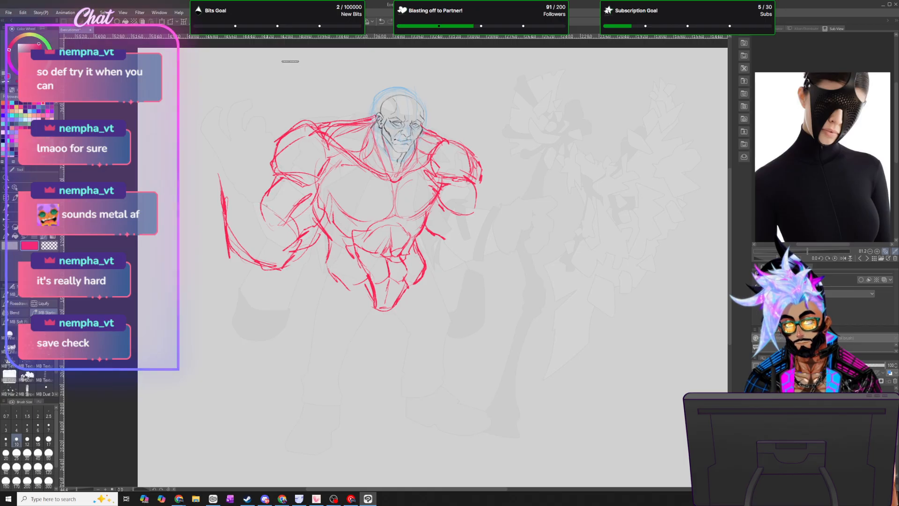
pyautogui.moveTo(289, 234); pyautogui.dragTo(259, 180)
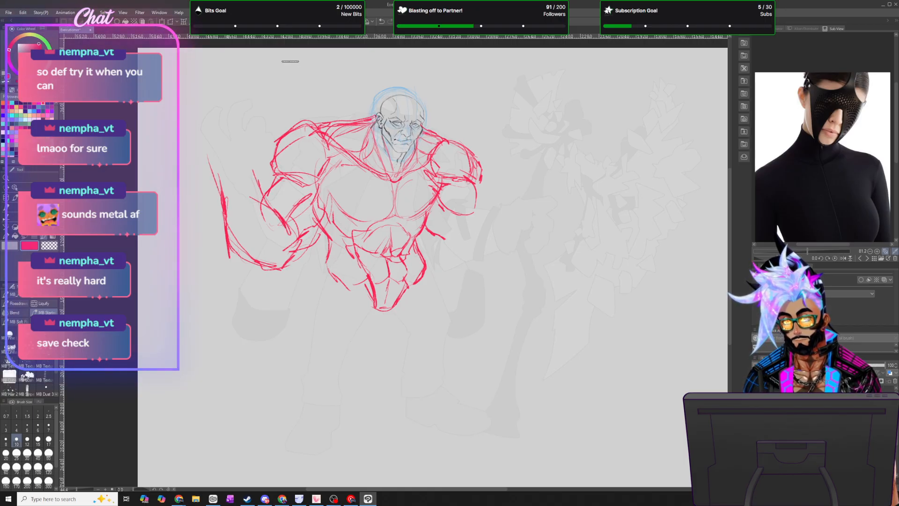
# - Extend the raised forearm's contour up toward the wrist and add long muscle lines along its inner side
pyautogui.moveTo(206, 144); pyautogui.dragTo(242, 226)
pyautogui.moveTo(216, 159); pyautogui.dragTo(248, 247)
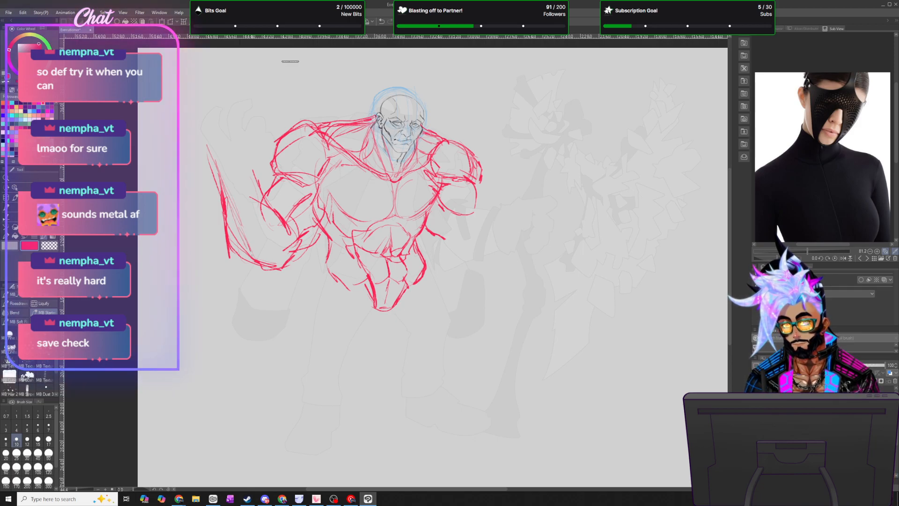
pyautogui.moveTo(249, 192); pyautogui.dragTo(255, 231)
pyautogui.moveTo(252, 207)
pyautogui.mouseDown()
pyautogui.moveTo(260, 239)
pyautogui.moveTo(275, 249)
pyautogui.mouseUp()
pyautogui.moveTo(247, 204); pyautogui.dragTo(271, 255)
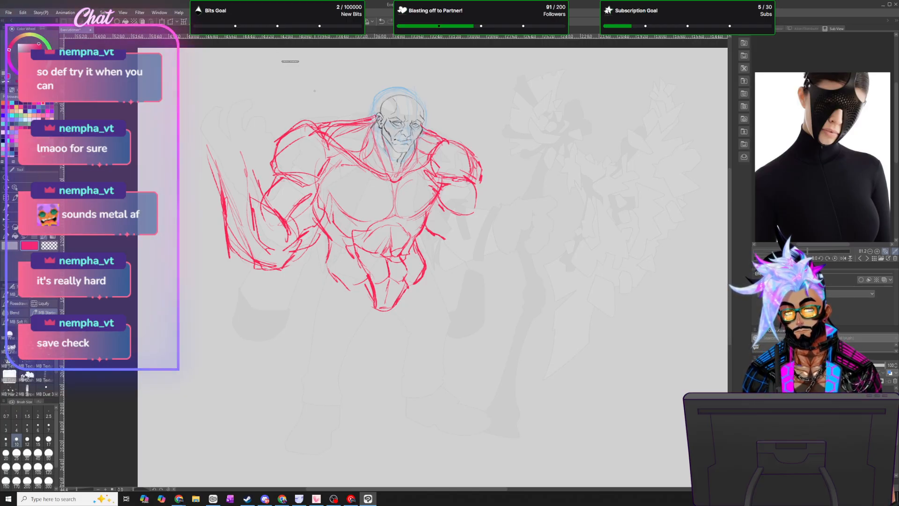
# - Sketch a wider pink V around the lower abdomen, running from both hips down to a flat base at the crotch
pyautogui.scroll(-4, 315, 91)
pyautogui.scroll(3, 319, 129)
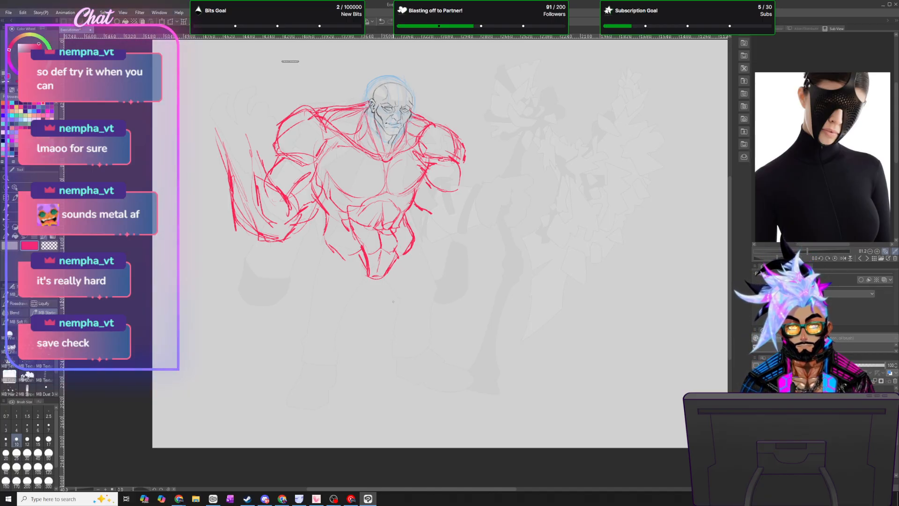
pyautogui.moveTo(348, 260); pyautogui.dragTo(364, 286)
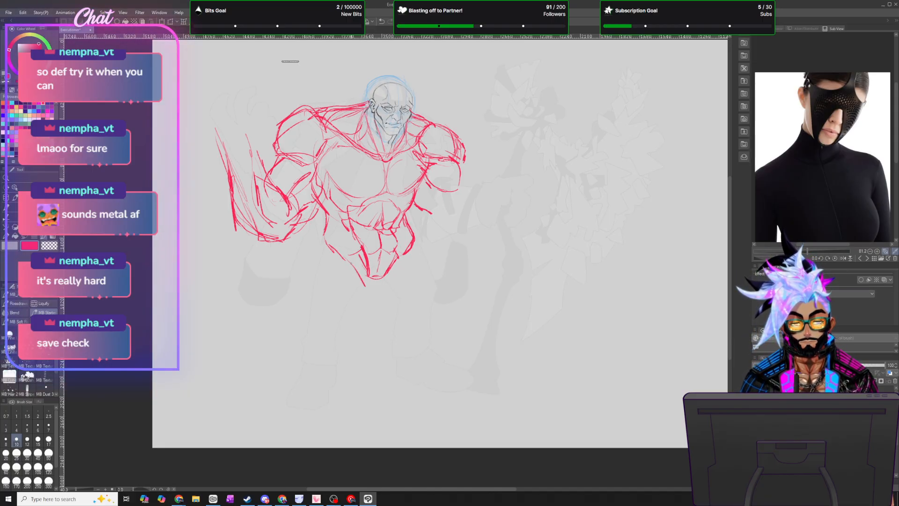
pyautogui.moveTo(399, 254); pyautogui.dragTo(380, 289)
pyautogui.moveTo(327, 244)
pyautogui.mouseDown()
pyautogui.moveTo(381, 295)
pyautogui.moveTo(417, 228)
pyautogui.mouseUp()
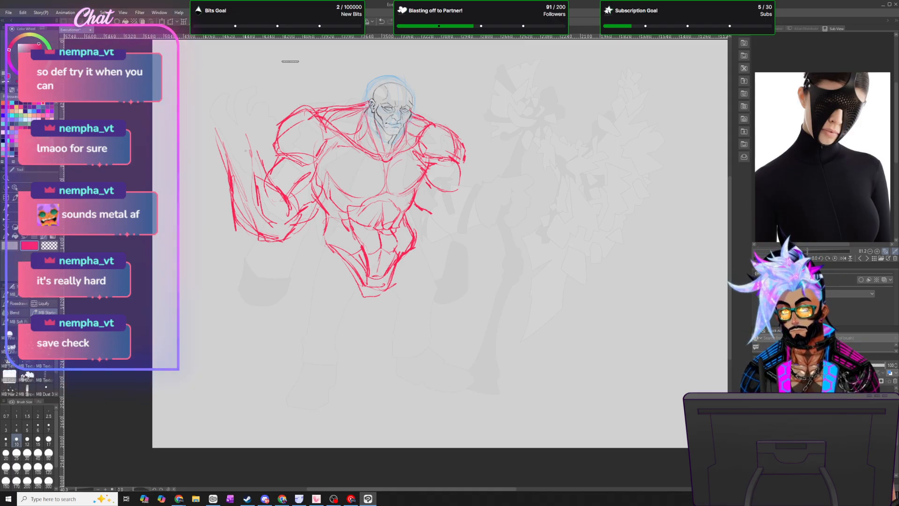
# - Sketch the raised hand above the near forearm in pink, with a wrist line, tapering palm sides, a knuckle arc and loose finger strokes
pyautogui.moveTo(221, 140); pyautogui.dragTo(256, 142)
pyautogui.moveTo(194, 91); pyautogui.dragTo(220, 142)
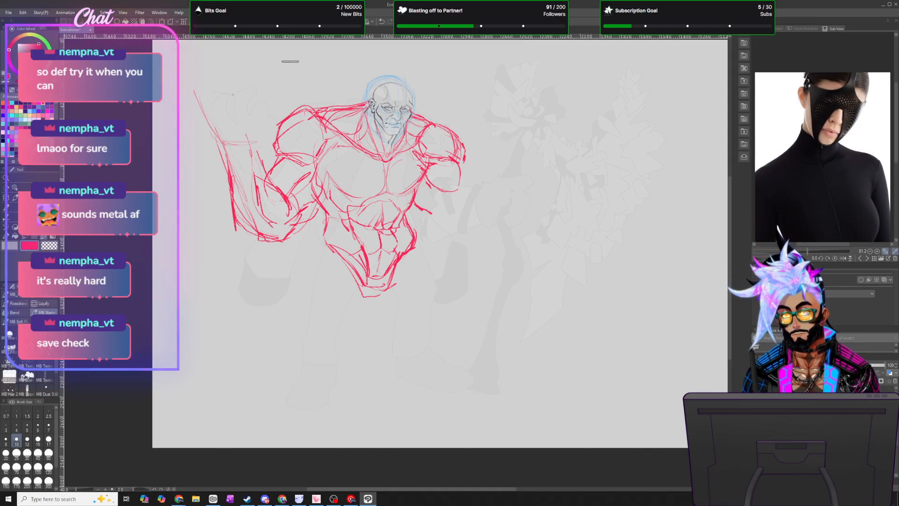
pyautogui.moveTo(250, 108); pyautogui.dragTo(244, 145)
pyautogui.moveTo(210, 96)
pyautogui.mouseDown()
pyautogui.moveTo(251, 107)
pyautogui.moveTo(222, 117)
pyautogui.moveTo(243, 89)
pyautogui.mouseUp()
pyautogui.moveTo(243, 96); pyautogui.dragTo(252, 131)
pyautogui.moveTo(214, 109); pyautogui.dragTo(205, 128)
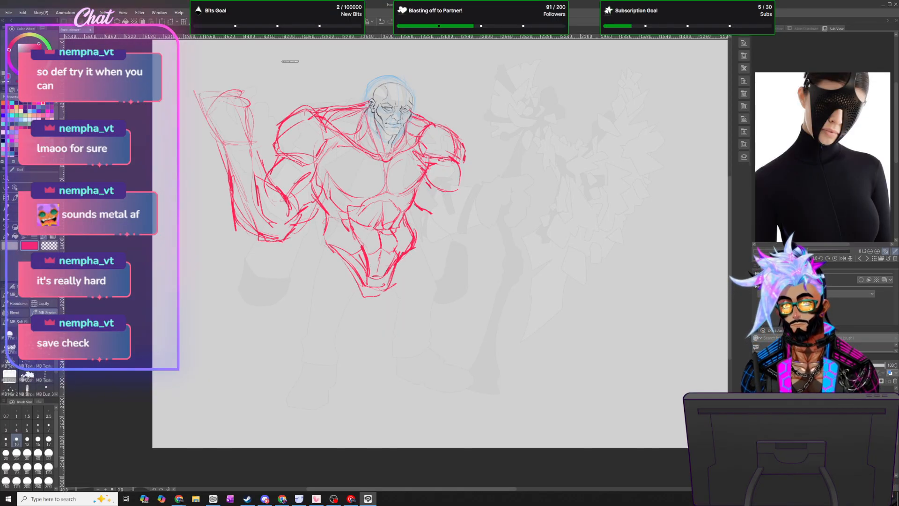
pyautogui.moveTo(217, 92); pyautogui.dragTo(228, 69)
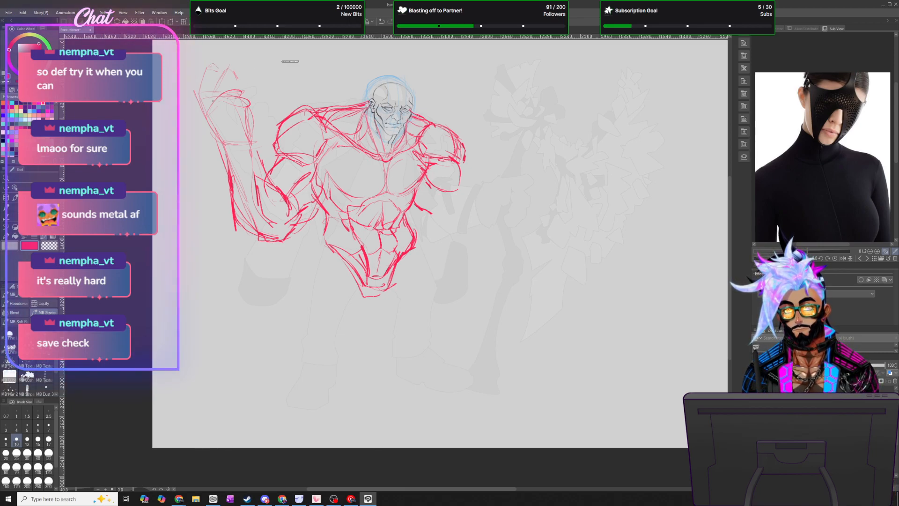
pyautogui.moveTo(205, 97)
pyautogui.mouseDown()
pyautogui.moveTo(222, 123)
pyautogui.moveTo(236, 122)
pyautogui.mouseUp()
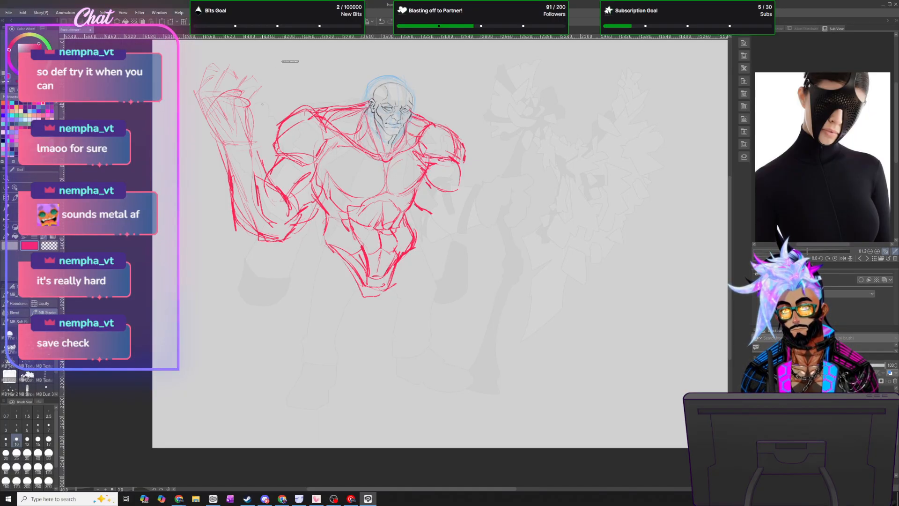
# - Strengthen the contours on both sides of the raised forearm, wrist and palm with heavier pink lines
pyautogui.moveTo(202, 103); pyautogui.dragTo(234, 202)
pyautogui.moveTo(220, 152); pyautogui.dragTo(233, 213)
pyautogui.moveTo(251, 119); pyautogui.dragTo(284, 201)
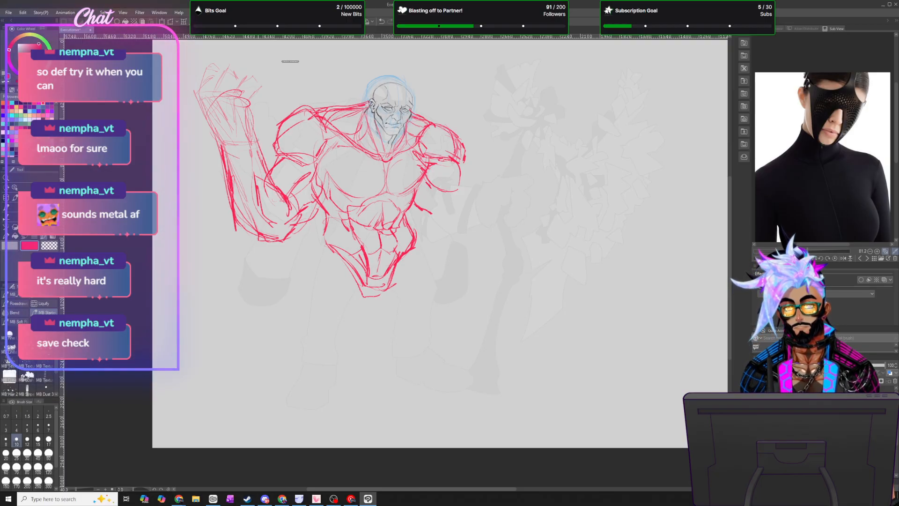
pyautogui.moveTo(249, 104); pyautogui.dragTo(256, 150)
pyautogui.moveTo(202, 108); pyautogui.dragTo(222, 147)
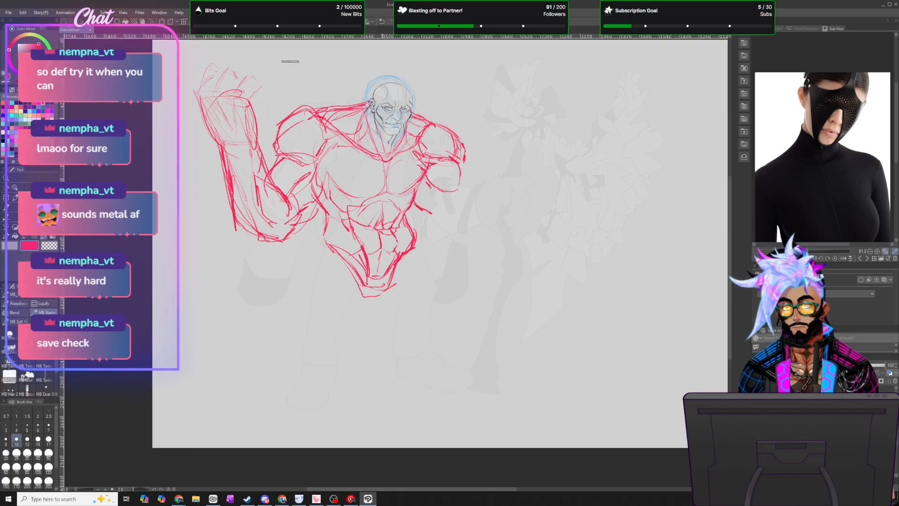
# - Sketch the raised-arm figure's first thigh in red as a long rounded form extending down from the pelvis
pyautogui.moveTo(298, 148); pyautogui.dragTo(277, 153)
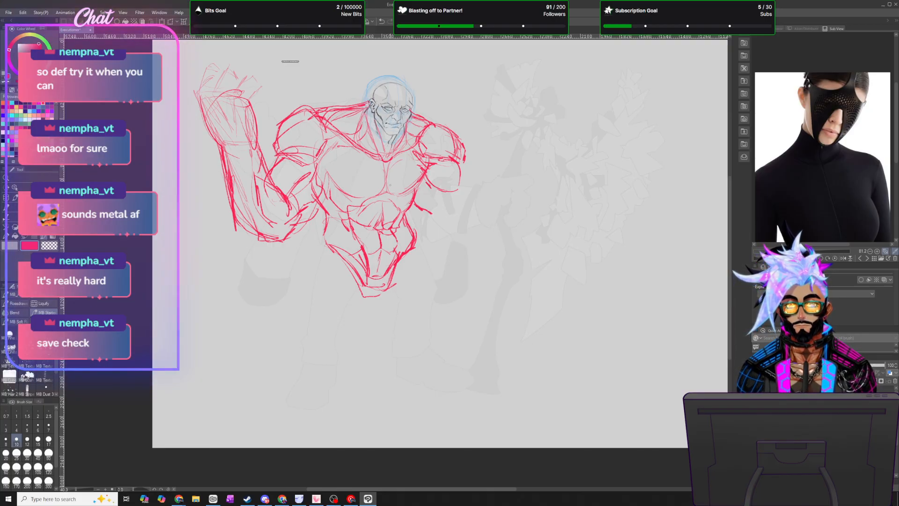
pyautogui.scroll(-2, 390, 184)
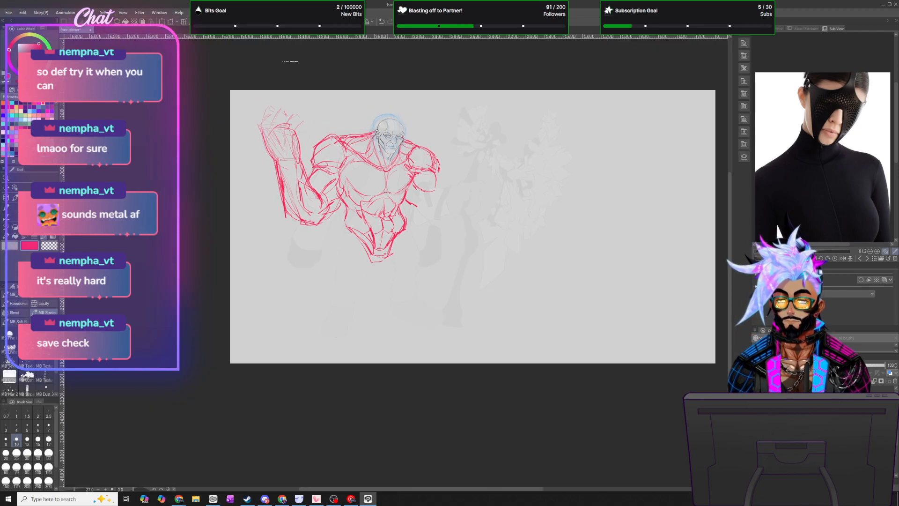
pyautogui.scroll(1, 388, 187)
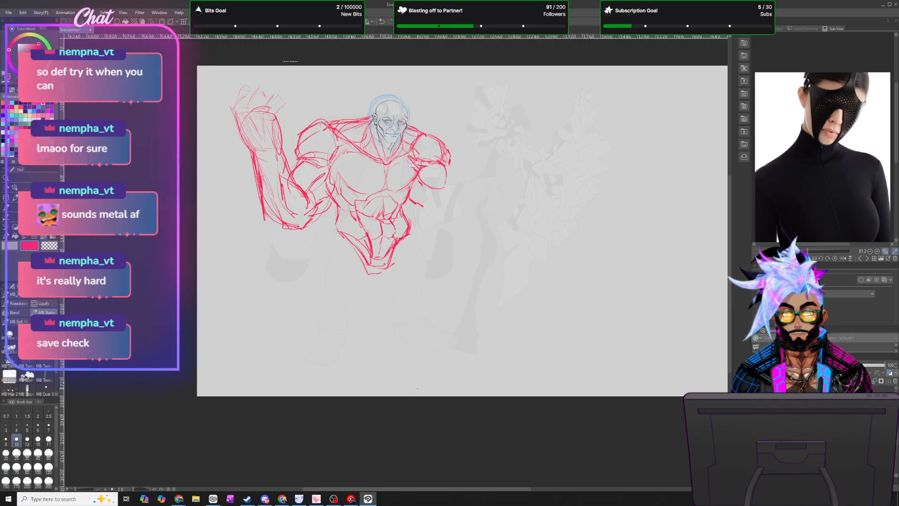
pyautogui.moveTo(338, 232); pyautogui.dragTo(319, 294)
pyautogui.moveTo(372, 275)
pyautogui.mouseDown()
pyautogui.moveTo(331, 319)
pyautogui.moveTo(344, 235)
pyautogui.mouseUp()
pyautogui.moveTo(319, 288)
pyautogui.mouseDown()
pyautogui.moveTo(364, 290)
pyautogui.moveTo(364, 265)
pyautogui.mouseUp()
pyautogui.moveTo(364, 265)
pyautogui.mouseDown()
pyautogui.moveTo(358, 296)
pyautogui.moveTo(321, 259)
pyautogui.moveTo(339, 226)
pyautogui.mouseUp()
pyautogui.moveTo(339, 227); pyautogui.dragTo(324, 285)
pyautogui.moveTo(342, 229); pyautogui.dragTo(323, 317)
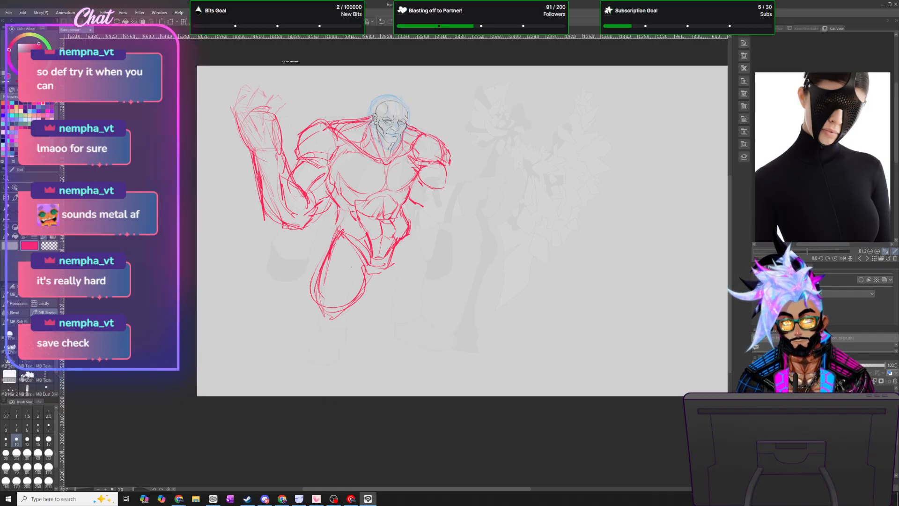
# - Reinforce both contours of the first thigh and rough in the kneecap at its lower end
pyautogui.moveTo(369, 263)
pyautogui.mouseDown()
pyautogui.moveTo(354, 287)
pyautogui.moveTo(380, 267)
pyautogui.moveTo(333, 307)
pyautogui.mouseUp()
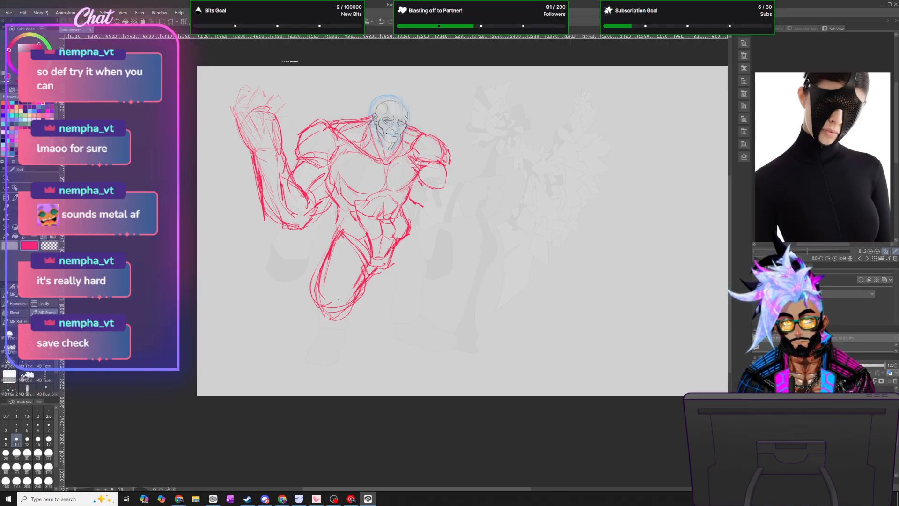
pyautogui.moveTo(327, 257)
pyautogui.mouseDown()
pyautogui.moveTo(307, 295)
pyautogui.moveTo(326, 314)
pyautogui.mouseUp()
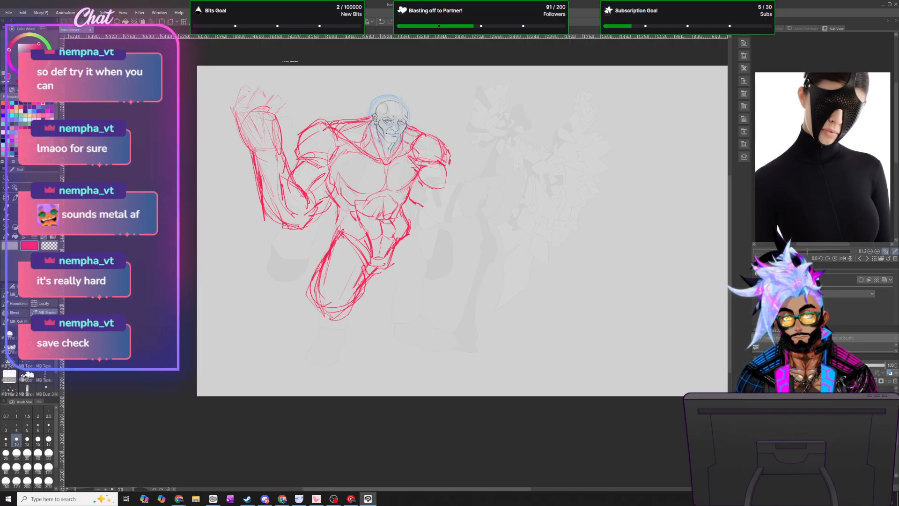
pyautogui.moveTo(330, 244); pyautogui.dragTo(317, 268)
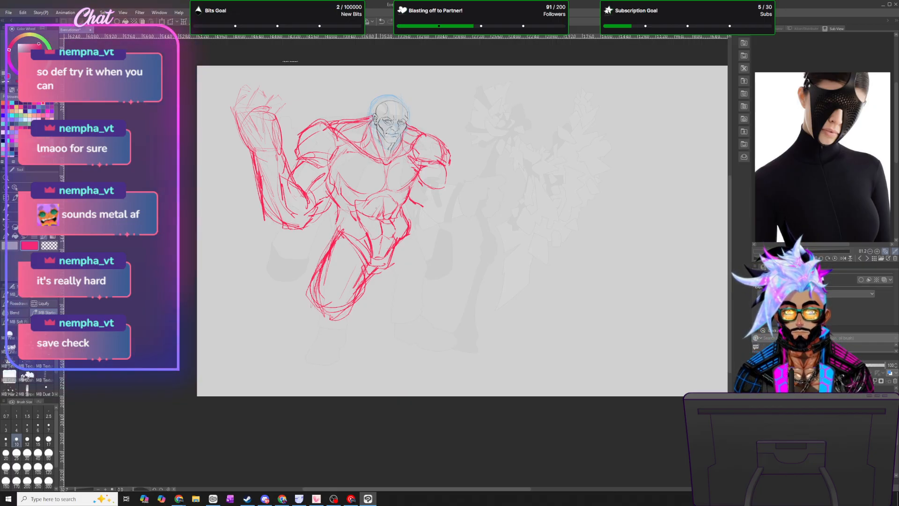
pyautogui.moveTo(321, 306)
pyautogui.mouseDown()
pyautogui.moveTo(316, 326)
pyautogui.moveTo(332, 327)
pyautogui.moveTo(332, 319)
pyautogui.moveTo(320, 332)
pyautogui.moveTo(335, 318)
pyautogui.mouseUp()
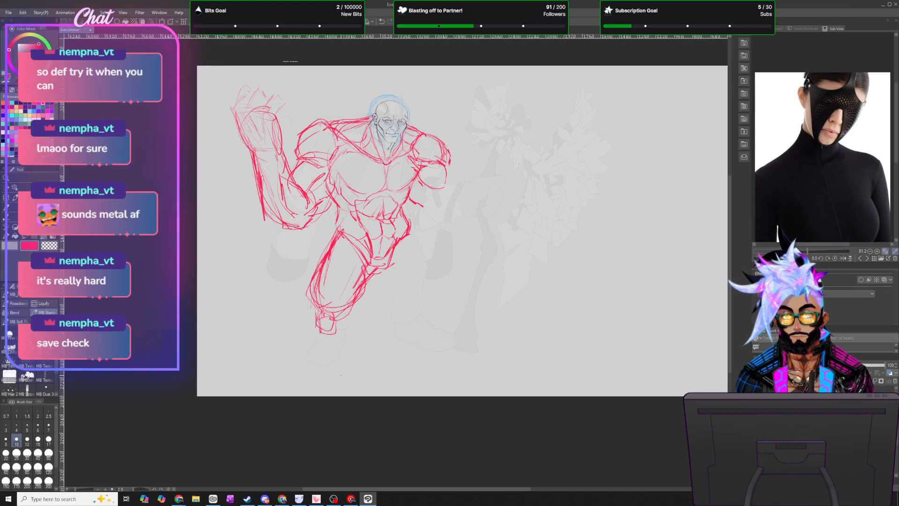
# - Scale the red figure sketch down slightly, apply the transform and clear the selection around the head
pyautogui.scroll(-2, 377, 314)
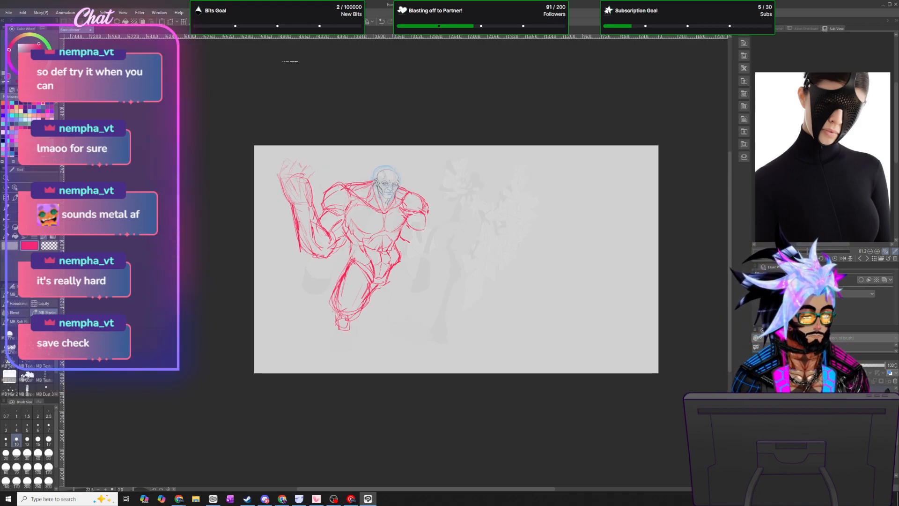
pyautogui.click(23, 13)
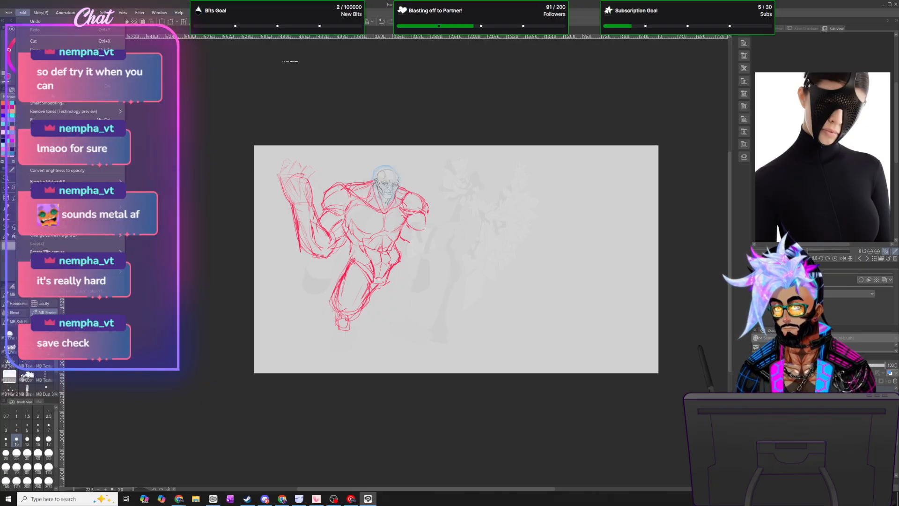
pyautogui.moveTo(51, 200)
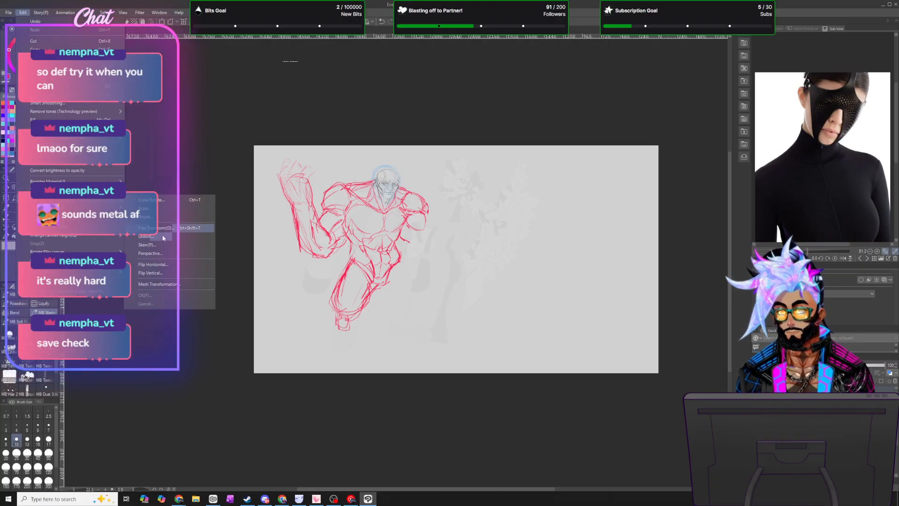
pyautogui.click(164, 216)
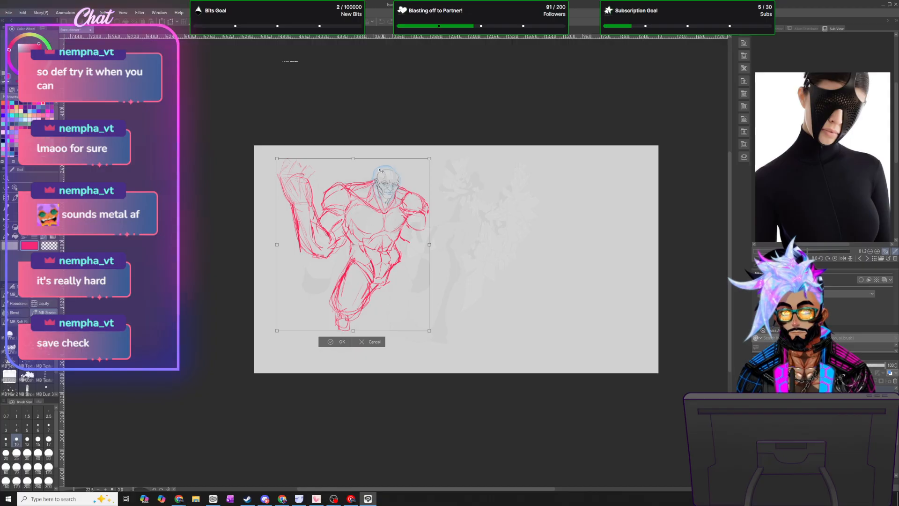
pyautogui.moveTo(355, 167); pyautogui.dragTo(391, 167)
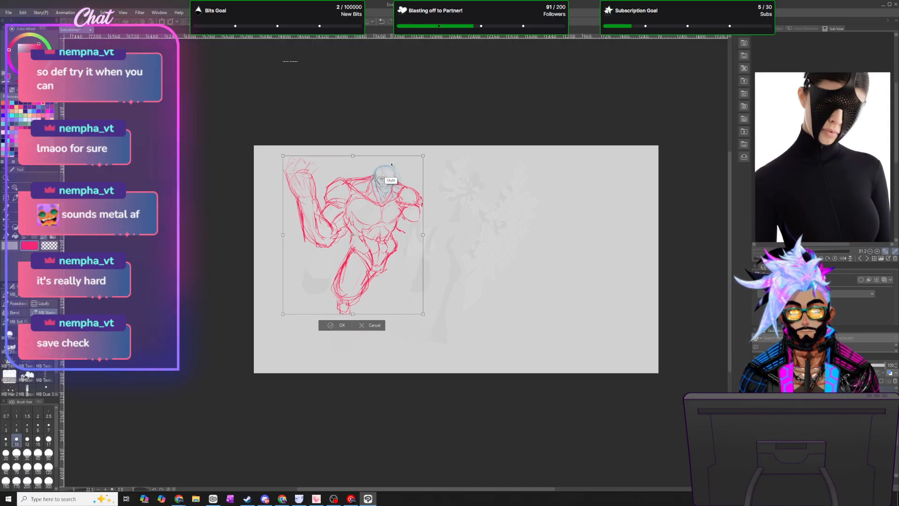
pyautogui.click(342, 327)
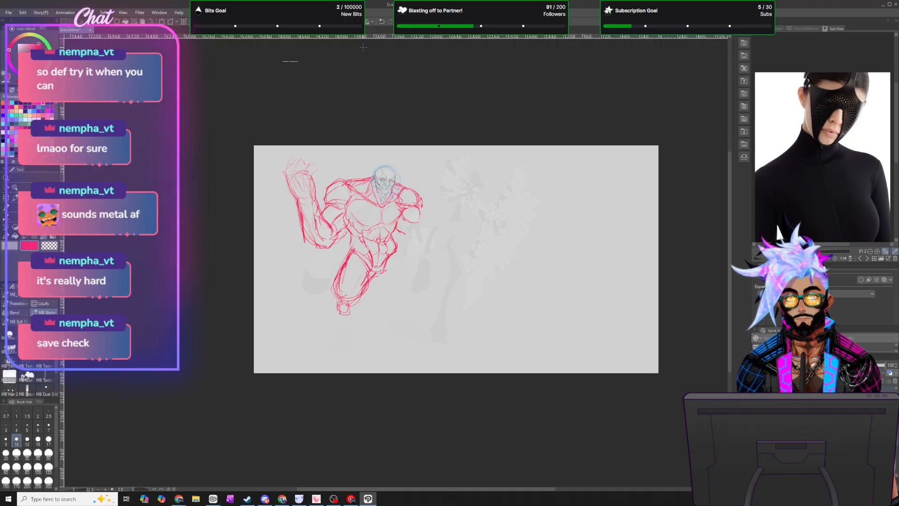
pyautogui.moveTo(374, 165); pyautogui.dragTo(372, 170)
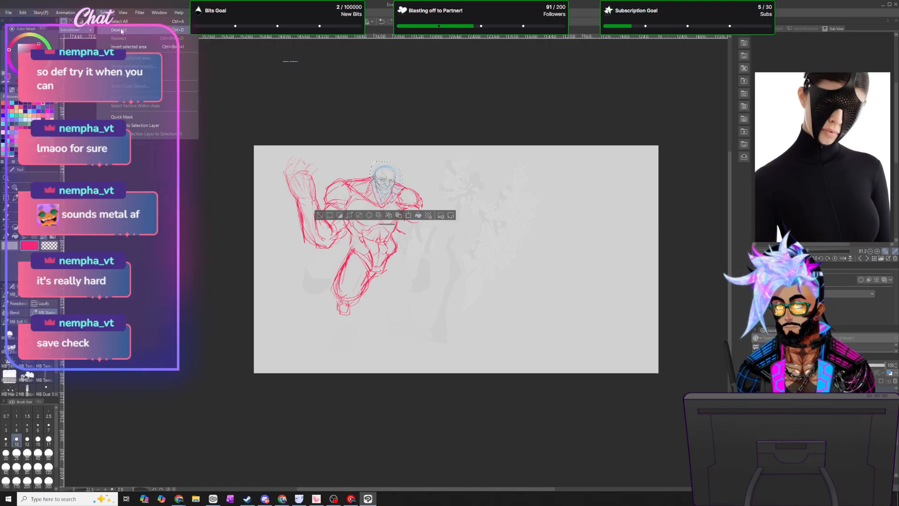
pyautogui.hotkey('ctrl', 'd')
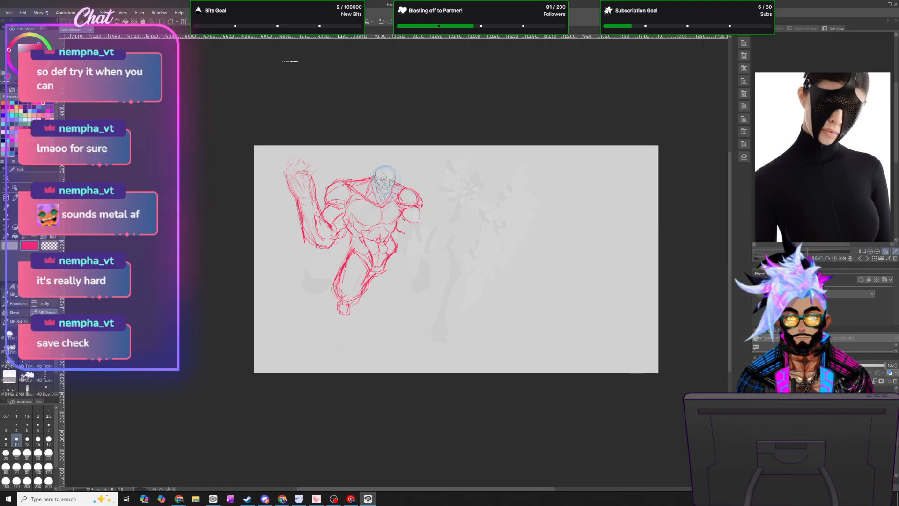
# - Strengthen the first thigh's inner contour and sketch the outline around the knee
pyautogui.moveTo(370, 271); pyautogui.dragTo(350, 309)
pyautogui.moveTo(374, 269); pyautogui.dragTo(345, 309)
pyautogui.moveTo(375, 266); pyautogui.dragTo(373, 282)
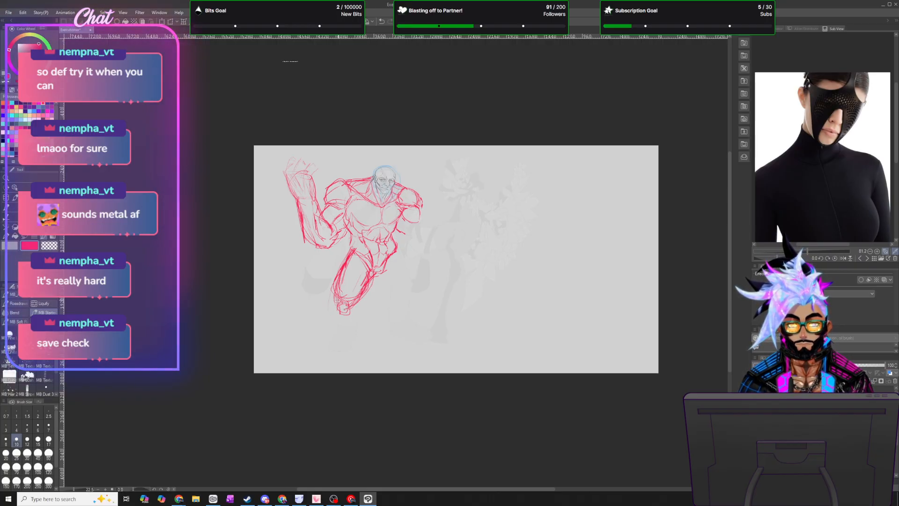
pyautogui.moveTo(329, 316)
pyautogui.mouseDown()
pyautogui.moveTo(352, 318)
pyautogui.moveTo(354, 310)
pyautogui.mouseUp()
pyautogui.moveTo(376, 272); pyautogui.dragTo(361, 292)
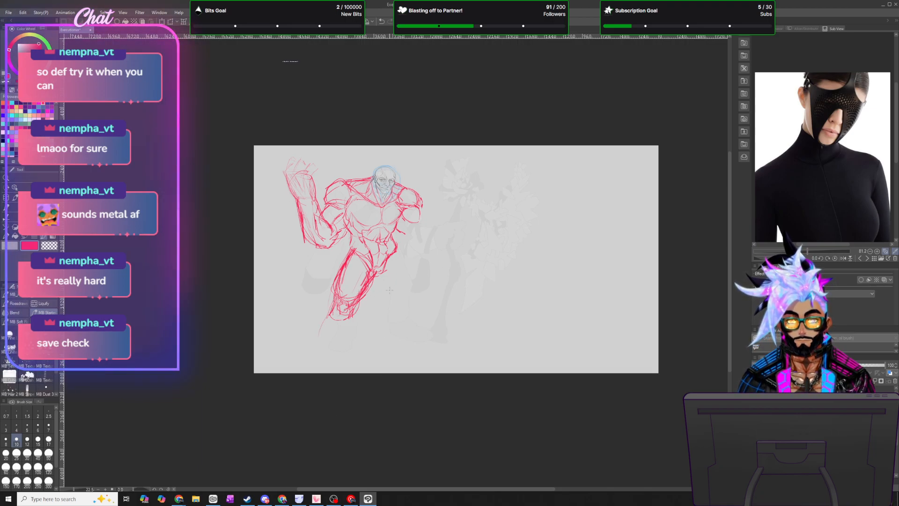
# - Sketch the lower leg below the knee with shin and calf contours tapering to the ankle
pyautogui.moveTo(337, 299)
pyautogui.mouseDown()
pyautogui.moveTo(320, 322)
pyautogui.moveTo(317, 353)
pyautogui.mouseUp()
pyautogui.moveTo(316, 354); pyautogui.dragTo(329, 357)
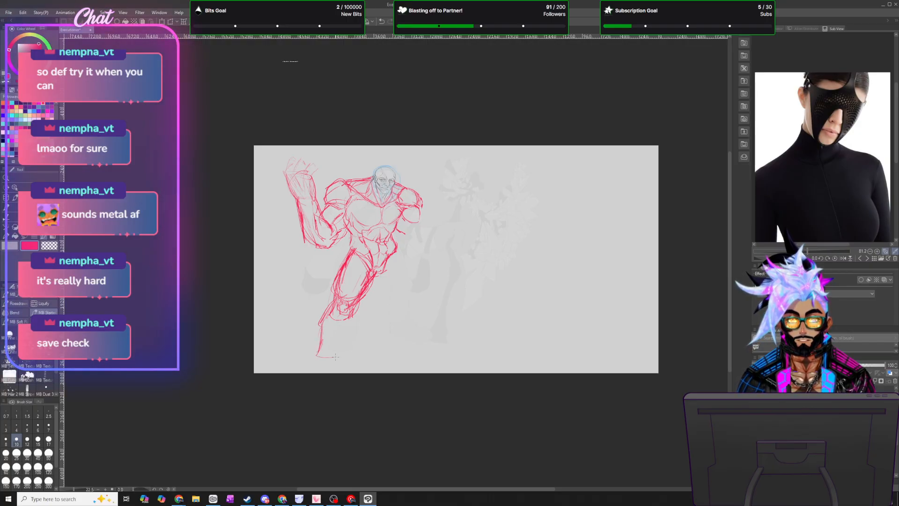
pyautogui.moveTo(354, 322); pyautogui.dragTo(335, 346)
pyautogui.moveTo(360, 291); pyautogui.dragTo(331, 359)
pyautogui.moveTo(354, 307); pyautogui.dragTo(348, 323)
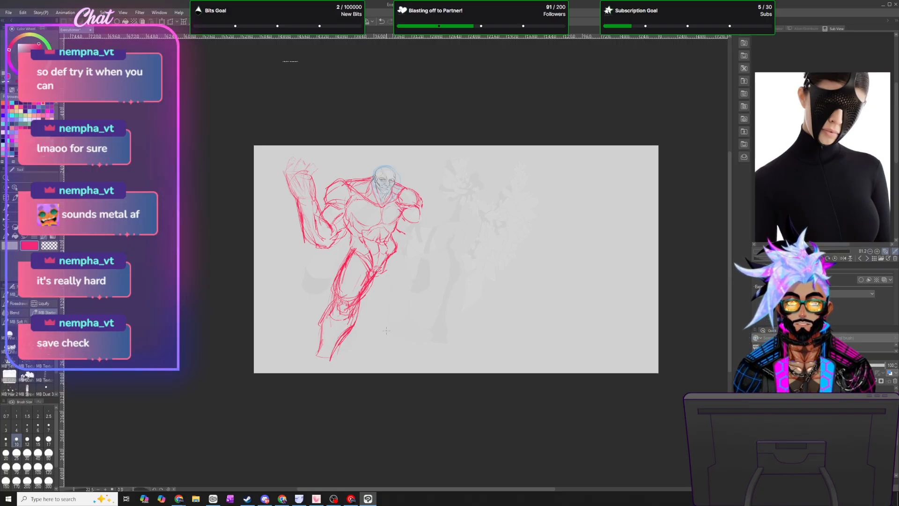
# - Scale the red figure sketch down again to leave room below the leg, apply the transform and clear the selection
pyautogui.scroll(-2, 386, 331)
pyautogui.scroll(2, 383, 340)
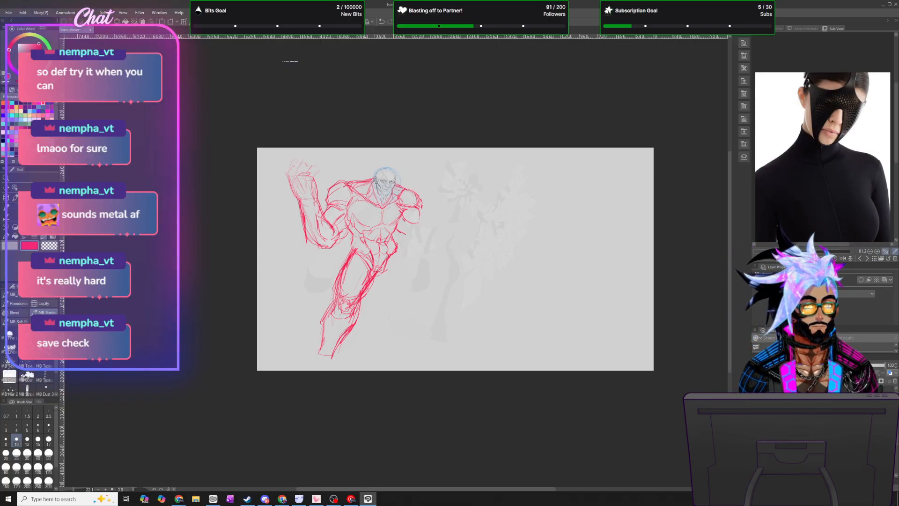
pyautogui.click(22, 13)
pyautogui.moveTo(66, 200)
pyautogui.click(161, 208)
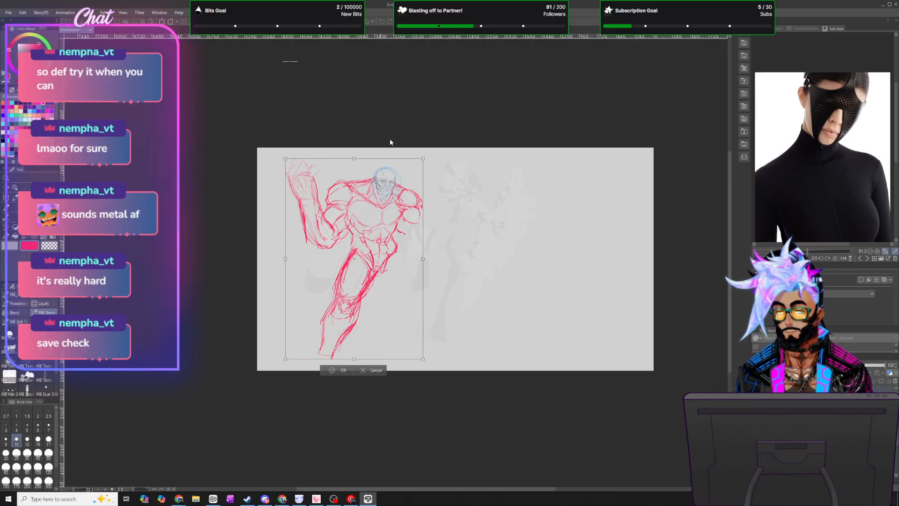
pyautogui.moveTo(361, 164)
pyautogui.mouseDown()
pyautogui.moveTo(363, 171)
pyautogui.moveTo(365, 151)
pyautogui.moveTo(387, 159)
pyautogui.moveTo(387, 185)
pyautogui.moveTo(383, 164)
pyautogui.mouseUp()
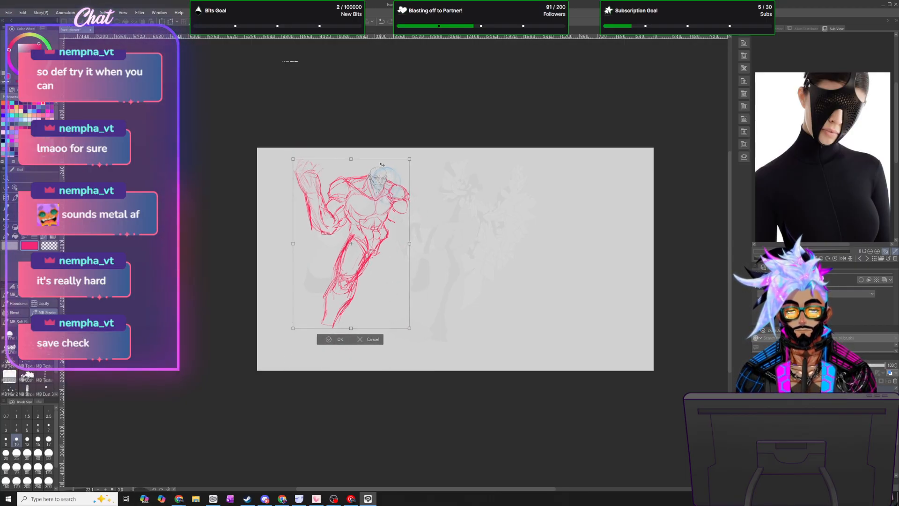
pyautogui.click(343, 339)
pyautogui.click(107, 12)
pyautogui.click(118, 40)
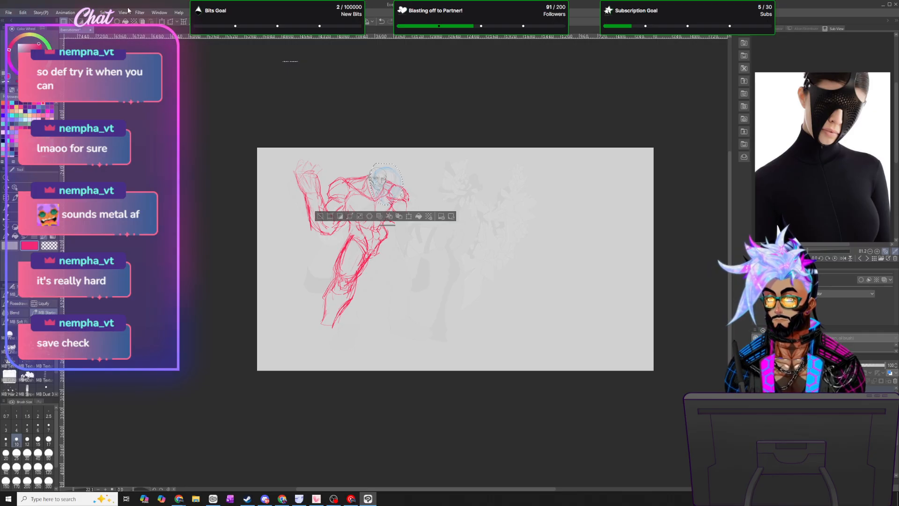
pyautogui.click(107, 12)
pyautogui.click(118, 30)
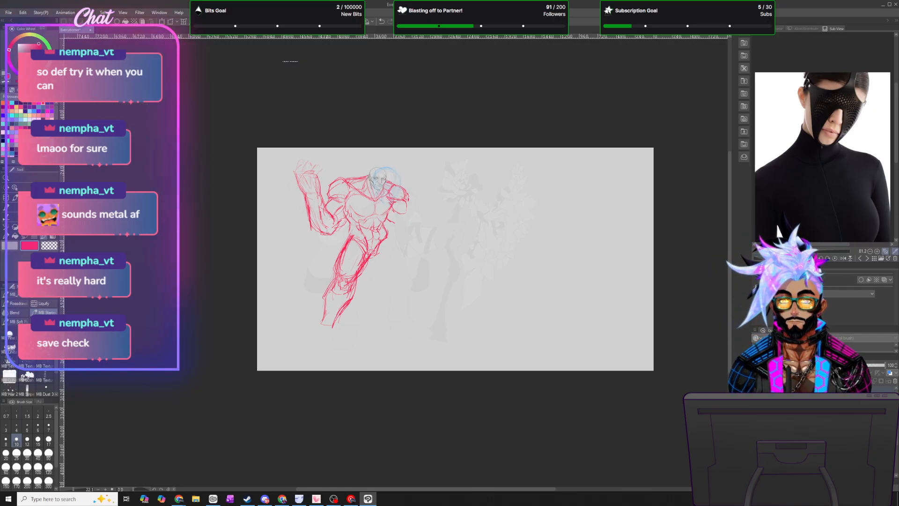
# - Mirror the canvas view horizontally
pyautogui.scroll(2, 324, 242)
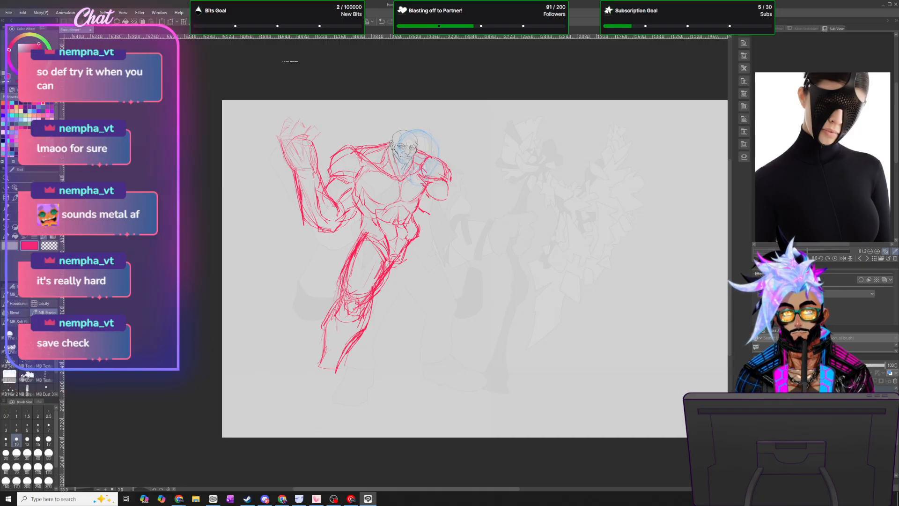
pyautogui.press('h')
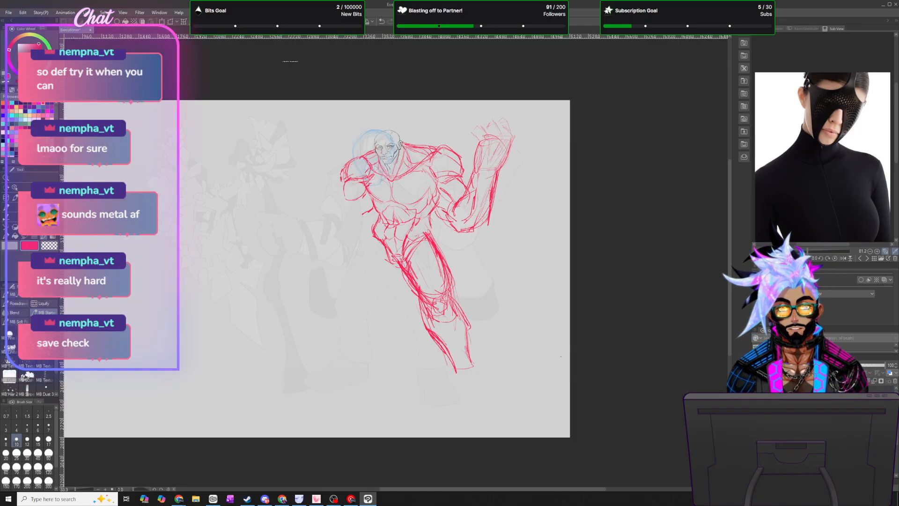
# - Try sketching the second thigh's outer and inner contours from the hip, and undo the inner contour strokes
pyautogui.moveTo(369, 249); pyautogui.dragTo(365, 292)
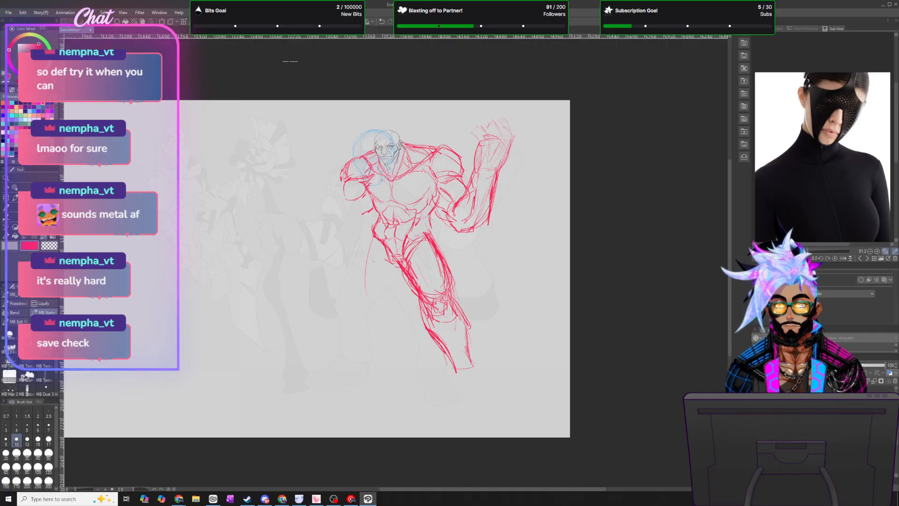
pyautogui.moveTo(379, 235); pyautogui.dragTo(359, 307)
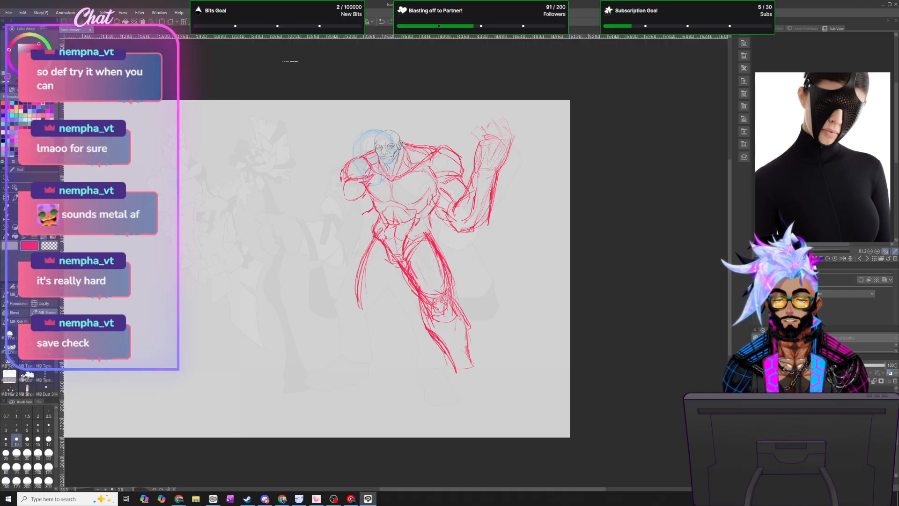
pyautogui.moveTo(402, 271); pyautogui.dragTo(374, 318)
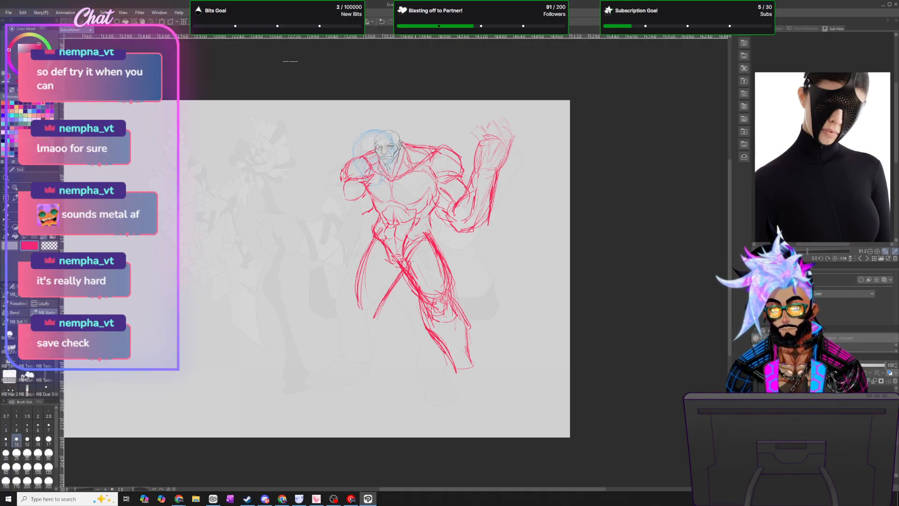
pyautogui.moveTo(398, 281); pyautogui.dragTo(371, 312)
pyautogui.moveTo(401, 267); pyautogui.dragTo(358, 318)
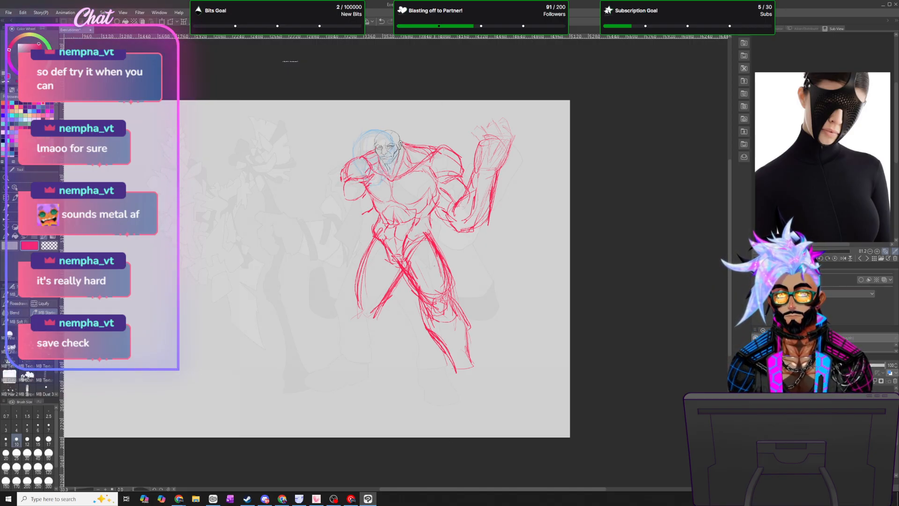
pyautogui.click(382, 22)
pyautogui.click(383, 21)
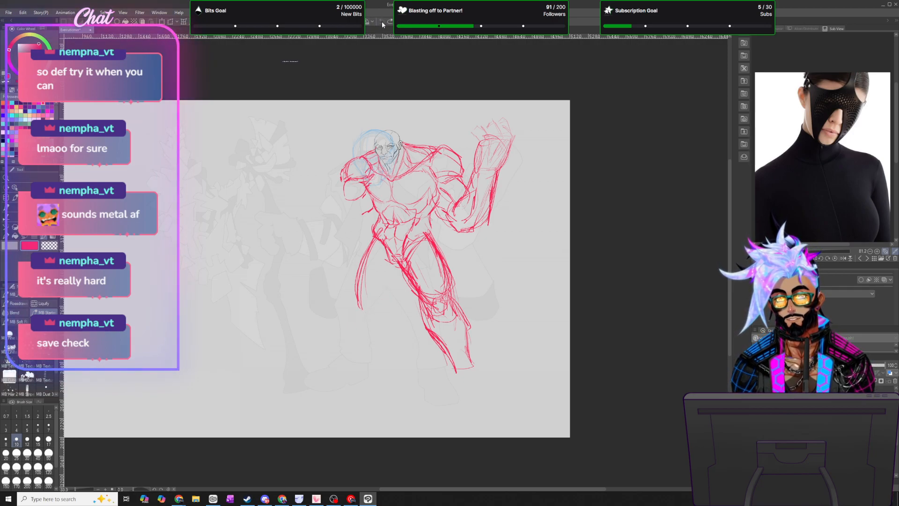
# - Try a straighter second leg, sketching its inner contour from crotch to ankle and reinforcing the outer thigh line
pyautogui.moveTo(400, 269)
pyautogui.mouseDown()
pyautogui.moveTo(396, 327)
pyautogui.moveTo(393, 287)
pyautogui.moveTo(377, 331)
pyautogui.mouseUp()
pyautogui.moveTo(372, 288); pyautogui.dragTo(360, 322)
pyautogui.moveTo(378, 227); pyautogui.dragTo(359, 285)
pyautogui.moveTo(380, 252); pyautogui.dragTo(367, 326)
pyautogui.moveTo(372, 270)
pyautogui.mouseDown()
pyautogui.moveTo(365, 315)
pyautogui.moveTo(387, 334)
pyautogui.moveTo(402, 362)
pyautogui.moveTo(397, 373)
pyautogui.mouseUp()
pyautogui.moveTo(403, 348); pyautogui.dragTo(394, 371)
pyautogui.moveTo(396, 284); pyautogui.dragTo(390, 321)
pyautogui.moveTo(365, 268); pyautogui.dragTo(362, 296)
pyautogui.moveTo(360, 275); pyautogui.dragTo(368, 308)
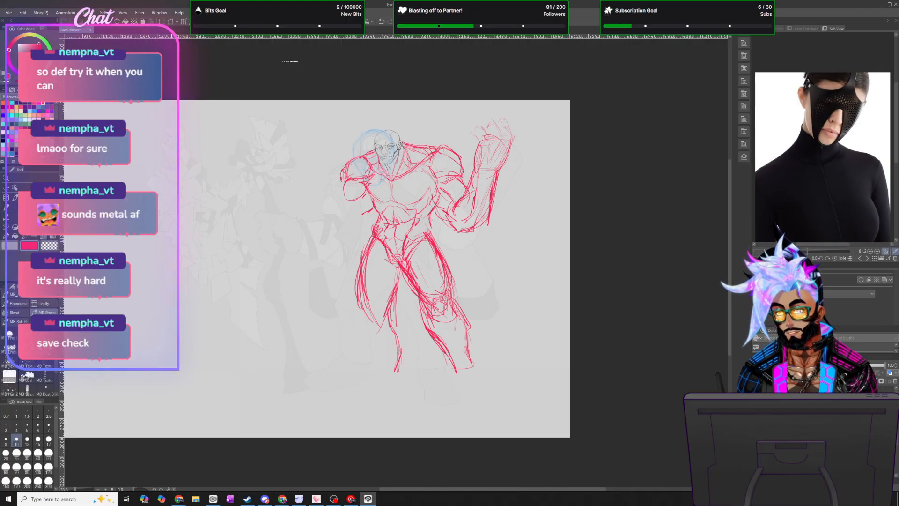
# - Lasso the second leg's sketch lines and delete them
pyautogui.press('m')
pyautogui.moveTo(380, 237)
pyautogui.mouseDown()
pyautogui.moveTo(408, 293)
pyautogui.moveTo(398, 375)
pyautogui.moveTo(326, 209)
pyautogui.mouseUp()
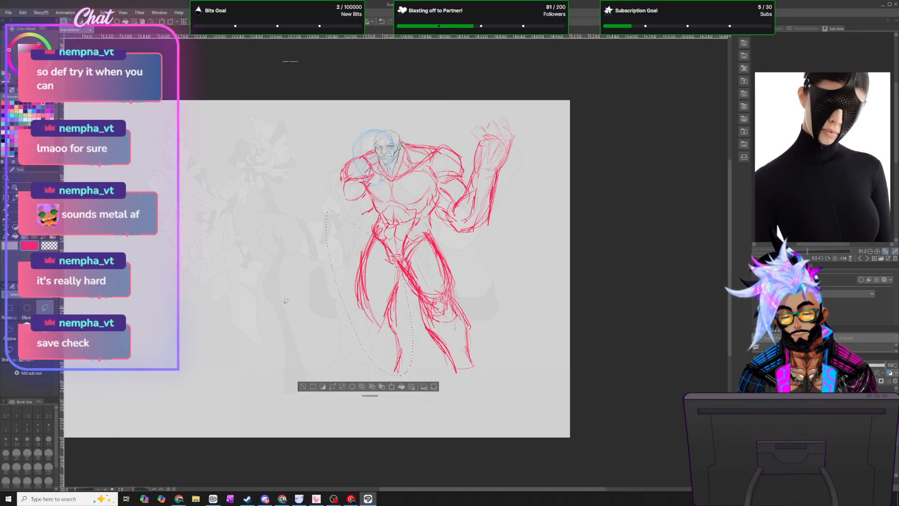
pyautogui.press('Delete')
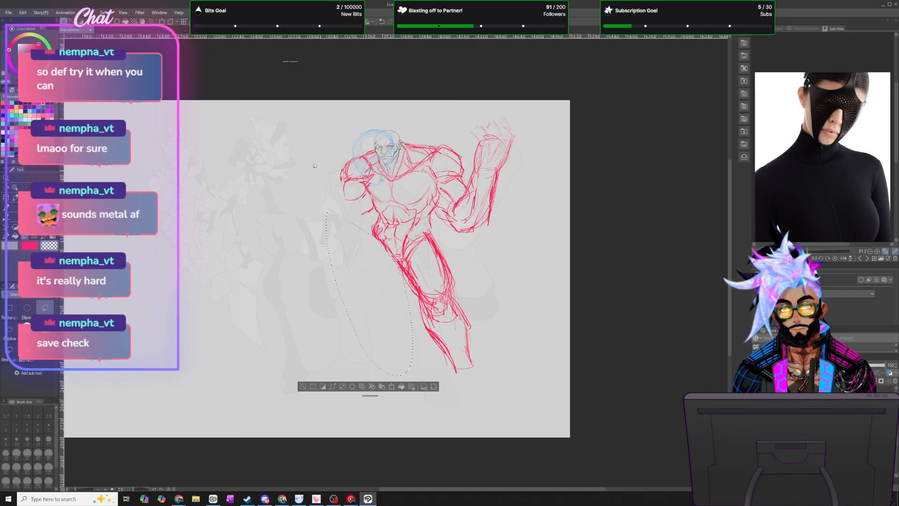
# - Clear the selection and sketch the second leg's outer thigh contour curving from the hip down to the knee
pyautogui.click(103, 12)
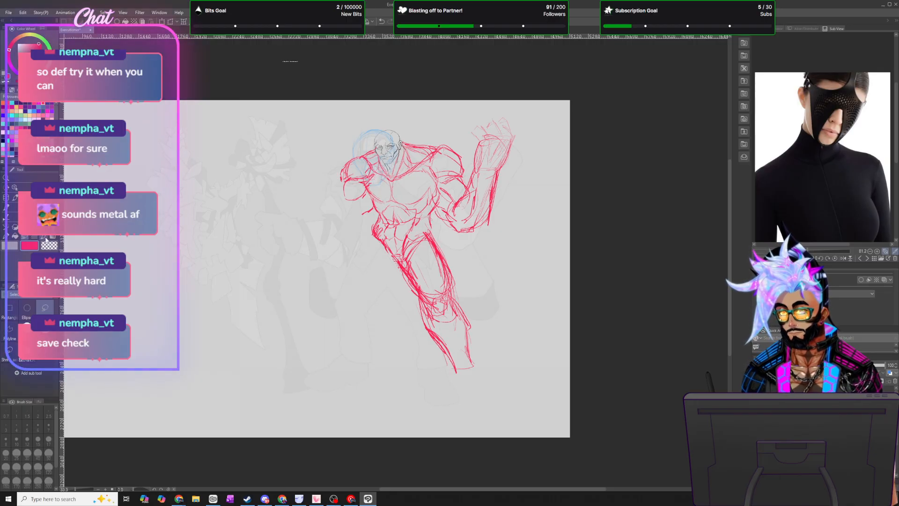
pyautogui.press('b')
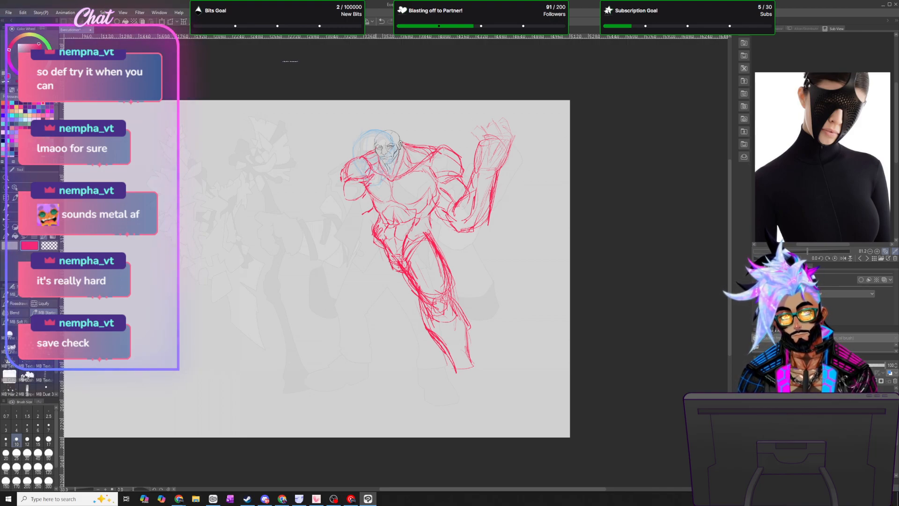
pyautogui.moveTo(372, 245); pyautogui.dragTo(368, 287)
pyautogui.moveTo(375, 243); pyautogui.dragTo(375, 309)
pyautogui.moveTo(372, 254); pyautogui.dragTo(381, 298)
pyautogui.moveTo(378, 241); pyautogui.dragTo(369, 306)
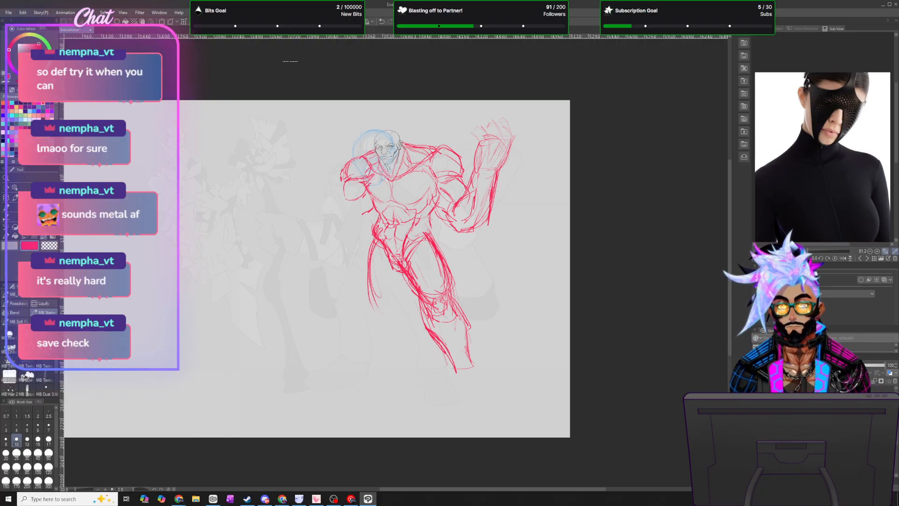
# - Sketch the second leg's inner thigh contour from the crotch and shape the knee
pyautogui.moveTo(407, 276); pyautogui.dragTo(396, 315)
pyautogui.moveTo(373, 261)
pyautogui.mouseDown()
pyautogui.moveTo(370, 276)
pyautogui.moveTo(396, 322)
pyautogui.mouseUp()
pyautogui.moveTo(404, 292); pyautogui.dragTo(398, 316)
pyautogui.moveTo(411, 275)
pyautogui.mouseDown()
pyautogui.moveTo(373, 327)
pyautogui.moveTo(387, 313)
pyautogui.mouseUp()
# - Sketch the second leg's shin and calf contours from the knee to the ankle, reinforcing the inner thigh and knee lines
pyautogui.moveTo(384, 305)
pyautogui.mouseDown()
pyautogui.moveTo(375, 328)
pyautogui.moveTo(401, 320)
pyautogui.moveTo(411, 335)
pyautogui.moveTo(388, 342)
pyautogui.mouseUp()
pyautogui.moveTo(398, 314); pyautogui.dragTo(409, 360)
pyautogui.moveTo(406, 336); pyautogui.dragTo(408, 378)
pyautogui.moveTo(378, 324); pyautogui.dragTo(394, 364)
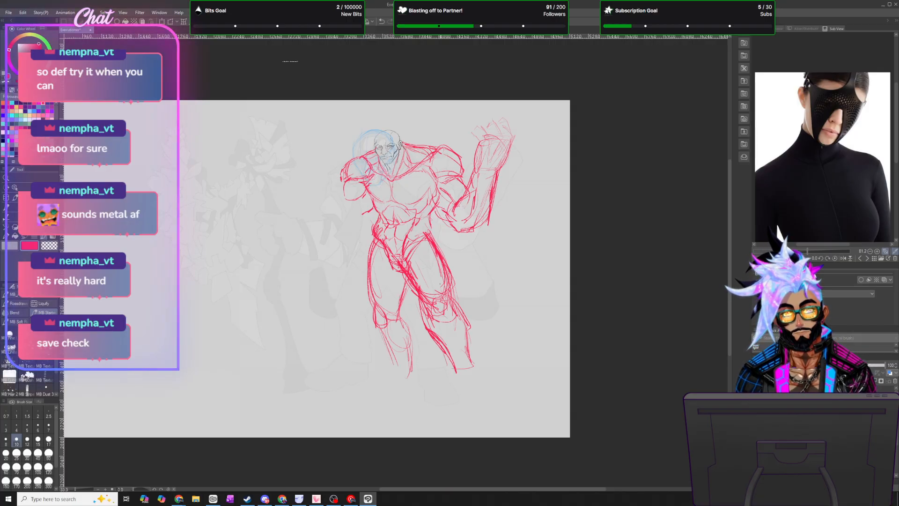
pyautogui.moveTo(378, 322)
pyautogui.mouseDown()
pyautogui.moveTo(392, 355)
pyautogui.moveTo(409, 325)
pyautogui.moveTo(411, 352)
pyautogui.moveTo(404, 341)
pyautogui.mouseUp()
pyautogui.moveTo(404, 274); pyautogui.dragTo(397, 309)
pyautogui.moveTo(406, 325)
pyautogui.mouseDown()
pyautogui.moveTo(411, 368)
pyautogui.moveTo(389, 344)
pyautogui.moveTo(392, 366)
pyautogui.mouseUp()
pyautogui.moveTo(392, 350); pyautogui.dragTo(395, 376)
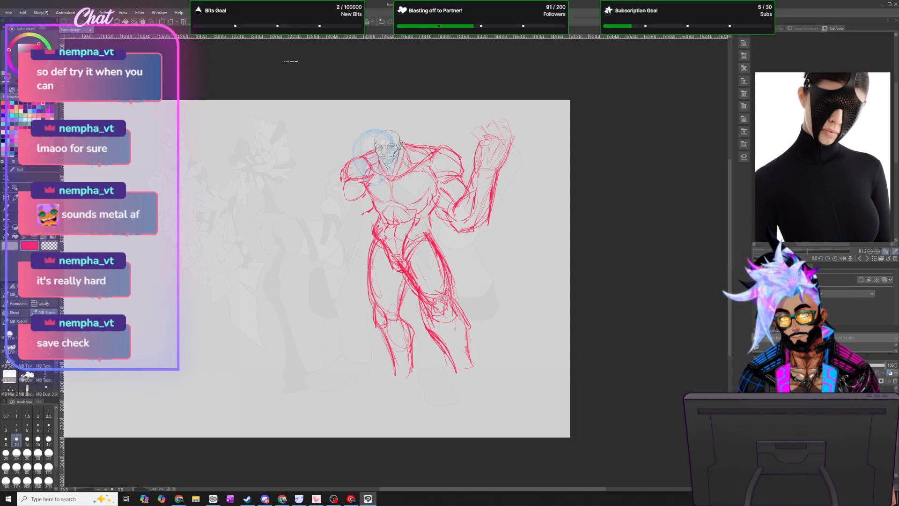
# - Reinforce the first leg's knee, calf and shin lines and round off both legs at the ankles
pyautogui.moveTo(446, 354); pyautogui.dragTo(456, 376)
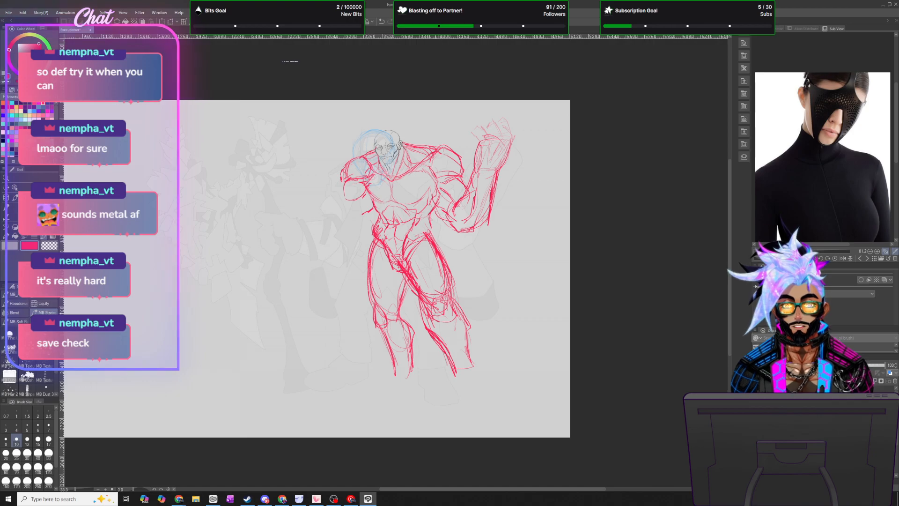
pyautogui.moveTo(426, 329); pyautogui.dragTo(436, 342)
pyautogui.moveTo(427, 304)
pyautogui.mouseDown()
pyautogui.moveTo(443, 341)
pyautogui.moveTo(427, 329)
pyautogui.mouseUp()
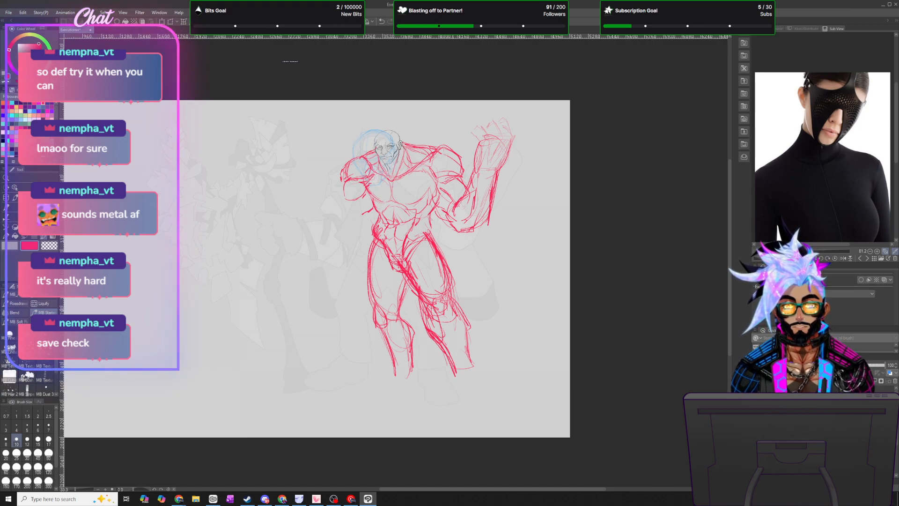
pyautogui.moveTo(456, 315); pyautogui.dragTo(467, 349)
pyautogui.moveTo(453, 299)
pyautogui.mouseDown()
pyautogui.moveTo(468, 375)
pyautogui.moveTo(450, 376)
pyautogui.moveTo(473, 357)
pyautogui.moveTo(451, 378)
pyautogui.mouseUp()
pyautogui.moveTo(395, 375); pyautogui.dragTo(473, 375)
# - Sketch the unfinished arm's forearm extending outward from the elbow, undoing one stray stroke along the way
pyautogui.scroll(1, 391, 193)
pyautogui.moveTo(330, 174)
pyautogui.mouseDown()
pyautogui.moveTo(323, 211)
pyautogui.moveTo(348, 197)
pyautogui.moveTo(317, 202)
pyautogui.moveTo(353, 181)
pyautogui.mouseUp()
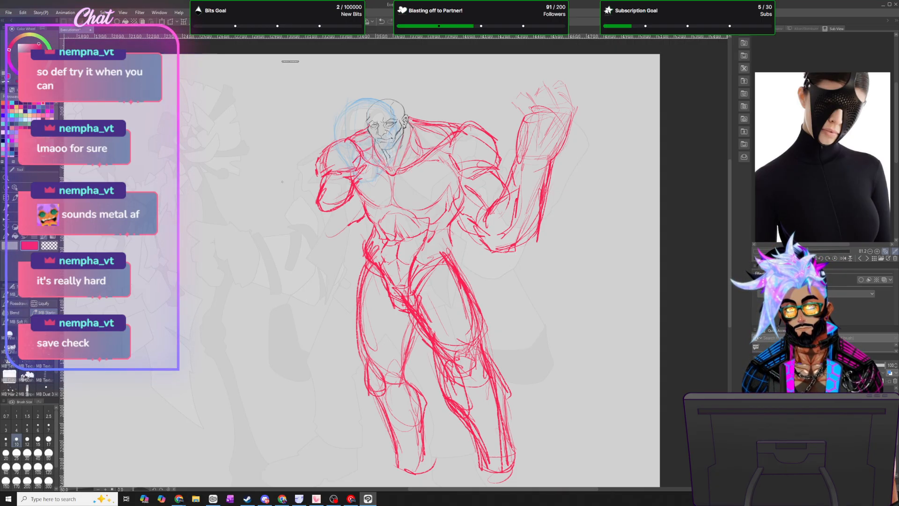
pyautogui.moveTo(323, 245)
pyautogui.mouseDown()
pyautogui.moveTo(284, 200)
pyautogui.moveTo(304, 179)
pyautogui.moveTo(342, 240)
pyautogui.mouseUp()
pyautogui.moveTo(310, 185)
pyautogui.mouseDown()
pyautogui.moveTo(332, 201)
pyautogui.moveTo(331, 248)
pyautogui.mouseUp()
pyautogui.moveTo(284, 202)
pyautogui.mouseDown()
pyautogui.moveTo(305, 240)
pyautogui.moveTo(329, 249)
pyautogui.mouseUp()
pyautogui.click(382, 21)
pyautogui.moveTo(301, 206)
pyautogui.mouseDown()
pyautogui.moveTo(331, 220)
pyautogui.moveTo(268, 231)
pyautogui.moveTo(272, 250)
pyautogui.moveTo(341, 235)
pyautogui.mouseUp()
pyautogui.moveTo(273, 255); pyautogui.dragTo(340, 235)
pyautogui.moveTo(341, 234)
pyautogui.mouseDown()
pyautogui.moveTo(311, 208)
pyautogui.moveTo(340, 233)
pyautogui.moveTo(363, 208)
pyautogui.moveTo(340, 237)
pyautogui.mouseUp()
pyautogui.moveTo(364, 219); pyautogui.dragTo(329, 243)
# - Reinforce the outer and inner contours of the same arm's upper arm down to the elbow
pyautogui.moveTo(329, 171); pyautogui.dragTo(310, 201)
pyautogui.moveTo(352, 223)
pyautogui.mouseDown()
pyautogui.moveTo(339, 229)
pyautogui.moveTo(373, 220)
pyautogui.moveTo(353, 199)
pyautogui.mouseUp()
pyautogui.moveTo(354, 199)
pyautogui.mouseDown()
pyautogui.moveTo(327, 217)
pyautogui.moveTo(351, 203)
pyautogui.moveTo(348, 195)
pyautogui.moveTo(363, 207)
pyautogui.mouseUp()
pyautogui.moveTo(361, 161); pyautogui.dragTo(350, 195)
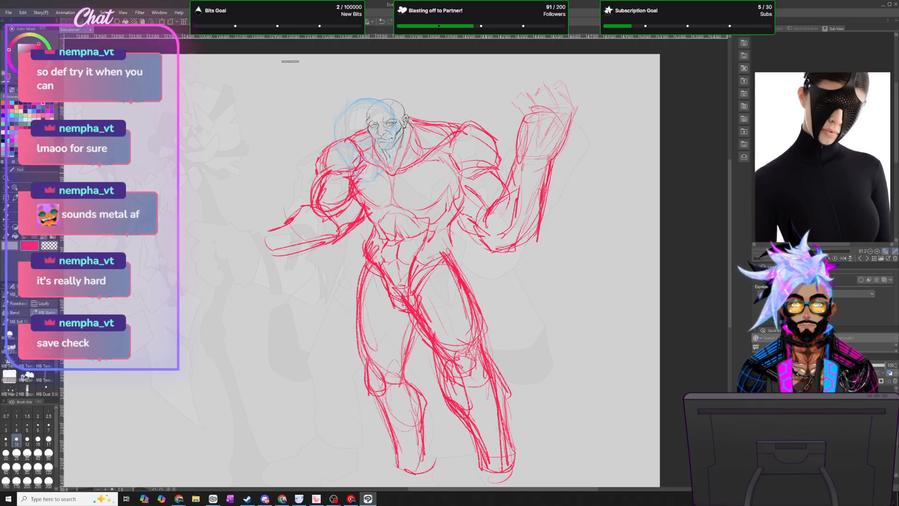
# - Lengthen the outstretched forearm toward the wrist and redraw its upper and lower contours
pyautogui.scroll(-3, 411, 310)
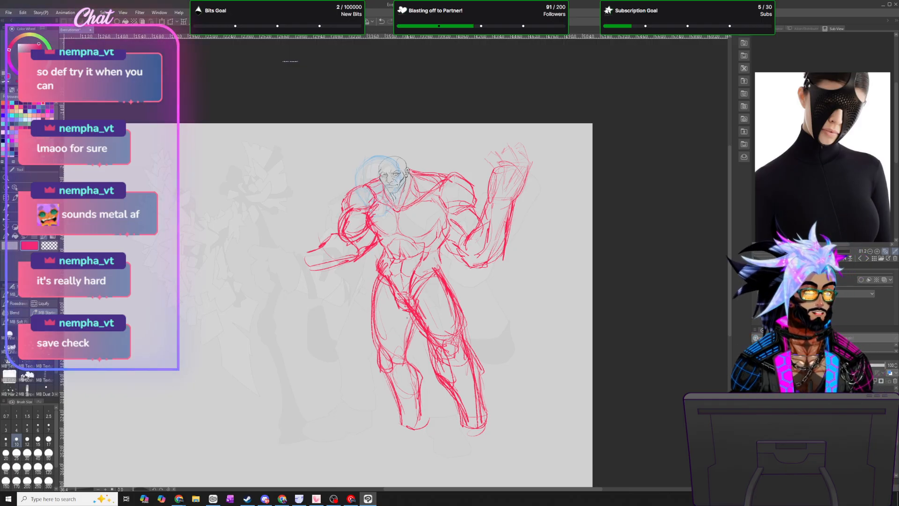
pyautogui.scroll(2, 407, 318)
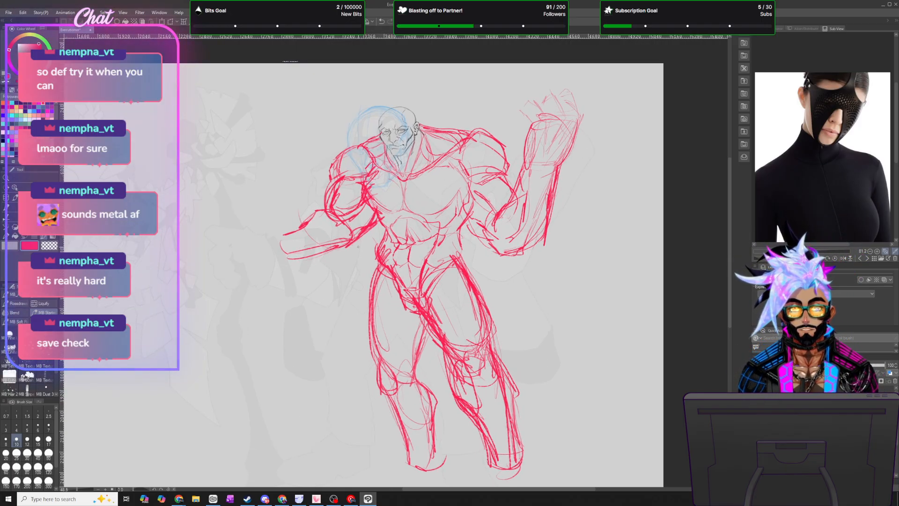
pyautogui.moveTo(343, 249); pyautogui.dragTo(271, 257)
pyautogui.moveTo(308, 224)
pyautogui.mouseDown()
pyautogui.moveTo(283, 235)
pyautogui.moveTo(285, 228)
pyautogui.moveTo(276, 256)
pyautogui.mouseUp()
pyautogui.moveTo(308, 216); pyautogui.dragTo(330, 207)
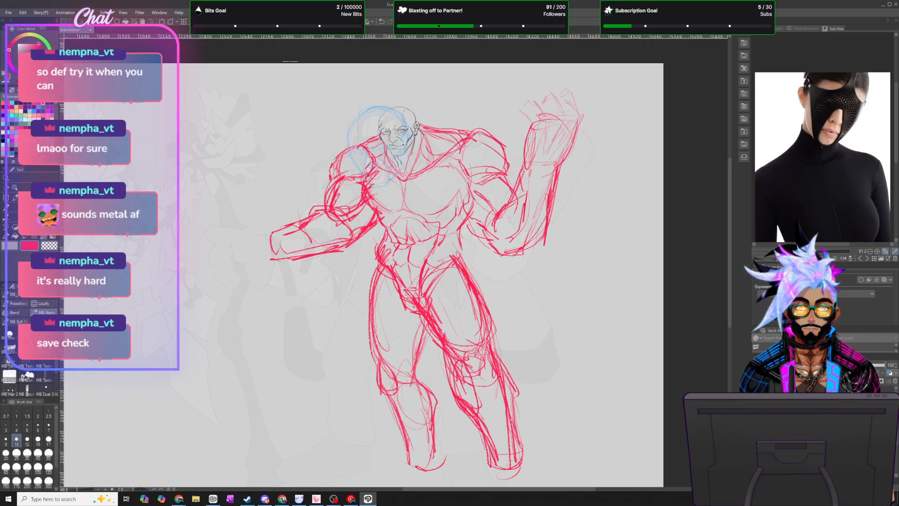
# - Strengthen the shoulder and bicep of the outstretched arm, and define the outline of the chest muscles
pyautogui.moveTo(369, 147)
pyautogui.mouseDown()
pyautogui.moveTo(344, 150)
pyautogui.moveTo(327, 204)
pyautogui.mouseUp()
pyautogui.moveTo(352, 182); pyautogui.dragTo(324, 204)
pyautogui.moveTo(362, 180); pyautogui.dragTo(337, 188)
pyautogui.moveTo(323, 249); pyautogui.dragTo(342, 242)
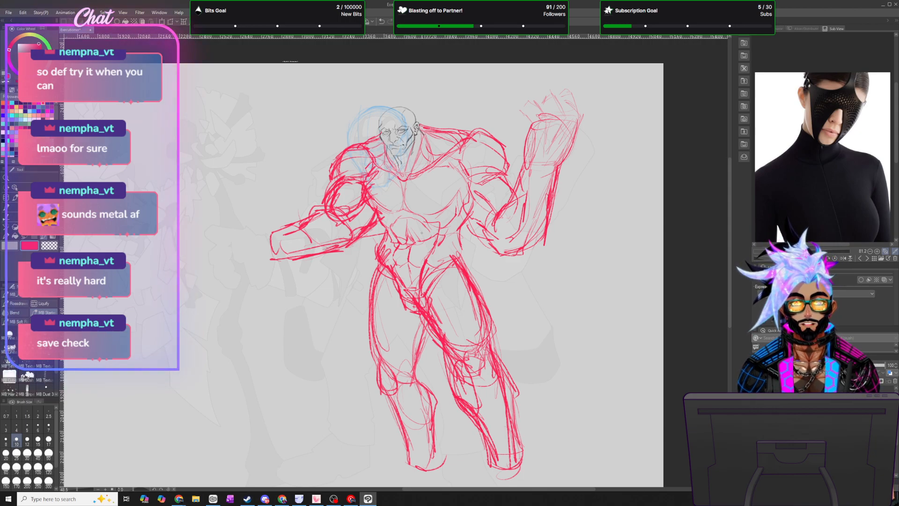
pyautogui.moveTo(374, 156); pyautogui.dragTo(361, 216)
pyautogui.moveTo(377, 159)
pyautogui.mouseDown()
pyautogui.moveTo(367, 207)
pyautogui.moveTo(434, 217)
pyautogui.moveTo(473, 179)
pyautogui.moveTo(486, 198)
pyautogui.mouseUp()
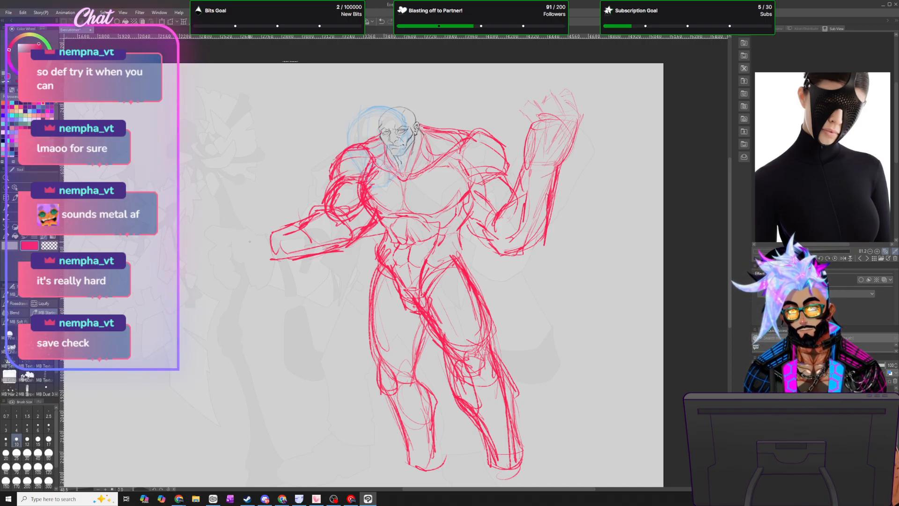
# - Block in the outstretched arm's palm and thumb base beyond the wrist, and darken the forearm's lower edge
pyautogui.moveTo(243, 217)
pyautogui.mouseDown()
pyautogui.moveTo(242, 242)
pyautogui.moveTo(260, 249)
pyautogui.moveTo(242, 218)
pyautogui.moveTo(276, 233)
pyautogui.moveTo(247, 235)
pyautogui.mouseUp()
pyautogui.moveTo(241, 235)
pyautogui.mouseDown()
pyautogui.moveTo(244, 246)
pyautogui.moveTo(270, 255)
pyautogui.moveTo(263, 283)
pyautogui.moveTo(283, 234)
pyautogui.moveTo(278, 269)
pyautogui.moveTo(294, 264)
pyautogui.mouseUp()
pyautogui.moveTo(280, 265)
pyautogui.mouseDown()
pyautogui.moveTo(272, 272)
pyautogui.moveTo(353, 248)
pyautogui.moveTo(388, 213)
pyautogui.mouseUp()
pyautogui.moveTo(348, 247); pyautogui.dragTo(374, 235)
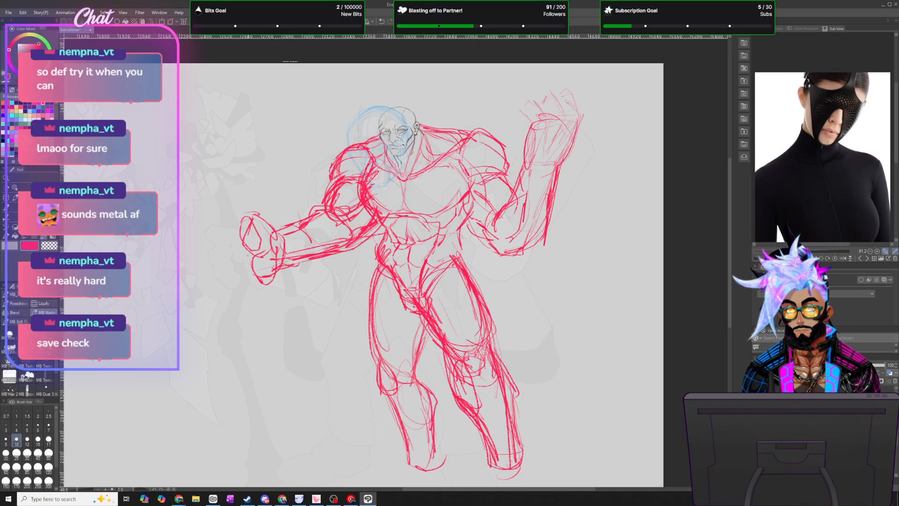
# - Sketch the curled fingers of the outstretched hand around the palm
pyautogui.moveTo(237, 217)
pyautogui.mouseDown()
pyautogui.moveTo(228, 236)
pyautogui.moveTo(234, 261)
pyautogui.moveTo(247, 246)
pyautogui.mouseUp()
pyautogui.moveTo(239, 238)
pyautogui.mouseDown()
pyautogui.moveTo(245, 245)
pyautogui.moveTo(220, 234)
pyautogui.moveTo(205, 246)
pyautogui.moveTo(224, 249)
pyautogui.moveTo(227, 231)
pyautogui.moveTo(217, 273)
pyautogui.mouseUp()
pyautogui.moveTo(218, 254); pyautogui.dragTo(238, 290)
pyautogui.moveTo(244, 267)
pyautogui.mouseDown()
pyautogui.moveTo(233, 282)
pyautogui.moveTo(244, 275)
pyautogui.mouseUp()
pyautogui.moveTo(245, 279)
pyautogui.mouseDown()
pyautogui.moveTo(236, 290)
pyautogui.moveTo(263, 277)
pyautogui.mouseUp()
pyautogui.moveTo(246, 285); pyautogui.dragTo(270, 272)
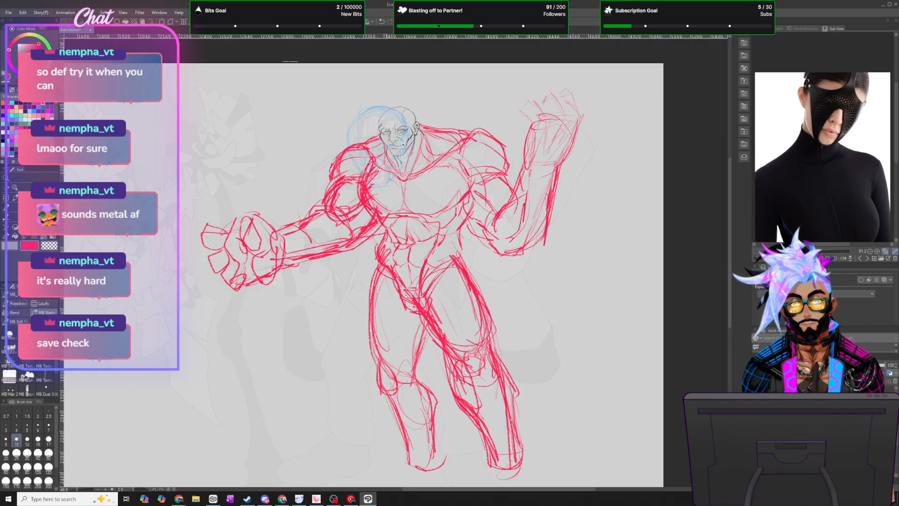
# - Lasso the outstretched forearm and hand, transform them slightly closer to the body, apply the change and deselect
pyautogui.press('m')
pyautogui.moveTo(328, 194)
pyautogui.mouseDown()
pyautogui.moveTo(349, 232)
pyautogui.moveTo(208, 290)
pyautogui.moveTo(236, 161)
pyautogui.moveTo(206, 269)
pyautogui.moveTo(210, 245)
pyautogui.mouseUp()
pyautogui.hotkey('ctrl', 't')
pyautogui.moveTo(324, 220); pyautogui.dragTo(341, 250)
pyautogui.moveTo(363, 157); pyautogui.dragTo(367, 162)
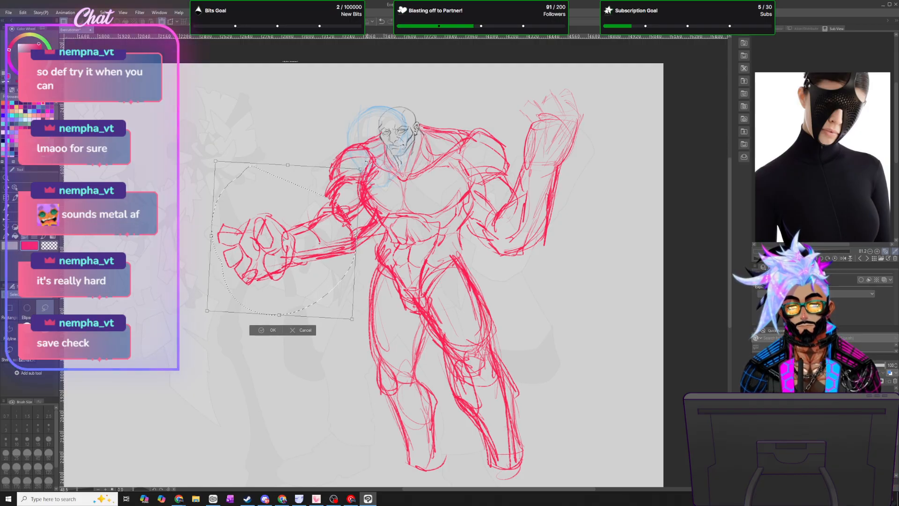
pyautogui.moveTo(356, 209); pyautogui.dragTo(358, 207)
pyautogui.click(273, 328)
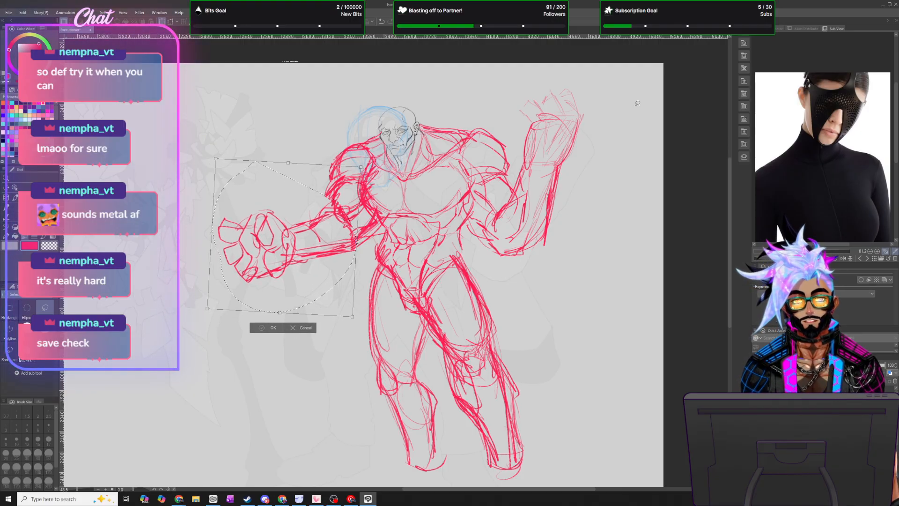
pyautogui.click(103, 12)
pyautogui.click(116, 31)
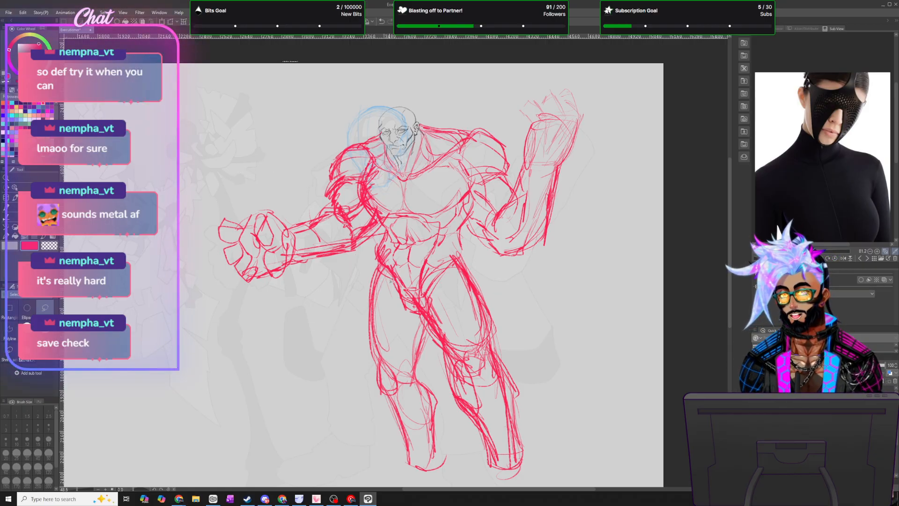
# - Try sketching the second leg's foot below the ankle, with its instep, toes and heel
pyautogui.scroll(-2, 391, 280)
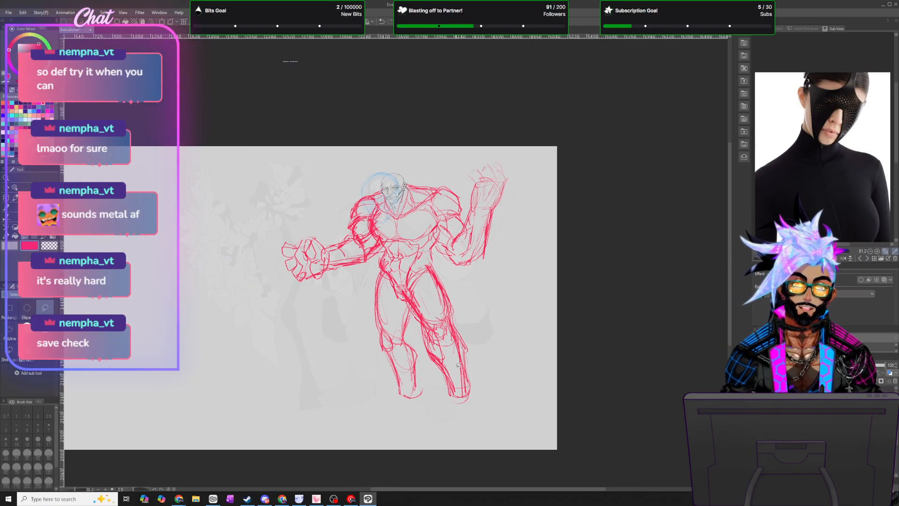
pyautogui.scroll(2, 458, 365)
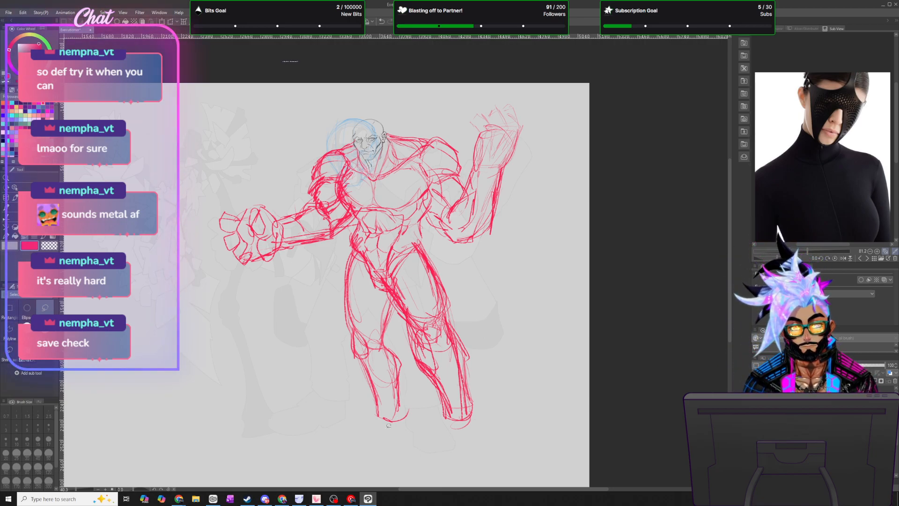
pyautogui.press('b')
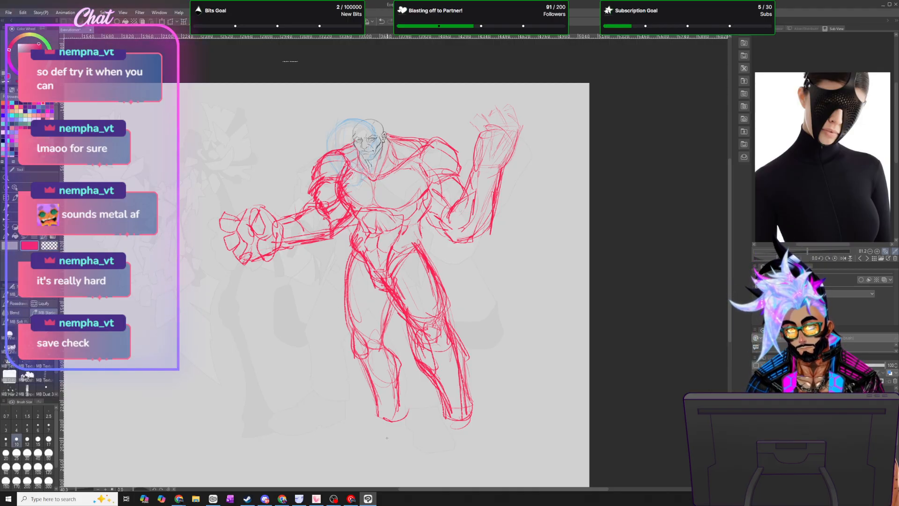
pyautogui.moveTo(401, 413)
pyautogui.mouseDown()
pyautogui.moveTo(403, 448)
pyautogui.moveTo(380, 447)
pyautogui.moveTo(393, 454)
pyautogui.moveTo(395, 441)
pyautogui.moveTo(324, 447)
pyautogui.mouseUp()
pyautogui.moveTo(380, 457)
pyautogui.mouseDown()
pyautogui.moveTo(337, 452)
pyautogui.moveTo(377, 444)
pyautogui.moveTo(374, 463)
pyautogui.moveTo(378, 418)
pyautogui.moveTo(341, 440)
pyautogui.moveTo(345, 463)
pyautogui.moveTo(393, 445)
pyautogui.moveTo(362, 464)
pyautogui.moveTo(405, 456)
pyautogui.mouseUp()
pyautogui.moveTo(336, 442)
pyautogui.mouseDown()
pyautogui.moveTo(334, 452)
pyautogui.moveTo(354, 463)
pyautogui.mouseUp()
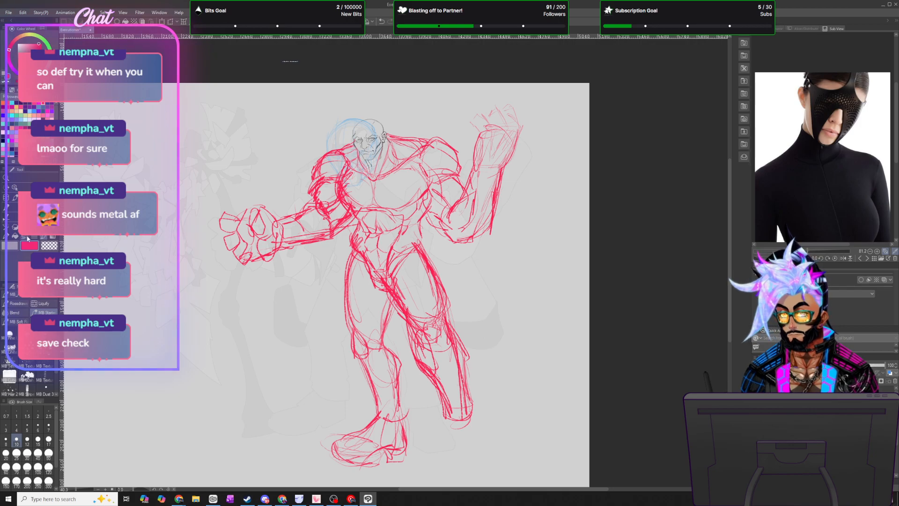
# - Lasso the foot sketch, delete it and clear the selection
pyautogui.press('m')
pyautogui.moveTo(272, 387)
pyautogui.mouseDown()
pyautogui.moveTo(407, 417)
pyautogui.moveTo(300, 421)
pyautogui.moveTo(272, 389)
pyautogui.mouseUp()
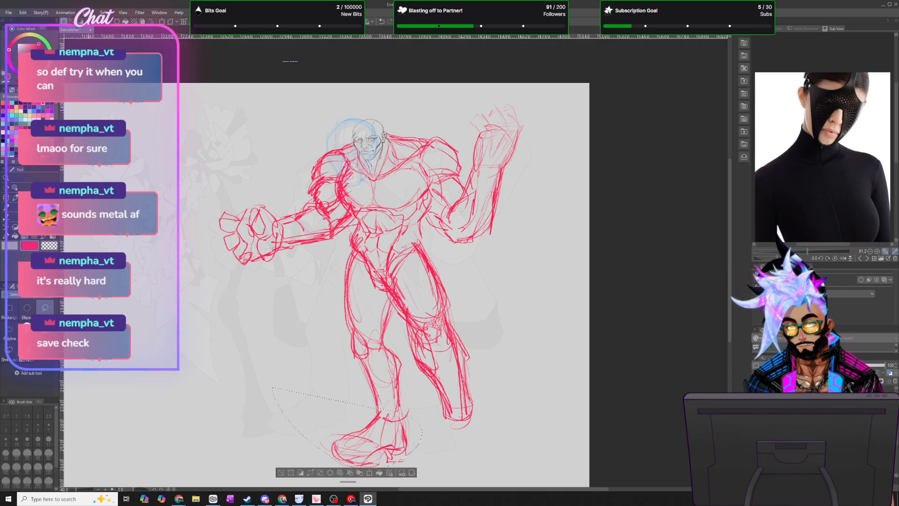
pyautogui.press('Delete')
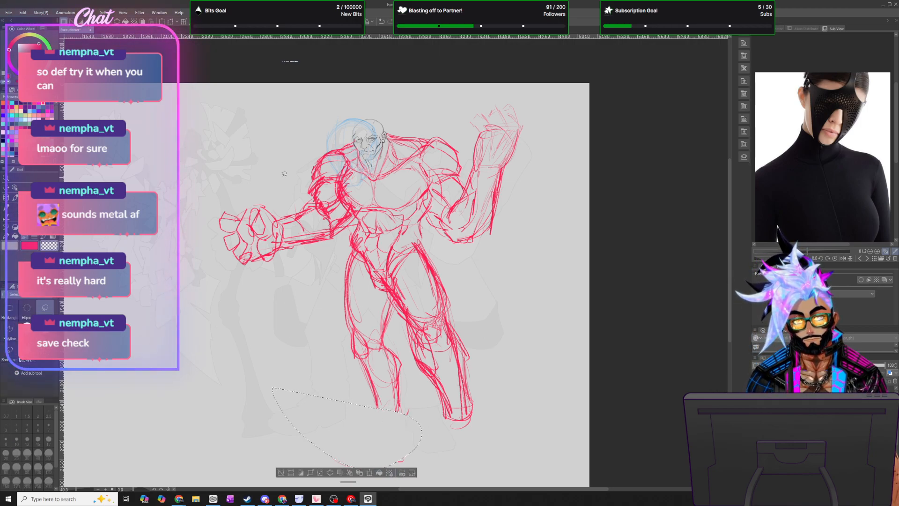
pyautogui.hotkey('ctrl', 'd')
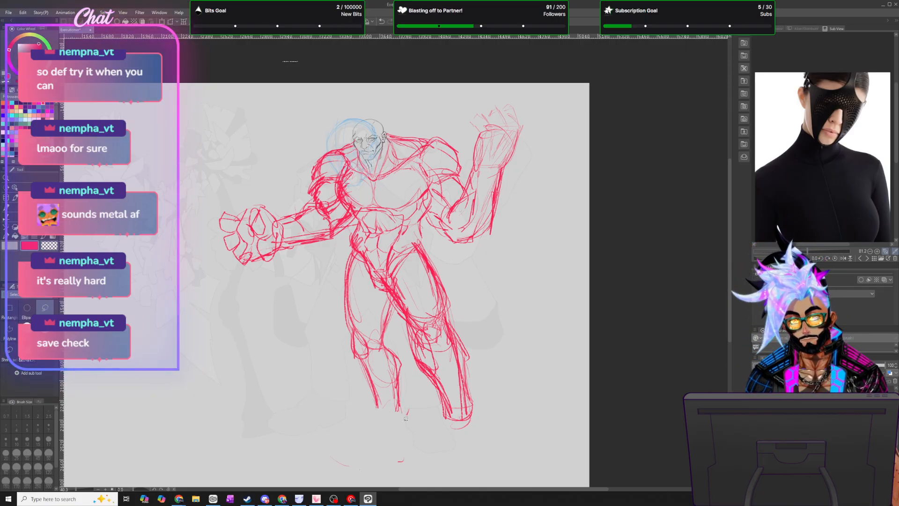
# - Close the second leg's ankle with a cross line and draw a centre guide down toward the heel
pyautogui.press('b')
pyautogui.moveTo(378, 413); pyautogui.dragTo(401, 417)
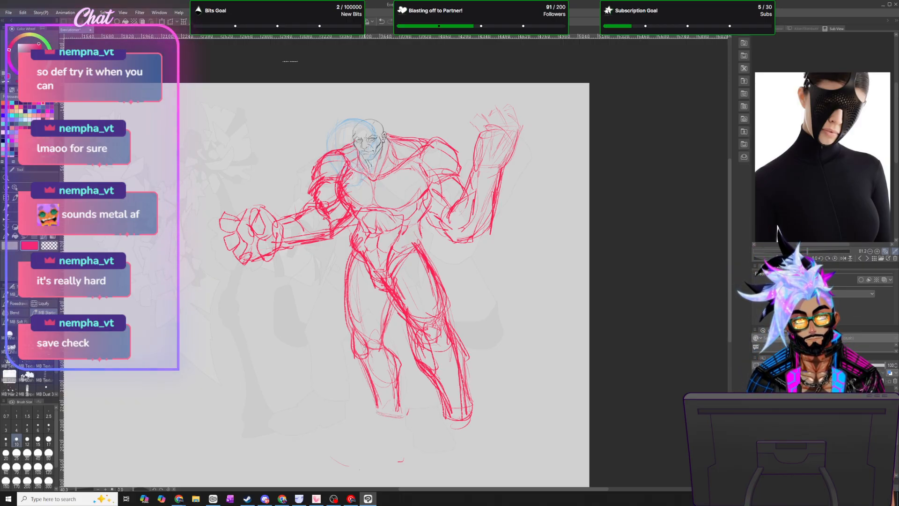
pyautogui.moveTo(390, 405); pyautogui.dragTo(395, 433)
pyautogui.moveTo(391, 401); pyautogui.dragTo(386, 445)
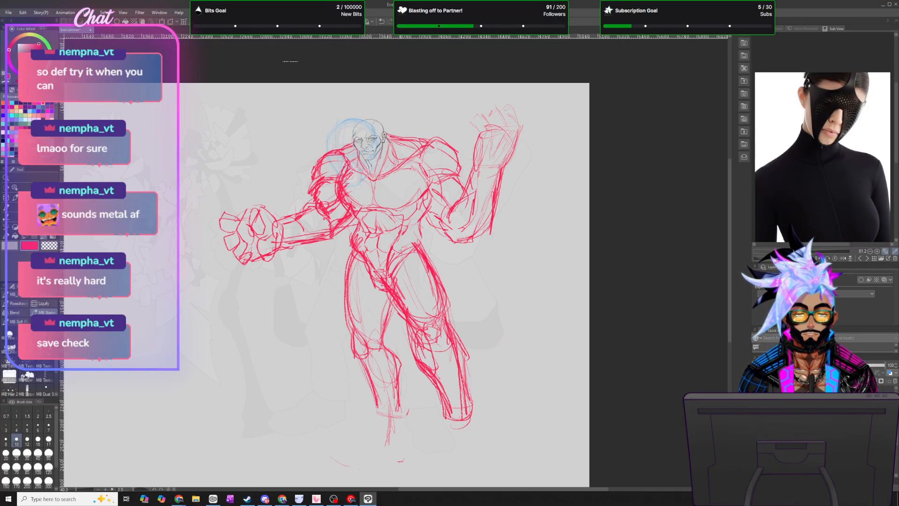
# - Draw a shin guide through the first leg and block in the second leg's heel and forefoot as ovals
pyautogui.moveTo(446, 352)
pyautogui.mouseDown()
pyautogui.moveTo(459, 436)
pyautogui.moveTo(405, 447)
pyautogui.moveTo(394, 459)
pyautogui.moveTo(396, 446)
pyautogui.moveTo(415, 456)
pyautogui.mouseUp()
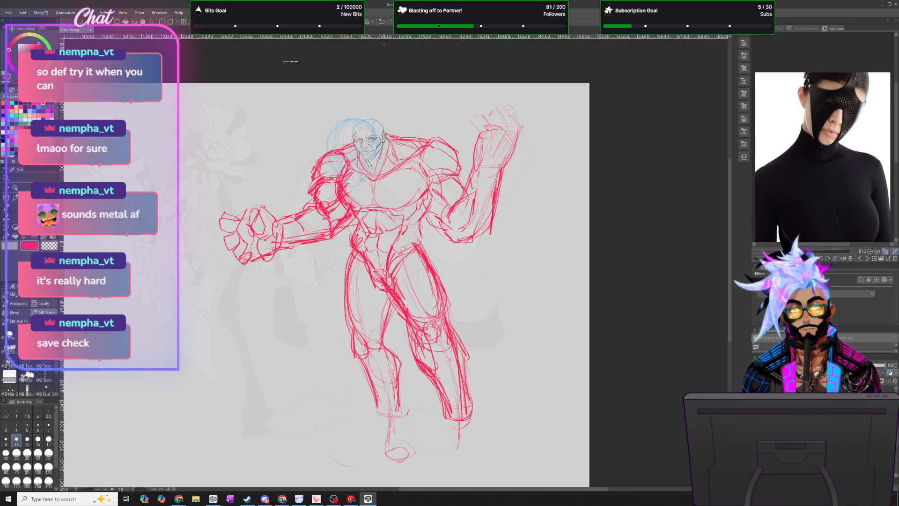
pyautogui.moveTo(402, 445); pyautogui.dragTo(416, 461)
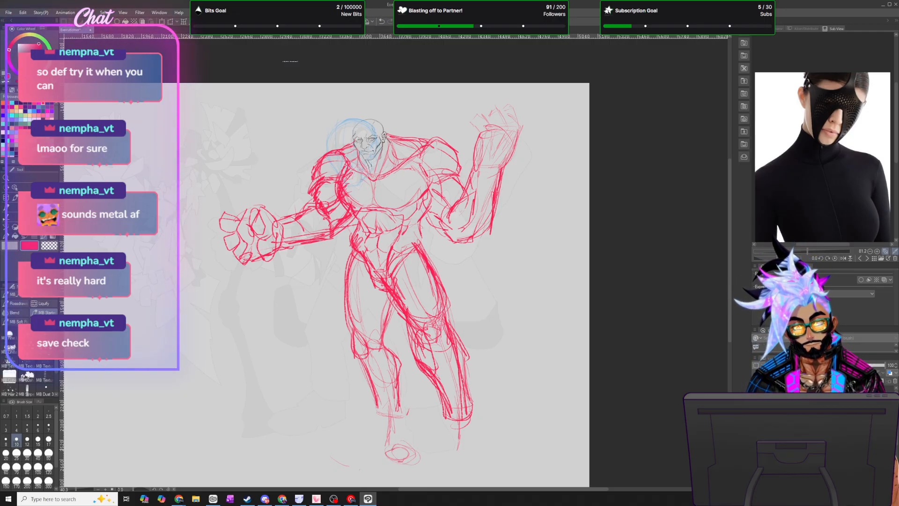
pyautogui.moveTo(333, 458); pyautogui.dragTo(373, 447)
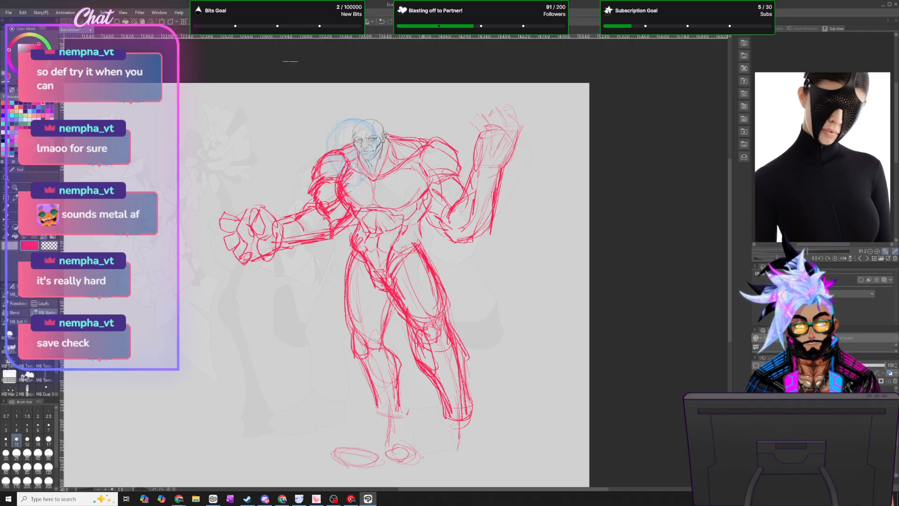
# - Outline the second leg's foot around the heel and forefoot ovals, connecting the instep and ankle to the calf
pyautogui.moveTo(381, 424); pyautogui.dragTo(362, 433)
pyautogui.moveTo(381, 413)
pyautogui.mouseDown()
pyautogui.moveTo(401, 418)
pyautogui.moveTo(377, 462)
pyautogui.moveTo(360, 466)
pyautogui.moveTo(392, 445)
pyautogui.mouseUp()
pyautogui.moveTo(407, 411)
pyautogui.mouseDown()
pyautogui.moveTo(405, 461)
pyautogui.moveTo(368, 466)
pyautogui.moveTo(404, 455)
pyautogui.moveTo(400, 383)
pyautogui.mouseUp()
pyautogui.moveTo(399, 370)
pyautogui.mouseDown()
pyautogui.moveTo(404, 432)
pyautogui.moveTo(401, 380)
pyautogui.mouseUp()
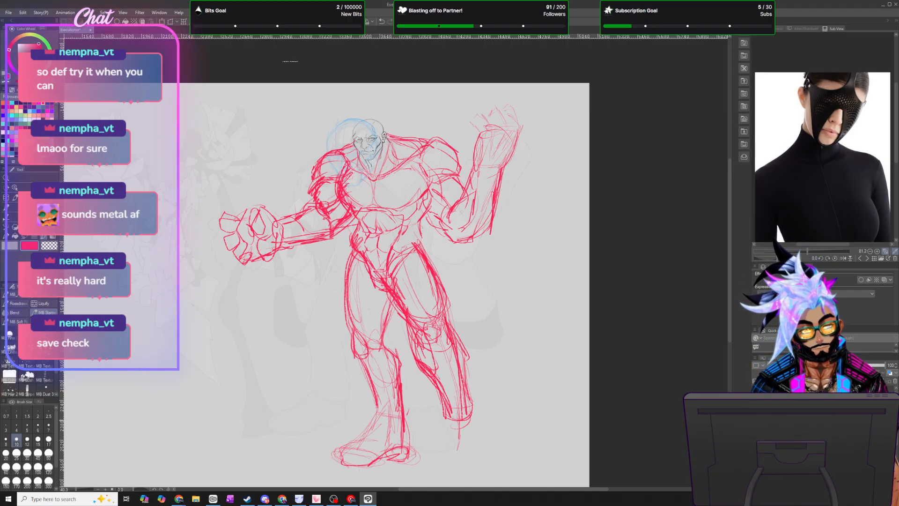
# - Block in the first leg's foot with a forefoot oval, and sketch the ankle and heel contours connecting to it
pyautogui.moveTo(452, 450)
pyautogui.mouseDown()
pyautogui.moveTo(479, 451)
pyautogui.moveTo(451, 463)
pyautogui.moveTo(500, 456)
pyautogui.moveTo(463, 466)
pyautogui.moveTo(504, 473)
pyautogui.mouseUp()
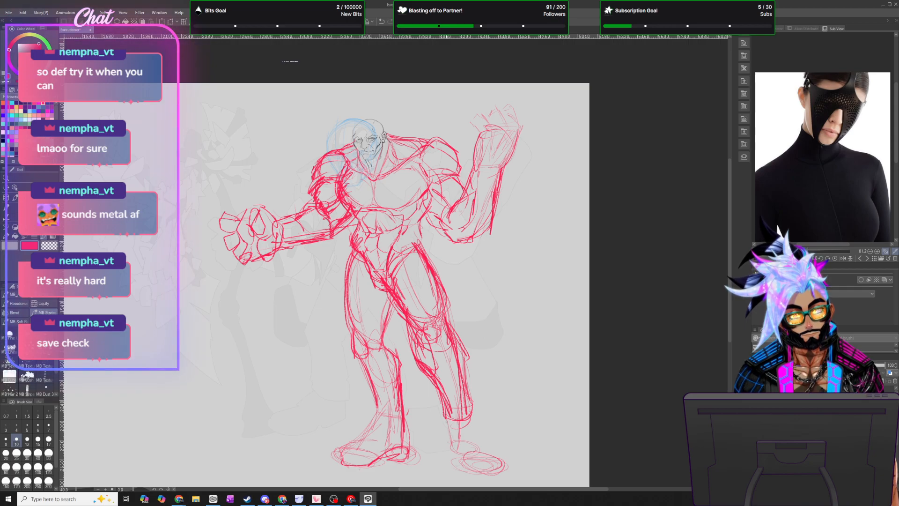
pyautogui.moveTo(470, 423)
pyautogui.mouseDown()
pyautogui.moveTo(481, 444)
pyautogui.moveTo(472, 455)
pyautogui.mouseUp()
pyautogui.moveTo(458, 421); pyautogui.dragTo(451, 450)
pyautogui.moveTo(450, 430)
pyautogui.mouseDown()
pyautogui.moveTo(465, 471)
pyautogui.moveTo(496, 474)
pyautogui.mouseUp()
pyautogui.moveTo(452, 431); pyautogui.dragTo(457, 459)
pyautogui.moveTo(450, 426); pyautogui.dragTo(456, 458)
pyautogui.moveTo(452, 456); pyautogui.dragTo(463, 470)
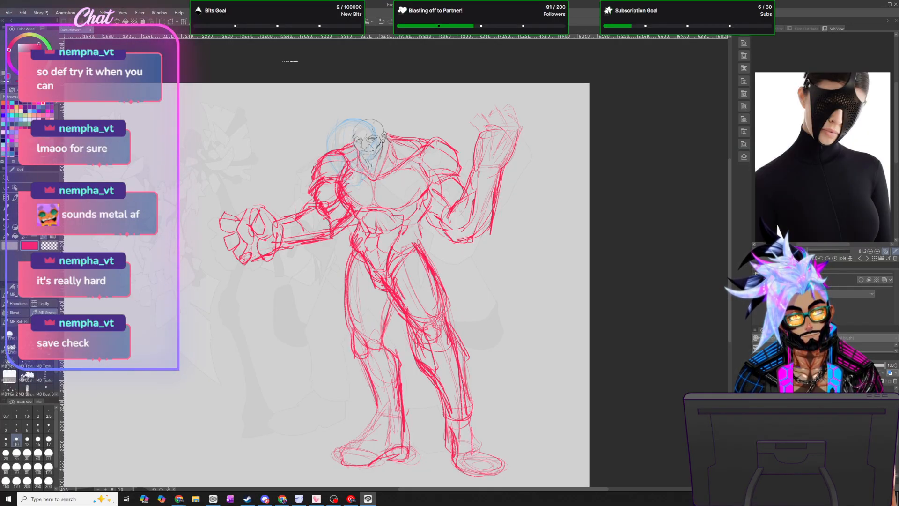
# - Draw the first foot's instep contour and reinforce the ankle and shin lines above it
pyautogui.moveTo(475, 435); pyautogui.dragTo(496, 459)
pyautogui.moveTo(468, 401)
pyautogui.mouseDown()
pyautogui.moveTo(487, 458)
pyautogui.moveTo(481, 448)
pyautogui.mouseUp()
pyautogui.moveTo(460, 353); pyautogui.dragTo(470, 415)
pyautogui.moveTo(463, 372)
pyautogui.mouseDown()
pyautogui.moveTo(450, 416)
pyautogui.moveTo(443, 402)
pyautogui.moveTo(449, 448)
pyautogui.mouseUp()
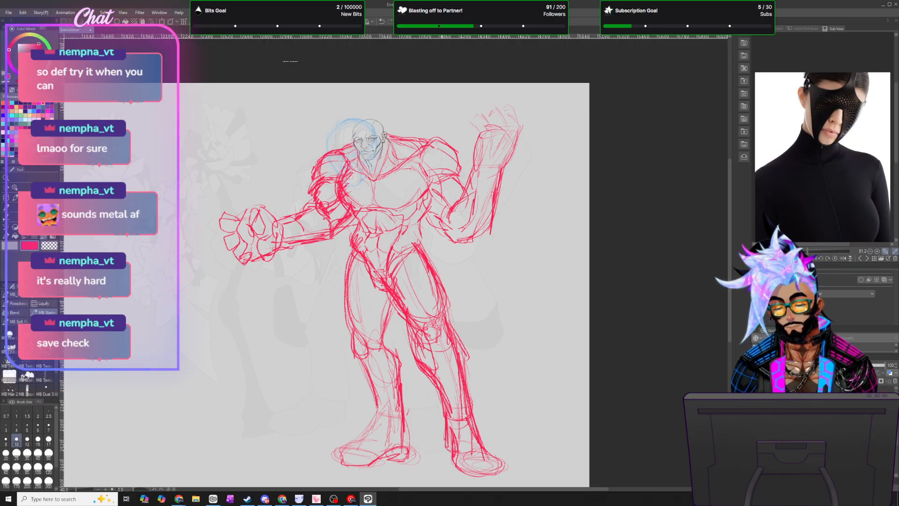
# - Reinforce the first leg's inner thigh and knee contour and add a short line at the second leg's outer hip
pyautogui.moveTo(393, 313); pyautogui.dragTo(390, 348)
pyautogui.moveTo(392, 299); pyautogui.dragTo(397, 308)
pyautogui.moveTo(396, 301); pyautogui.dragTo(394, 358)
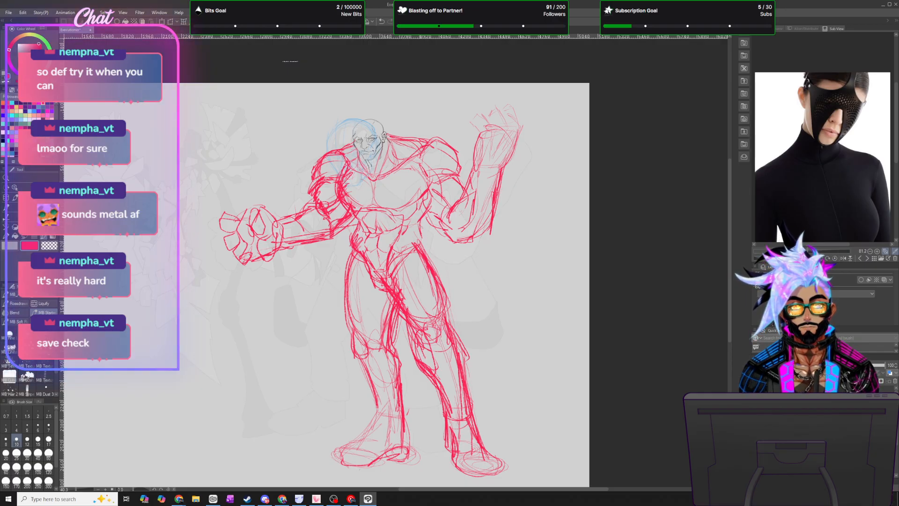
pyautogui.moveTo(428, 238); pyautogui.dragTo(434, 262)
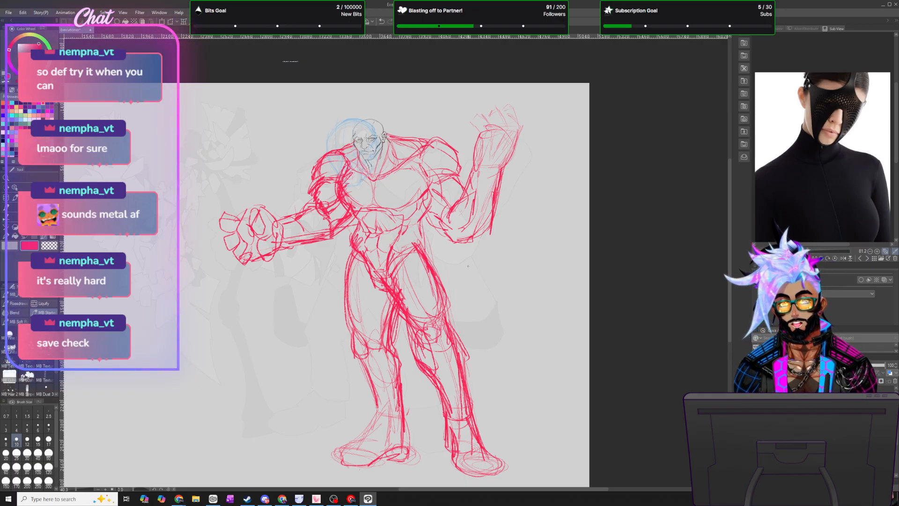
# - Lasso both legs from the hips down, scale them down slightly toward the feet, and apply the transform
pyautogui.scroll(-1, 470, 280)
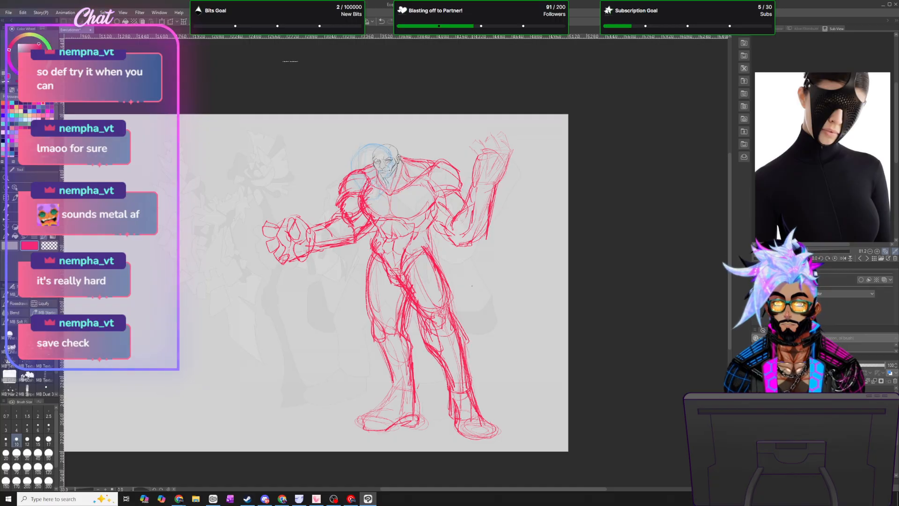
pyautogui.press('m')
pyautogui.moveTo(428, 244)
pyautogui.mouseDown()
pyautogui.moveTo(358, 280)
pyautogui.moveTo(329, 408)
pyautogui.moveTo(364, 452)
pyautogui.moveTo(474, 449)
pyautogui.moveTo(541, 409)
pyautogui.moveTo(502, 291)
pyautogui.moveTo(460, 251)
pyautogui.mouseUp()
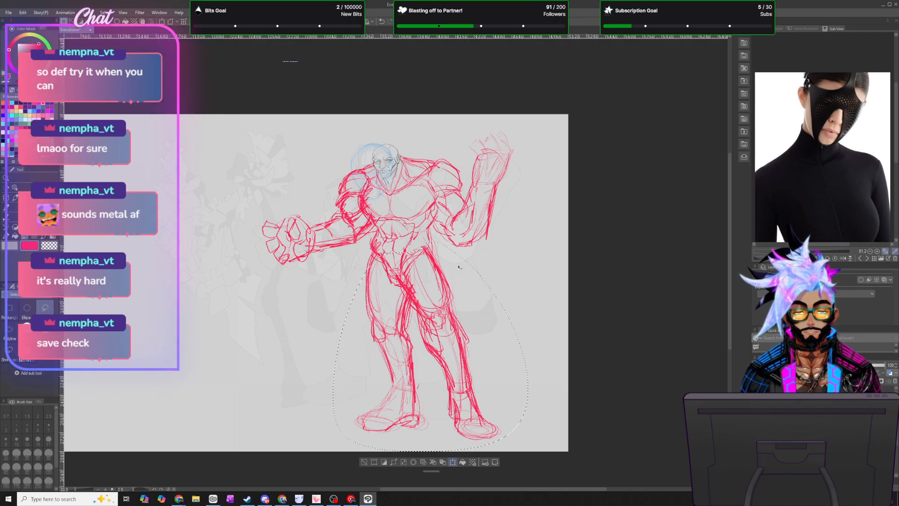
pyautogui.hotkey('ctrl', 't')
pyautogui.moveTo(431, 243); pyautogui.dragTo(431, 254)
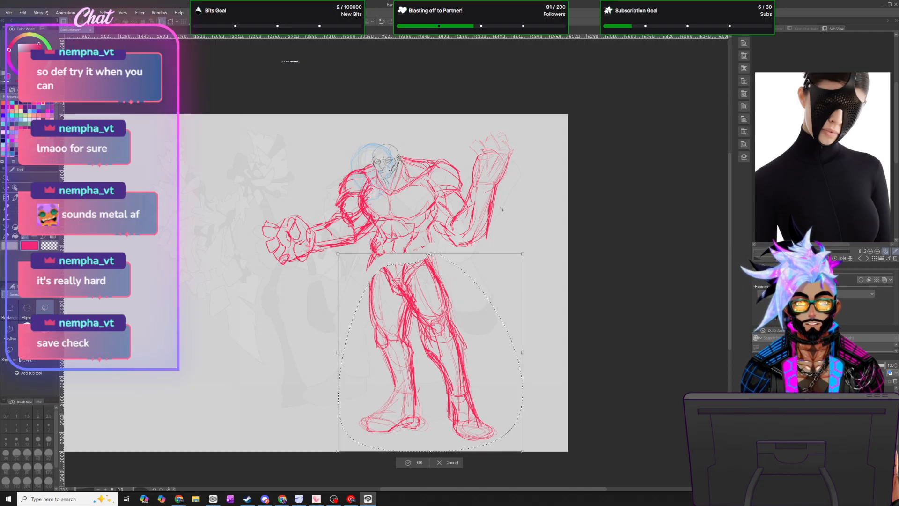
pyautogui.click(105, 12)
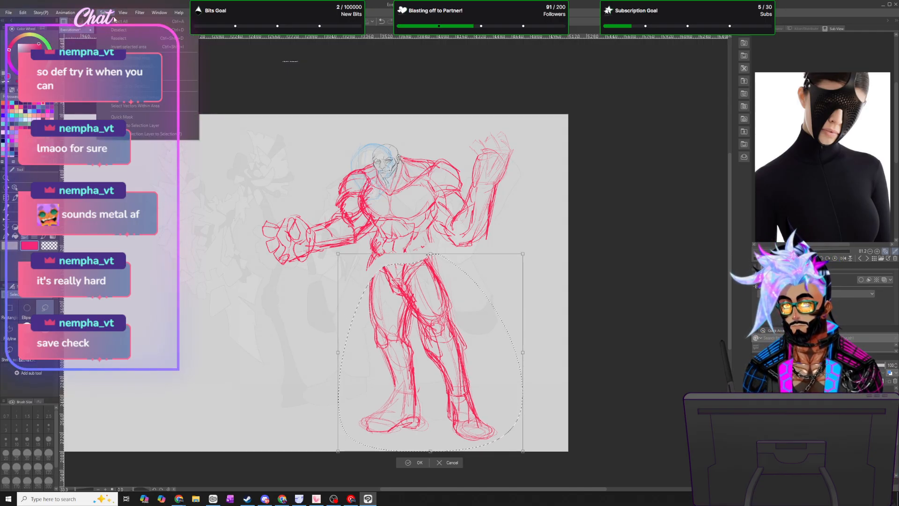
pyautogui.click(105, 13)
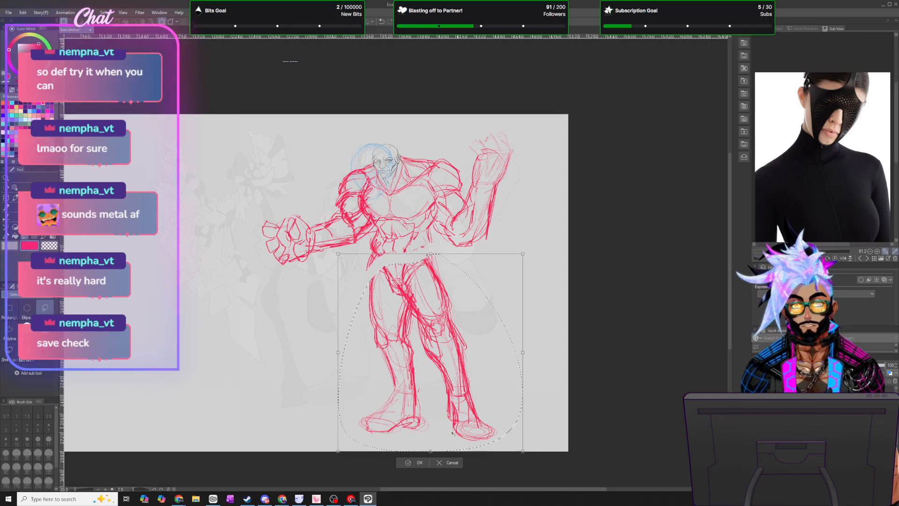
pyautogui.click(420, 462)
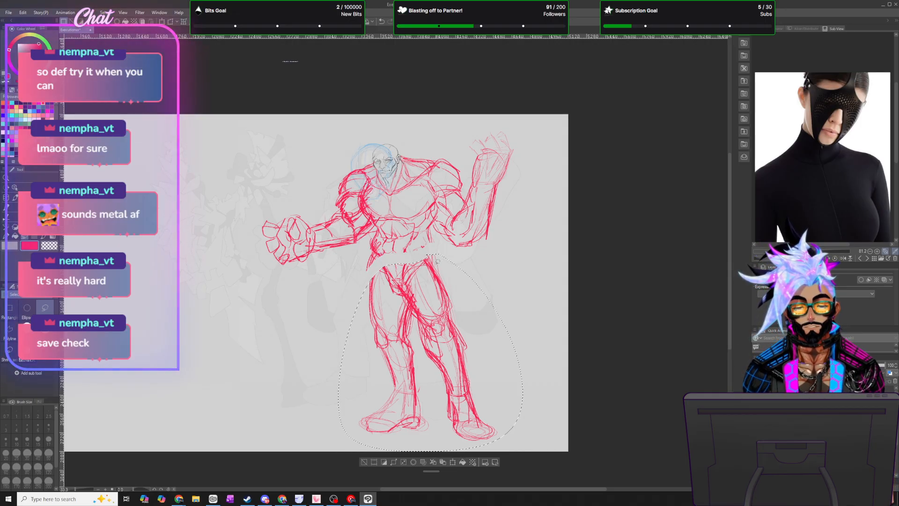
# - Replace the leg selection with one around the head, torso and arms, enlarge that upper body slightly over the hips, and deselect
pyautogui.moveTo(433, 253)
pyautogui.mouseDown()
pyautogui.moveTo(234, 251)
pyautogui.moveTo(391, 113)
pyautogui.moveTo(435, 247)
pyautogui.mouseUp()
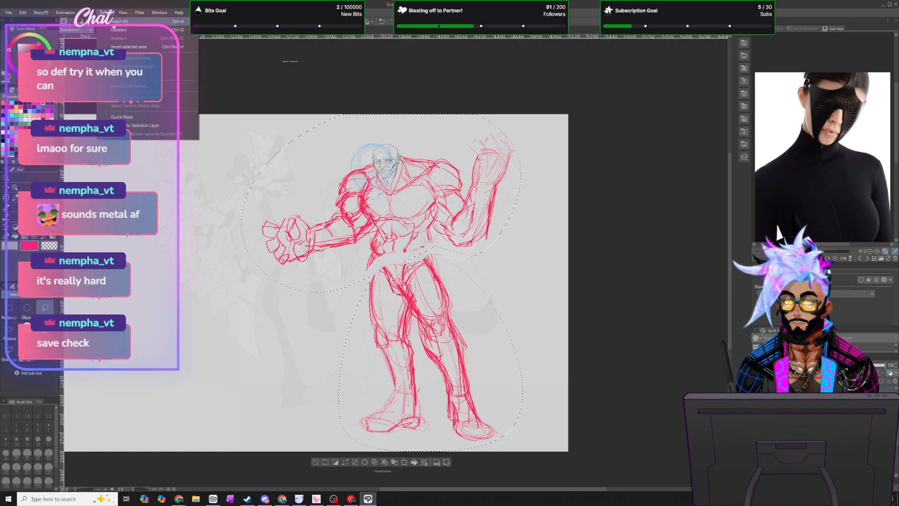
pyautogui.hotkey('ctrl', 'd')
pyautogui.moveTo(370, 270)
pyautogui.mouseDown()
pyautogui.moveTo(519, 218)
pyautogui.moveTo(238, 214)
pyautogui.moveTo(285, 293)
pyautogui.moveTo(369, 271)
pyautogui.mouseUp()
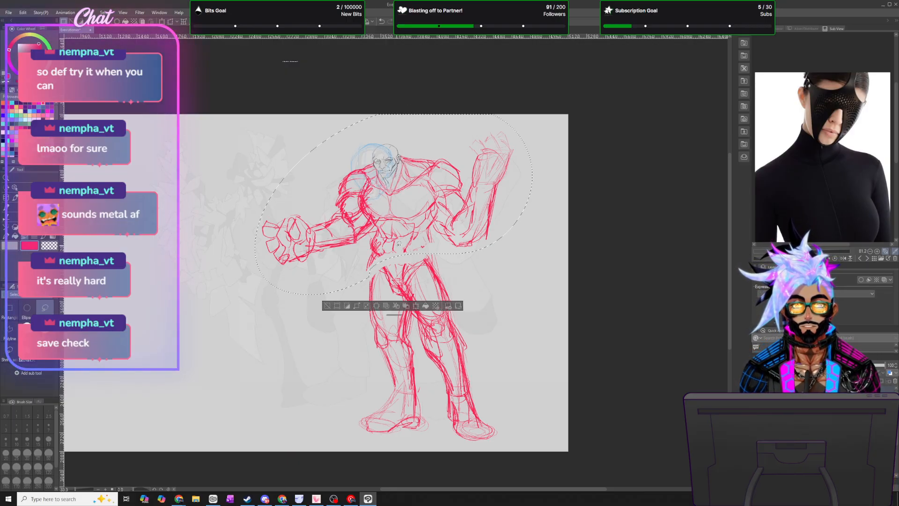
pyautogui.click(416, 305)
pyautogui.moveTo(392, 113); pyautogui.dragTo(414, 121)
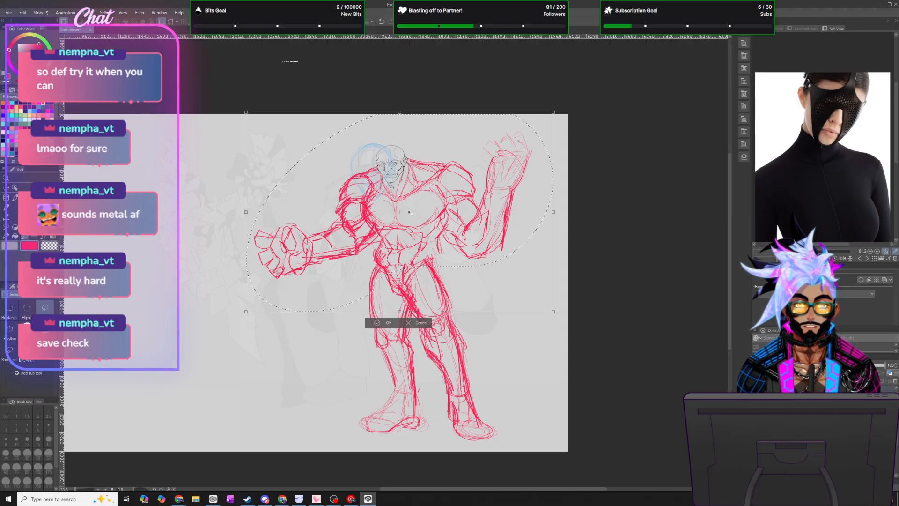
pyautogui.moveTo(398, 116); pyautogui.dragTo(399, 110)
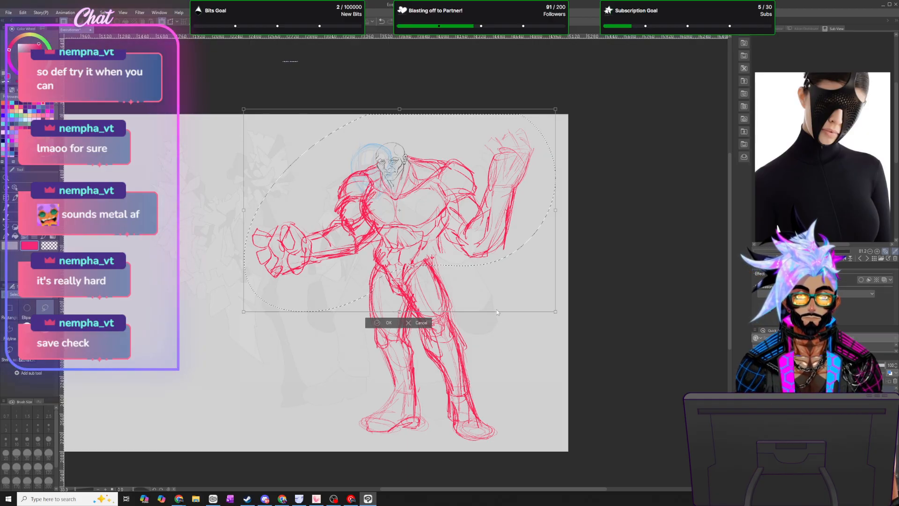
pyautogui.click(392, 324)
pyautogui.click(104, 13)
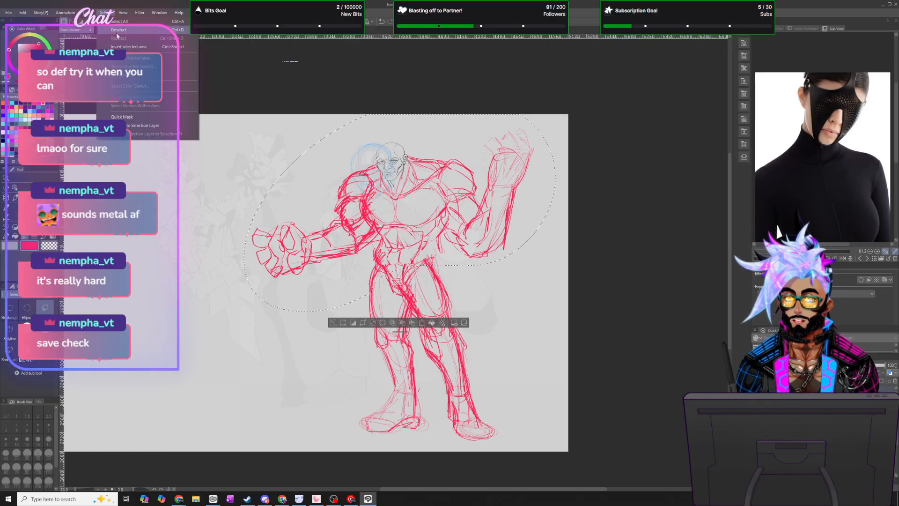
pyautogui.click(119, 29)
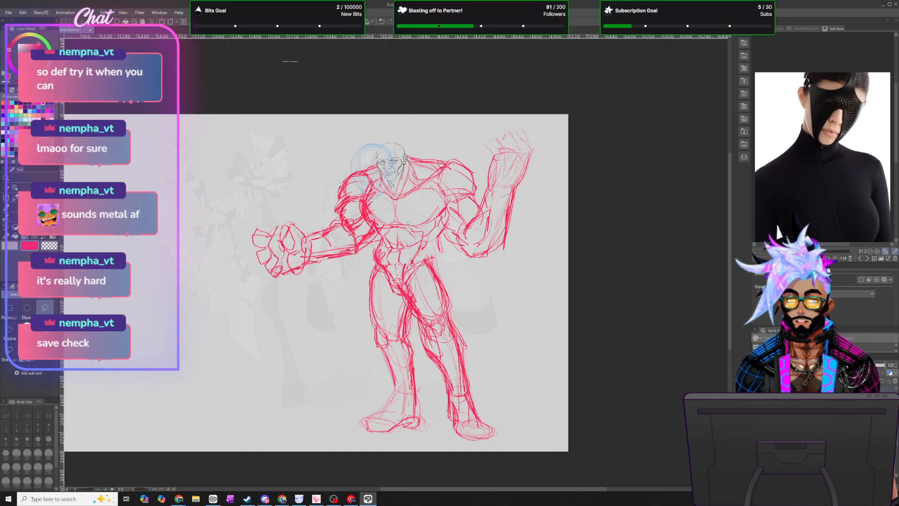
pyautogui.moveTo(409, 287)
pyautogui.mouseDown()
pyautogui.moveTo(443, 279)
pyautogui.moveTo(433, 242)
pyautogui.mouseUp()
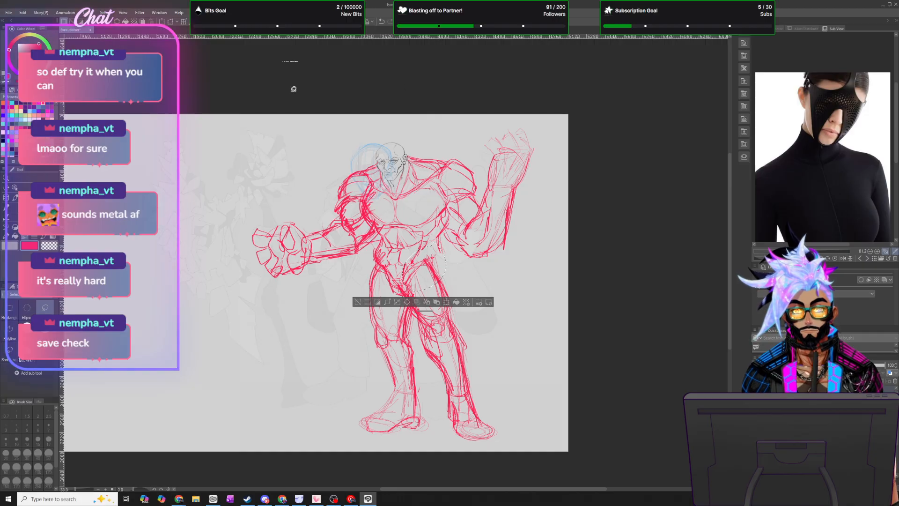
pyautogui.click(105, 13)
pyautogui.click(119, 30)
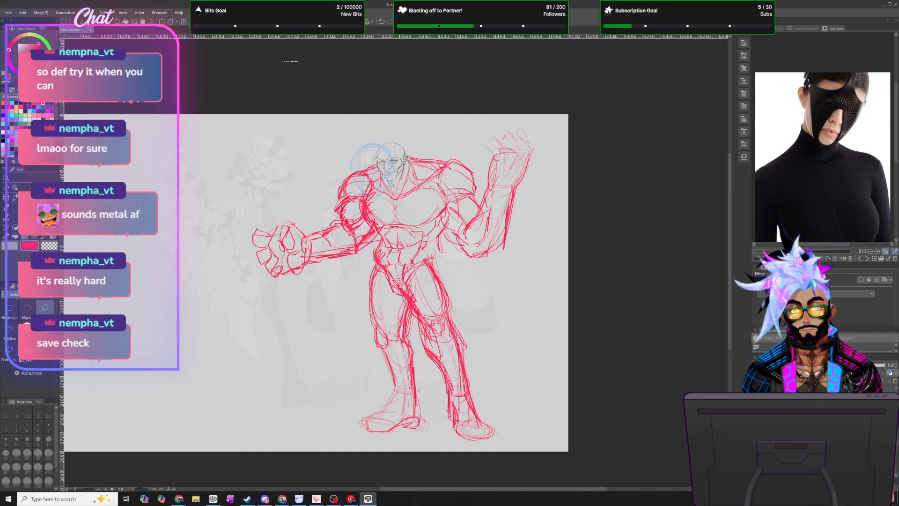
# - Lasso the second leg, shift it slightly outward and down from the pelvis, apply the transform and deselect
pyautogui.moveTo(412, 317)
pyautogui.mouseDown()
pyautogui.moveTo(445, 431)
pyautogui.moveTo(474, 285)
pyautogui.moveTo(435, 255)
pyautogui.mouseUp()
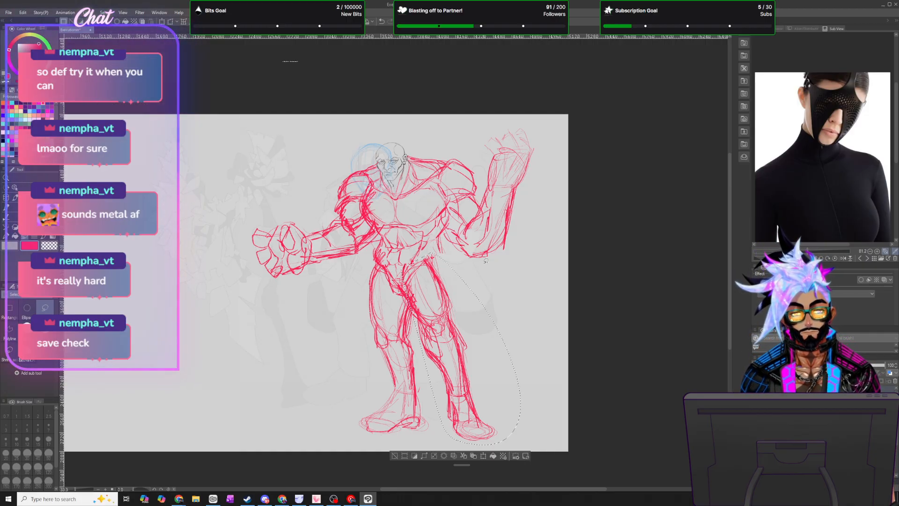
pyautogui.click(473, 456)
pyautogui.moveTo(465, 352)
pyautogui.mouseDown()
pyautogui.moveTo(474, 356)
pyautogui.moveTo(476, 345)
pyautogui.moveTo(476, 357)
pyautogui.moveTo(473, 341)
pyautogui.moveTo(475, 355)
pyautogui.mouseUp()
pyautogui.click(123, 12)
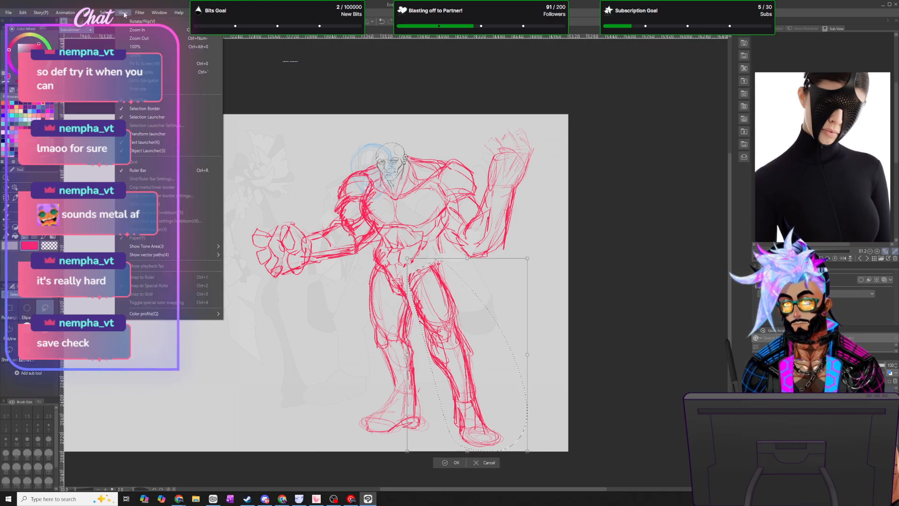
pyautogui.click(125, 15)
pyautogui.click(457, 463)
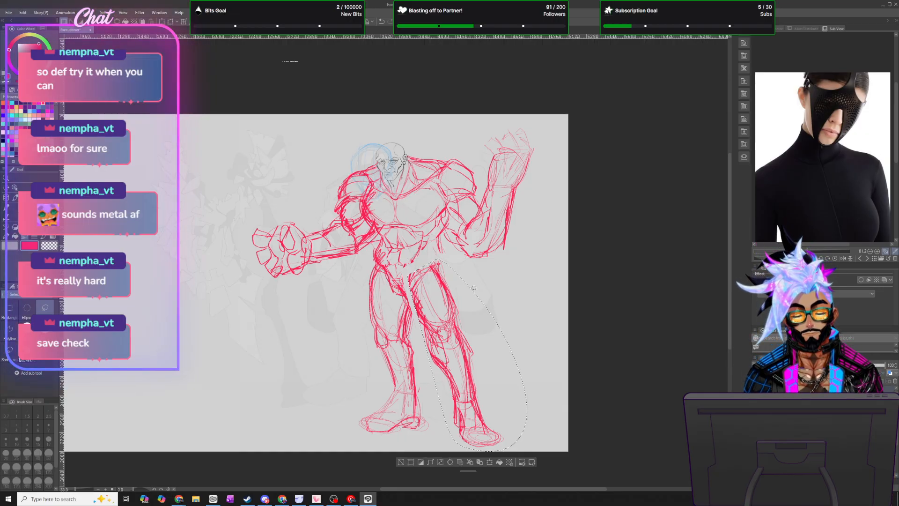
pyautogui.click(105, 13)
pyautogui.click(118, 29)
# - Redraw the second leg's hip and inner thigh lines to join the torso, and thicken the first leg's outer thigh contour
pyautogui.press('b')
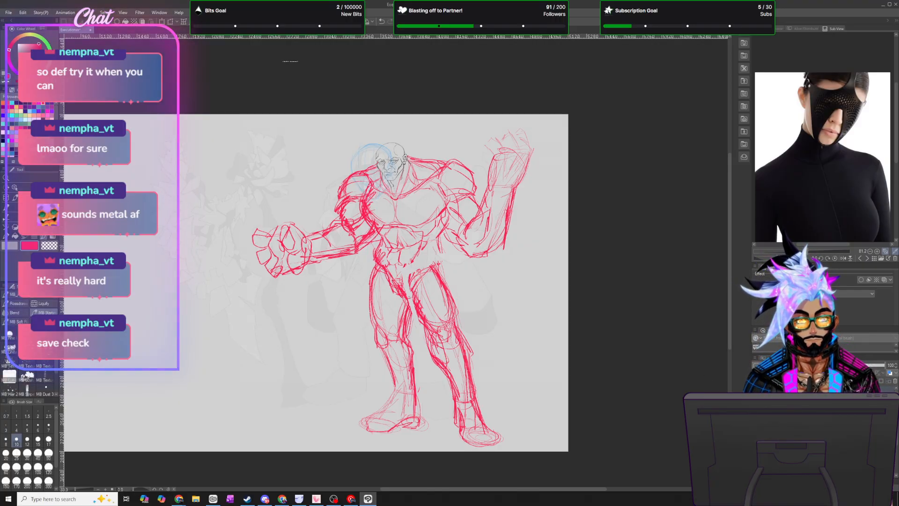
pyautogui.moveTo(440, 265)
pyautogui.mouseDown()
pyautogui.moveTo(437, 238)
pyautogui.moveTo(446, 285)
pyautogui.mouseUp()
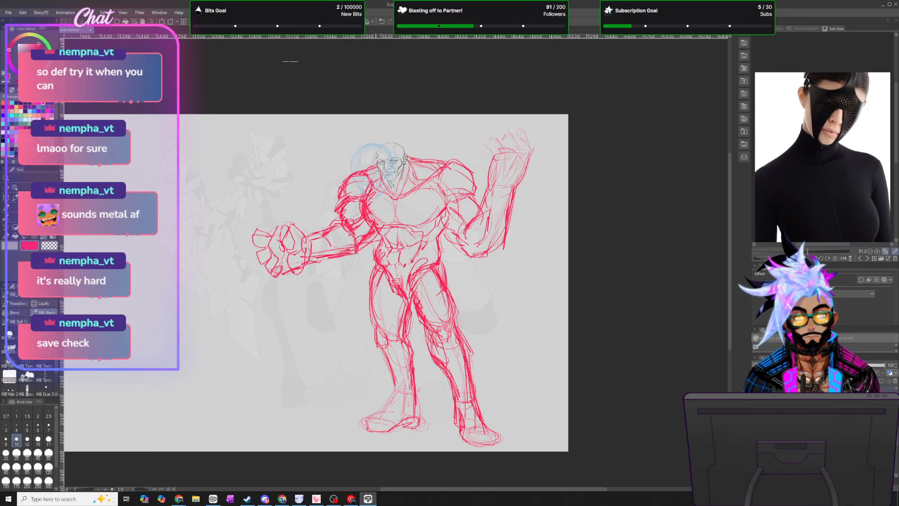
pyautogui.moveTo(373, 276); pyautogui.dragTo(378, 323)
pyautogui.moveTo(374, 285); pyautogui.dragTo(381, 329)
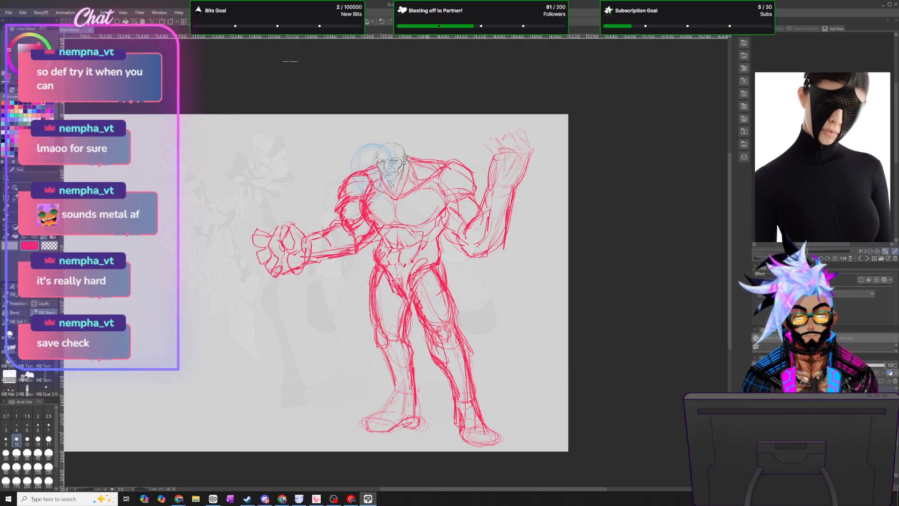
pyautogui.moveTo(429, 270); pyautogui.dragTo(416, 300)
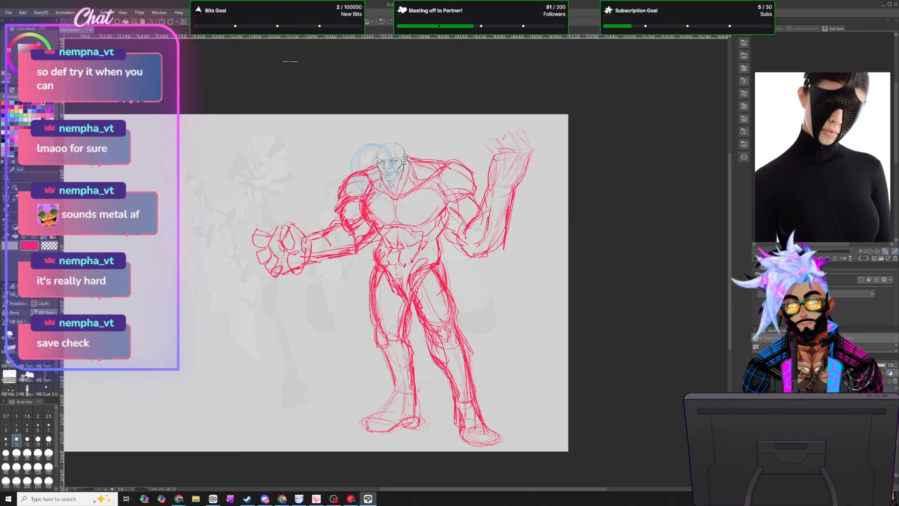
# - Mirror the canvas view horizontally, then lasso the upper body, tilt it slightly counterclockwise and nudge it left
pyautogui.press('h')
pyautogui.scroll(-4, 442, 305)
pyautogui.scroll(4, 437, 305)
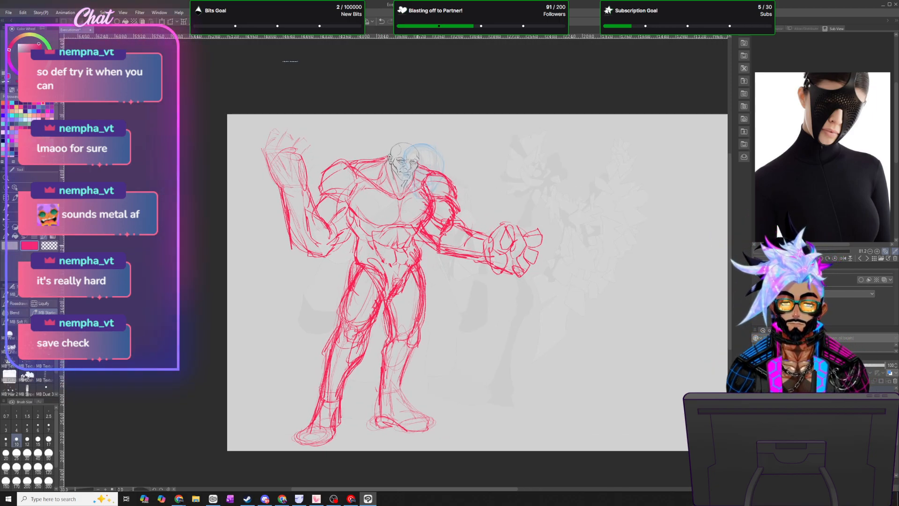
pyautogui.press('m')
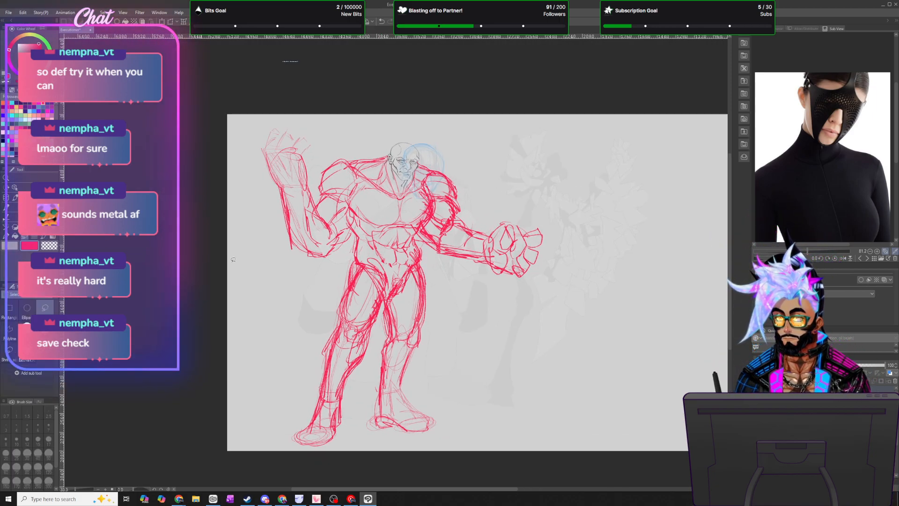
pyautogui.moveTo(411, 263)
pyautogui.mouseDown()
pyautogui.moveTo(445, 277)
pyautogui.moveTo(552, 201)
pyautogui.moveTo(313, 82)
pyautogui.moveTo(346, 251)
pyautogui.mouseUp()
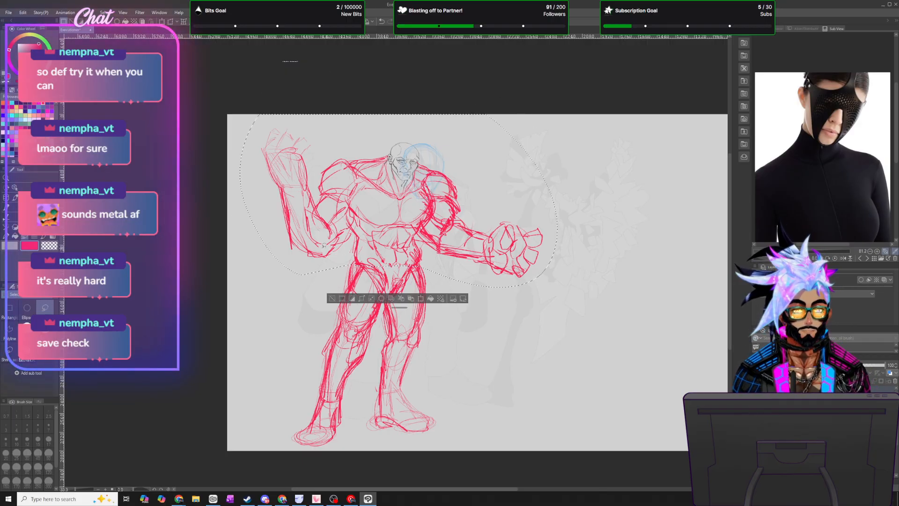
pyautogui.click(420, 299)
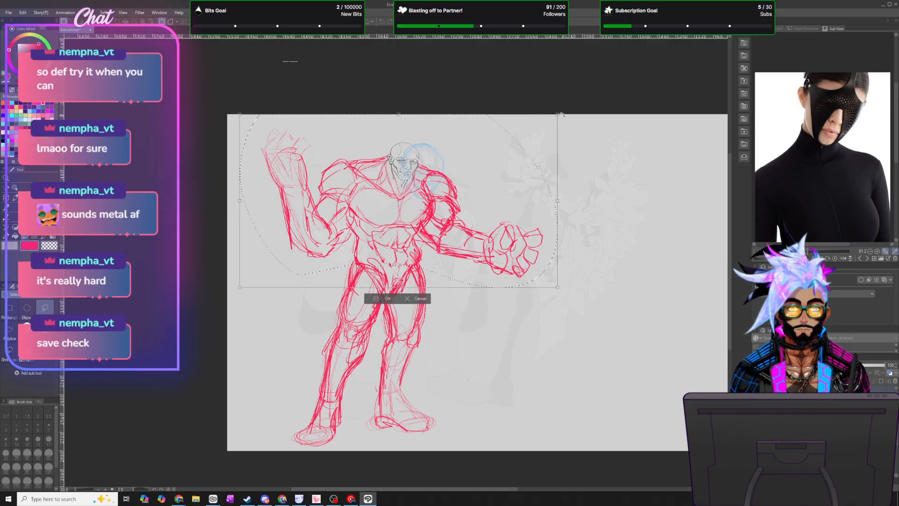
pyautogui.moveTo(561, 113); pyautogui.dragTo(552, 109)
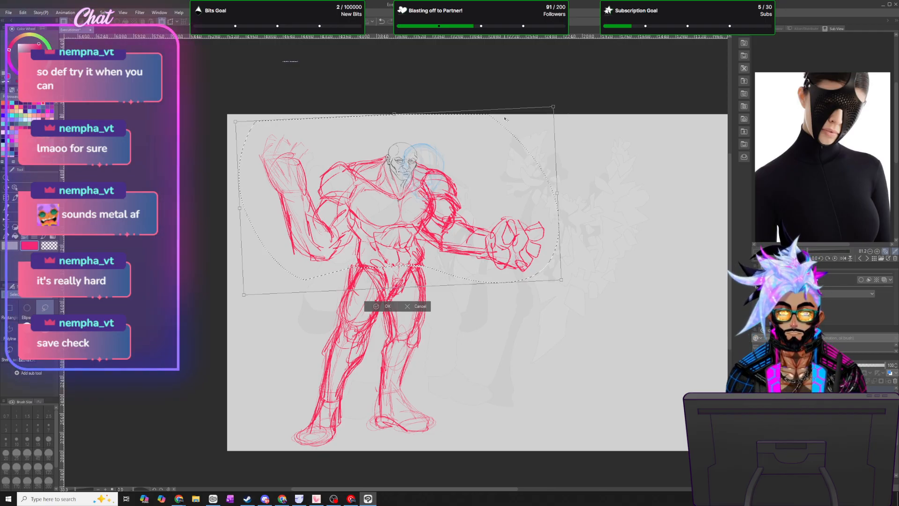
pyautogui.press('Left')
pyautogui.press('Left')
pyautogui.press('Left')
pyautogui.press('Left')
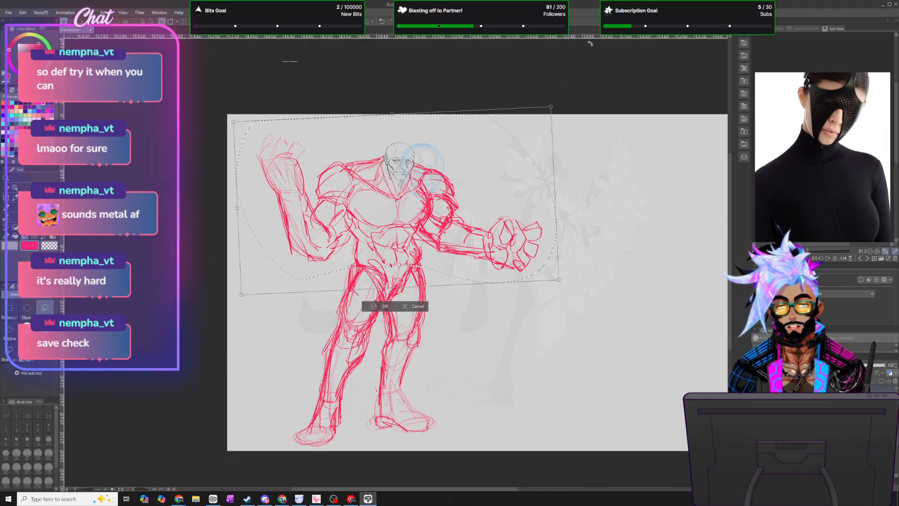
# - Tilt the upper body further counterclockwise, nudge it farther left over the hips, apply the transform and deselect
pyautogui.moveTo(566, 101); pyautogui.dragTo(554, 93)
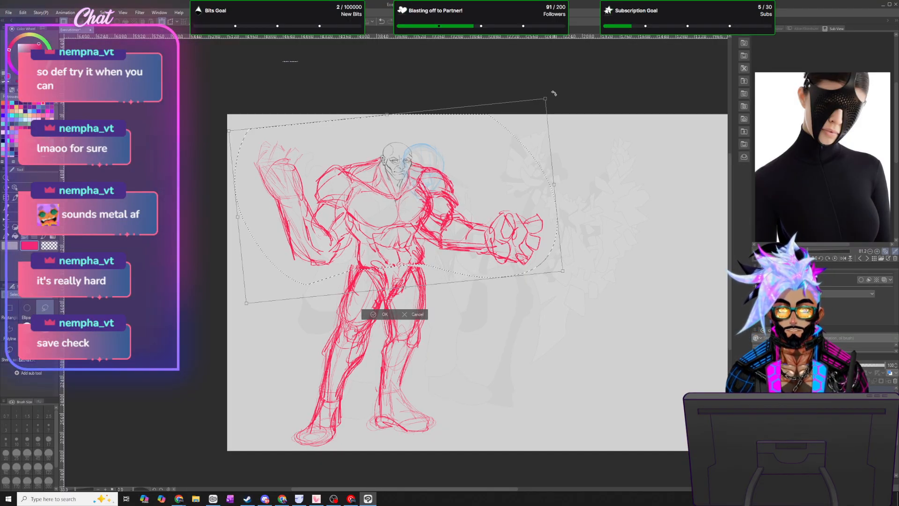
pyautogui.press('Left')
pyautogui.press('Left')
pyautogui.press('Left')
pyautogui.press('Left')
pyautogui.press('Left')
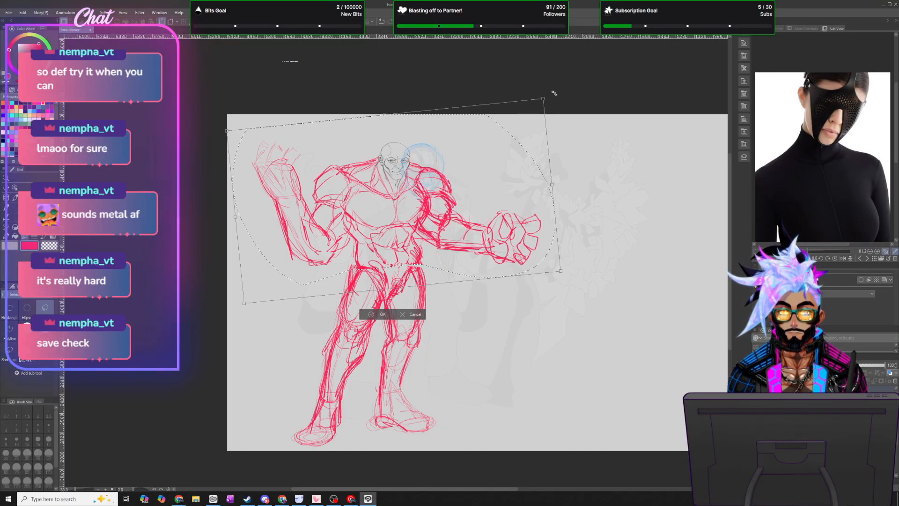
pyautogui.press('Left')
pyautogui.press('Left')
pyautogui.press('Left')
pyautogui.press('Left')
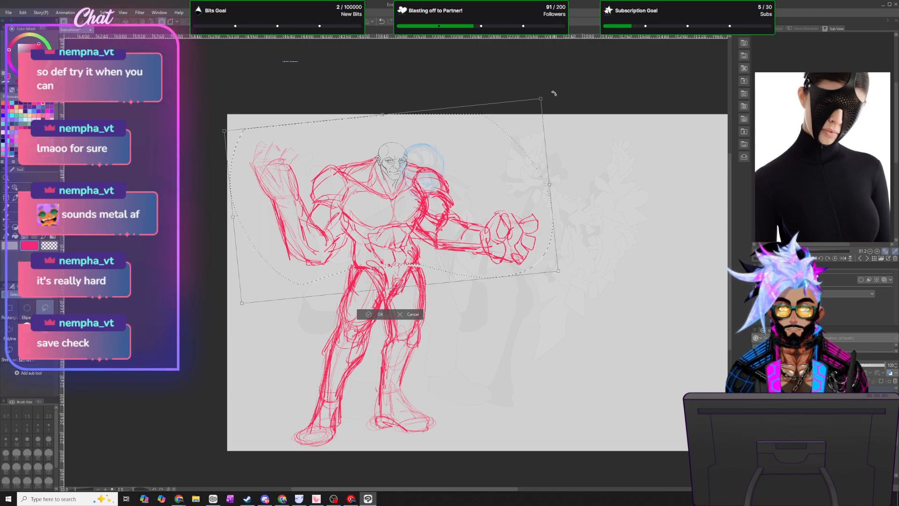
pyautogui.press('Left')
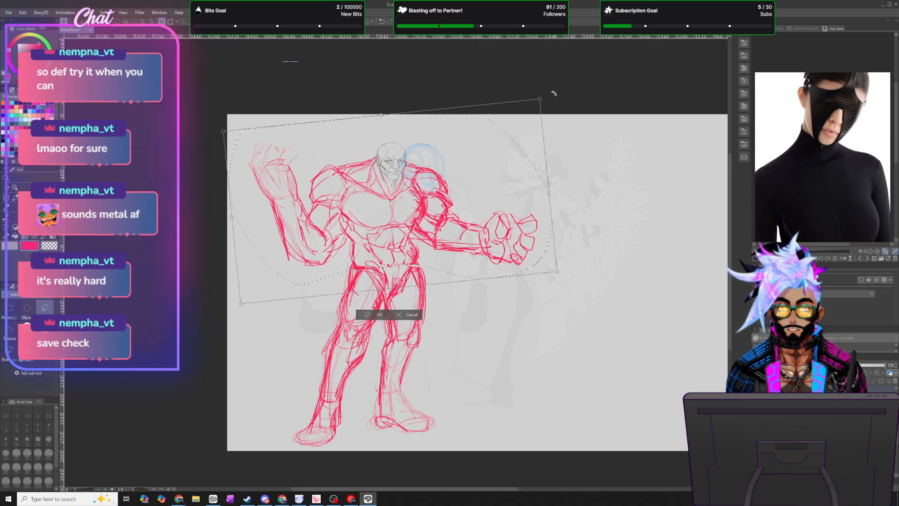
pyautogui.click(389, 314)
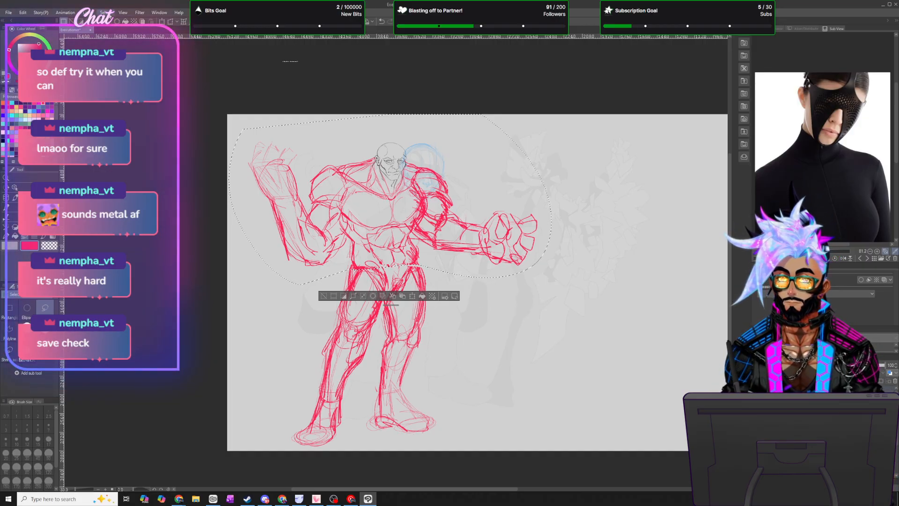
pyautogui.click(104, 13)
pyautogui.click(118, 30)
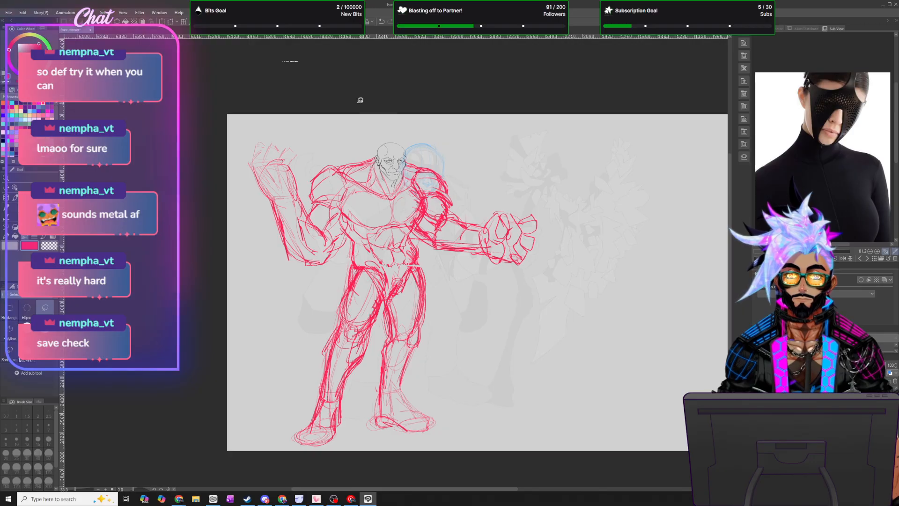
# - Check the pose in a mirrored view, then lower the red body sketch layer's opacity and hide the blue construction sketch
pyautogui.press('h')
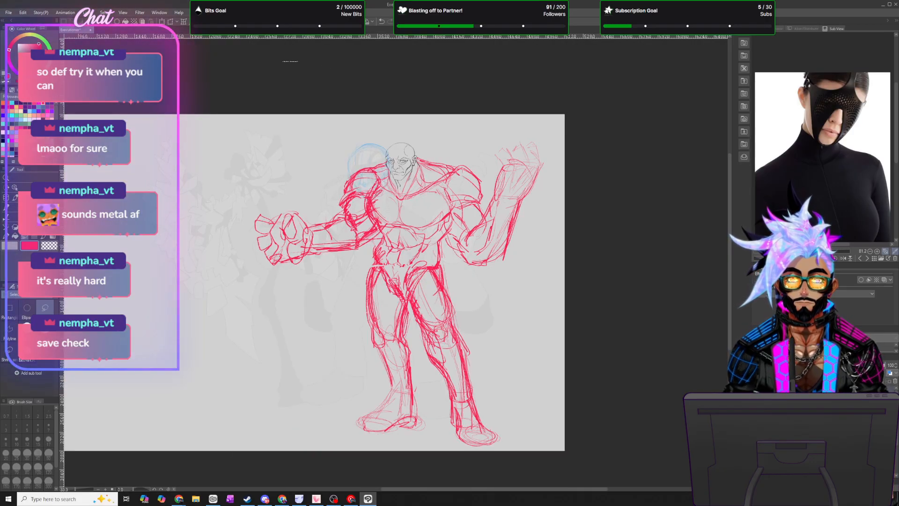
pyautogui.press('h')
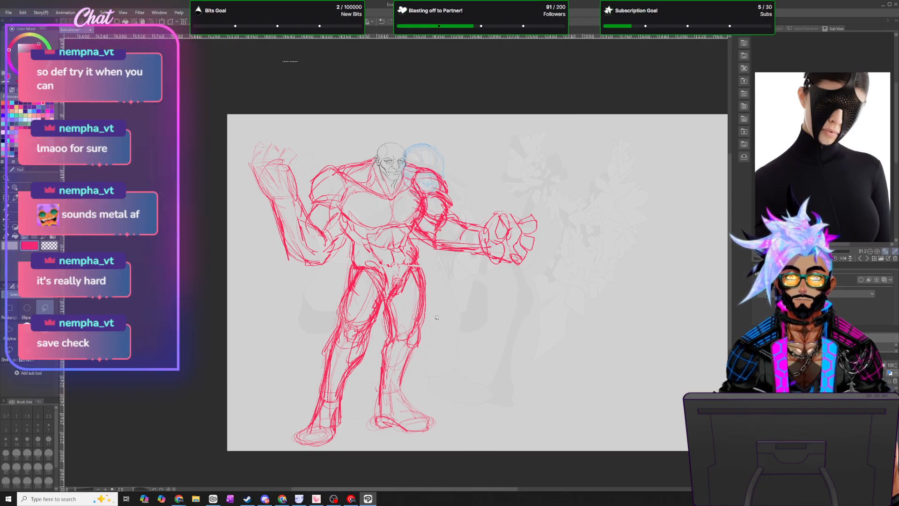
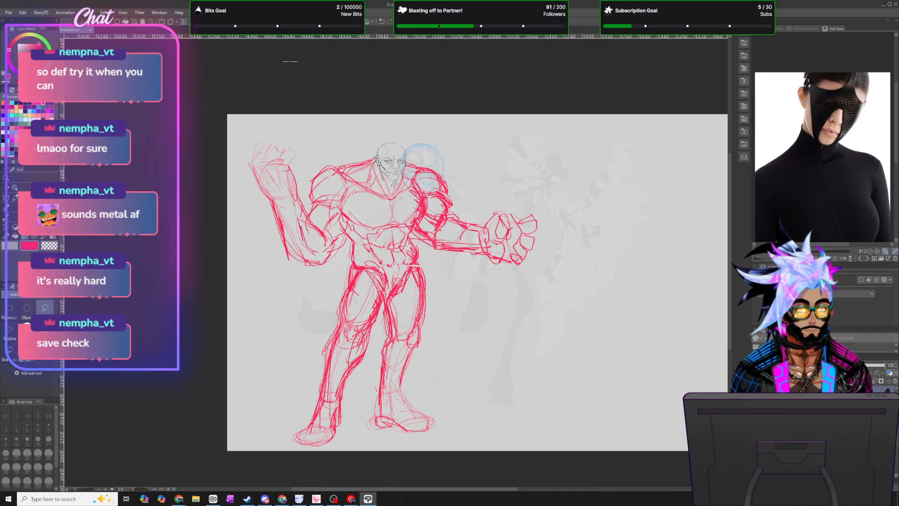
pyautogui.moveTo(833, 365); pyautogui.dragTo(819, 365)
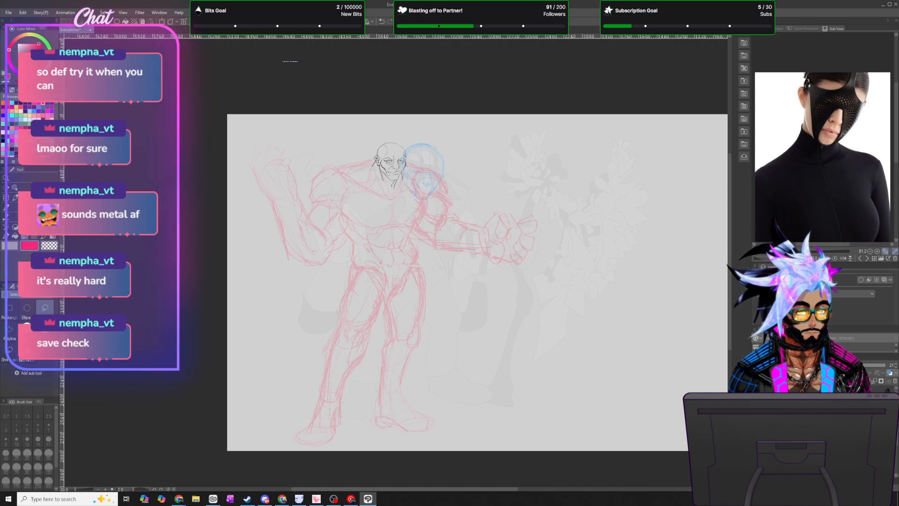
pyautogui.click(834, 412)
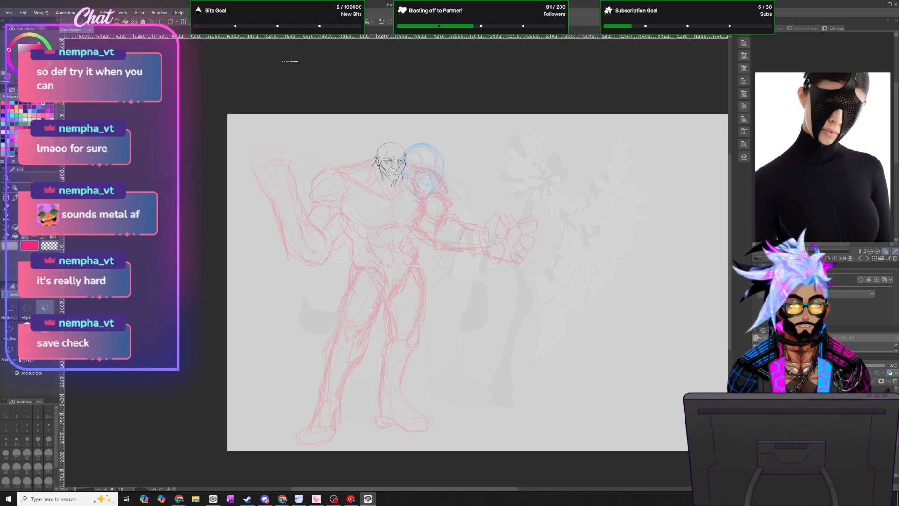
pyautogui.click(757, 412)
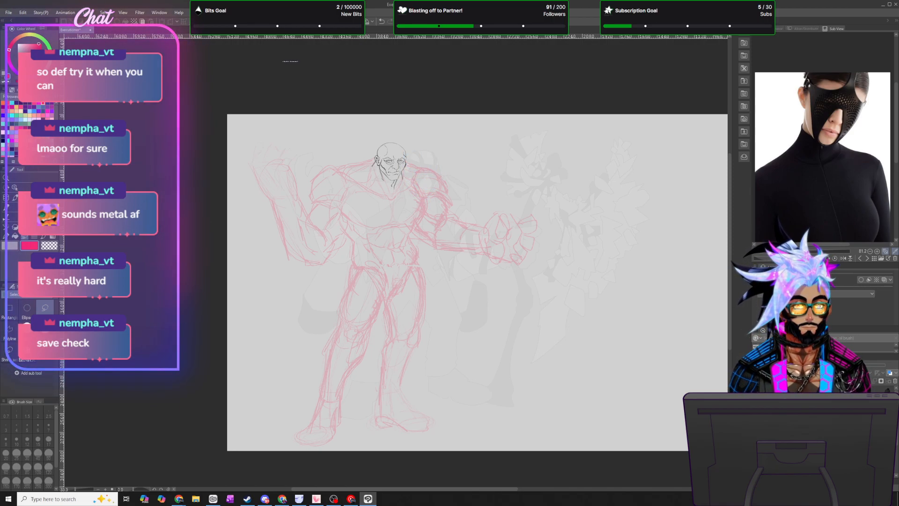
# - On the head's line-art layer, erase the old neck and shoulder lines beneath the jaw and ear
pyautogui.click(833, 392)
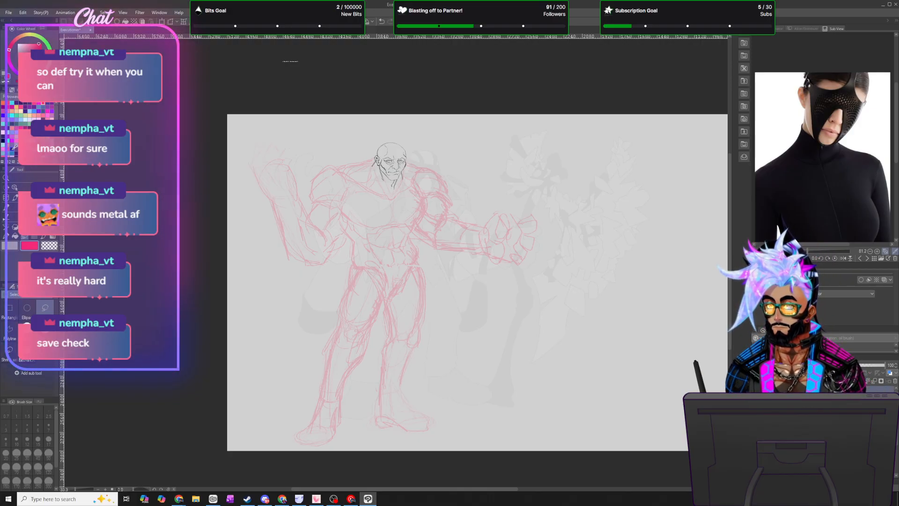
pyautogui.scroll(6, 390, 136)
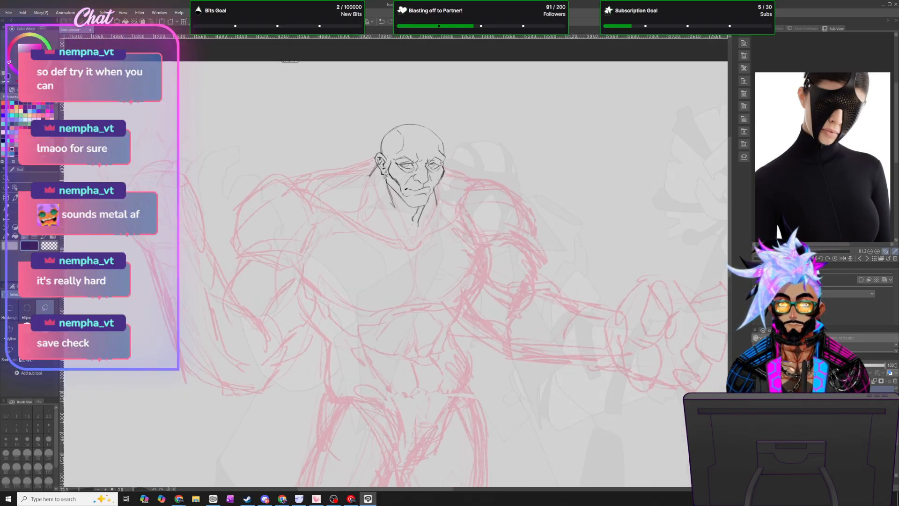
pyautogui.press('b')
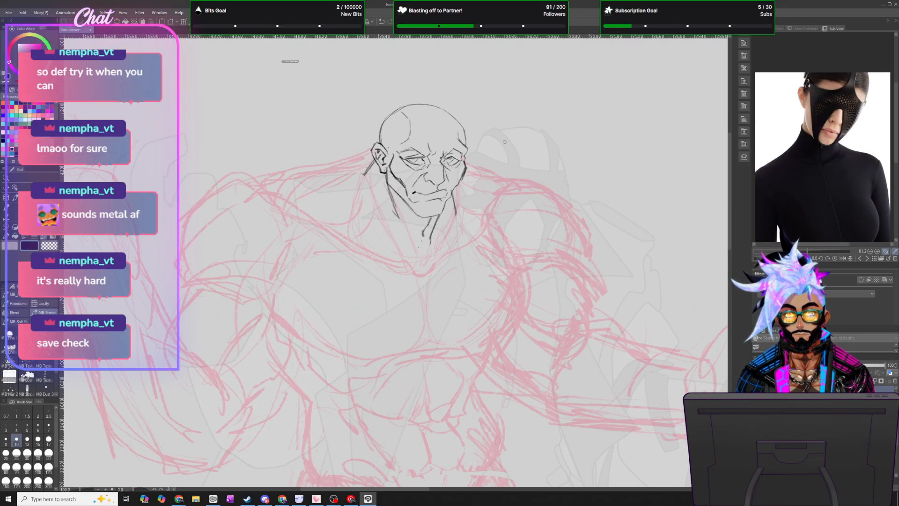
pyautogui.click(49, 243)
pyautogui.moveTo(365, 173)
pyautogui.mouseDown()
pyautogui.moveTo(369, 162)
pyautogui.moveTo(401, 223)
pyautogui.moveTo(428, 231)
pyautogui.moveTo(445, 217)
pyautogui.moveTo(431, 231)
pyautogui.mouseUp()
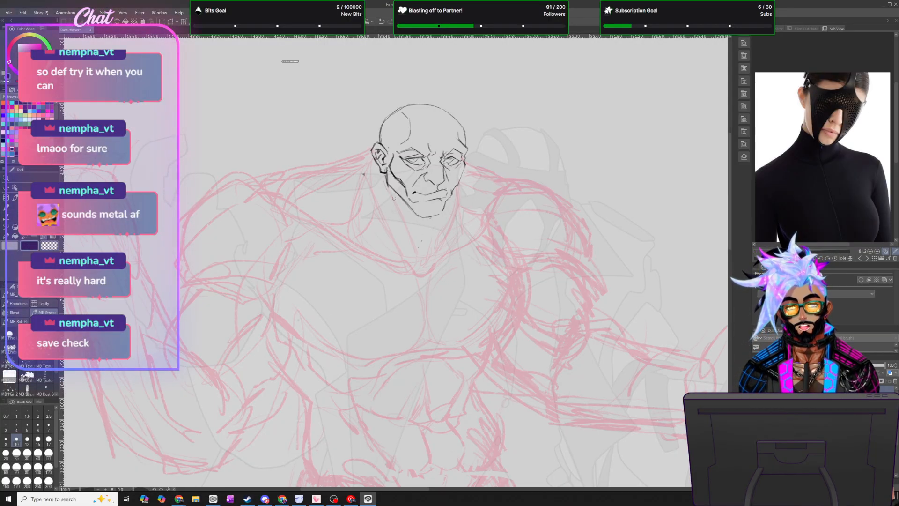
pyautogui.moveTo(407, 236)
pyautogui.mouseDown()
pyautogui.moveTo(391, 198)
pyautogui.moveTo(408, 240)
pyautogui.mouseUp()
# - Ink the neck in dark lines, with a V of muscle meeting at the throat pit and outer contours on both sides
pyautogui.moveTo(394, 193); pyautogui.dragTo(416, 266)
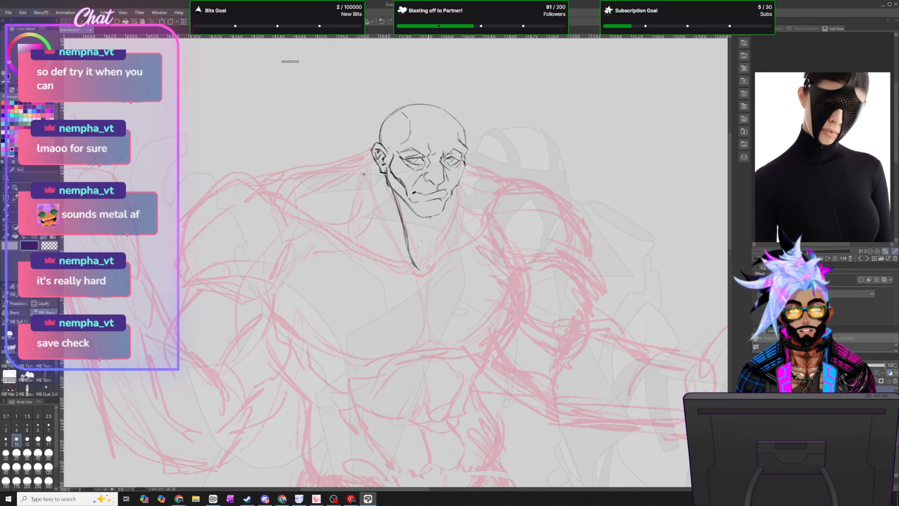
pyautogui.moveTo(423, 260); pyautogui.dragTo(441, 230)
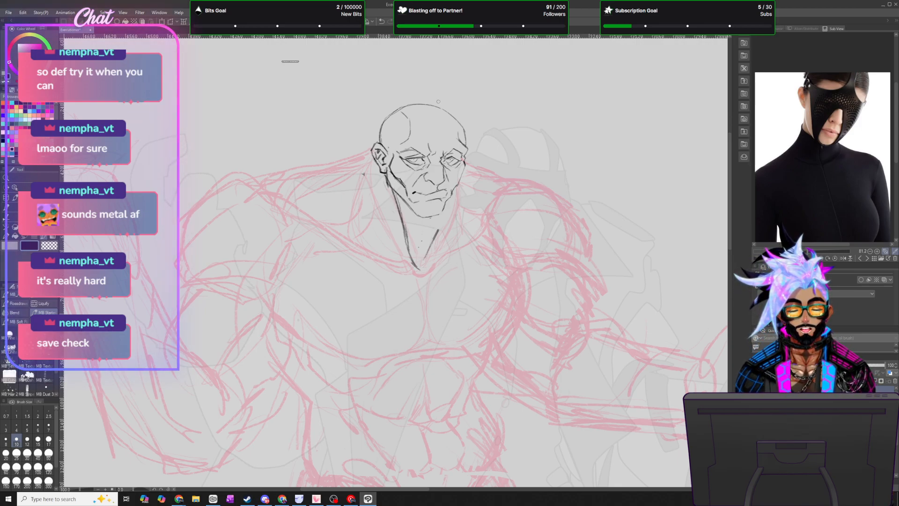
pyautogui.hotkey('ctrl', 'z')
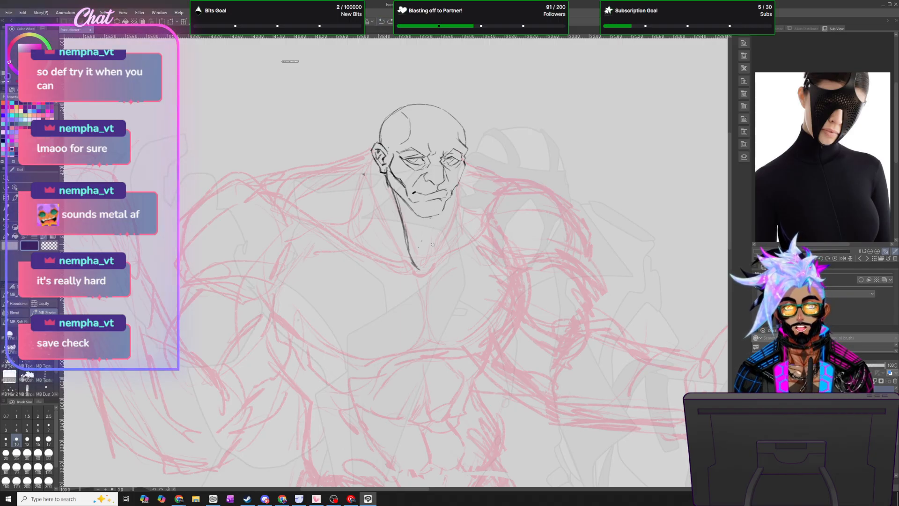
pyautogui.moveTo(420, 263); pyautogui.dragTo(436, 224)
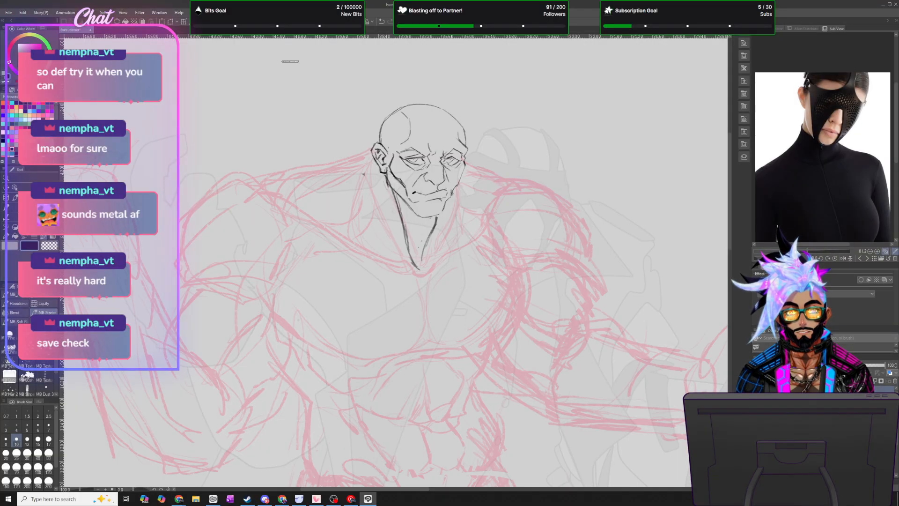
pyautogui.moveTo(448, 199); pyautogui.dragTo(424, 268)
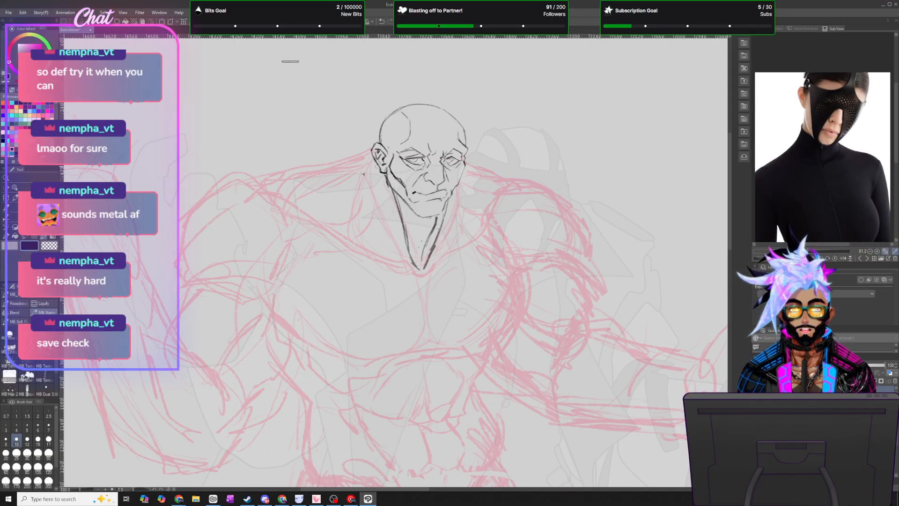
pyautogui.moveTo(372, 169); pyautogui.dragTo(380, 223)
pyautogui.moveTo(374, 161)
pyautogui.mouseDown()
pyautogui.moveTo(413, 271)
pyautogui.moveTo(384, 231)
pyautogui.moveTo(395, 248)
pyautogui.mouseUp()
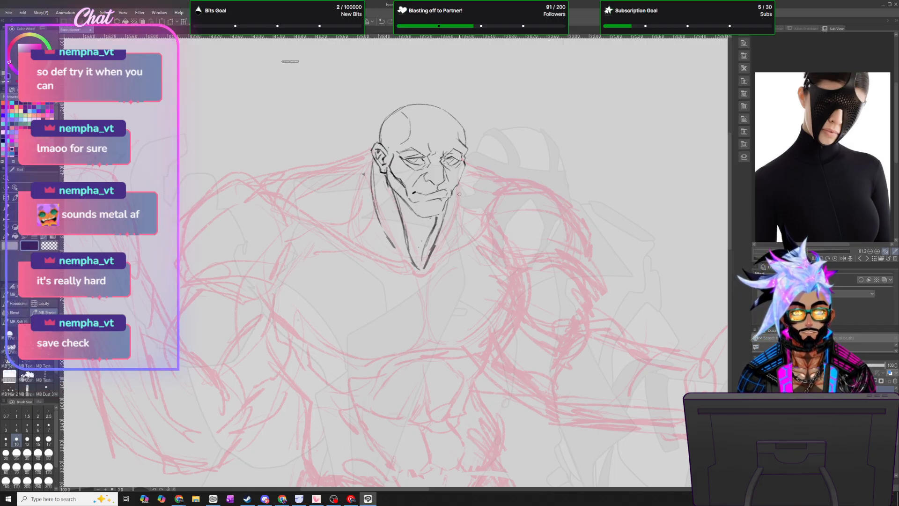
pyautogui.moveTo(460, 192); pyautogui.dragTo(441, 252)
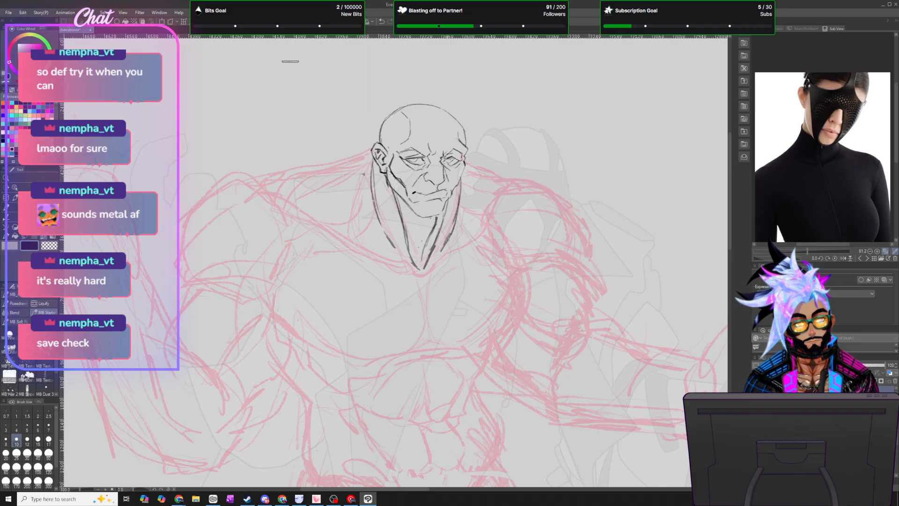
# - Ink the trapezius slope and both collarbones over the red sketch, then trim the overshoot at the shoulder end
pyautogui.moveTo(371, 156)
pyautogui.mouseDown()
pyautogui.moveTo(290, 166)
pyautogui.moveTo(257, 188)
pyautogui.mouseUp()
pyautogui.moveTo(338, 167); pyautogui.dragTo(367, 161)
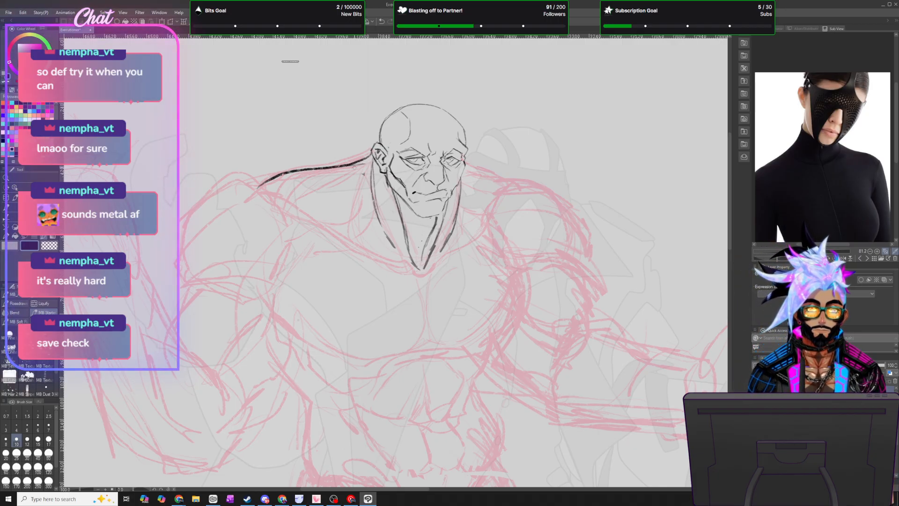
pyautogui.moveTo(255, 189)
pyautogui.mouseDown()
pyautogui.moveTo(240, 194)
pyautogui.moveTo(292, 209)
pyautogui.moveTo(415, 272)
pyautogui.moveTo(489, 223)
pyautogui.moveTo(519, 182)
pyautogui.mouseUp()
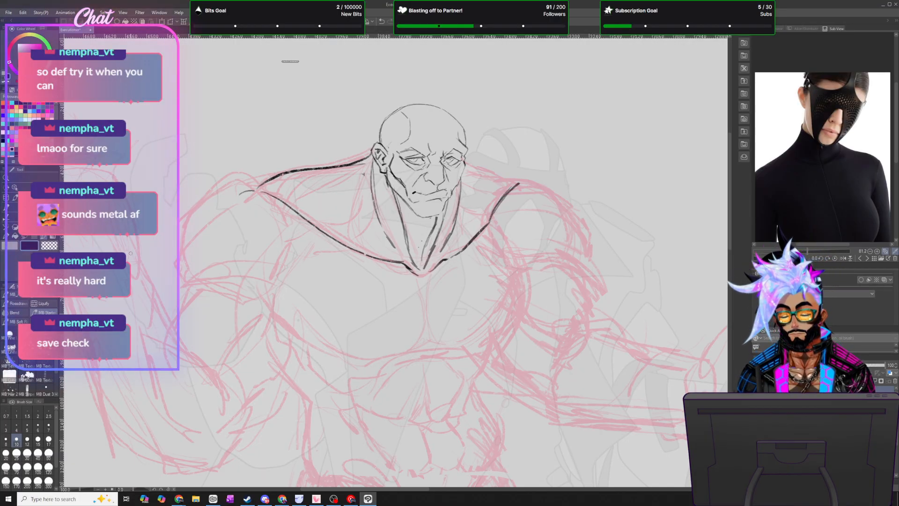
pyautogui.moveTo(255, 191)
pyautogui.mouseDown()
pyautogui.moveTo(275, 198)
pyautogui.moveTo(238, 183)
pyautogui.moveTo(272, 188)
pyautogui.moveTo(240, 194)
pyautogui.moveTo(286, 198)
pyautogui.moveTo(262, 179)
pyautogui.moveTo(295, 211)
pyautogui.mouseUp()
pyautogui.click(30, 245)
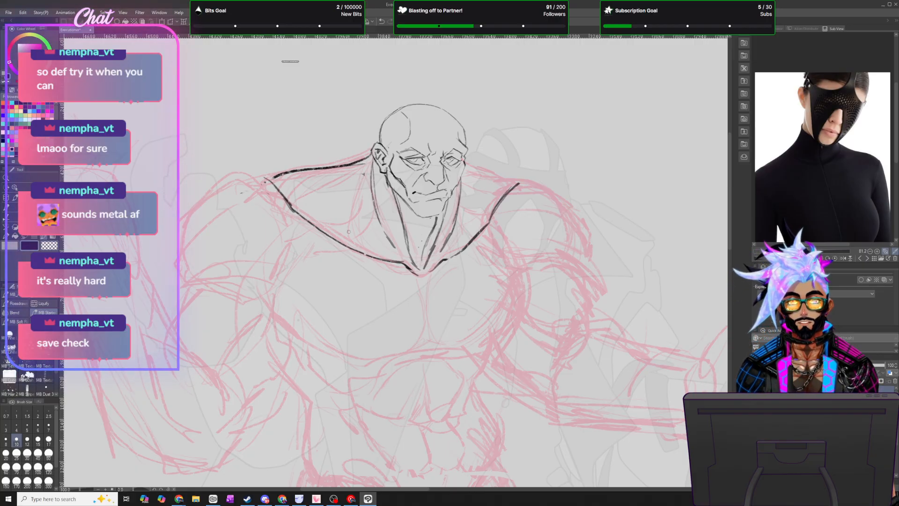
# - Ink a short curve rising from the middle of the collarbone toward the ear-side edge of the neck
pyautogui.moveTo(324, 233)
pyautogui.mouseDown()
pyautogui.moveTo(367, 230)
pyautogui.moveTo(351, 235)
pyautogui.mouseUp()
pyautogui.hotkey('ctrl', 'z')
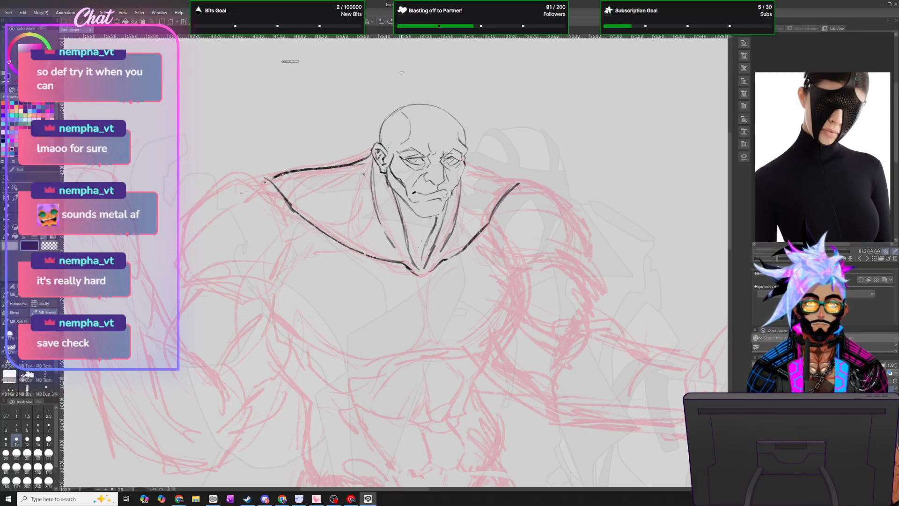
pyautogui.moveTo(323, 234); pyautogui.dragTo(370, 222)
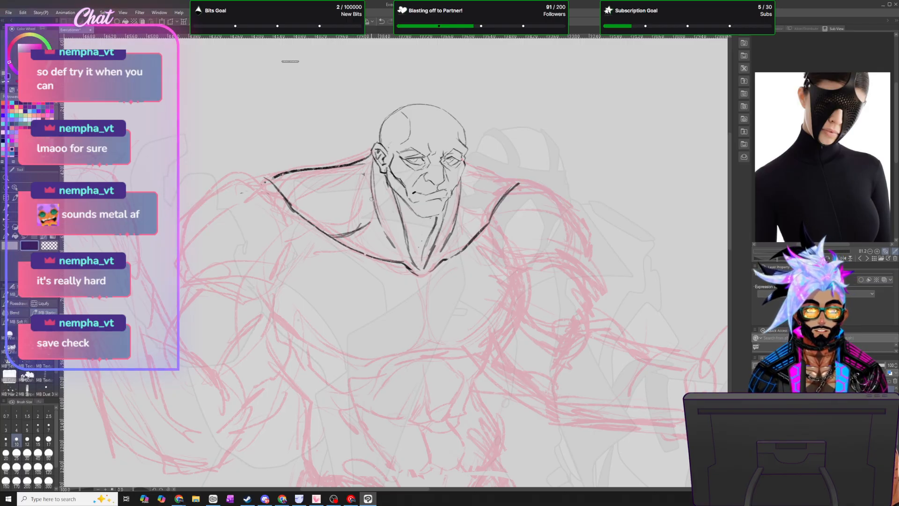
pyautogui.moveTo(372, 158)
pyautogui.mouseDown()
pyautogui.moveTo(375, 230)
pyautogui.moveTo(392, 252)
pyautogui.mouseUp()
pyautogui.moveTo(367, 217); pyautogui.dragTo(396, 258)
pyautogui.moveTo(369, 215); pyautogui.dragTo(390, 251)
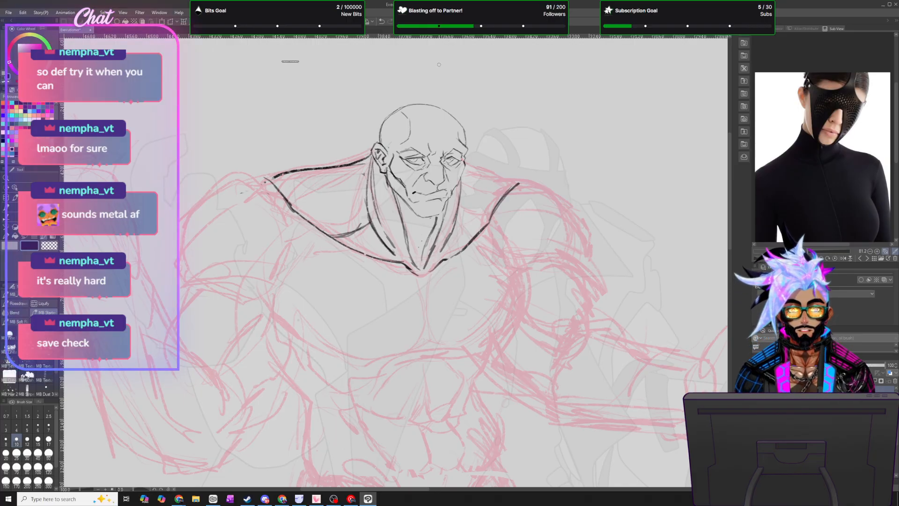
pyautogui.click(382, 21)
pyautogui.click(382, 21)
pyautogui.click(382, 22)
# - Redraw the ear-side neck contour down into the collarbone curve, and extend the trapezius line up to the ear
pyautogui.moveTo(370, 150)
pyautogui.mouseDown()
pyautogui.moveTo(385, 252)
pyautogui.moveTo(375, 200)
pyautogui.moveTo(377, 222)
pyautogui.mouseUp()
pyautogui.moveTo(375, 220); pyautogui.dragTo(398, 265)
pyautogui.moveTo(356, 232); pyautogui.dragTo(378, 139)
pyautogui.moveTo(284, 199)
pyautogui.mouseDown()
pyautogui.moveTo(335, 235)
pyautogui.moveTo(275, 173)
pyautogui.mouseUp()
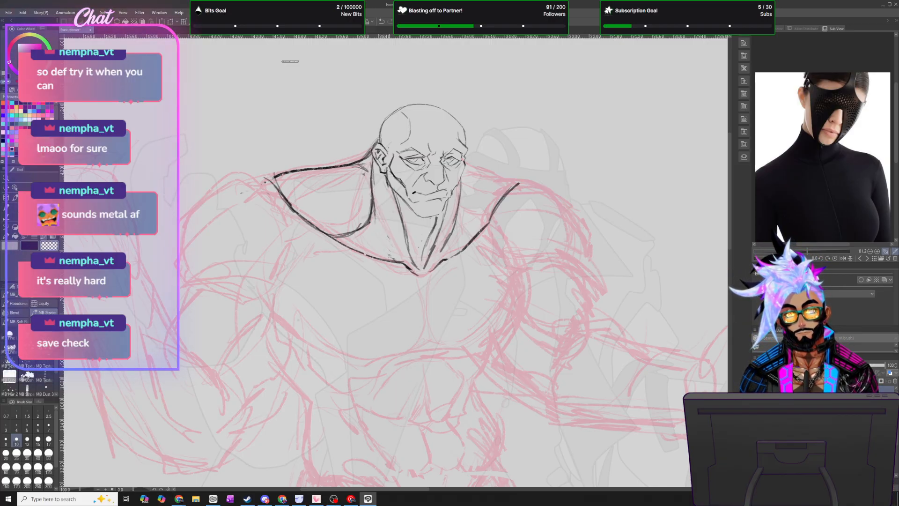
# - Continue the ear-side neck contour down toward the collarbone and clean up its edge by erasing stray strokes
pyautogui.moveTo(374, 199)
pyautogui.mouseDown()
pyautogui.moveTo(376, 245)
pyautogui.moveTo(367, 223)
pyautogui.moveTo(356, 238)
pyautogui.moveTo(335, 236)
pyautogui.moveTo(366, 236)
pyautogui.moveTo(374, 214)
pyautogui.moveTo(380, 252)
pyautogui.mouseUp()
pyautogui.moveTo(371, 220); pyautogui.dragTo(382, 252)
pyautogui.moveTo(376, 164)
pyautogui.mouseDown()
pyautogui.moveTo(370, 235)
pyautogui.moveTo(372, 178)
pyautogui.moveTo(375, 227)
pyautogui.mouseUp()
pyautogui.click(49, 246)
pyautogui.moveTo(373, 181); pyautogui.dragTo(374, 218)
pyautogui.moveTo(373, 169); pyautogui.dragTo(376, 243)
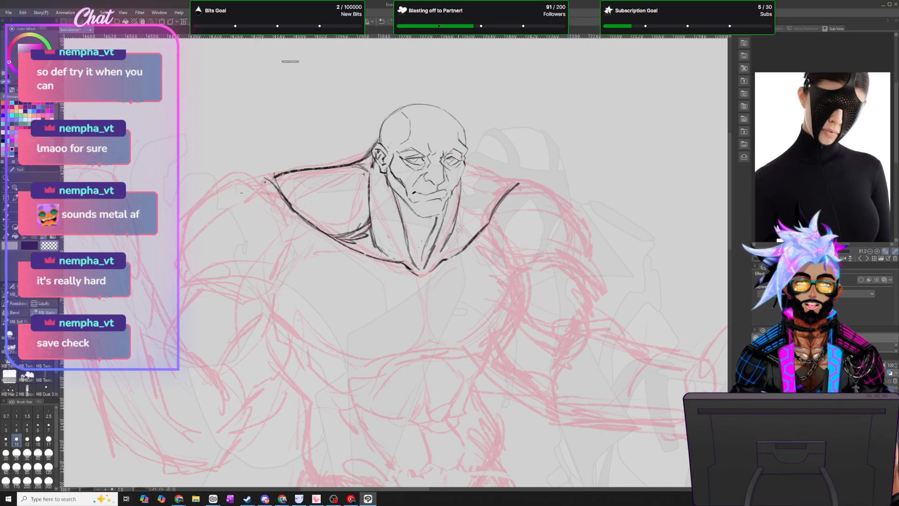
# - Check the inked neck and shoulders against the whole figure, then save the drawing
pyautogui.scroll(-5, 433, 260)
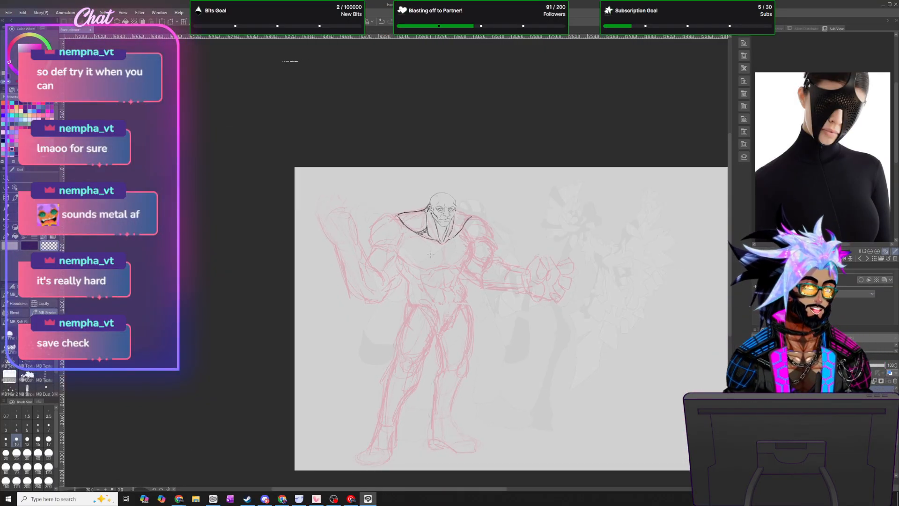
pyautogui.scroll(3, 433, 260)
pyautogui.scroll(2, 443, 245)
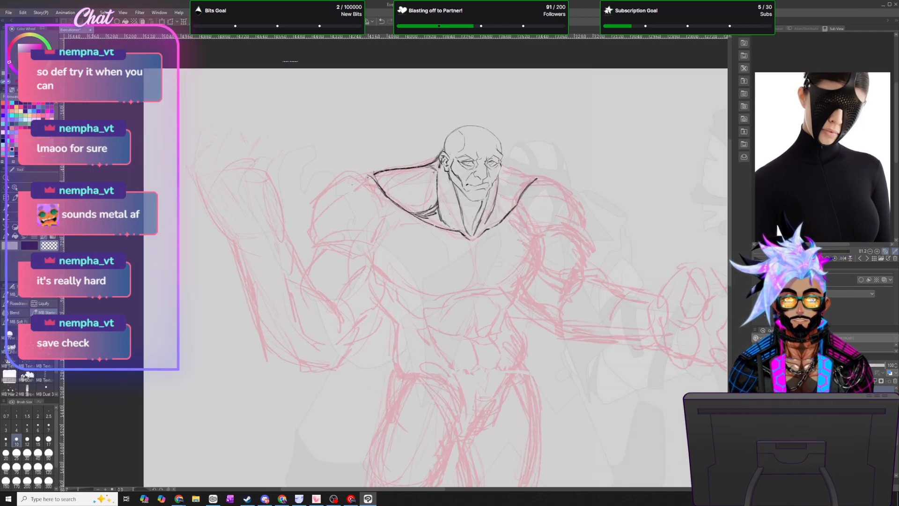
pyautogui.hotkey('ctrl', 's')
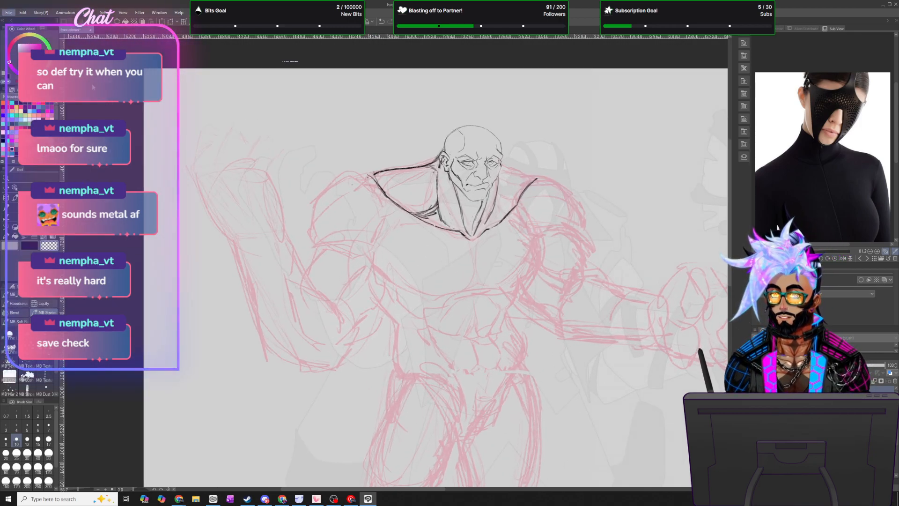
# - Erase the ear-side neck contour and the curve connecting it to the collarbone
pyautogui.scroll(3, 482, 168)
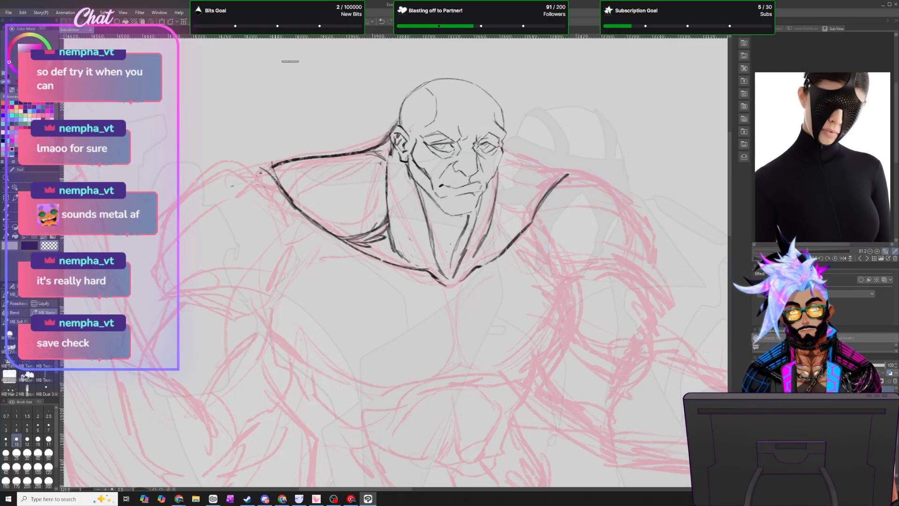
pyautogui.moveTo(360, 242)
pyautogui.mouseDown()
pyautogui.moveTo(378, 225)
pyautogui.moveTo(397, 250)
pyautogui.moveTo(361, 241)
pyautogui.moveTo(389, 219)
pyautogui.mouseUp()
pyautogui.moveTo(388, 227)
pyautogui.mouseDown()
pyautogui.moveTo(388, 167)
pyautogui.moveTo(354, 238)
pyautogui.mouseUp()
pyautogui.moveTo(393, 148); pyautogui.dragTo(390, 159)
pyautogui.moveTo(387, 223)
pyautogui.mouseDown()
pyautogui.moveTo(385, 243)
pyautogui.moveTo(343, 235)
pyautogui.moveTo(361, 248)
pyautogui.moveTo(420, 253)
pyautogui.moveTo(355, 235)
pyautogui.mouseUp()
pyautogui.press('c')
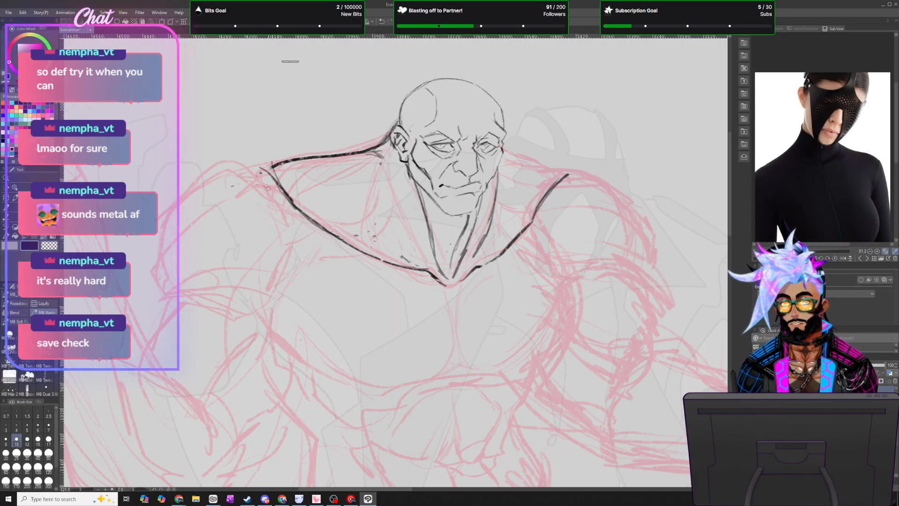
# - Erase the trapezius line's end near the ear and redraw it as a rounded arc curving down to the collarbone
pyautogui.click(49, 245)
pyautogui.moveTo(387, 134)
pyautogui.mouseDown()
pyautogui.moveTo(367, 151)
pyautogui.moveTo(398, 120)
pyautogui.moveTo(381, 162)
pyautogui.moveTo(352, 153)
pyautogui.mouseUp()
pyautogui.press('m')
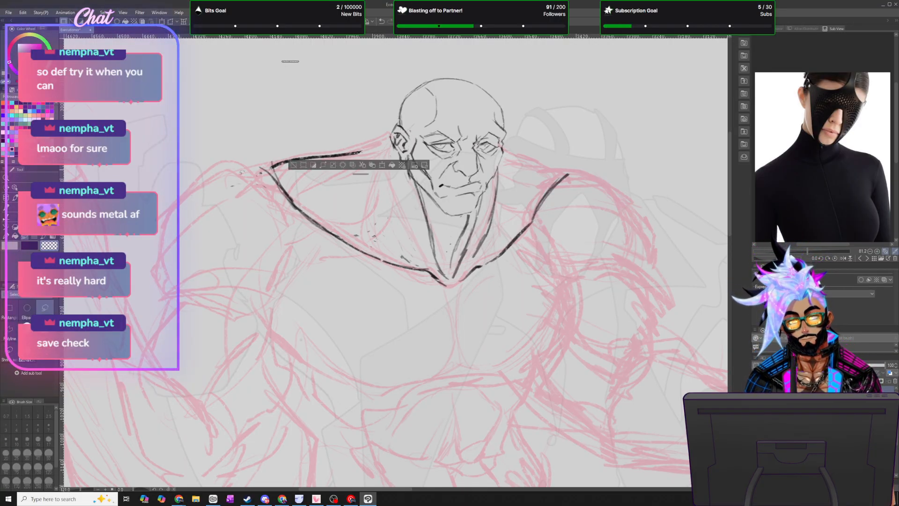
pyautogui.click(382, 21)
pyautogui.click(44, 237)
pyautogui.click(30, 245)
pyautogui.moveTo(359, 151)
pyautogui.mouseDown()
pyautogui.moveTo(388, 165)
pyautogui.moveTo(391, 216)
pyautogui.moveTo(393, 199)
pyautogui.moveTo(384, 230)
pyautogui.moveTo(368, 240)
pyautogui.mouseUp()
pyautogui.moveTo(398, 186)
pyautogui.mouseDown()
pyautogui.moveTo(369, 241)
pyautogui.moveTo(356, 242)
pyautogui.mouseUp()
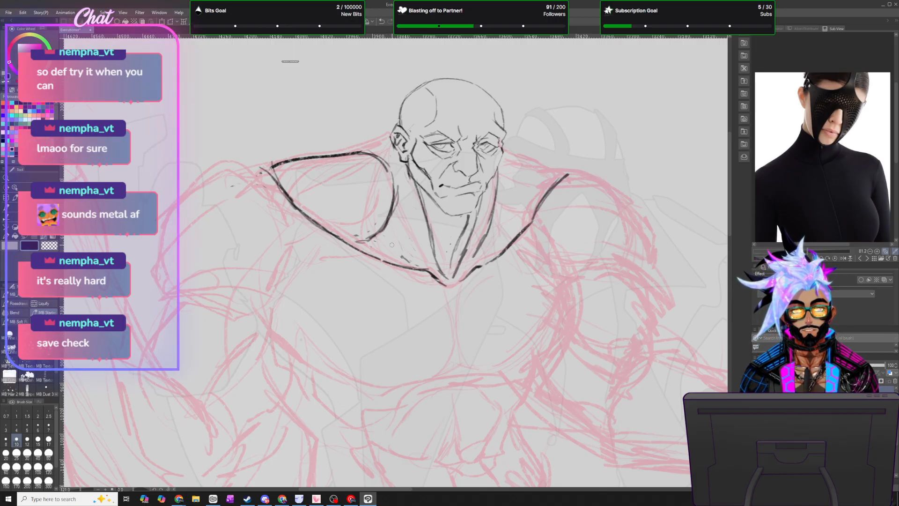
# - Ink a short stroke at the neck's base above the collarbone, and redraw the neck contour running down from the ear
pyautogui.moveTo(416, 270)
pyautogui.mouseDown()
pyautogui.moveTo(396, 252)
pyautogui.moveTo(409, 265)
pyautogui.mouseUp()
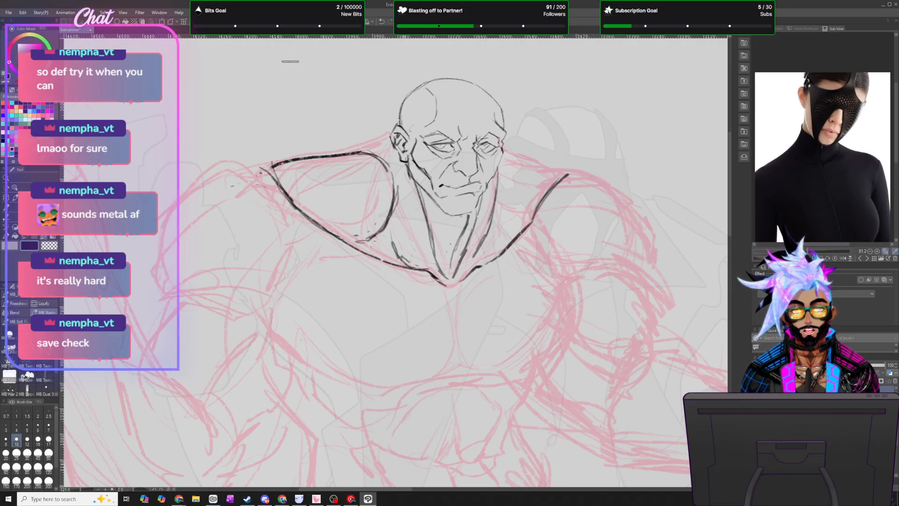
pyautogui.moveTo(390, 138); pyautogui.dragTo(392, 175)
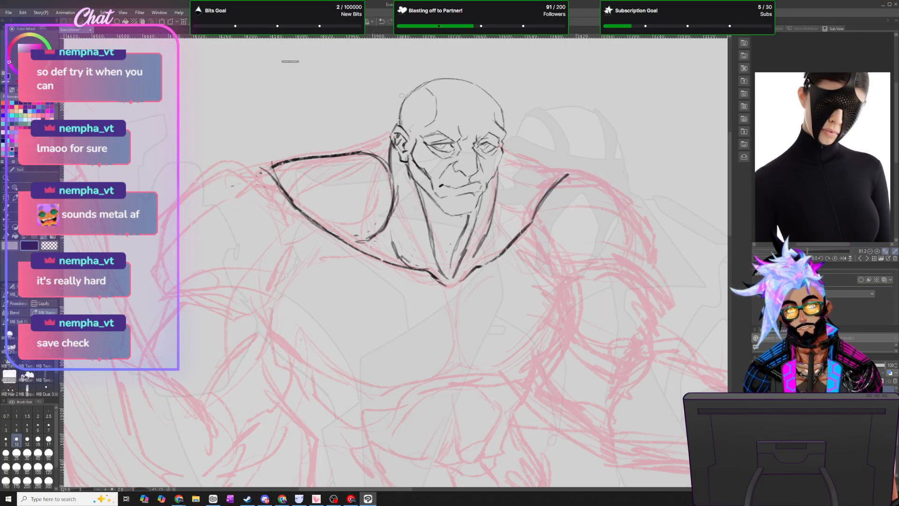
pyautogui.click(382, 22)
pyautogui.moveTo(393, 147); pyautogui.dragTo(396, 186)
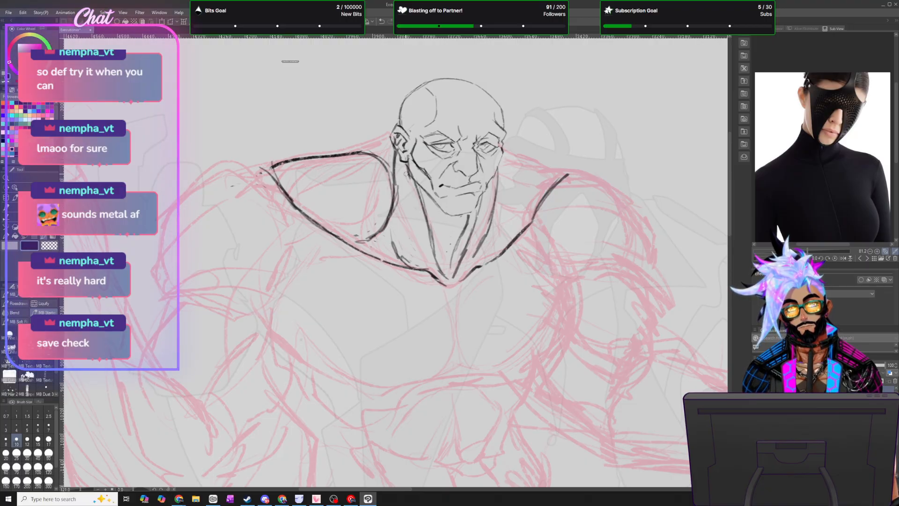
# - Reinforce the ear-side neck contour where it meets the trapezius, and mirror the canvas horizontally
pyautogui.moveTo(381, 158)
pyautogui.mouseDown()
pyautogui.moveTo(396, 147)
pyautogui.moveTo(395, 200)
pyautogui.mouseUp()
pyautogui.moveTo(395, 147); pyautogui.dragTo(392, 166)
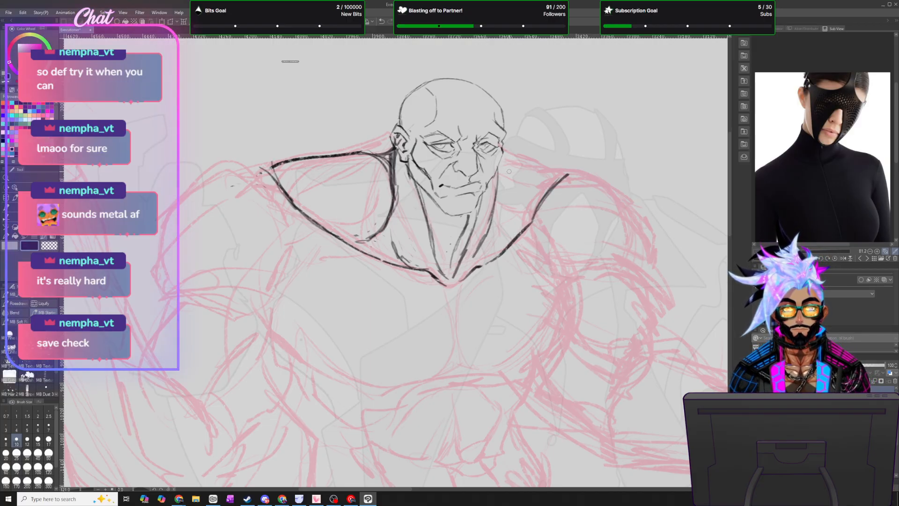
pyautogui.click(418, 22)
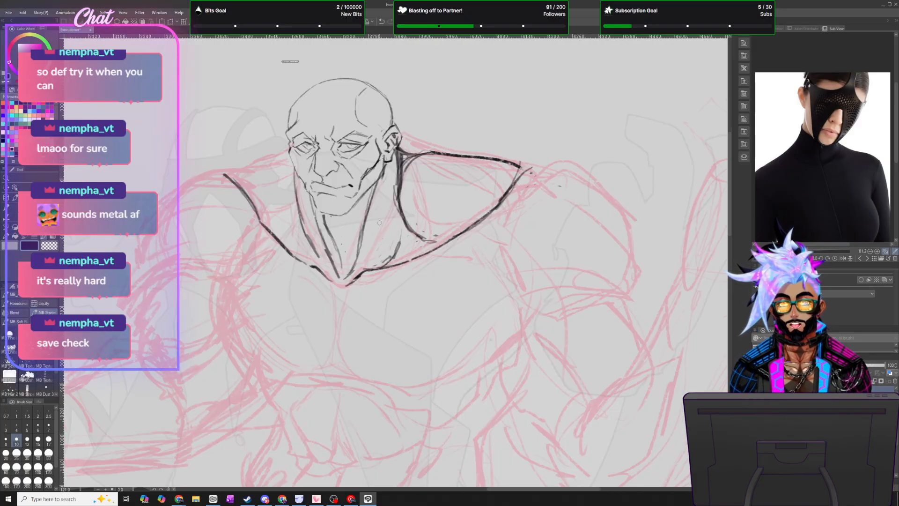
# - Erase the neck contour on the side away from the ear, redraw it down to the collarbone, and ink that side's trapezius
pyautogui.moveTo(294, 170); pyautogui.dragTo(295, 231)
pyautogui.moveTo(294, 196)
pyautogui.mouseDown()
pyautogui.moveTo(296, 229)
pyautogui.moveTo(307, 240)
pyautogui.moveTo(297, 197)
pyautogui.moveTo(298, 229)
pyautogui.mouseUp()
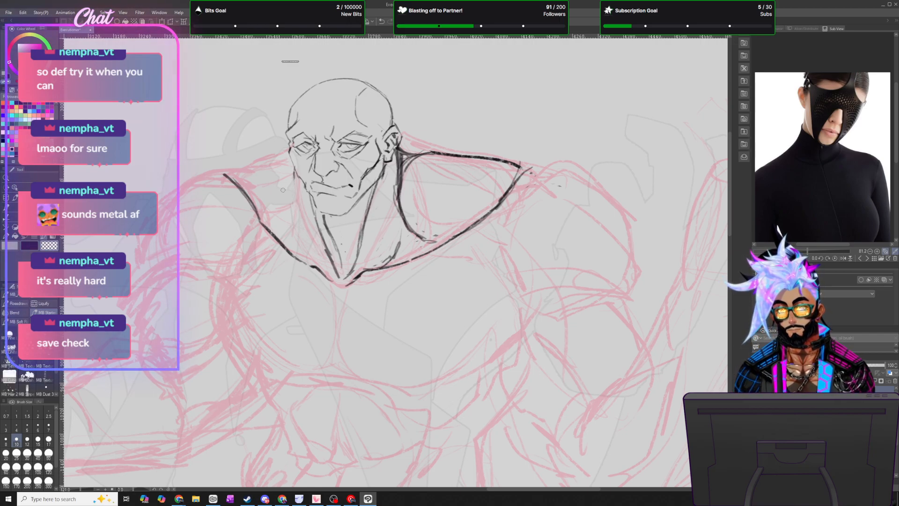
pyautogui.moveTo(295, 166)
pyautogui.mouseDown()
pyautogui.moveTo(298, 246)
pyautogui.moveTo(273, 228)
pyautogui.moveTo(292, 238)
pyautogui.mouseUp()
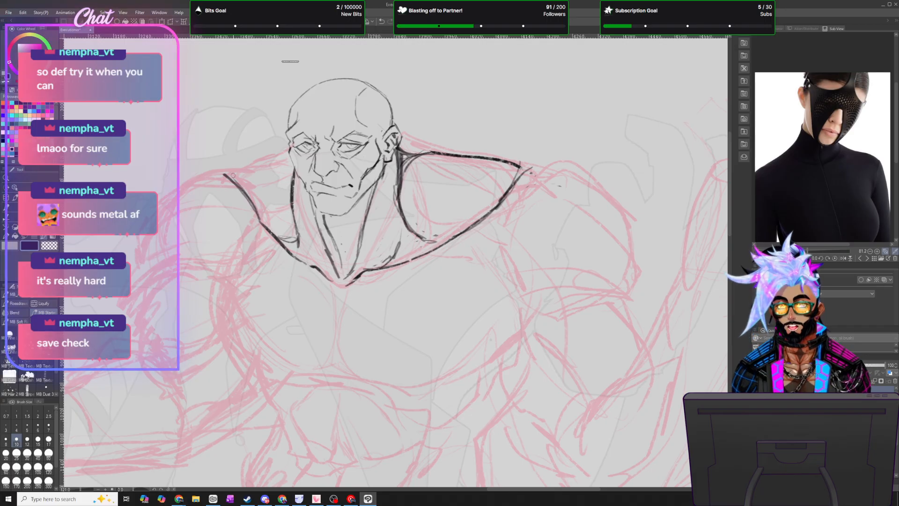
pyautogui.moveTo(230, 179)
pyautogui.mouseDown()
pyautogui.moveTo(284, 156)
pyautogui.moveTo(234, 179)
pyautogui.mouseUp()
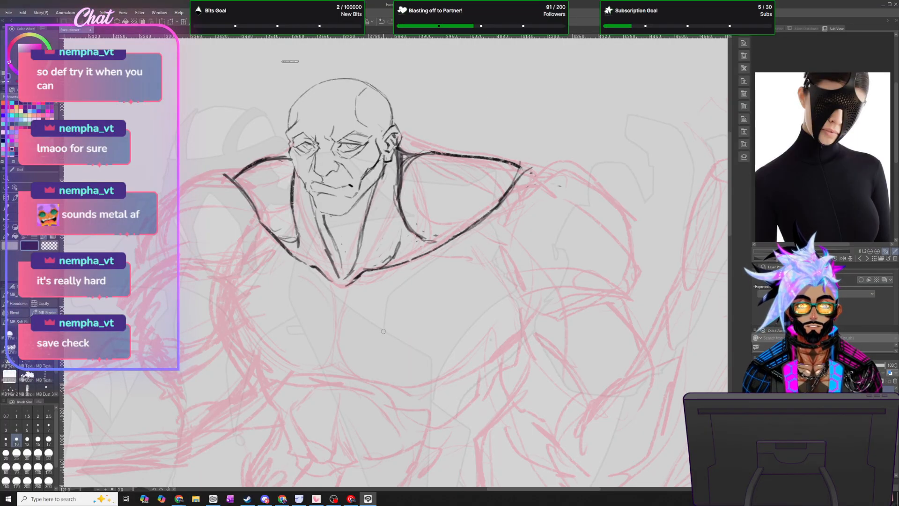
# - Ink the outstretched arm's shoulder with a rounded upper deltoid contour and a lower edge running toward the chest
pyautogui.scroll(-5, 383, 331)
pyautogui.scroll(3, 393, 389)
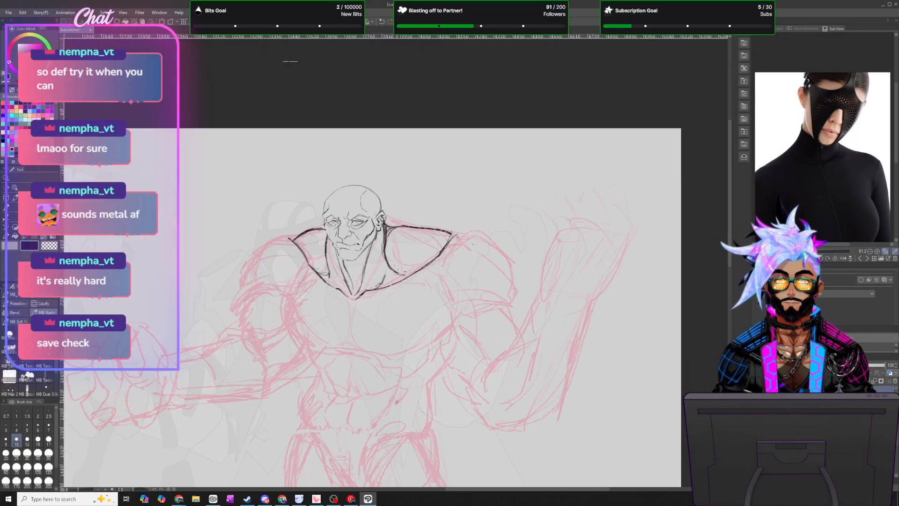
pyautogui.scroll(2, 396, 403)
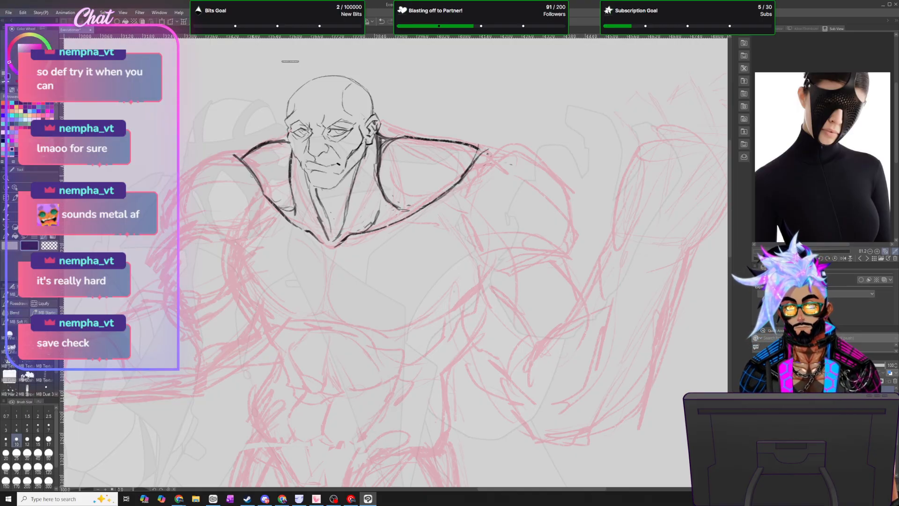
pyautogui.moveTo(255, 192)
pyautogui.mouseDown()
pyautogui.moveTo(230, 181)
pyautogui.moveTo(182, 232)
pyautogui.mouseUp()
pyautogui.click(382, 21)
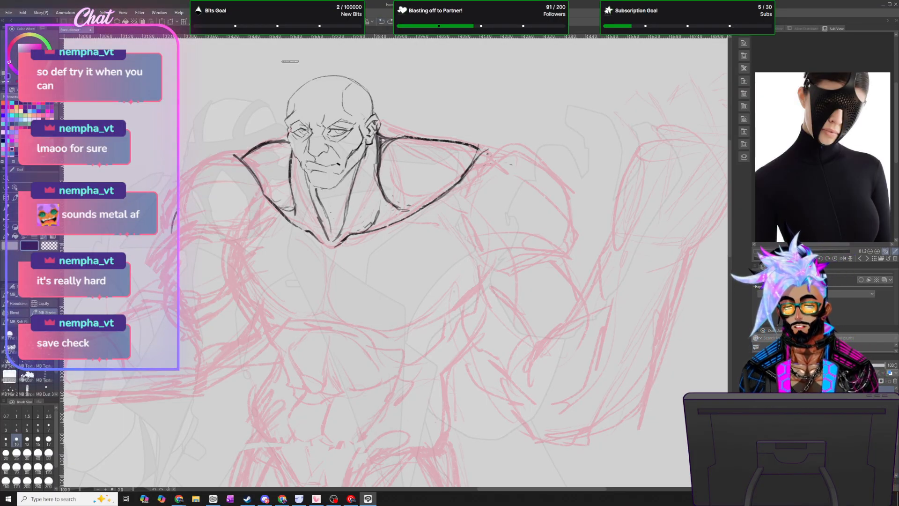
pyautogui.moveTo(187, 202); pyautogui.dragTo(245, 161)
pyautogui.moveTo(181, 246)
pyautogui.mouseDown()
pyautogui.moveTo(232, 233)
pyautogui.moveTo(259, 214)
pyautogui.mouseUp()
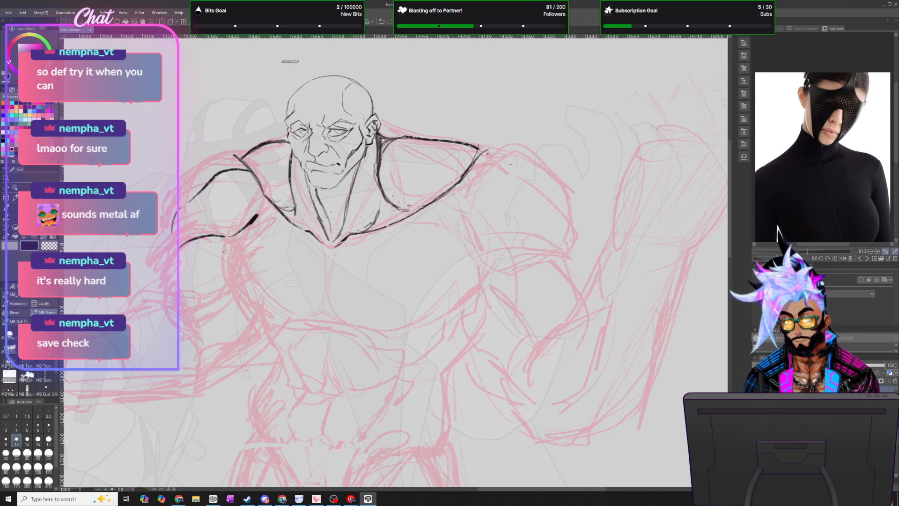
# - Ink the outlines of both pectorals, with upper edges below the collarbones and curved lower edges meeting at the sternum
pyautogui.moveTo(229, 250); pyautogui.dragTo(281, 240)
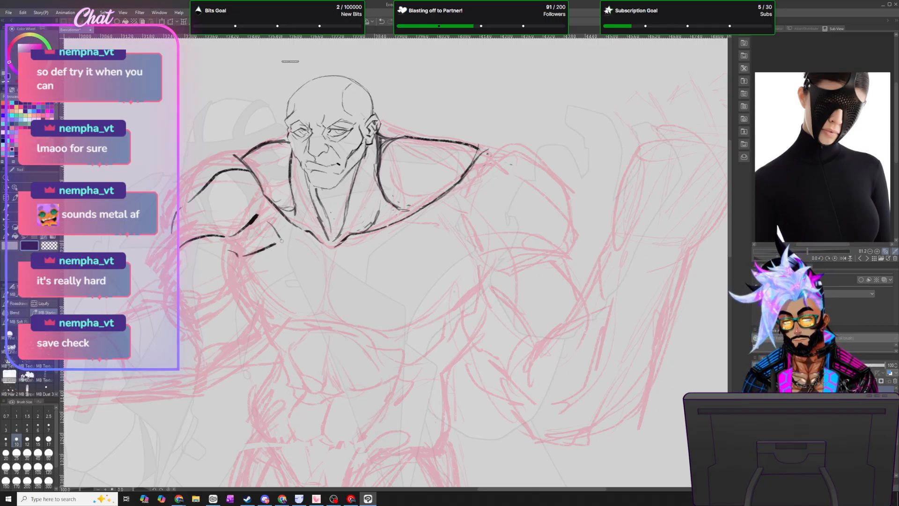
pyautogui.moveTo(237, 261); pyautogui.dragTo(295, 328)
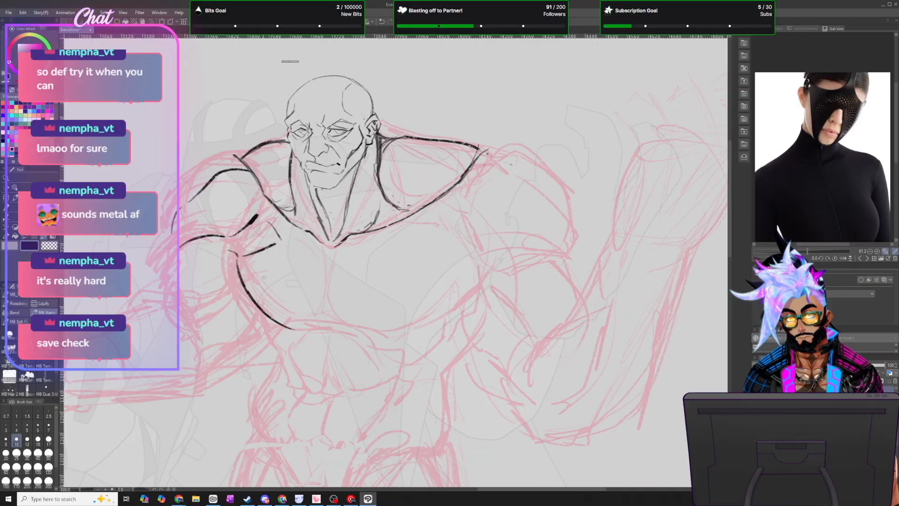
pyautogui.moveTo(235, 263)
pyautogui.mouseDown()
pyautogui.moveTo(263, 314)
pyautogui.moveTo(327, 325)
pyautogui.mouseUp()
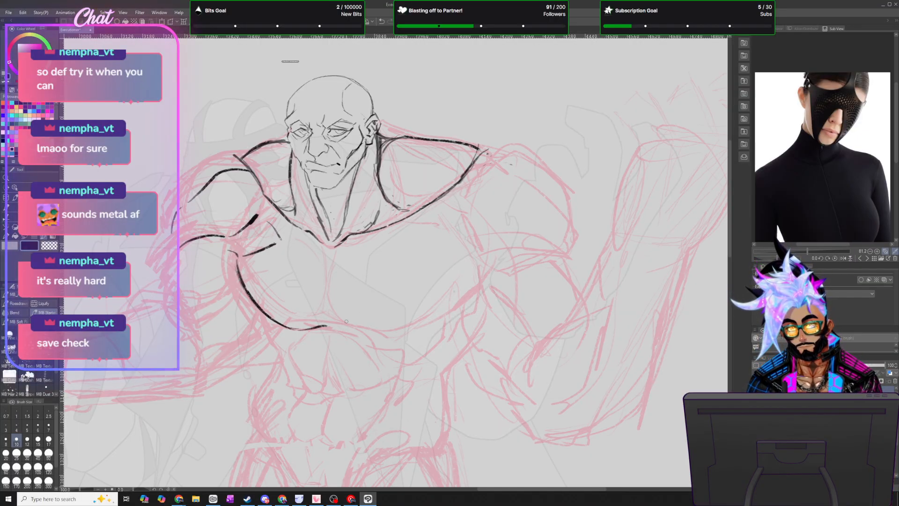
pyautogui.moveTo(283, 239)
pyautogui.mouseDown()
pyautogui.moveTo(320, 255)
pyautogui.moveTo(454, 219)
pyautogui.moveTo(467, 206)
pyautogui.mouseUp()
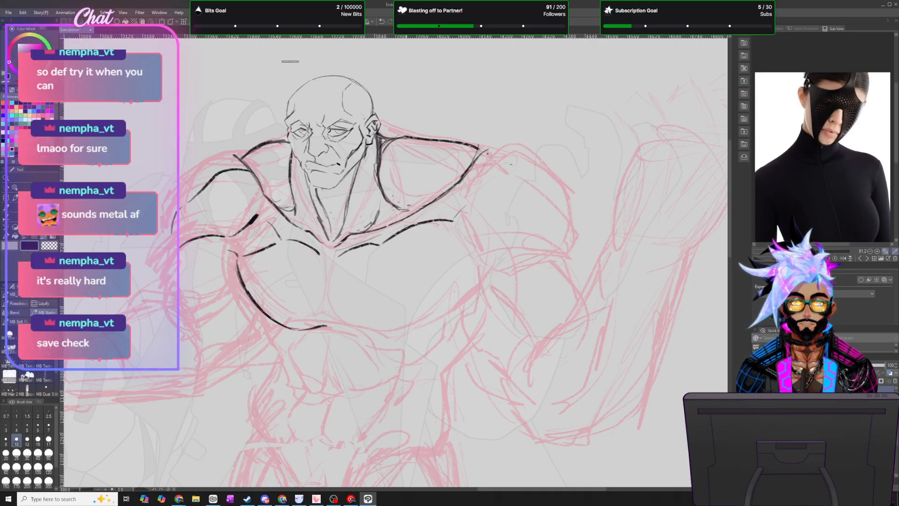
pyautogui.moveTo(330, 322)
pyautogui.mouseDown()
pyautogui.moveTo(359, 336)
pyautogui.moveTo(440, 325)
pyautogui.moveTo(482, 273)
pyautogui.mouseUp()
pyautogui.moveTo(484, 271); pyautogui.dragTo(421, 341)
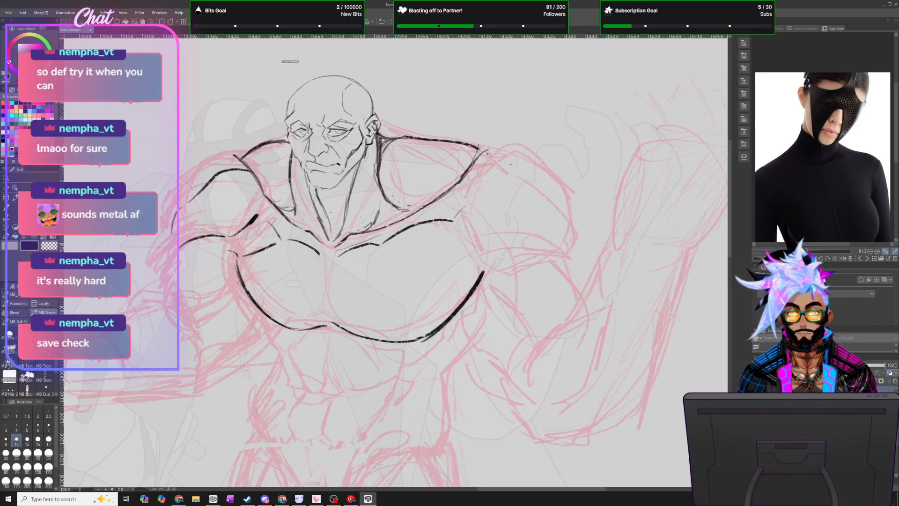
# - Add short muscle strokes inside the pectorals' outer edges and ink the sternum crease between them
pyautogui.moveTo(250, 294); pyautogui.dragTo(290, 313)
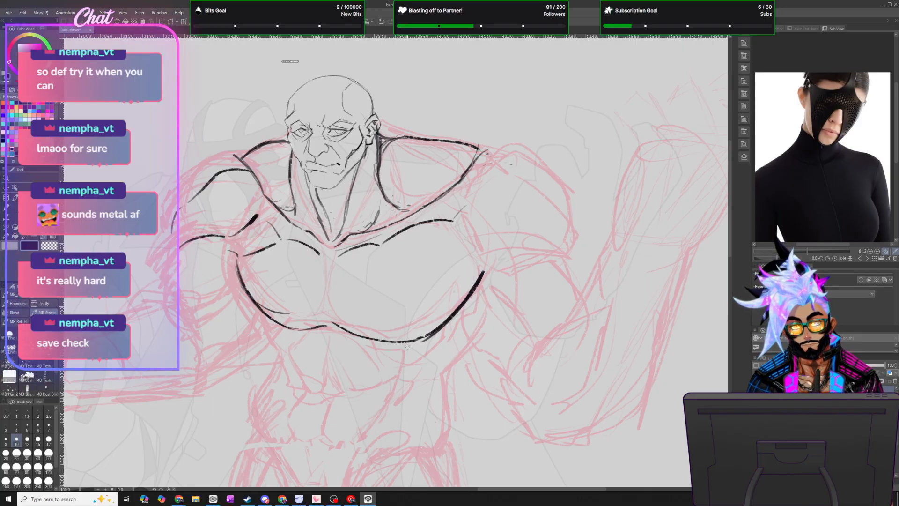
pyautogui.moveTo(482, 267); pyautogui.dragTo(440, 300)
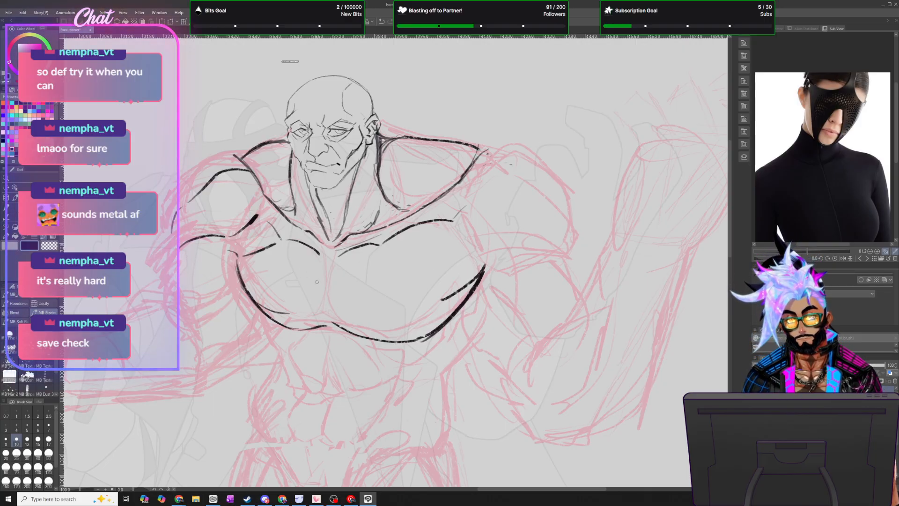
pyautogui.moveTo(305, 265); pyautogui.dragTo(327, 307)
pyautogui.moveTo(338, 265); pyautogui.dragTo(329, 284)
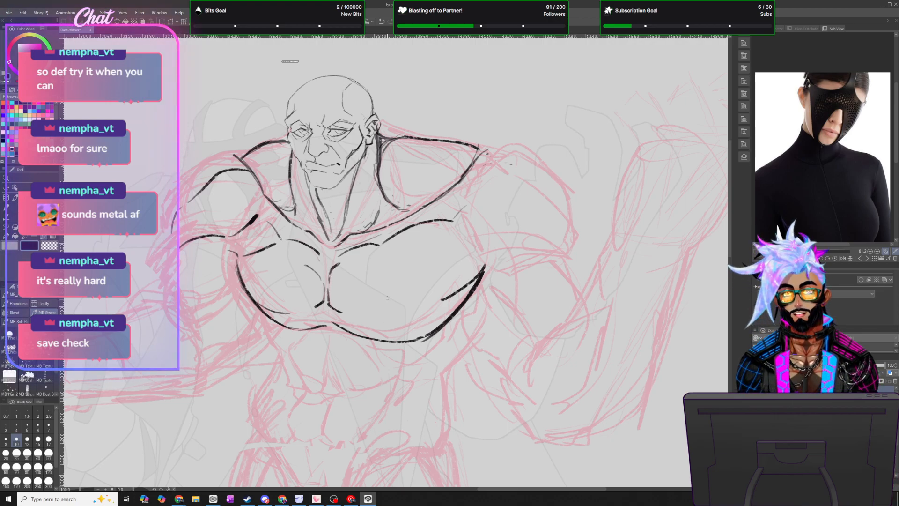
# - Ink the ribcage lines beneath the pectorals and the outer edge of the upper abdominals on the outstretched arm's side
pyautogui.scroll(-6, 390, 300)
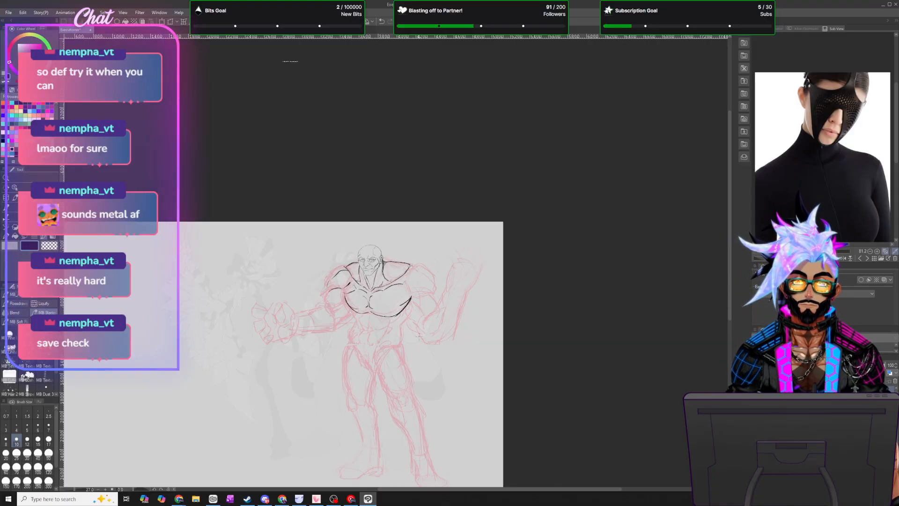
pyautogui.scroll(6, 418, 335)
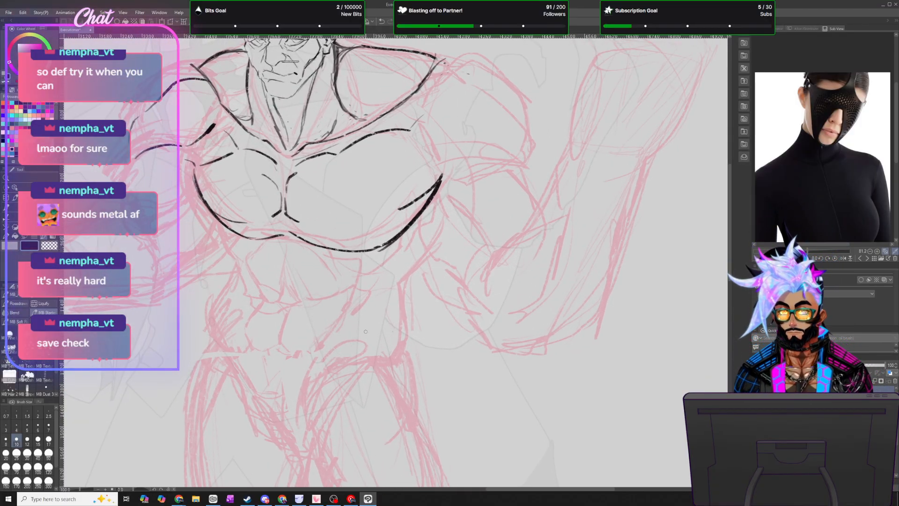
pyautogui.moveTo(289, 238)
pyautogui.mouseDown()
pyautogui.moveTo(294, 257)
pyautogui.moveTo(343, 266)
pyautogui.mouseUp()
pyautogui.moveTo(290, 252)
pyautogui.mouseDown()
pyautogui.moveTo(269, 262)
pyautogui.moveTo(240, 240)
pyautogui.moveTo(335, 266)
pyautogui.moveTo(368, 293)
pyautogui.mouseUp()
pyautogui.hotkey('ctrl', 'z')
pyautogui.moveTo(257, 251)
pyautogui.mouseDown()
pyautogui.moveTo(242, 271)
pyautogui.moveTo(266, 302)
pyautogui.mouseUp()
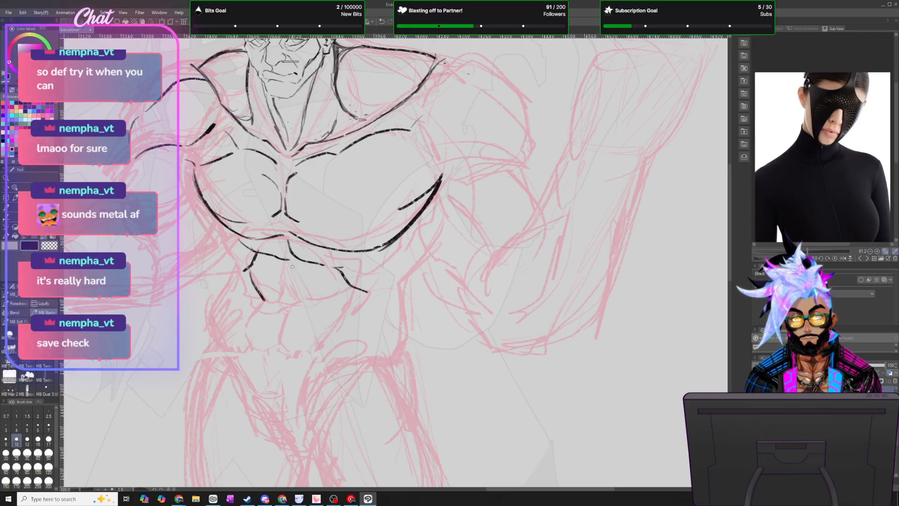
# - Ink the upper pair of abdominals with their central dividing line, inner contours and curved lower edges
pyautogui.moveTo(277, 260)
pyautogui.mouseDown()
pyautogui.moveTo(287, 269)
pyautogui.moveTo(280, 302)
pyautogui.mouseUp()
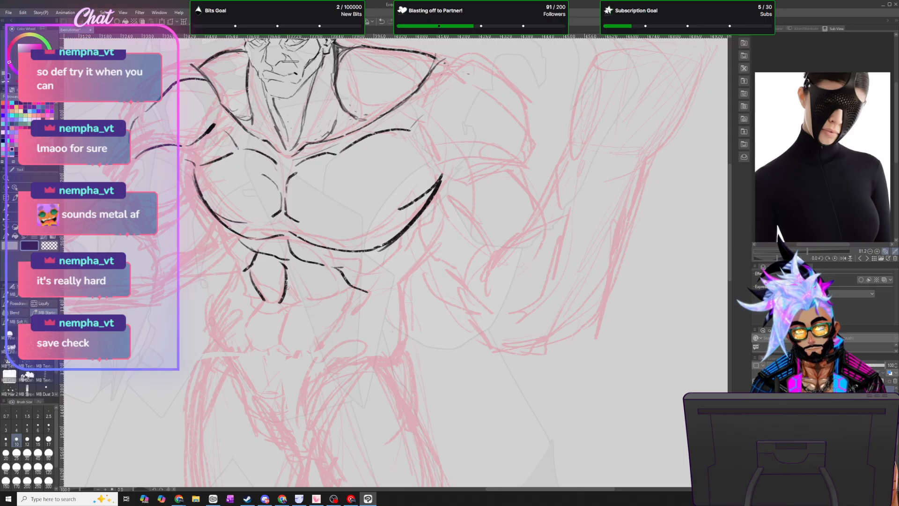
pyautogui.hotkey('ctrl', 'z')
pyautogui.moveTo(287, 266)
pyautogui.mouseDown()
pyautogui.moveTo(295, 304)
pyautogui.moveTo(286, 284)
pyautogui.moveTo(282, 301)
pyautogui.moveTo(325, 306)
pyautogui.moveTo(346, 295)
pyautogui.moveTo(311, 296)
pyautogui.moveTo(330, 286)
pyautogui.mouseUp()
pyautogui.moveTo(253, 265)
pyautogui.mouseDown()
pyautogui.moveTo(290, 289)
pyautogui.moveTo(289, 301)
pyautogui.mouseUp()
pyautogui.moveTo(292, 299); pyautogui.dragTo(301, 306)
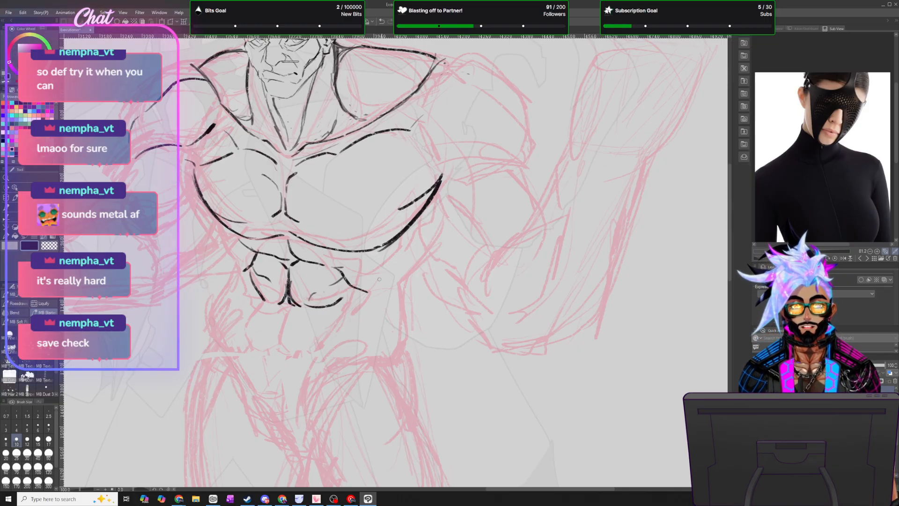
# - Ink the serratus strokes below the raised arm's pectoral and the outer torso contours on both sides
pyautogui.moveTo(357, 266)
pyautogui.mouseDown()
pyautogui.moveTo(382, 261)
pyautogui.moveTo(398, 241)
pyautogui.mouseUp()
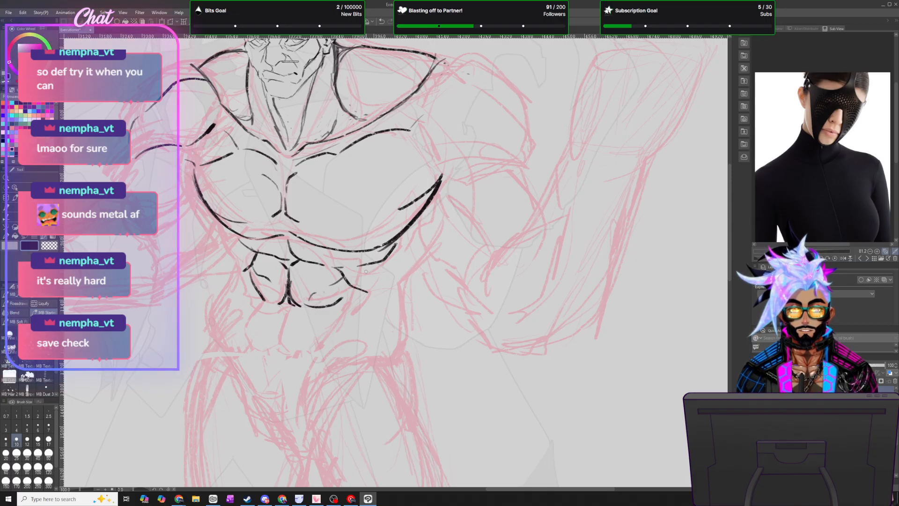
pyautogui.moveTo(377, 266)
pyautogui.mouseDown()
pyautogui.moveTo(398, 266)
pyautogui.moveTo(375, 281)
pyautogui.moveTo(431, 223)
pyautogui.mouseUp()
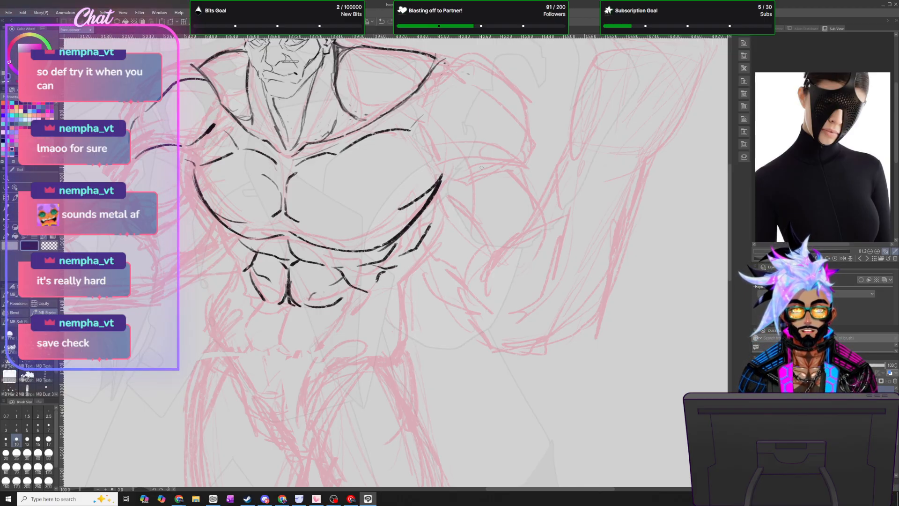
pyautogui.moveTo(409, 286); pyautogui.dragTo(451, 208)
pyautogui.moveTo(208, 210); pyautogui.dragTo(233, 265)
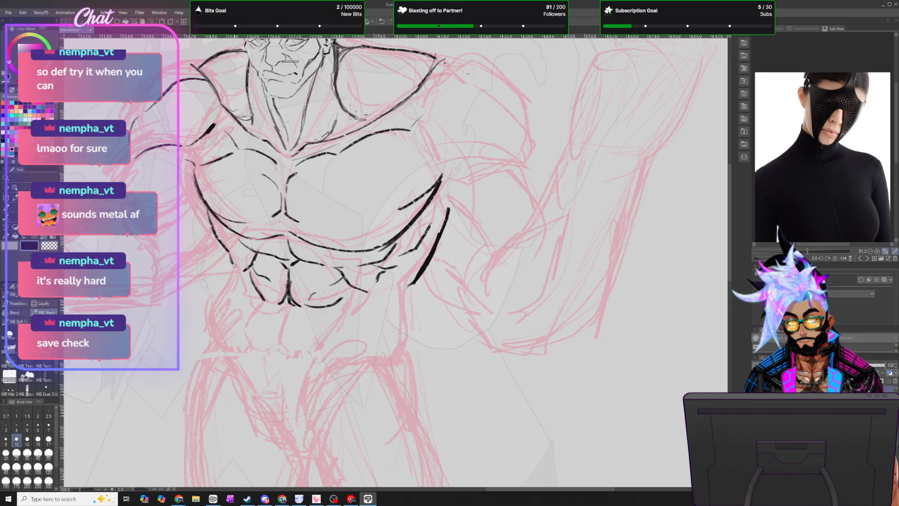
# - Ink the raised arm's deltoid with an arched lower edge, a curved inner contour and a short outer muscle stroke
pyautogui.scroll(-2, 393, 329)
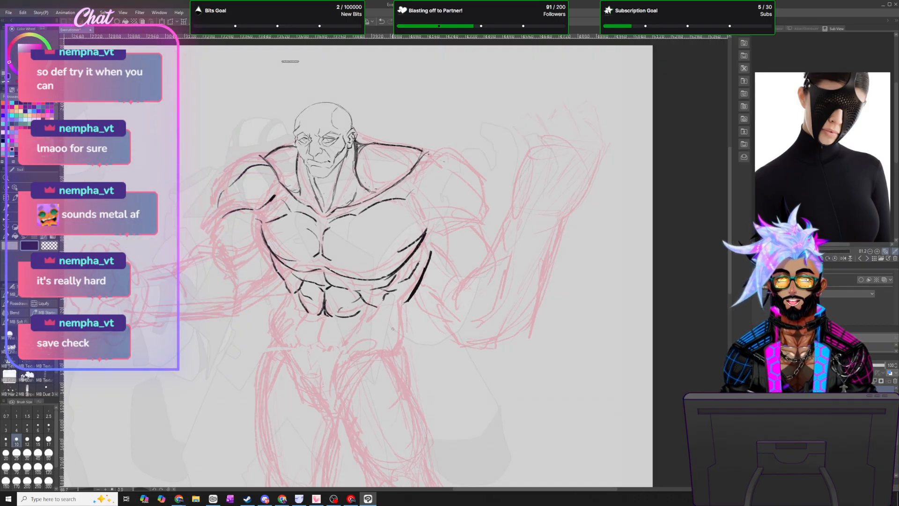
pyautogui.scroll(-9, 393, 329)
pyautogui.scroll(8, 421, 314)
pyautogui.scroll(1, 421, 313)
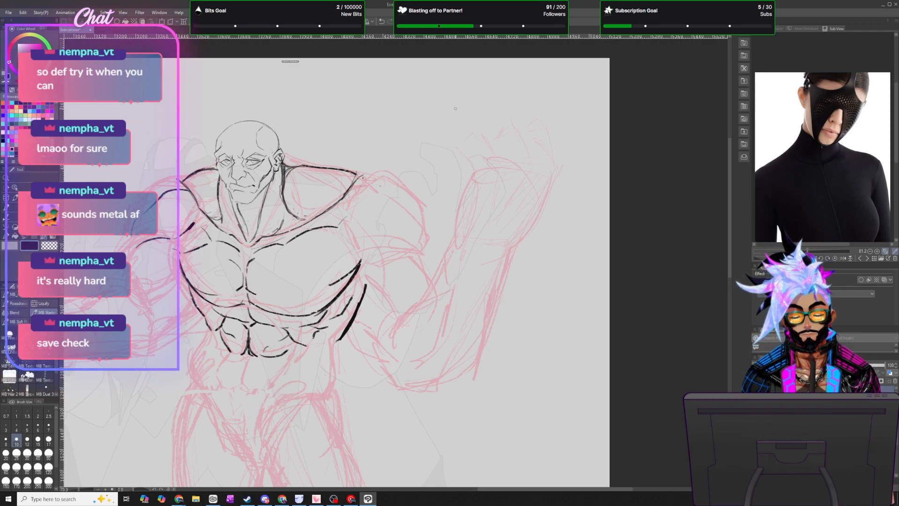
pyautogui.moveTo(364, 259); pyautogui.dragTo(412, 251)
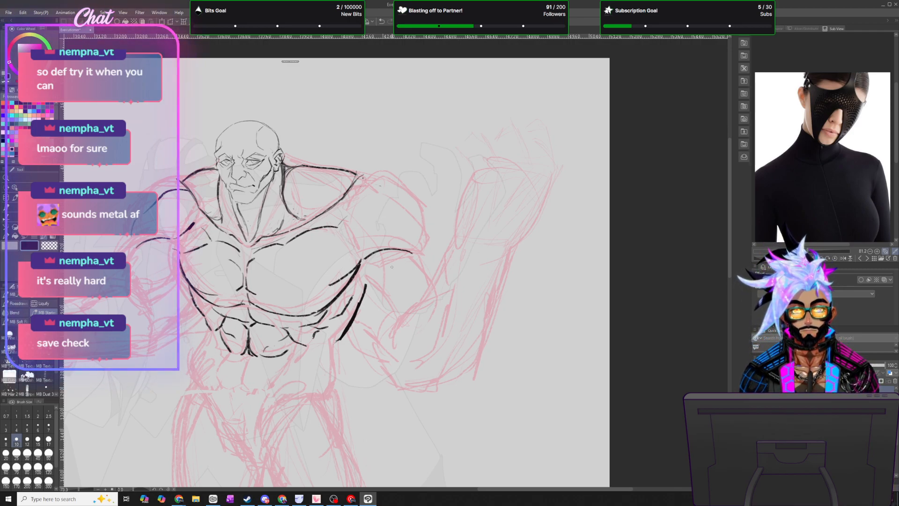
pyautogui.moveTo(358, 258); pyautogui.dragTo(368, 206)
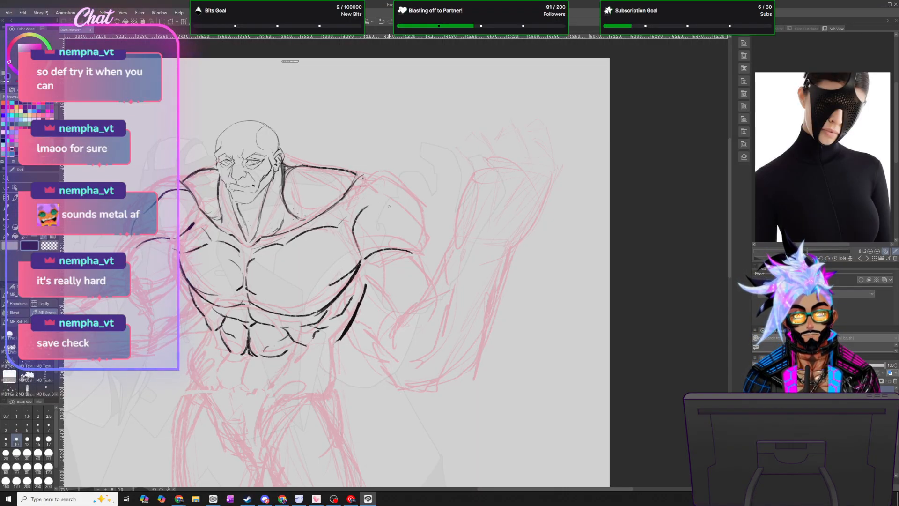
pyautogui.moveTo(416, 233); pyautogui.dragTo(421, 253)
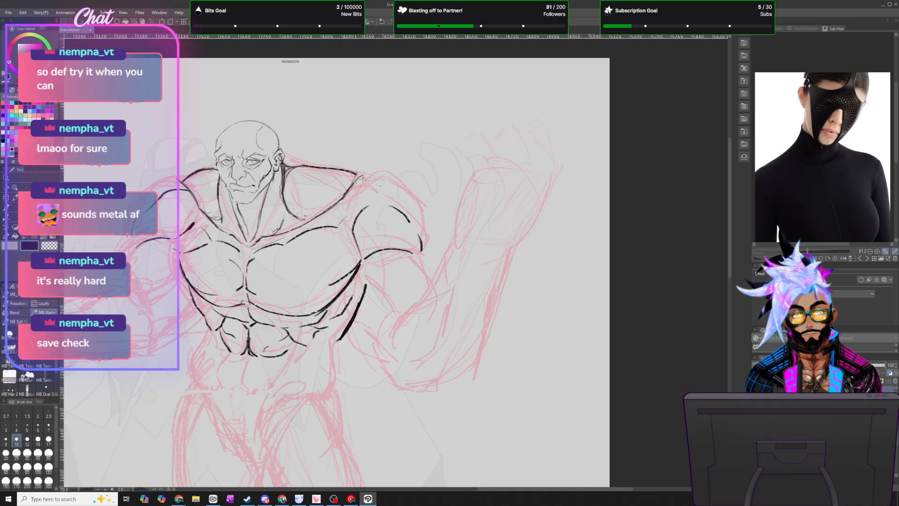
pyautogui.hotkey('ctrl', 'z')
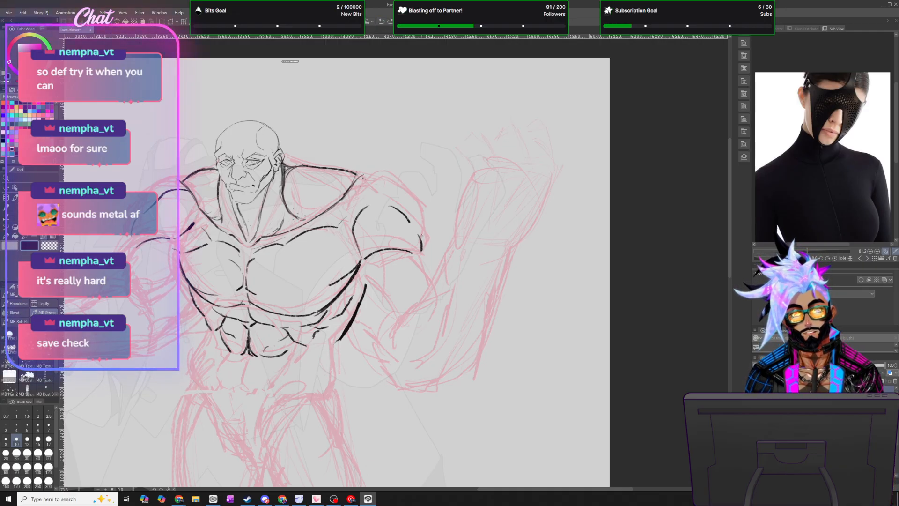
# - Ink the raised arm's outer shoulder contour up to the collarbone, and thicken the deltoid's inner curve and top
pyautogui.moveTo(423, 243)
pyautogui.mouseDown()
pyautogui.moveTo(416, 213)
pyautogui.moveTo(383, 182)
pyautogui.moveTo(356, 187)
pyautogui.moveTo(361, 173)
pyautogui.moveTo(374, 177)
pyautogui.mouseUp()
pyautogui.moveTo(366, 175)
pyautogui.mouseDown()
pyautogui.moveTo(350, 183)
pyautogui.moveTo(374, 178)
pyautogui.moveTo(351, 194)
pyautogui.mouseUp()
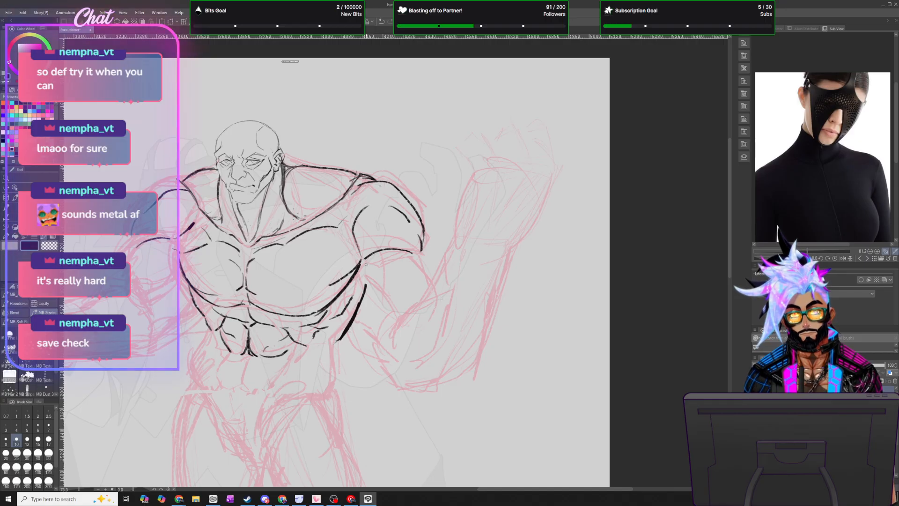
pyautogui.moveTo(363, 259)
pyautogui.mouseDown()
pyautogui.moveTo(346, 224)
pyautogui.moveTo(357, 202)
pyautogui.mouseUp()
pyautogui.moveTo(355, 205); pyautogui.dragTo(349, 248)
pyautogui.moveTo(385, 199); pyautogui.dragTo(357, 202)
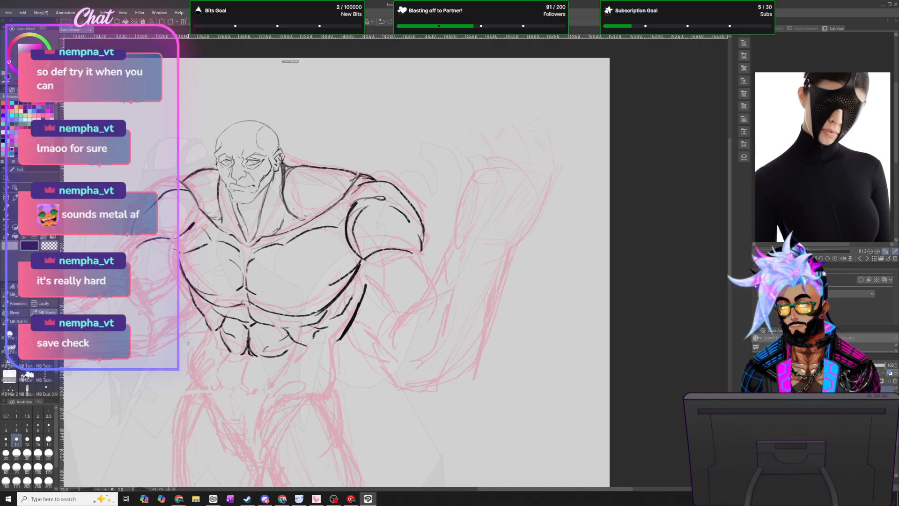
pyautogui.scroll(-4, 349, 352)
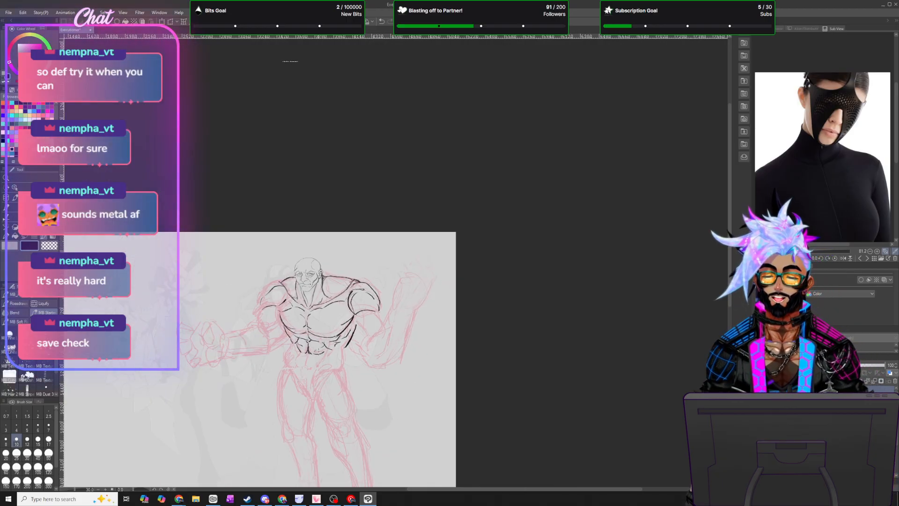
pyautogui.scroll(4, 300, 354)
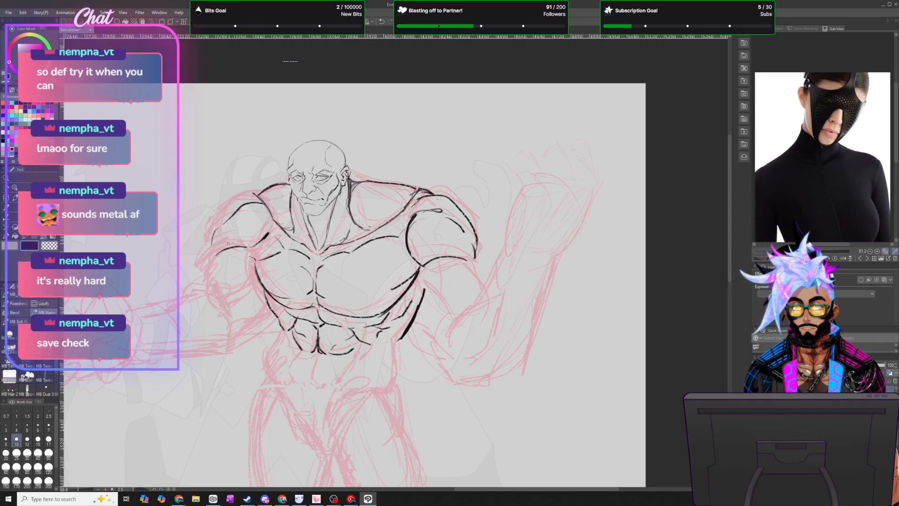
# - Ink the extended arm's rounded upper-arm muscle below the shoulder and the outer deltoid contour with its inner parallel line
pyautogui.moveTo(243, 251)
pyautogui.mouseDown()
pyautogui.moveTo(211, 270)
pyautogui.moveTo(207, 288)
pyautogui.moveTo(246, 295)
pyautogui.moveTo(257, 277)
pyautogui.moveTo(218, 308)
pyautogui.mouseUp()
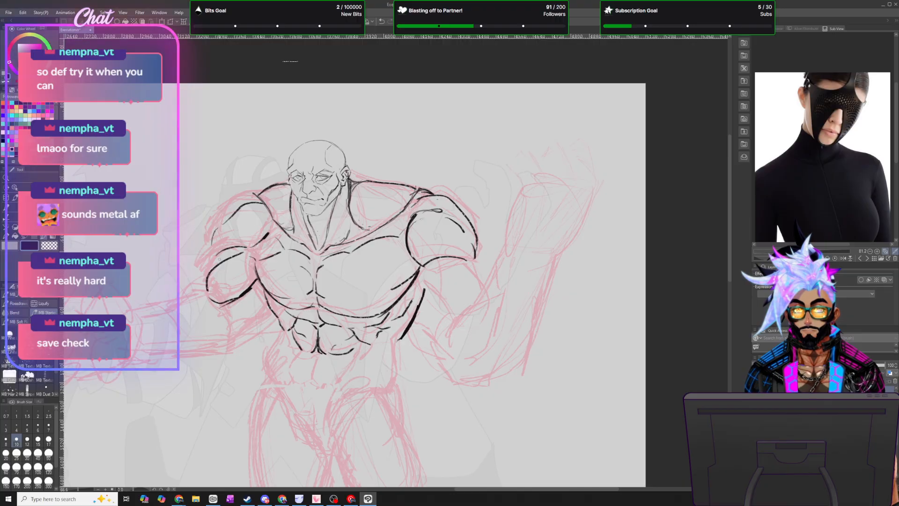
pyautogui.moveTo(209, 266); pyautogui.dragTo(204, 274)
pyautogui.moveTo(221, 235)
pyautogui.mouseDown()
pyautogui.moveTo(205, 276)
pyautogui.moveTo(251, 243)
pyautogui.moveTo(212, 243)
pyautogui.moveTo(205, 273)
pyautogui.mouseUp()
pyautogui.press('c')
pyautogui.moveTo(209, 249); pyautogui.dragTo(206, 260)
pyautogui.press('c')
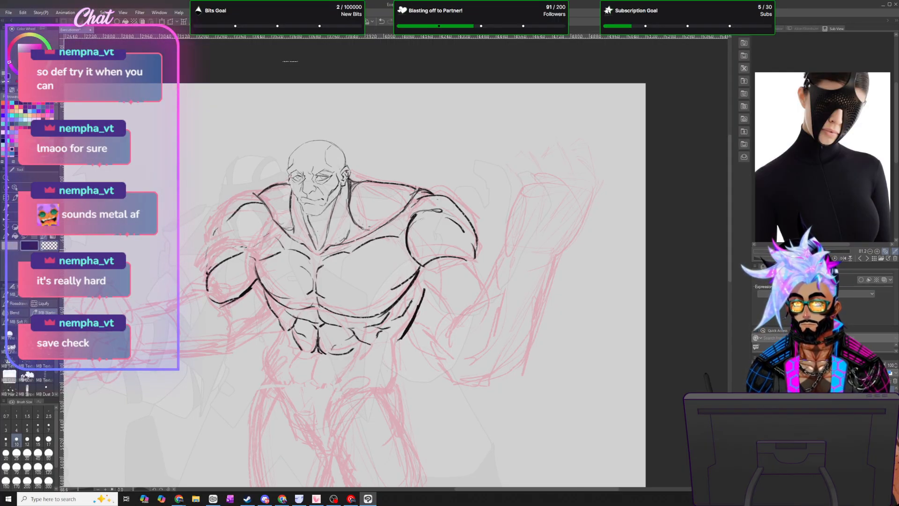
pyautogui.moveTo(230, 219); pyautogui.dragTo(213, 257)
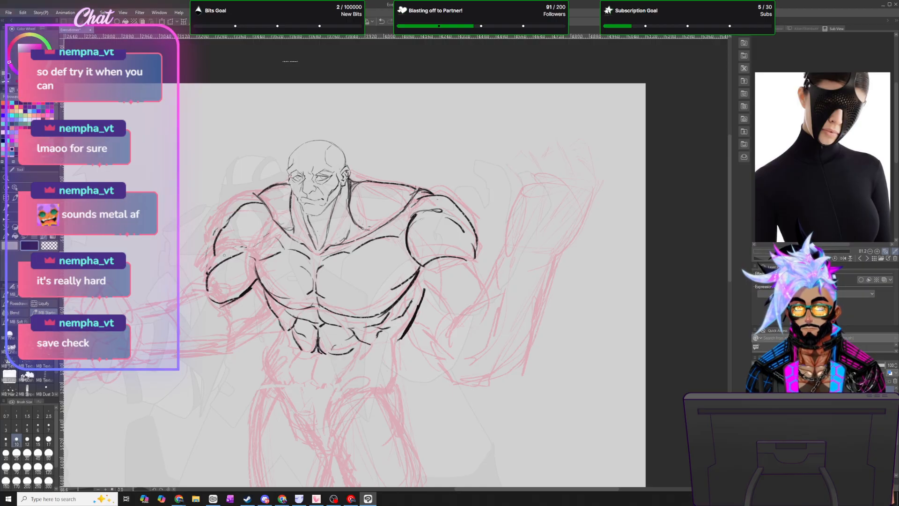
pyautogui.moveTo(249, 196)
pyautogui.mouseDown()
pyautogui.moveTo(220, 214)
pyautogui.moveTo(208, 257)
pyautogui.mouseUp()
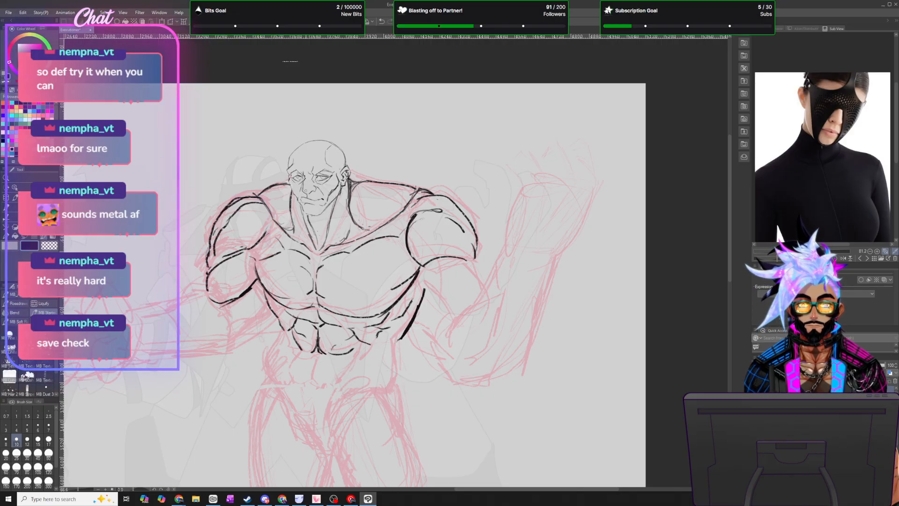
# - Ink the raised arm's biceps contours below the deltoid and the triceps line running from the torso toward the elbow
pyautogui.scroll(-5, 284, 356)
pyautogui.scroll(6, 284, 364)
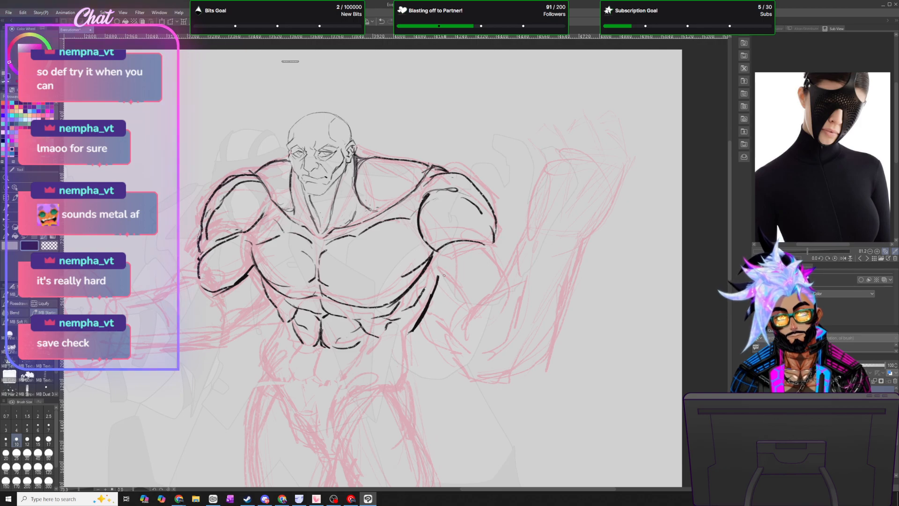
pyautogui.moveTo(436, 278); pyautogui.dragTo(471, 313)
pyautogui.moveTo(479, 246)
pyautogui.mouseDown()
pyautogui.moveTo(504, 276)
pyautogui.moveTo(431, 254)
pyautogui.mouseUp()
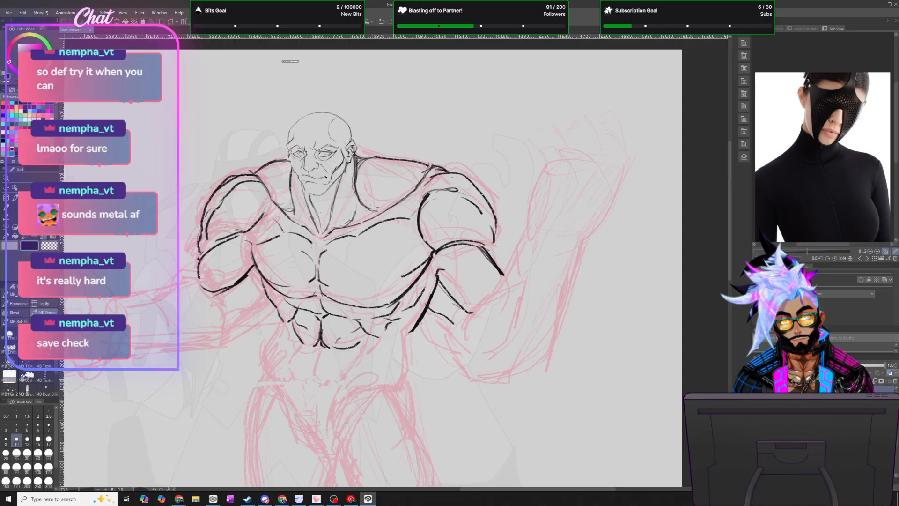
pyautogui.moveTo(419, 324)
pyautogui.mouseDown()
pyautogui.moveTo(446, 343)
pyautogui.moveTo(424, 331)
pyautogui.moveTo(467, 364)
pyautogui.mouseUp()
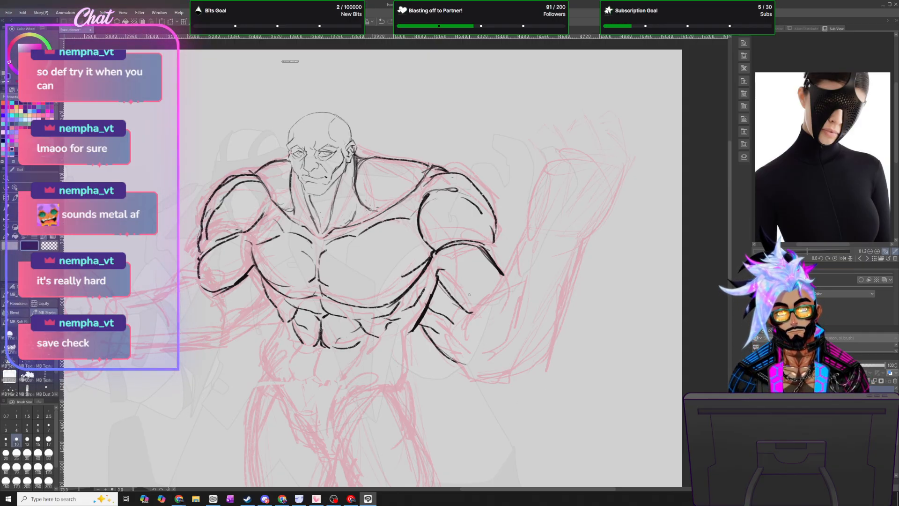
pyautogui.moveTo(426, 334)
pyautogui.mouseDown()
pyautogui.moveTo(455, 359)
pyautogui.moveTo(476, 362)
pyautogui.mouseUp()
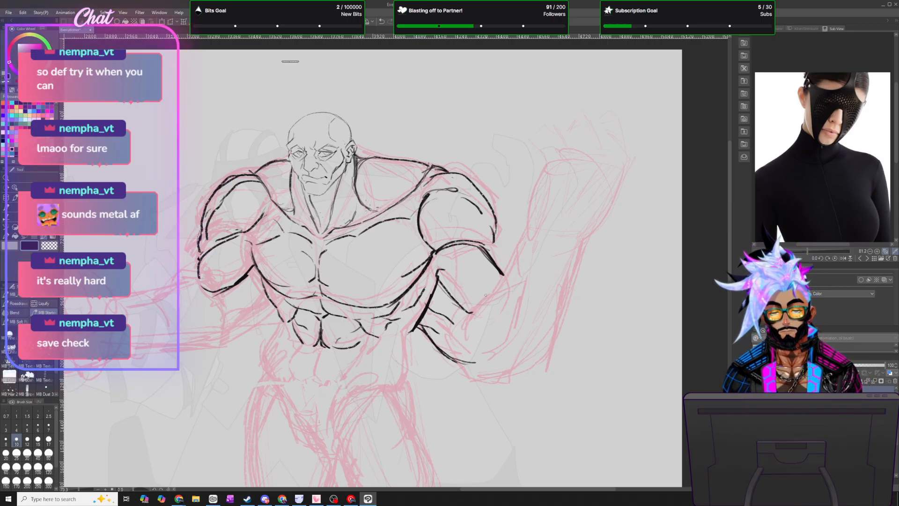
# - Ink the raised forearm's inner edge, curved muscle line and heavy outer edge, and close the outline around the elbow
pyautogui.moveTo(467, 315)
pyautogui.mouseDown()
pyautogui.moveTo(516, 265)
pyautogui.moveTo(470, 335)
pyautogui.moveTo(509, 336)
pyautogui.moveTo(495, 349)
pyautogui.moveTo(516, 331)
pyautogui.moveTo(543, 257)
pyautogui.mouseUp()
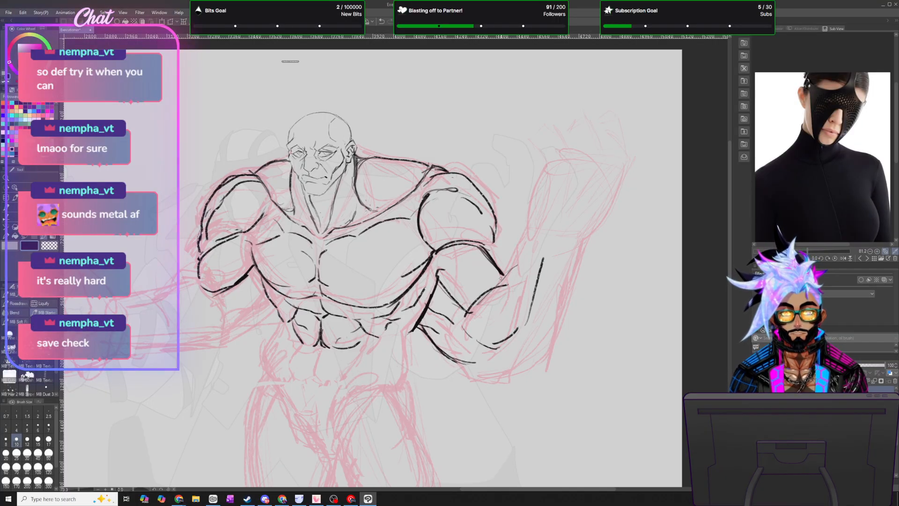
pyautogui.moveTo(501, 286); pyautogui.dragTo(521, 241)
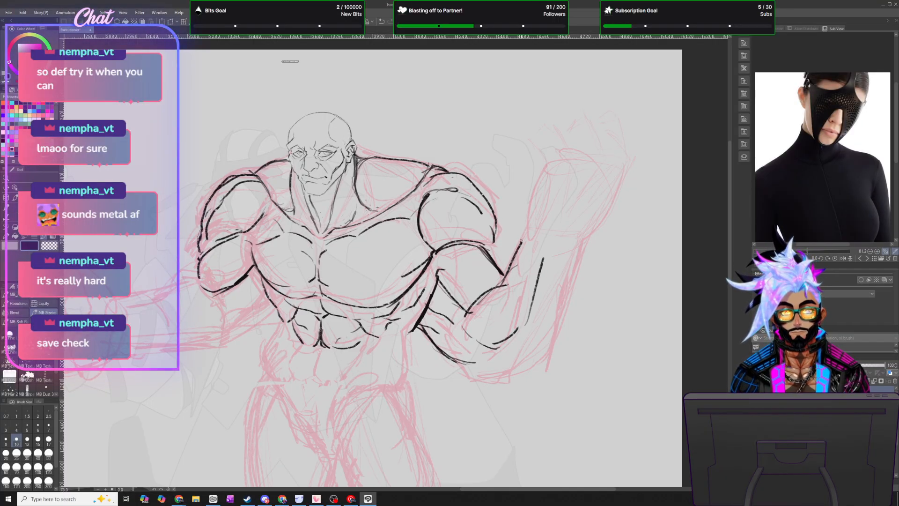
pyautogui.click(382, 22)
pyautogui.moveTo(502, 285); pyautogui.dragTo(530, 235)
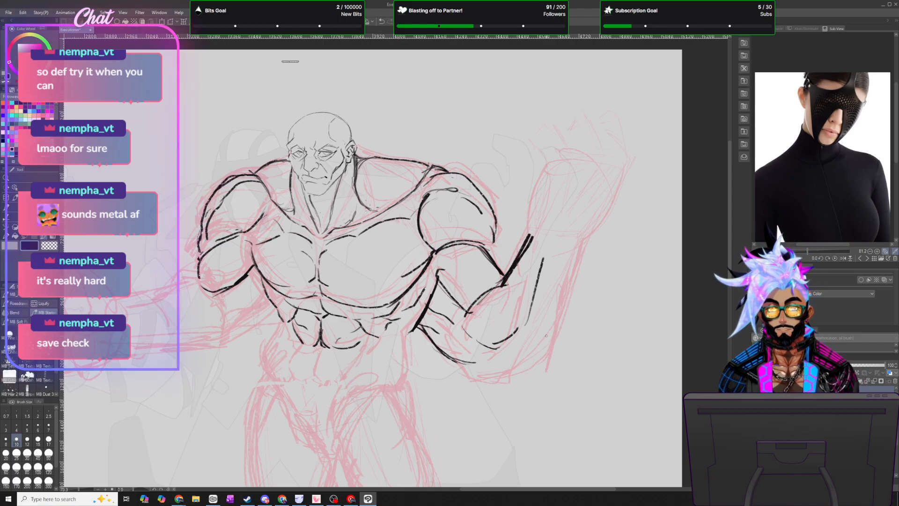
pyautogui.moveTo(545, 322)
pyautogui.mouseDown()
pyautogui.moveTo(511, 388)
pyautogui.moveTo(453, 362)
pyautogui.moveTo(493, 388)
pyautogui.moveTo(496, 367)
pyautogui.moveTo(537, 370)
pyautogui.moveTo(574, 261)
pyautogui.mouseUp()
pyautogui.moveTo(547, 347); pyautogui.dragTo(576, 262)
pyautogui.moveTo(553, 322)
pyautogui.mouseDown()
pyautogui.moveTo(579, 240)
pyautogui.moveTo(542, 363)
pyautogui.mouseUp()
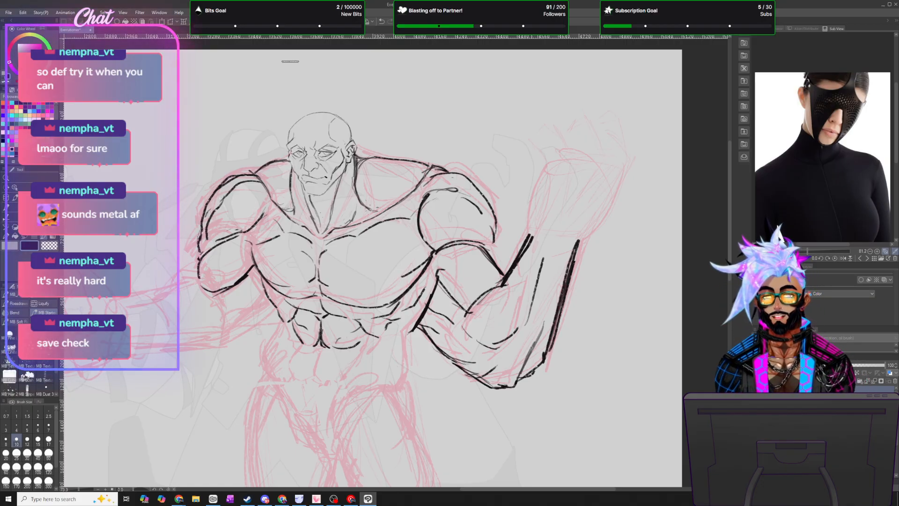
# - Reinforce the raised arm's biceps with darker strokes along its upper arch and lower edge
pyautogui.moveTo(481, 248)
pyautogui.mouseDown()
pyautogui.moveTo(501, 281)
pyautogui.moveTo(478, 245)
pyautogui.moveTo(436, 274)
pyautogui.moveTo(448, 251)
pyautogui.mouseUp()
pyautogui.moveTo(460, 304); pyautogui.dragTo(470, 308)
pyautogui.moveTo(439, 277); pyautogui.dragTo(469, 308)
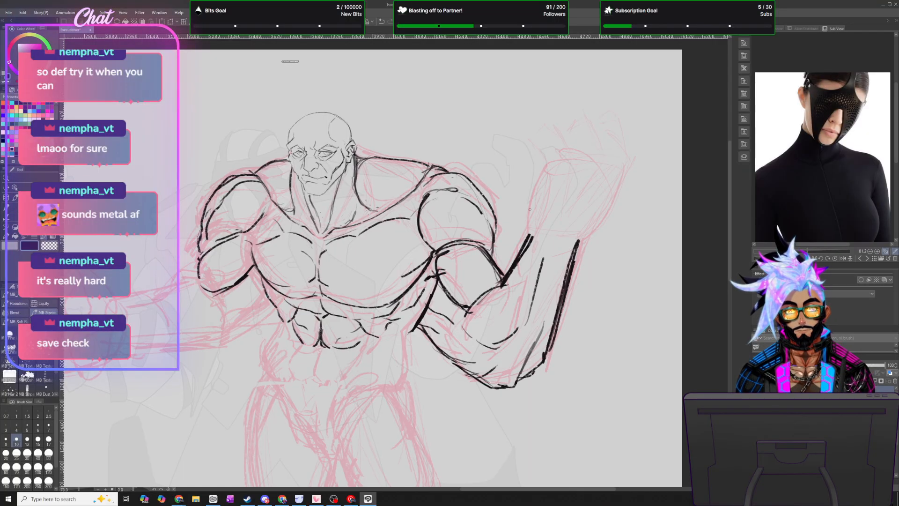
# - Ink the lower abdominals and the oblique and hip contour on the raised arm's side of the waist
pyautogui.scroll(-4, 516, 236)
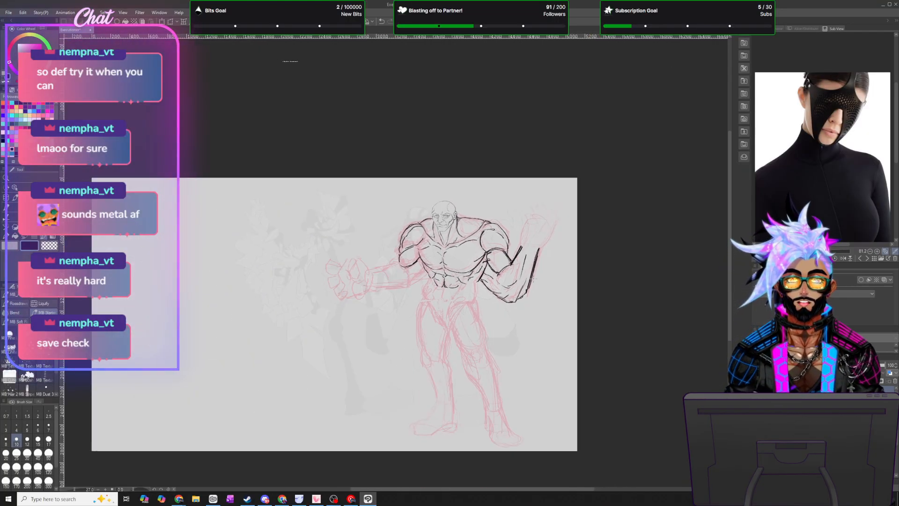
pyautogui.scroll(1, 516, 235)
pyautogui.scroll(3, 474, 298)
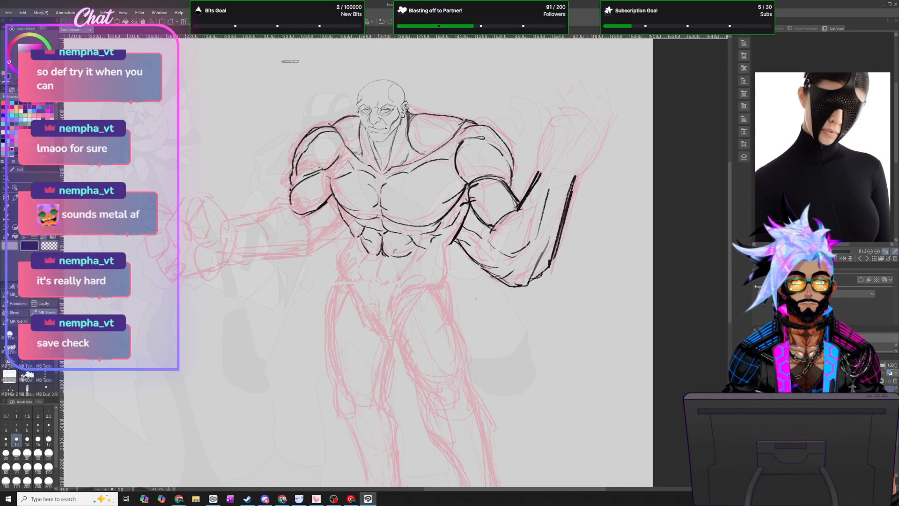
pyautogui.moveTo(344, 245); pyautogui.dragTo(342, 273)
pyautogui.moveTo(396, 249)
pyautogui.mouseDown()
pyautogui.moveTo(380, 277)
pyautogui.moveTo(415, 241)
pyautogui.mouseUp()
pyautogui.moveTo(419, 282)
pyautogui.mouseDown()
pyautogui.moveTo(439, 264)
pyautogui.moveTo(440, 272)
pyautogui.moveTo(449, 218)
pyautogui.moveTo(408, 260)
pyautogui.mouseUp()
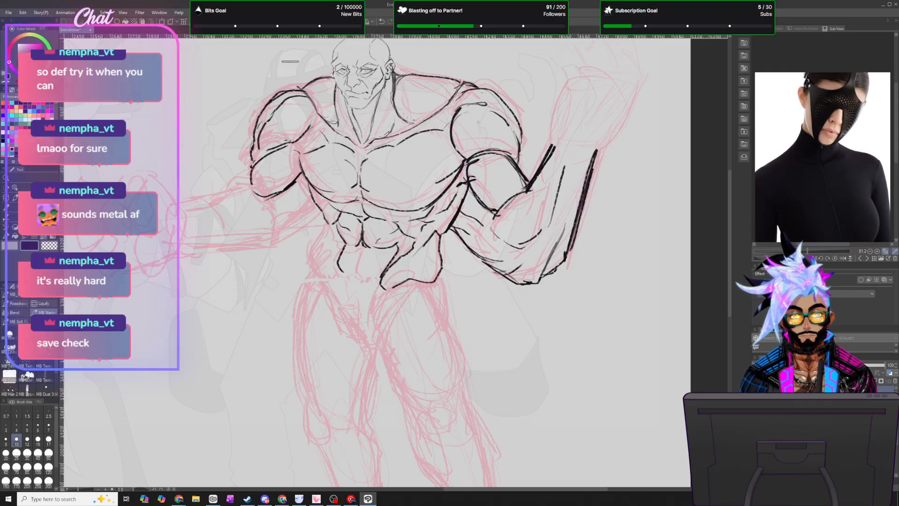
pyautogui.moveTo(353, 253)
pyautogui.mouseDown()
pyautogui.moveTo(361, 286)
pyautogui.moveTo(370, 273)
pyautogui.moveTo(362, 250)
pyautogui.moveTo(333, 283)
pyautogui.mouseUp()
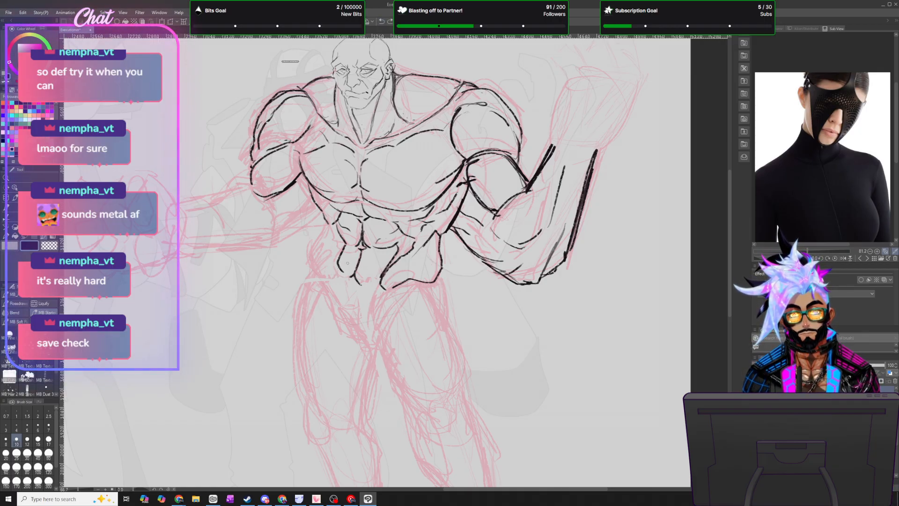
# - Ink the waist, oblique and hip contour on the extended arm's side, joining it up to the chest
pyautogui.moveTo(321, 211)
pyautogui.mouseDown()
pyautogui.moveTo(332, 231)
pyautogui.moveTo(317, 271)
pyautogui.mouseUp()
pyautogui.hotkey('ctrl', 'z')
pyautogui.moveTo(327, 235)
pyautogui.mouseDown()
pyautogui.moveTo(314, 270)
pyautogui.moveTo(334, 280)
pyautogui.mouseUp()
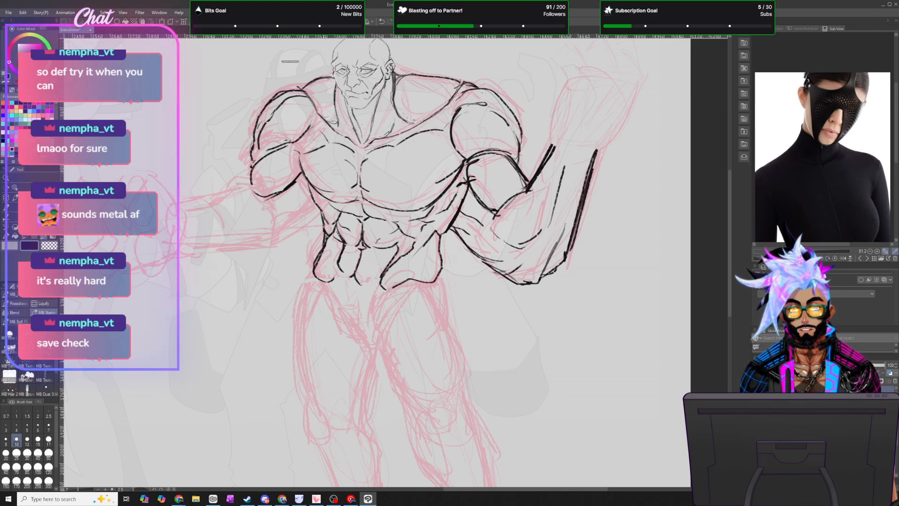
pyautogui.moveTo(325, 239); pyautogui.dragTo(314, 197)
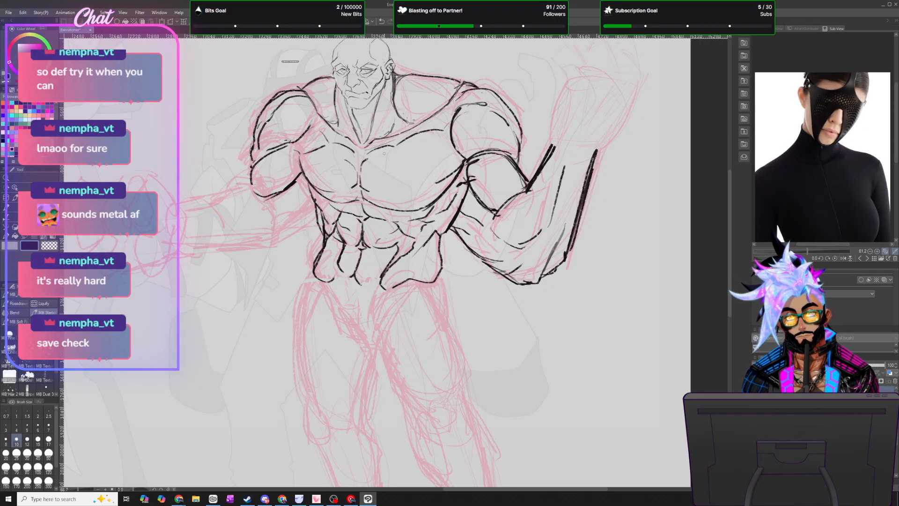
# - Ink the V-shaped groin lines from both hips down to the crotch, with short inner lines below the abdominals
pyautogui.scroll(-1, 470, 309)
pyautogui.scroll(-1, 472, 311)
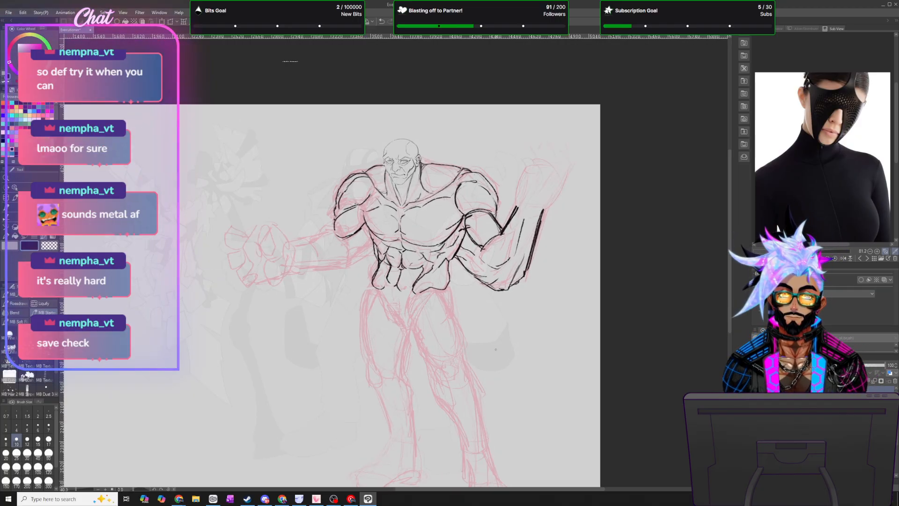
pyautogui.scroll(3, 495, 349)
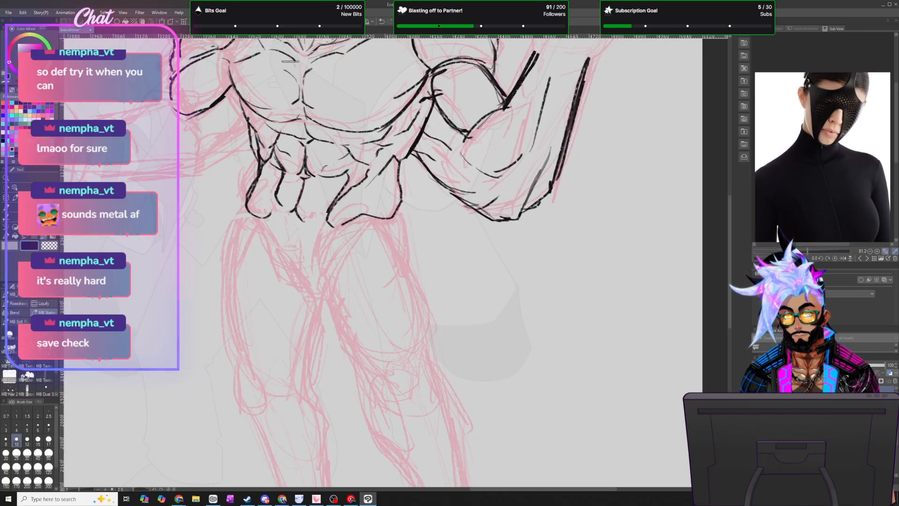
pyautogui.moveTo(272, 220); pyautogui.dragTo(298, 267)
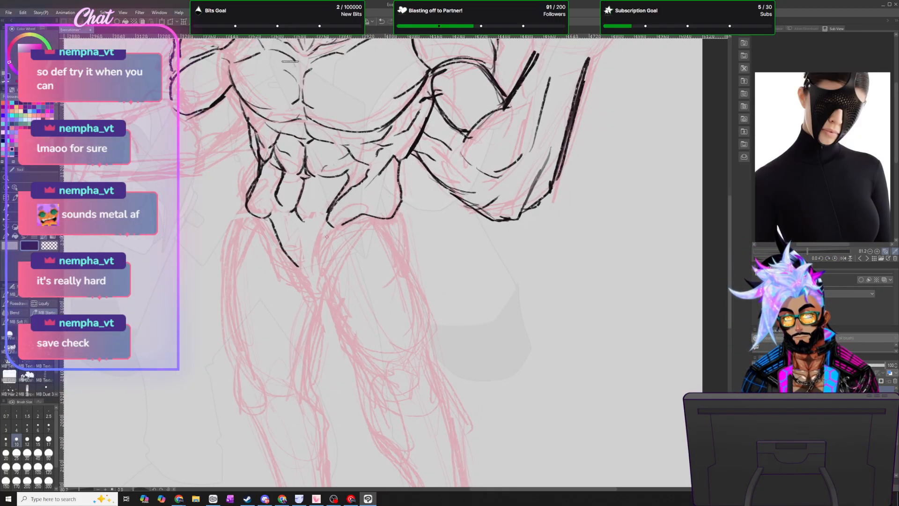
pyautogui.moveTo(332, 225)
pyautogui.mouseDown()
pyautogui.moveTo(301, 280)
pyautogui.moveTo(320, 289)
pyautogui.mouseUp()
pyautogui.moveTo(288, 253)
pyautogui.mouseDown()
pyautogui.moveTo(306, 285)
pyautogui.moveTo(320, 290)
pyautogui.moveTo(317, 283)
pyautogui.mouseUp()
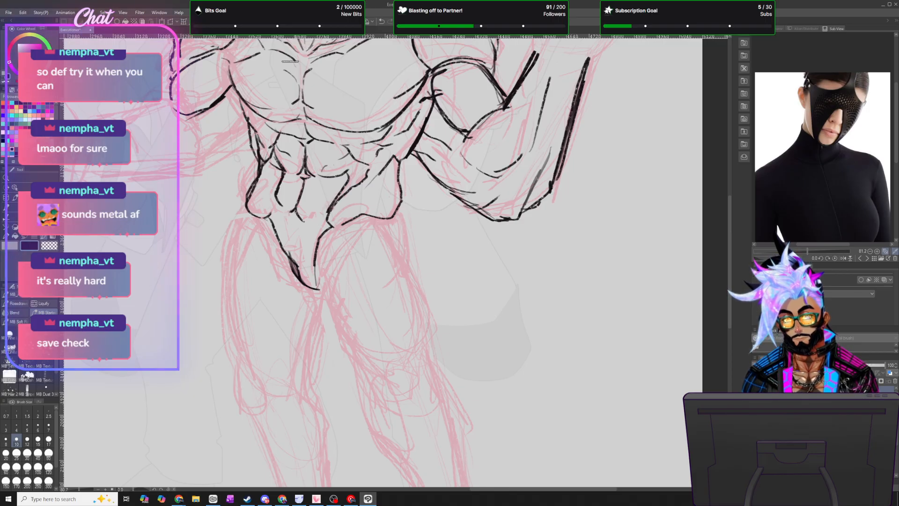
pyautogui.moveTo(295, 215)
pyautogui.mouseDown()
pyautogui.moveTo(313, 221)
pyautogui.moveTo(294, 251)
pyautogui.mouseUp()
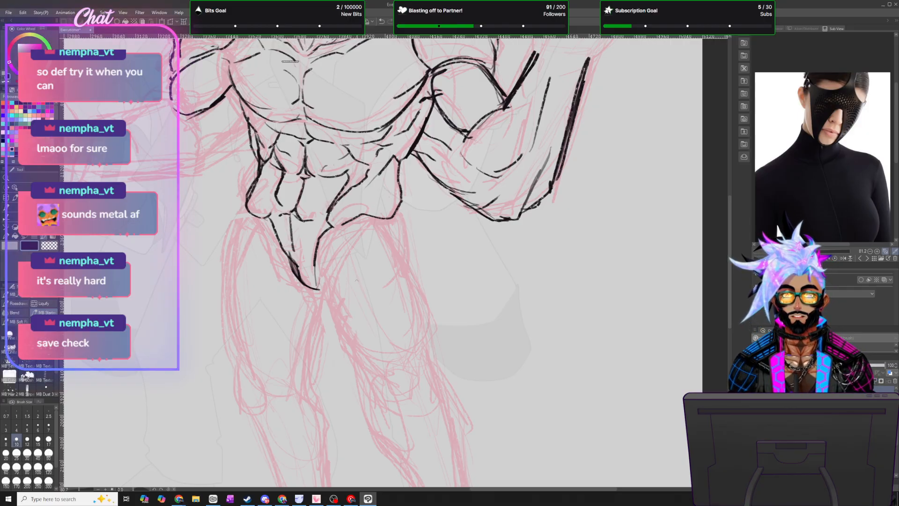
# - Ink the thigh on the extended arm's side with its outer curve, rounded end above the knee and inner contours
pyautogui.scroll(-1, 357, 275)
pyautogui.moveTo(276, 229)
pyautogui.mouseDown()
pyautogui.moveTo(265, 300)
pyautogui.moveTo(272, 345)
pyautogui.mouseUp()
pyautogui.click(382, 21)
pyautogui.moveTo(276, 227)
pyautogui.mouseDown()
pyautogui.moveTo(264, 292)
pyautogui.moveTo(273, 340)
pyautogui.moveTo(297, 354)
pyautogui.moveTo(321, 302)
pyautogui.mouseUp()
pyautogui.moveTo(270, 252)
pyautogui.mouseDown()
pyautogui.moveTo(280, 228)
pyautogui.moveTo(288, 231)
pyautogui.moveTo(272, 245)
pyautogui.mouseUp()
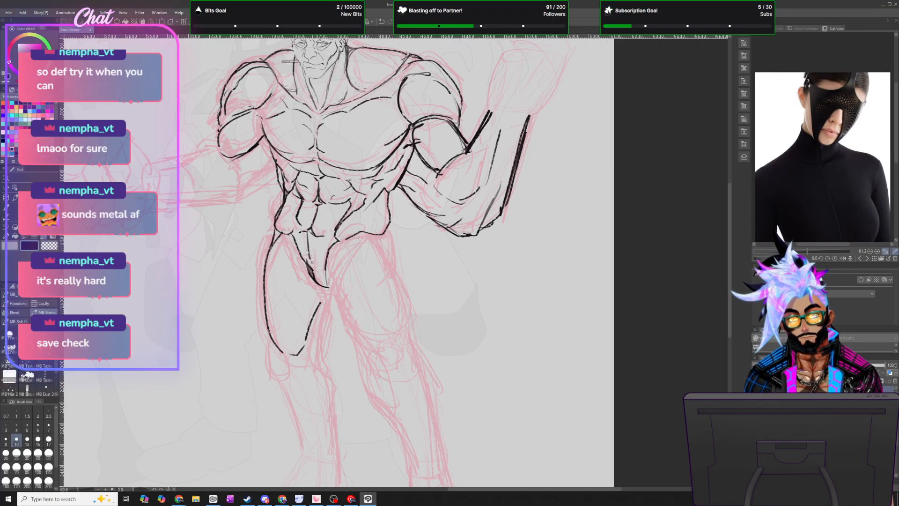
pyautogui.moveTo(313, 282); pyautogui.dragTo(304, 301)
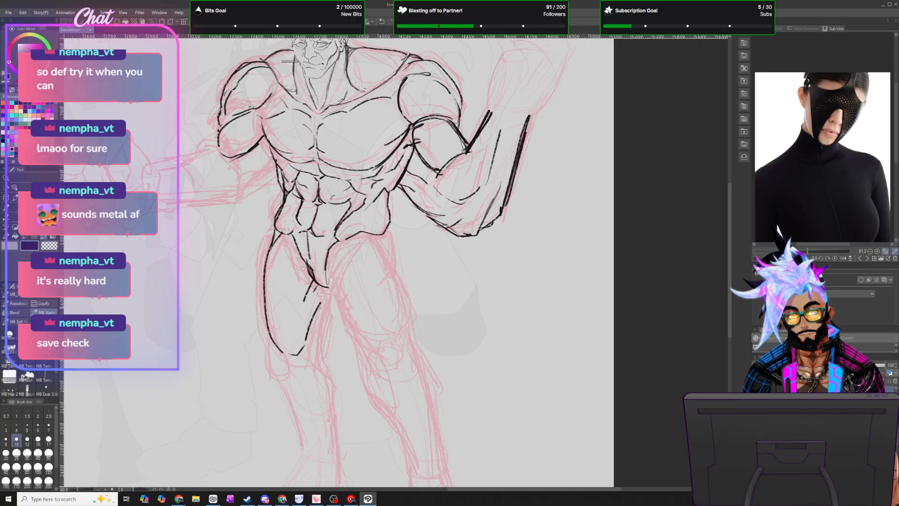
pyautogui.moveTo(328, 287); pyautogui.dragTo(315, 361)
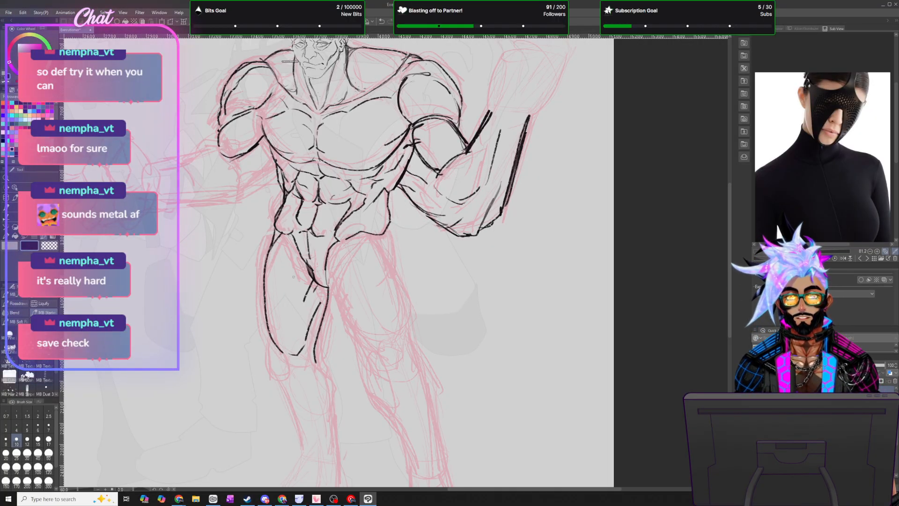
# - Try to ink the knee and both lower-leg contours beneath the inked thigh
pyautogui.scroll(-3, 726, 255)
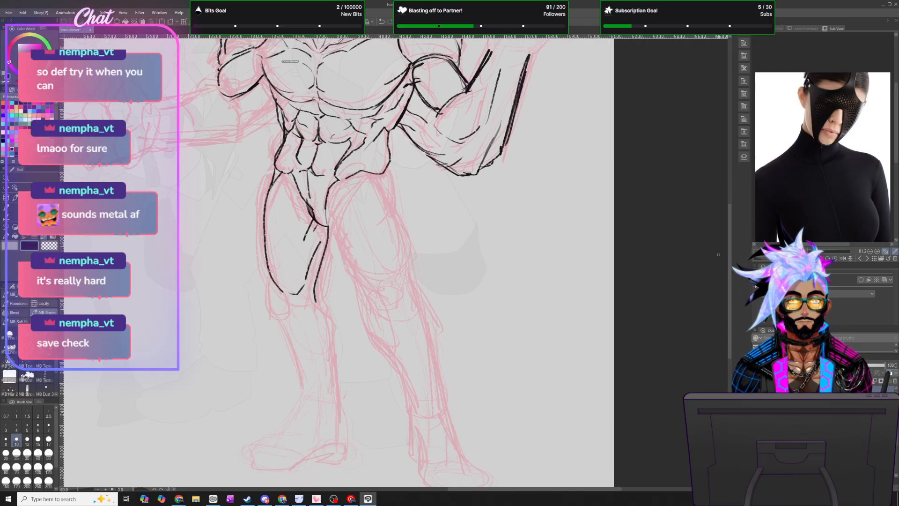
pyautogui.moveTo(275, 285)
pyautogui.mouseDown()
pyautogui.moveTo(281, 317)
pyautogui.moveTo(291, 317)
pyautogui.mouseUp()
pyautogui.hotkey('ctrl', 'z')
pyautogui.moveTo(275, 283)
pyautogui.mouseDown()
pyautogui.moveTo(276, 303)
pyautogui.moveTo(292, 310)
pyautogui.mouseUp()
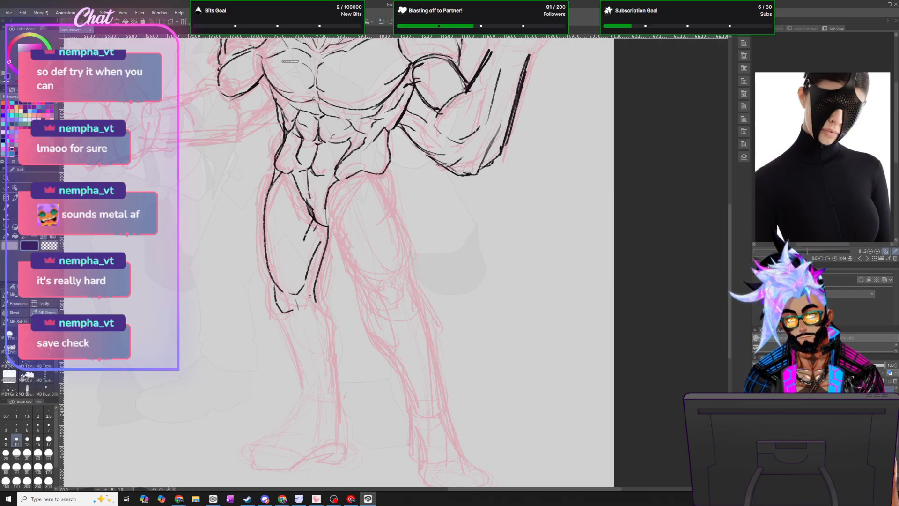
pyautogui.moveTo(308, 285)
pyautogui.mouseDown()
pyautogui.moveTo(307, 313)
pyautogui.moveTo(329, 328)
pyautogui.moveTo(334, 357)
pyautogui.moveTo(331, 410)
pyautogui.mouseUp()
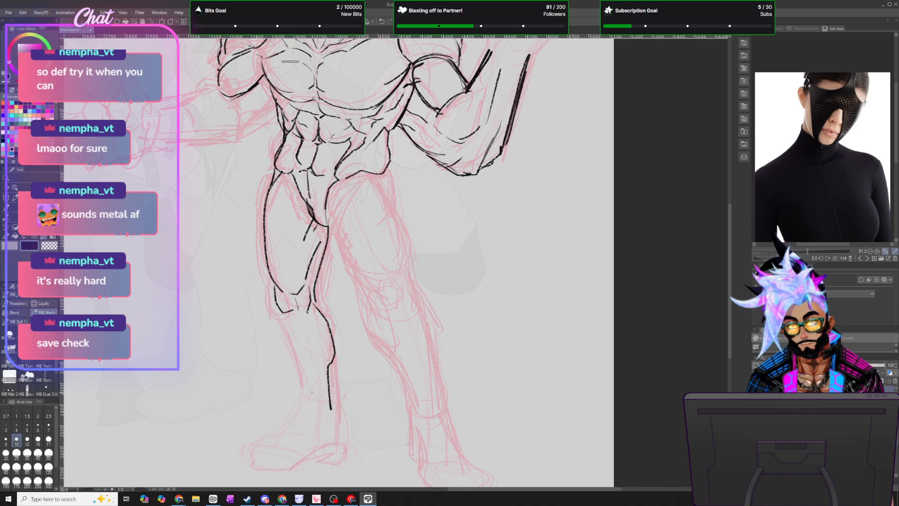
pyautogui.moveTo(272, 299)
pyautogui.mouseDown()
pyautogui.moveTo(309, 402)
pyautogui.moveTo(291, 343)
pyautogui.mouseUp()
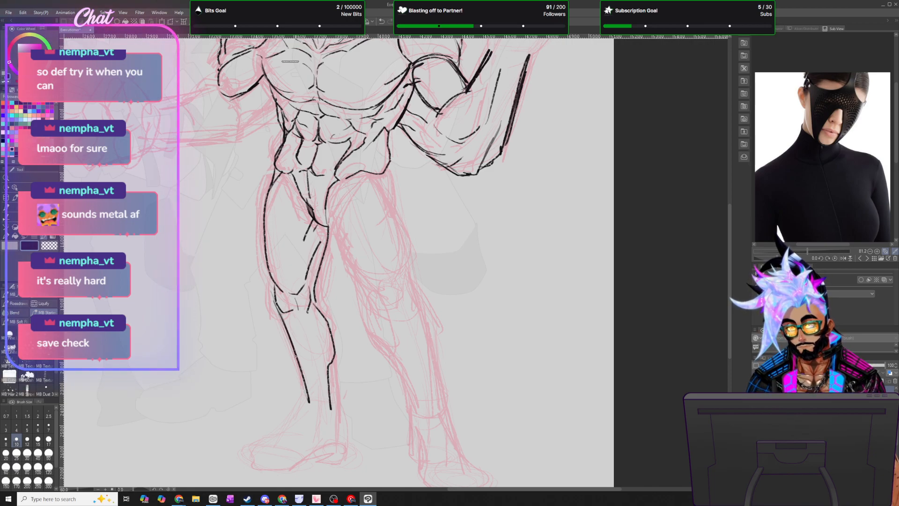
pyautogui.click(382, 21)
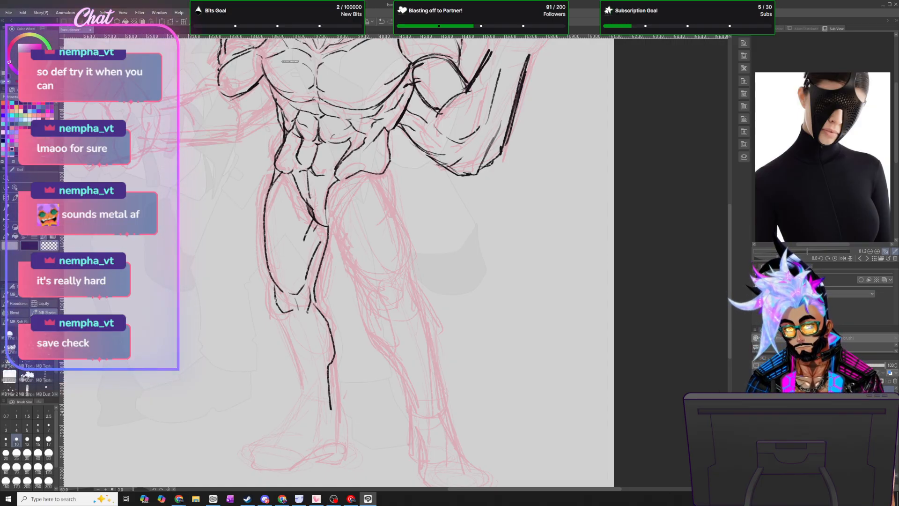
# - Lasso the newly inked knee and lower leg, delete those lines and clear the selection
pyautogui.press('m')
pyautogui.moveTo(288, 288)
pyautogui.mouseDown()
pyautogui.moveTo(309, 295)
pyautogui.moveTo(355, 412)
pyautogui.moveTo(276, 292)
pyautogui.mouseUp()
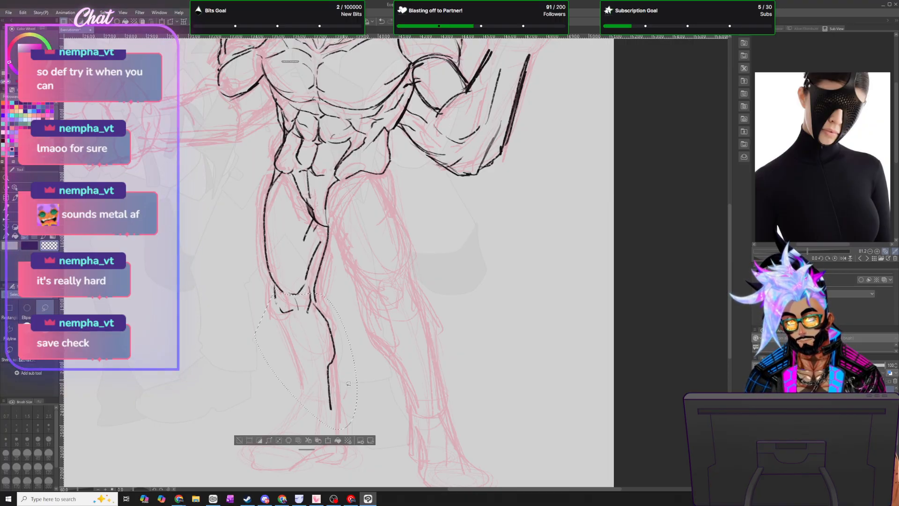
pyautogui.click(338, 440)
pyautogui.moveTo(271, 278)
pyautogui.mouseDown()
pyautogui.moveTo(275, 297)
pyautogui.moveTo(252, 267)
pyautogui.mouseUp()
pyautogui.click(336, 440)
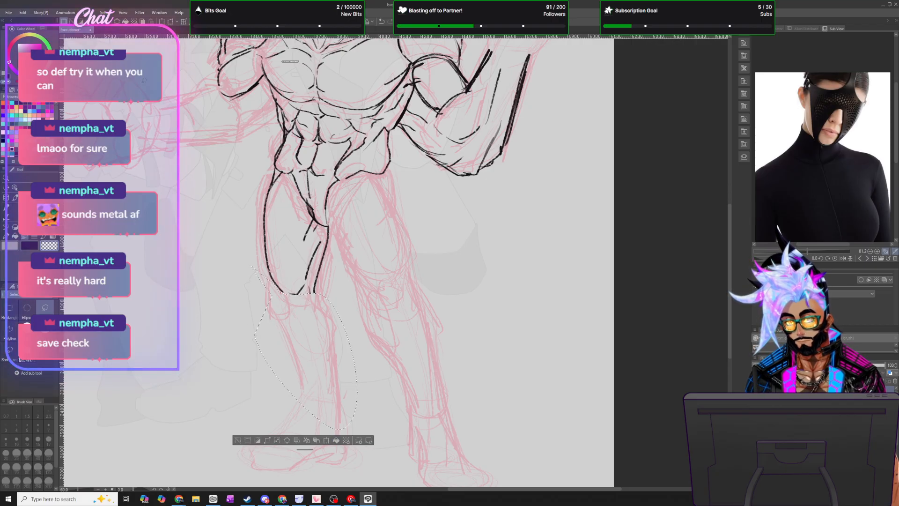
pyautogui.click(387, 329)
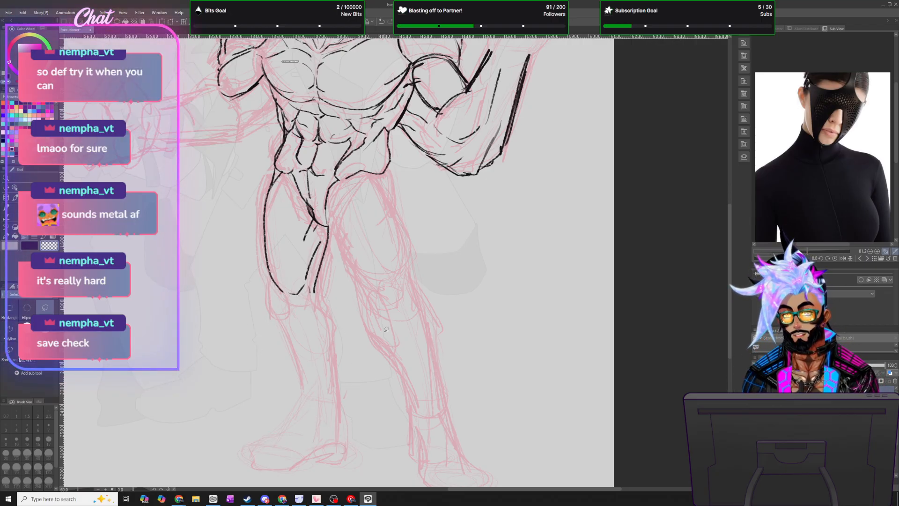
# - Rework the groin with a heavier crease from the raised arm's hip to the inner thigh and a rounded crotch line
pyautogui.scroll(-5, 387, 329)
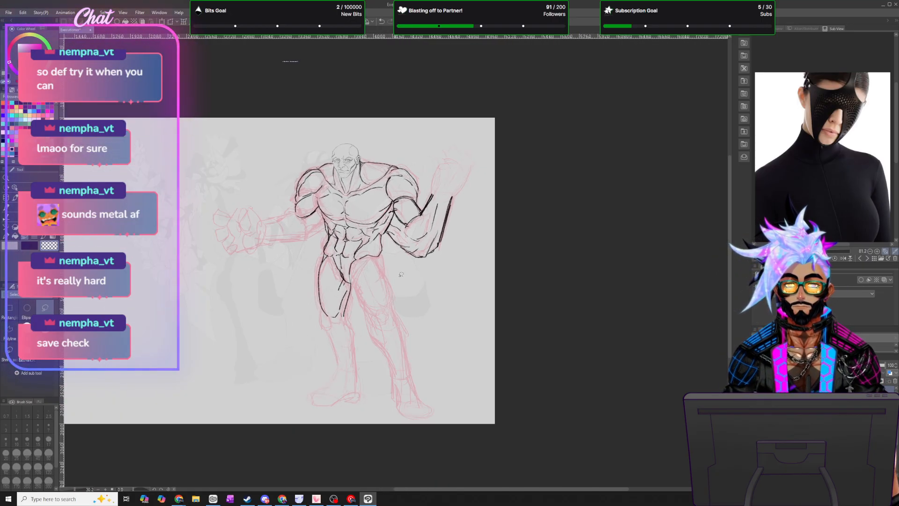
pyautogui.scroll(3, 400, 273)
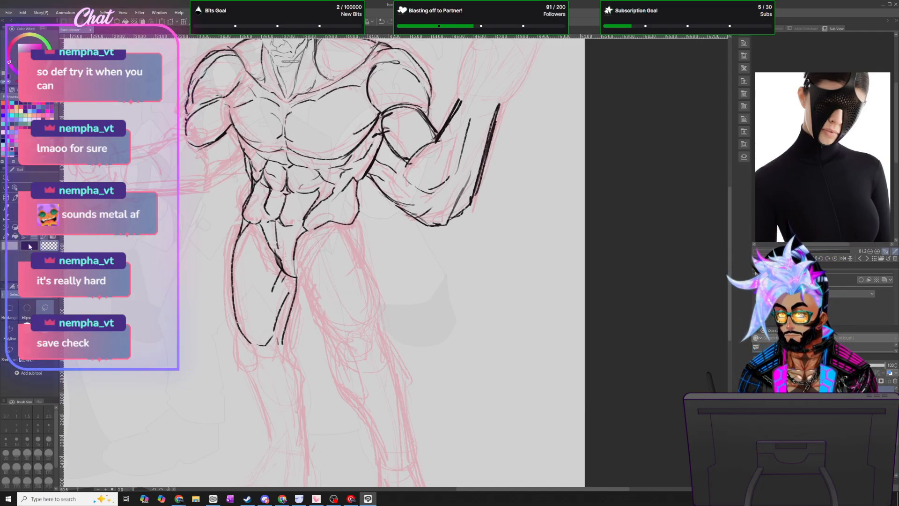
pyautogui.click(43, 236)
pyautogui.click(30, 245)
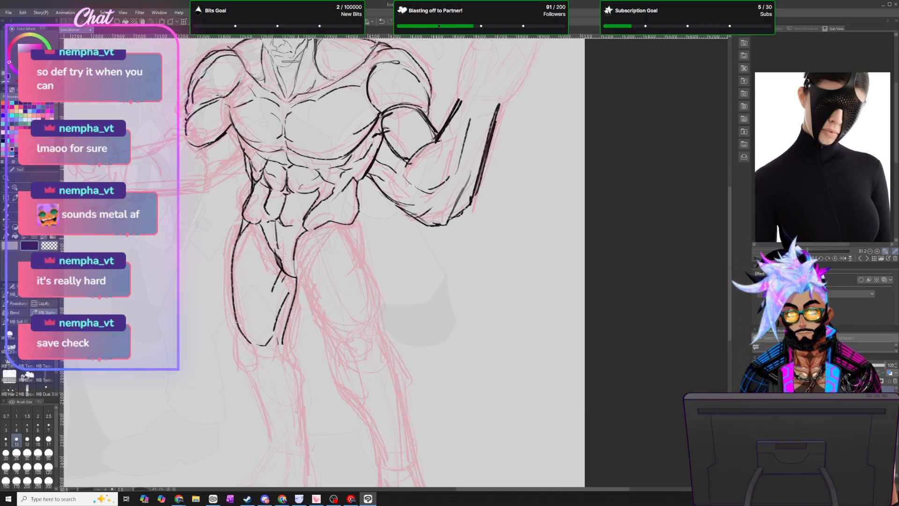
pyautogui.moveTo(314, 225); pyautogui.dragTo(301, 280)
pyautogui.moveTo(301, 256)
pyautogui.mouseDown()
pyautogui.moveTo(305, 280)
pyautogui.moveTo(299, 238)
pyautogui.moveTo(316, 223)
pyautogui.moveTo(296, 278)
pyautogui.moveTo(296, 258)
pyautogui.moveTo(275, 250)
pyautogui.moveTo(284, 270)
pyautogui.mouseUp()
pyautogui.press('c')
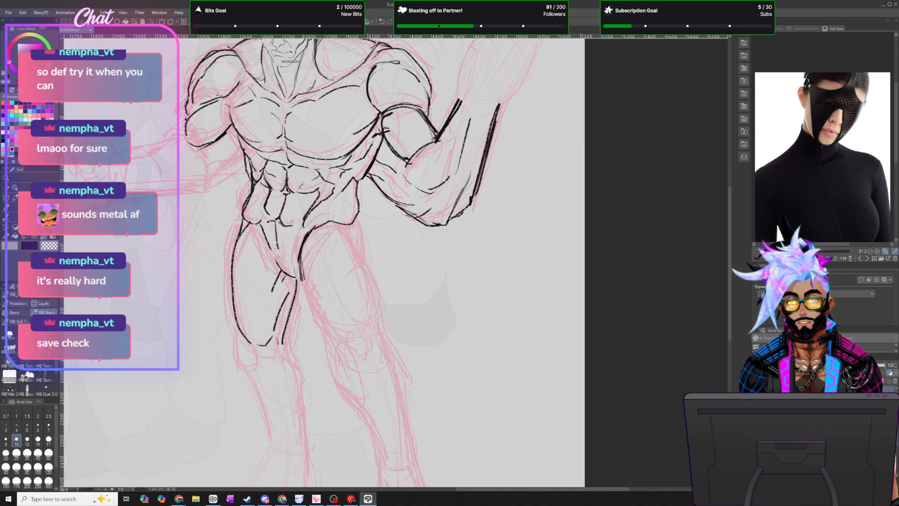
pyautogui.press('b')
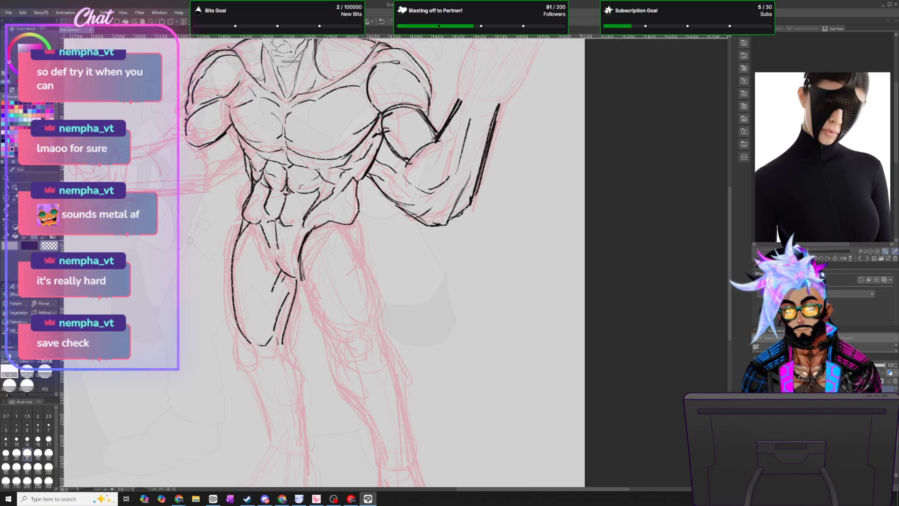
pyautogui.press('b')
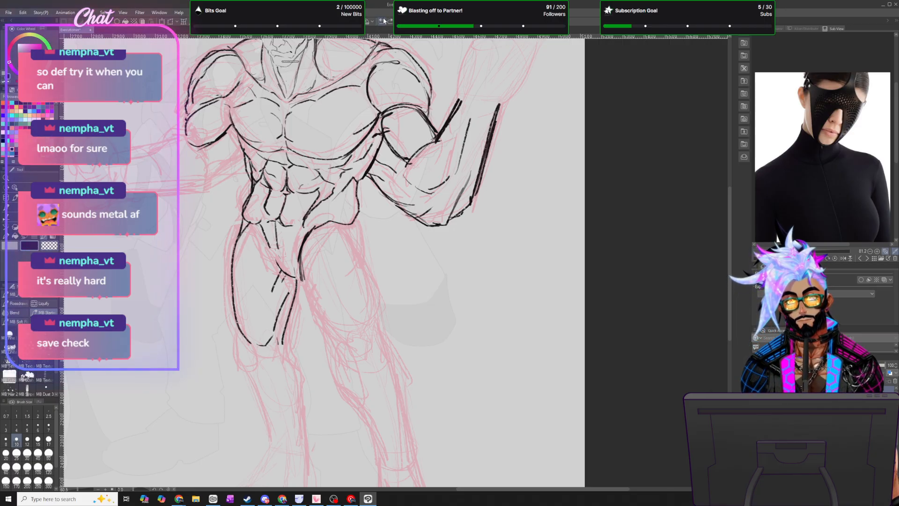
pyautogui.moveTo(257, 221)
pyautogui.mouseDown()
pyautogui.moveTo(271, 255)
pyautogui.moveTo(299, 259)
pyautogui.moveTo(298, 269)
pyautogui.moveTo(307, 239)
pyautogui.mouseUp()
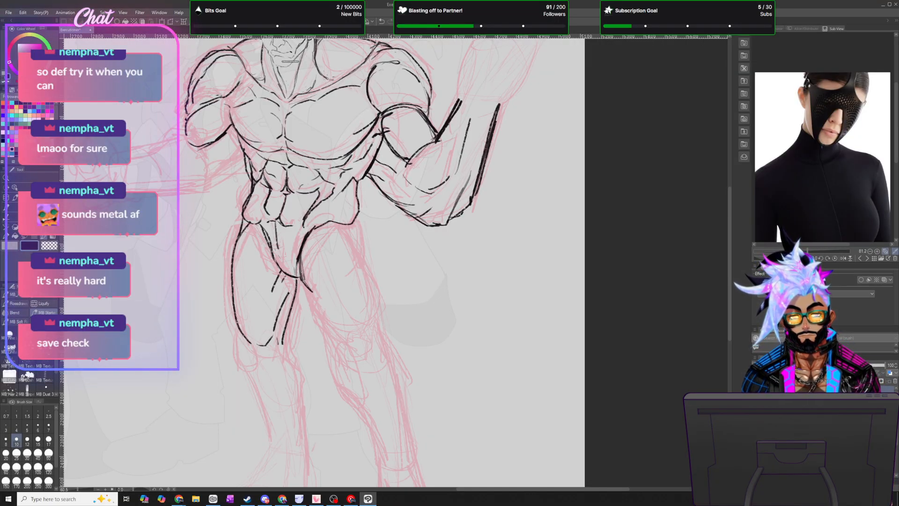
# - Ink the thigh on the raised arm's side with its inner contour, long muscle line and doubled outer contour up to the hip
pyautogui.moveTo(299, 284)
pyautogui.mouseDown()
pyautogui.moveTo(331, 335)
pyautogui.moveTo(354, 344)
pyautogui.moveTo(370, 329)
pyautogui.moveTo(330, 249)
pyautogui.moveTo(360, 320)
pyautogui.moveTo(382, 327)
pyautogui.moveTo(385, 314)
pyautogui.mouseUp()
pyautogui.moveTo(356, 243); pyautogui.dragTo(384, 300)
pyautogui.moveTo(373, 264); pyautogui.dragTo(387, 328)
pyautogui.moveTo(358, 238); pyautogui.dragTo(384, 331)
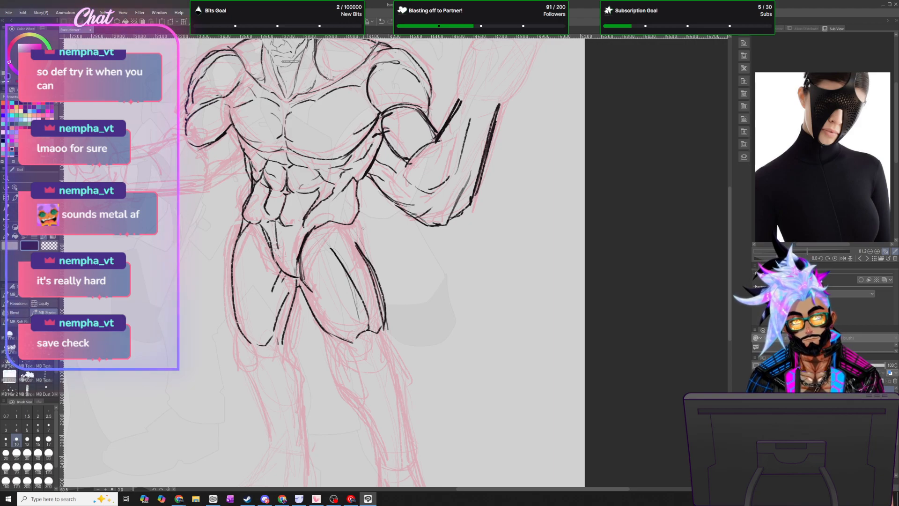
pyautogui.moveTo(357, 214); pyautogui.dragTo(373, 265)
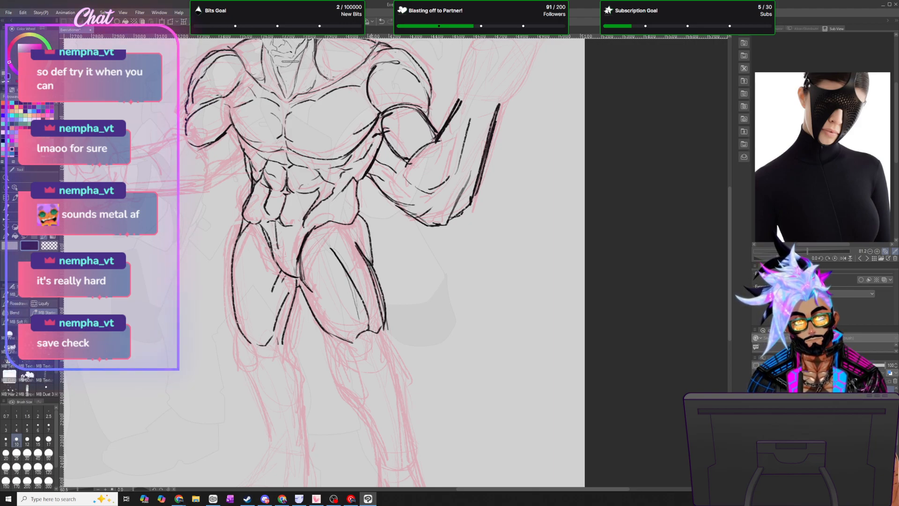
pyautogui.moveTo(359, 232)
pyautogui.mouseDown()
pyautogui.moveTo(371, 268)
pyautogui.moveTo(362, 252)
pyautogui.mouseUp()
pyautogui.hotkey('ctrl', 'z')
pyautogui.hotkey('ctrl', 'z')
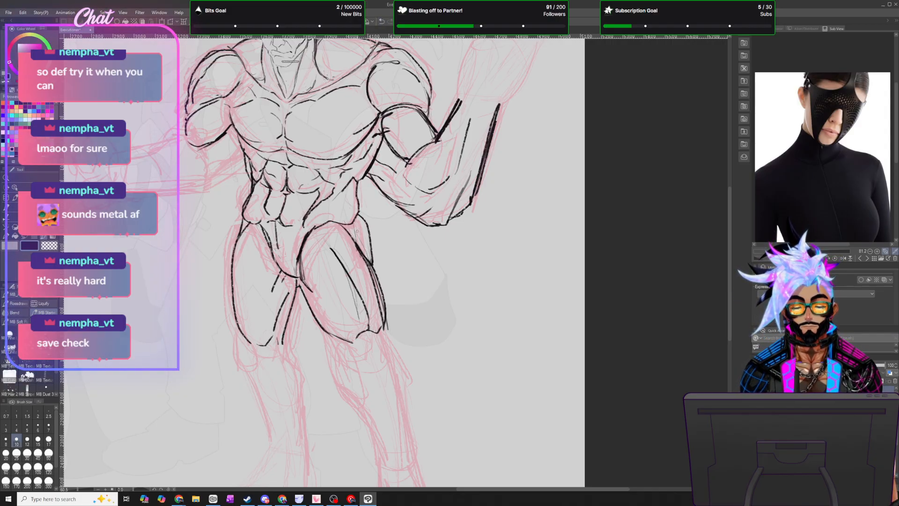
# - Ink the rounded kneecap beneath that thigh, with short contour lines on both sides of the knee
pyautogui.scroll(-6, 385, 346)
pyautogui.scroll(6, 384, 345)
pyautogui.scroll(2, 360, 376)
pyautogui.moveTo(382, 288)
pyautogui.mouseDown()
pyautogui.moveTo(386, 315)
pyautogui.moveTo(417, 319)
pyautogui.mouseUp()
pyautogui.moveTo(412, 283); pyautogui.dragTo(417, 320)
pyautogui.moveTo(338, 283); pyautogui.dragTo(391, 336)
pyautogui.moveTo(425, 293); pyautogui.dragTo(430, 324)
pyautogui.moveTo(345, 140); pyautogui.dragTo(346, 158)
# - Ink both contours of the lower leg on the raised arm's side, from the knee down to the ankle
pyautogui.moveTo(730, 249); pyautogui.dragTo(731, 275)
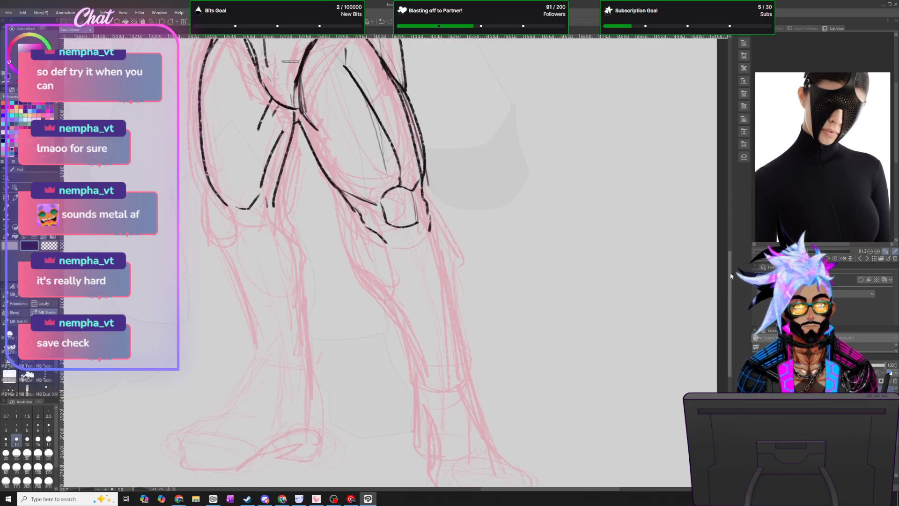
pyautogui.moveTo(349, 206)
pyautogui.mouseDown()
pyautogui.moveTo(354, 247)
pyautogui.moveTo(397, 303)
pyautogui.moveTo(422, 371)
pyautogui.mouseUp()
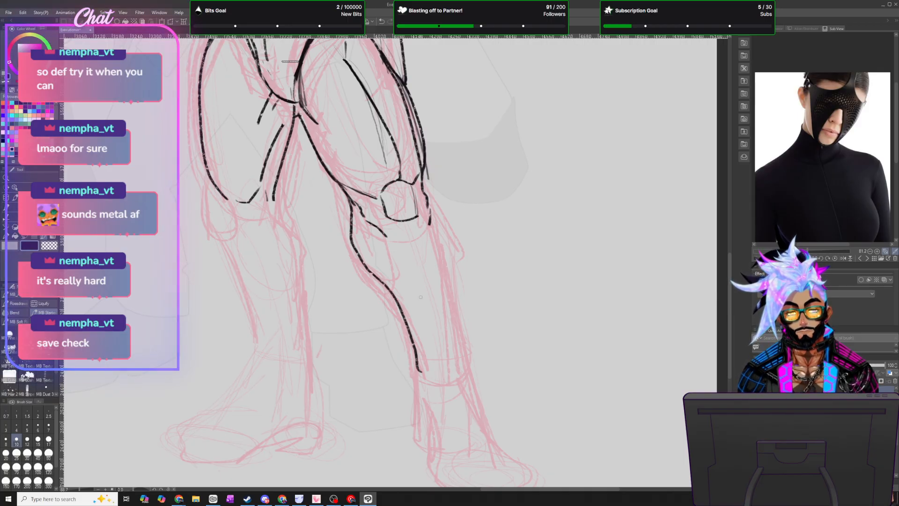
pyautogui.moveTo(428, 199); pyautogui.dragTo(471, 373)
pyautogui.moveTo(439, 243); pyautogui.dragTo(458, 335)
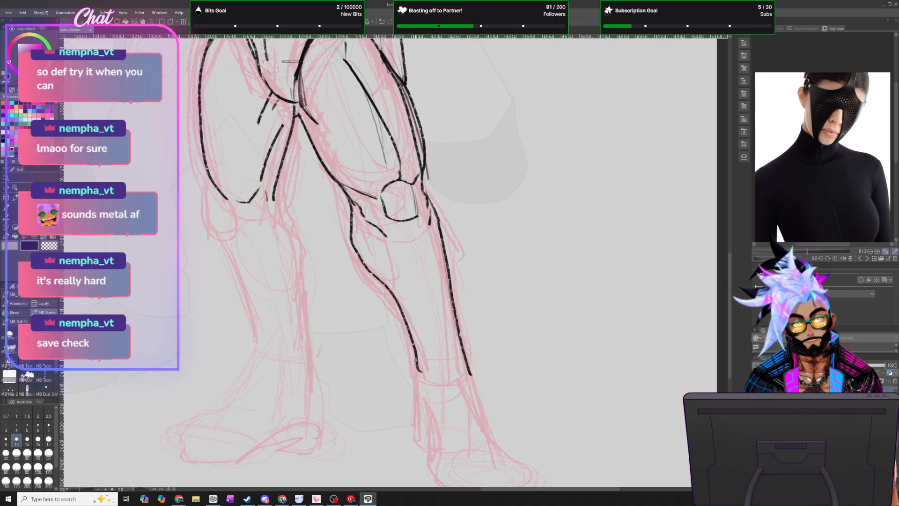
pyautogui.moveTo(418, 369); pyautogui.dragTo(431, 399)
pyautogui.moveTo(466, 356); pyautogui.dragTo(468, 383)
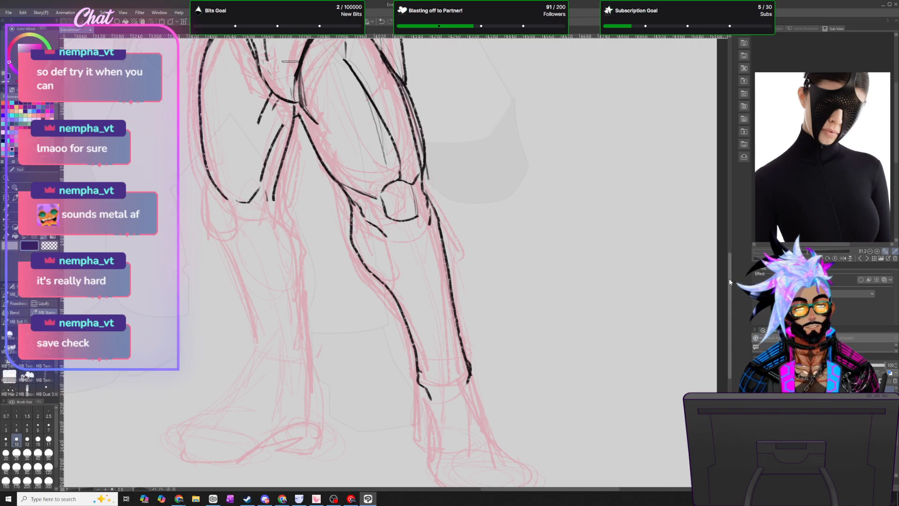
# - Ink the foot below it with its inner edge, five rounded toes, short tendon lines and outer edge
pyautogui.scroll(-3, 729, 280)
pyautogui.moveTo(428, 326); pyautogui.dragTo(439, 400)
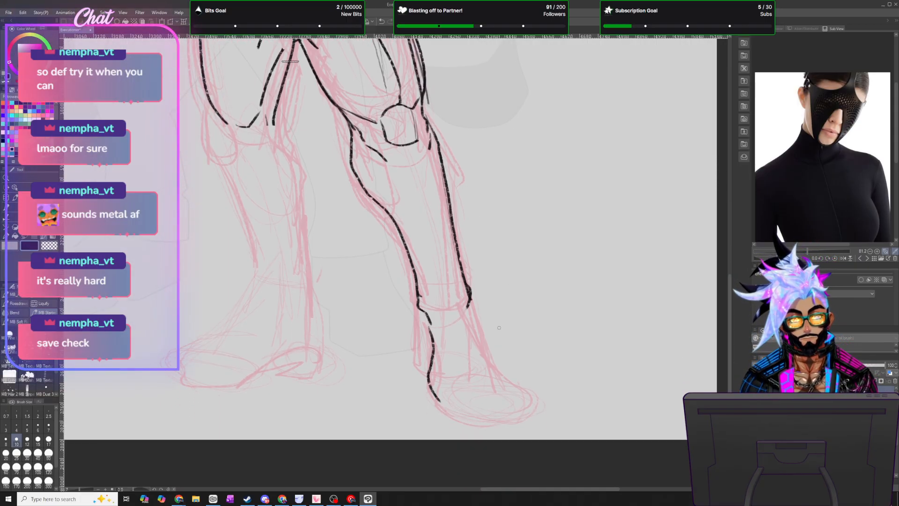
pyautogui.moveTo(486, 412); pyautogui.dragTo(482, 422)
pyautogui.moveTo(439, 403); pyautogui.dragTo(457, 415)
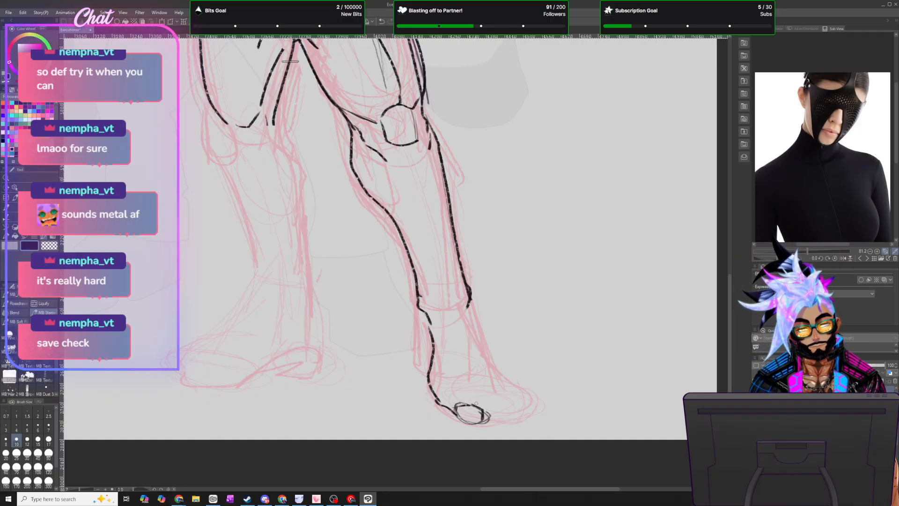
pyautogui.moveTo(463, 392)
pyautogui.mouseDown()
pyautogui.moveTo(495, 409)
pyautogui.moveTo(482, 416)
pyautogui.moveTo(515, 415)
pyautogui.moveTo(507, 408)
pyautogui.moveTo(498, 411)
pyautogui.moveTo(530, 407)
pyautogui.mouseUp()
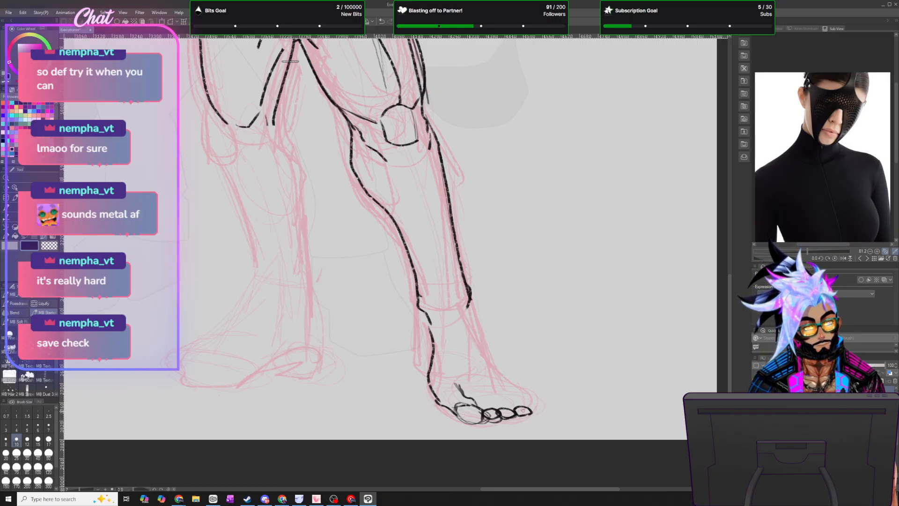
pyautogui.moveTo(525, 412); pyautogui.dragTo(537, 408)
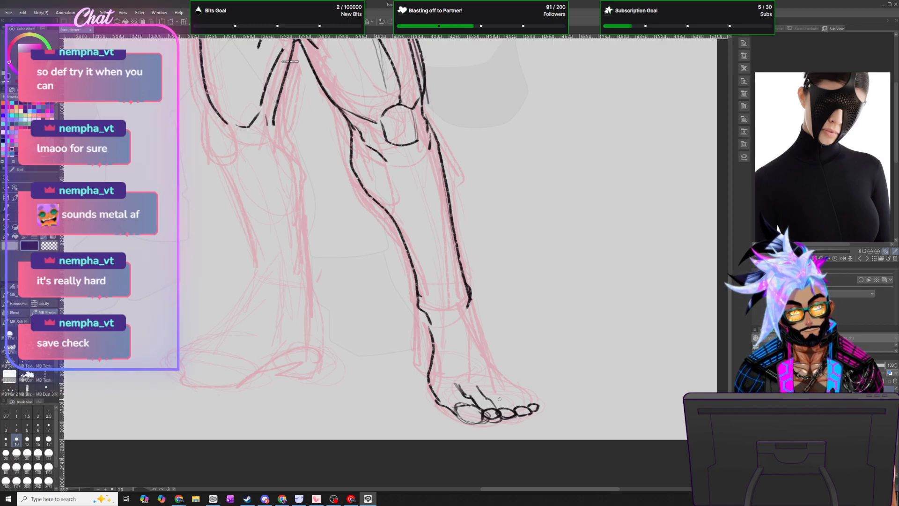
pyautogui.moveTo(499, 398)
pyautogui.mouseDown()
pyautogui.moveTo(510, 410)
pyautogui.moveTo(523, 407)
pyautogui.mouseUp()
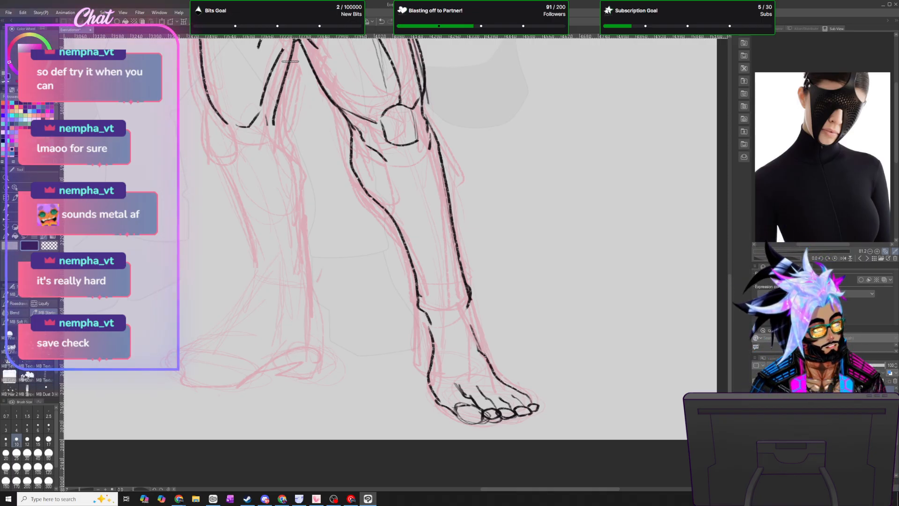
# - Ink the heel and ankle lines behind the foot and thicken the contours on both sides of the ankle
pyautogui.moveTo(419, 313); pyautogui.dragTo(426, 373)
pyautogui.moveTo(416, 341); pyautogui.dragTo(421, 359)
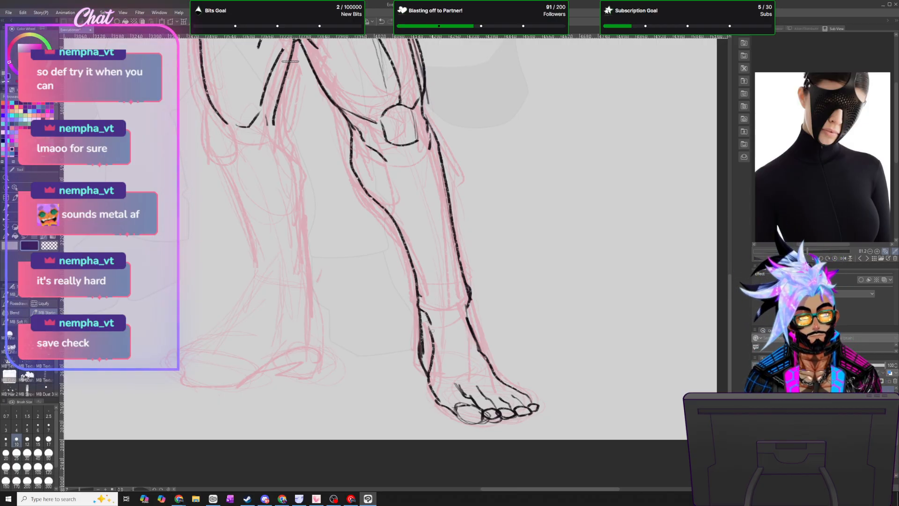
pyautogui.moveTo(433, 322); pyautogui.dragTo(427, 393)
pyautogui.moveTo(467, 305)
pyautogui.mouseDown()
pyautogui.moveTo(484, 356)
pyautogui.moveTo(511, 390)
pyautogui.mouseUp()
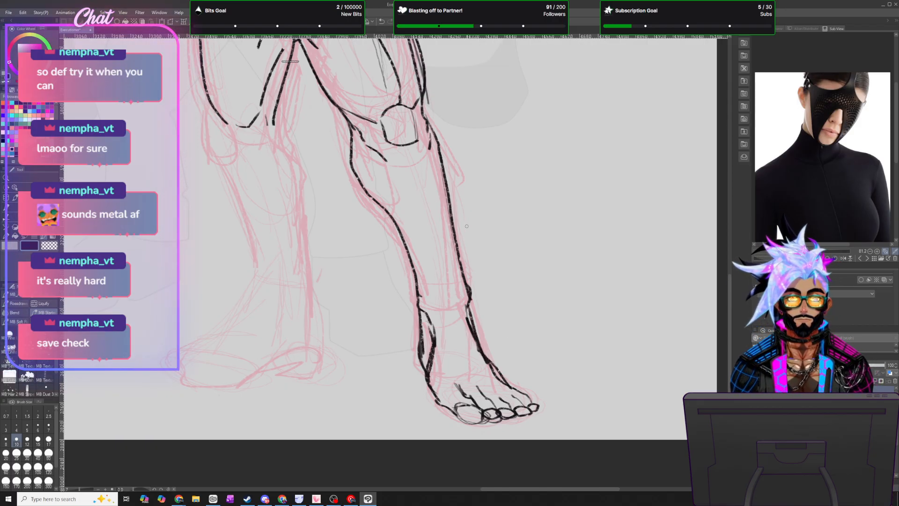
pyautogui.scroll(-5, 466, 227)
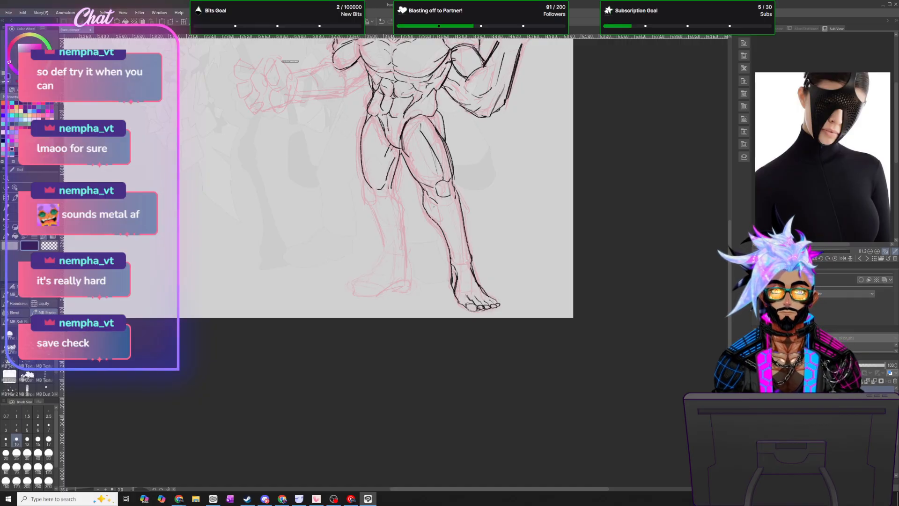
pyautogui.scroll(5, 433, 206)
pyautogui.moveTo(449, 287); pyautogui.dragTo(443, 242)
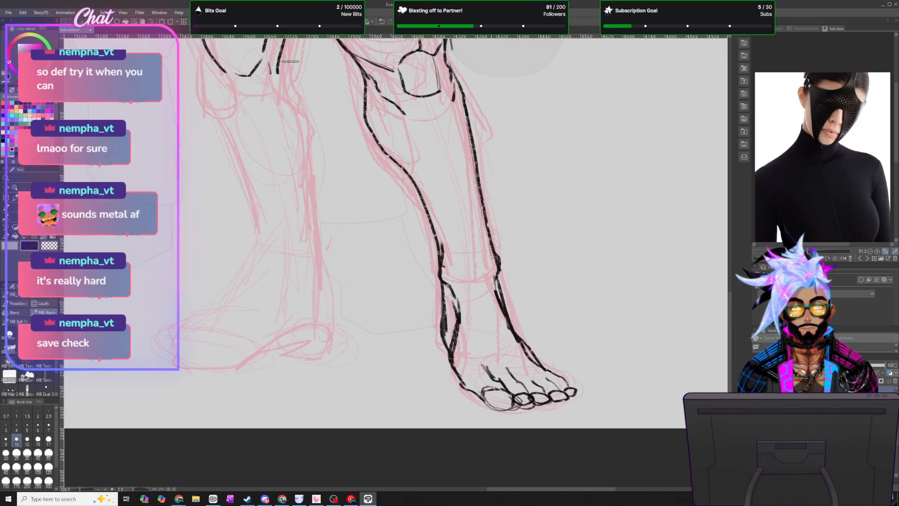
pyautogui.moveTo(445, 282)
pyautogui.mouseDown()
pyautogui.moveTo(447, 350)
pyautogui.moveTo(435, 306)
pyautogui.mouseUp()
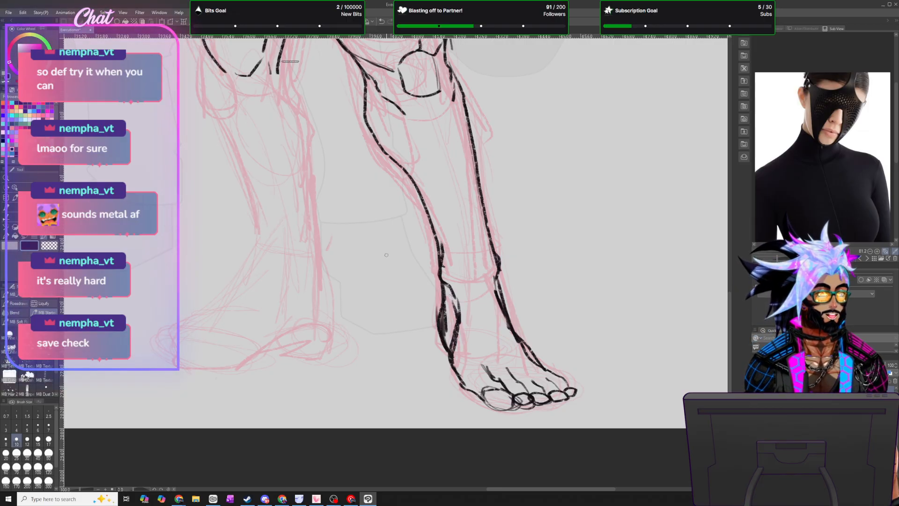
# - Thicken the inner calf contour from knee to ankle and add a long shin line inside the lower leg
pyautogui.scroll(-4, 386, 254)
pyautogui.scroll(-8, 333, 209)
pyautogui.scroll(5, 315, 160)
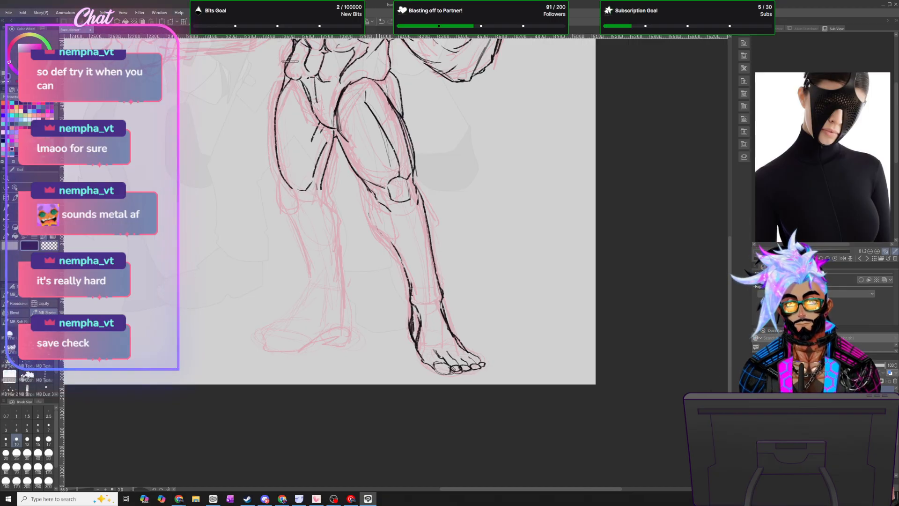
pyautogui.moveTo(368, 189); pyautogui.dragTo(383, 241)
pyautogui.moveTo(372, 205)
pyautogui.mouseDown()
pyautogui.moveTo(386, 248)
pyautogui.moveTo(411, 272)
pyautogui.mouseUp()
pyautogui.moveTo(403, 230); pyautogui.dragTo(412, 288)
pyautogui.moveTo(393, 248); pyautogui.dragTo(403, 269)
pyautogui.moveTo(398, 259); pyautogui.dragTo(411, 299)
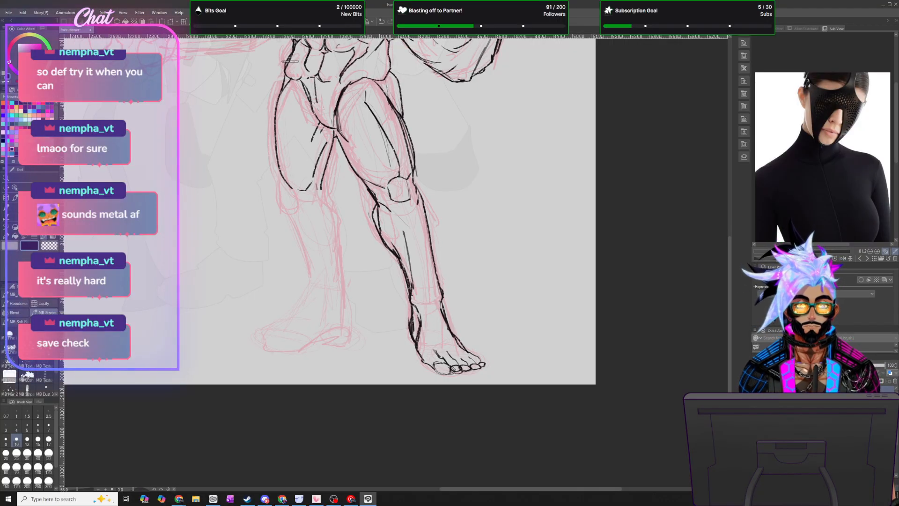
# - Erase the outer lower-leg contour, flip the canvas view horizontally and re-ink that contour with a fuller calf curve
pyautogui.press('c')
pyautogui.moveTo(423, 200); pyautogui.dragTo(440, 289)
pyautogui.moveTo(418, 204); pyautogui.dragTo(416, 200)
pyautogui.press('h')
pyautogui.press('c')
pyautogui.moveTo(363, 223); pyautogui.dragTo(357, 261)
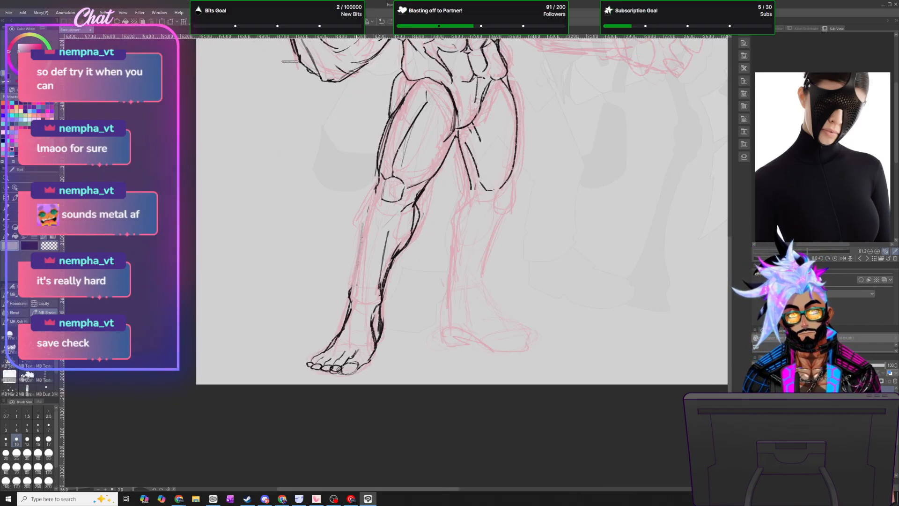
pyautogui.moveTo(364, 228); pyautogui.dragTo(352, 293)
pyautogui.moveTo(365, 225); pyautogui.dragTo(373, 200)
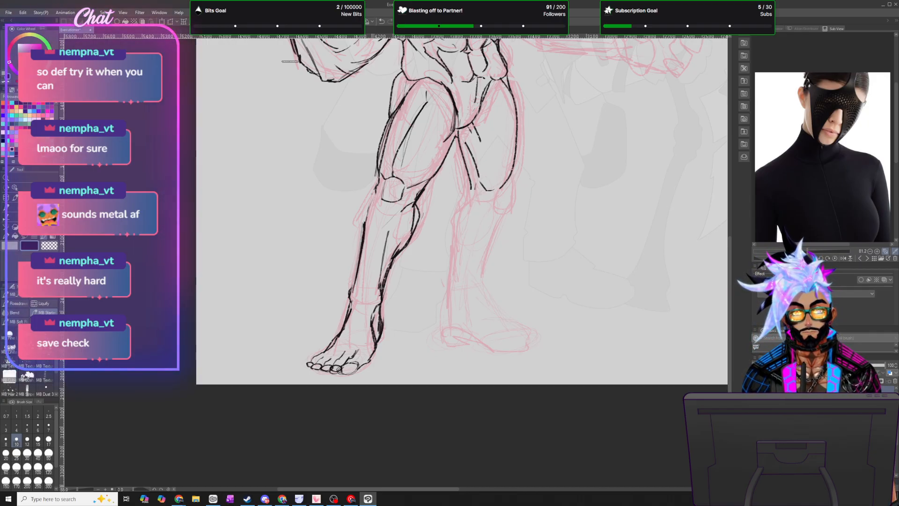
pyautogui.moveTo(370, 199); pyautogui.dragTo(367, 217)
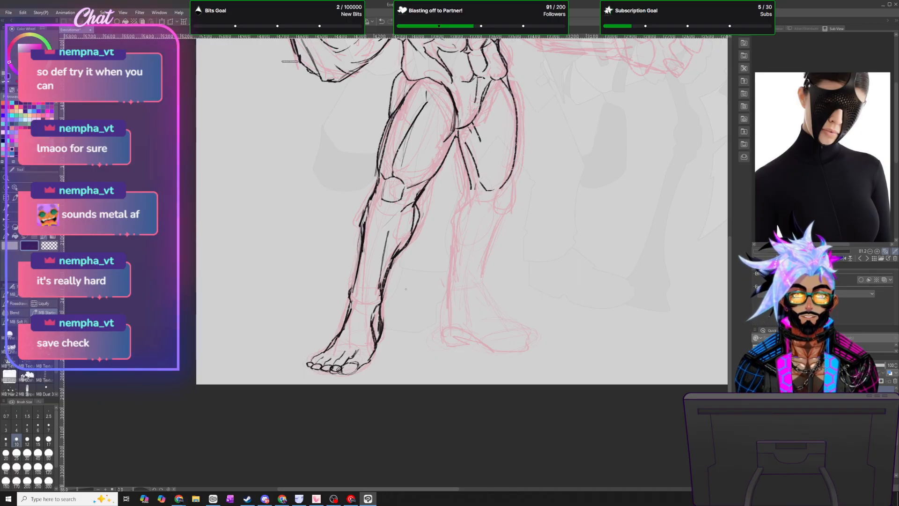
# - Ink the knee on the extended arm's side with side contours and a rounded kneecap, and reinforce the outer thigh line
pyautogui.scroll(-6, 406, 289)
pyautogui.scroll(4, 421, 285)
pyautogui.scroll(1, 454, 285)
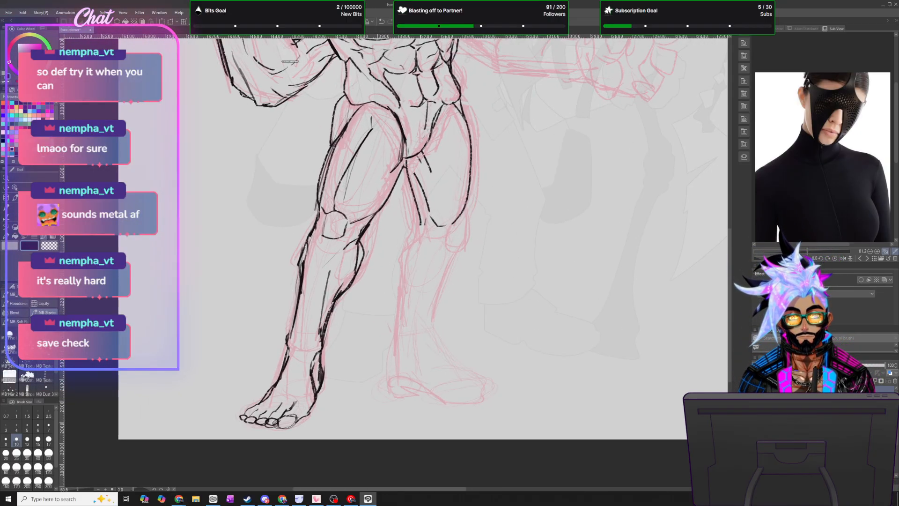
pyautogui.moveTo(418, 241); pyautogui.dragTo(426, 257)
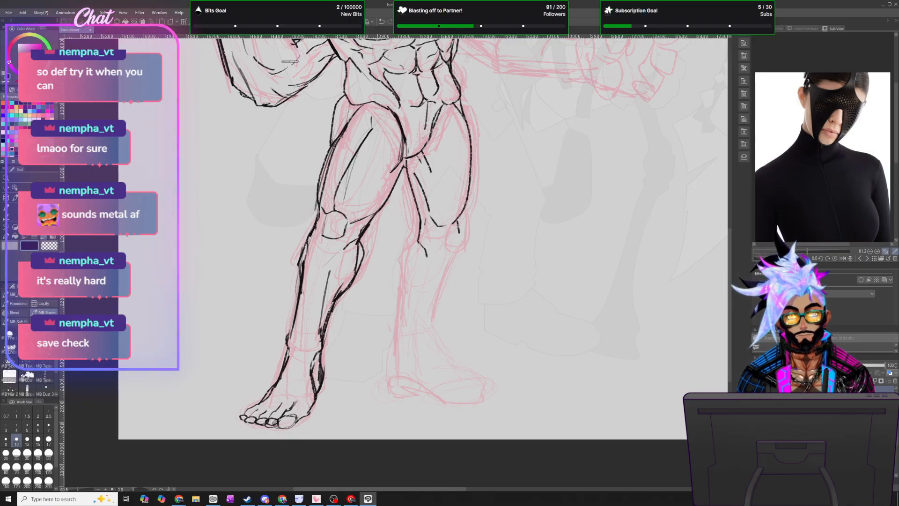
pyautogui.moveTo(431, 223)
pyautogui.mouseDown()
pyautogui.moveTo(451, 232)
pyautogui.moveTo(465, 214)
pyautogui.mouseUp()
pyautogui.moveTo(470, 143)
pyautogui.mouseDown()
pyautogui.moveTo(450, 226)
pyautogui.moveTo(457, 224)
pyautogui.moveTo(445, 252)
pyautogui.mouseUp()
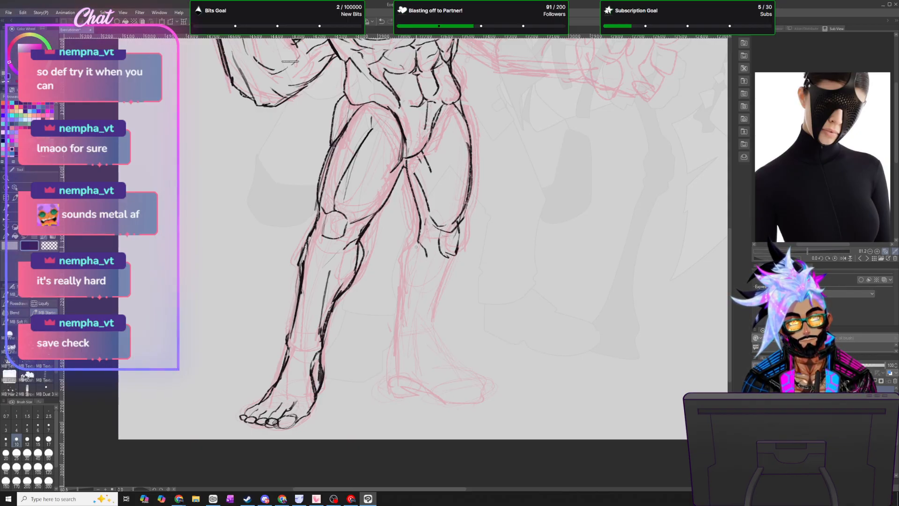
# - Ink the inner contour and thick outer calf contour of the lower leg on the extended arm's side
pyautogui.moveTo(399, 258)
pyautogui.mouseDown()
pyautogui.moveTo(400, 344)
pyautogui.moveTo(411, 379)
pyautogui.mouseUp()
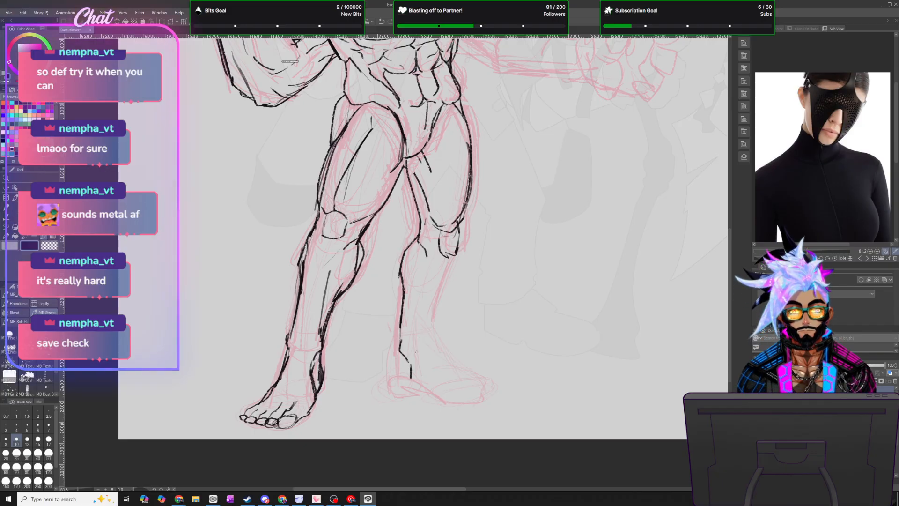
pyautogui.moveTo(453, 262); pyautogui.dragTo(430, 342)
pyautogui.moveTo(456, 247); pyautogui.dragTo(431, 332)
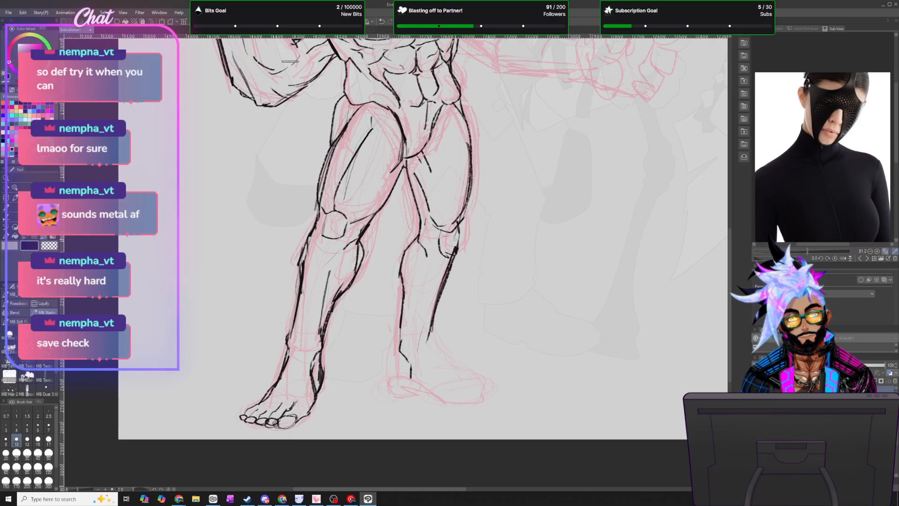
pyautogui.moveTo(447, 256)
pyautogui.mouseDown()
pyautogui.moveTo(457, 253)
pyautogui.moveTo(462, 219)
pyautogui.mouseUp()
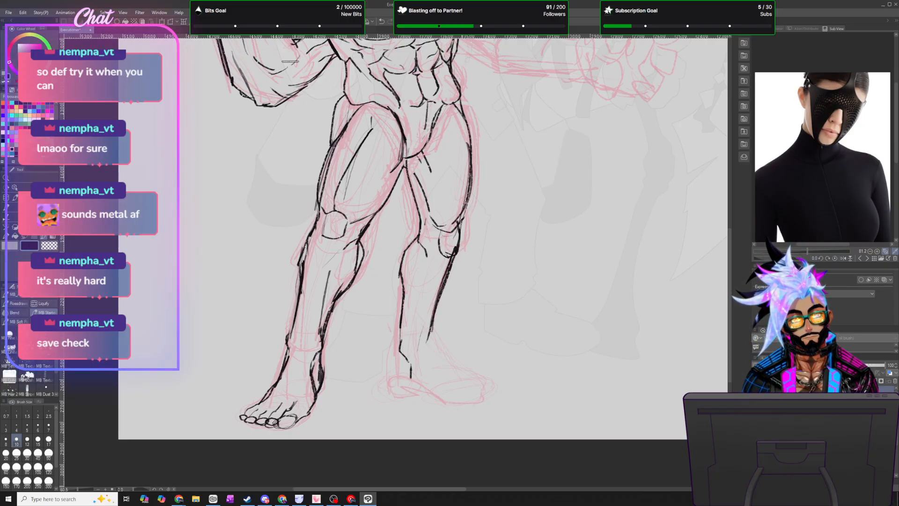
# - Ink the ankle, heel, sole and toes of the foot on the extended arm's side, and extend the outer calf contour down to the foot
pyautogui.moveTo(404, 168)
pyautogui.mouseDown()
pyautogui.moveTo(420, 217)
pyautogui.moveTo(409, 185)
pyautogui.mouseUp()
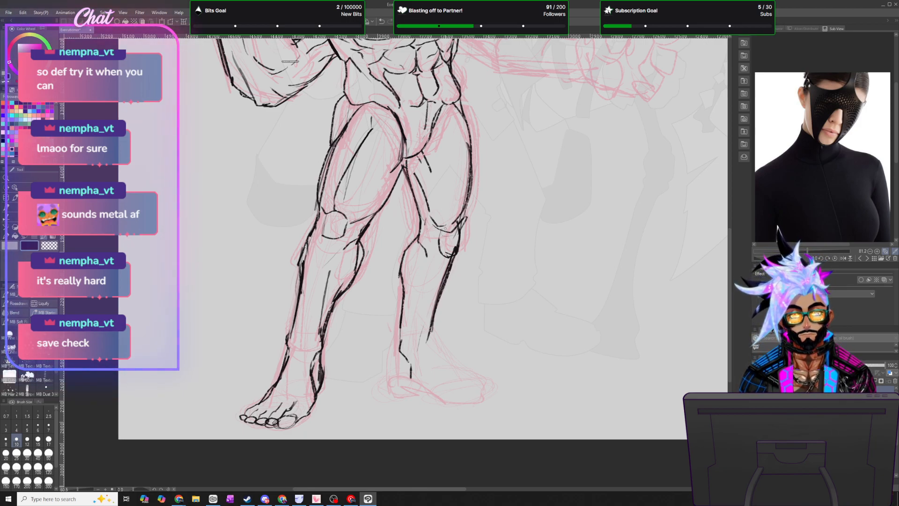
pyautogui.moveTo(401, 350)
pyautogui.mouseDown()
pyautogui.moveTo(396, 380)
pyautogui.moveTo(424, 403)
pyautogui.moveTo(479, 420)
pyautogui.moveTo(456, 411)
pyautogui.moveTo(483, 409)
pyautogui.moveTo(478, 416)
pyautogui.moveTo(491, 396)
pyautogui.mouseUp()
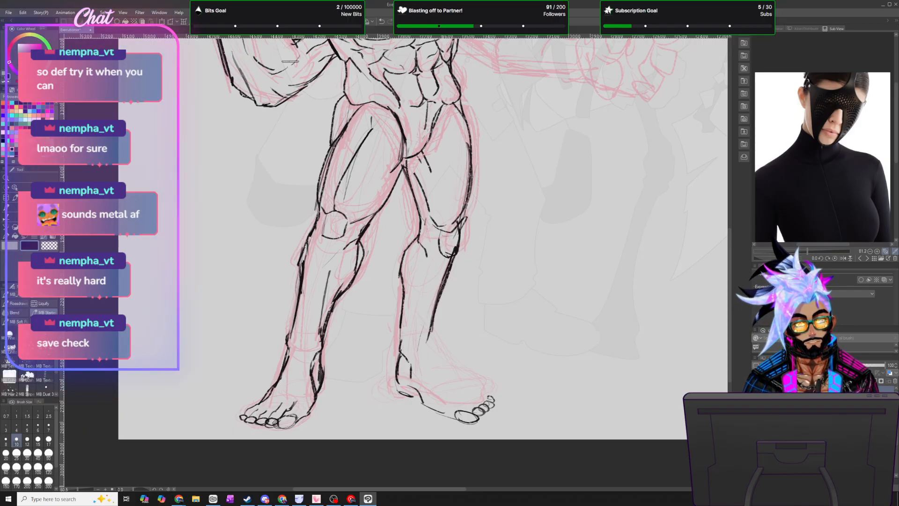
pyautogui.moveTo(454, 261); pyautogui.dragTo(434, 325)
pyautogui.moveTo(443, 291)
pyautogui.mouseDown()
pyautogui.moveTo(439, 339)
pyautogui.moveTo(465, 390)
pyautogui.mouseUp()
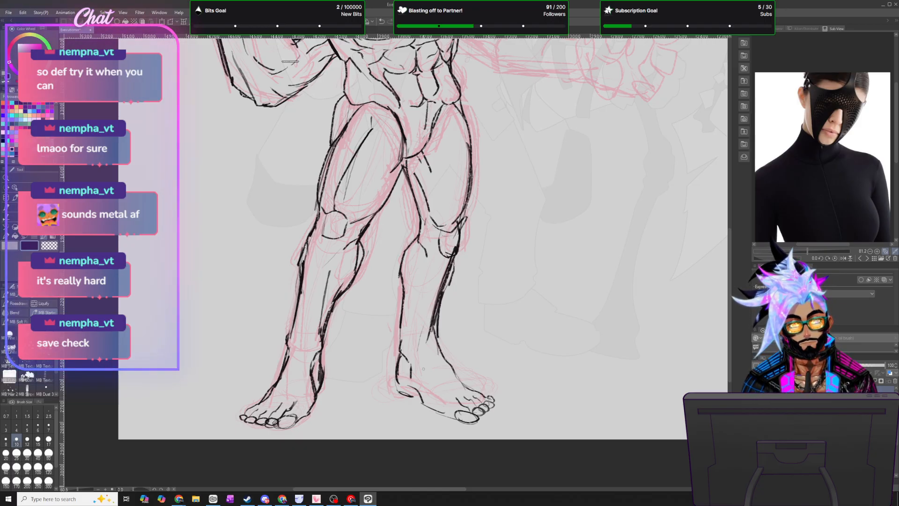
pyautogui.moveTo(396, 346); pyautogui.dragTo(408, 395)
# - Check the whole inked figure and save the illustration
pyautogui.scroll(-9, 433, 311)
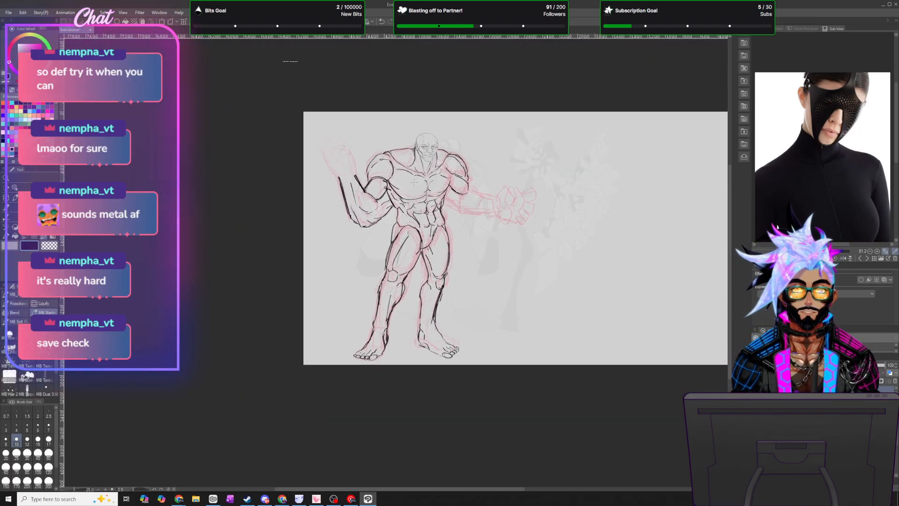
pyautogui.scroll(3, 407, 179)
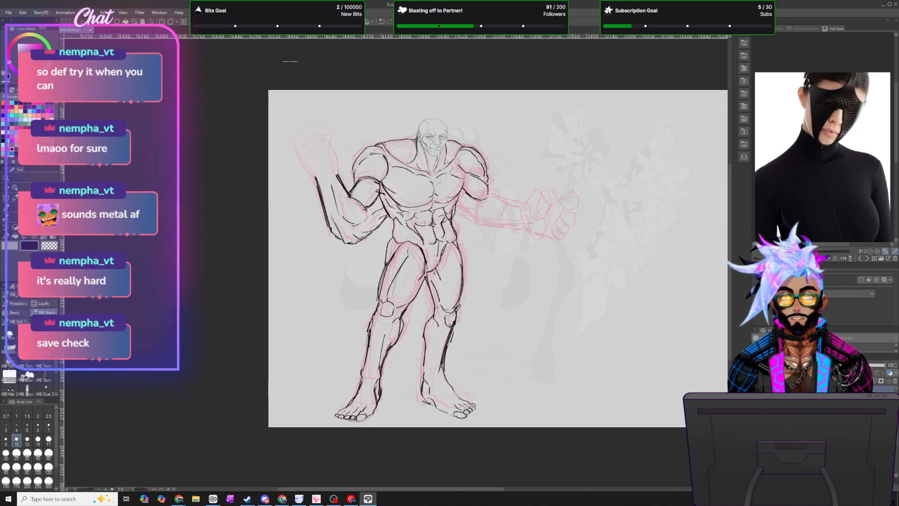
pyautogui.scroll(2, 482, 204)
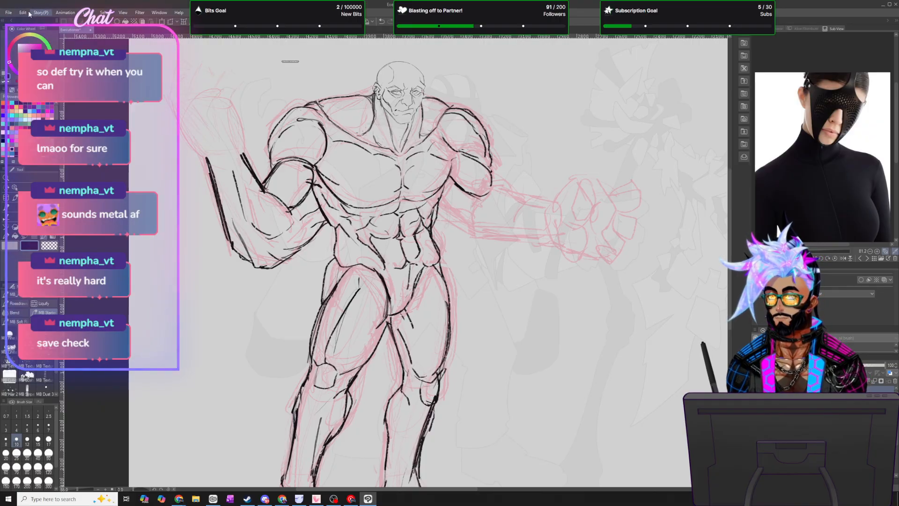
pyautogui.click(8, 12)
pyautogui.click(28, 66)
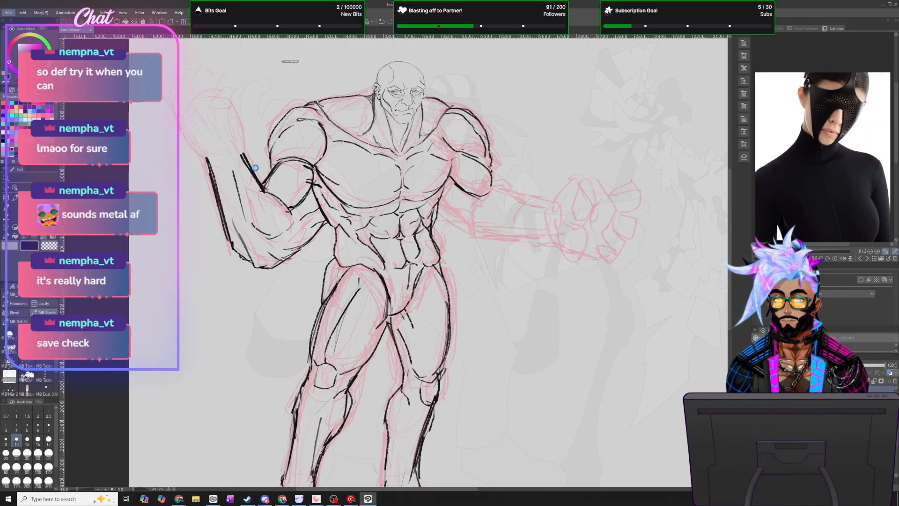
# - Draw a row of four small knuckle ovals across the raised hand over the red sketch
pyautogui.scroll(-3, 292, 175)
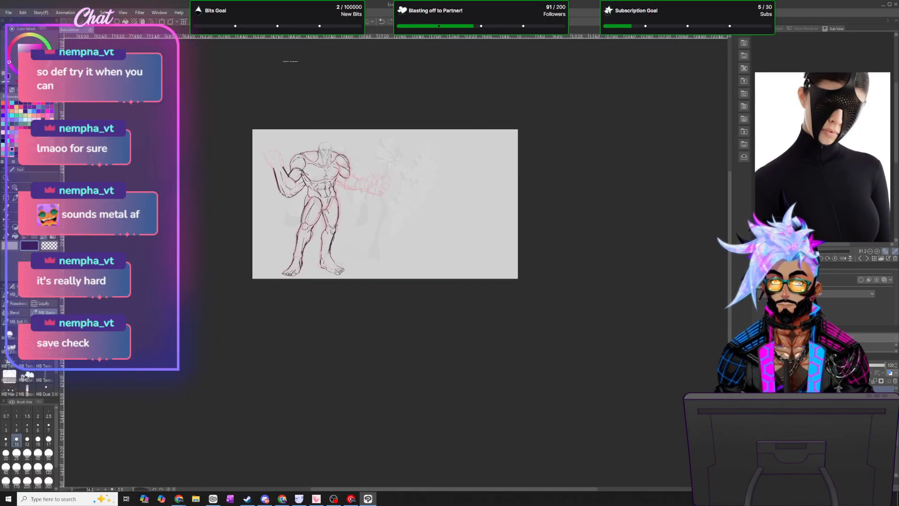
pyautogui.scroll(1, 293, 128)
pyautogui.scroll(3, 292, 125)
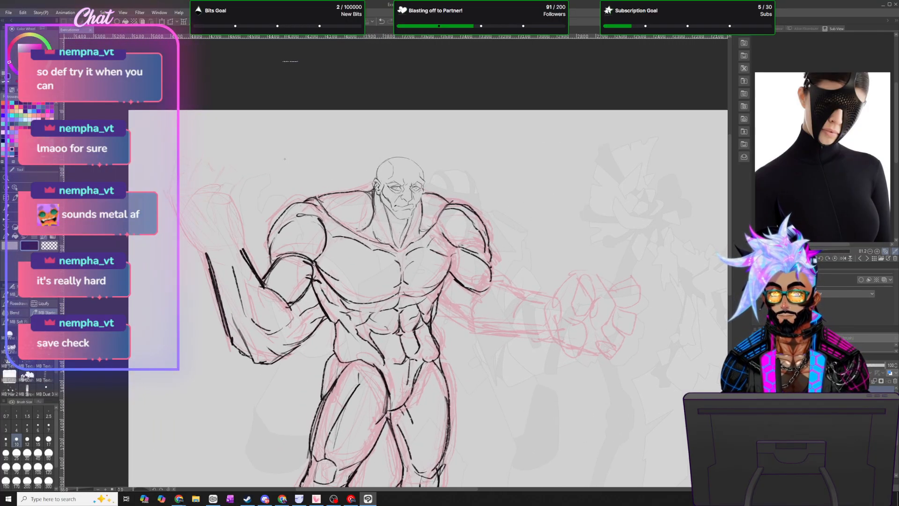
pyautogui.scroll(1, 284, 159)
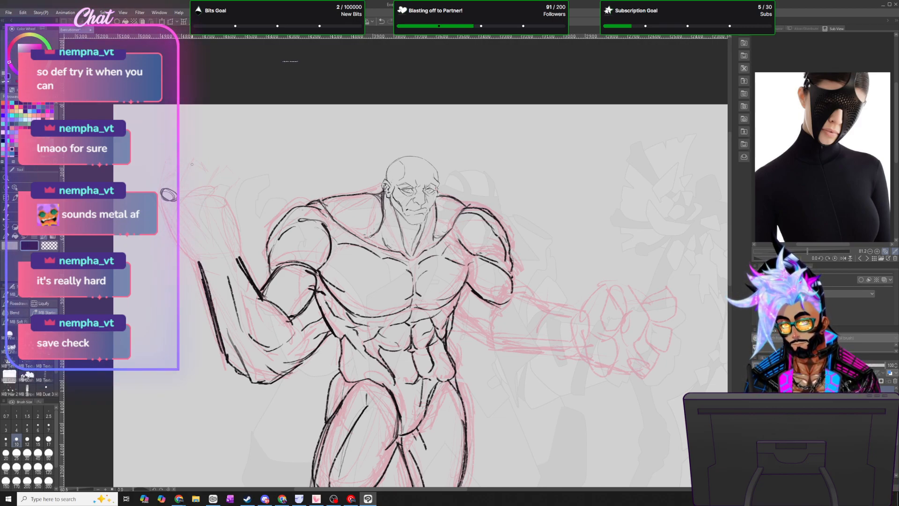
pyautogui.moveTo(181, 191); pyautogui.dragTo(235, 209)
pyautogui.moveTo(180, 196)
pyautogui.mouseDown()
pyautogui.moveTo(182, 182)
pyautogui.moveTo(206, 186)
pyautogui.mouseUp()
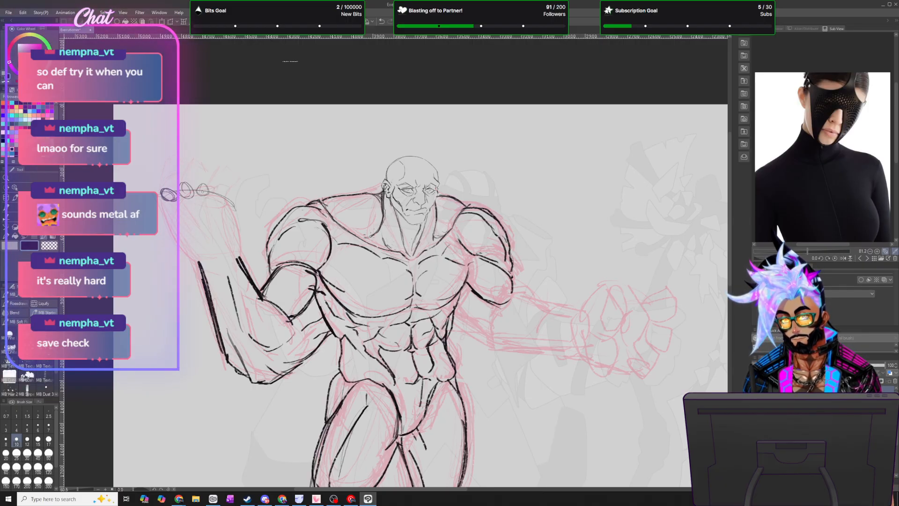
pyautogui.moveTo(221, 188)
pyautogui.mouseDown()
pyautogui.moveTo(217, 196)
pyautogui.moveTo(218, 188)
pyautogui.moveTo(229, 204)
pyautogui.moveTo(217, 189)
pyautogui.mouseUp()
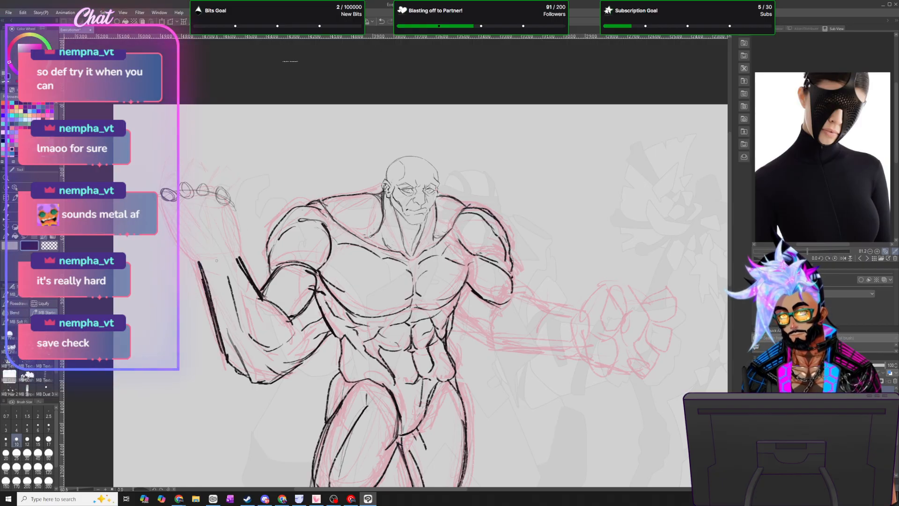
# - Ink both side contours of the raised hand down to the wrist and add lines running from the knuckles into the hand
pyautogui.moveTo(168, 217); pyautogui.dragTo(199, 261)
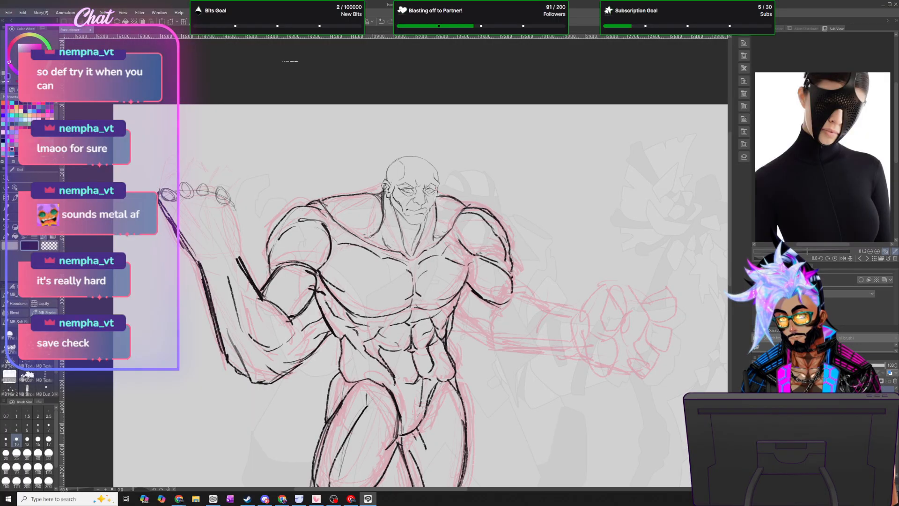
pyautogui.moveTo(160, 192); pyautogui.dragTo(162, 159)
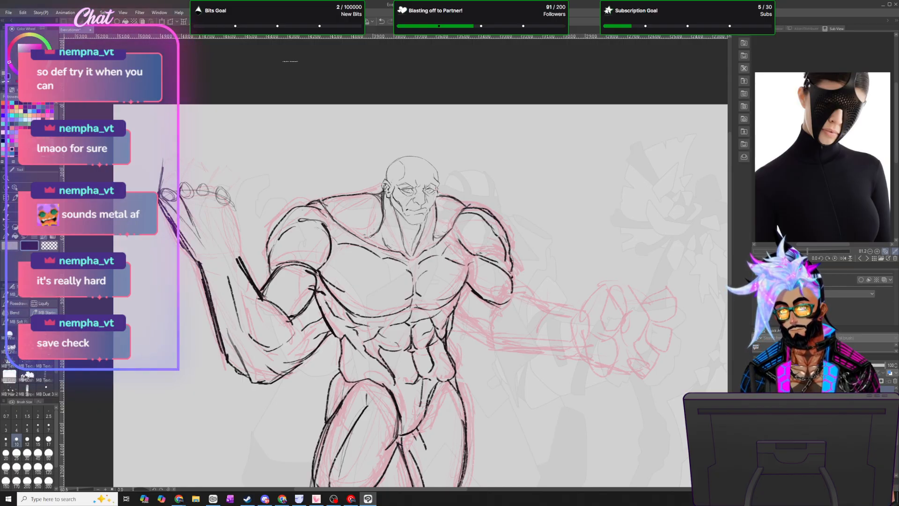
pyautogui.moveTo(198, 204); pyautogui.dragTo(212, 224)
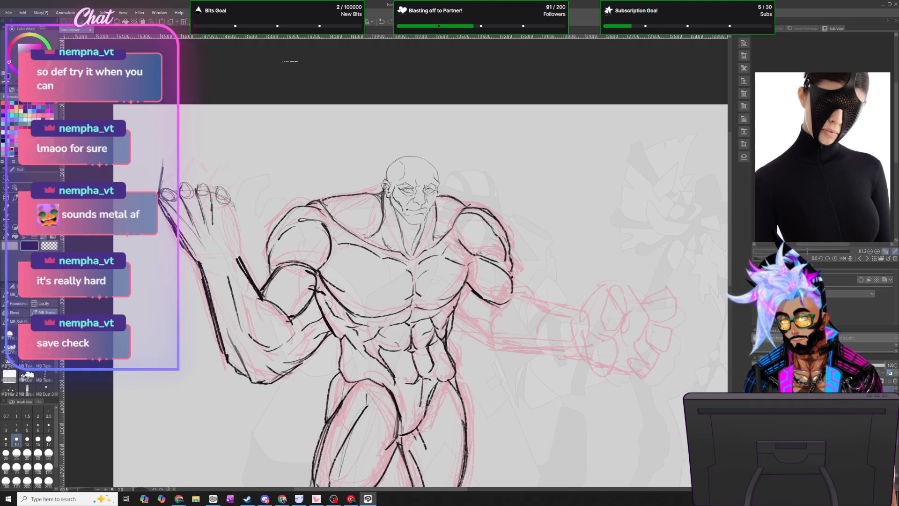
pyautogui.moveTo(213, 192)
pyautogui.mouseDown()
pyautogui.moveTo(218, 184)
pyautogui.moveTo(215, 224)
pyautogui.mouseUp()
pyautogui.moveTo(226, 191); pyautogui.dragTo(237, 252)
pyautogui.moveTo(233, 214)
pyautogui.mouseDown()
pyautogui.moveTo(234, 224)
pyautogui.moveTo(231, 209)
pyautogui.mouseUp()
pyautogui.moveTo(234, 220); pyautogui.dragTo(240, 256)
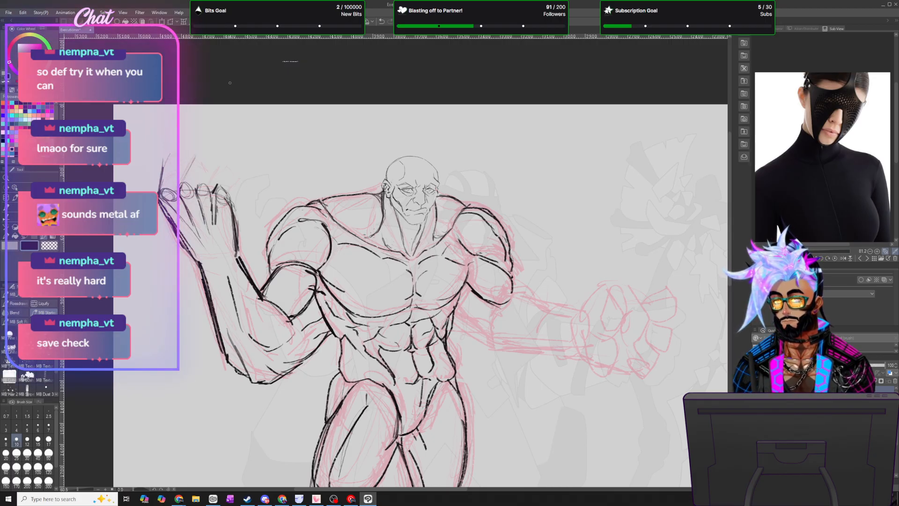
# - Sketch a curved guide arc above the knuckles of the raised hand and place finger-joint circles along it
pyautogui.moveTo(176, 157)
pyautogui.mouseDown()
pyautogui.moveTo(226, 179)
pyautogui.moveTo(237, 212)
pyautogui.mouseUp()
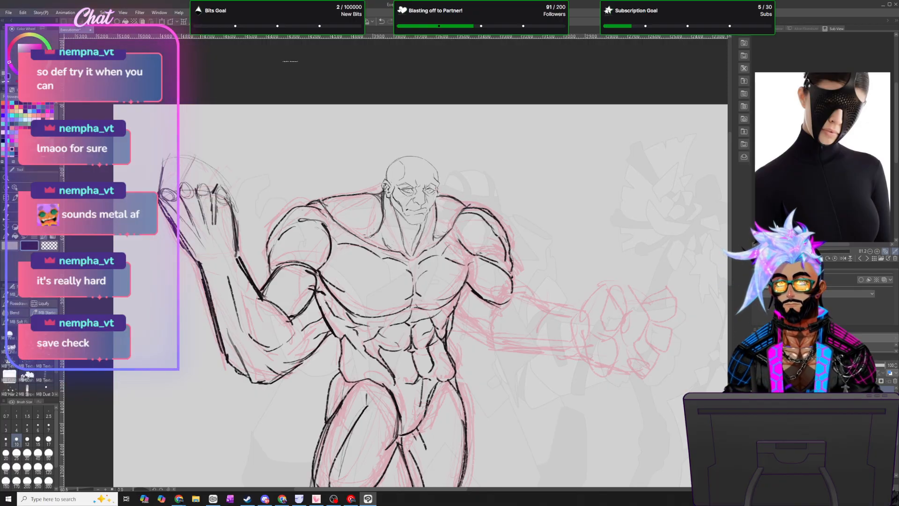
pyautogui.scroll(2, 159, 176)
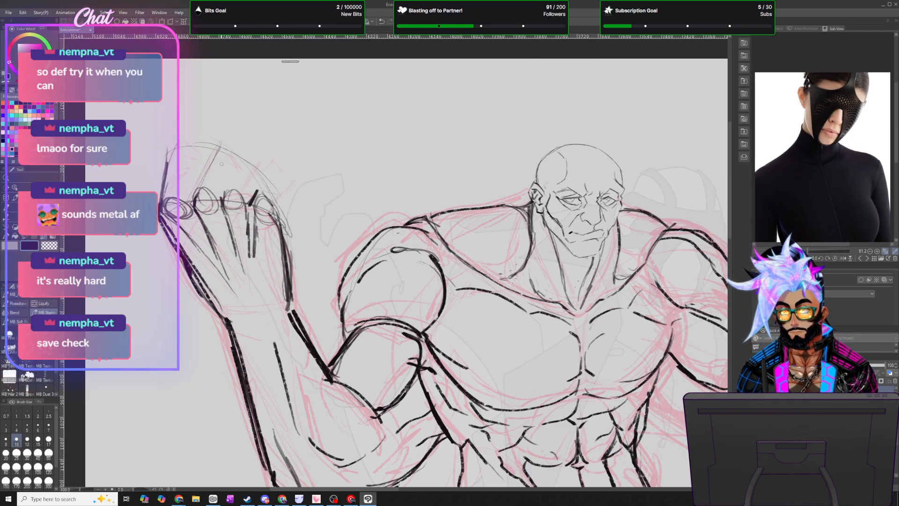
pyautogui.moveTo(220, 142)
pyautogui.mouseDown()
pyautogui.moveTo(224, 133)
pyautogui.moveTo(217, 144)
pyautogui.moveTo(175, 139)
pyautogui.mouseUp()
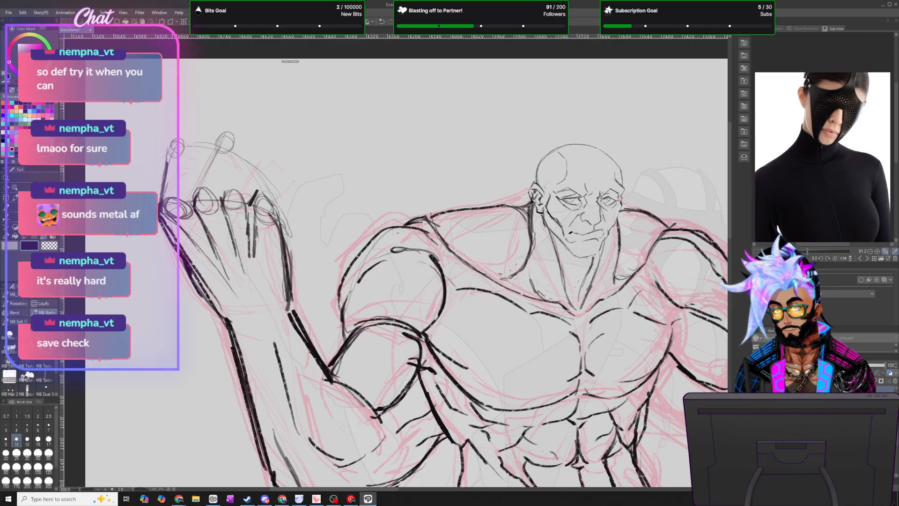
pyautogui.moveTo(253, 161)
pyautogui.mouseDown()
pyautogui.moveTo(262, 159)
pyautogui.moveTo(256, 172)
pyautogui.moveTo(297, 193)
pyautogui.moveTo(283, 185)
pyautogui.mouseUp()
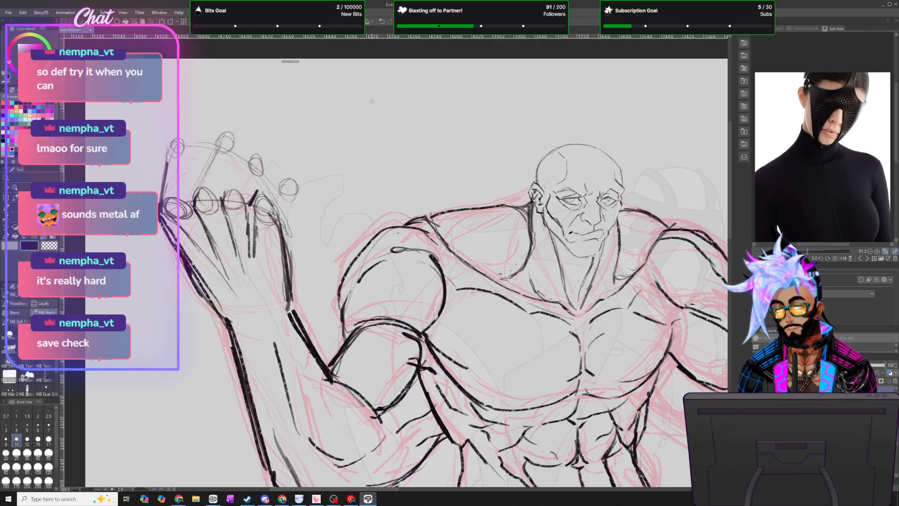
# - Undo the last finger-joint circle, strengthen the guide arc, redraw that circle closer to the hand and link the joints
pyautogui.click(382, 21)
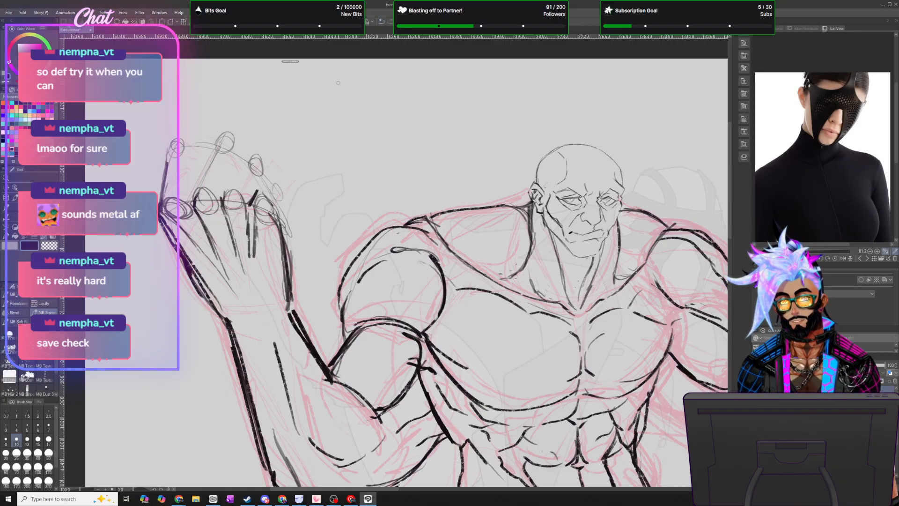
pyautogui.moveTo(199, 142)
pyautogui.mouseDown()
pyautogui.moveTo(238, 150)
pyautogui.moveTo(278, 184)
pyautogui.mouseUp()
pyautogui.moveTo(206, 139)
pyautogui.mouseDown()
pyautogui.moveTo(228, 140)
pyautogui.moveTo(294, 212)
pyautogui.mouseUp()
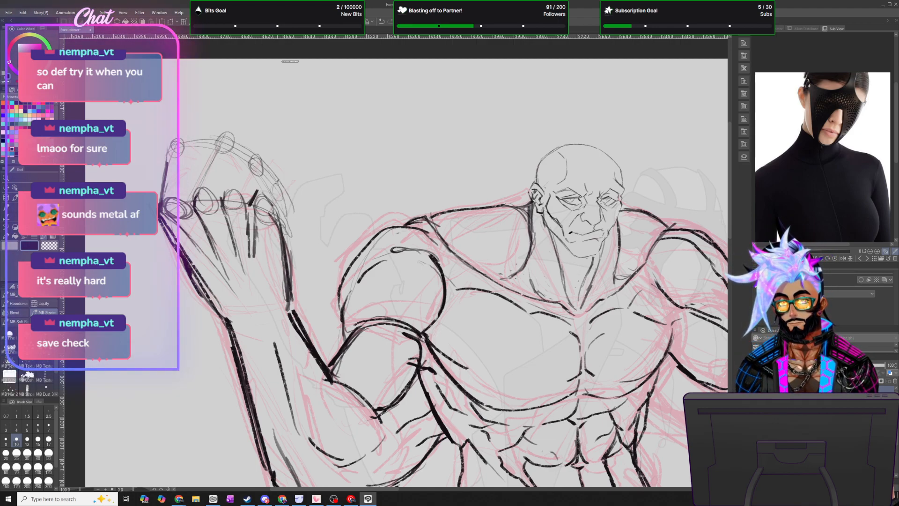
pyautogui.rightClick(285, 188)
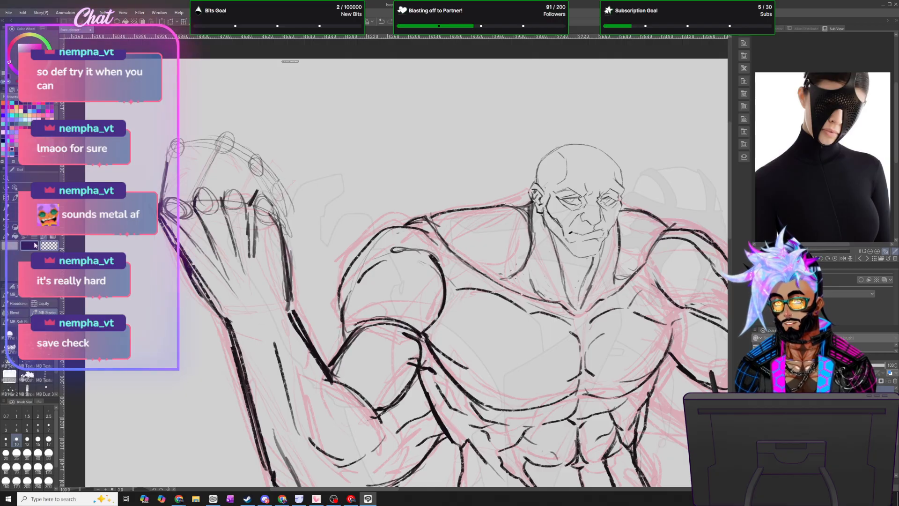
pyautogui.moveTo(283, 176)
pyautogui.mouseDown()
pyautogui.moveTo(278, 189)
pyautogui.moveTo(286, 176)
pyautogui.mouseUp()
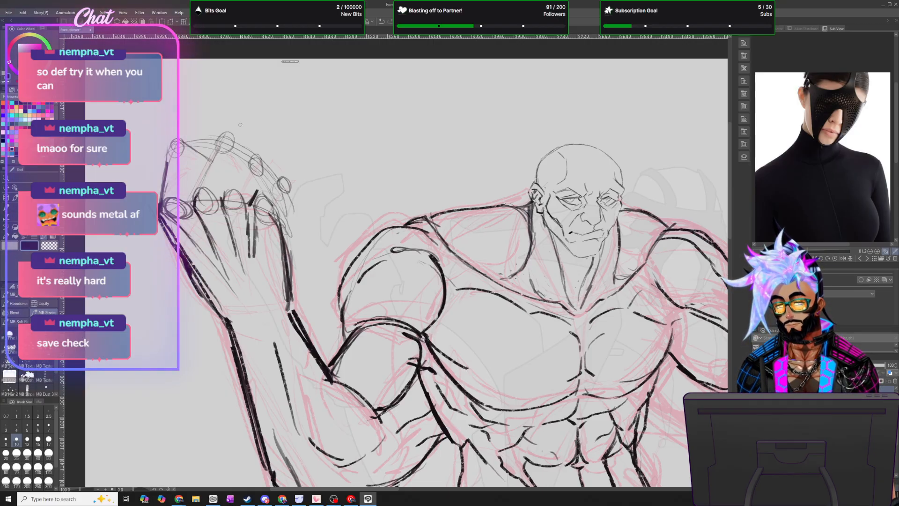
pyautogui.moveTo(231, 138); pyautogui.dragTo(288, 217)
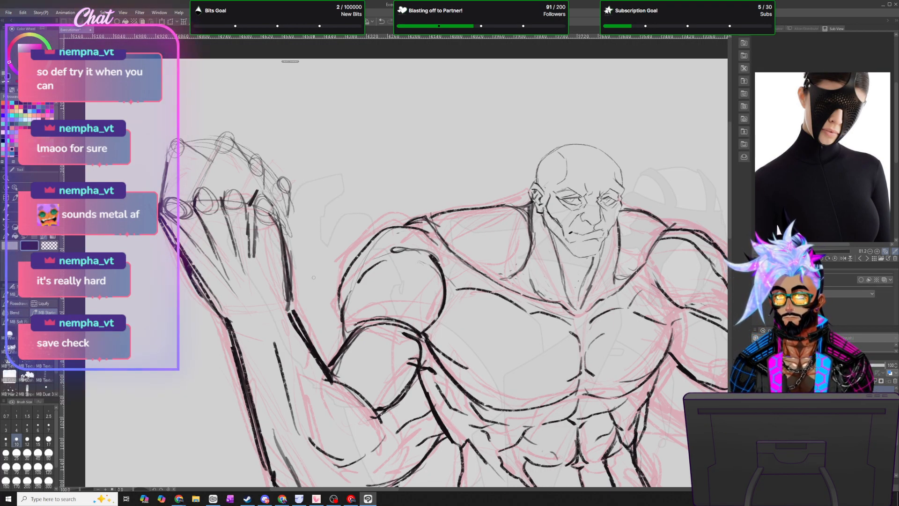
# - Ink the first segment of the raised hand's outermost finger and start the neighbouring finger's side and top edges
pyautogui.moveTo(170, 140); pyautogui.dragTo(160, 204)
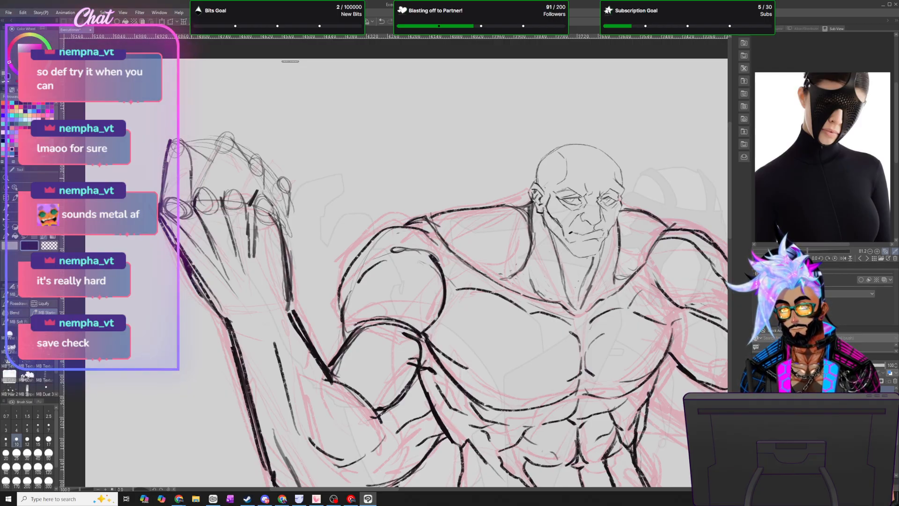
pyautogui.moveTo(170, 140); pyautogui.dragTo(188, 139)
pyautogui.moveTo(203, 170); pyautogui.dragTo(192, 167)
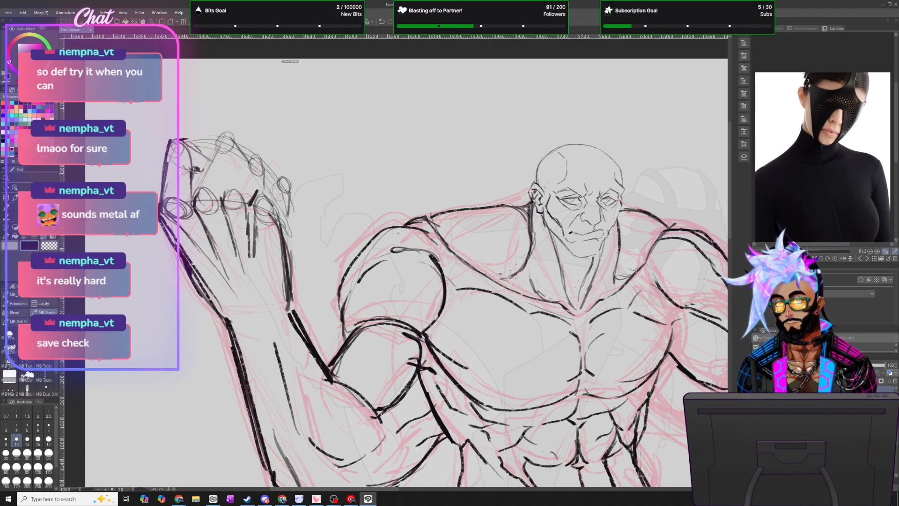
pyautogui.click(216, 137)
pyautogui.moveTo(217, 136)
pyautogui.mouseDown()
pyautogui.moveTo(204, 183)
pyautogui.moveTo(239, 139)
pyautogui.moveTo(251, 161)
pyautogui.mouseUp()
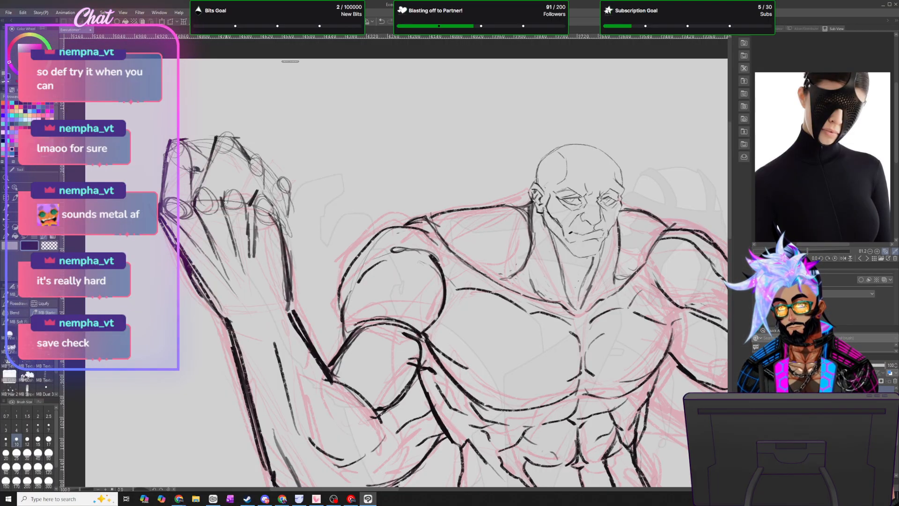
# - Ink the segments of the remaining fingers on the raised hand between the knuckles and the upper joint circles
pyautogui.moveTo(223, 198); pyautogui.dragTo(248, 161)
pyautogui.moveTo(225, 191); pyautogui.dragTo(248, 160)
pyautogui.moveTo(257, 190)
pyautogui.mouseDown()
pyautogui.moveTo(258, 174)
pyautogui.moveTo(237, 165)
pyautogui.moveTo(263, 173)
pyautogui.moveTo(248, 157)
pyautogui.mouseUp()
pyautogui.moveTo(275, 214)
pyautogui.mouseDown()
pyautogui.moveTo(273, 174)
pyautogui.moveTo(263, 162)
pyautogui.mouseUp()
pyautogui.moveTo(263, 162)
pyautogui.mouseDown()
pyautogui.moveTo(248, 203)
pyautogui.moveTo(257, 222)
pyautogui.mouseUp()
pyautogui.moveTo(274, 176)
pyautogui.mouseDown()
pyautogui.moveTo(280, 239)
pyautogui.moveTo(283, 198)
pyautogui.mouseUp()
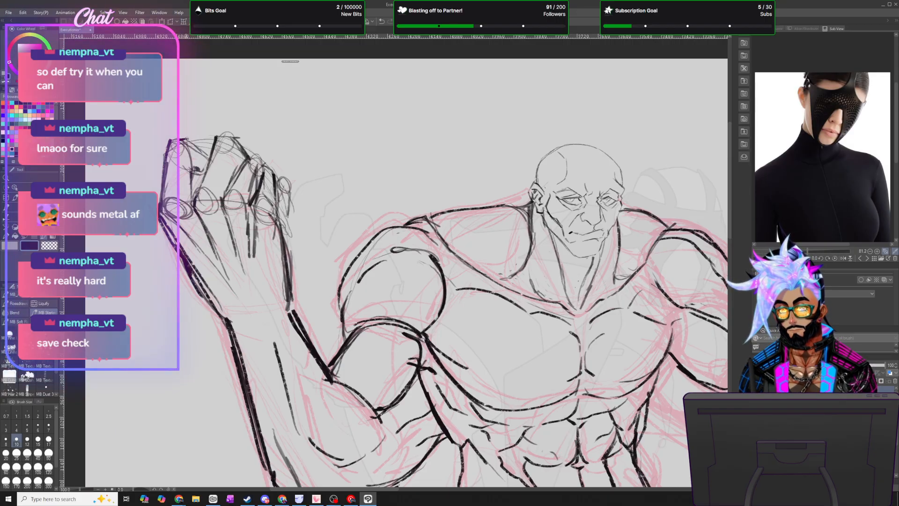
pyautogui.moveTo(237, 152)
pyautogui.mouseDown()
pyautogui.moveTo(231, 183)
pyautogui.moveTo(251, 160)
pyautogui.mouseUp()
pyautogui.moveTo(250, 159); pyautogui.dragTo(239, 181)
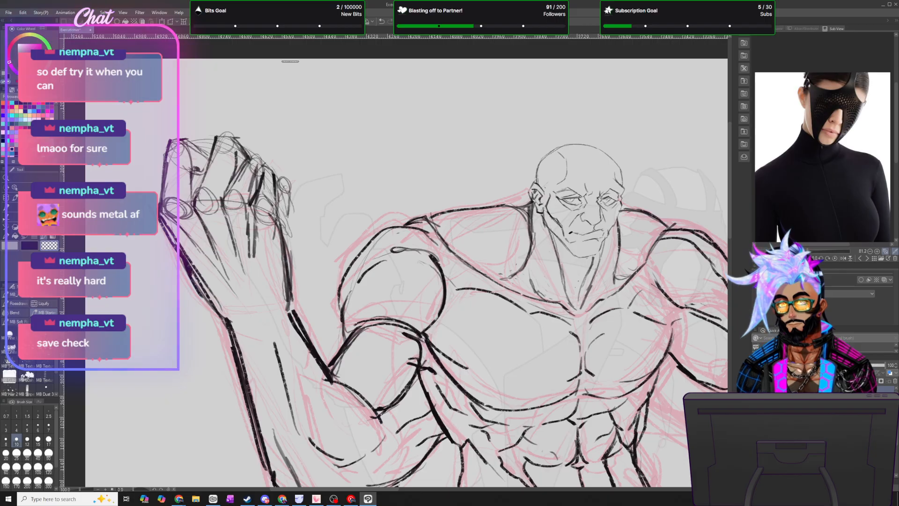
# - Erase the joint circle and stray guide lines beside the raised hand's finger nearest the head
pyautogui.moveTo(284, 180); pyautogui.dragTo(289, 233)
pyautogui.moveTo(280, 175); pyautogui.dragTo(280, 203)
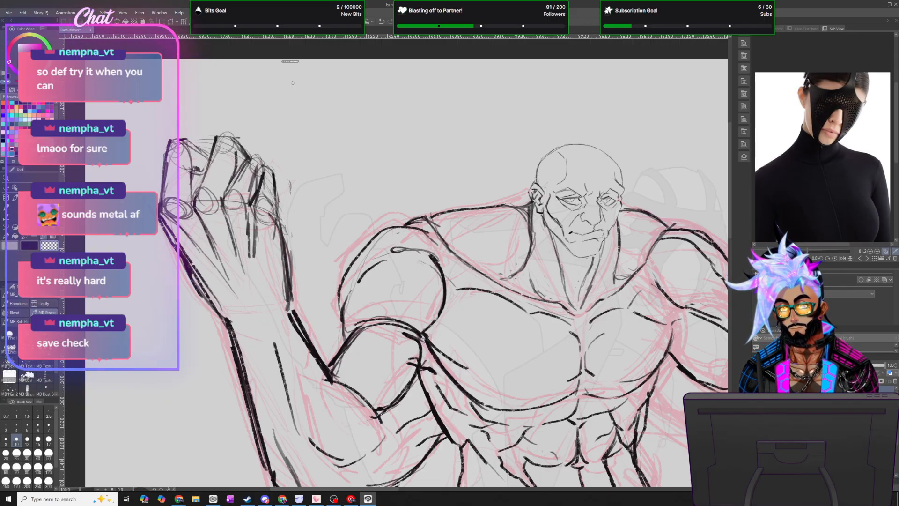
pyautogui.moveTo(289, 180); pyautogui.dragTo(291, 193)
pyautogui.press('c')
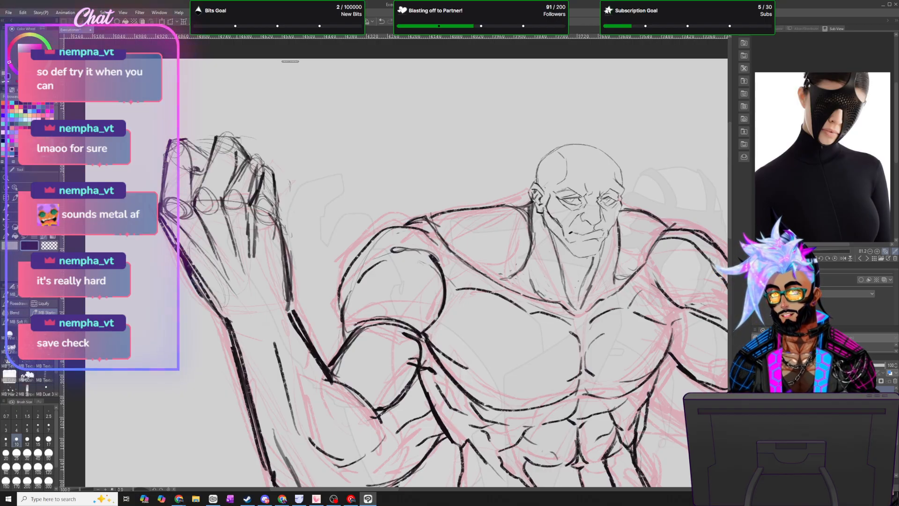
# - Sketch a pointed fingertip above the raised hand's joints, reinforce the second finger's edge and add light lines toward the wrist
pyautogui.moveTo(256, 133)
pyautogui.mouseDown()
pyautogui.moveTo(255, 161)
pyautogui.moveTo(242, 151)
pyautogui.moveTo(262, 127)
pyautogui.mouseUp()
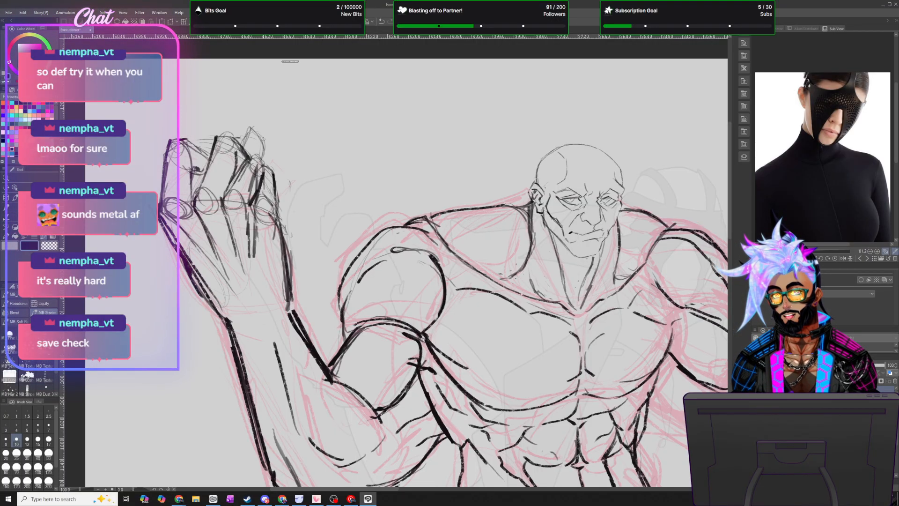
pyautogui.moveTo(234, 158); pyautogui.dragTo(203, 206)
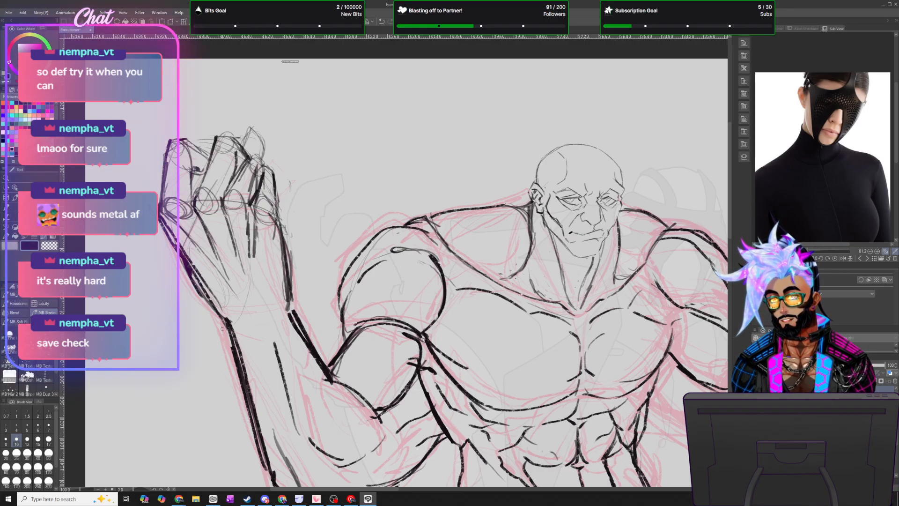
pyautogui.moveTo(235, 239); pyautogui.dragTo(244, 311)
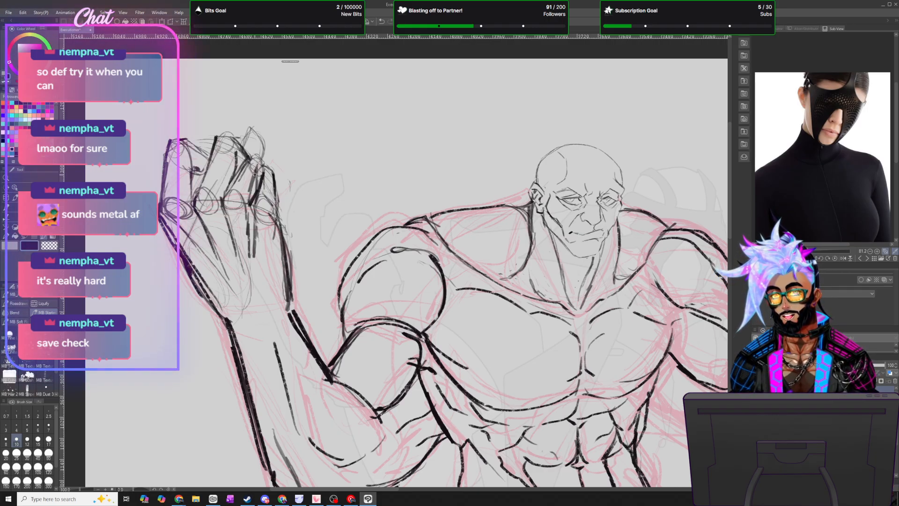
# - Add another light stroke along the pointed fingertip above the raised hand's joints
pyautogui.moveTo(245, 128); pyautogui.dragTo(261, 161)
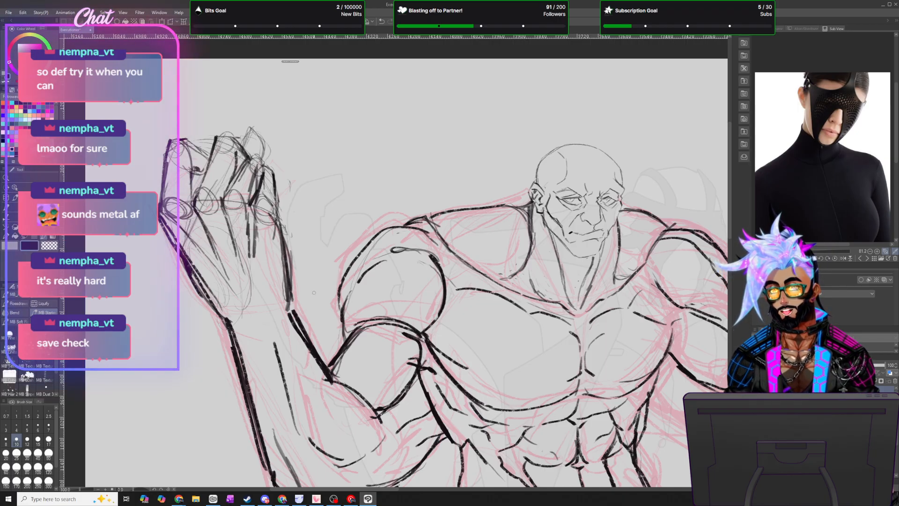
pyautogui.scroll(-5, 314, 293)
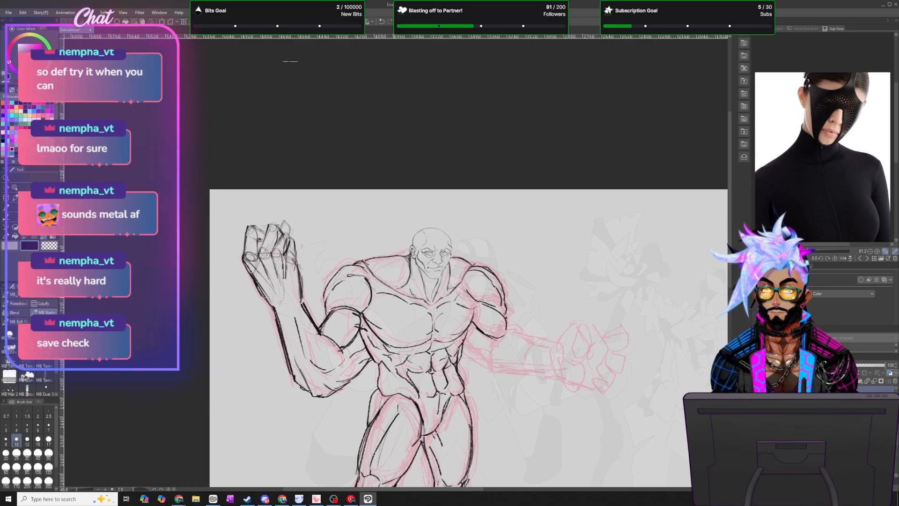
pyautogui.scroll(-2, 425, 324)
pyautogui.scroll(3, 465, 353)
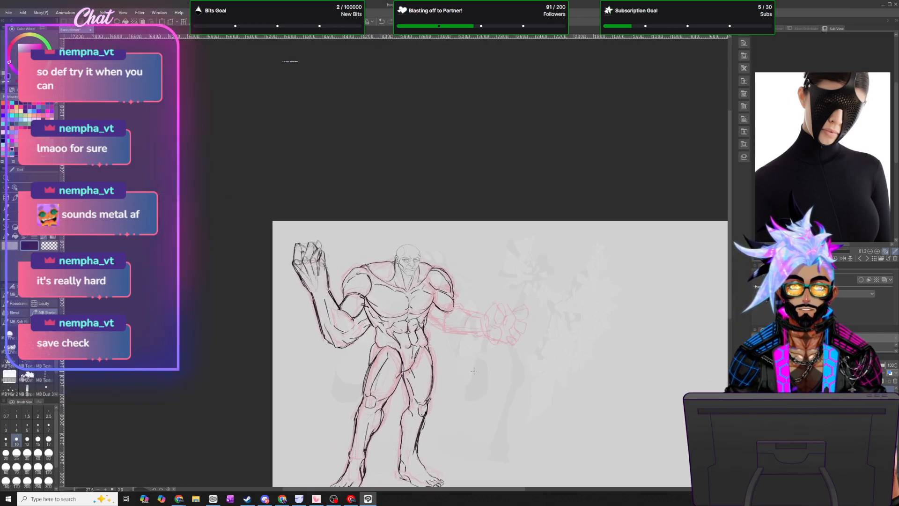
# - Ink the upper and lower contours of the outstretched forearm from the elbow to the wrist over the red sketch
pyautogui.scroll(5, 482, 335)
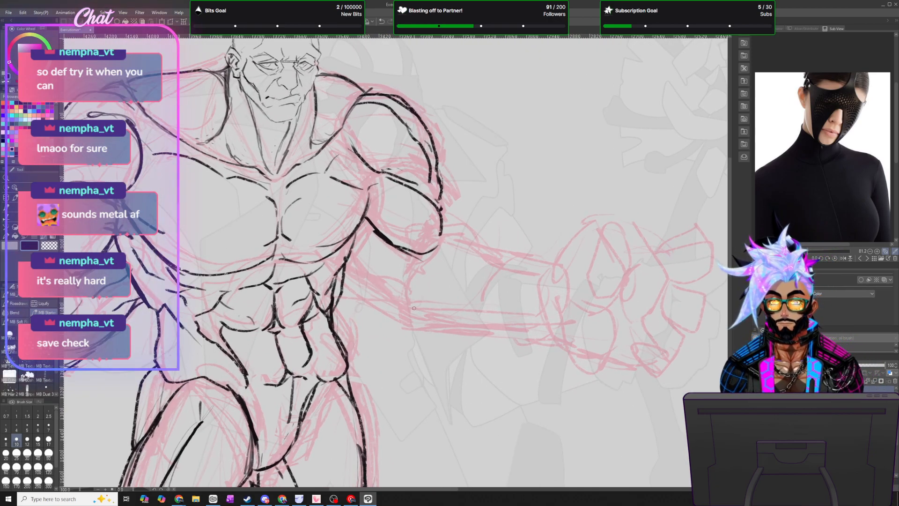
pyautogui.moveTo(422, 257)
pyautogui.mouseDown()
pyautogui.moveTo(446, 260)
pyautogui.moveTo(450, 245)
pyautogui.moveTo(404, 271)
pyautogui.mouseUp()
pyautogui.moveTo(443, 230)
pyautogui.mouseDown()
pyautogui.moveTo(451, 248)
pyautogui.moveTo(447, 239)
pyautogui.moveTo(468, 241)
pyautogui.moveTo(505, 277)
pyautogui.mouseUp()
pyautogui.moveTo(402, 285)
pyautogui.mouseDown()
pyautogui.moveTo(437, 330)
pyautogui.moveTo(512, 335)
pyautogui.mouseUp()
pyautogui.moveTo(461, 259); pyautogui.dragTo(497, 279)
pyautogui.moveTo(532, 341)
pyautogui.mouseDown()
pyautogui.moveTo(483, 338)
pyautogui.moveTo(563, 345)
pyautogui.mouseUp()
pyautogui.moveTo(489, 257); pyautogui.dragTo(550, 283)
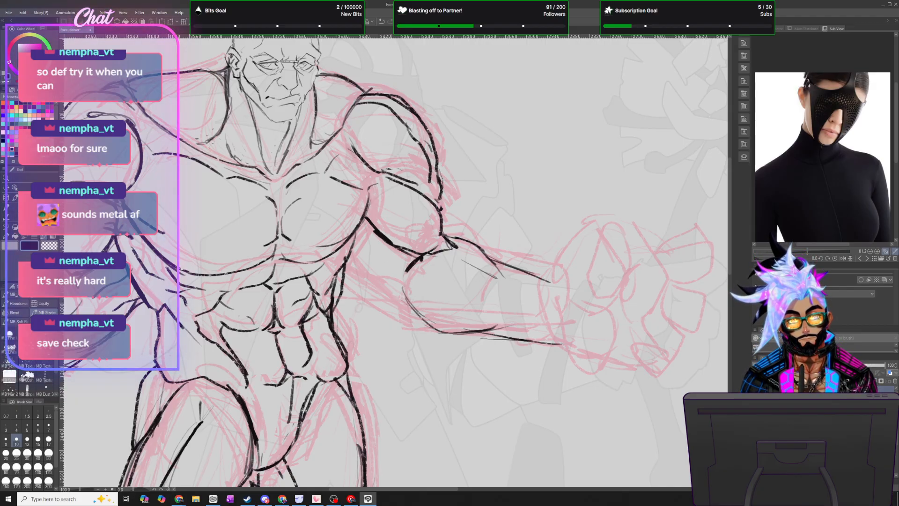
# - Ink the inner elbow lines joining the outstretched forearm to the torso and thicken the upper arm's underside near the armpit
pyautogui.moveTo(348, 268)
pyautogui.mouseDown()
pyautogui.moveTo(381, 272)
pyautogui.moveTo(369, 283)
pyautogui.mouseUp()
pyautogui.moveTo(354, 282); pyautogui.dragTo(385, 271)
pyautogui.moveTo(381, 272)
pyautogui.mouseDown()
pyautogui.moveTo(400, 281)
pyautogui.moveTo(364, 284)
pyautogui.moveTo(412, 323)
pyautogui.mouseUp()
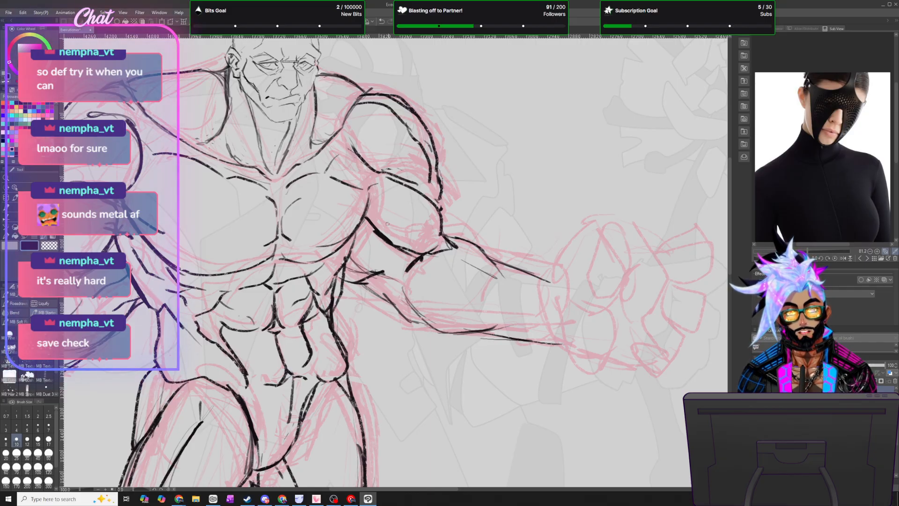
pyautogui.moveTo(372, 230); pyautogui.dragTo(415, 255)
pyautogui.moveTo(367, 199); pyautogui.dragTo(359, 230)
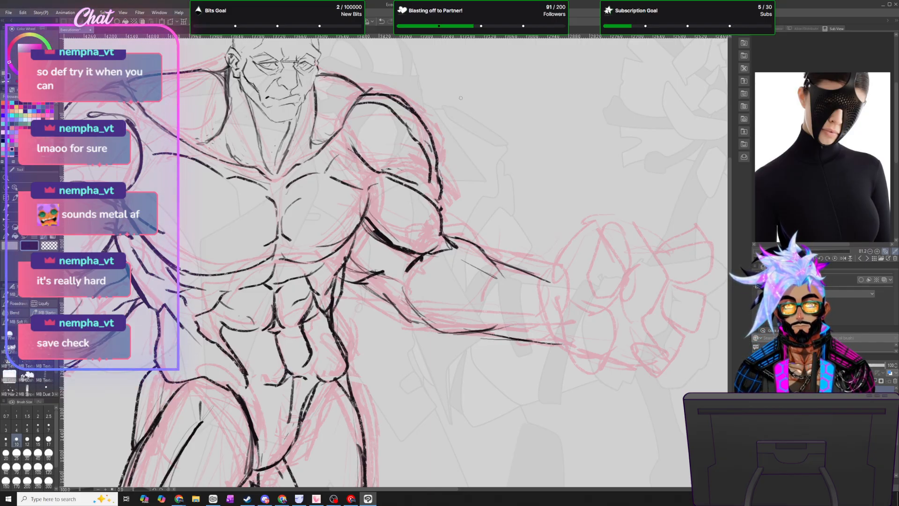
# - Flip the canvas view horizontally and ink the outstretched hand's thumb, thumb base and lower palm edge
pyautogui.scroll(-8, 507, 317)
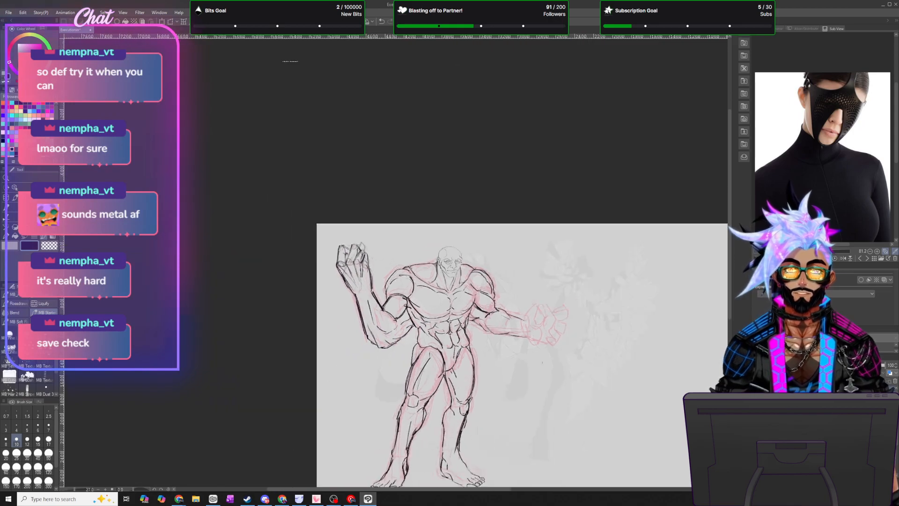
pyautogui.scroll(-3, 571, 406)
pyautogui.scroll(5, 570, 408)
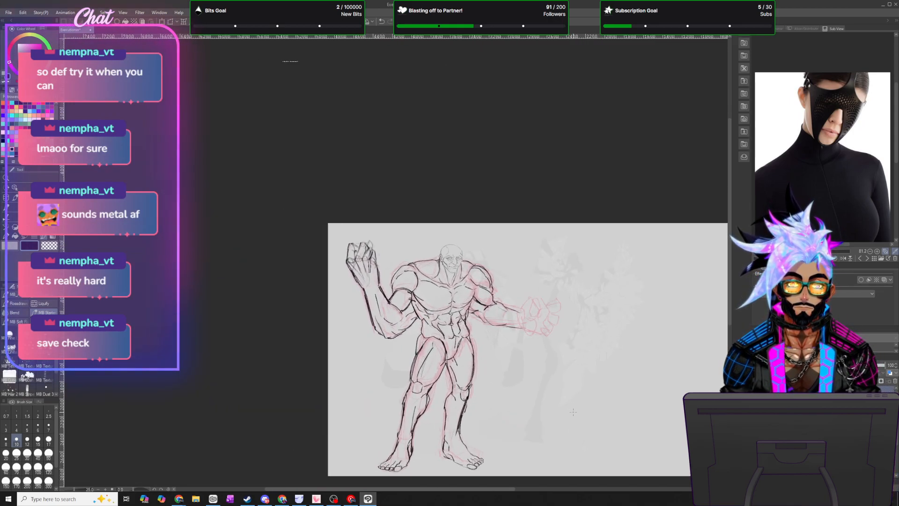
pyautogui.scroll(2, 514, 317)
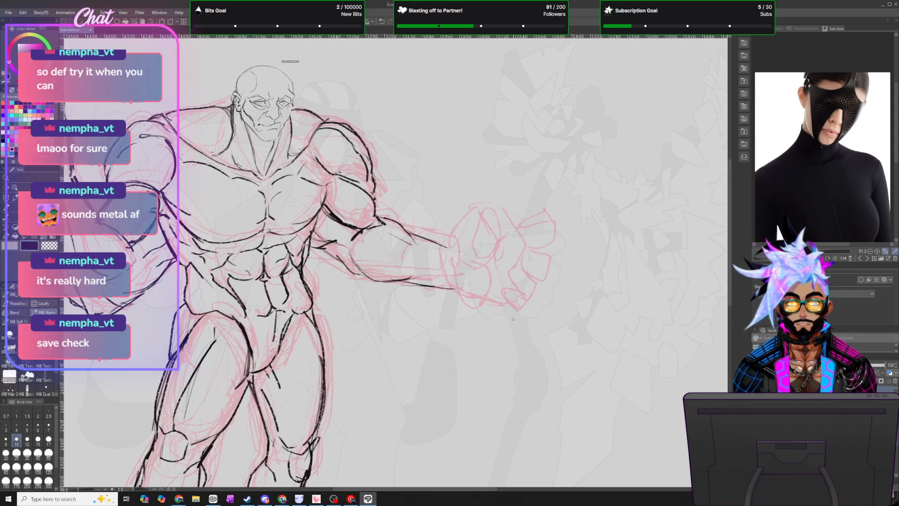
pyautogui.press('h')
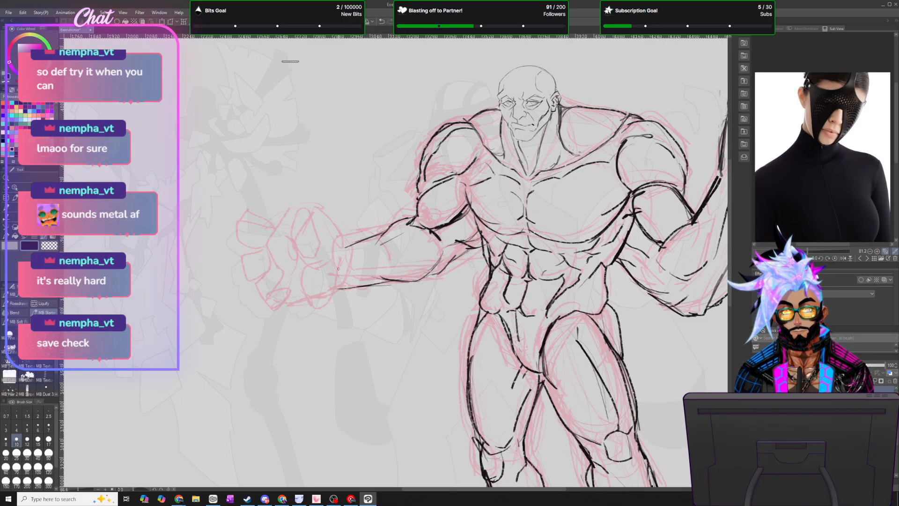
pyautogui.moveTo(344, 236)
pyautogui.mouseDown()
pyautogui.moveTo(318, 218)
pyautogui.moveTo(304, 223)
pyautogui.moveTo(294, 240)
pyautogui.moveTo(307, 259)
pyautogui.mouseUp()
pyautogui.moveTo(296, 227)
pyautogui.mouseDown()
pyautogui.moveTo(309, 268)
pyautogui.moveTo(323, 262)
pyautogui.moveTo(300, 233)
pyautogui.moveTo(291, 239)
pyautogui.moveTo(318, 263)
pyautogui.mouseUp()
pyautogui.moveTo(346, 248); pyautogui.dragTo(338, 262)
pyautogui.moveTo(309, 215)
pyautogui.mouseDown()
pyautogui.moveTo(330, 220)
pyautogui.moveTo(348, 247)
pyautogui.mouseUp()
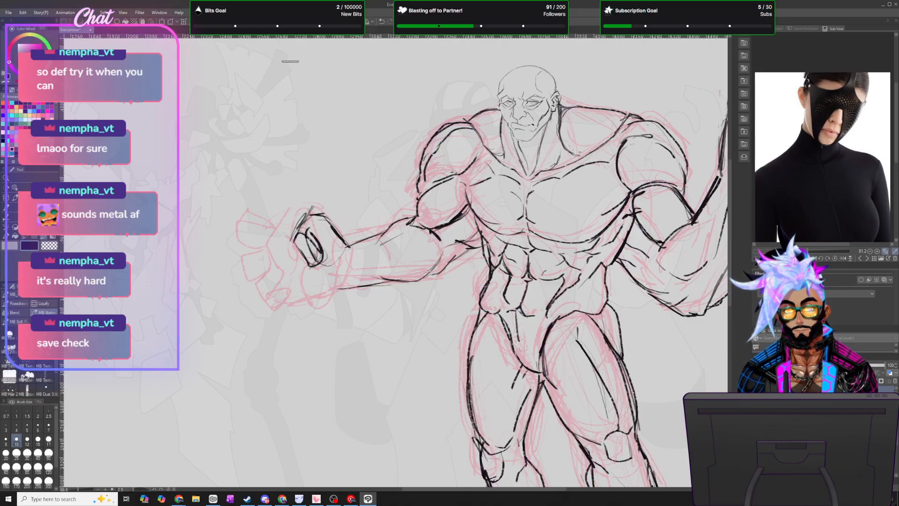
pyautogui.moveTo(305, 249)
pyautogui.mouseDown()
pyautogui.moveTo(305, 295)
pyautogui.moveTo(342, 300)
pyautogui.moveTo(345, 288)
pyautogui.mouseUp()
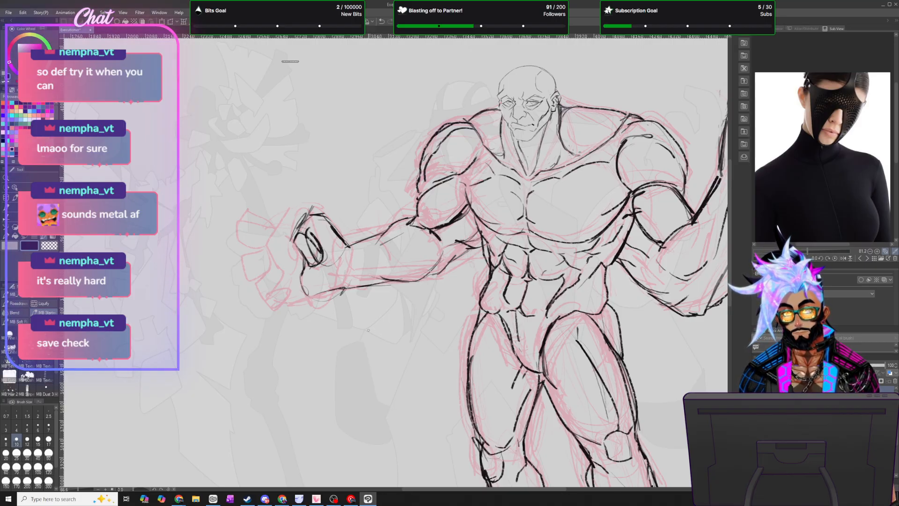
# - Select the faint flat-coloured costume silhouette's layer and raise its opacity to full
pyautogui.hotkey('ctrl', '0')
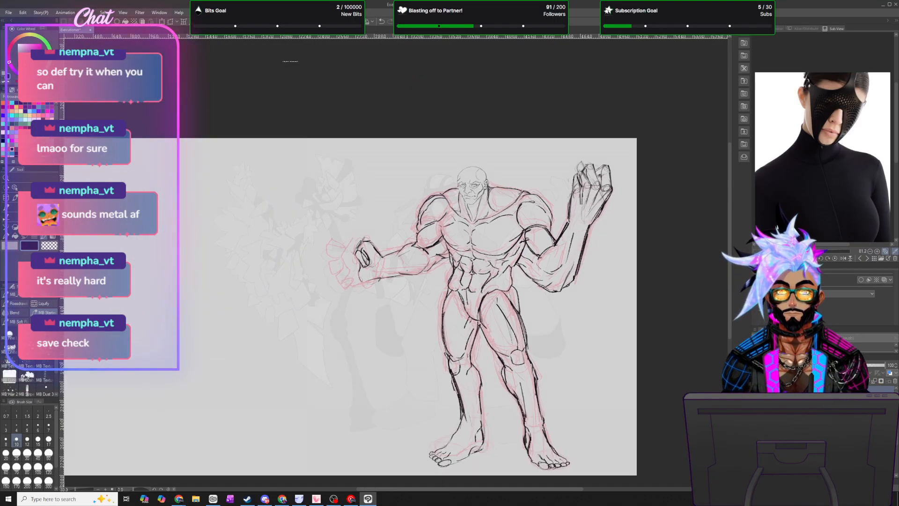
pyautogui.scroll(-1, 407, 270)
pyautogui.scroll(1, 417, 269)
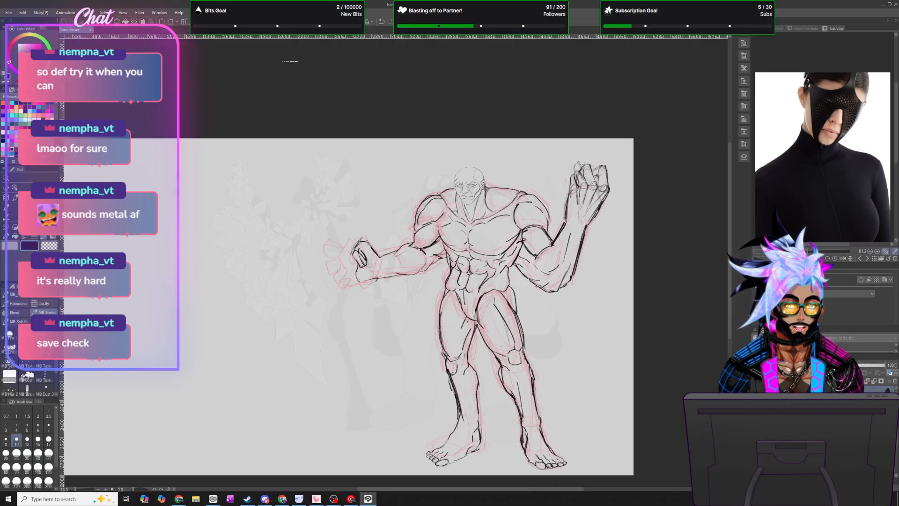
pyautogui.click(824, 421)
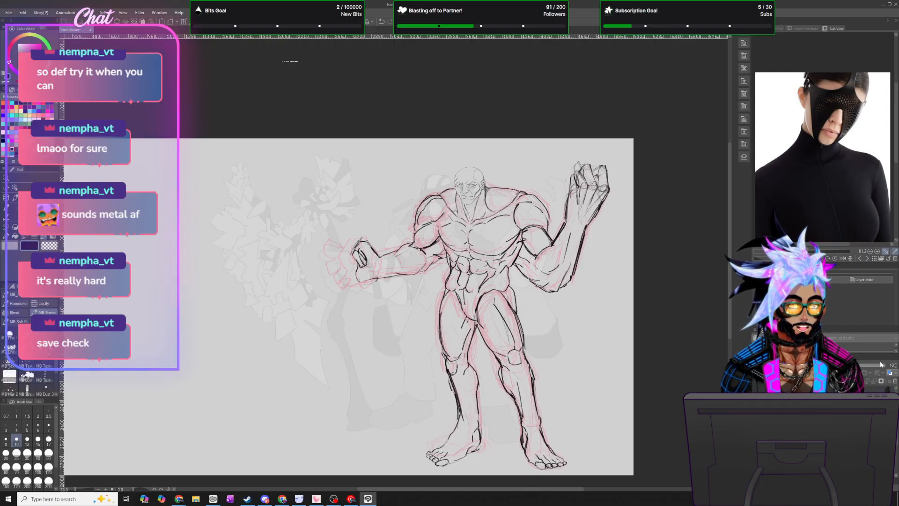
pyautogui.moveTo(874, 365); pyautogui.dragTo(886, 365)
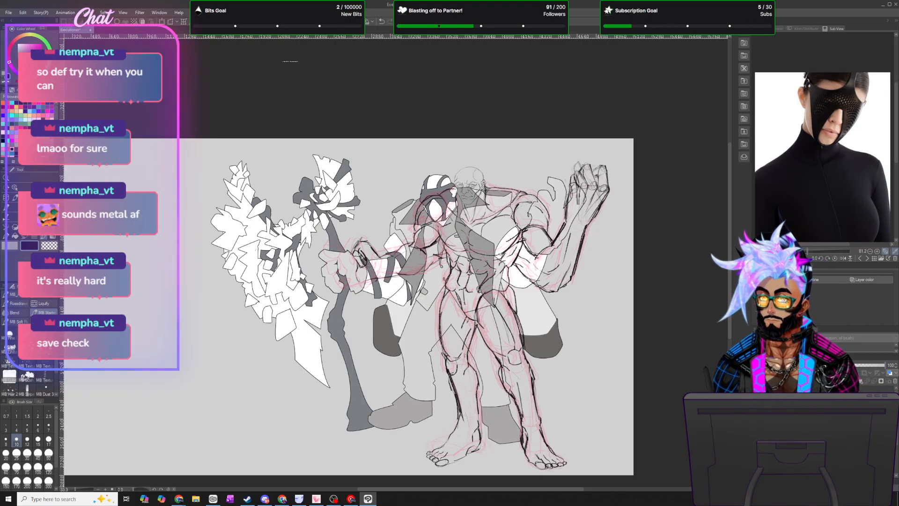
# - Move the costume silhouette to the empty canvas area beside the muscular figure, on its outstretched-hand side
pyautogui.press('k')
pyautogui.moveTo(432, 276)
pyautogui.mouseDown()
pyautogui.moveTo(193, 276)
pyautogui.moveTo(224, 277)
pyautogui.mouseUp()
pyautogui.scroll(-2, 286, 334)
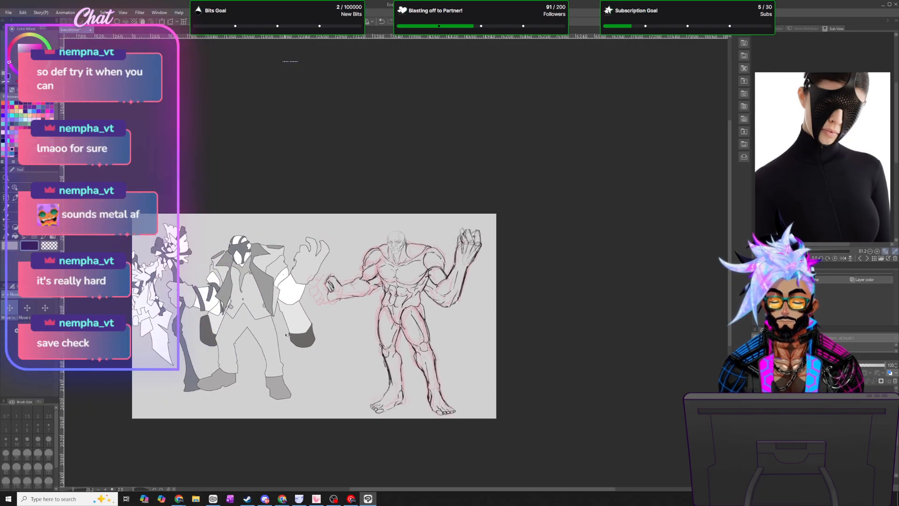
pyautogui.moveTo(241, 315)
pyautogui.mouseDown()
pyautogui.moveTo(281, 326)
pyautogui.moveTo(273, 303)
pyautogui.mouseUp()
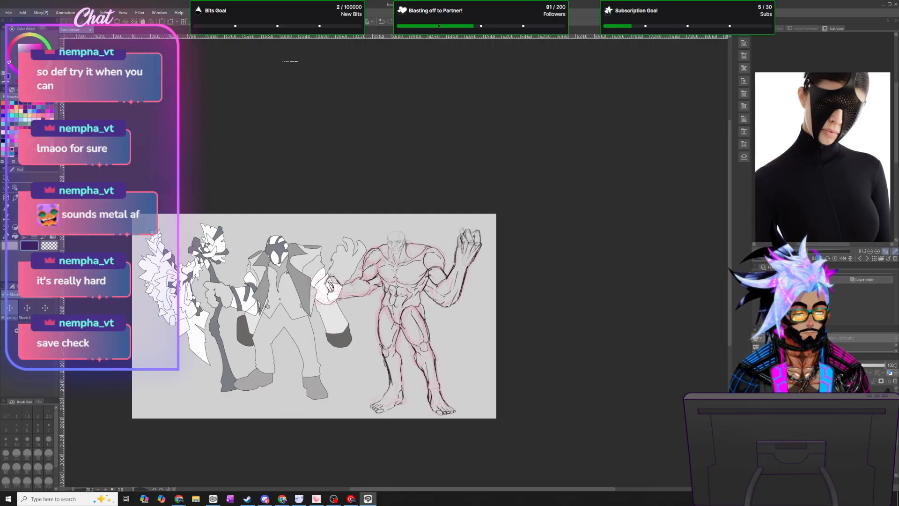
# - Hide the costume silhouette layer, show the painted hooded character instead at full opacity, and compare it with the muscular figure
pyautogui.click(757, 428)
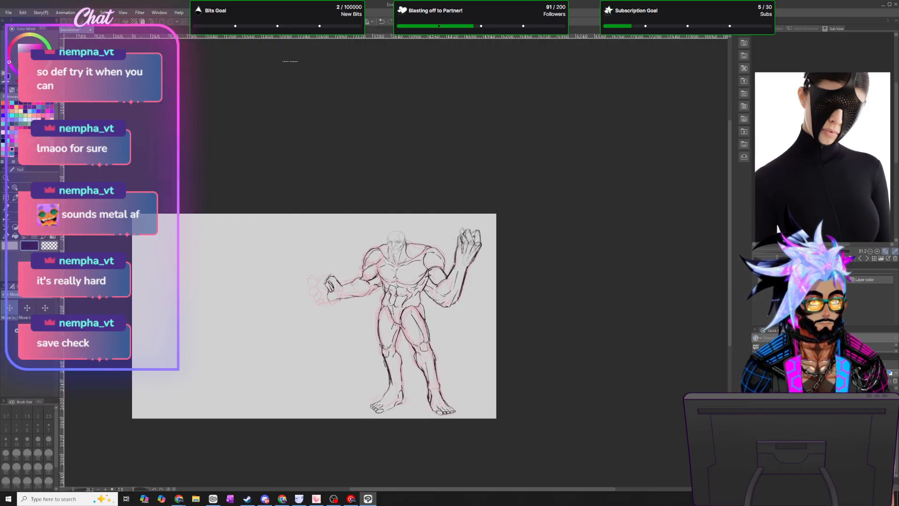
pyautogui.click(757, 429)
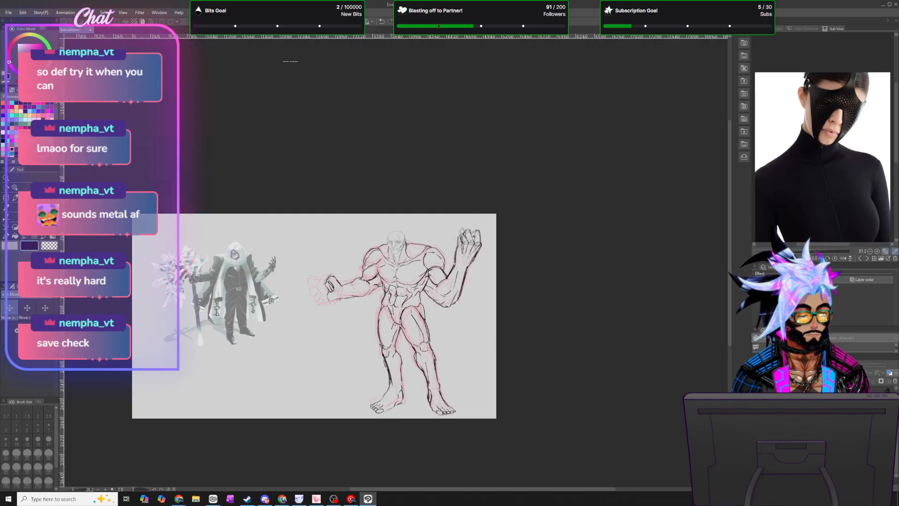
pyautogui.click(884, 364)
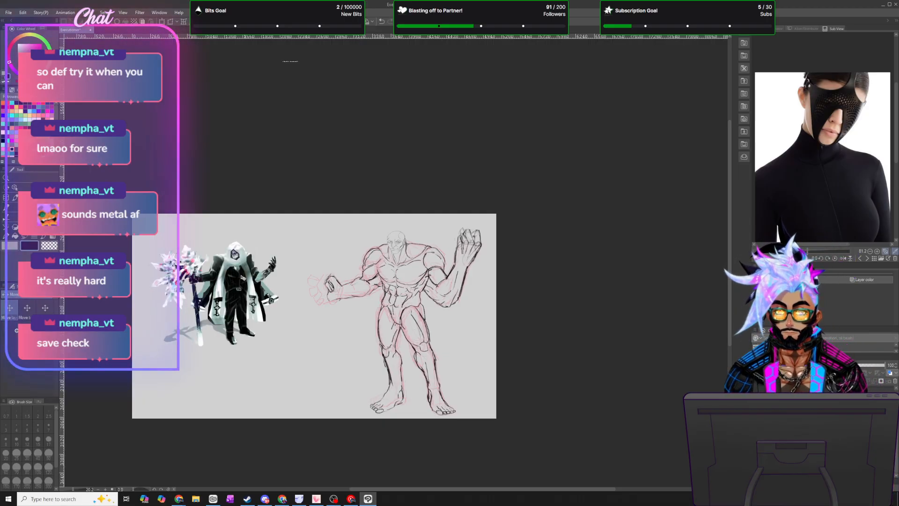
pyautogui.scroll(3, 218, 287)
pyautogui.scroll(3, 218, 287)
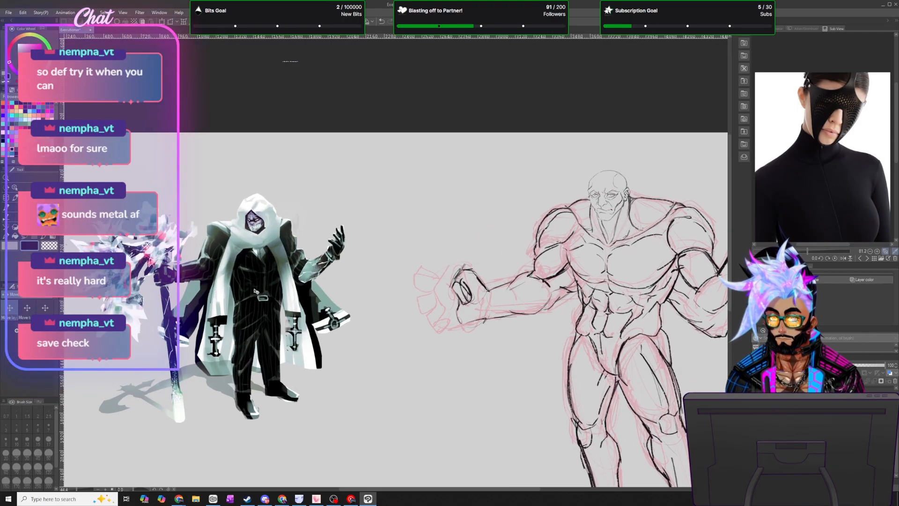
pyautogui.scroll(-1, 269, 300)
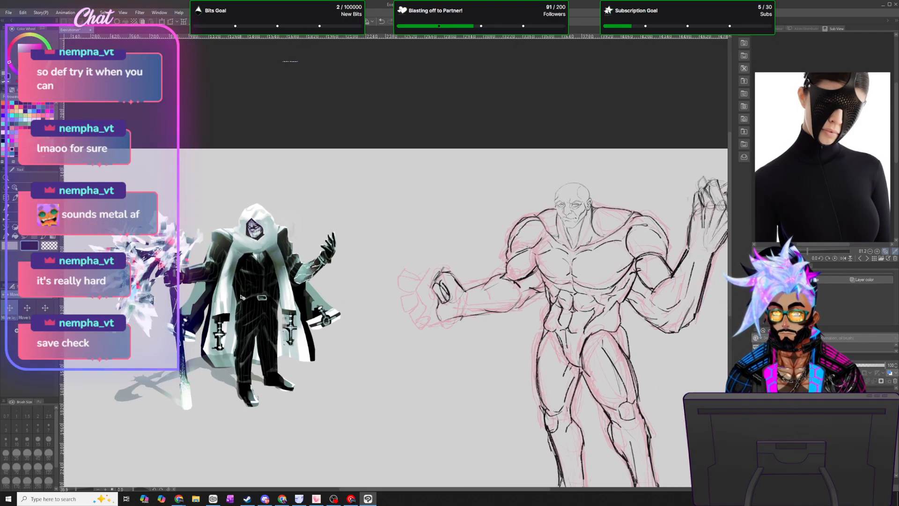
pyautogui.scroll(-1, 243, 297)
pyautogui.scroll(1, 245, 290)
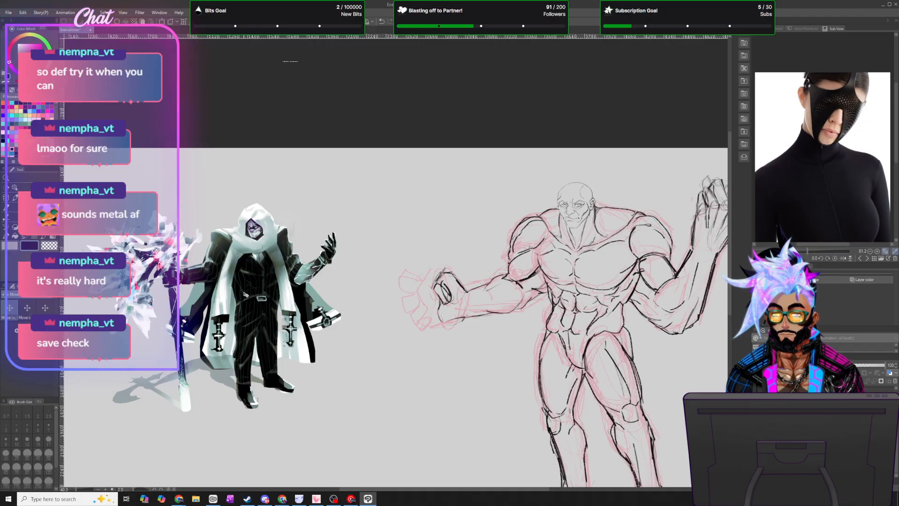
pyautogui.scroll(-1, 370, 331)
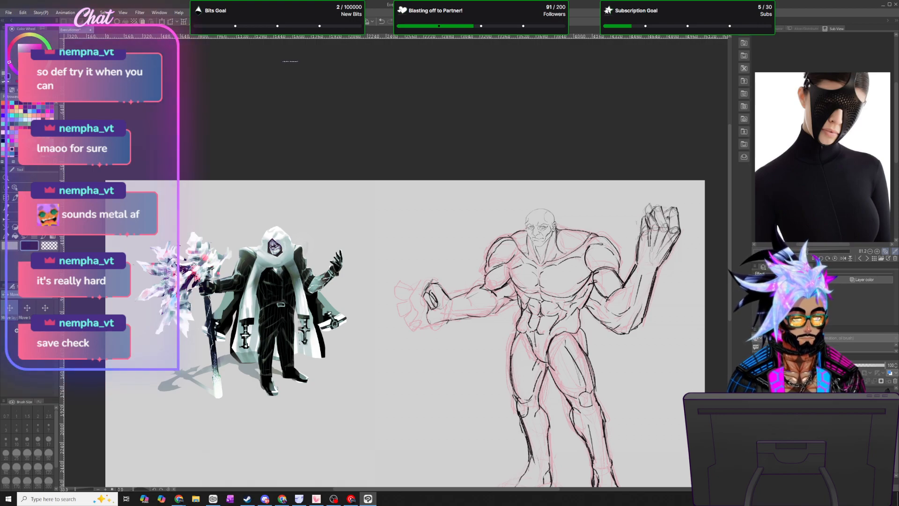
# - Hide the painted hooded character's layer so only the muscular figure's sketch and line art remain on the canvas
pyautogui.click(757, 412)
pyautogui.scroll(-3, 595, 396)
pyautogui.scroll(2, 627, 423)
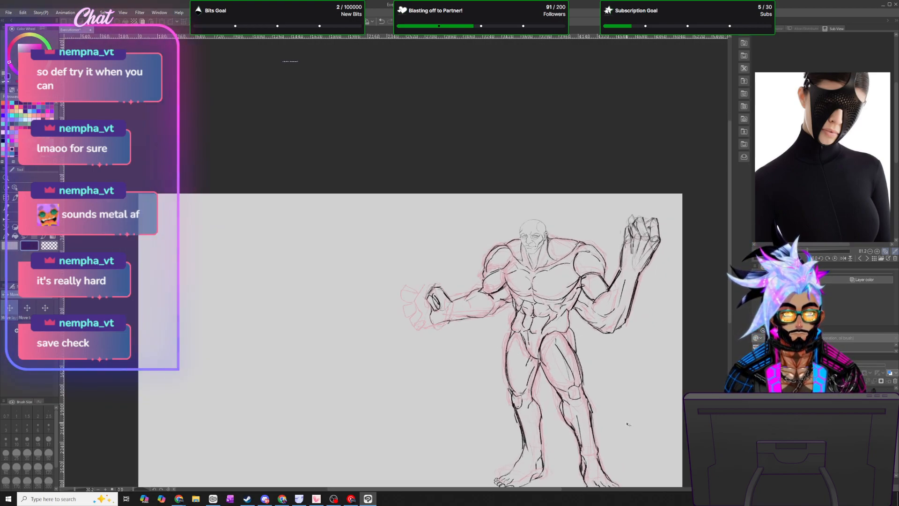
pyautogui.scroll(-3, 730, 307)
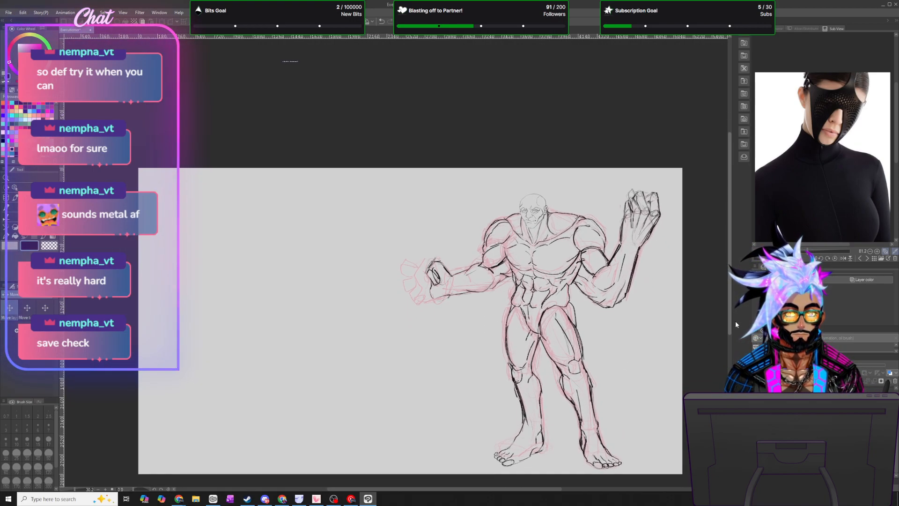